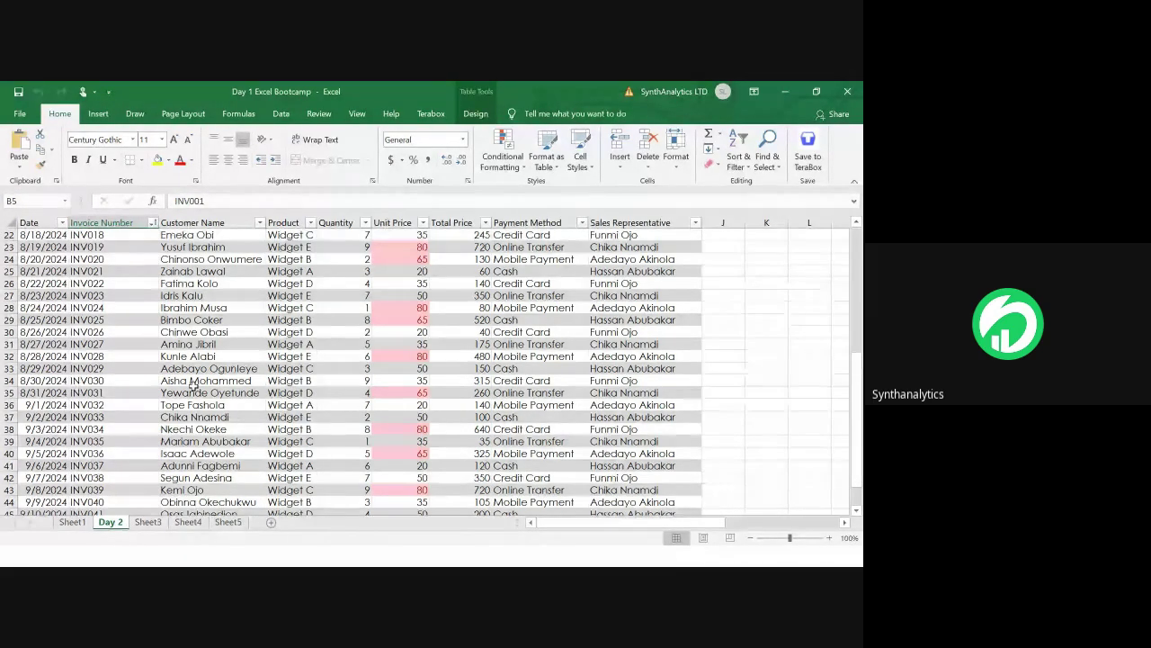
- Find Notepad through the system search and open its recent Bootcamp text file
scroll(38, 288, "up", 1)
scroll(38, 288, "up", 7)
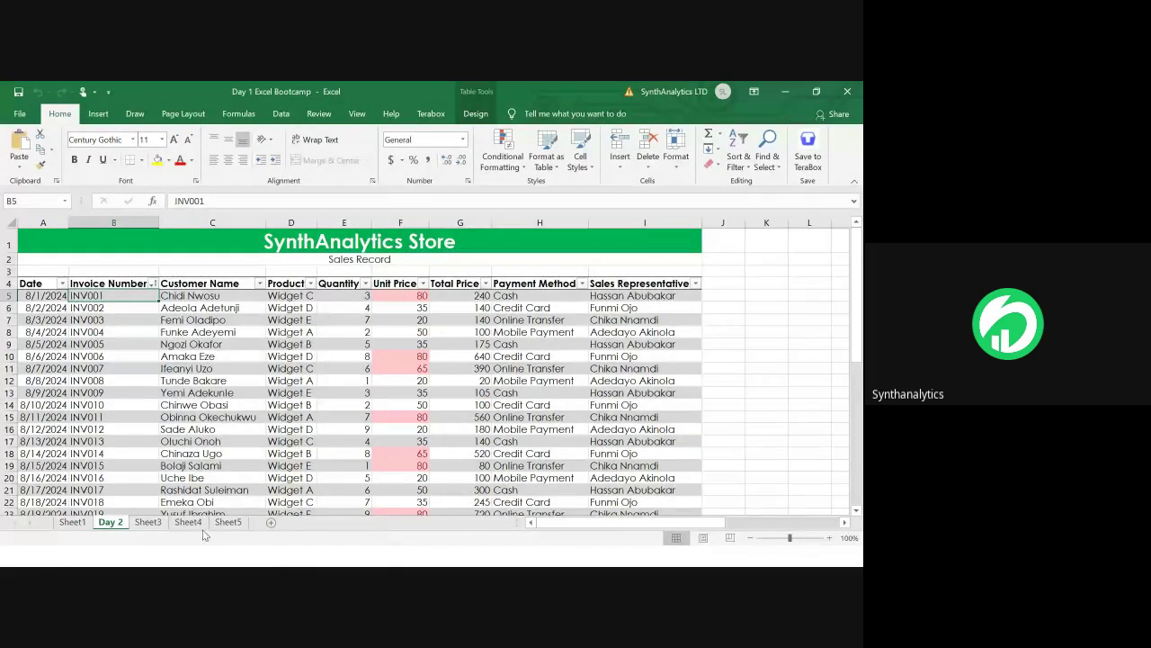
key("super")
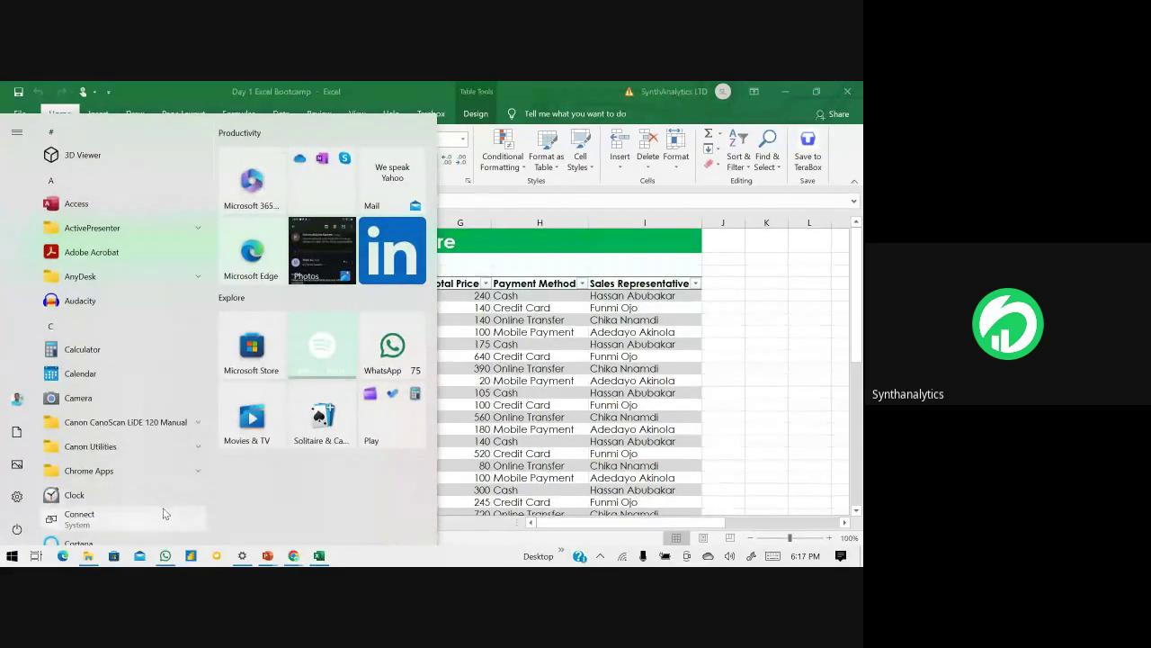
left_click(12, 555)
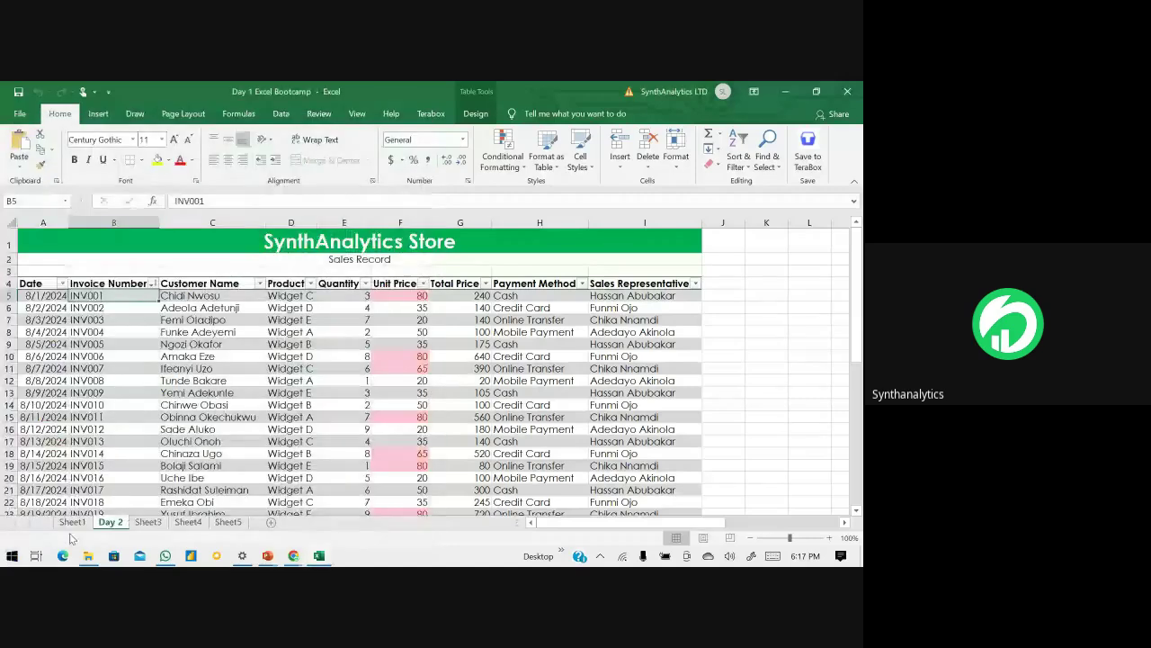
left_click(12, 555)
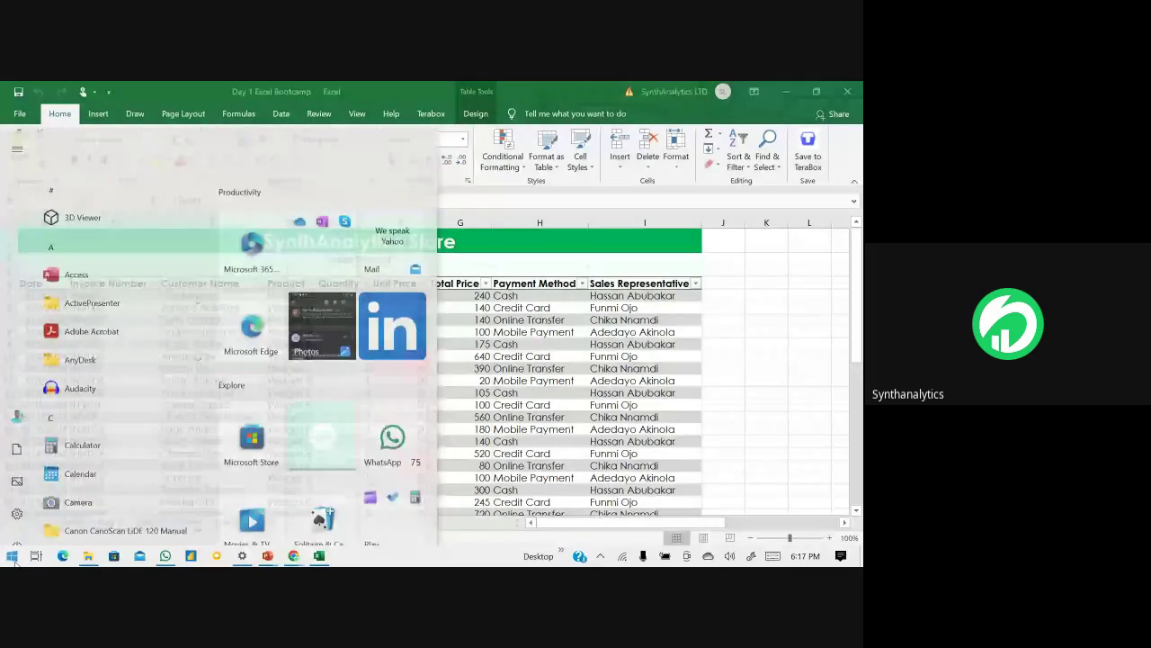
left_click(12, 556)
type("NOTE")
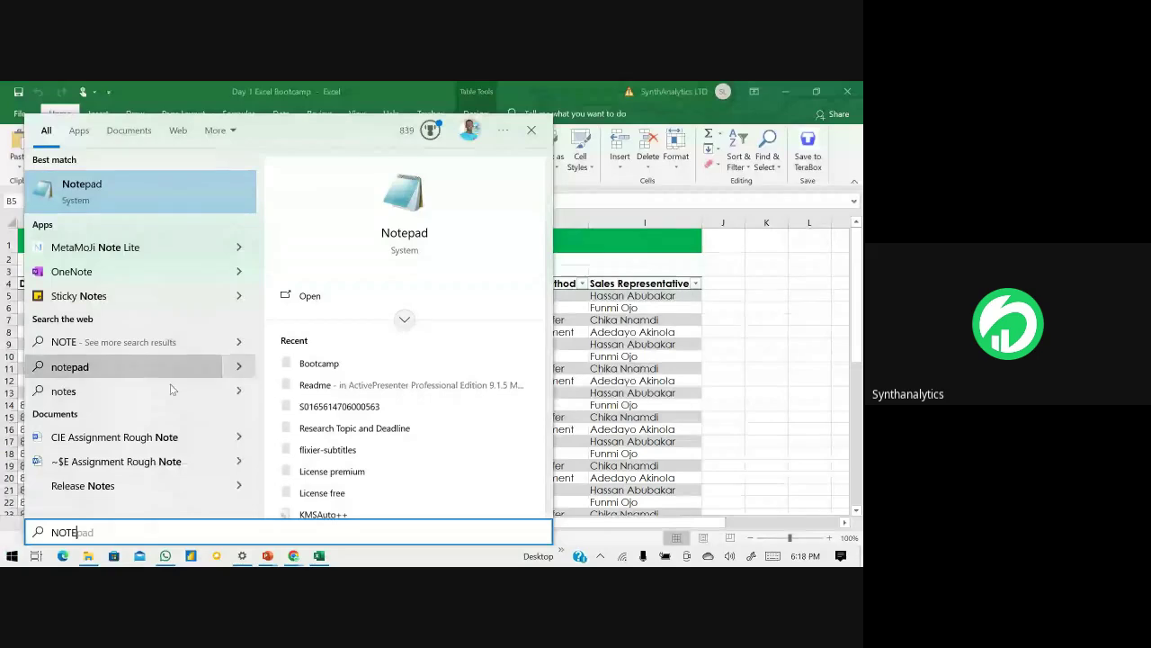
left_click(319, 364)
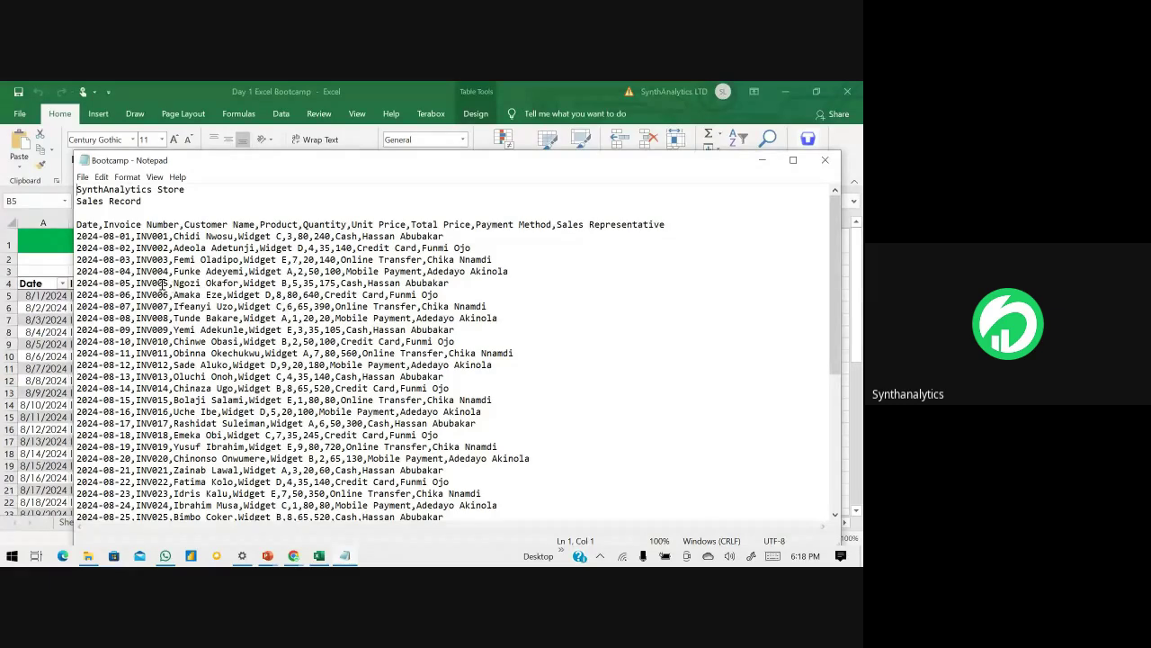
- Compare the raw comma-separated sales records in Notepad with the formatted sales table on Excel's Day 2 sheet
scroll(189, 342, "down", 5)
scroll(184, 359, "up", 5)
scroll(178, 362, "up", 2)
key("alt+Tab")
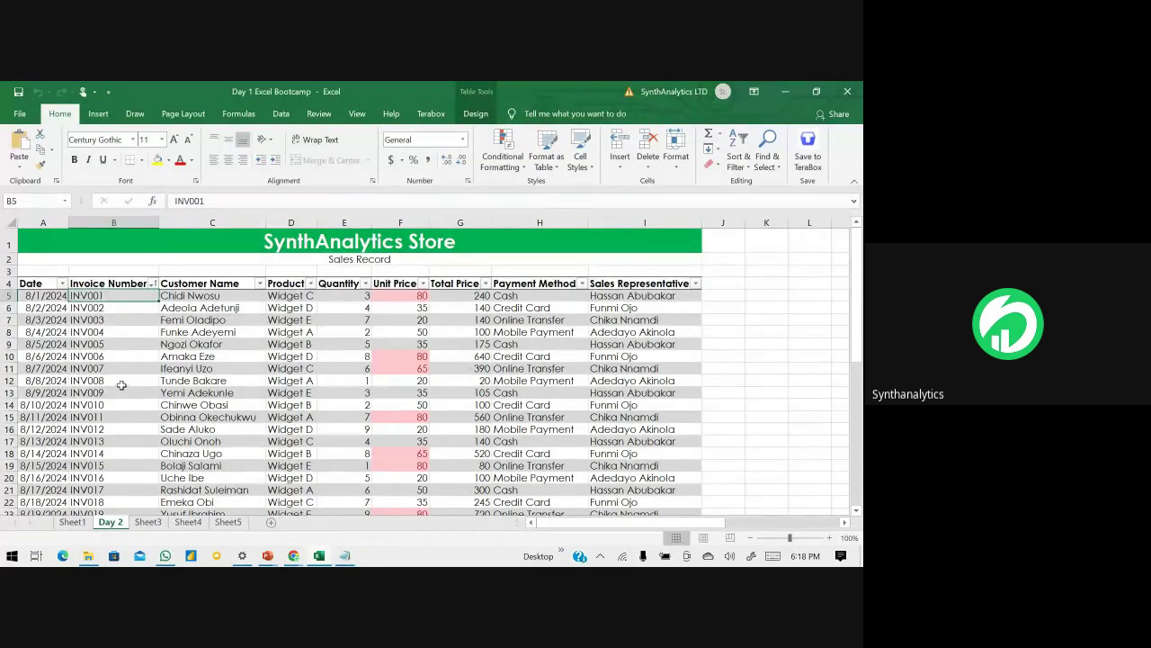
key("alt+Tab")
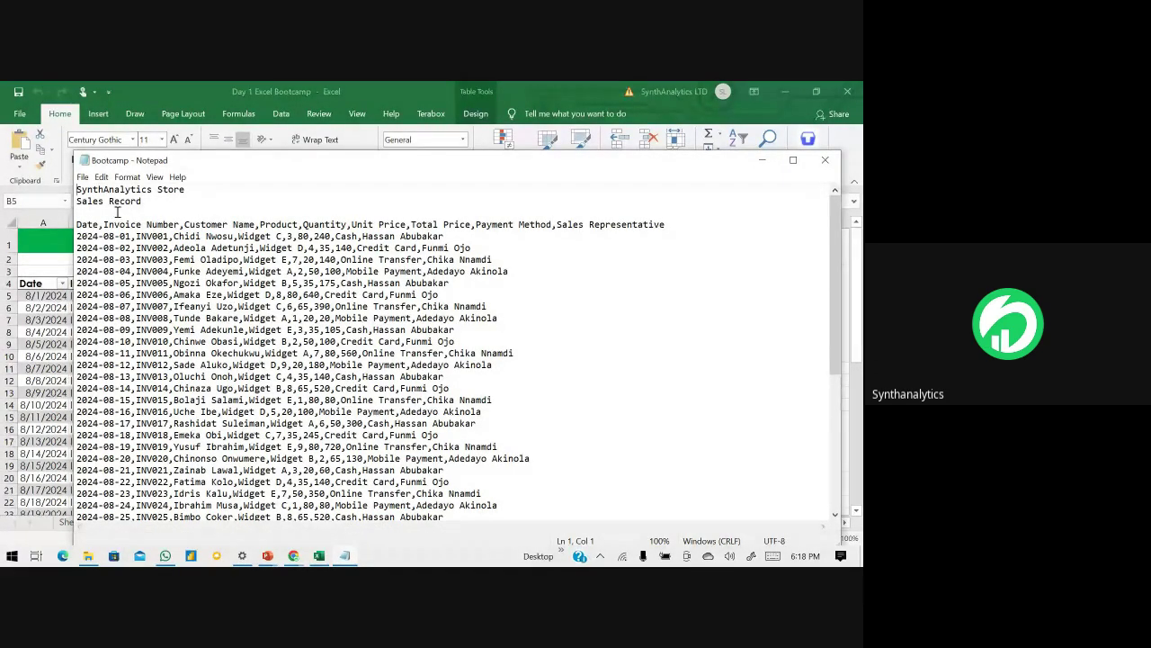
left_click_drag(104, 224, 244, 271)
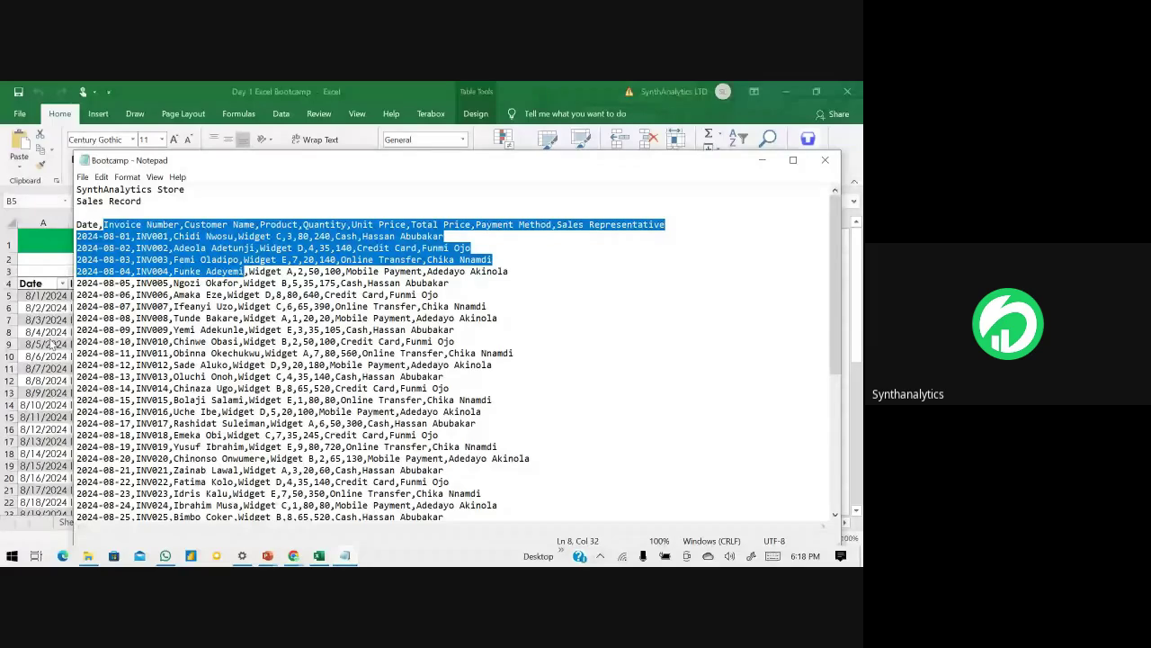
key("alt+Tab")
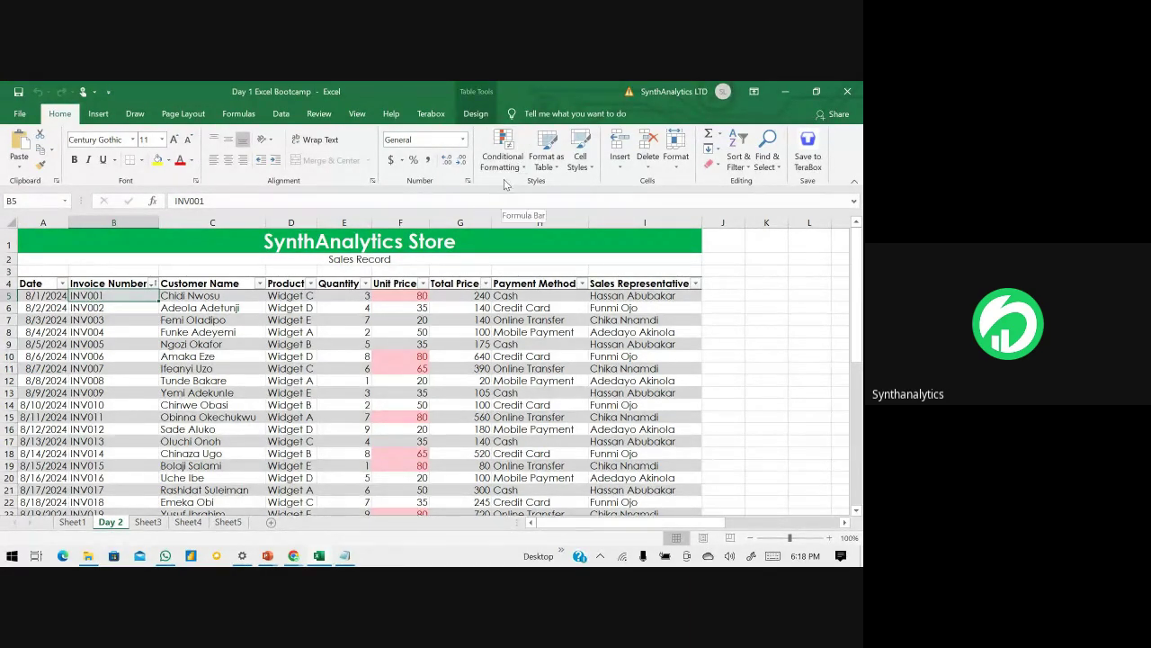
- Clear the conditional formatting rules from the entire Day 2 sheet
left_click(354, 322)
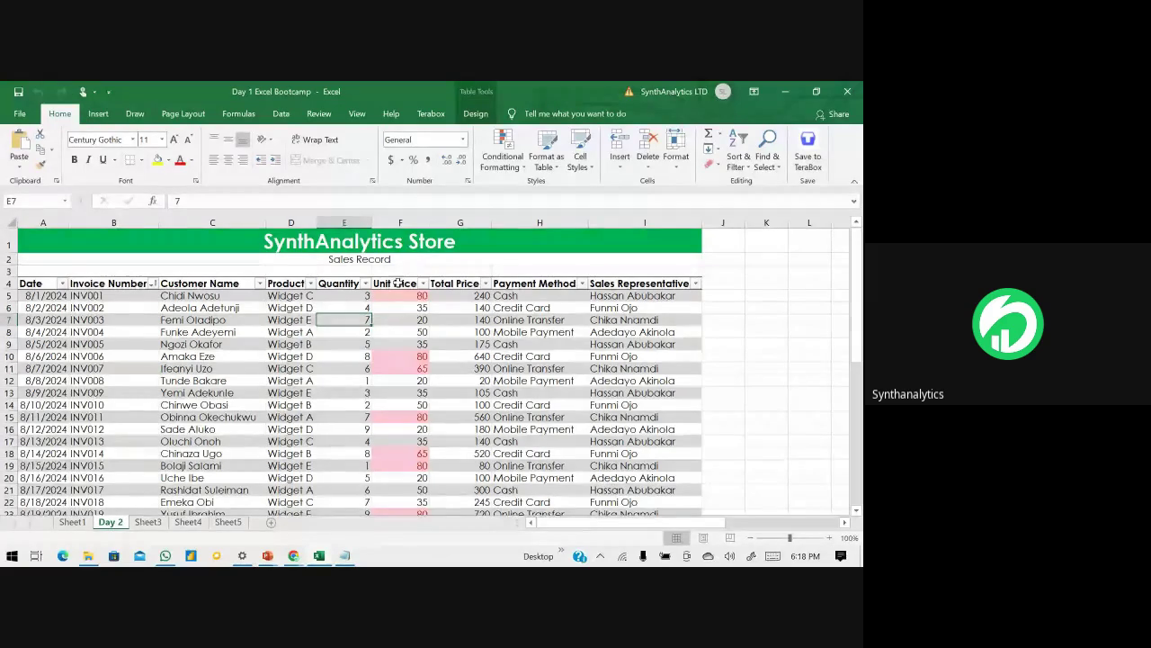
left_click(401, 222)
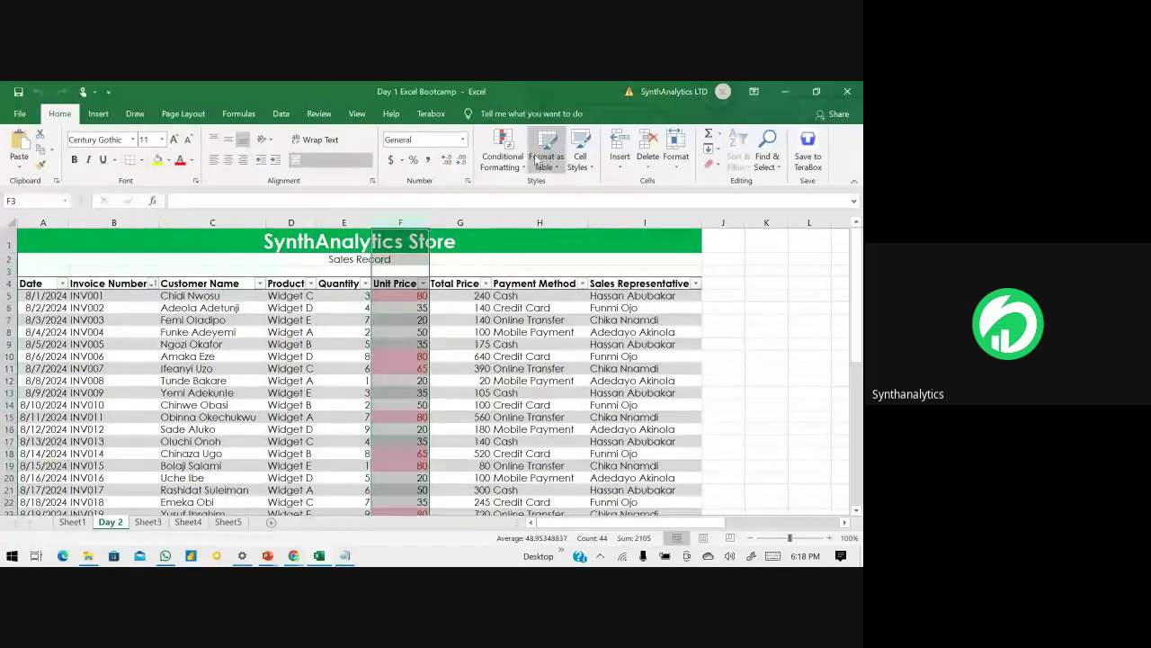
left_click(502, 154)
mouse_move(537, 351)
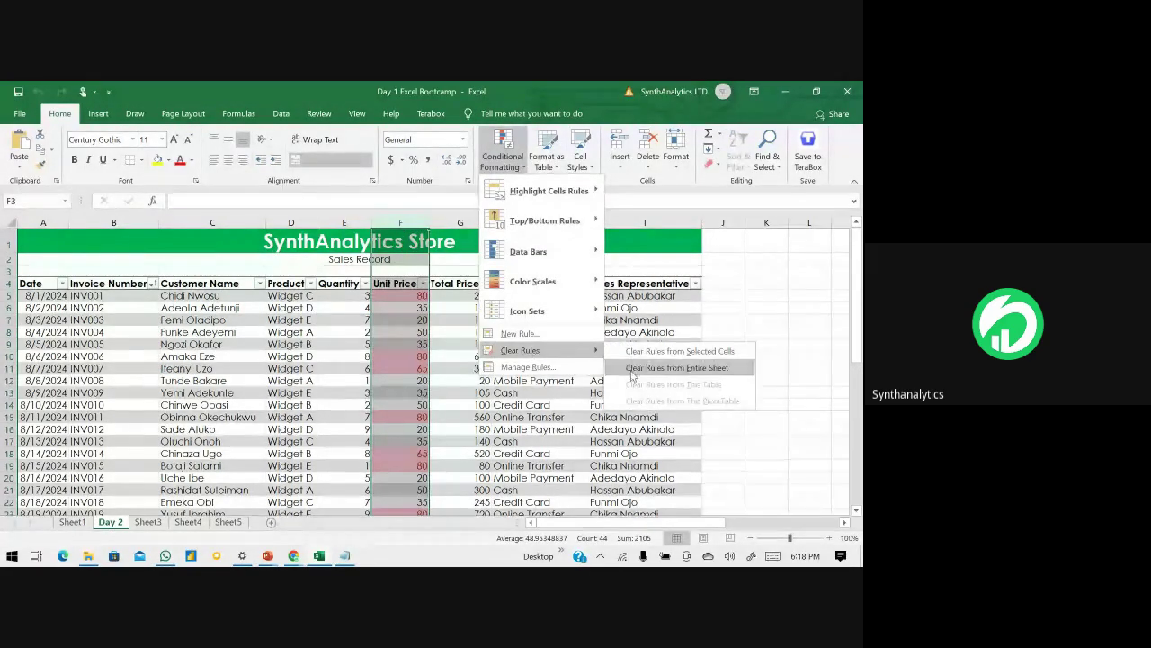
left_click(666, 368)
left_click(420, 367)
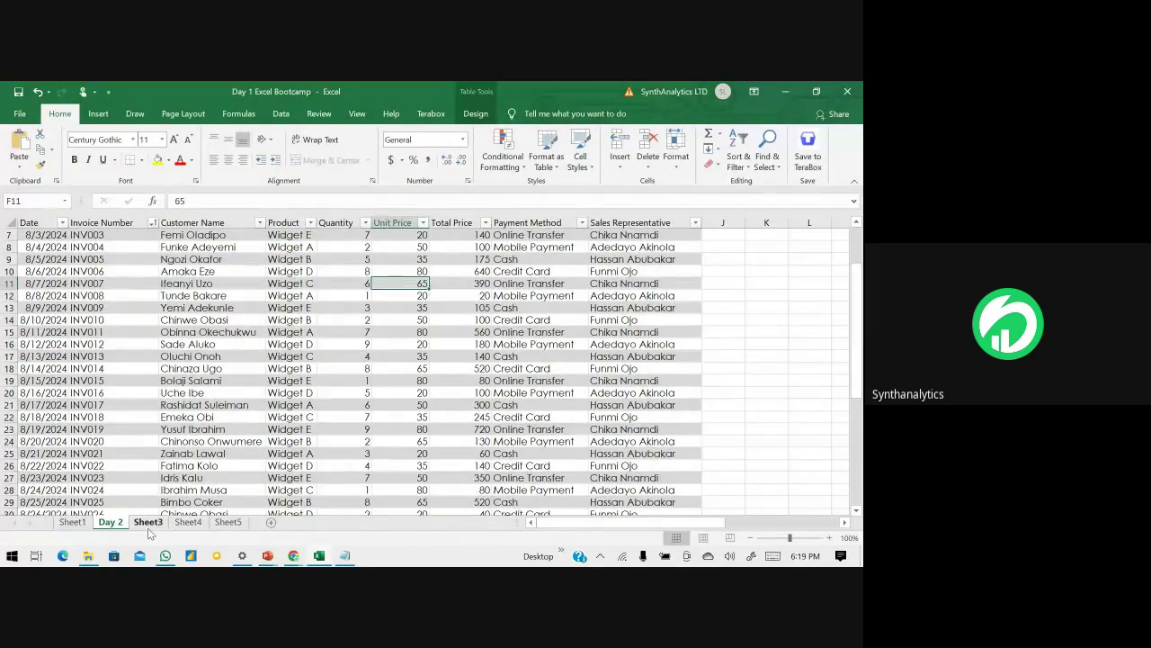
- Delete the contents of cells A1:E7 on Sheet3
left_click(159, 513)
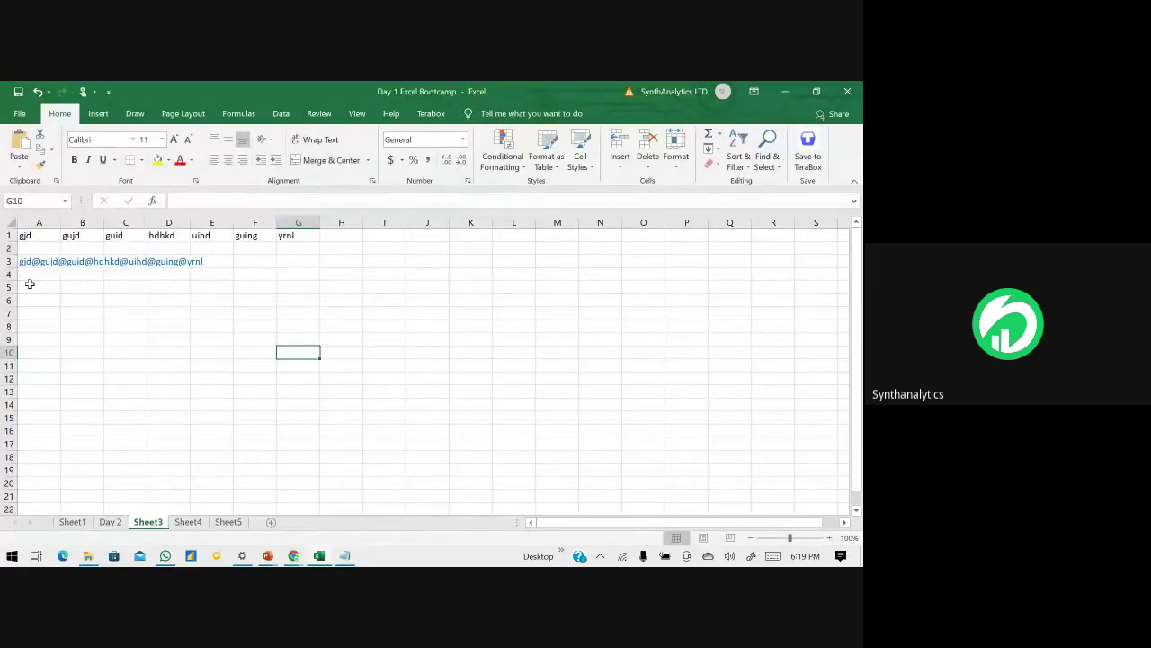
left_click_drag(30, 237, 214, 319)
key("Delete")
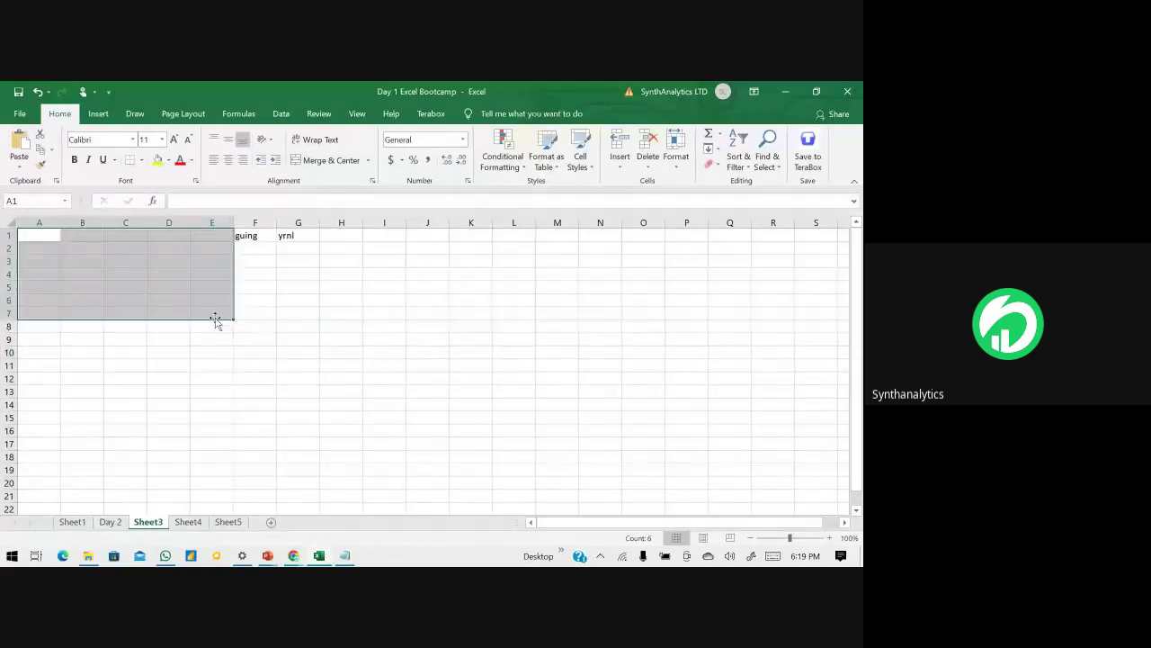
left_click(127, 388)
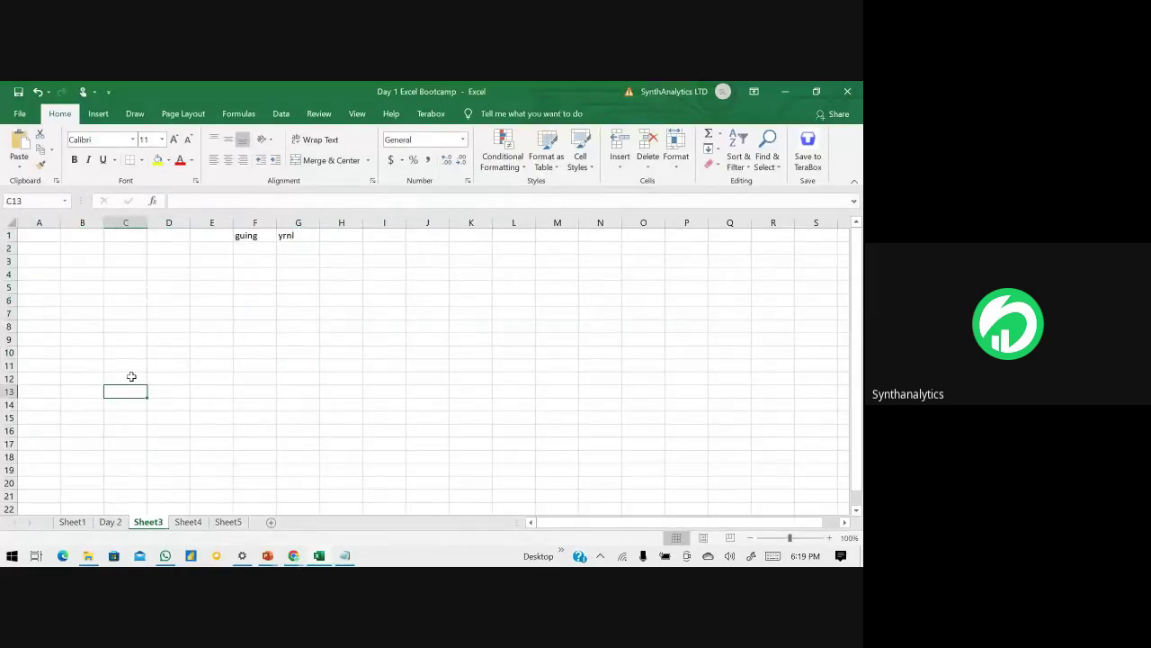
- Copy all customer names on the Day 2 sheet, from C5 down to the table's last row
left_click(110, 522)
scroll(201, 414, "up", 2)
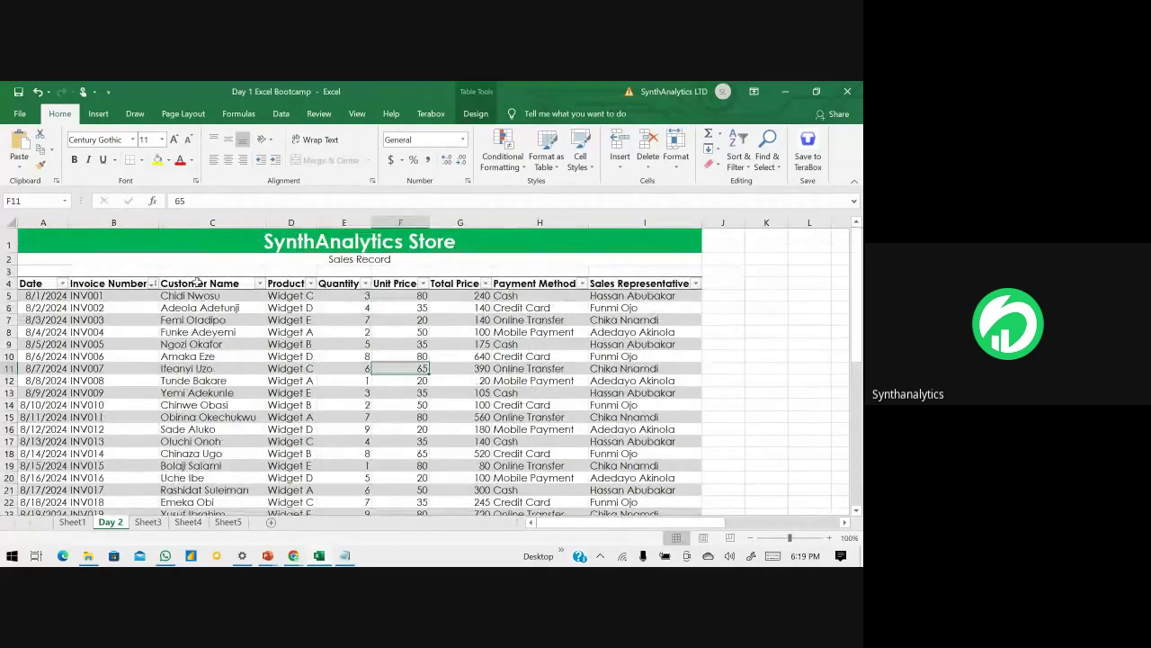
left_click(205, 293)
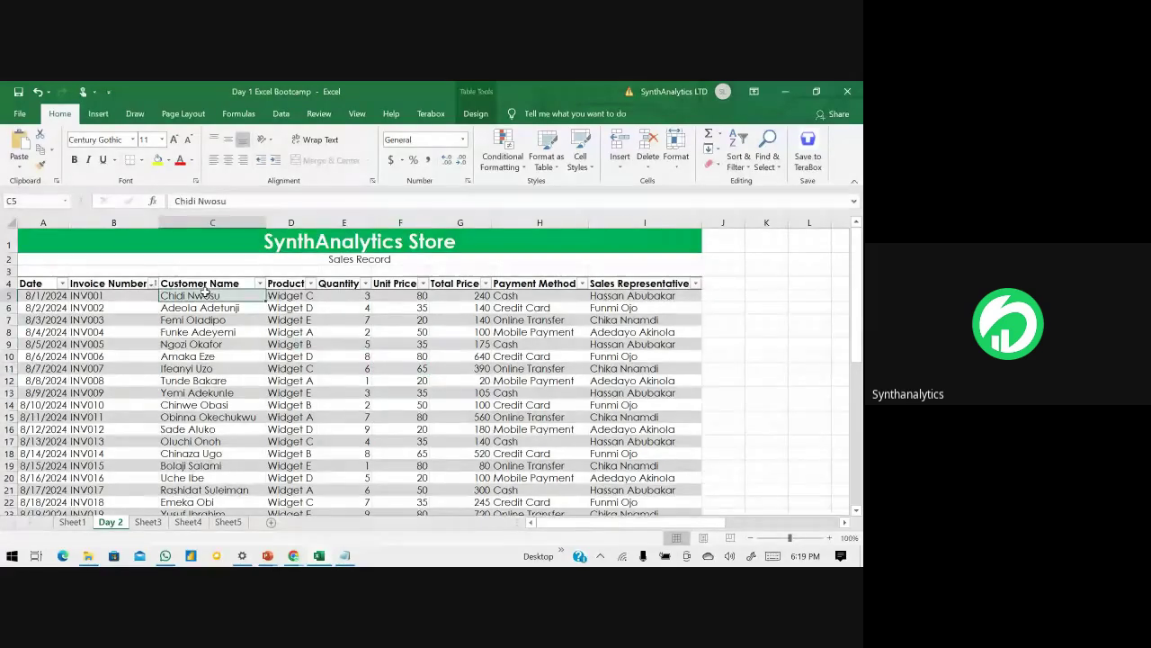
key("ctrl+shift+Down")
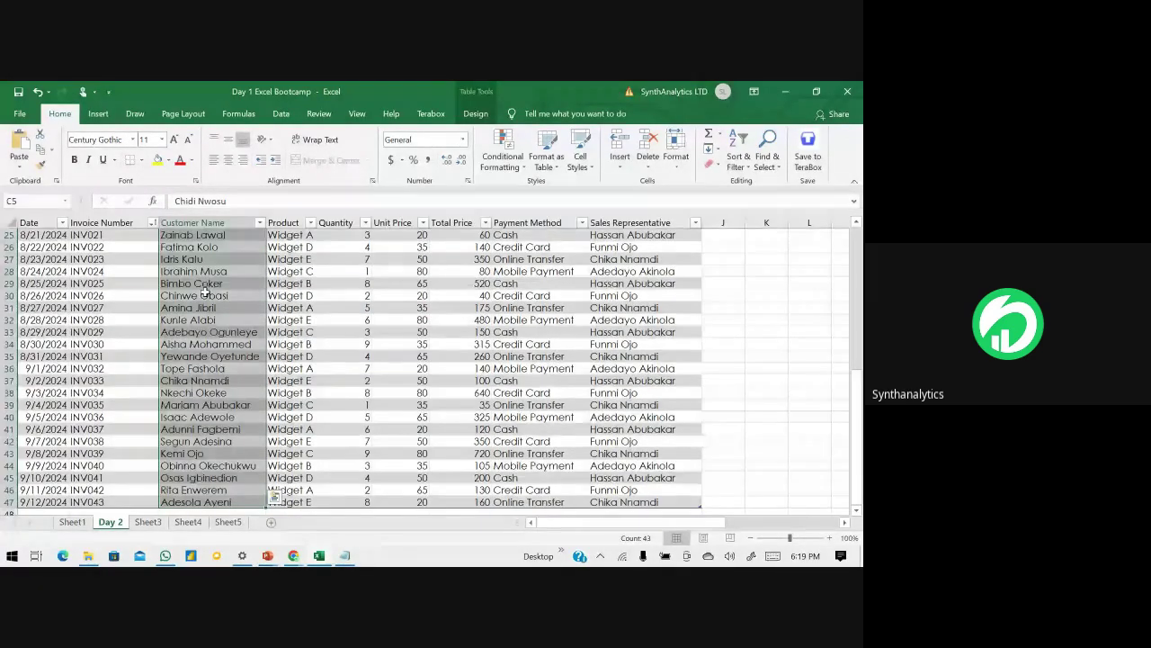
key("ctrl+c")
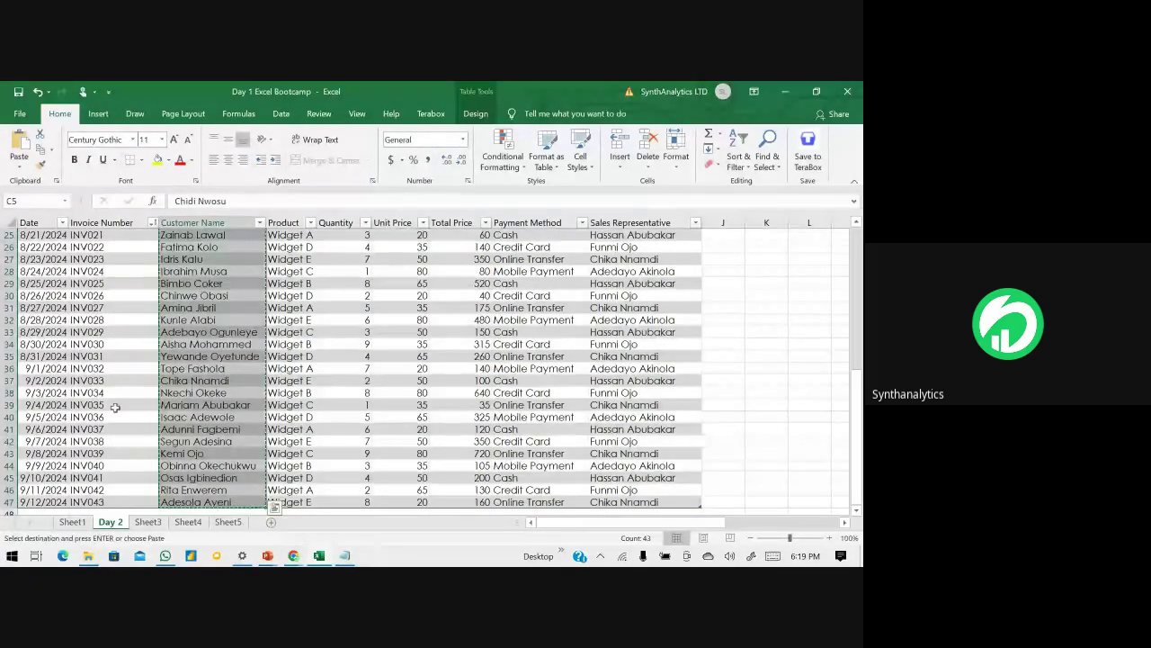
- Delete the remaining contents of row 1 on Sheet3
left_click(146, 521)
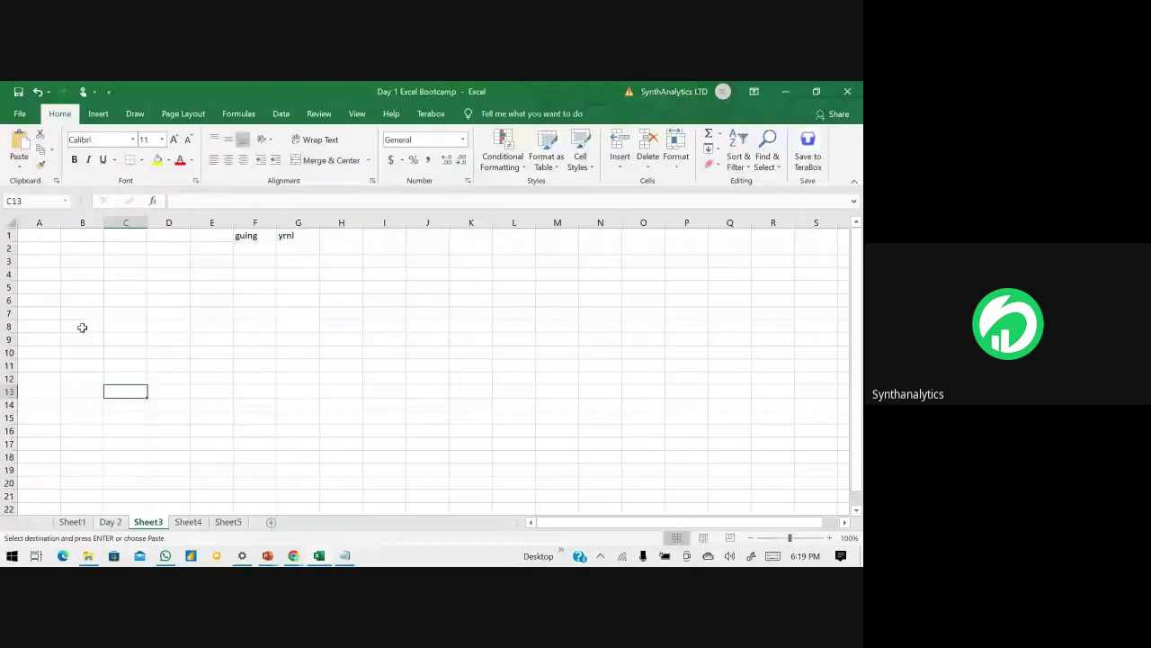
left_click(9, 235)
key("Delete")
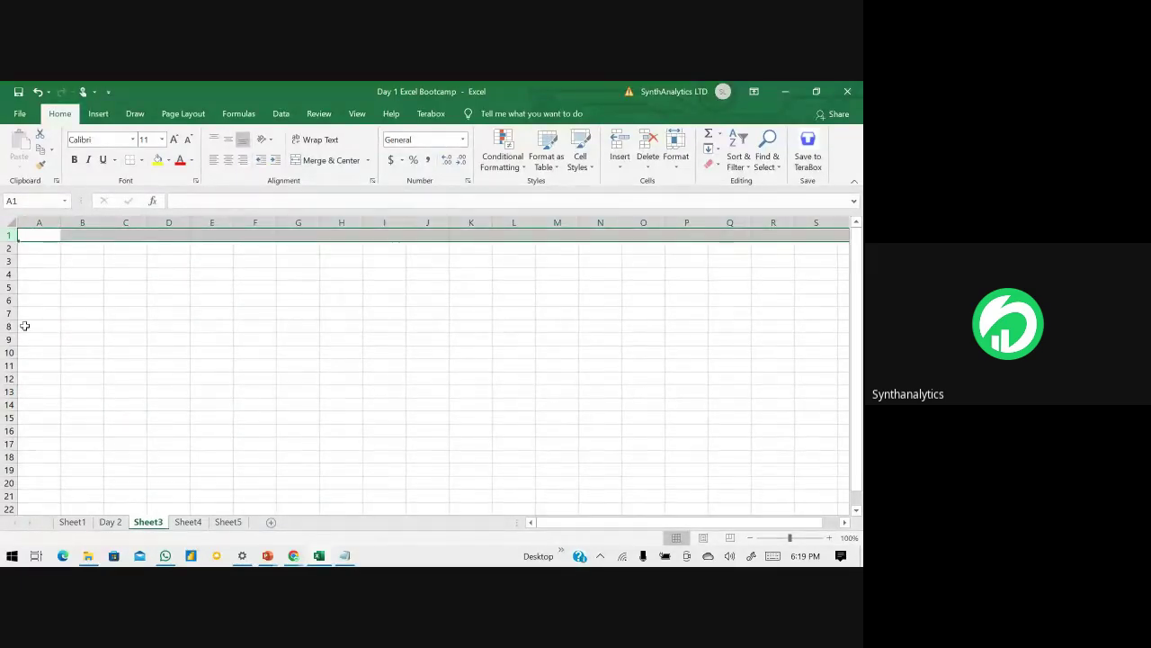
- Copy the selected customer names from Day 2 into Sheet3 starting at B3, and fit column B's width to them
left_click(109, 521)
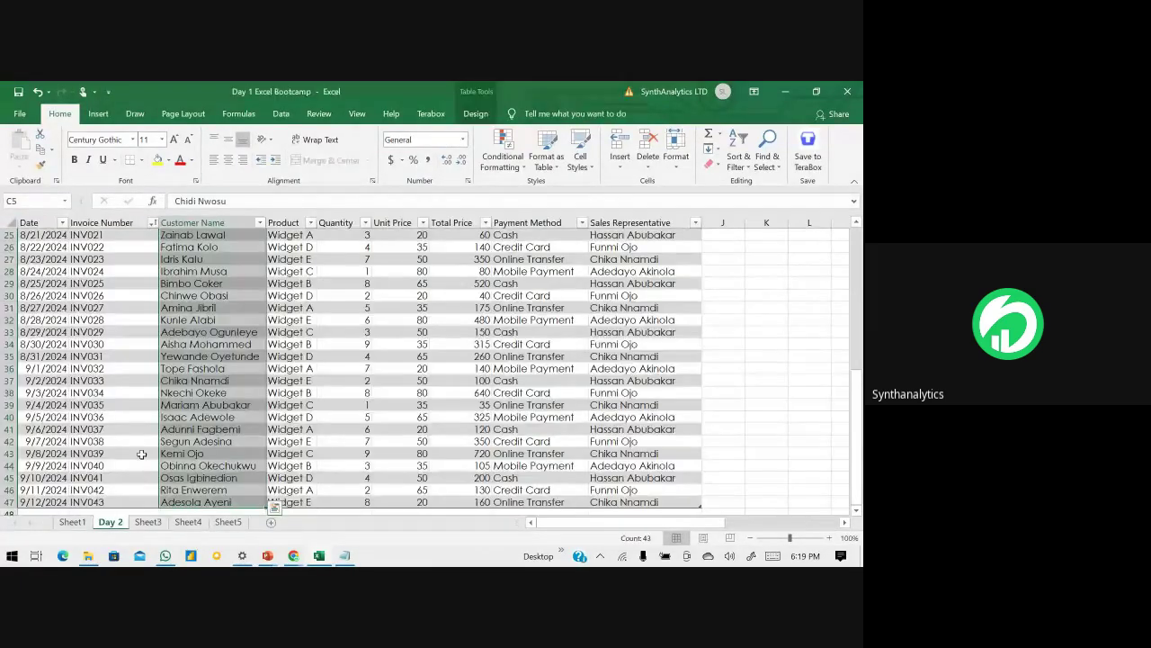
key("ctrl+c")
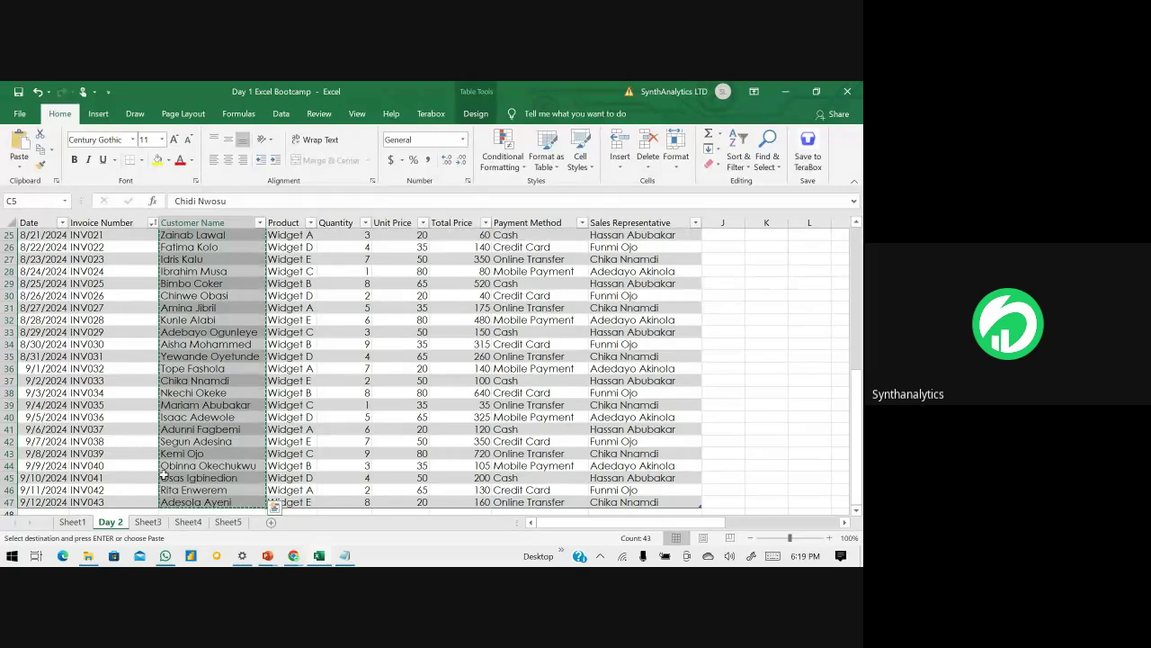
left_click(148, 521)
left_click(70, 261)
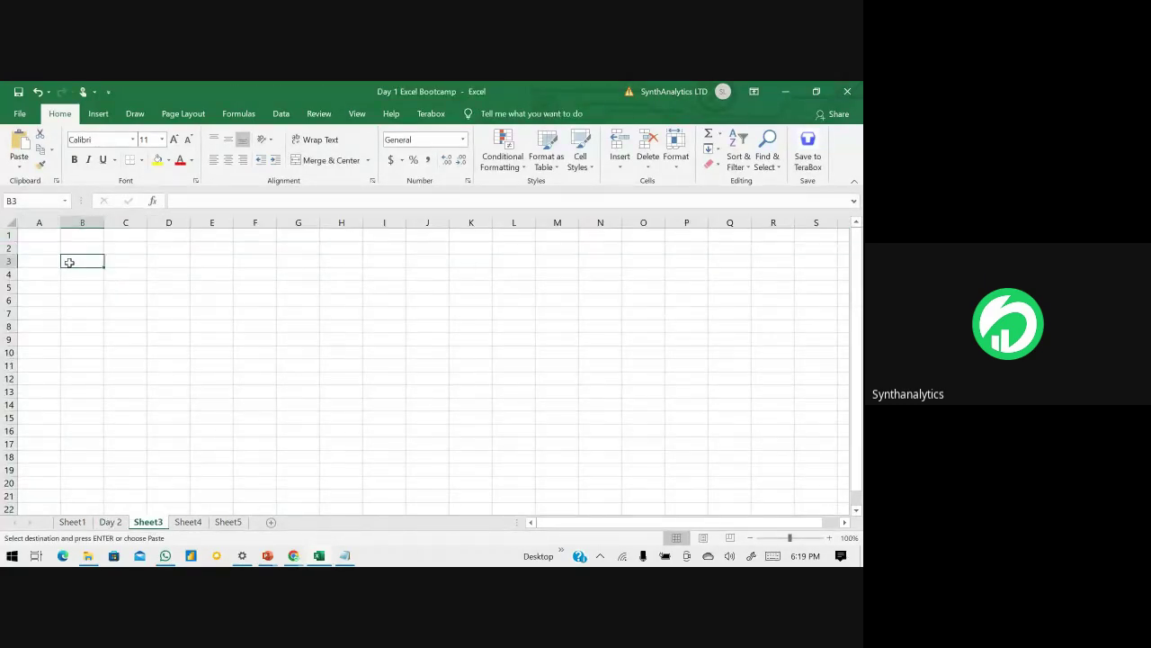
key("ctrl+v")
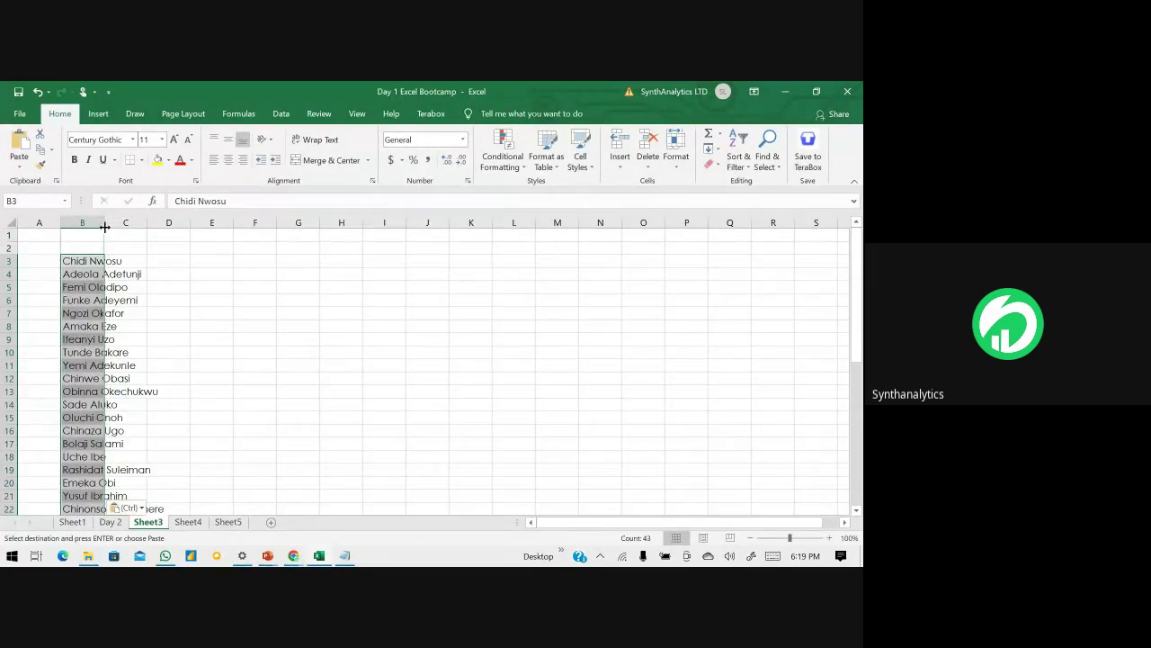
left_click(105, 222)
left_click(105, 289)
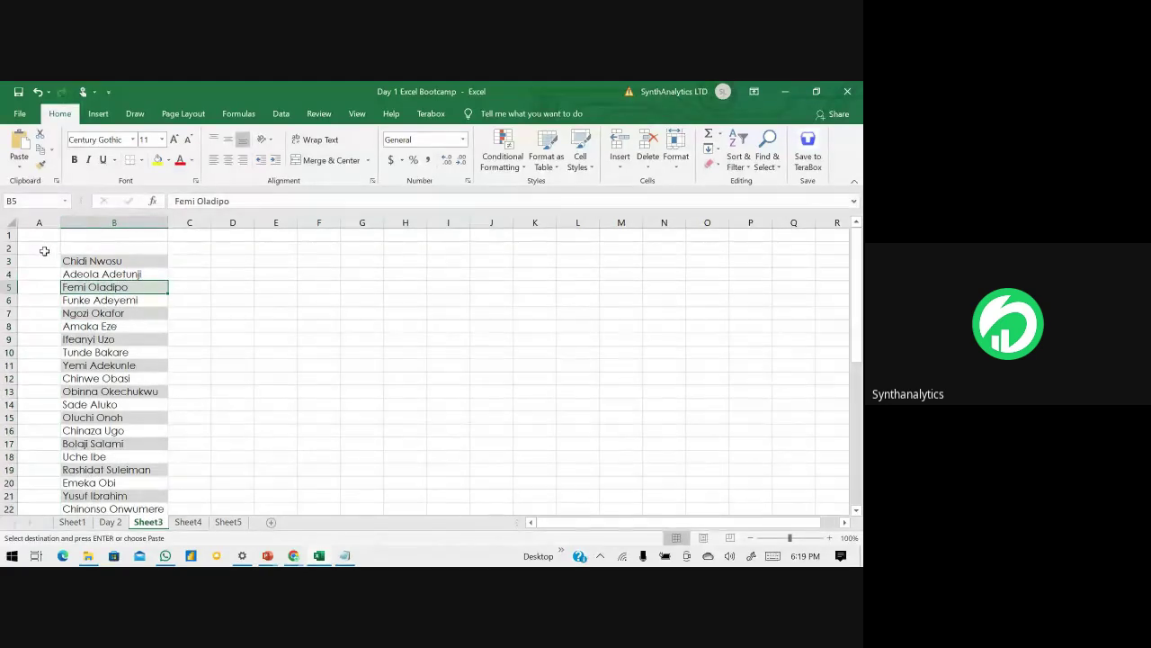
- Enter the header Student Name in B2 and S/n in A2 on Sheet3
left_click(74, 245)
type("Student Name")
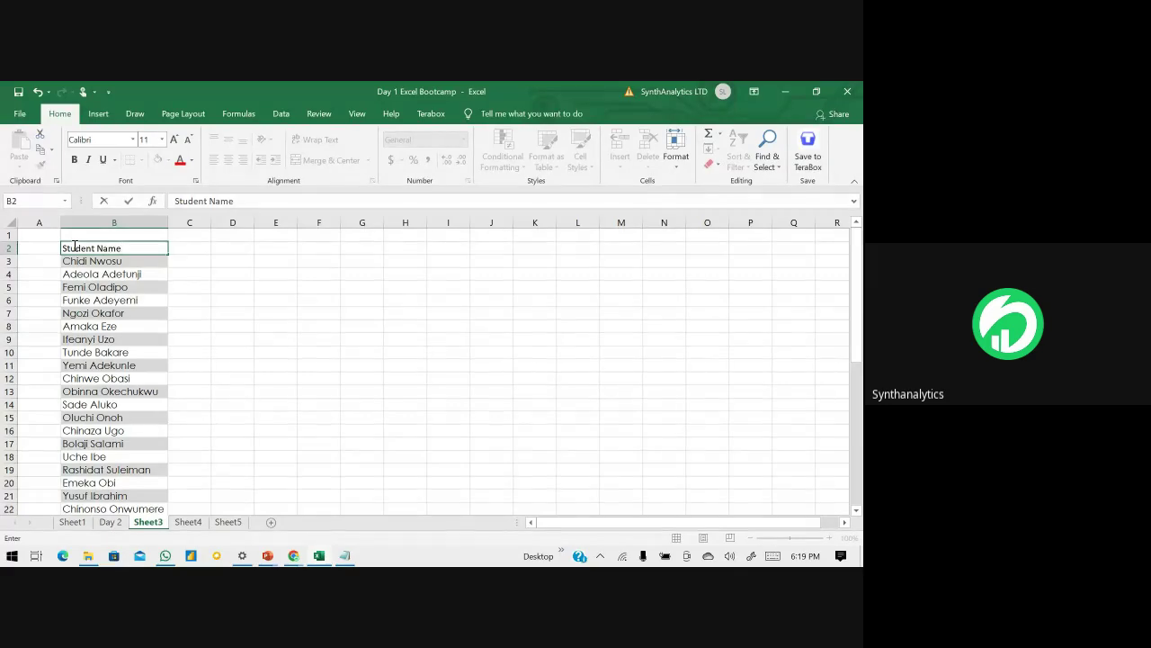
key("Return")
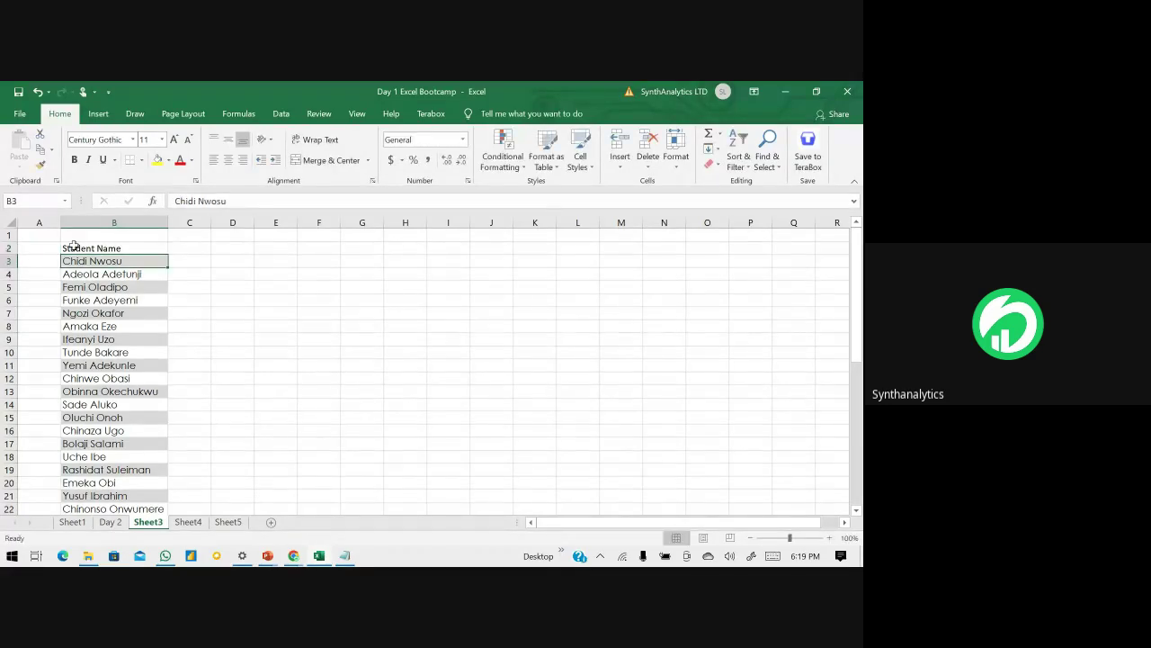
left_click(44, 251)
type("S?N")
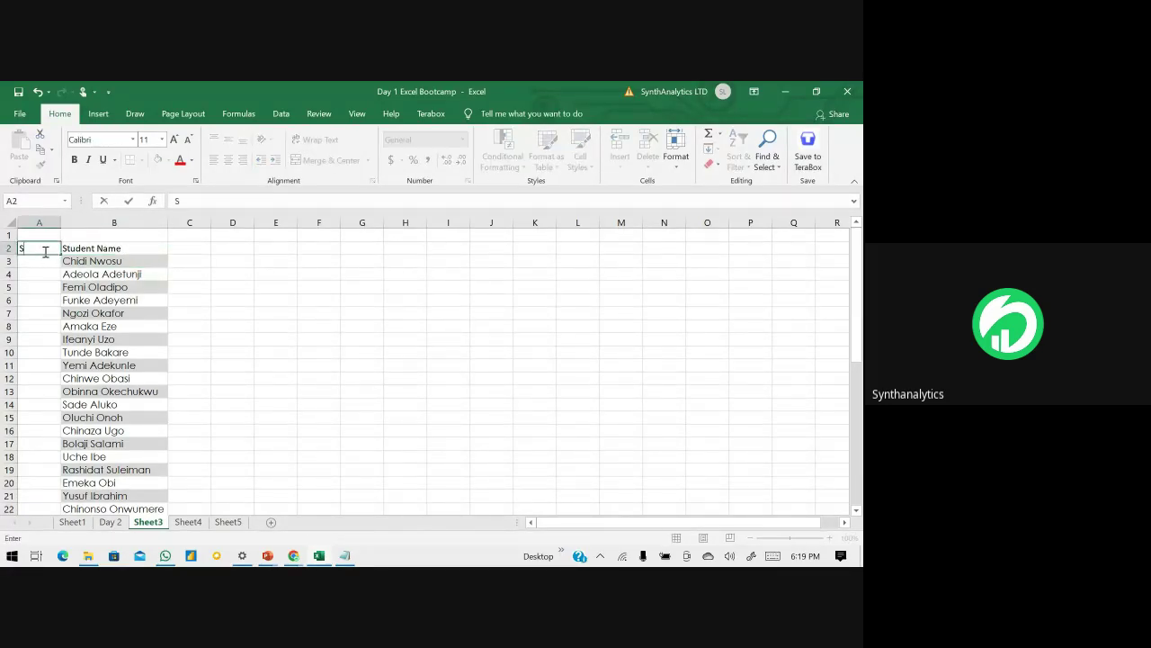
key("BackSpace")
key("BackSpace")
key("Tab")
key("Tab")
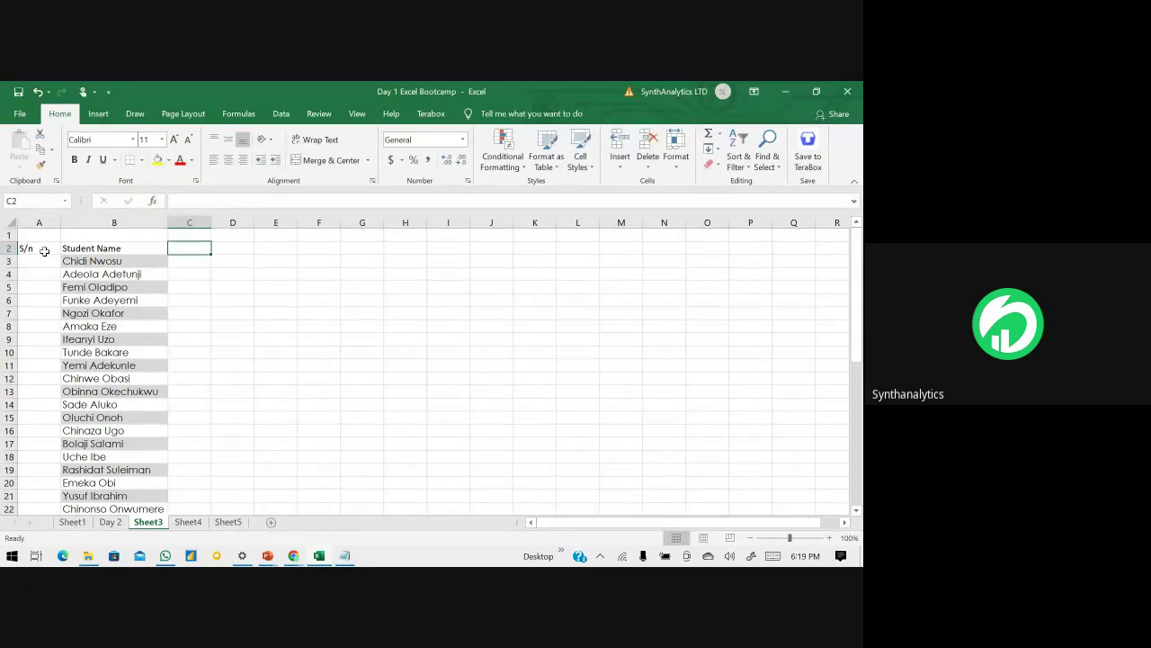
- Enter the subject headers Mathematics, English and Chemistry in C2, D2 and E2
type("Math")
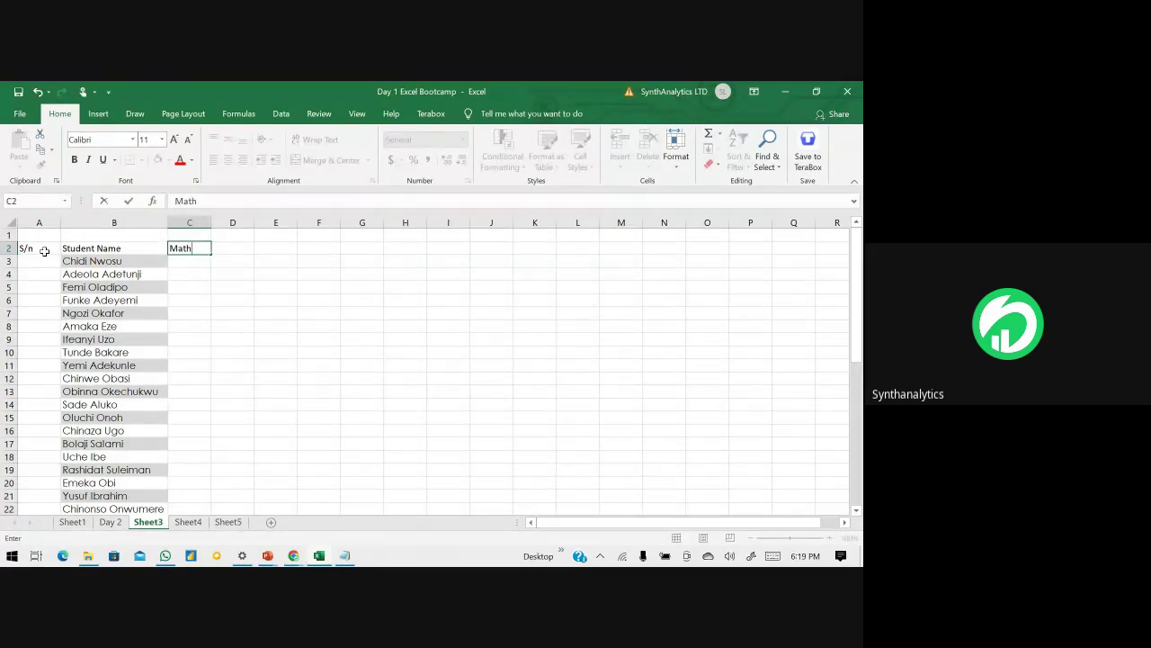
type("e,")
key("BackSpace")
type("mar")
key("BackSpace")
key("BackSpace")
type("cs")
key("Tab")
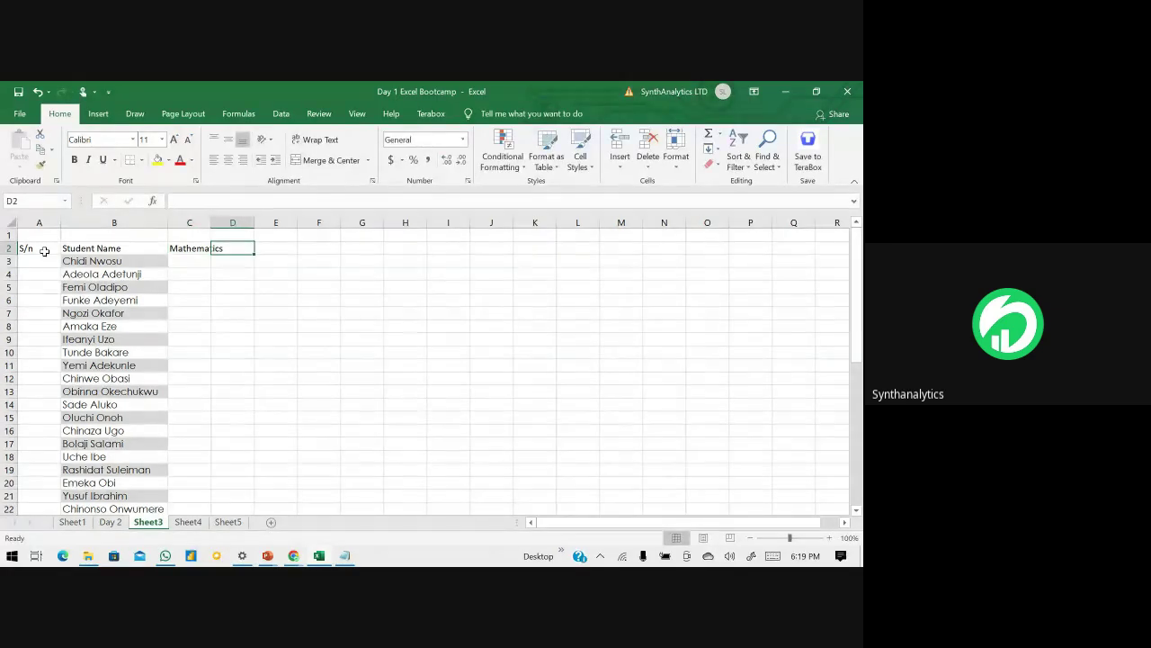
type("English")
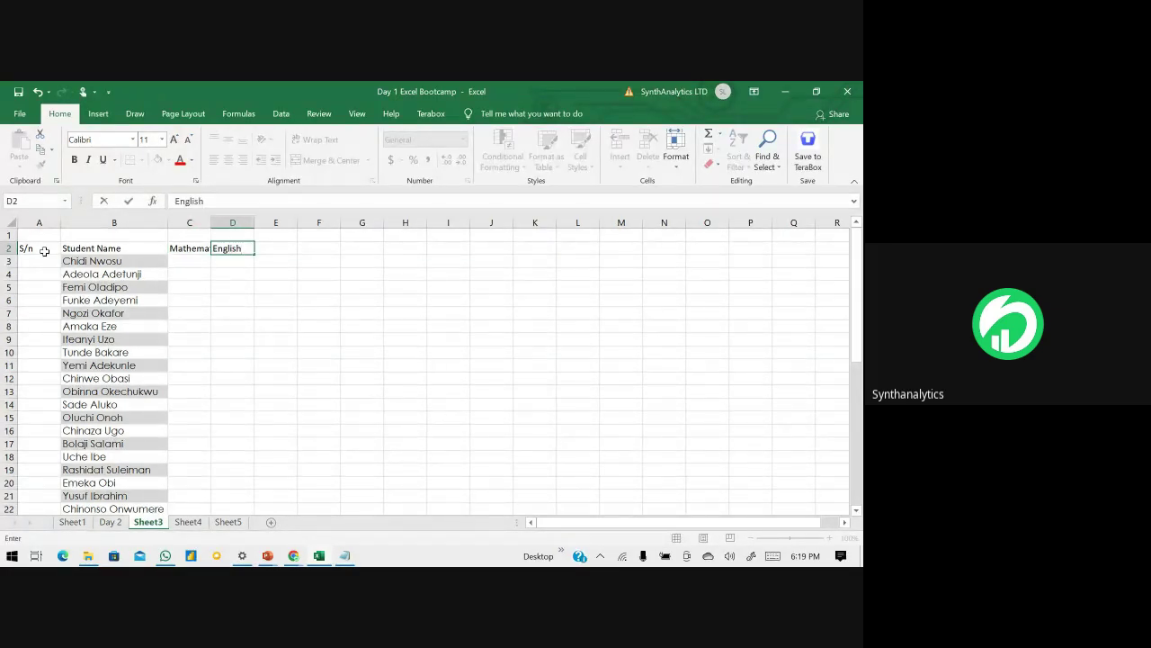
key("Tab")
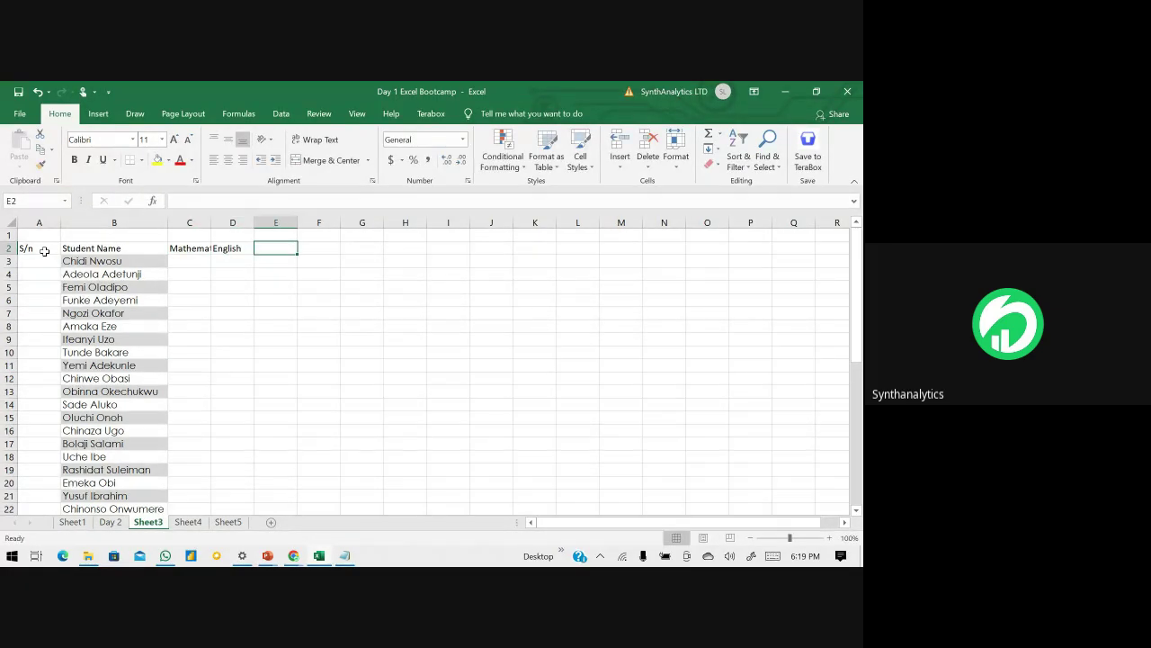
type("Chemistry")
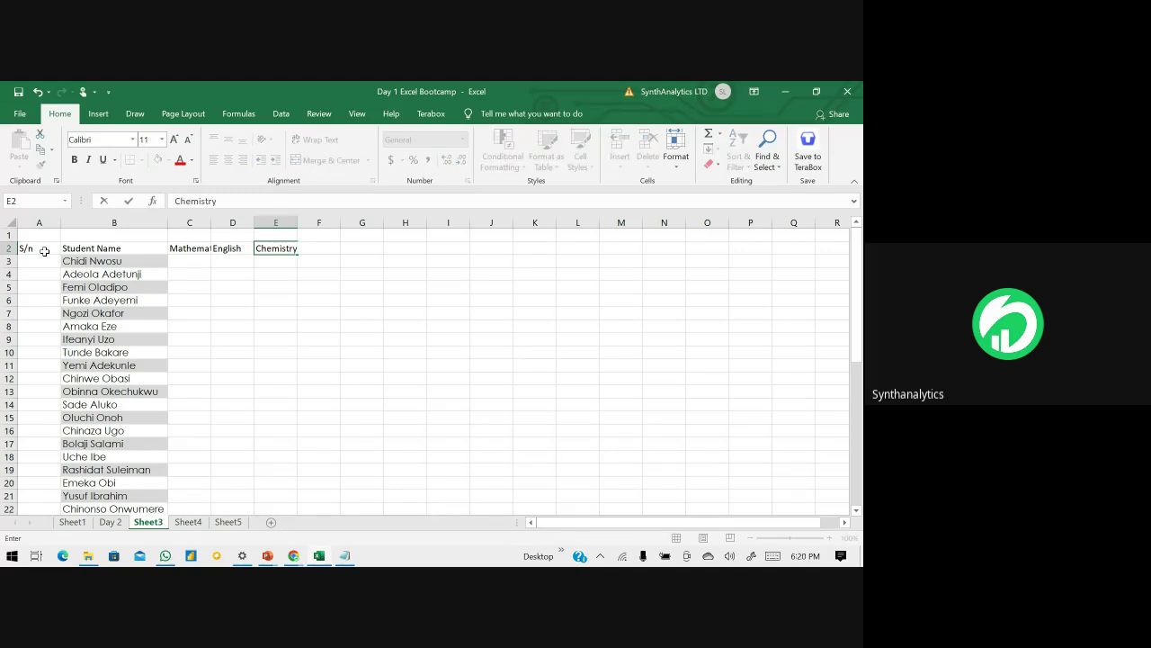
key("Tab")
- Enter the subject headers Biology, Geography, Agricultural Science and Yoruba in F2 through I2
type("B")
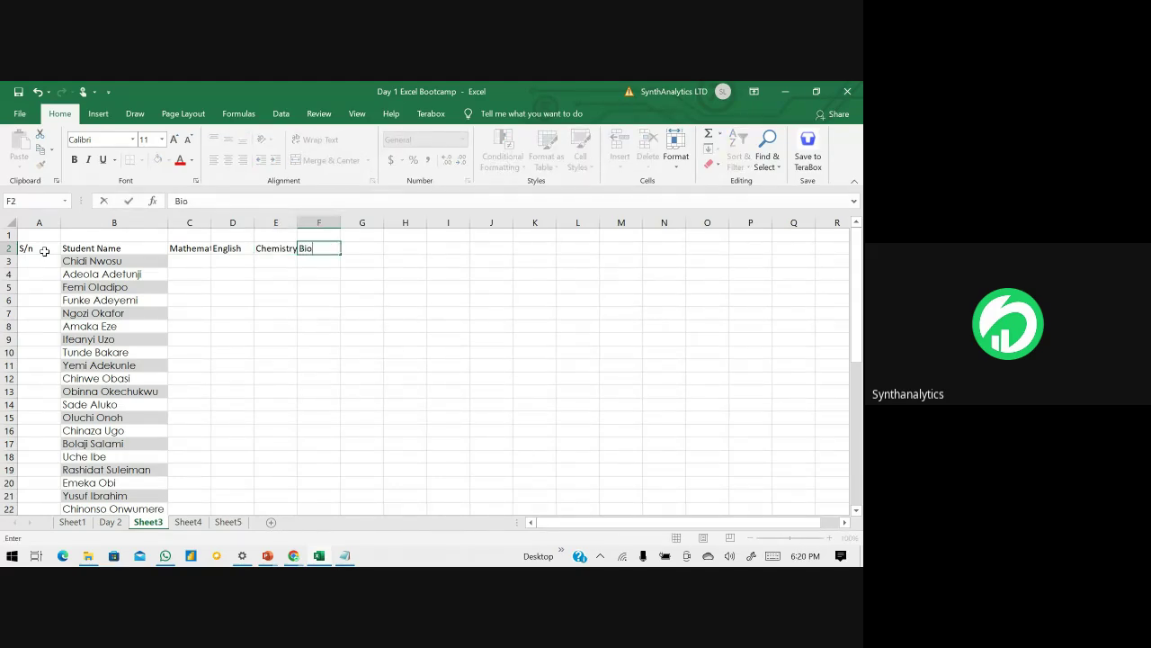
type("iology")
key("Tab")
type("Geography")
key("Tab")
type("A")
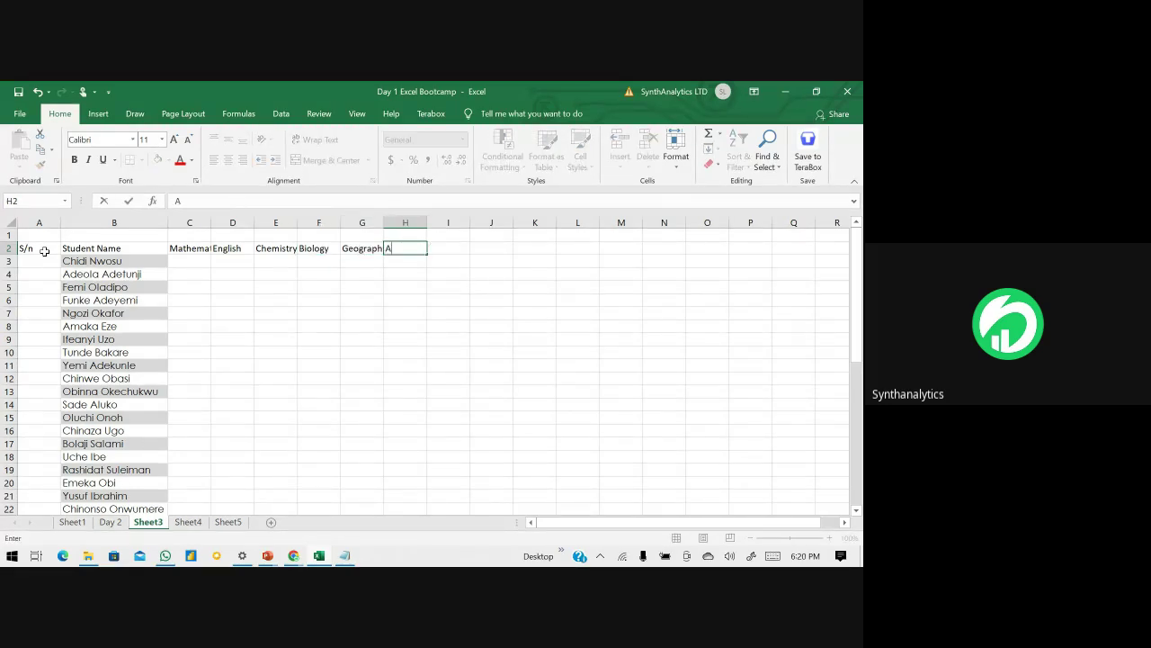
type("gricultural Science")
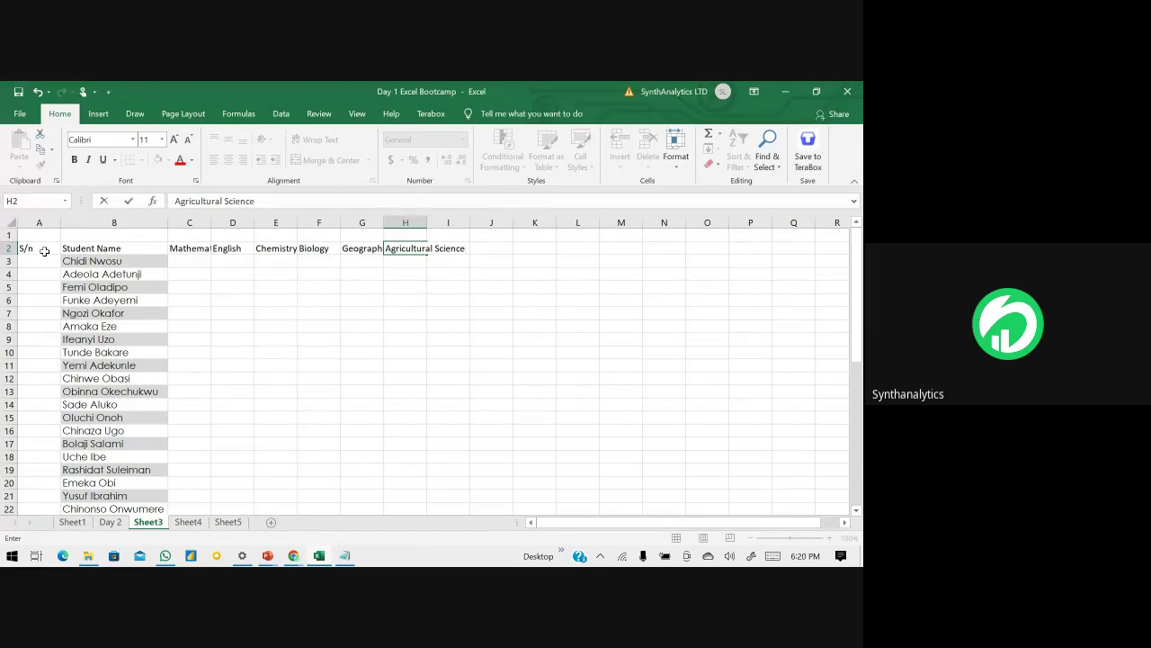
key("Tab")
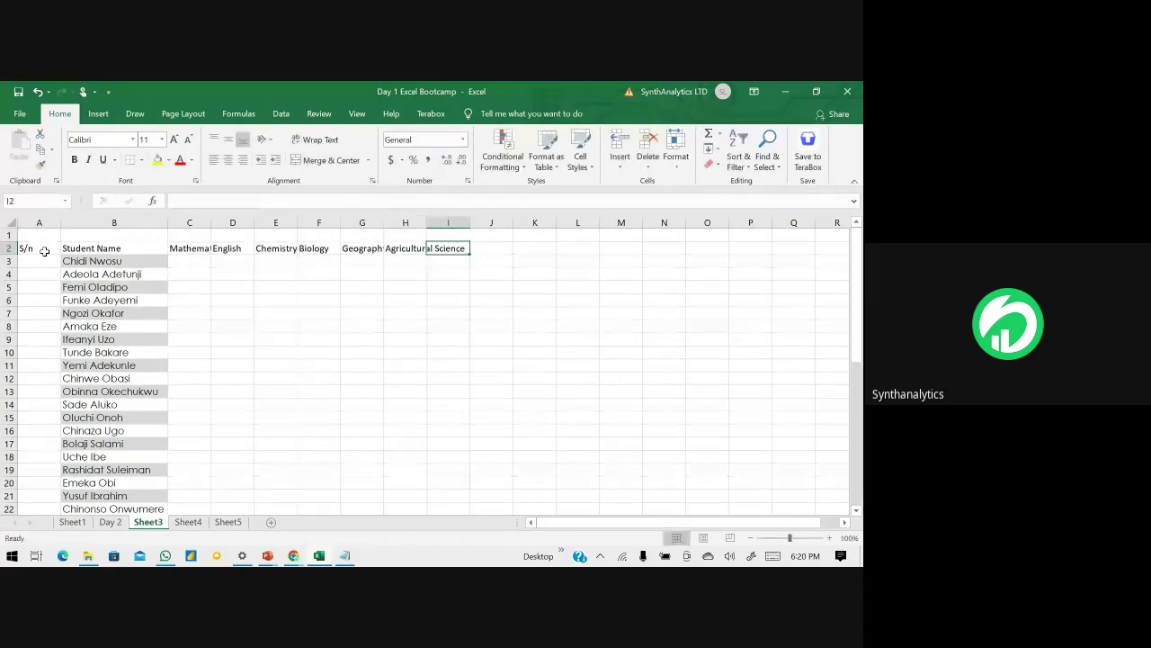
type("Yoruba")
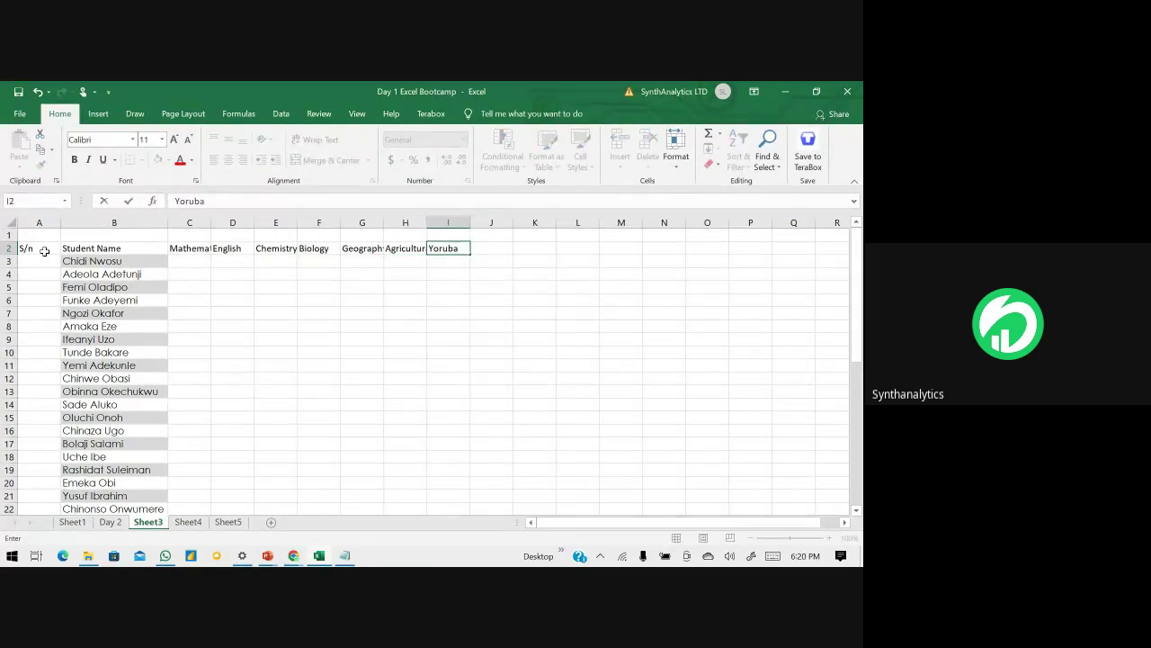
key("Return")
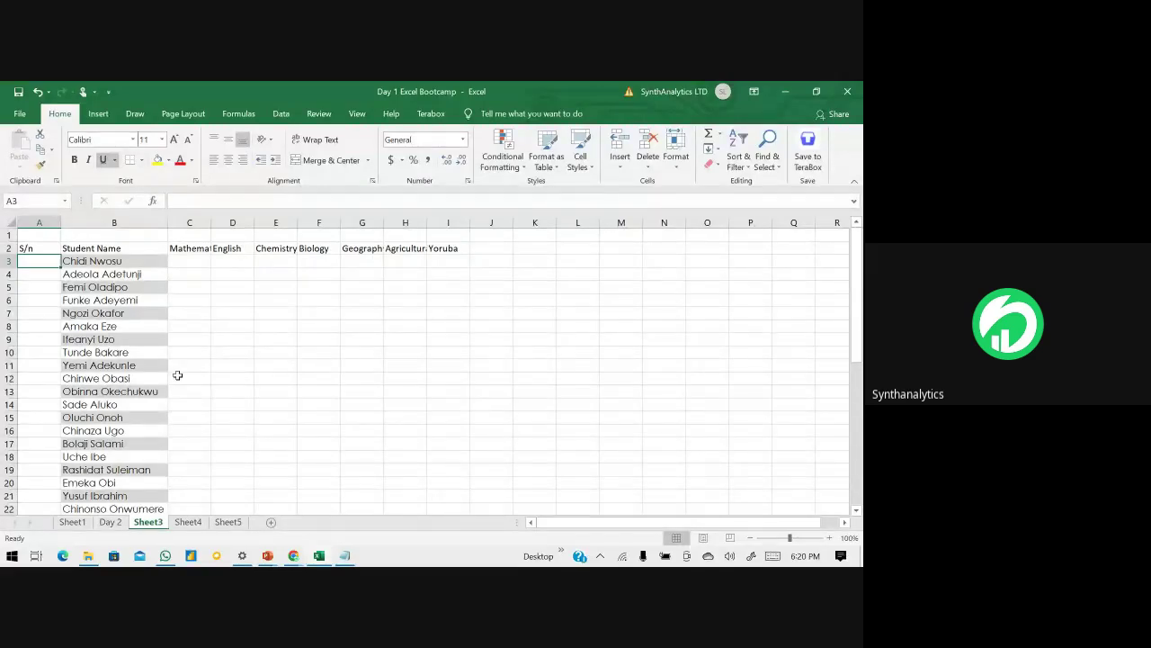
- Try the vertical and downward text orientations on the subject headers in C2:I2, and set them to Rotate Text Up
left_click(191, 248)
left_click_drag(192, 249, 448, 250)
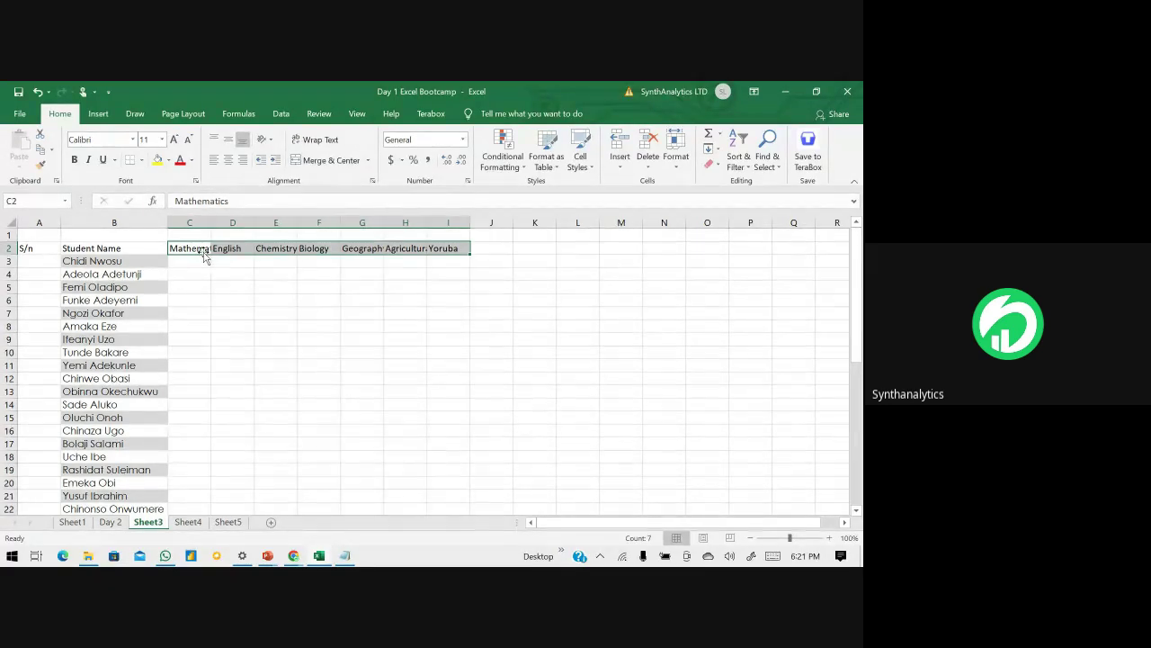
left_click(269, 144)
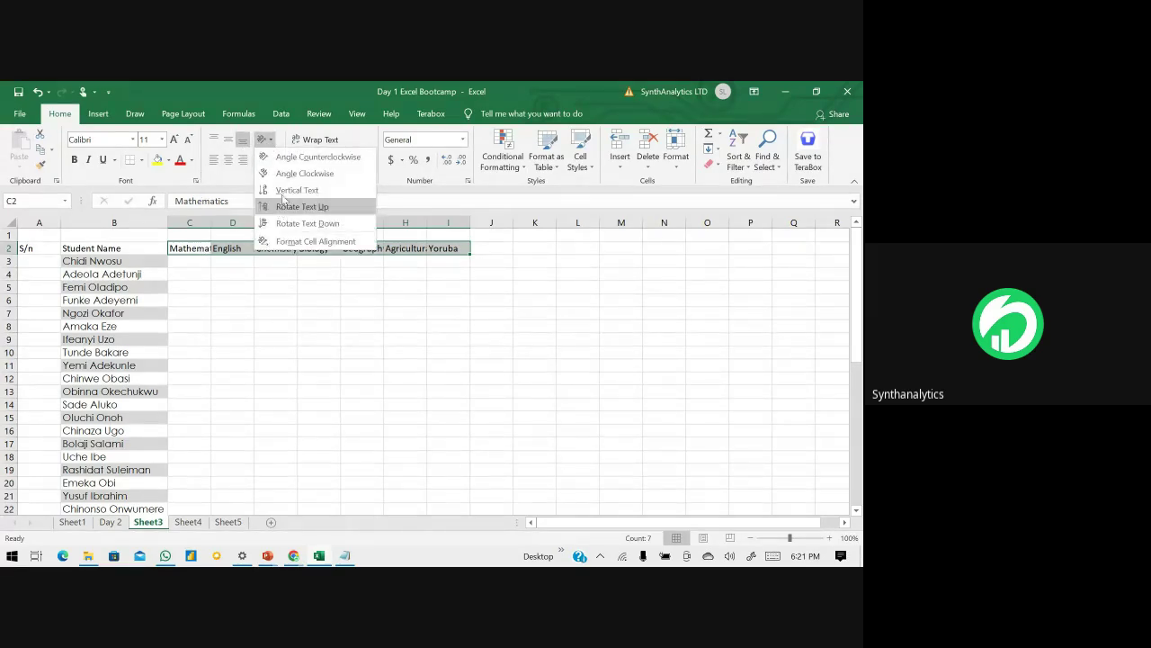
left_click(284, 190)
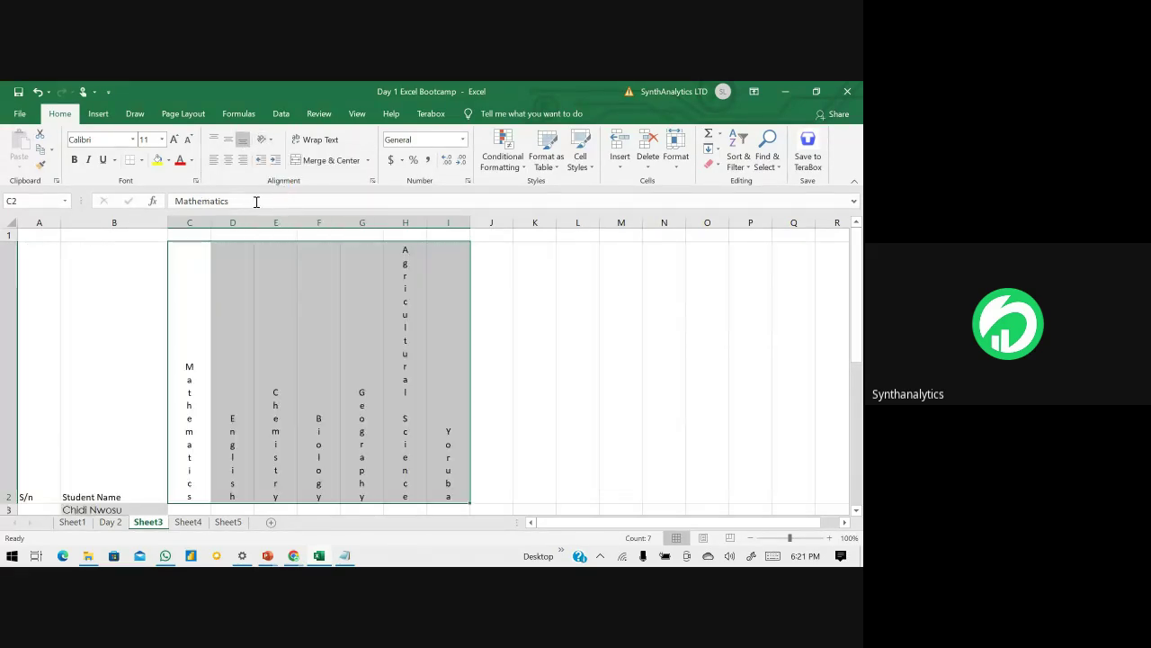
left_click(264, 140)
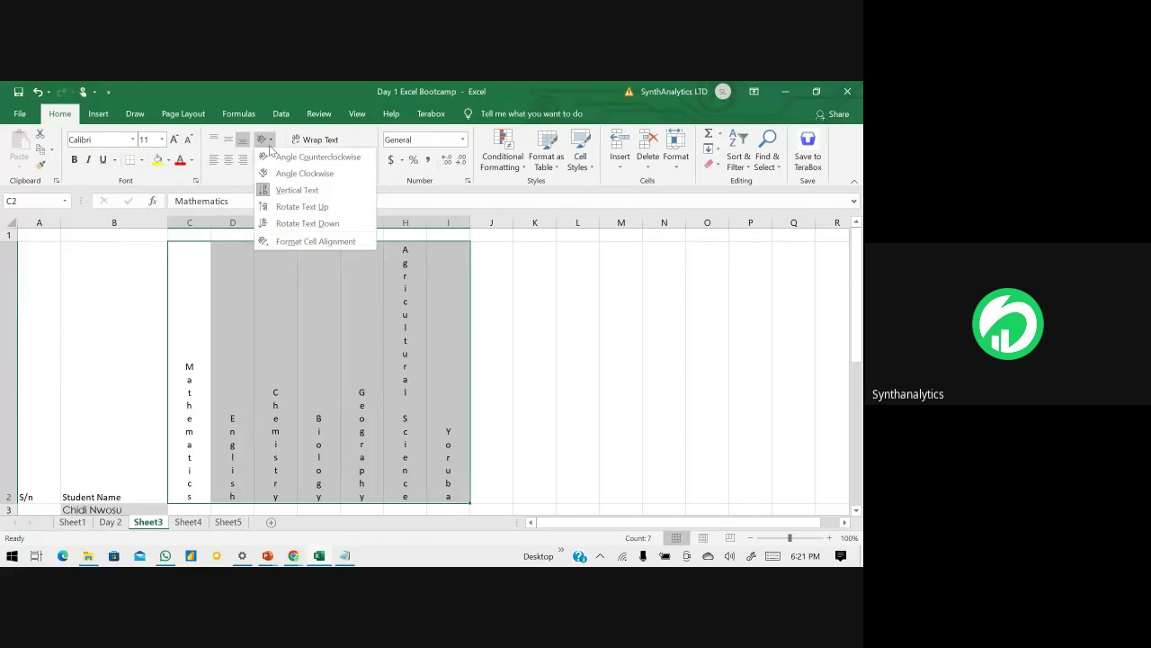
left_click(273, 208)
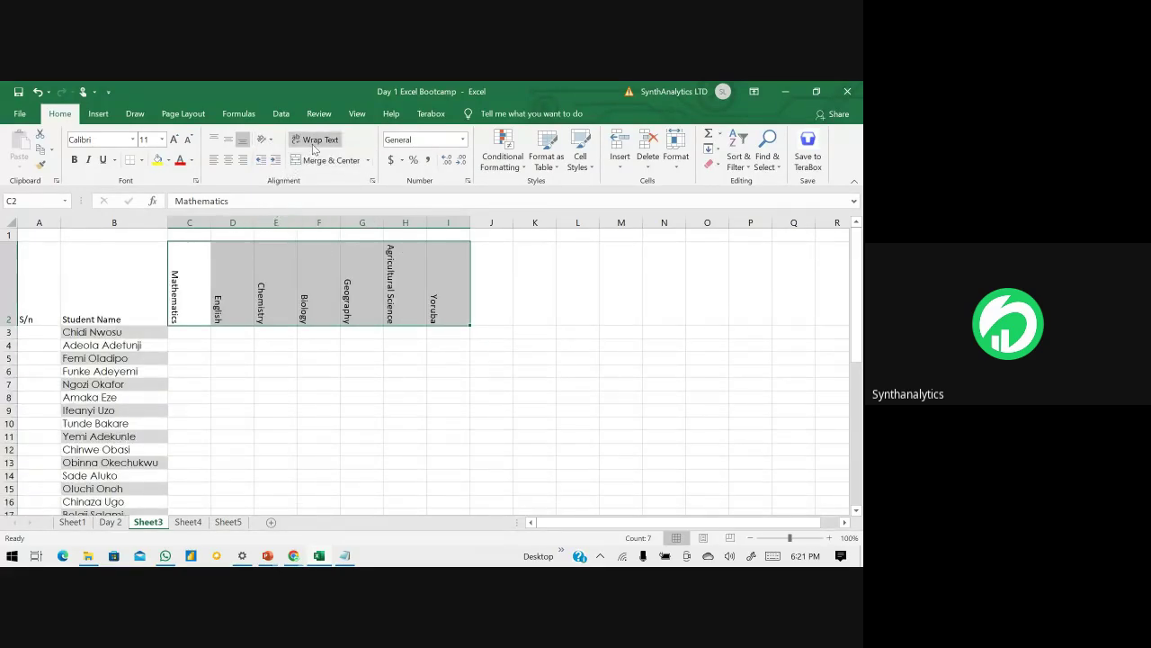
left_click(265, 140)
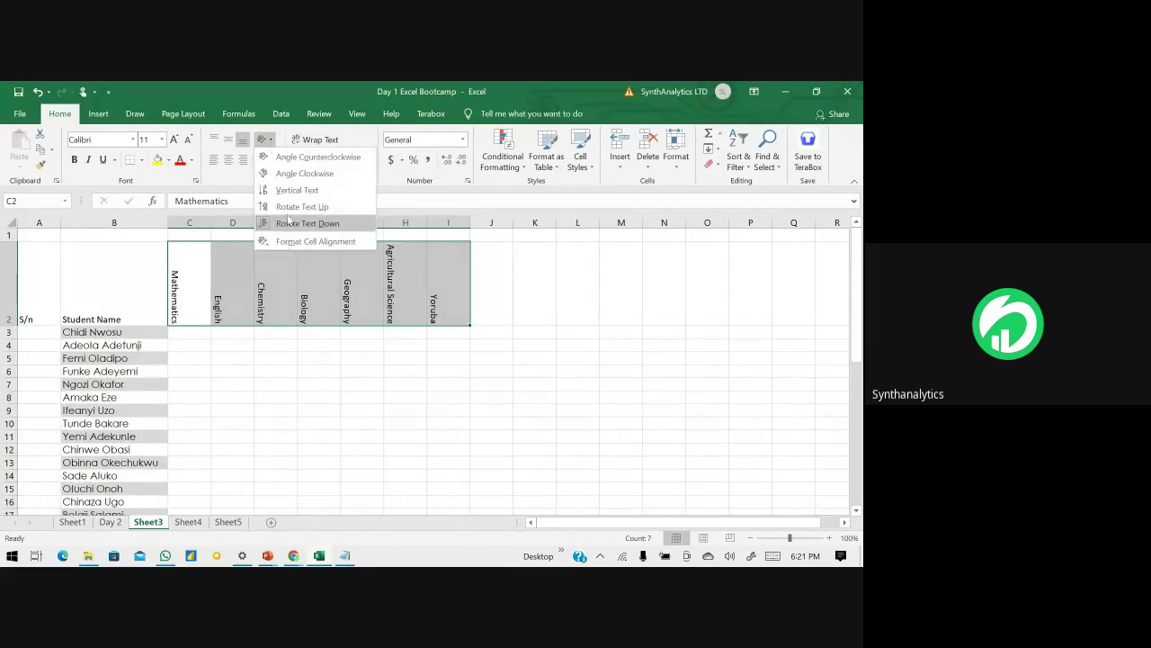
left_click(290, 209)
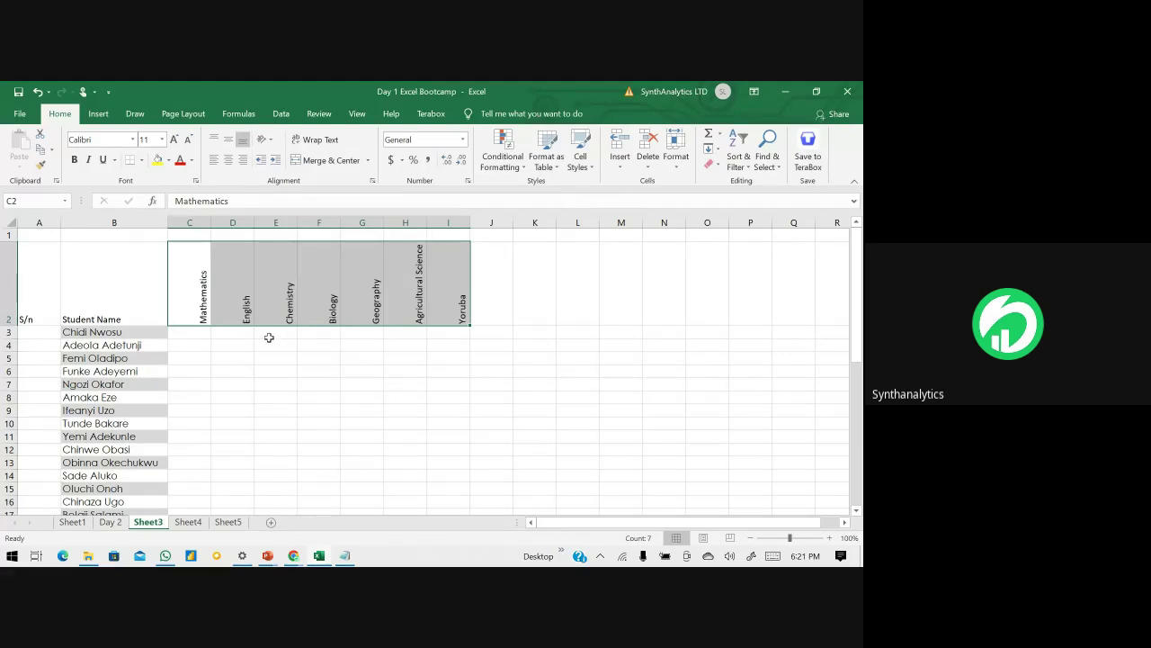
- Fit all column widths on Sheet3 to their contents
left_click(172, 323)
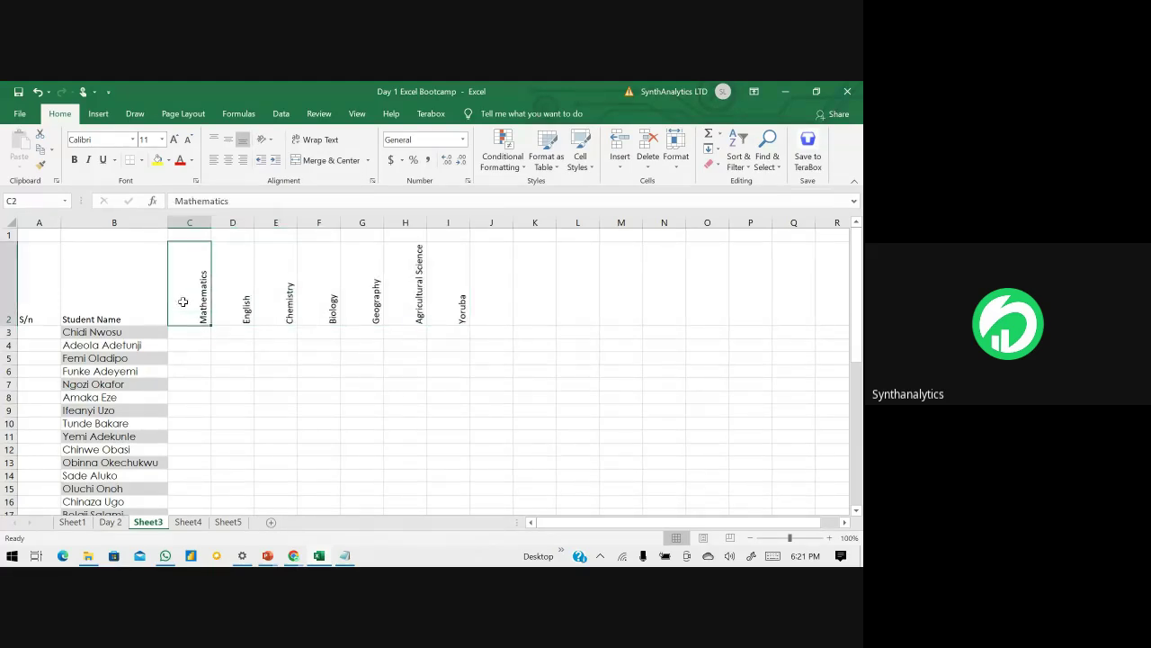
left_click(10, 222)
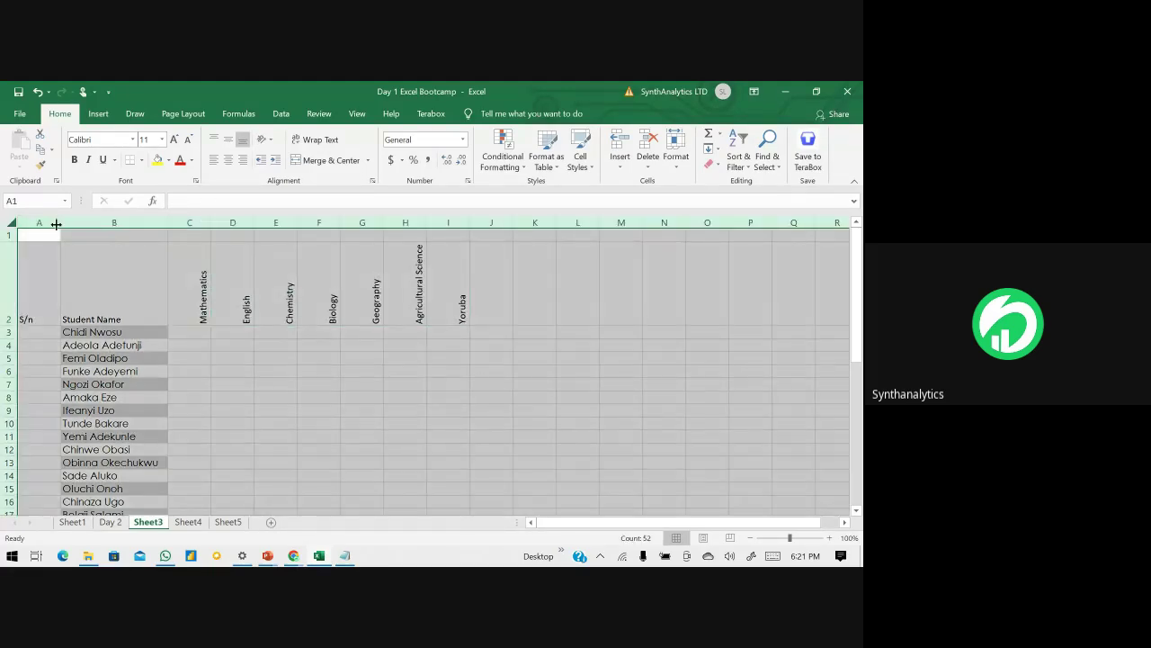
double_click(56, 224)
left_click(126, 322)
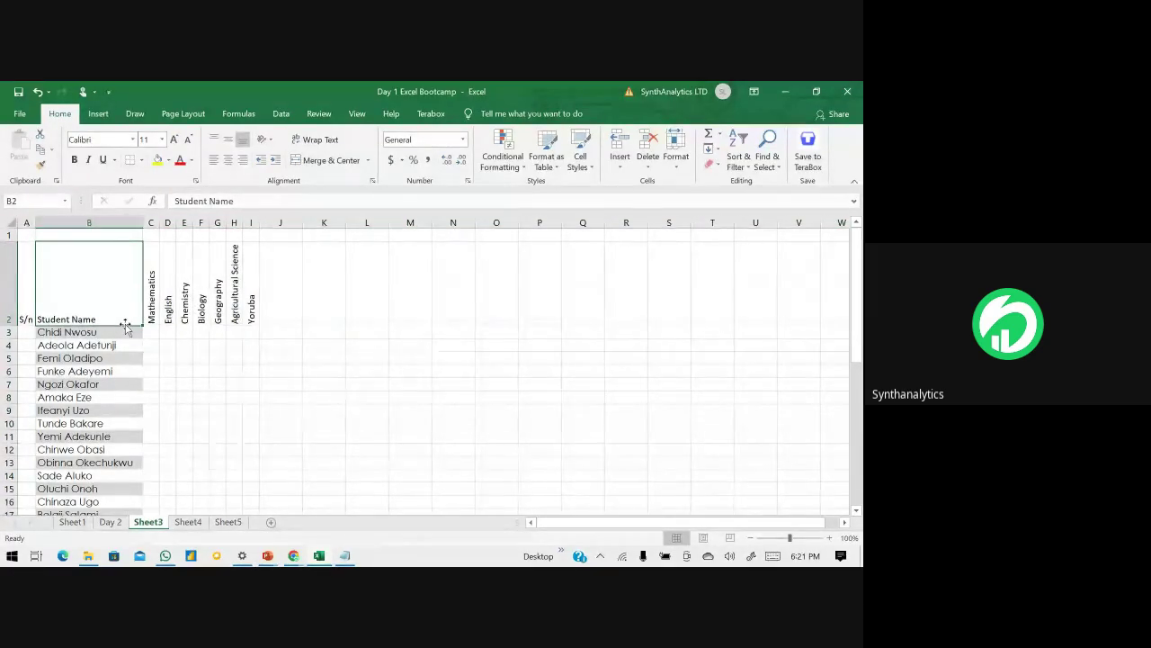
- Insert a blank row at row 3, between the headers and the first student
left_click(9, 332)
right_click(8, 332)
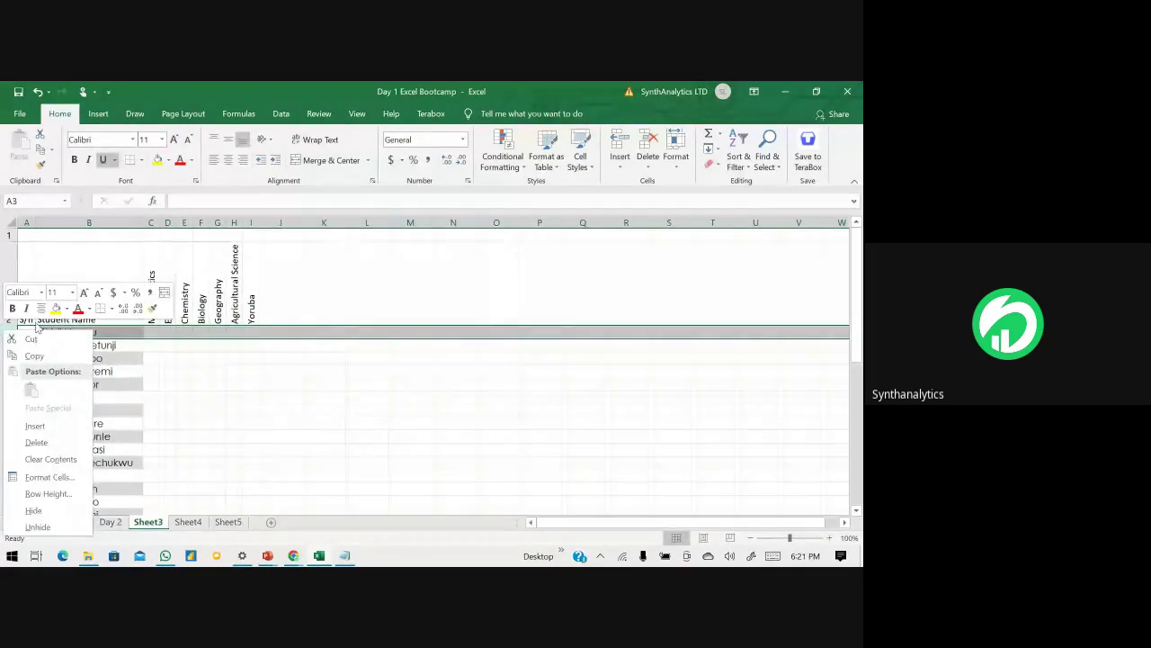
left_click(34, 425)
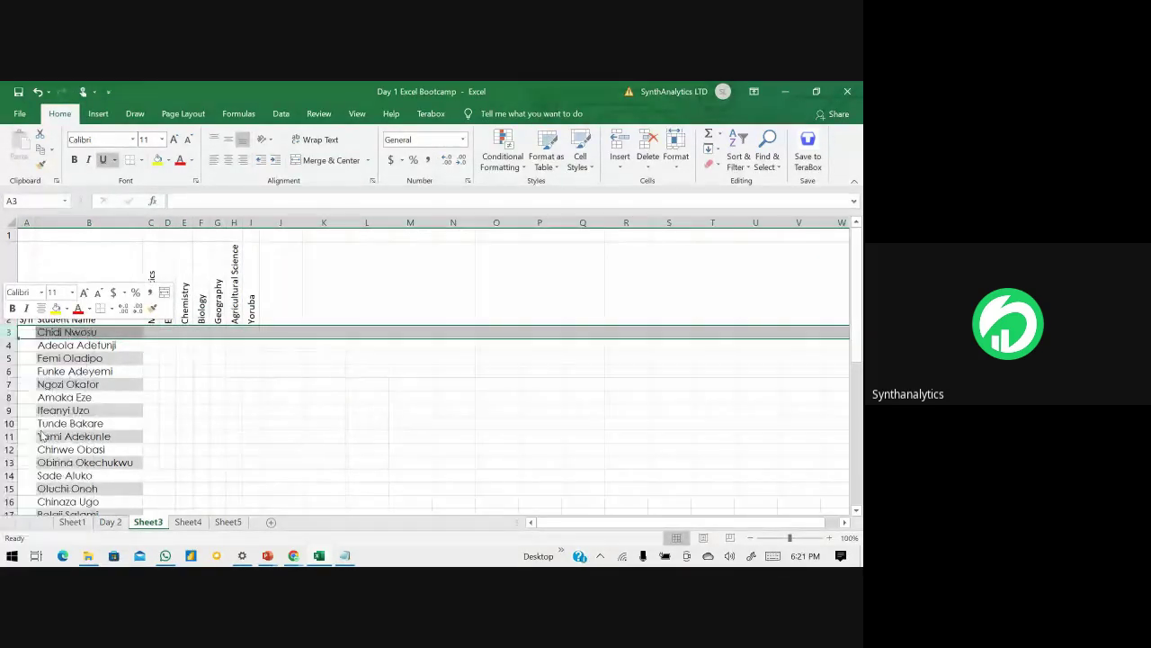
- Enter the label Mark obtainable in B3
left_click(85, 332)
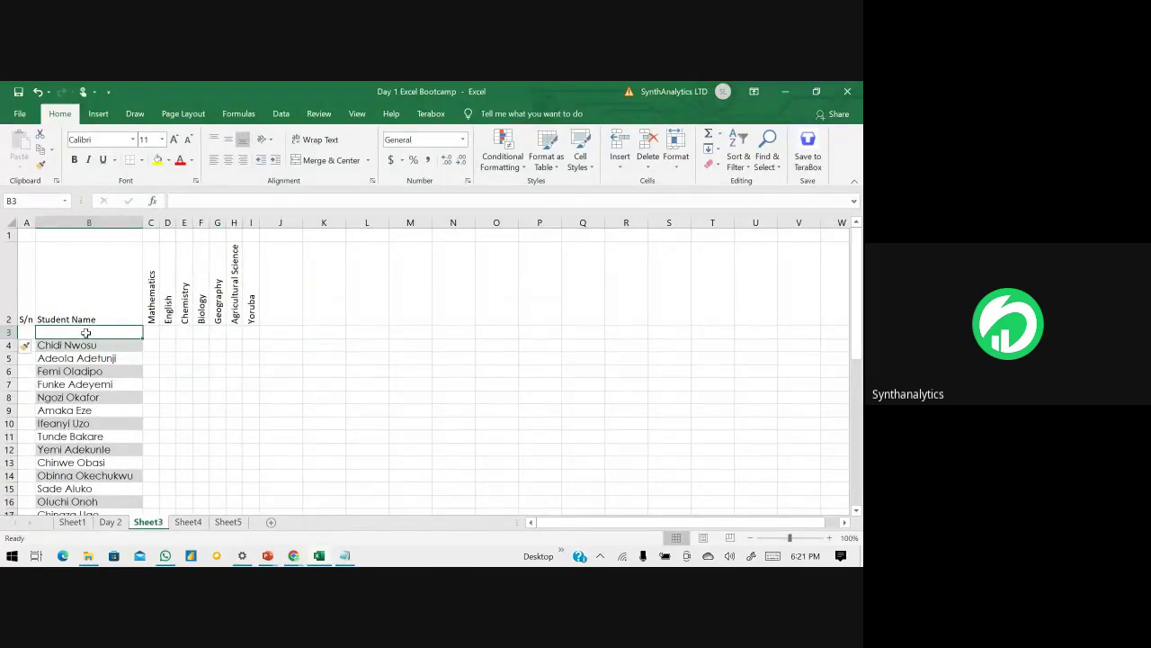
type("MAriam Abubakar")
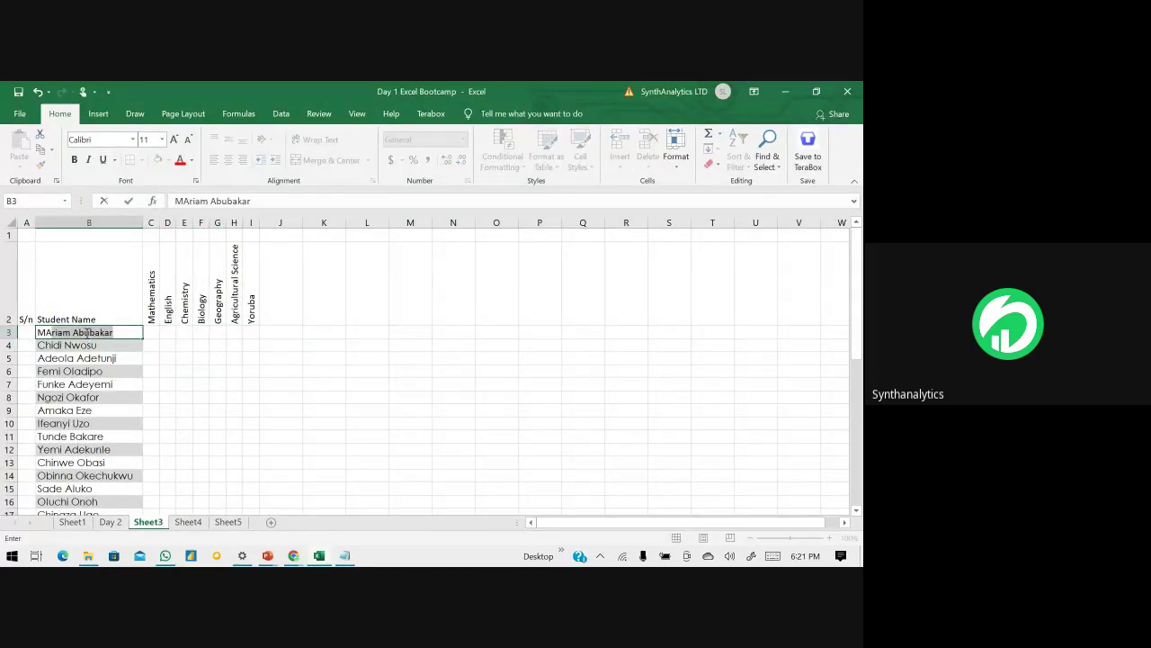
type("rk obta")
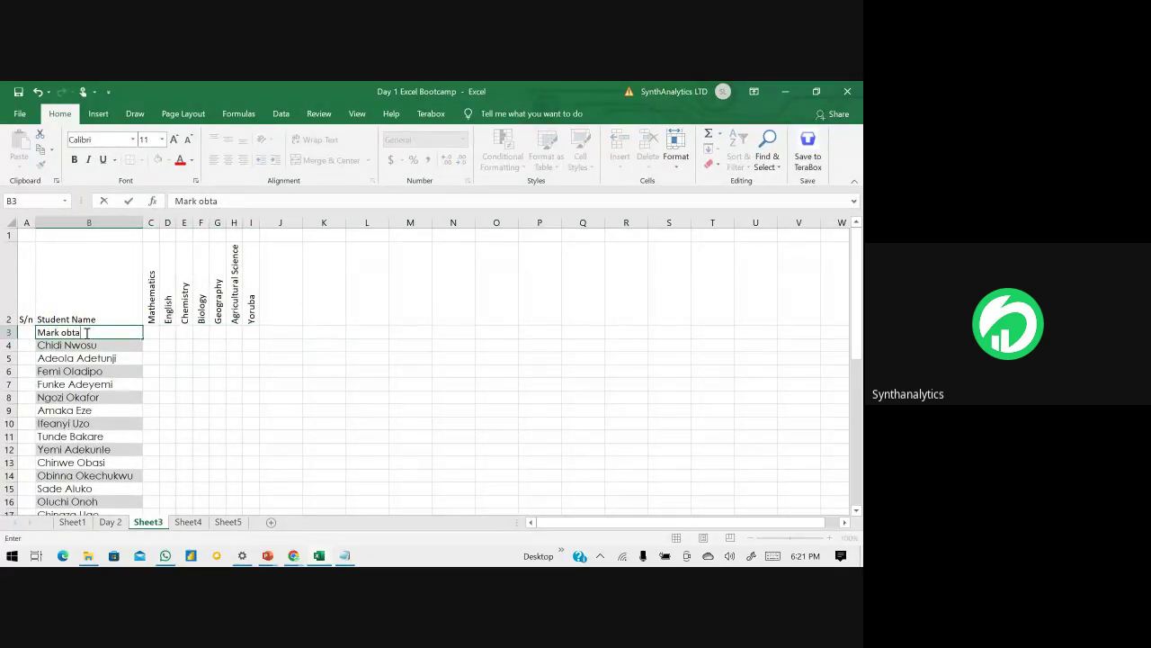
type("inable")
key("Tab")
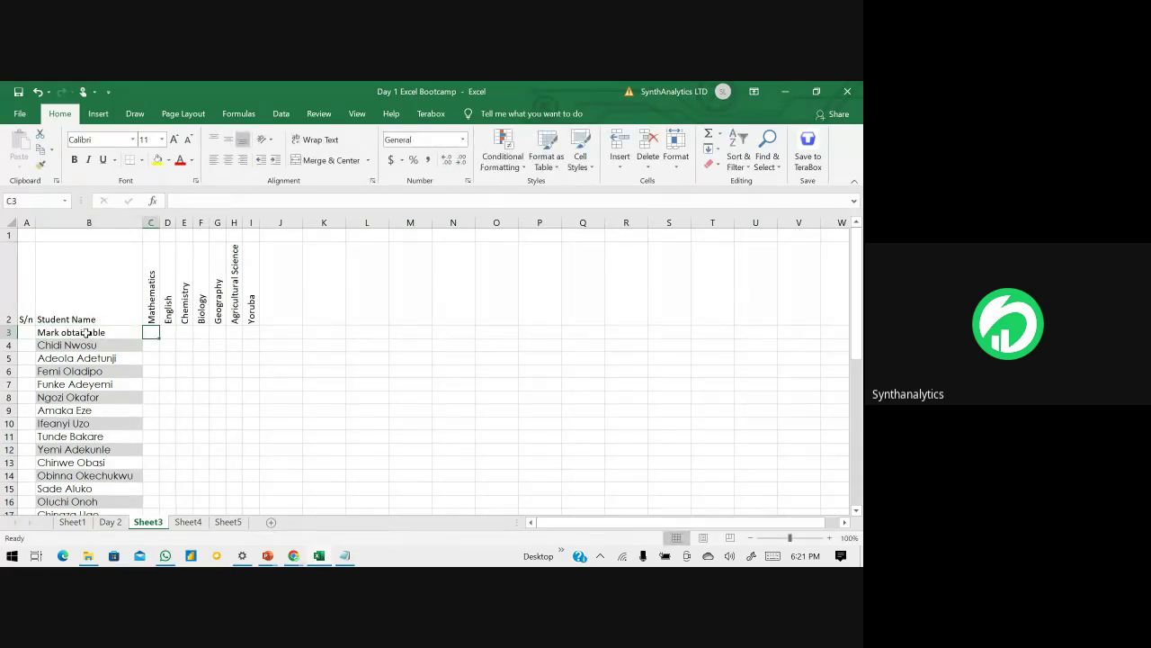
- Enter 100 in C3 as the obtainable mark for Mathematics, and try entering the mark for English in D3
type("100")
key("Tab")
type("10")
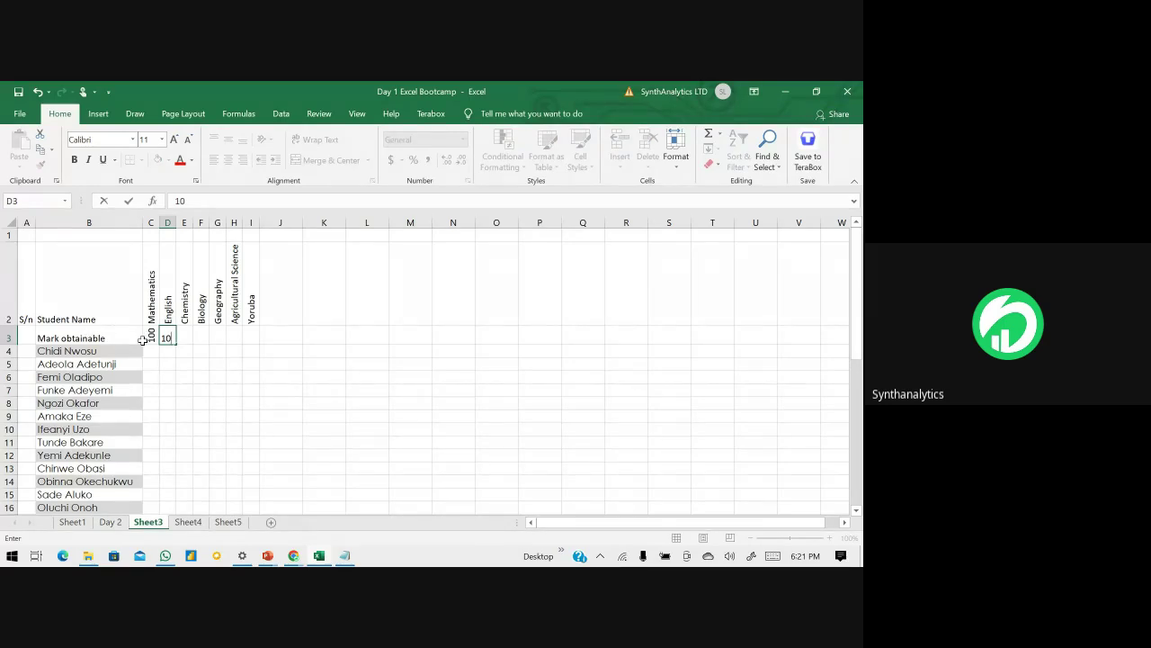
key("BackSpace")
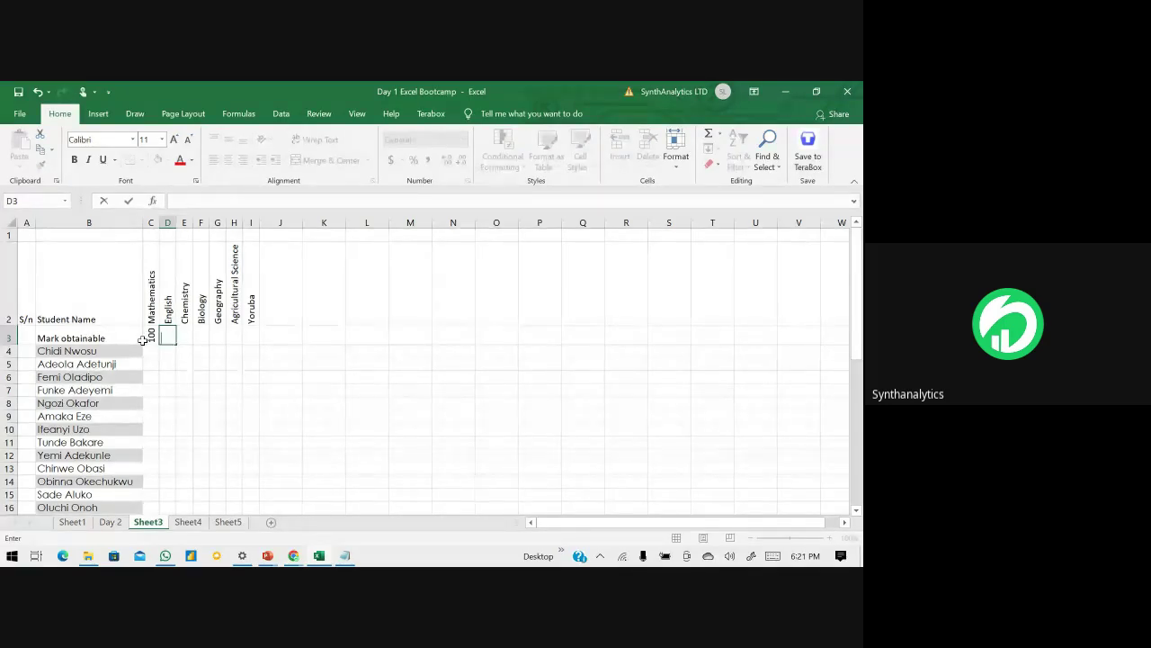
- Check the text orientation options for the marks row from C3 across, and undo the entries in B3 and C3
left_click(142, 340)
left_click_drag(151, 335, 261, 334)
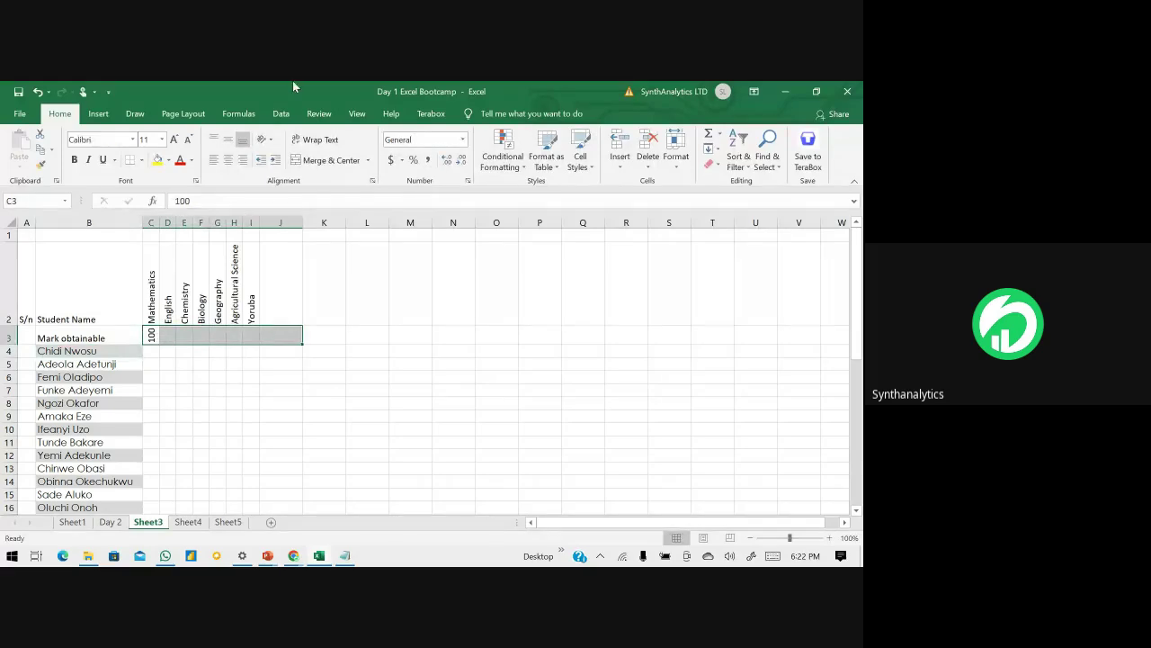
left_click(268, 141)
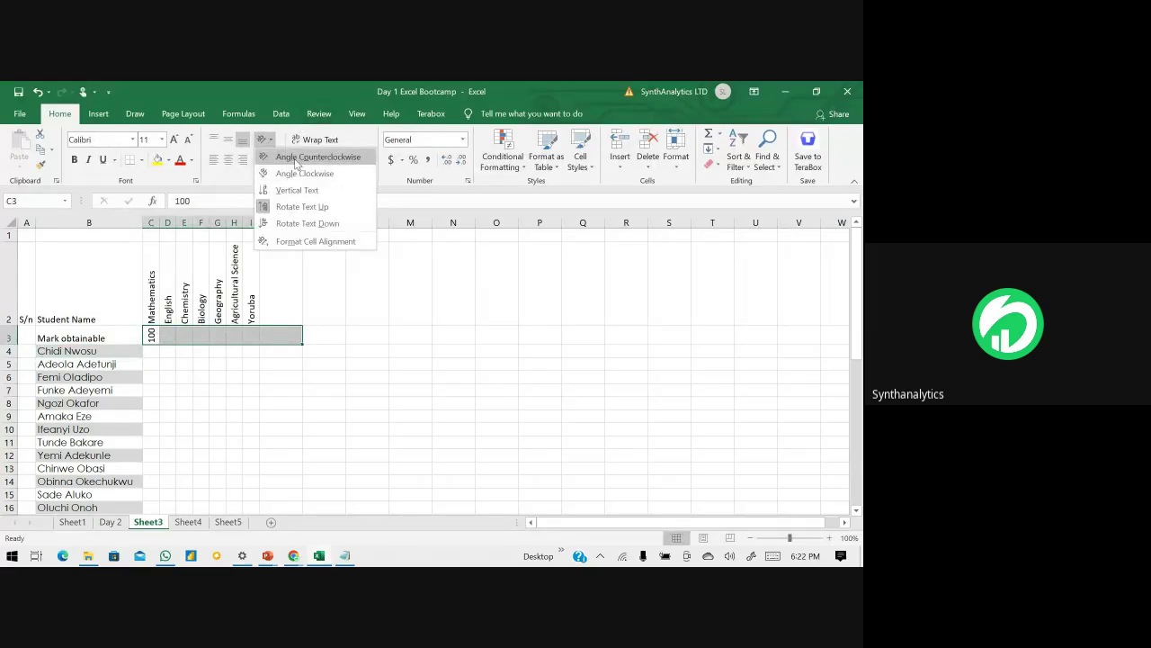
key("Escape")
key("Right")
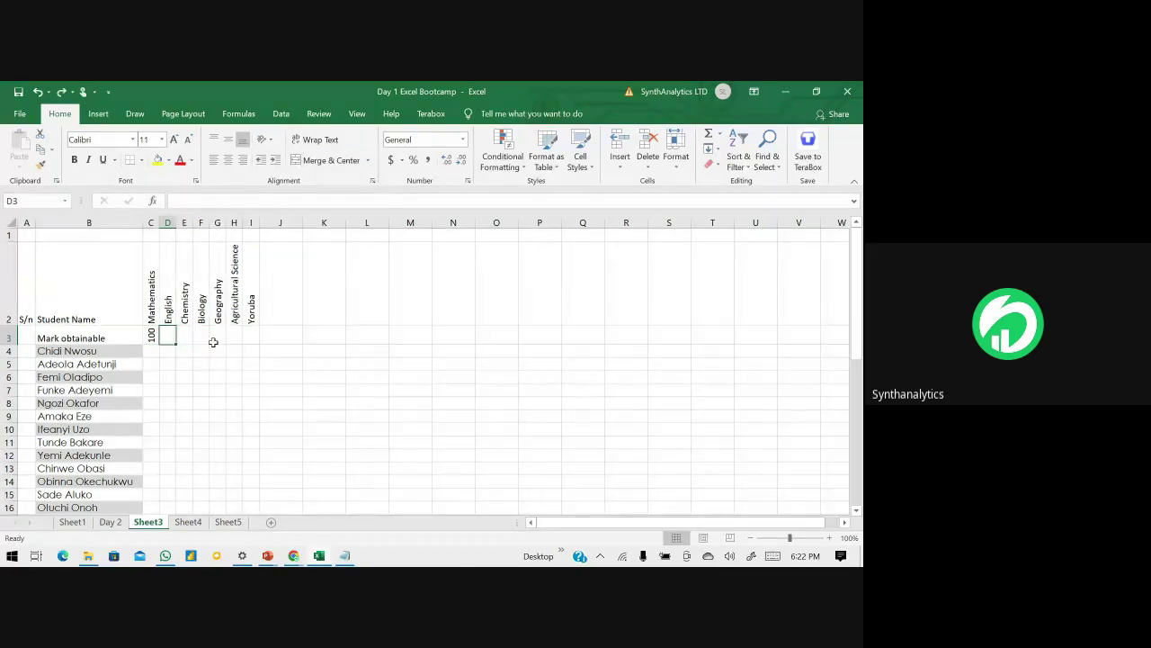
key("ctrl+z")
key("ctrl+z")
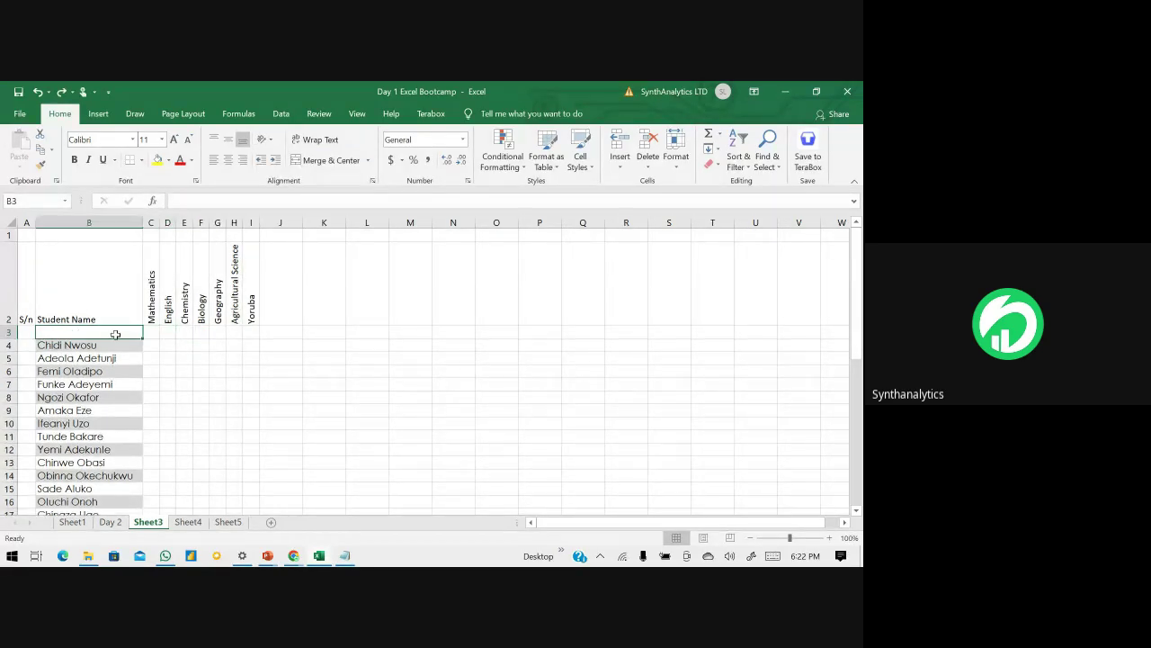
- Enter 100 in C3, fill it across to I3 for every subject, and auto-fit the column widths
left_click_drag(144, 336, 256, 333)
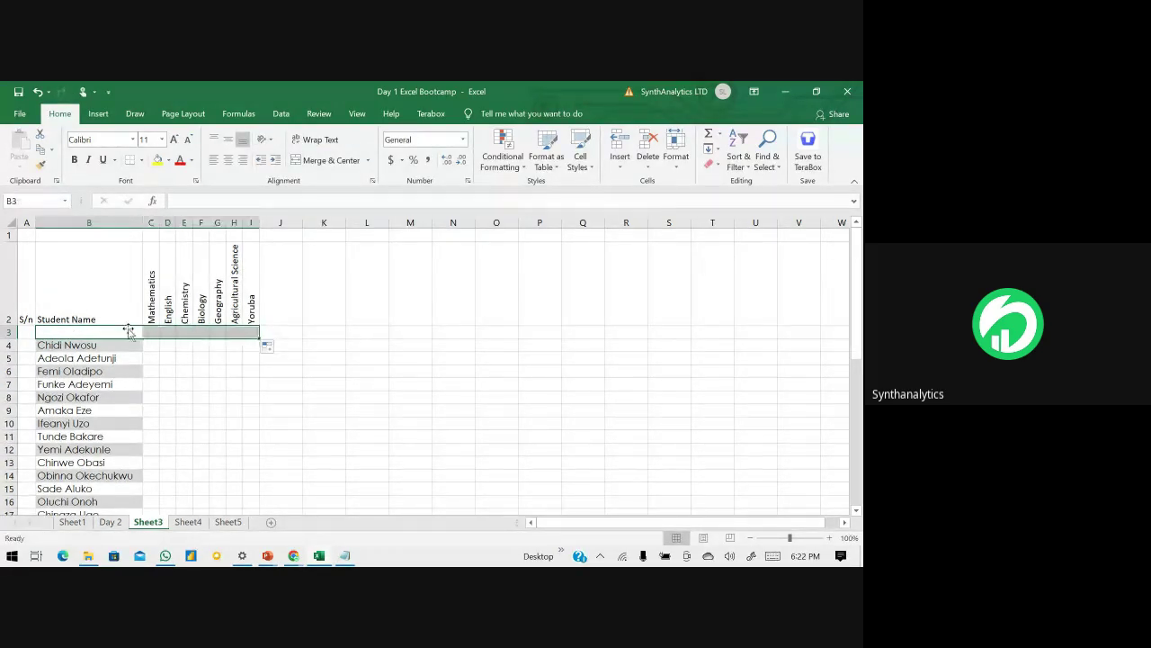
left_click(150, 333)
type("100\\")
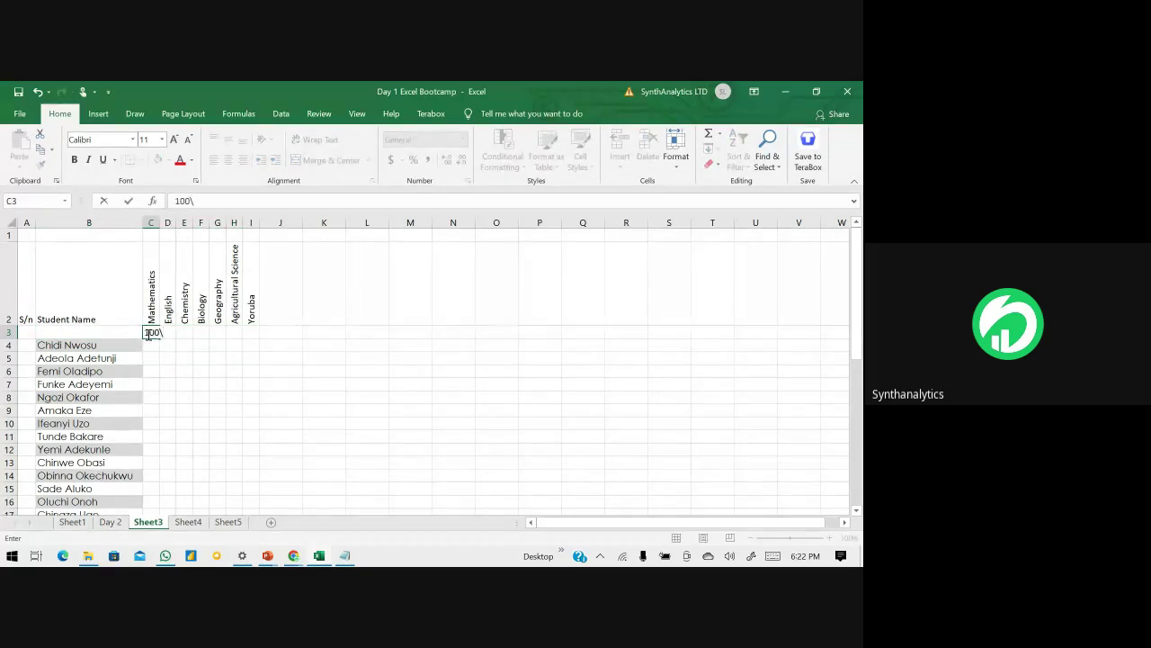
key("BackSpace")
key("Return")
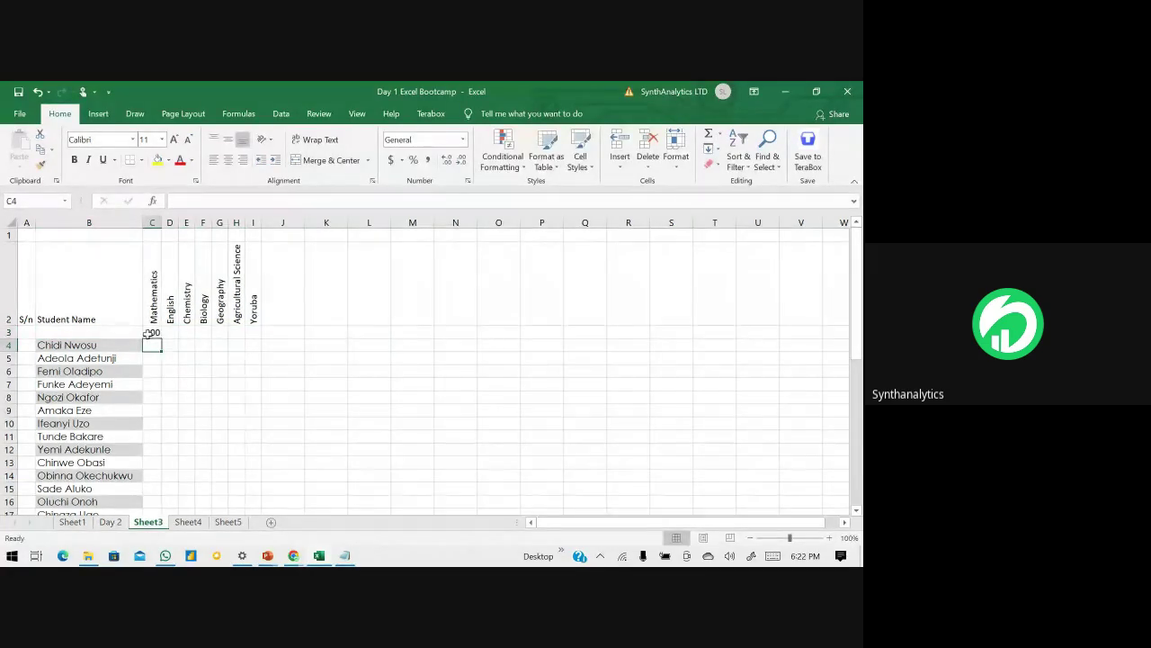
left_click(148, 333)
left_click_drag(160, 337, 257, 344)
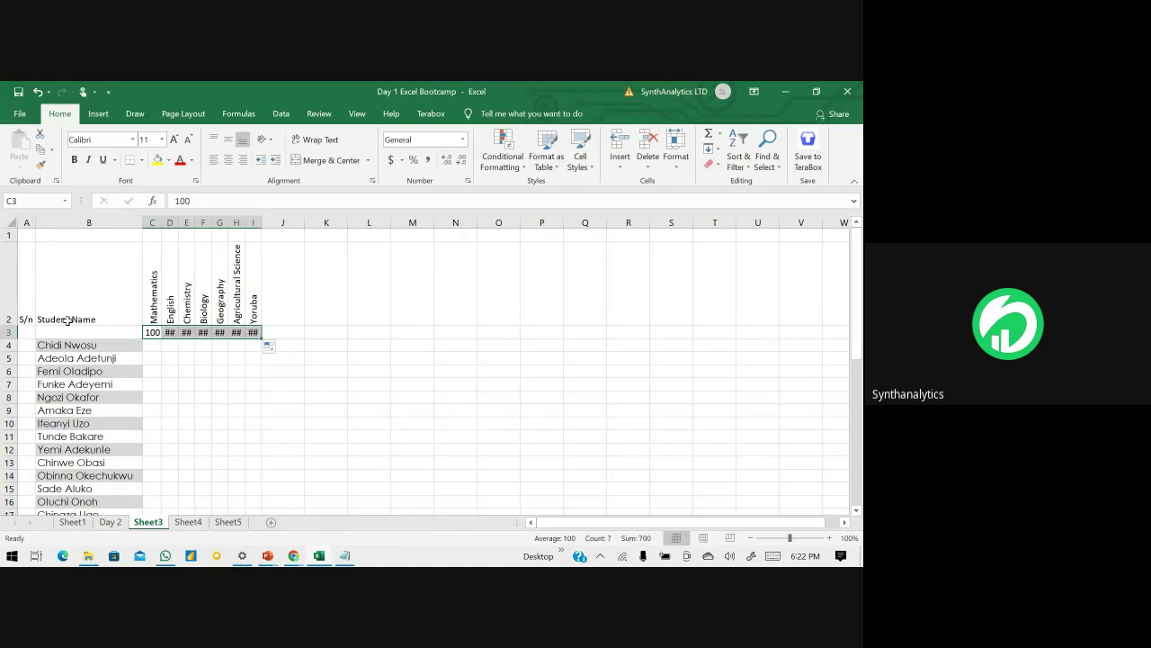
left_click(11, 222)
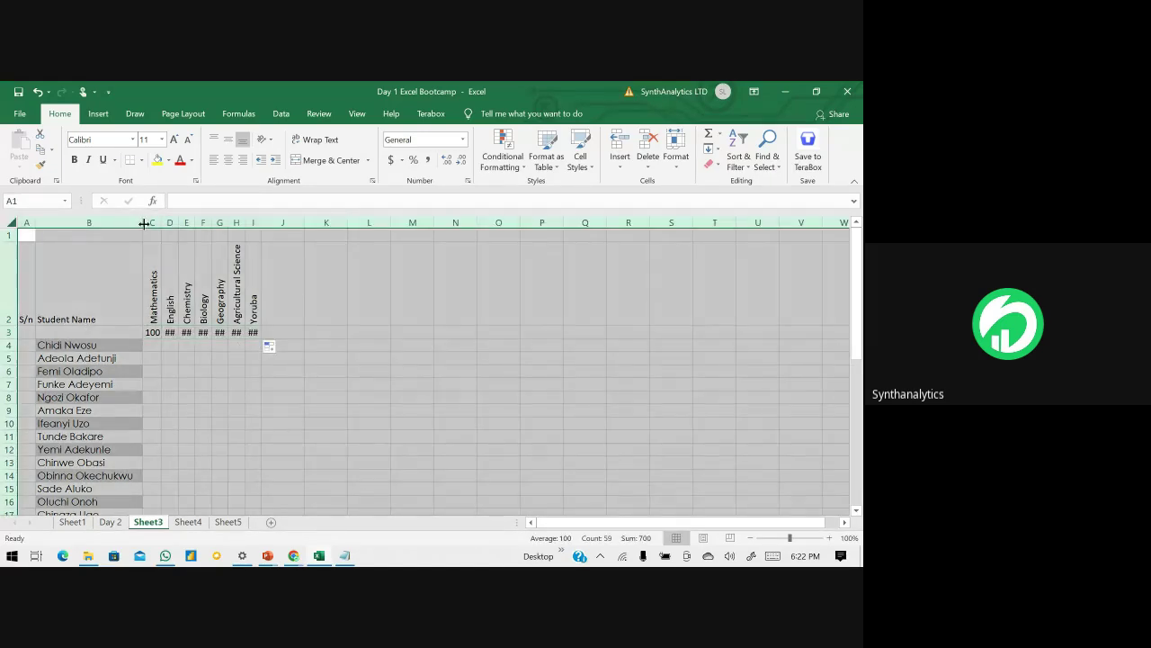
double_click(161, 222)
- Enter the row label Mark Obtainable in B3
left_click(109, 331)
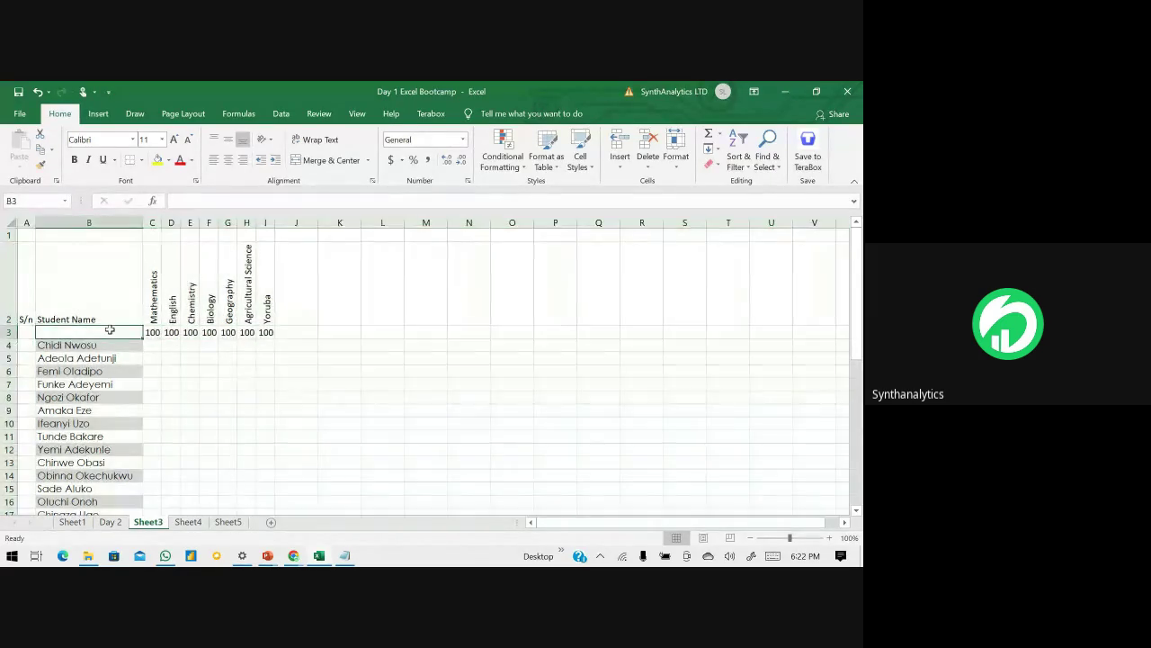
type("Mariam Abubakar")
type("k")
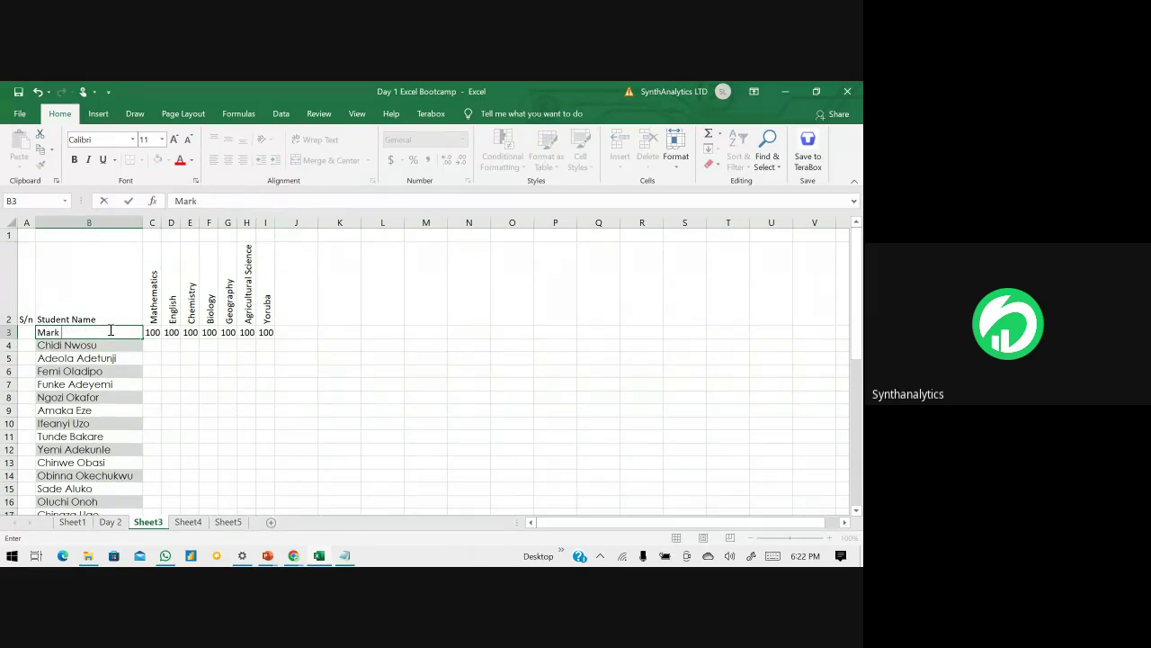
type(" Obtainable")
key("Tab")
- Add the header Total in J2 and sum the obtainable marks in J3 with =SUM(C3:I3)
left_click(310, 297)
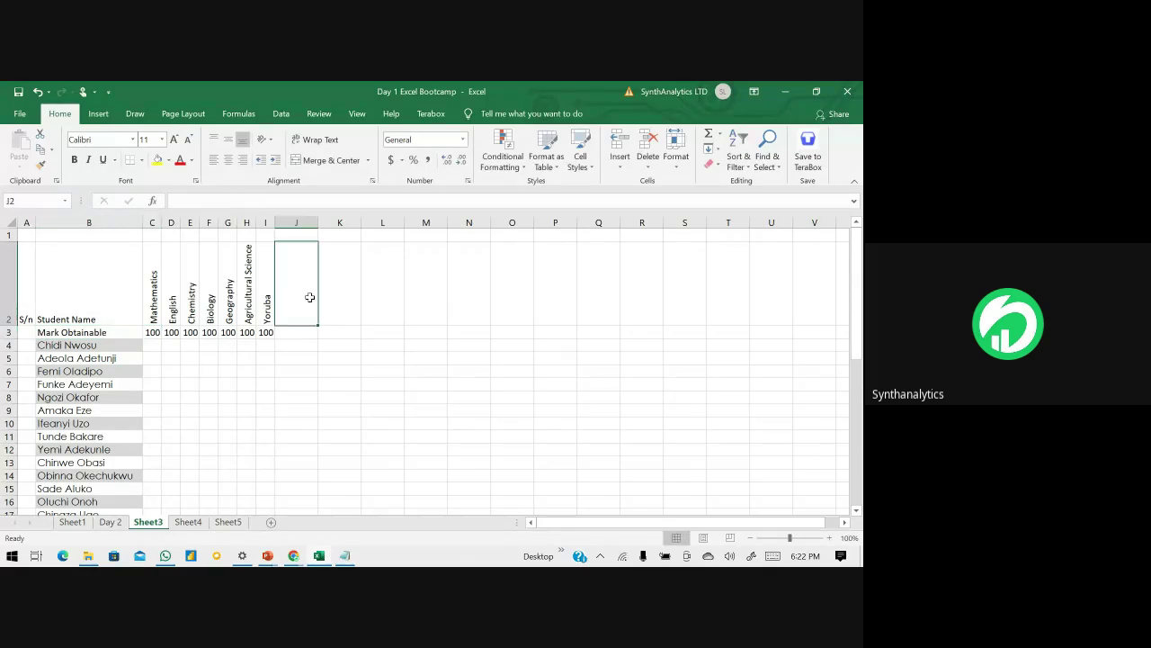
type("Total")
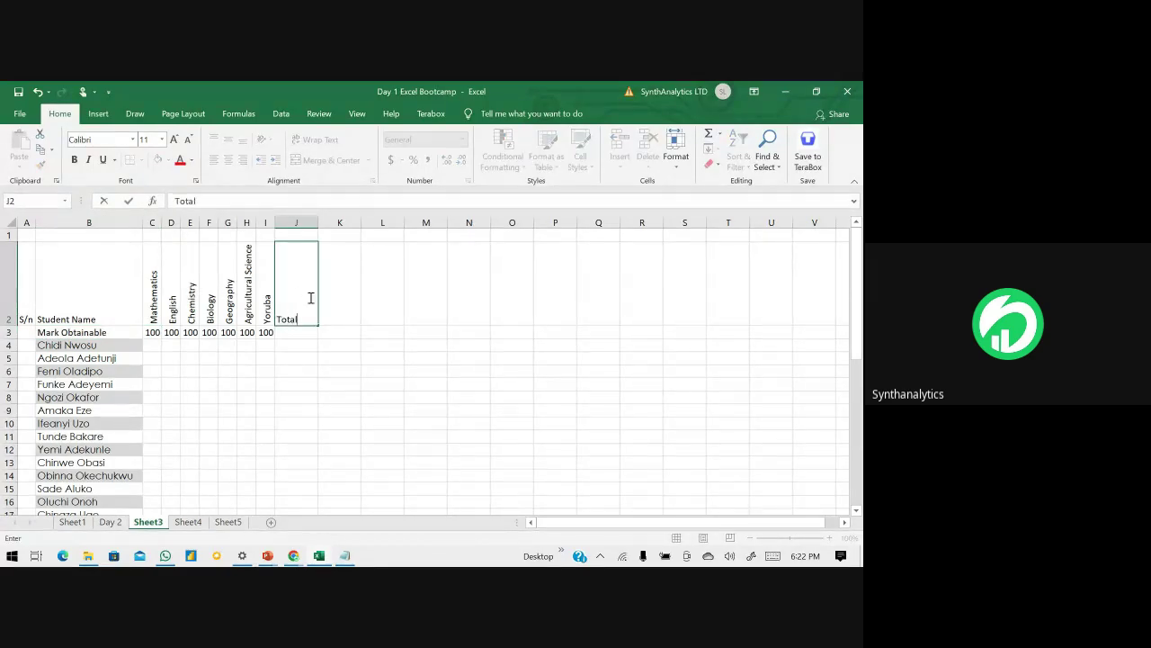
key("Return")
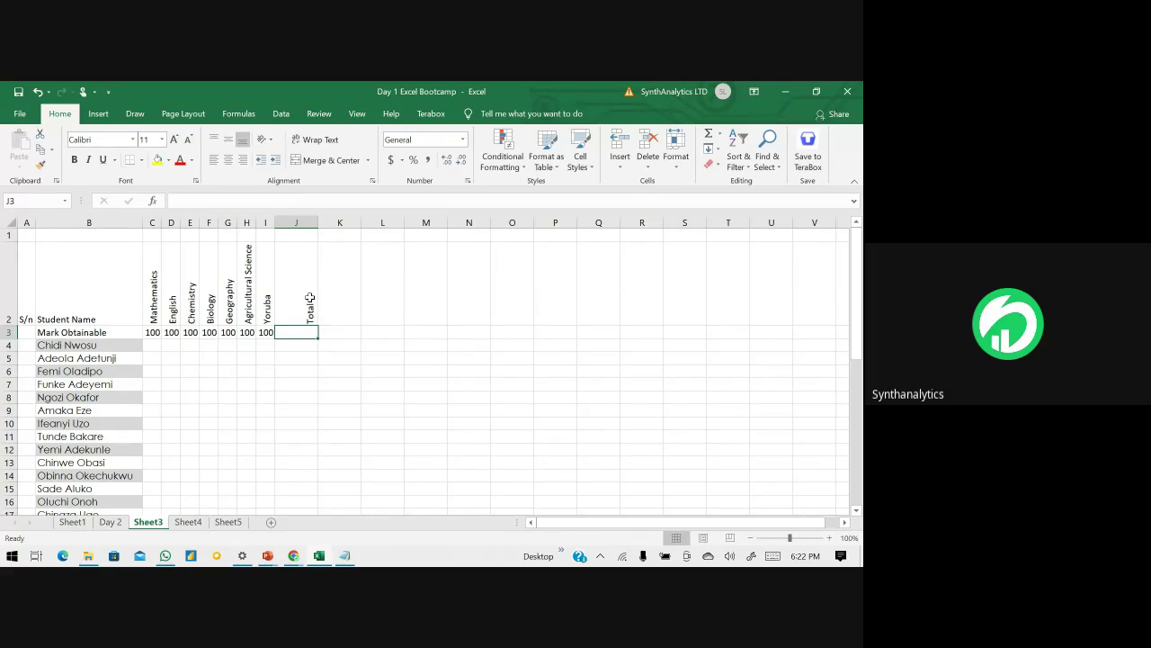
key("alt")
key("alt+equal")
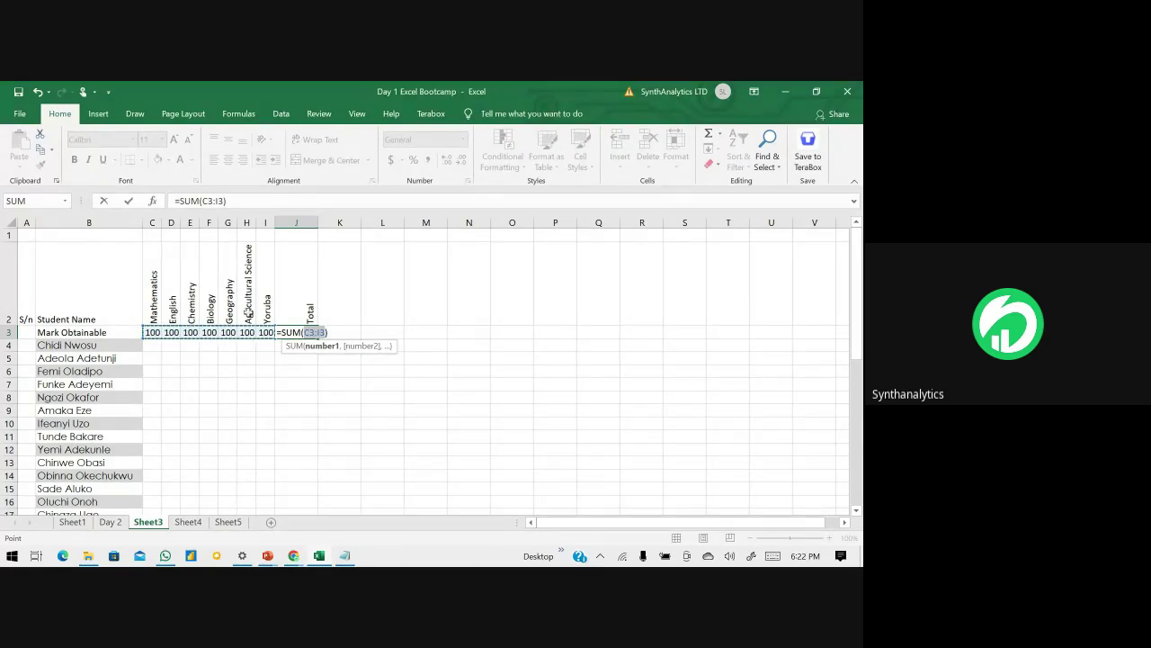
key("Return")
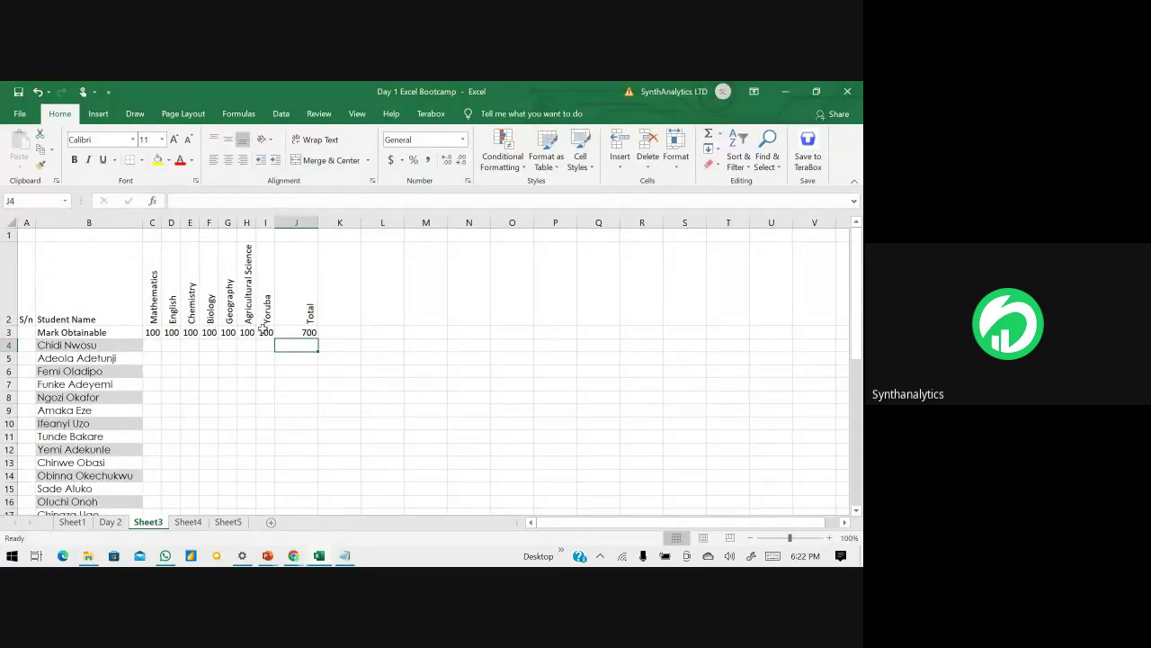
left_click(290, 329)
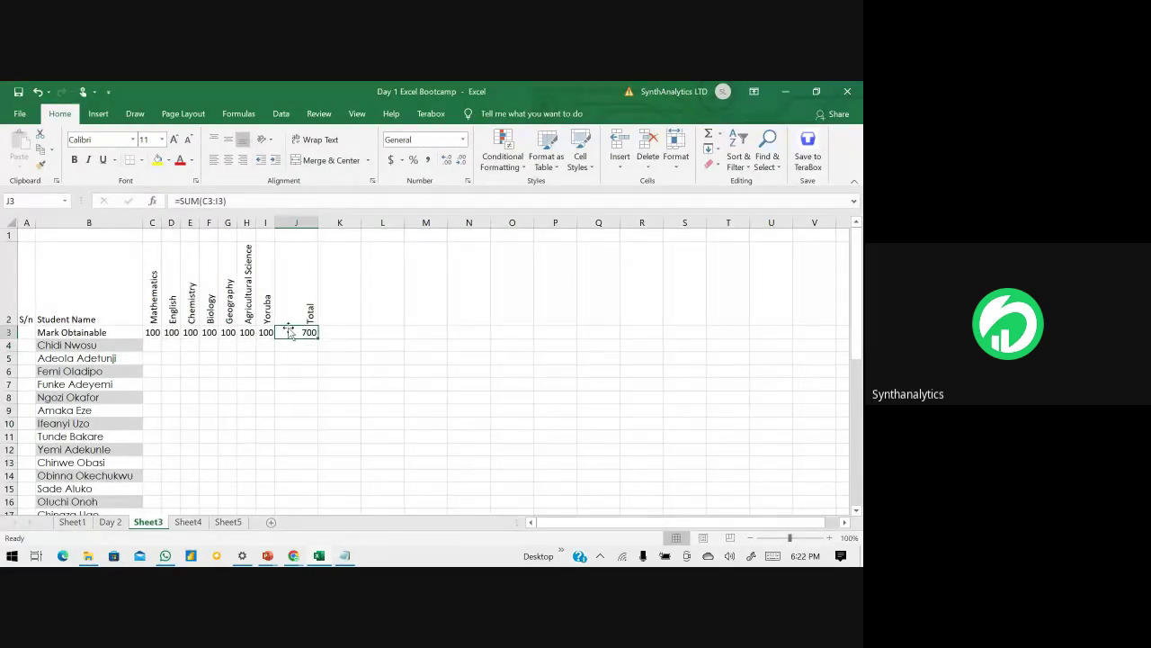
- Enter =RANDBETWEEN(45,95) in C4 to generate the first student's Mathematics score
scroll(139, 420, "down", 10)
scroll(113, 431, "up", 5)
scroll(97, 412, "up", 5)
left_click(151, 345)
type("=ran")
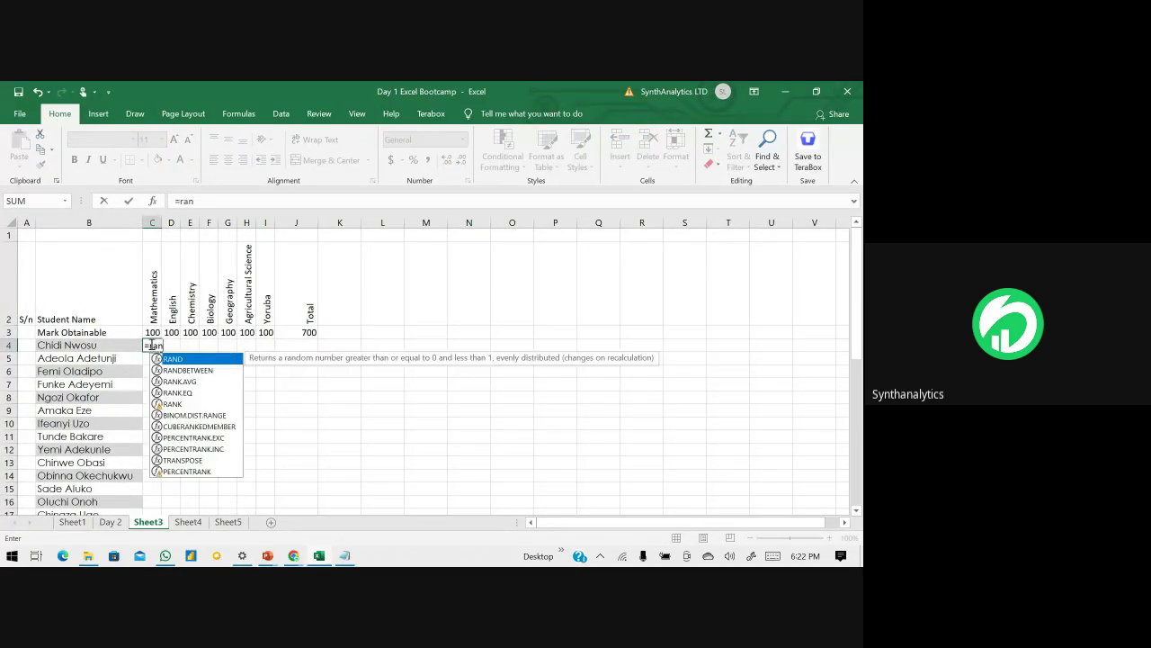
double_click(209, 370)
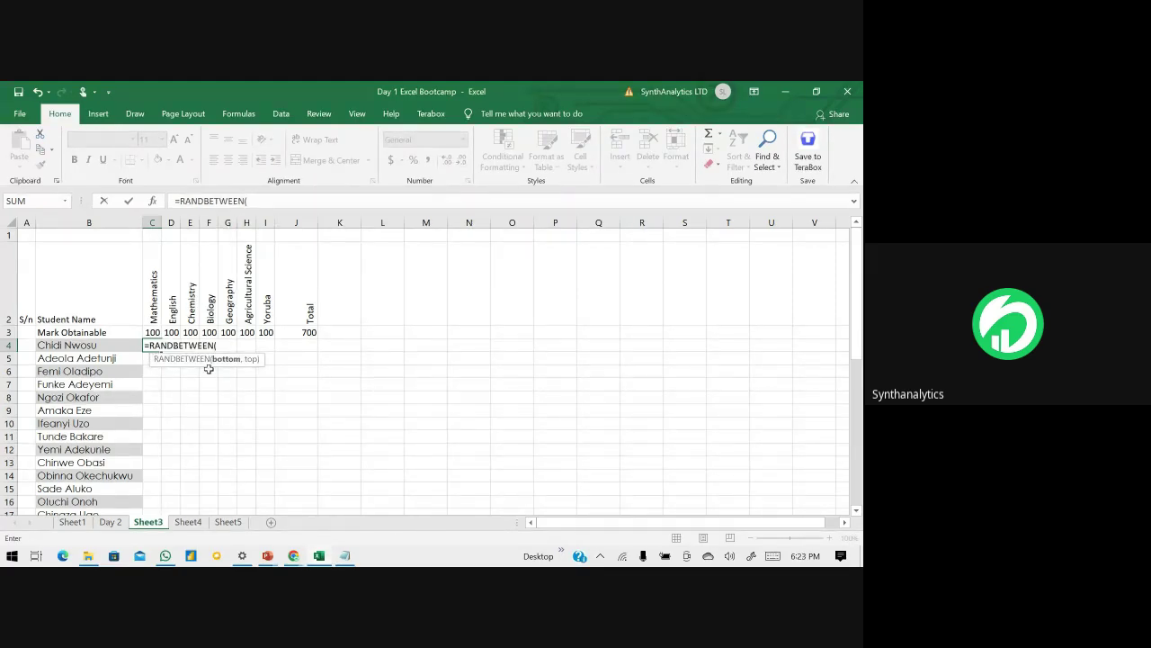
type("45,95)")
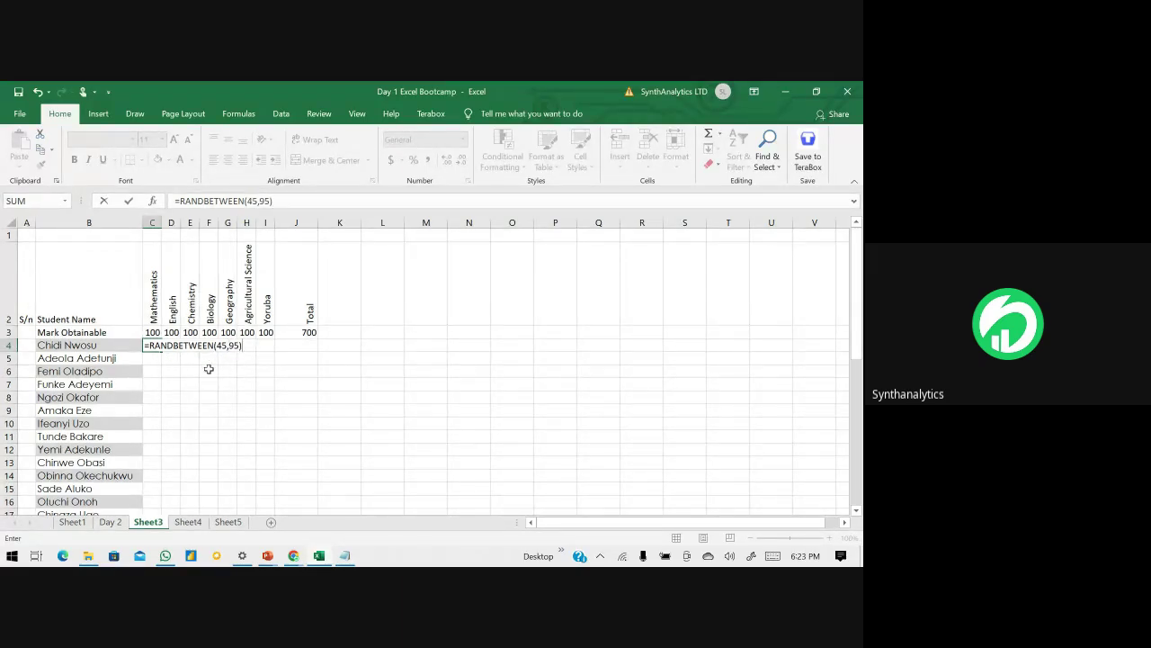
key("Return")
- Fill the random score formula from C4 across to I4 and down to the last student in row 46
left_click(153, 345)
left_click_drag(159, 349, 270, 346)
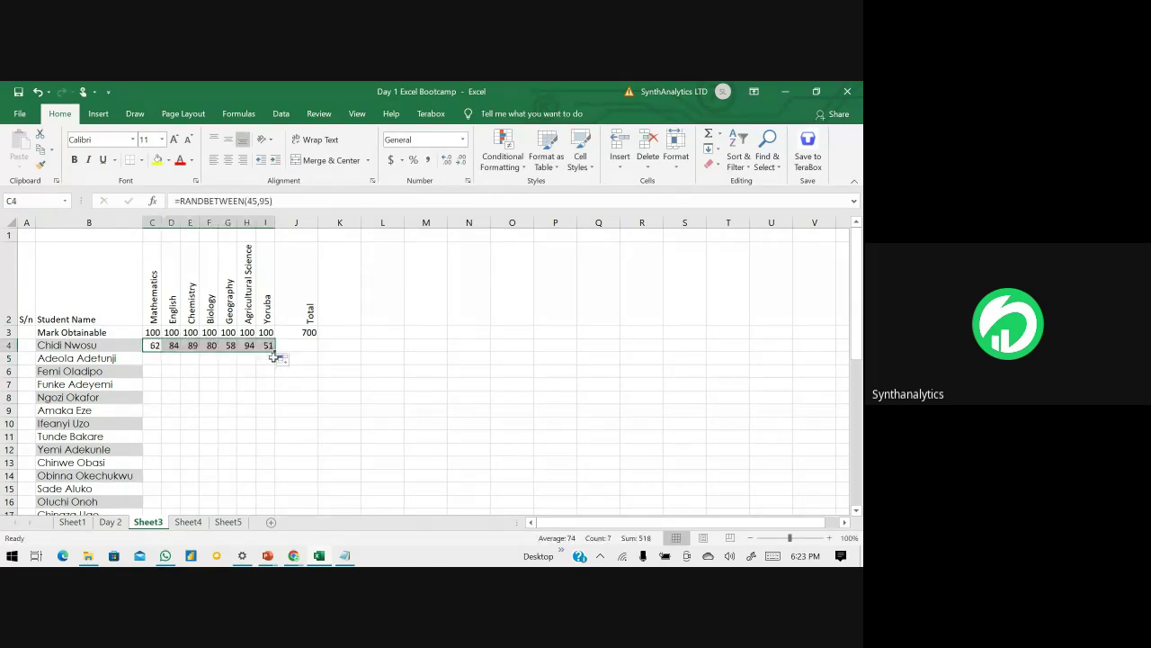
double_click(275, 351)
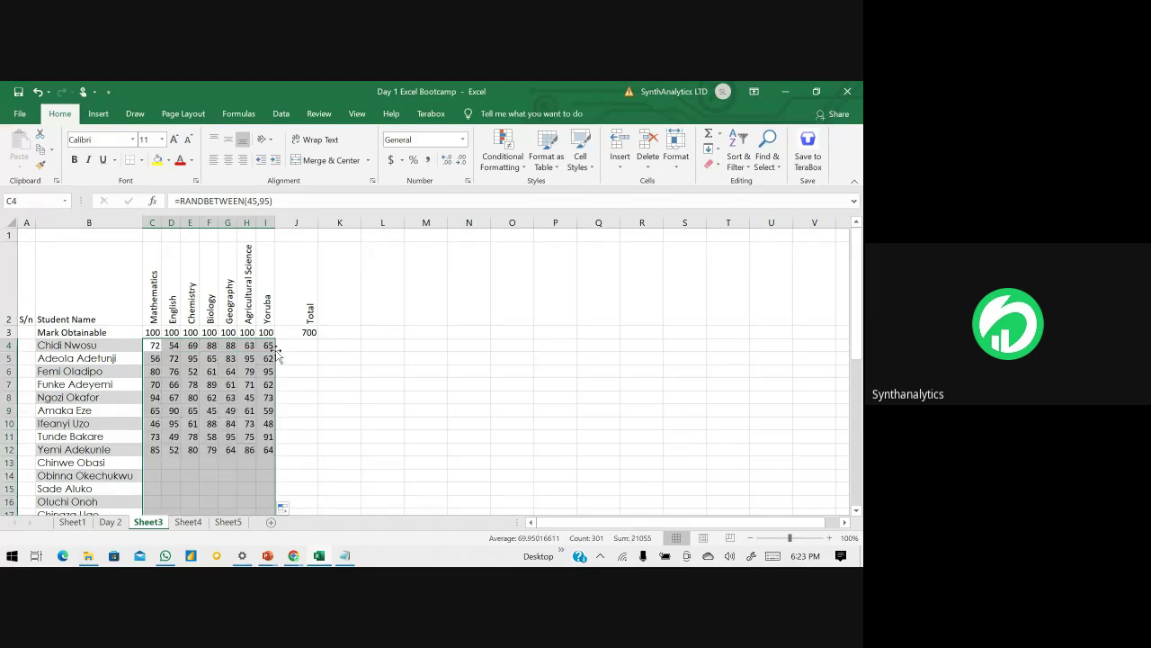
left_click(232, 411)
scroll(243, 424, "down", 4)
scroll(242, 425, "down", 6)
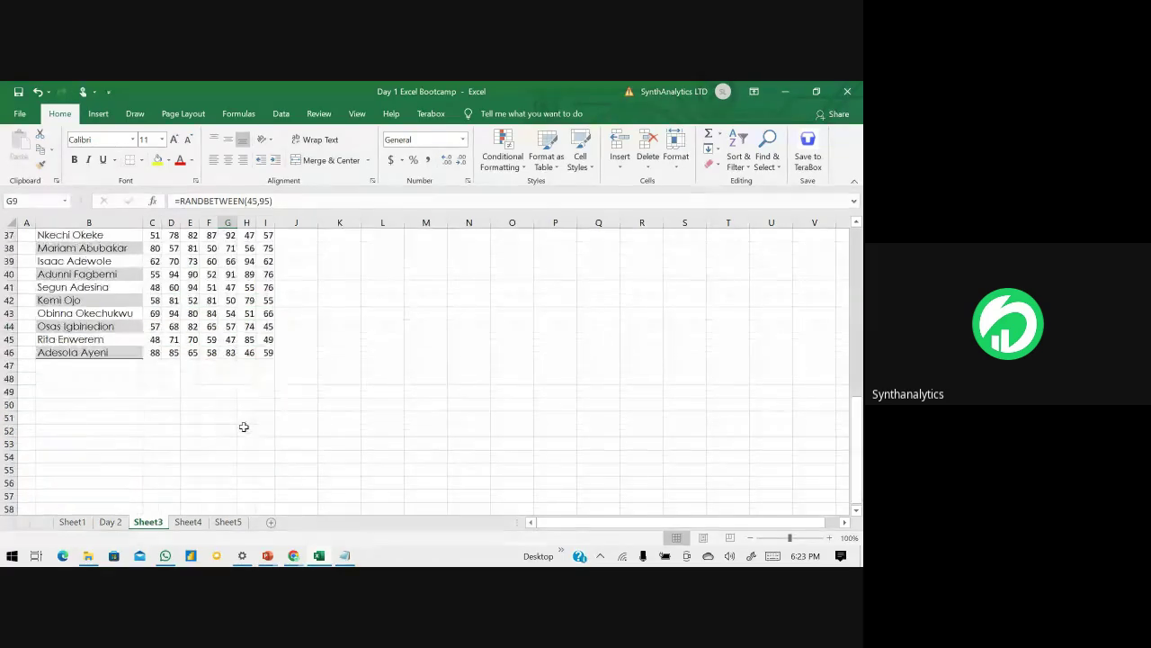
scroll(243, 424, "up", 3)
scroll(243, 428, "up", 4)
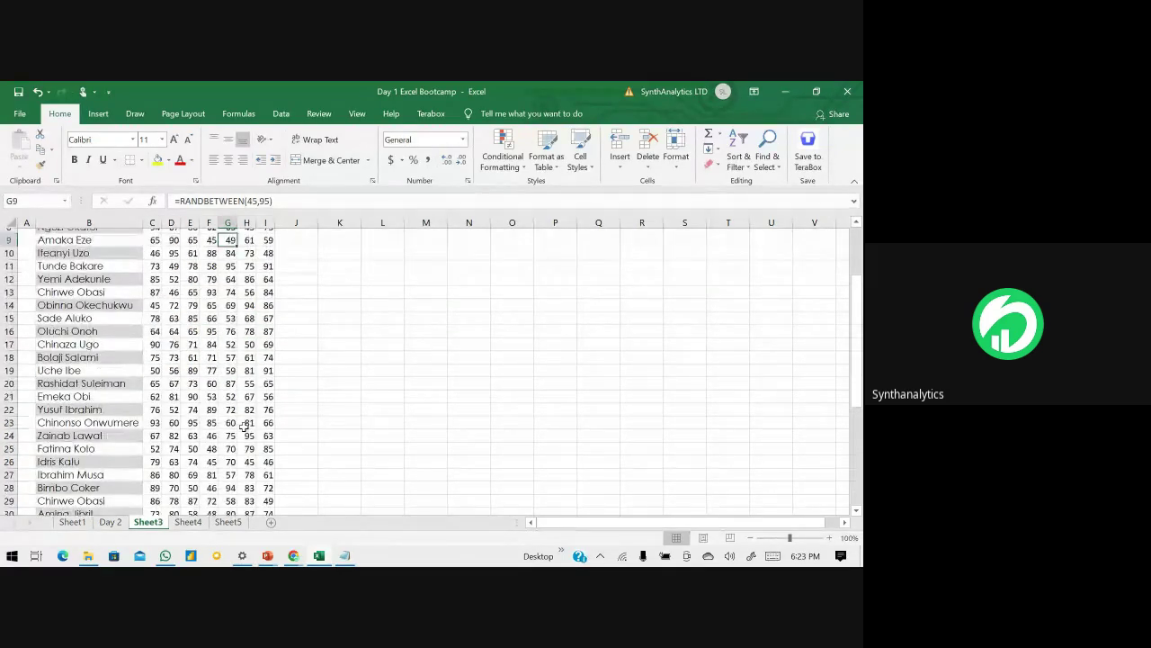
scroll(244, 428, "up", 3)
- Convert the random scores in C4:I46 to fixed values by copying and pasting them in place as values, and check a cell
left_click(154, 345)
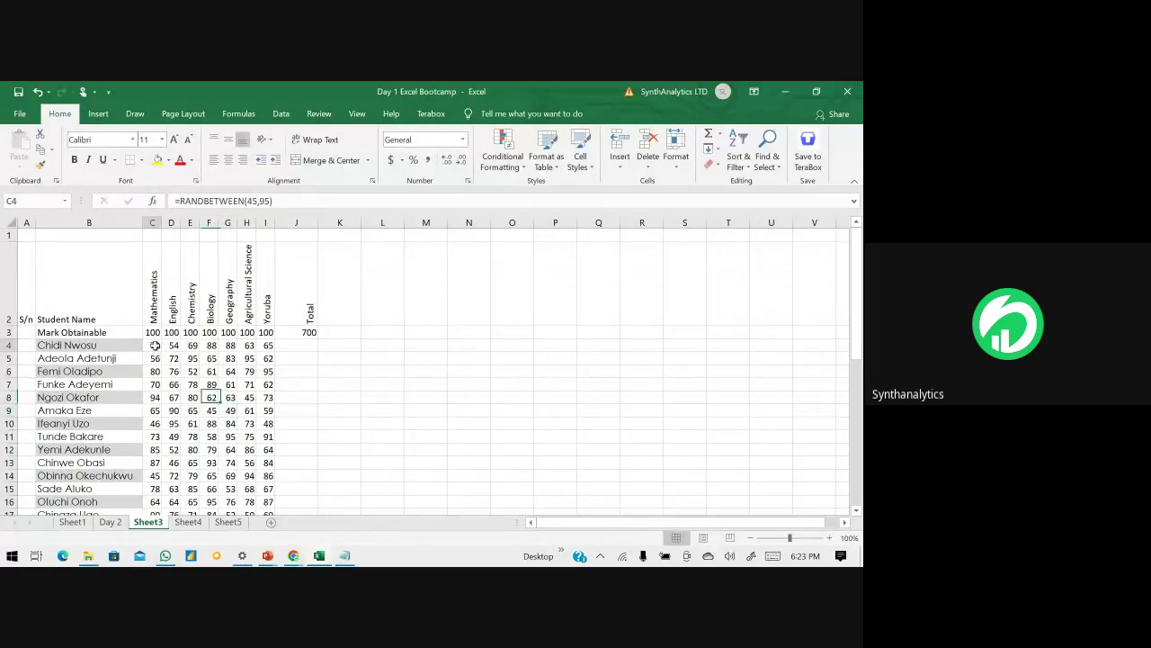
key("ctrl+shift+Right")
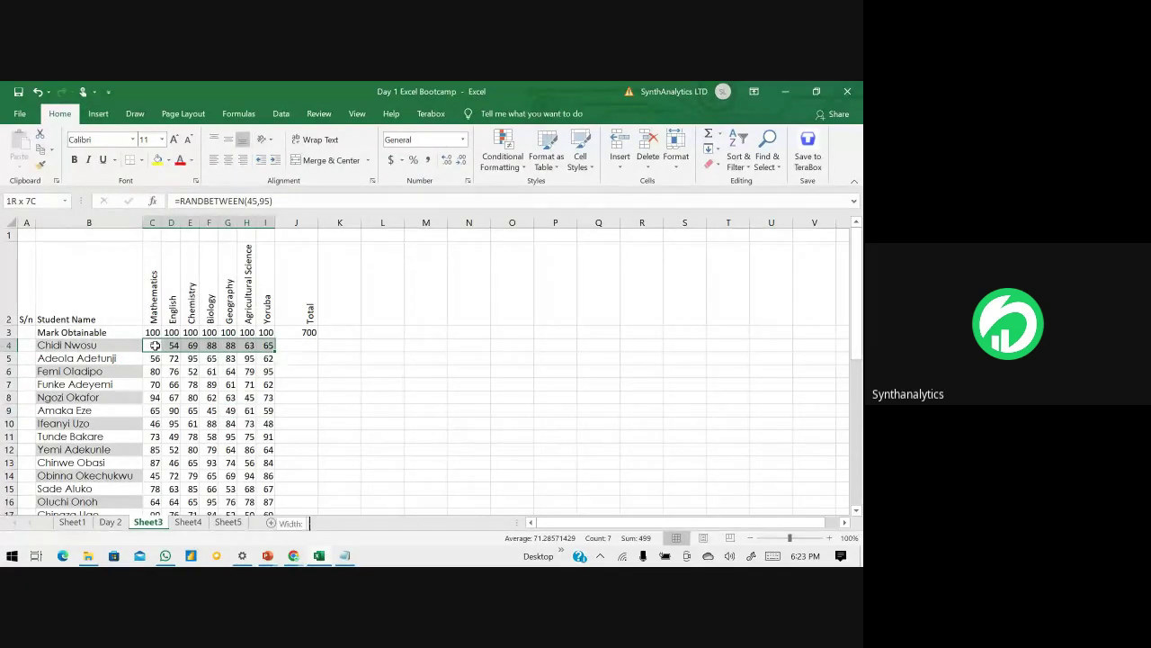
key("ctrl+shift+Down")
key("ctrl+c")
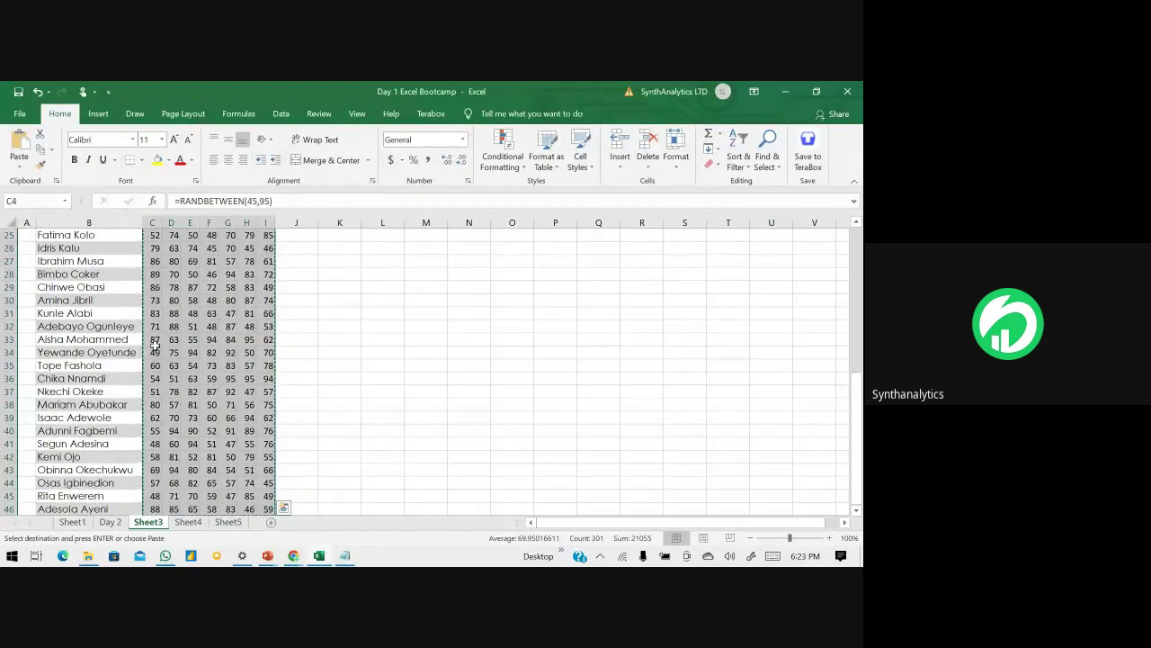
scroll(176, 287, "up", 2)
scroll(177, 288, "up", 6)
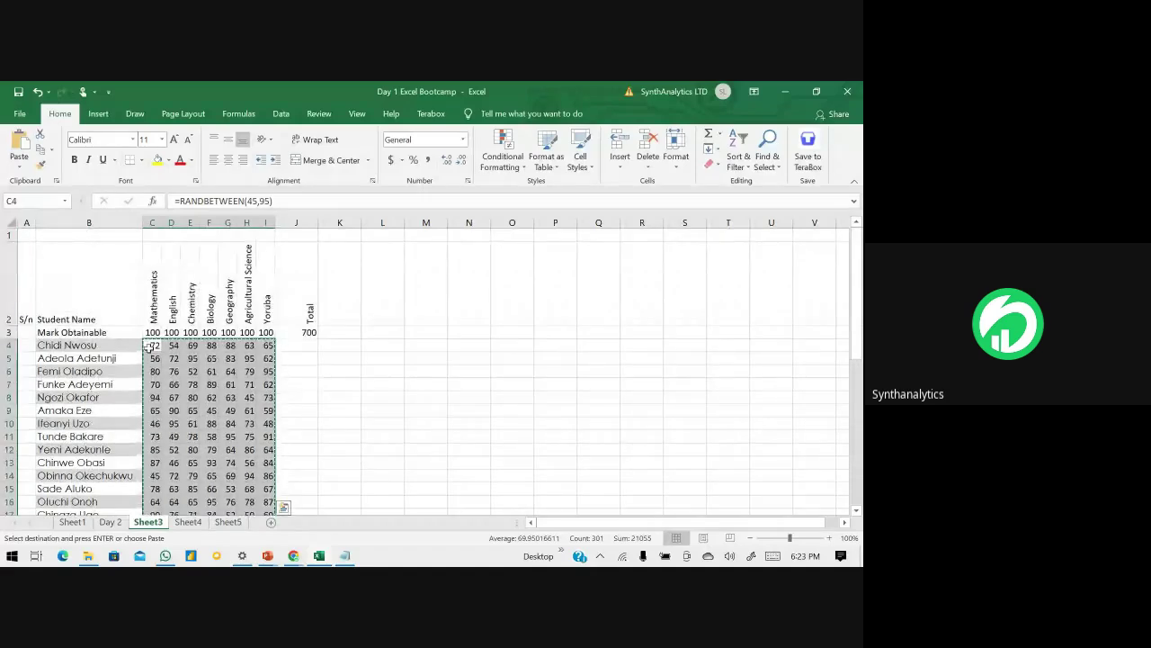
left_click(153, 345)
right_click(149, 346)
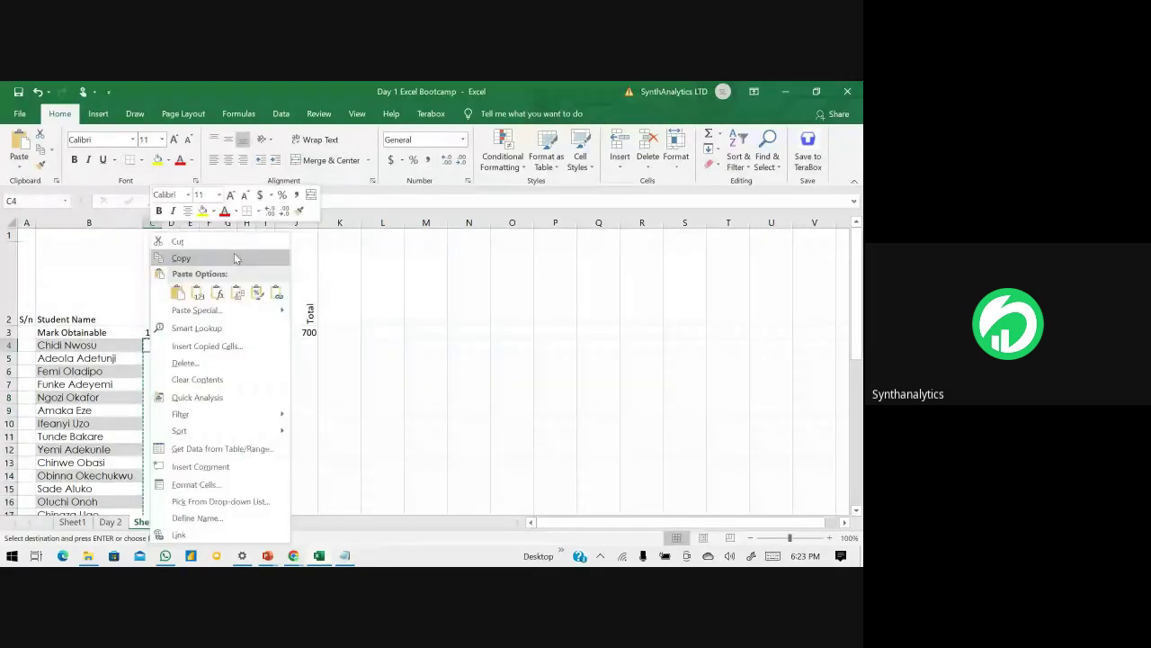
left_click(215, 291)
left_click(175, 358)
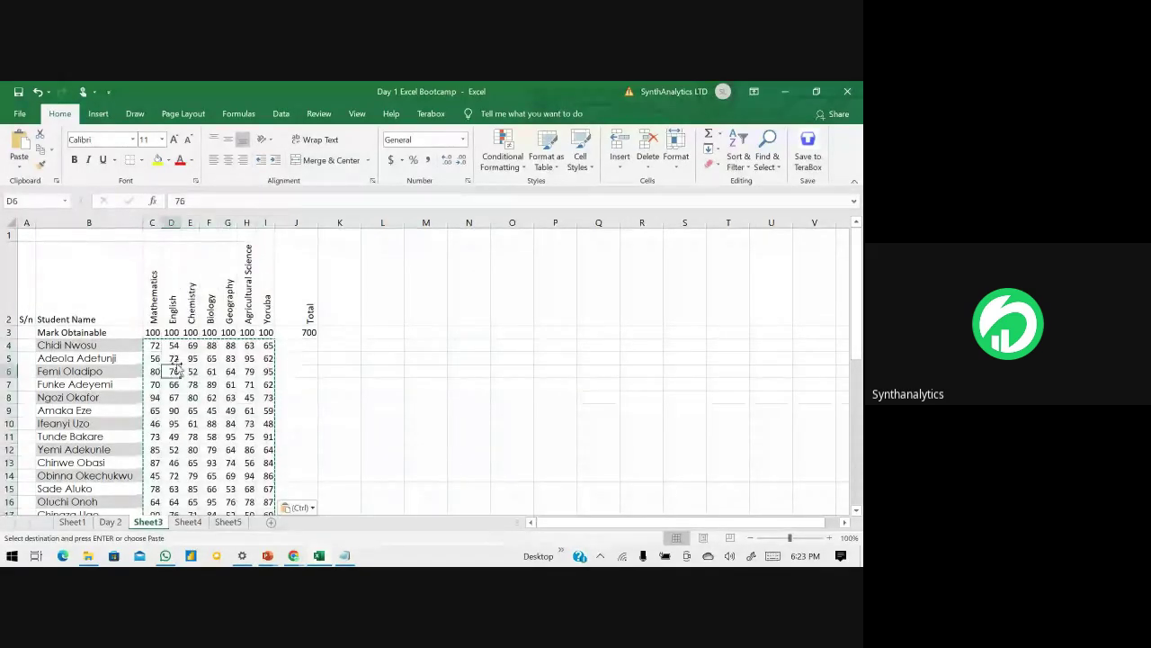
double_click(175, 358)
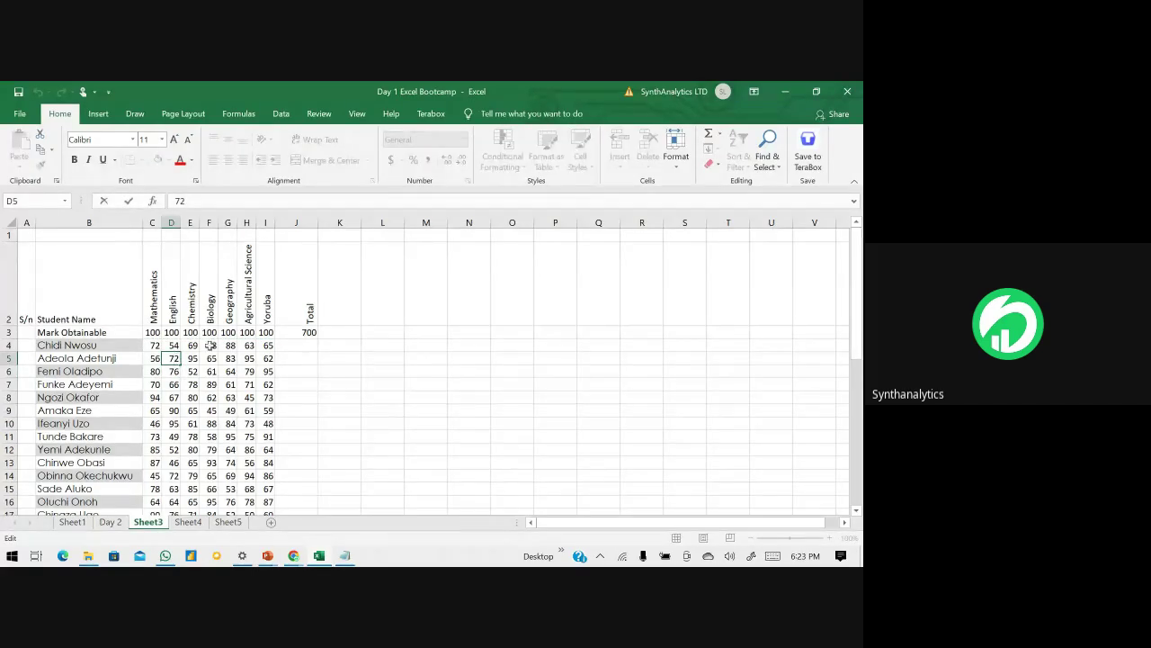
key("Return")
- Fill the total formula from J3 down to the last student in row 46
left_click(308, 333)
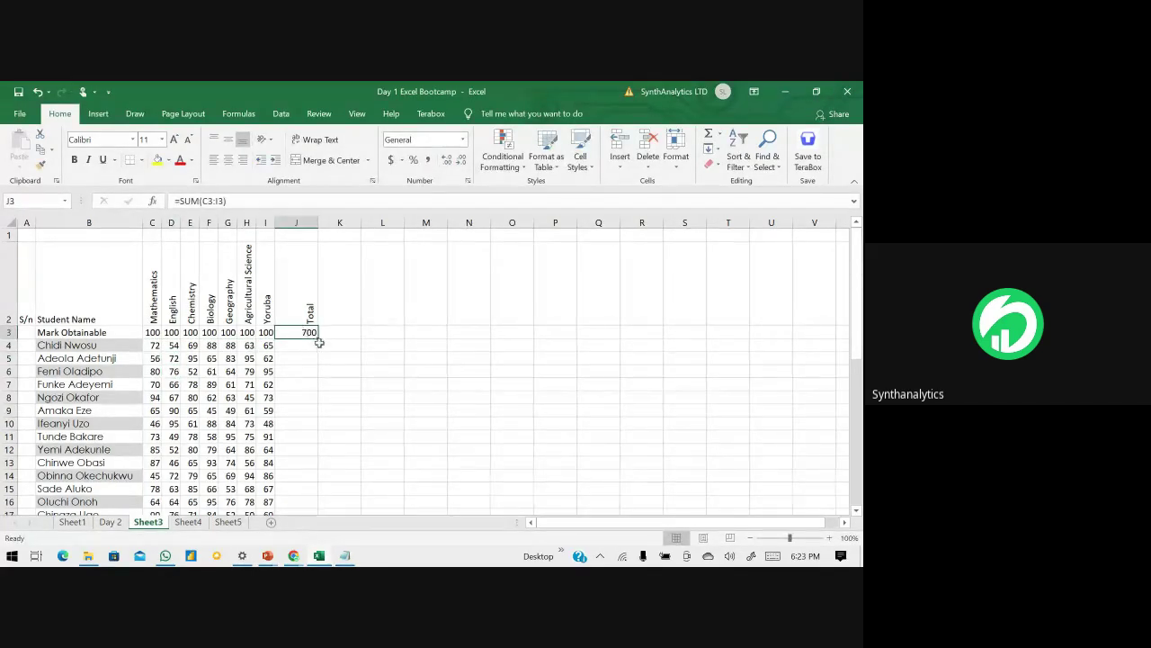
double_click(320, 340)
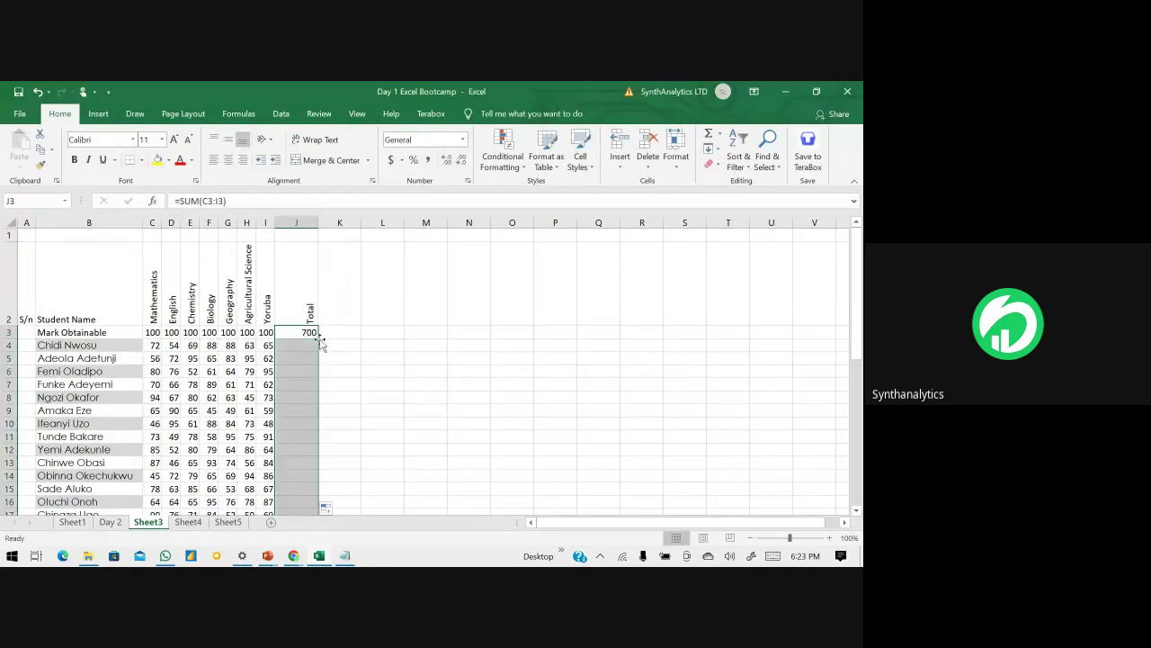
scroll(320, 366, "down", 10)
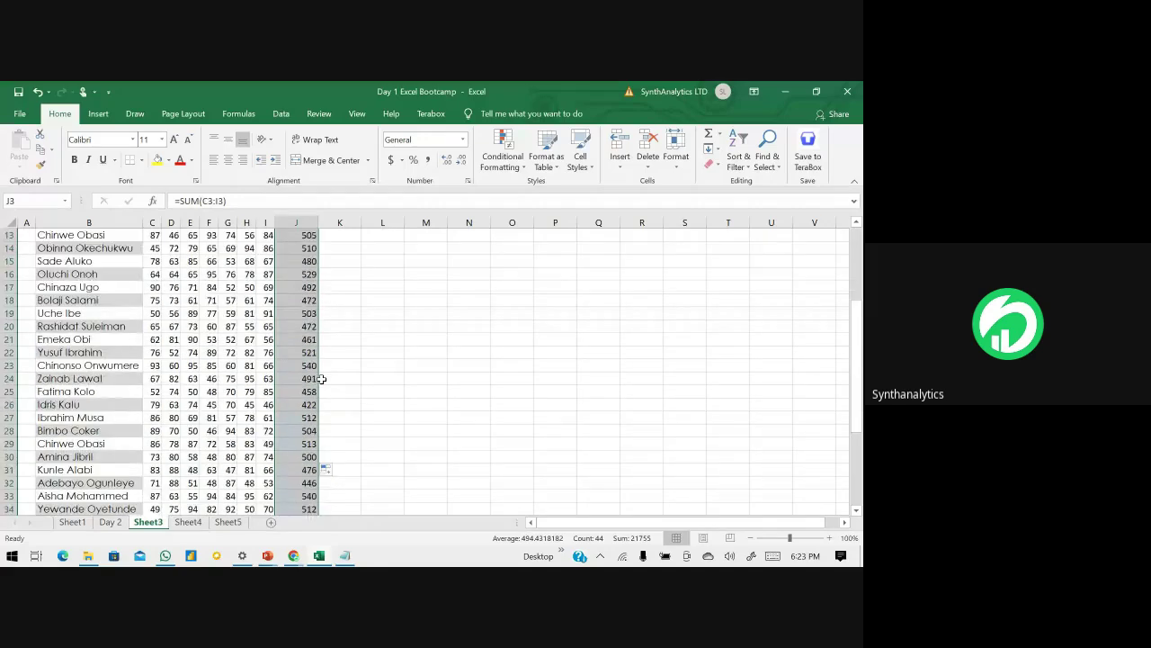
scroll(241, 408, "up", 10)
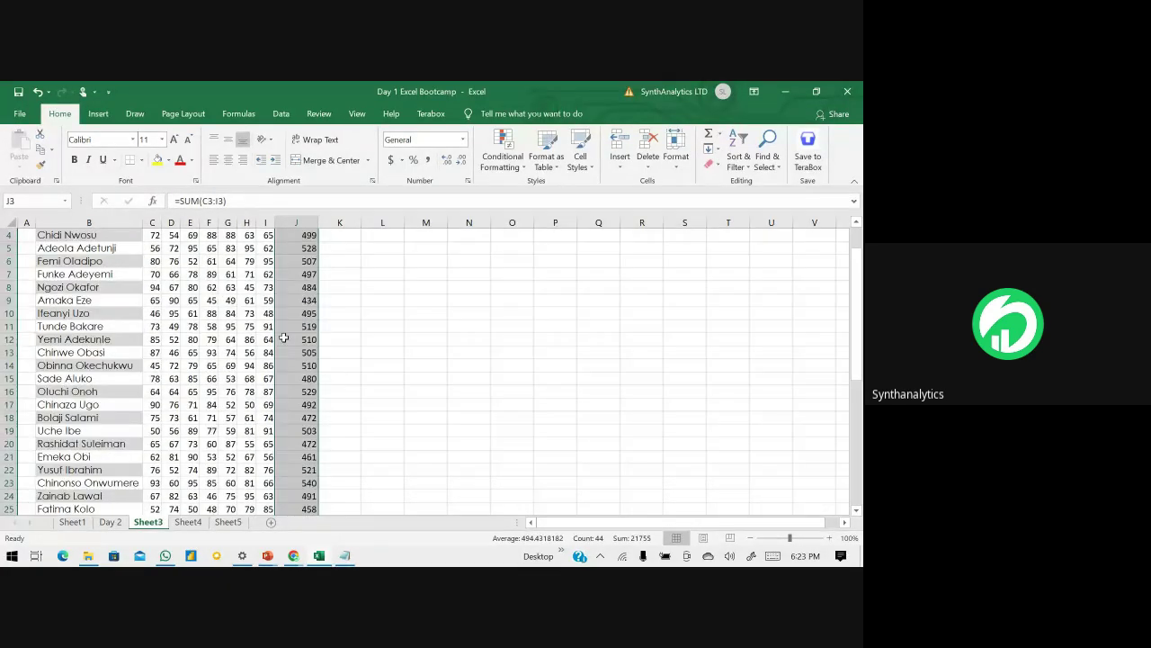
- Shade the whole Total column J with the White, Background 1, Darker 5% fill colour
left_click(297, 222)
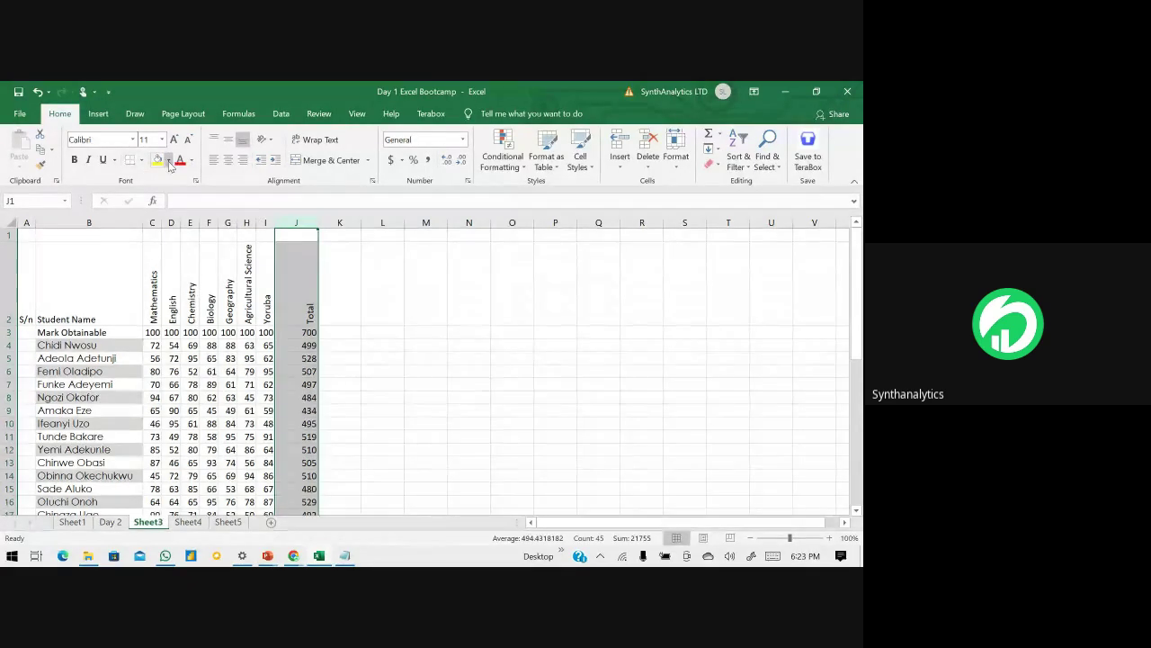
left_click(168, 160)
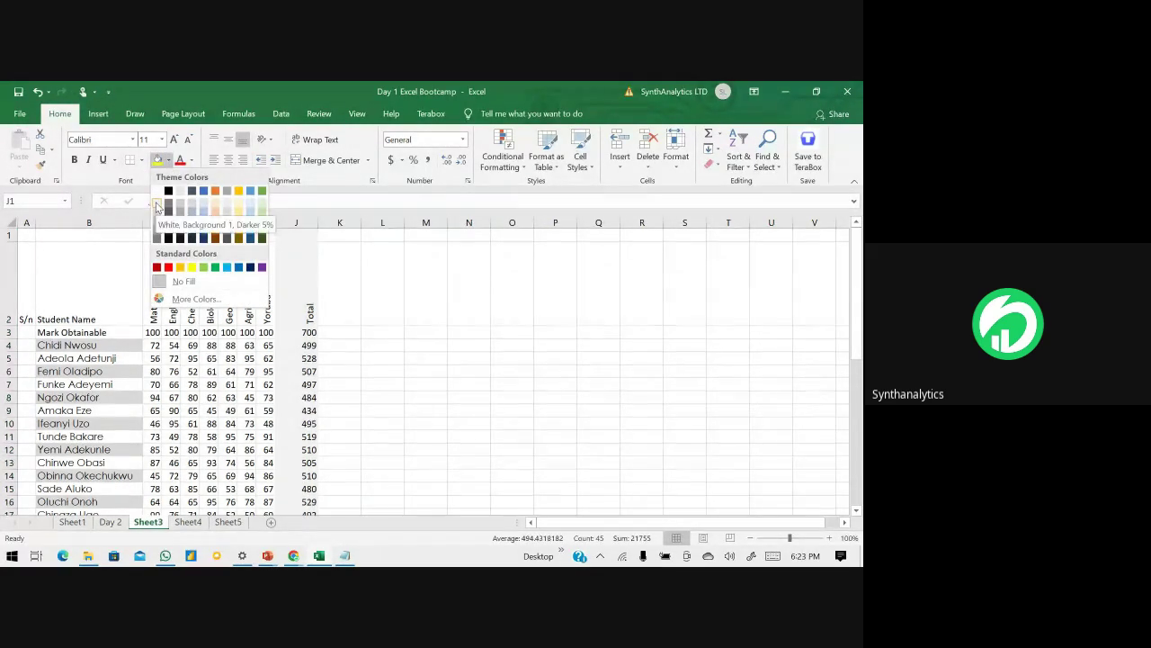
left_click(157, 207)
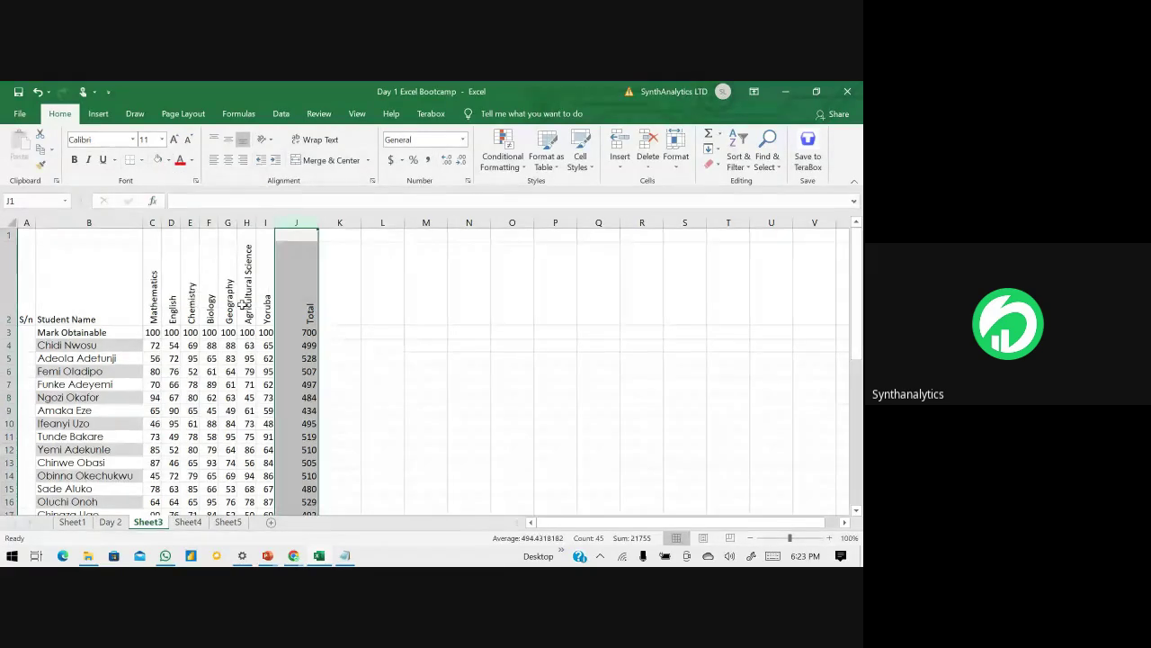
left_click(345, 330)
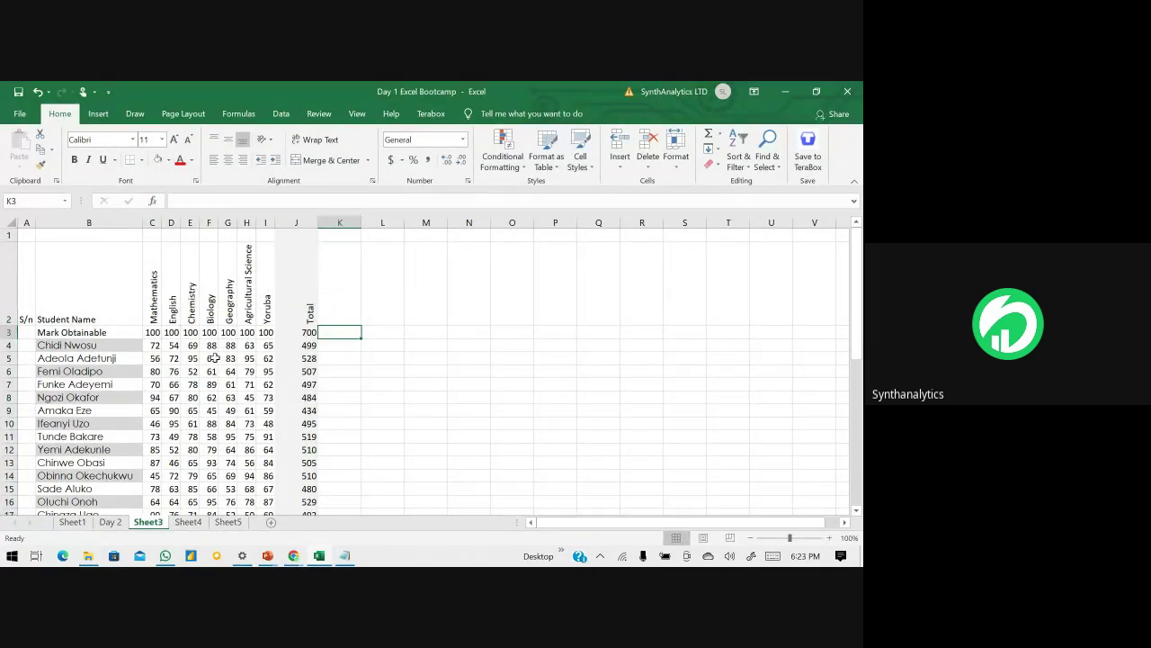
- Enter the labels Highest Score, Lowest Score and Average Score in cells B49 to B51 below the student list
scroll(214, 358, "down", 2)
scroll(214, 358, "down", 11)
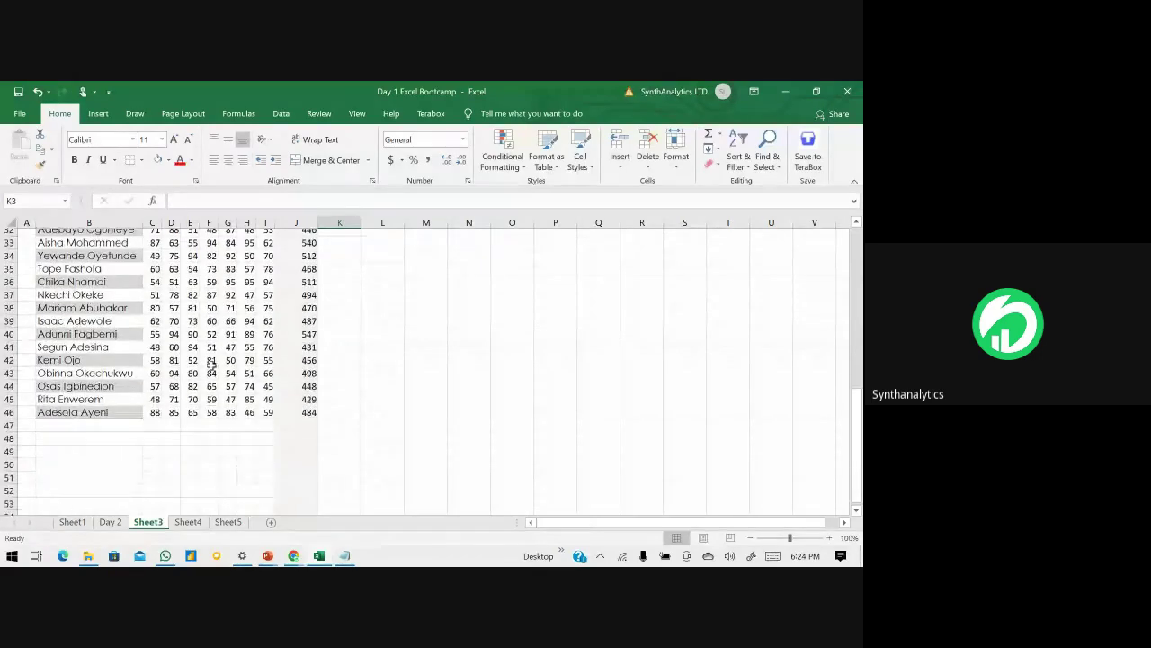
left_click(80, 358)
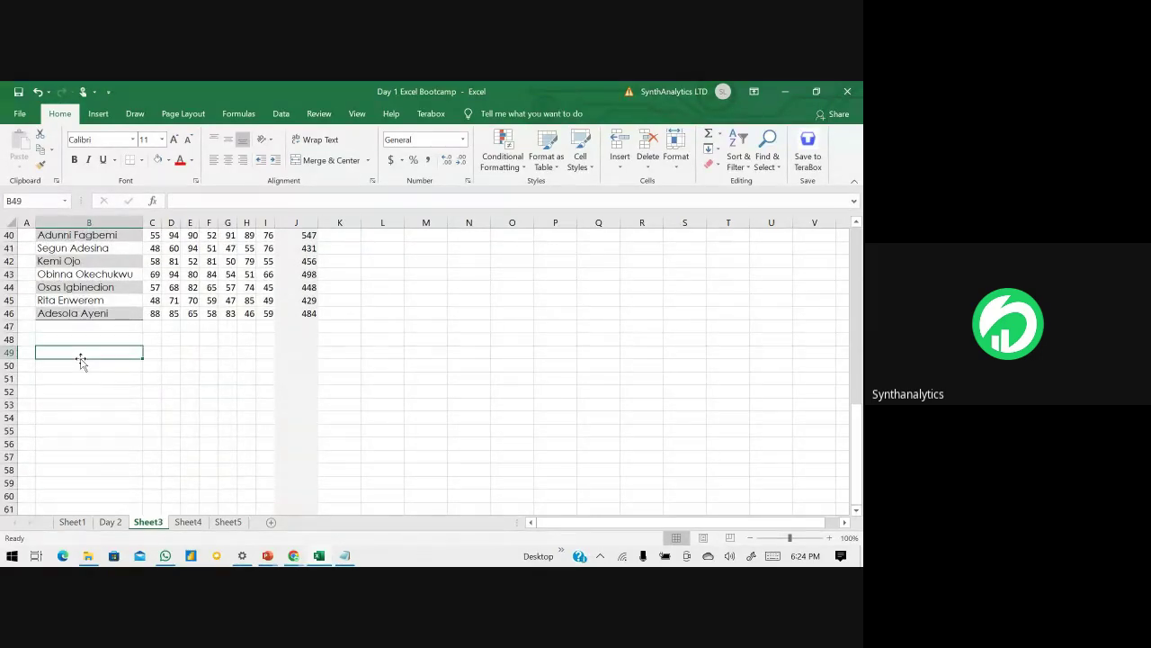
type("Highest Score")
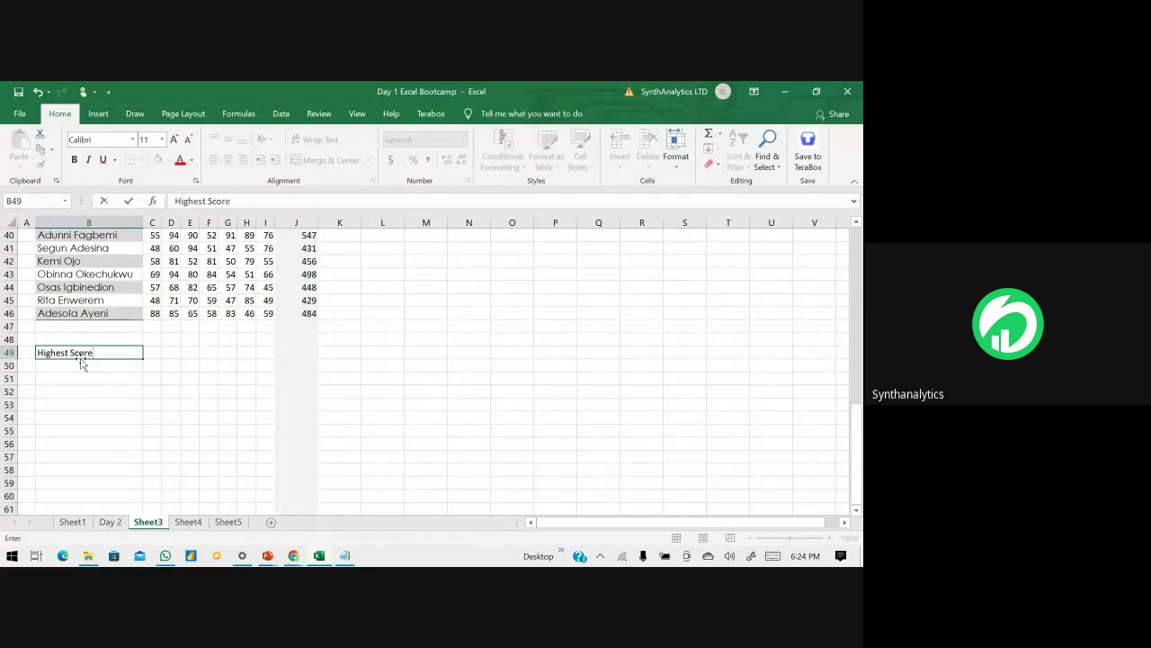
key("Return")
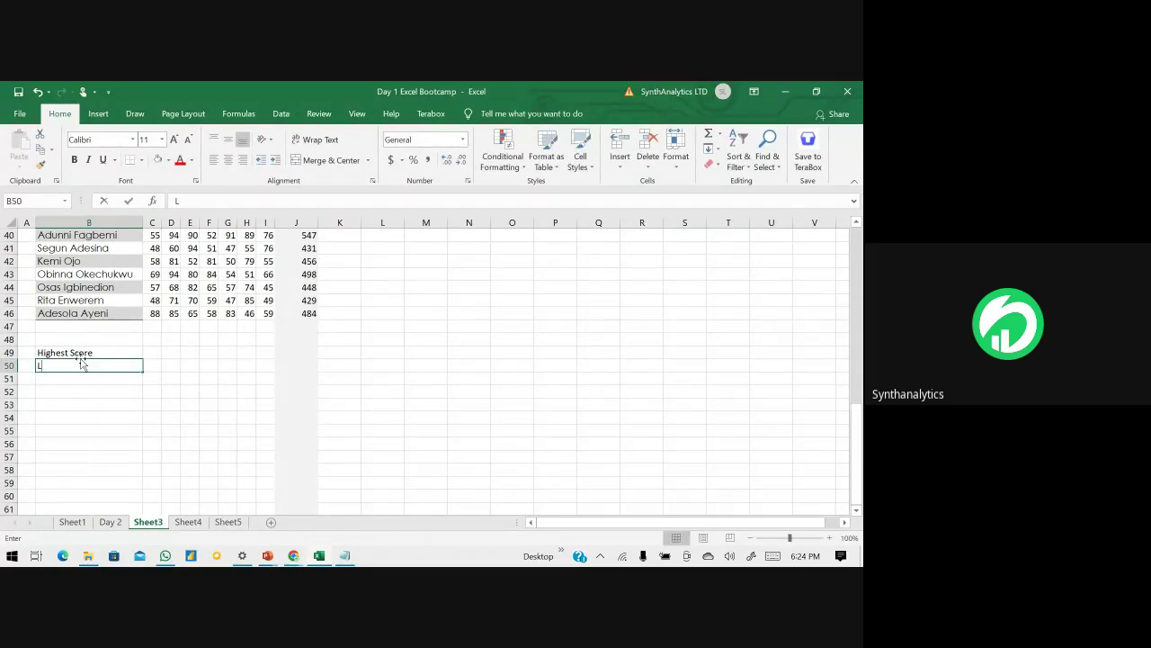
type("owest Scor")
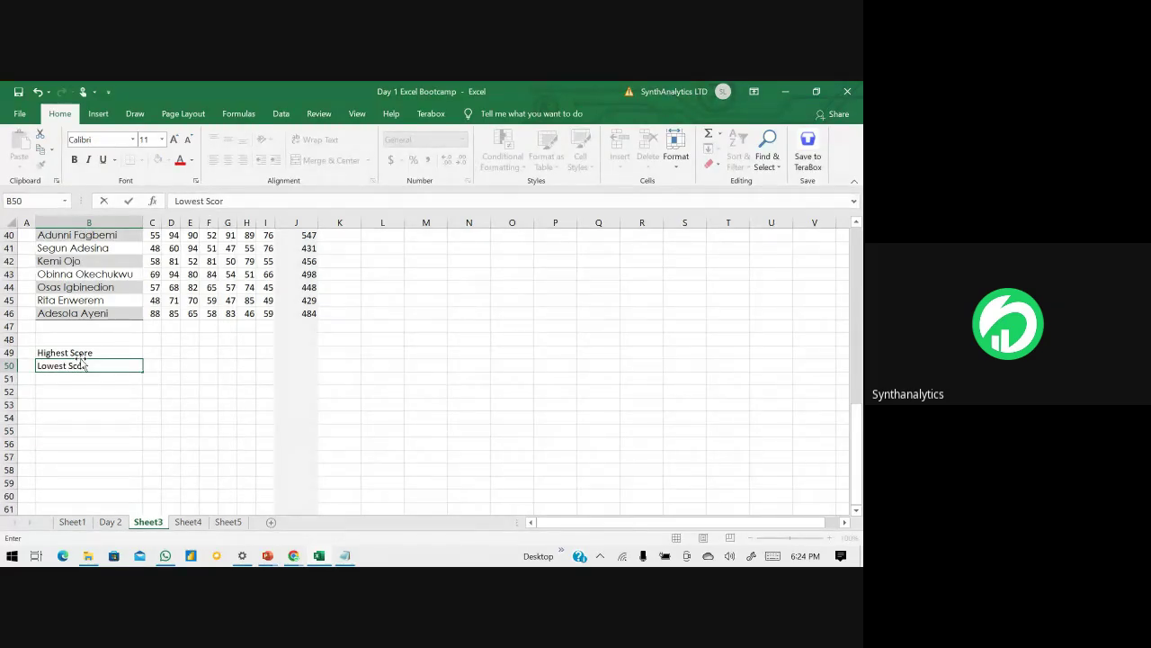
type("e")
key("Return")
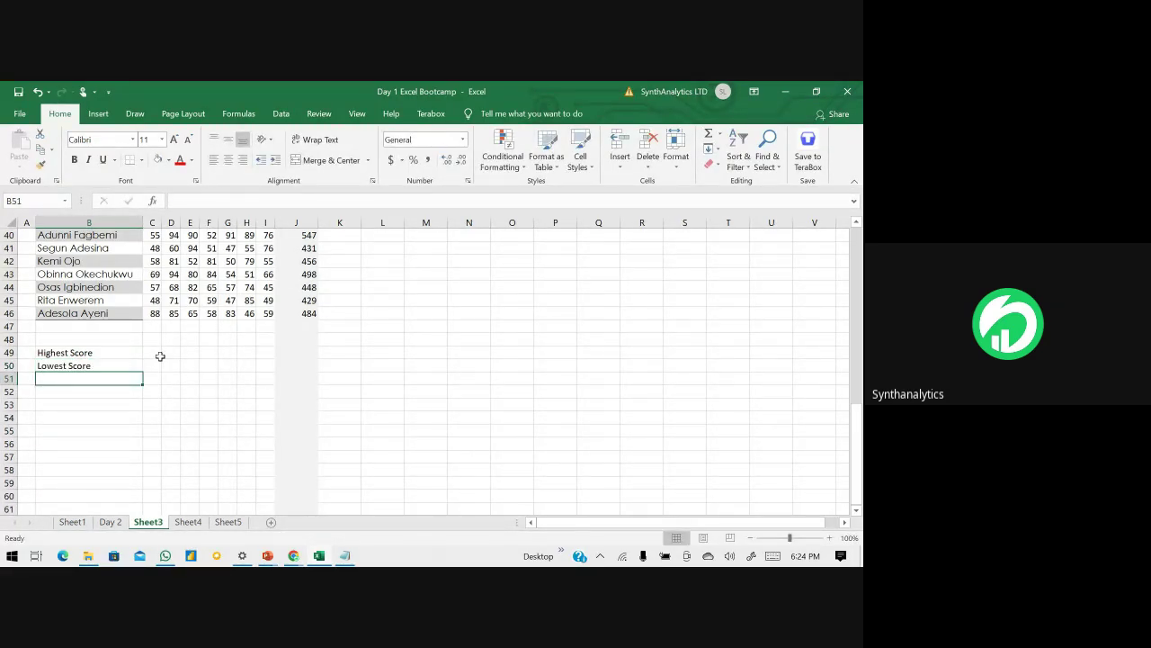
type("Average Score")
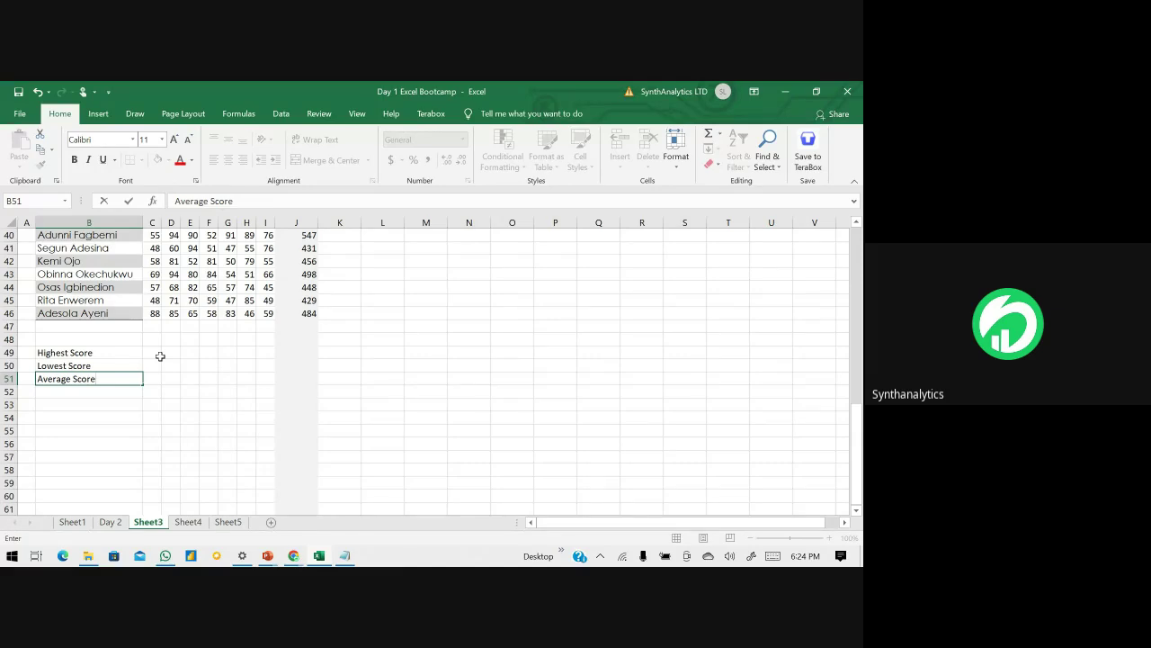
key("Return")
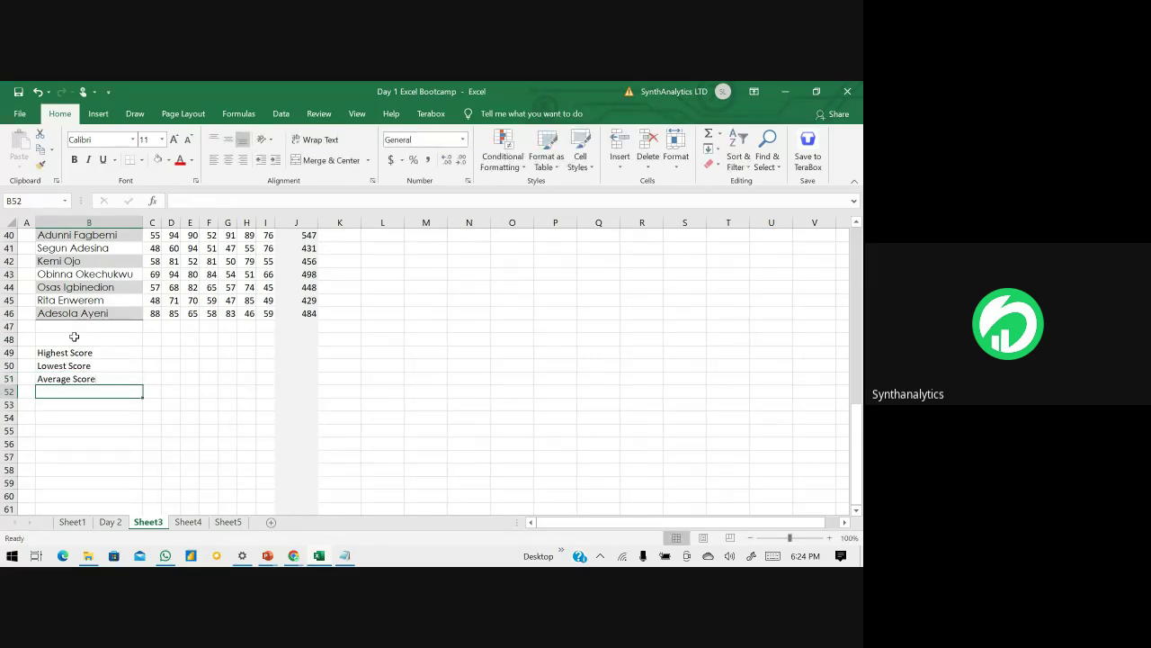
- Calculate the highest total in J49 with a MAX formula over the student totals J4:J46
left_click(107, 350)
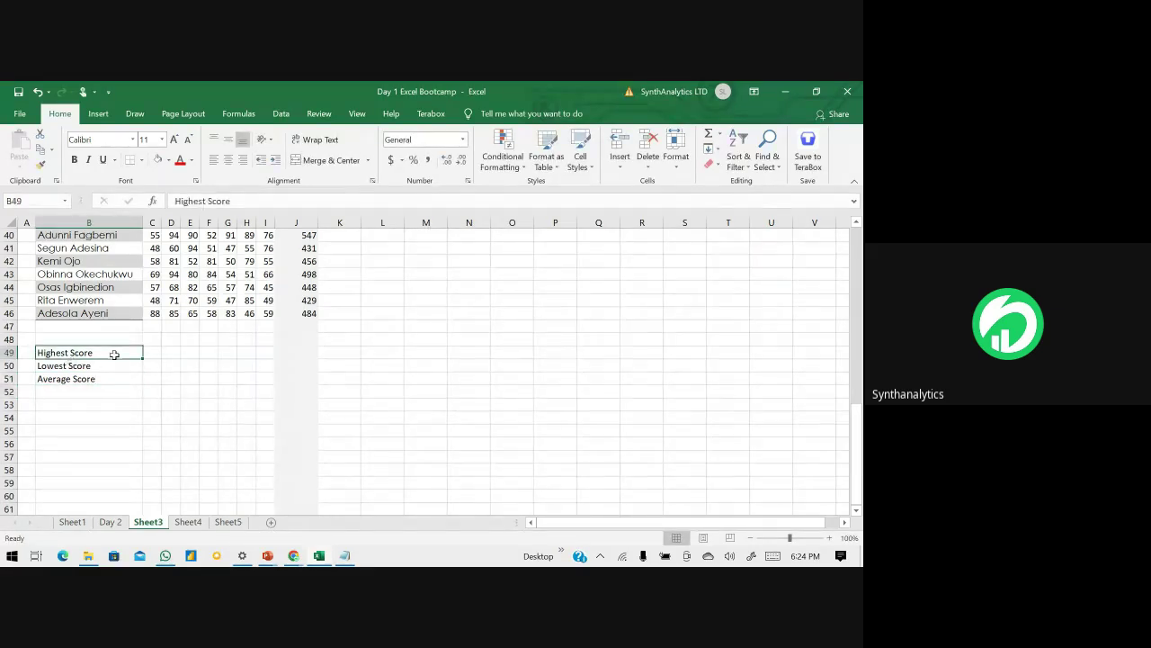
left_click(287, 354)
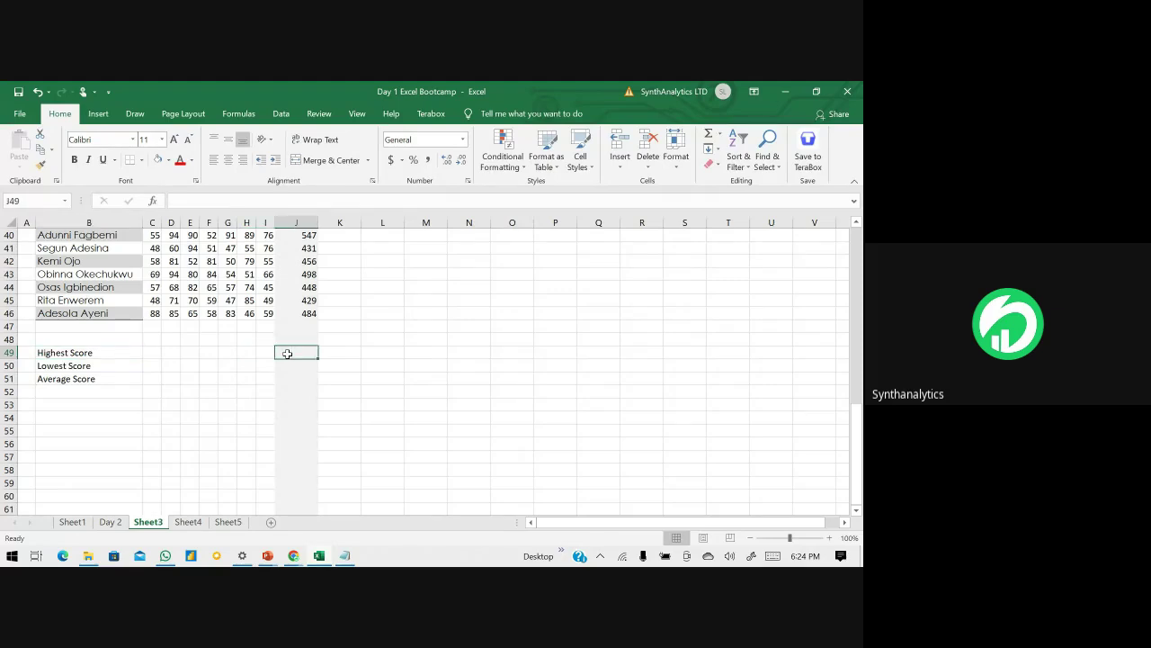
type("=max")
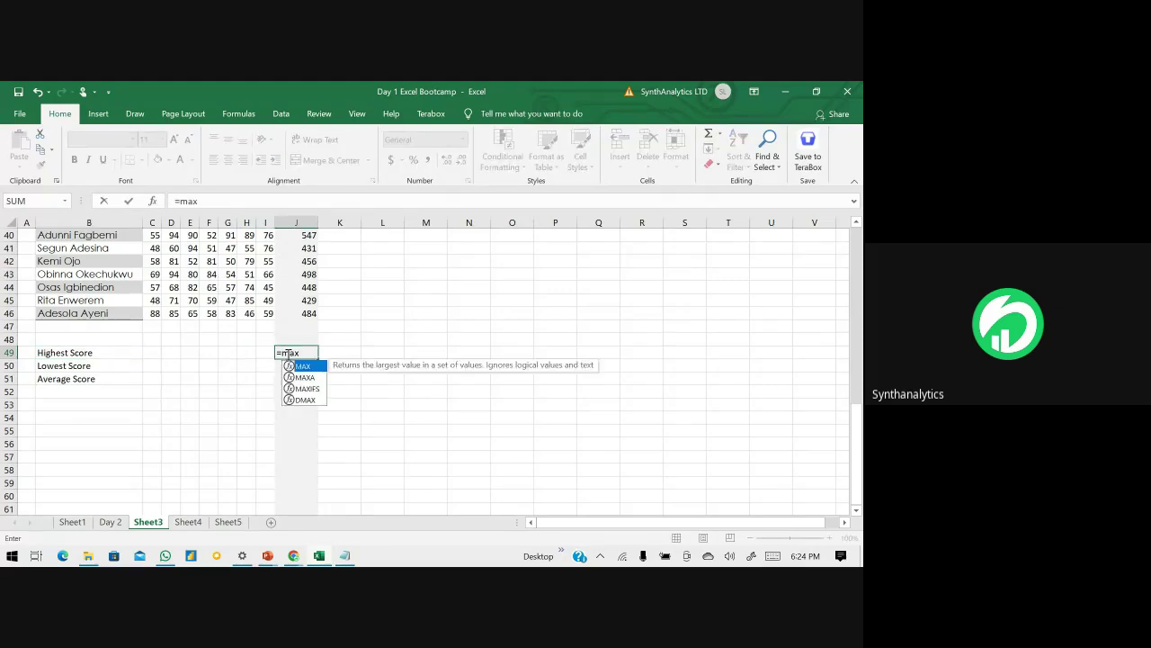
double_click(303, 367)
left_click(295, 315)
mouse_move(295, 315)
left_mouse_down()
mouse_move(295, 229)
mouse_move(295, 317)
left_mouse_up()
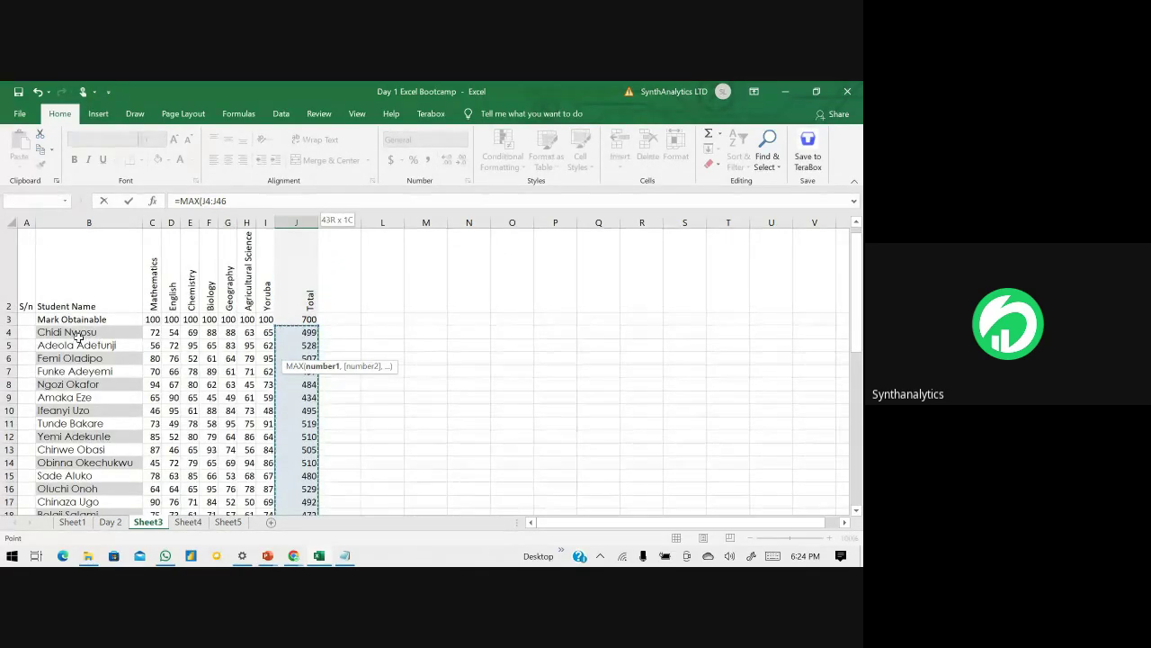
key("Return")
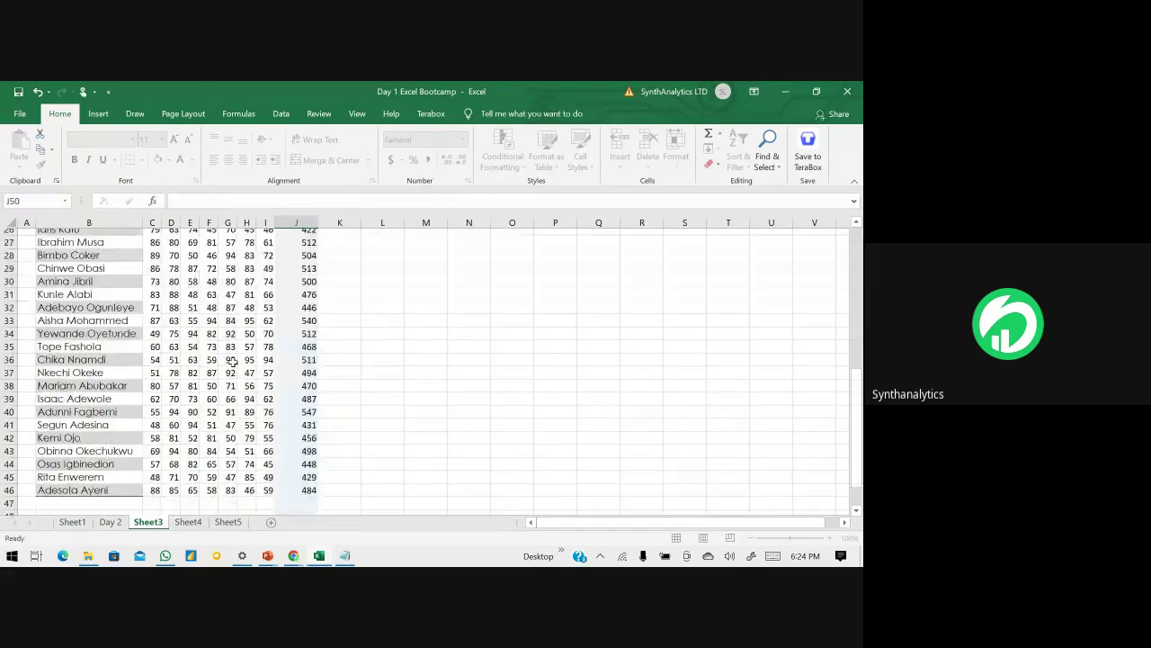
key("Up")
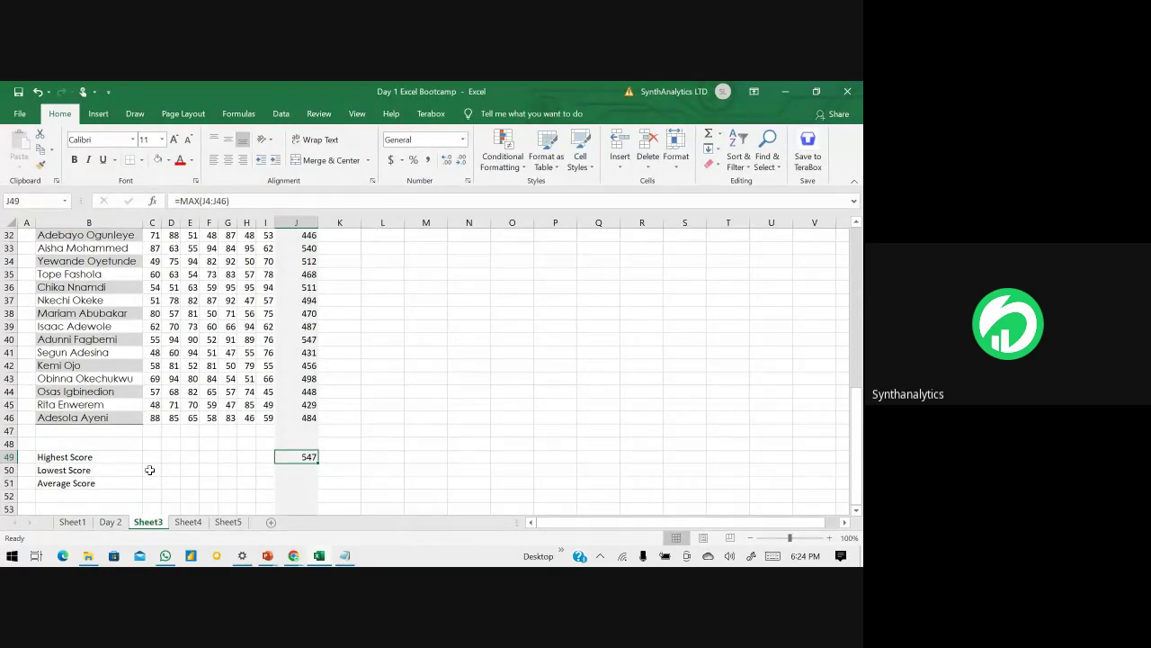
- Calculate the lowest total in J50 with a MIN formula over J4:J46, and check the formula
left_click(283, 471)
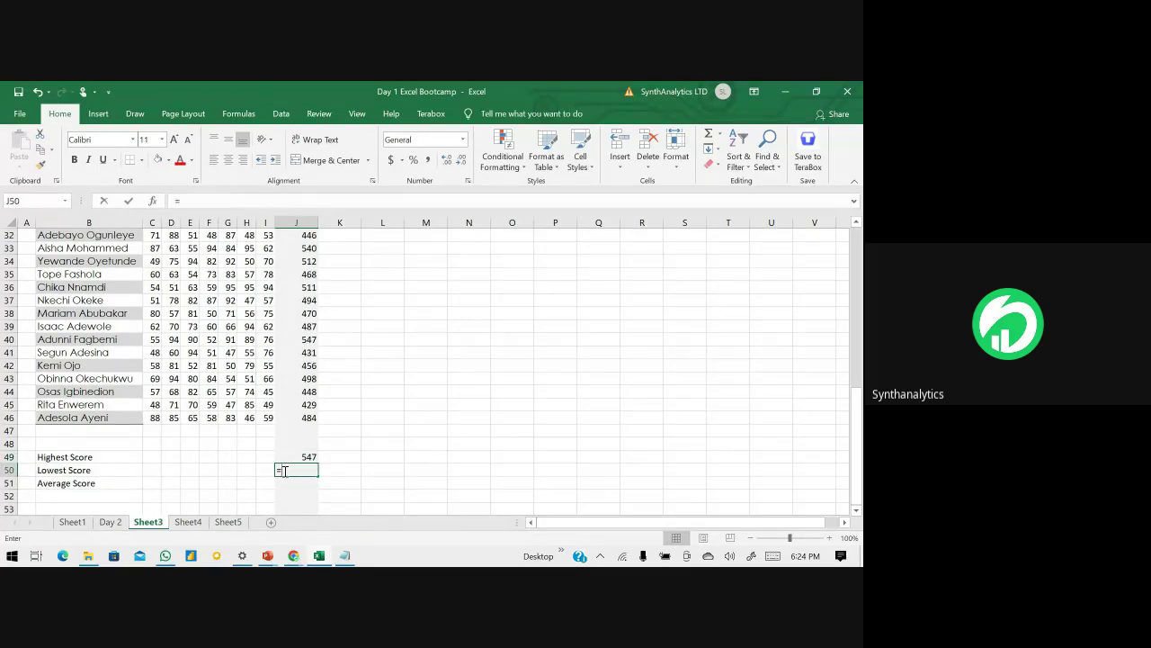
type("=min")
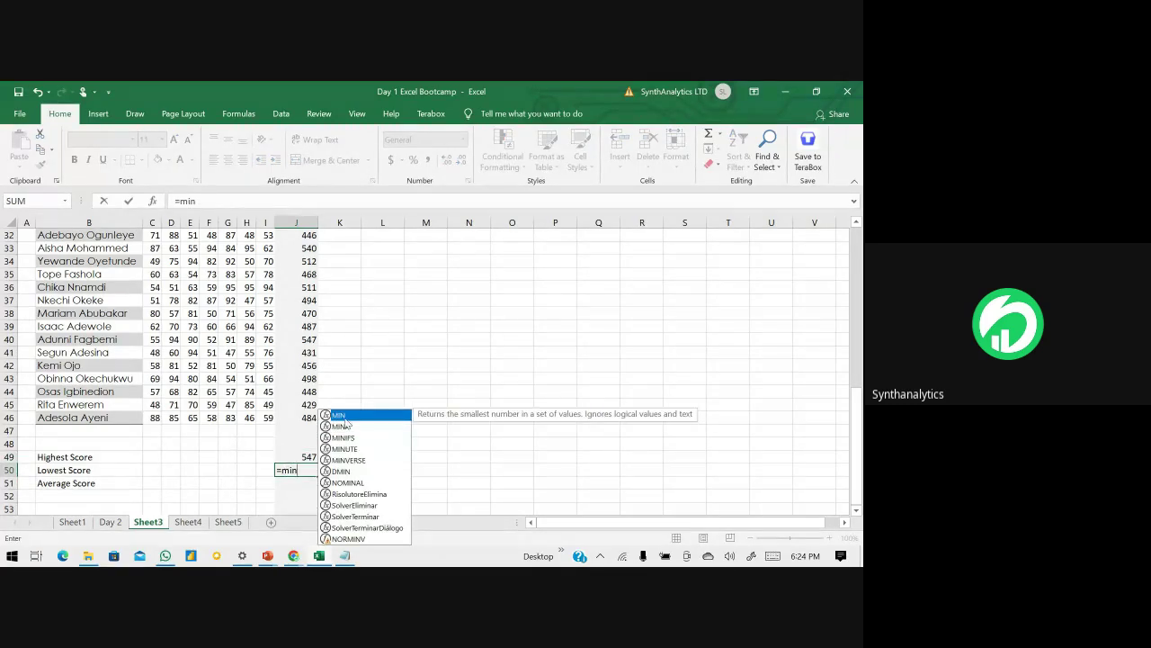
key("Tab")
left_click(309, 418)
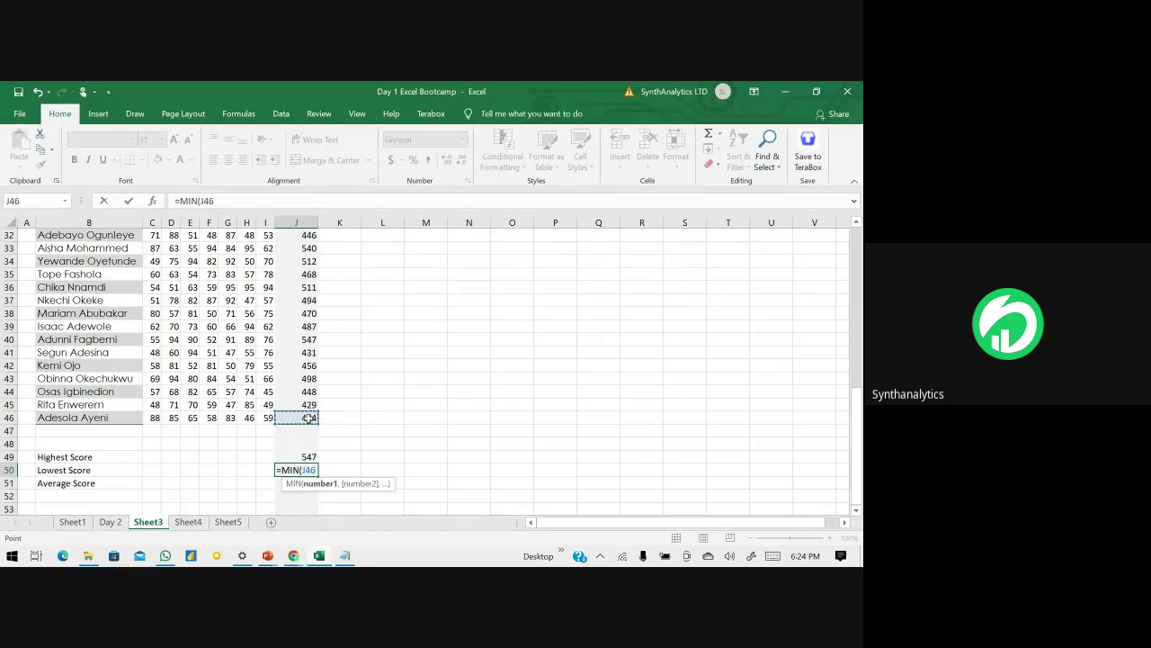
key("ctrl+shift+Up")
key("Return")
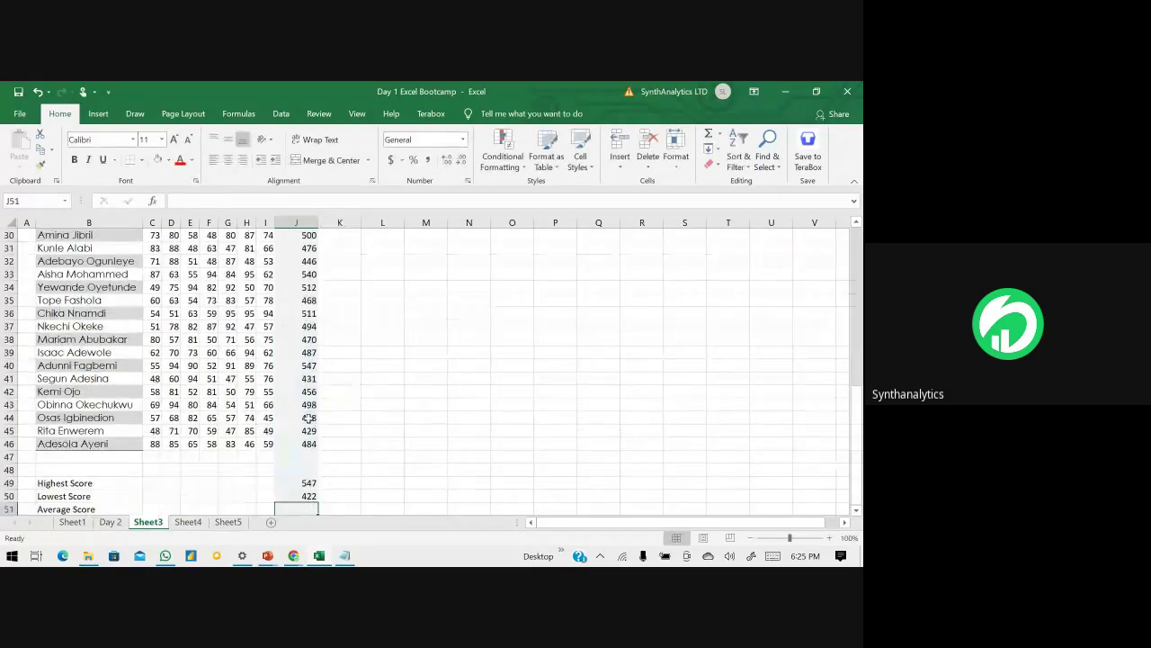
left_click(295, 474)
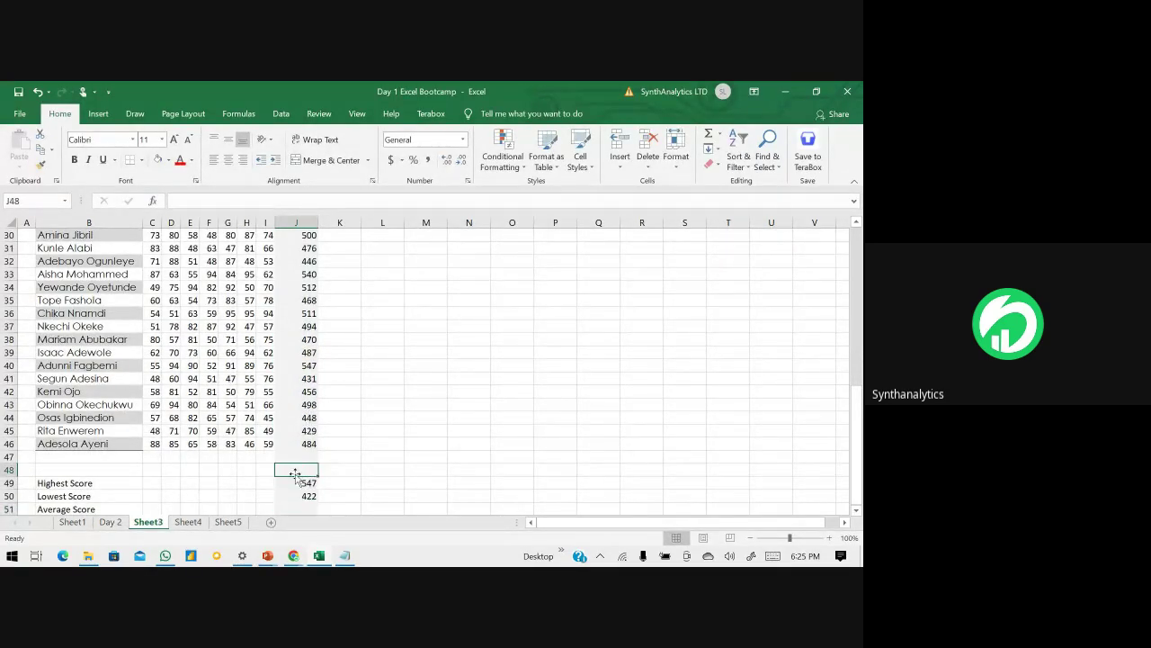
scroll(296, 470, "down", 1)
left_click(305, 462)
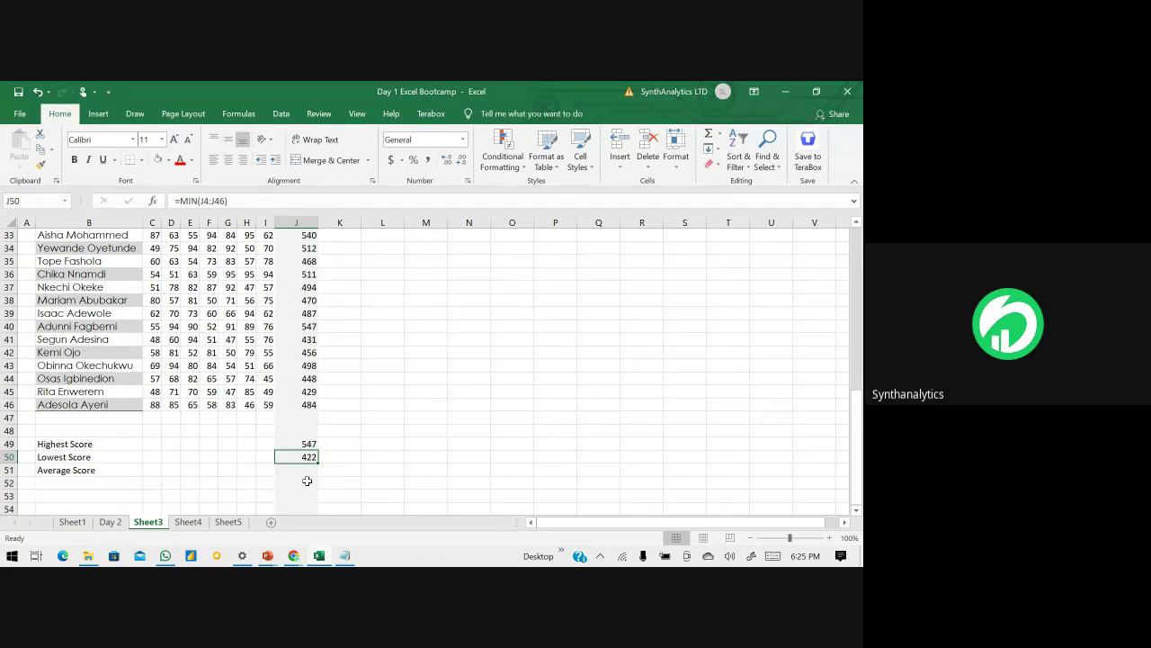
left_click(306, 471)
type("=")
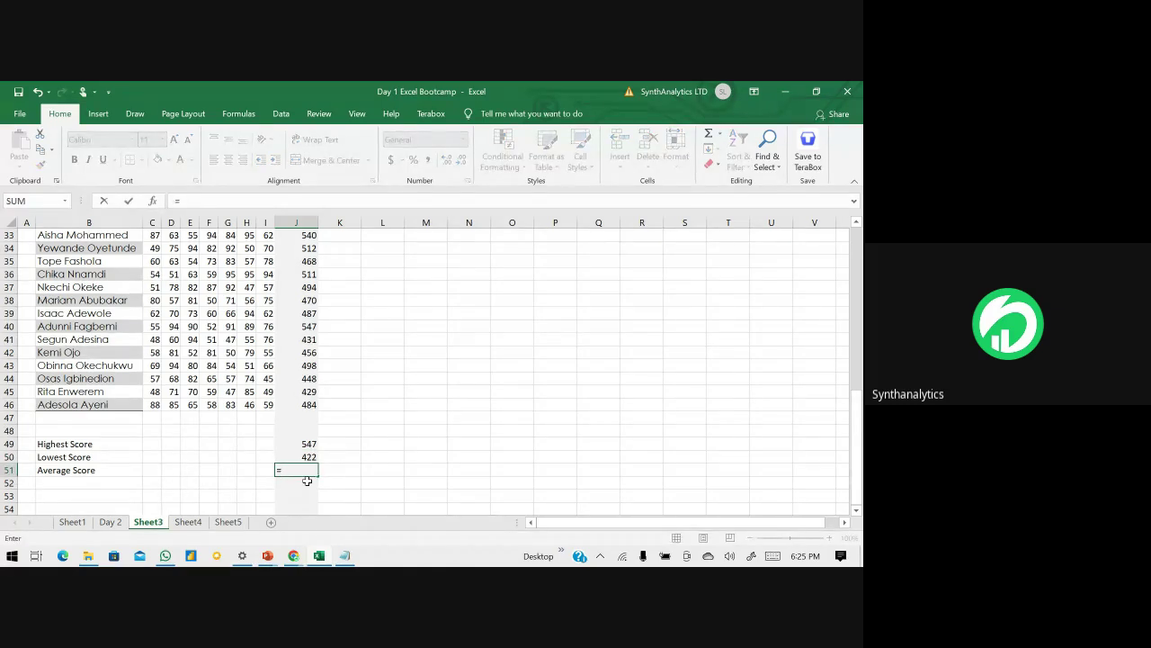
type("aver")
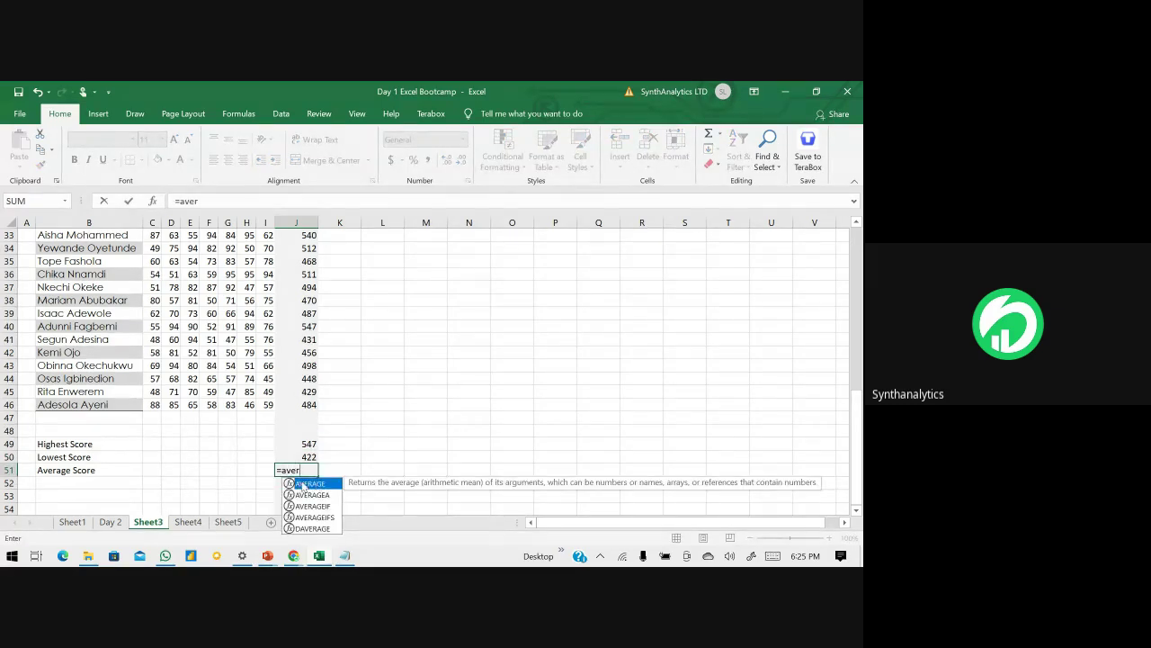
double_click(303, 484)
key("BackSpace")
key("BackSpace")
key("BackSpace")
key("BackSpace")
key("BackSpace")
key("BackSpace")
key("BackSpace")
key("BackSpace")
key("BackSpace")
key("Return")
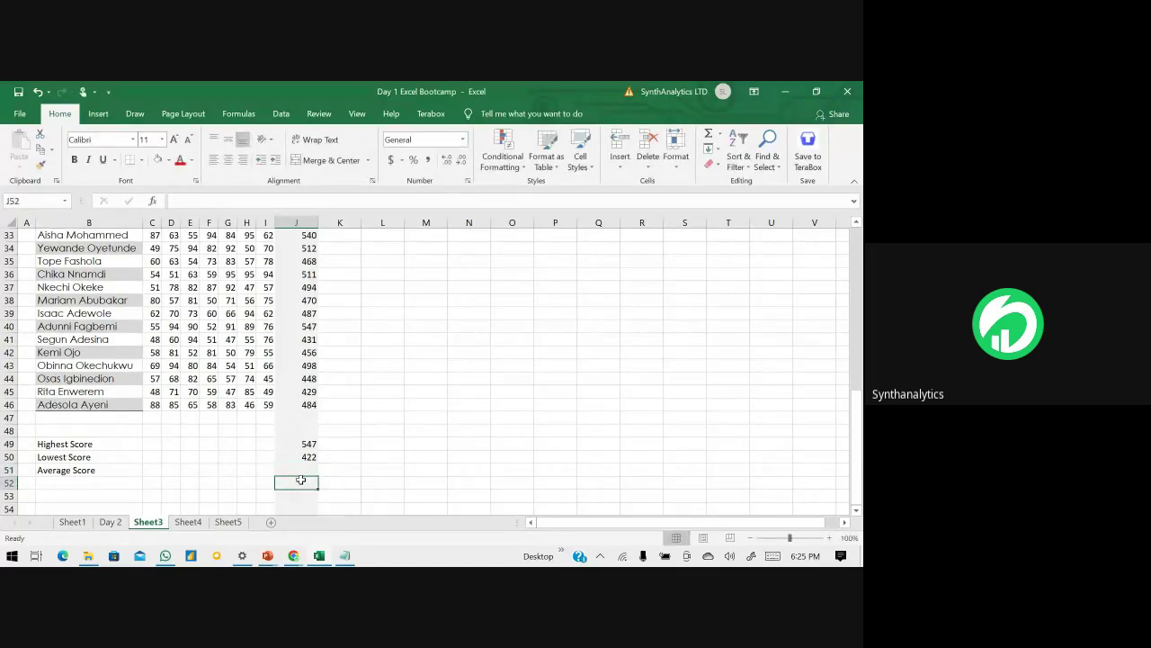
- Write the note "sum of your value/count of your values" in cell O45 beside the table
left_click(495, 392)
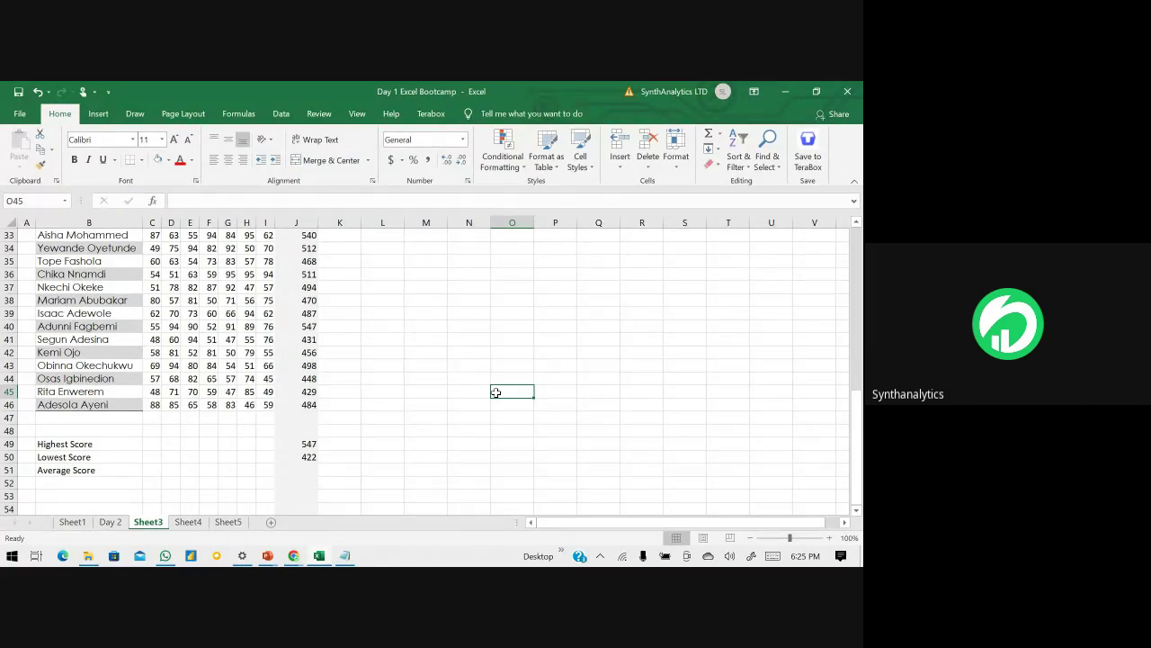
type("sum of")
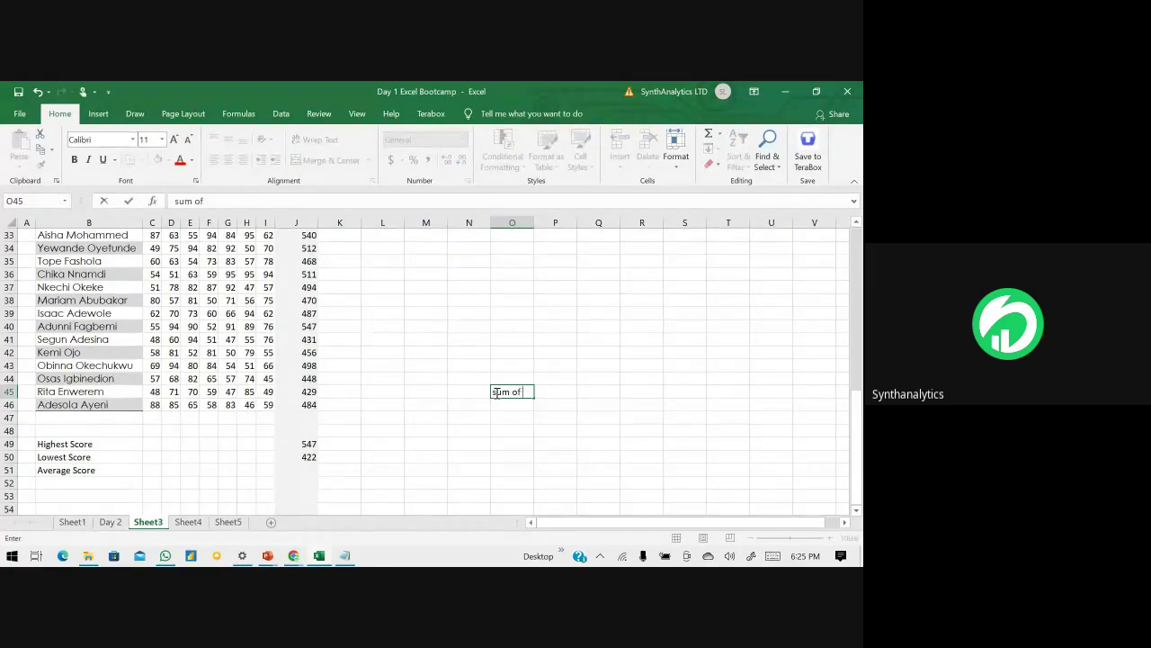
type(" your value/count")
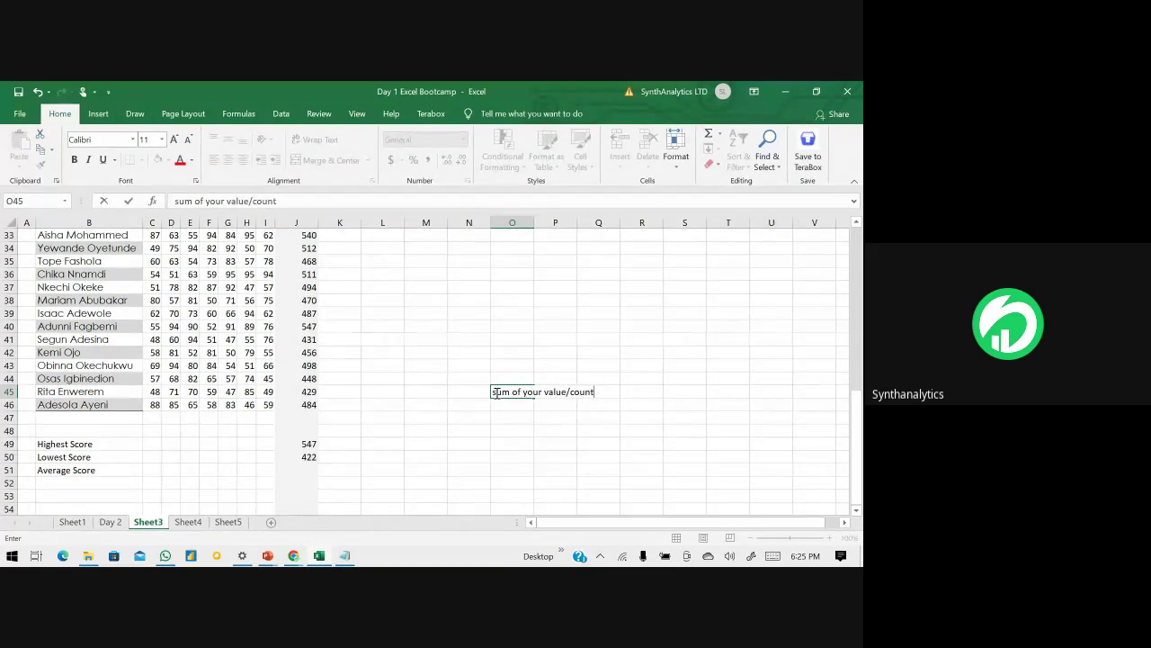
type(" of your va")
key("BackSpace")
type("lues")
key("Return")
key("Return")
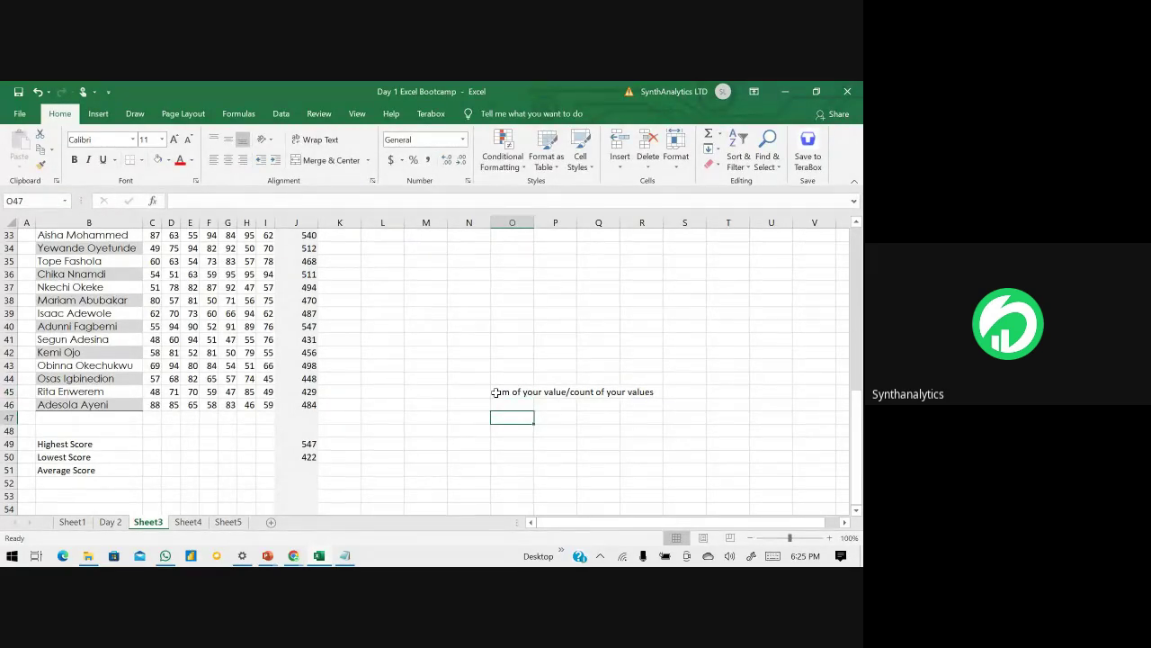
- Enter the sample numbers 1 to 6 across row 47, from O47 to T47
type("1")
key("Tab")
key("Tab")
type("2")
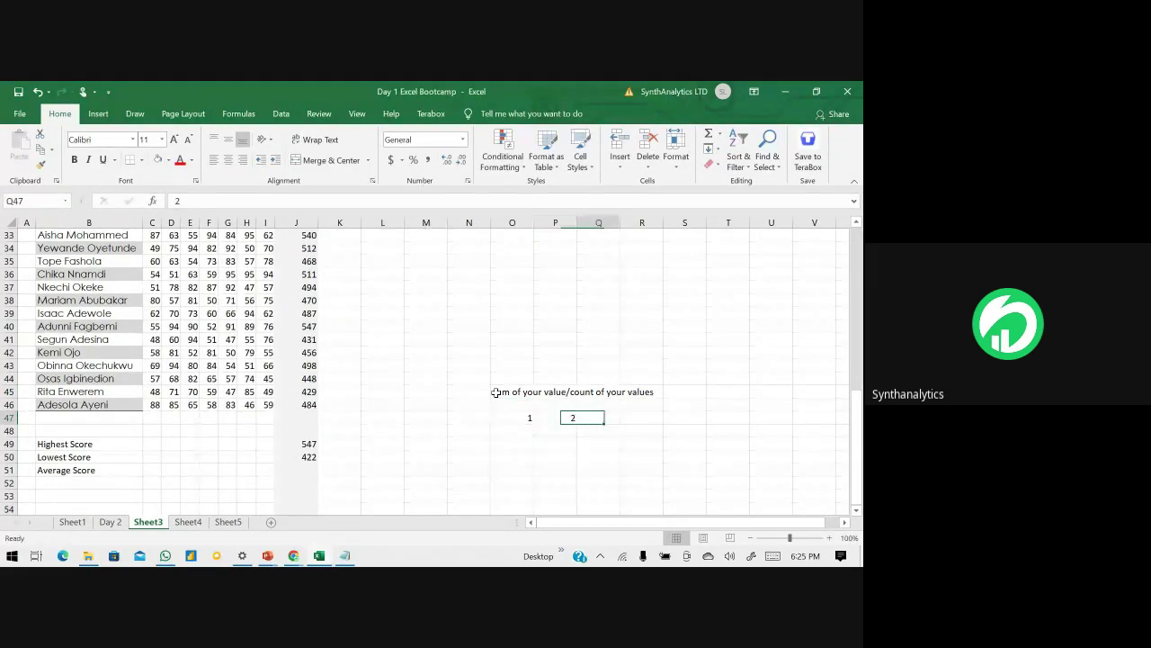
key("Tab")
type("3")
key("Tab")
type("4")
key("Tab")
type("5")
type("6")
key("Tab")
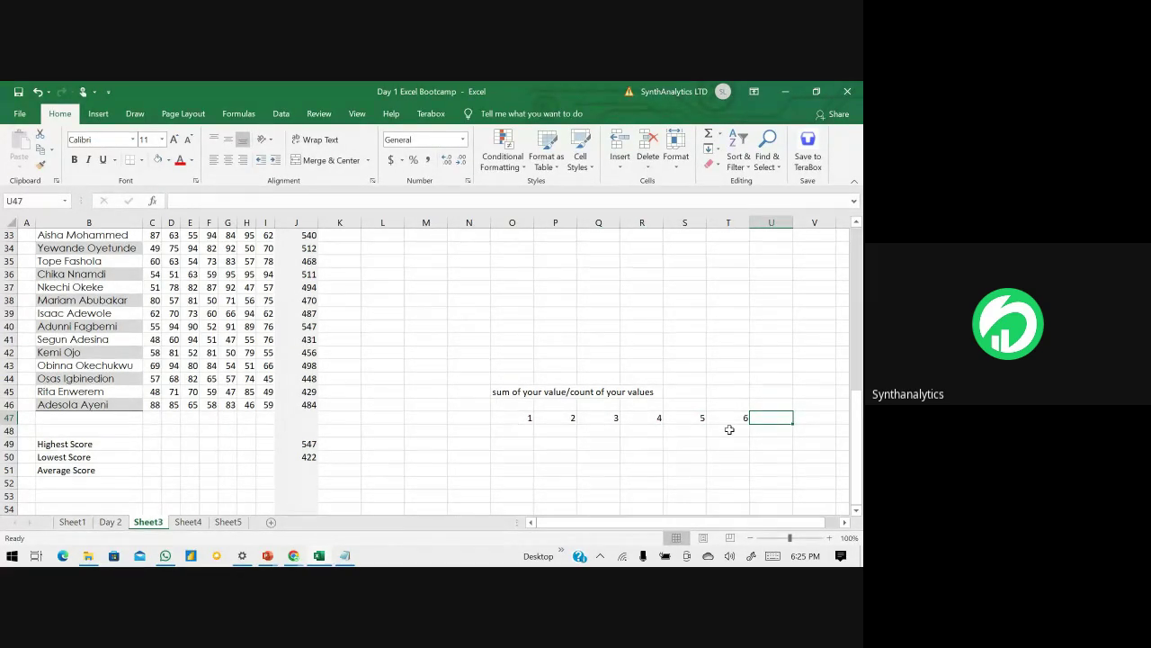
- Add up the sample numbers O47:T47 with a SUM formula in U47
type("=sum(")
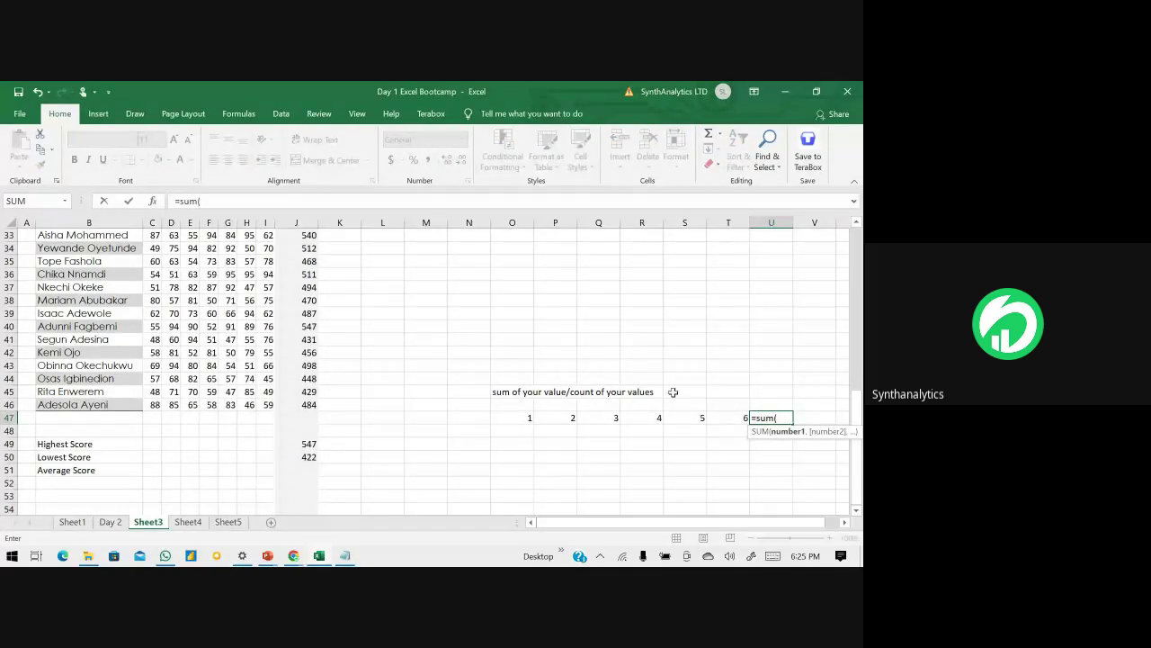
left_click_drag(504, 417, 735, 416)
key("Return")
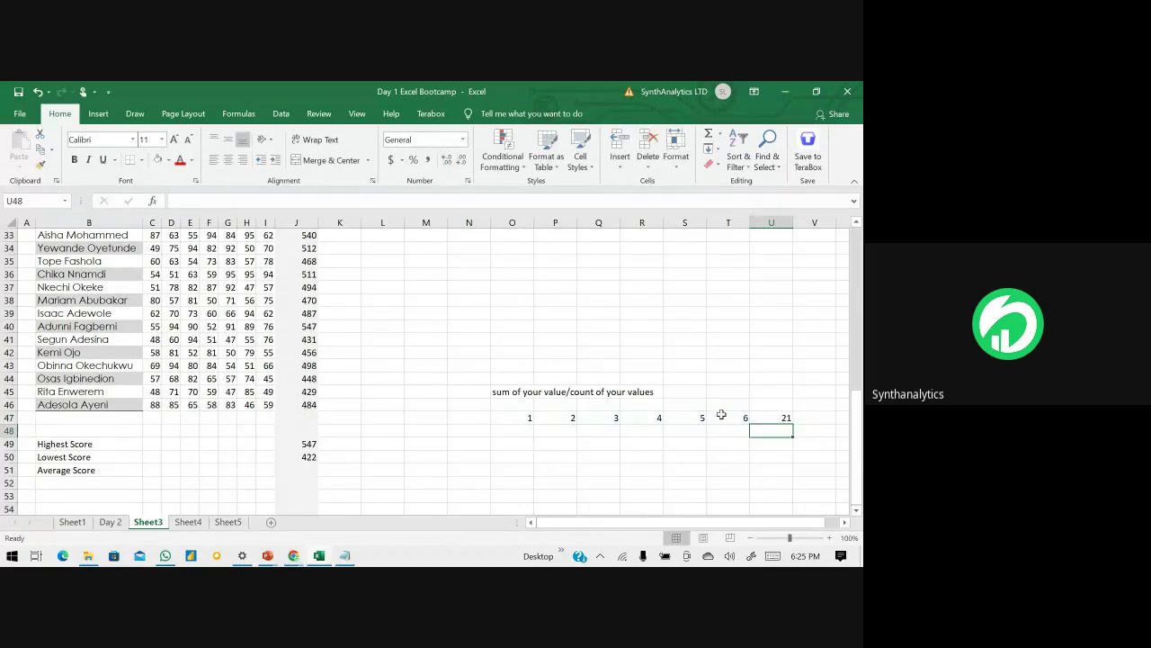
- Count through the sample numbers in row 47 and calculate their average in U49 with =21/6
left_click(521, 419)
left_click(555, 418)
left_click(614, 418)
mouse_move(702, 419)
left_mouse_down()
mouse_move(661, 419)
mouse_move(692, 419)
left_mouse_up()
left_click(730, 420)
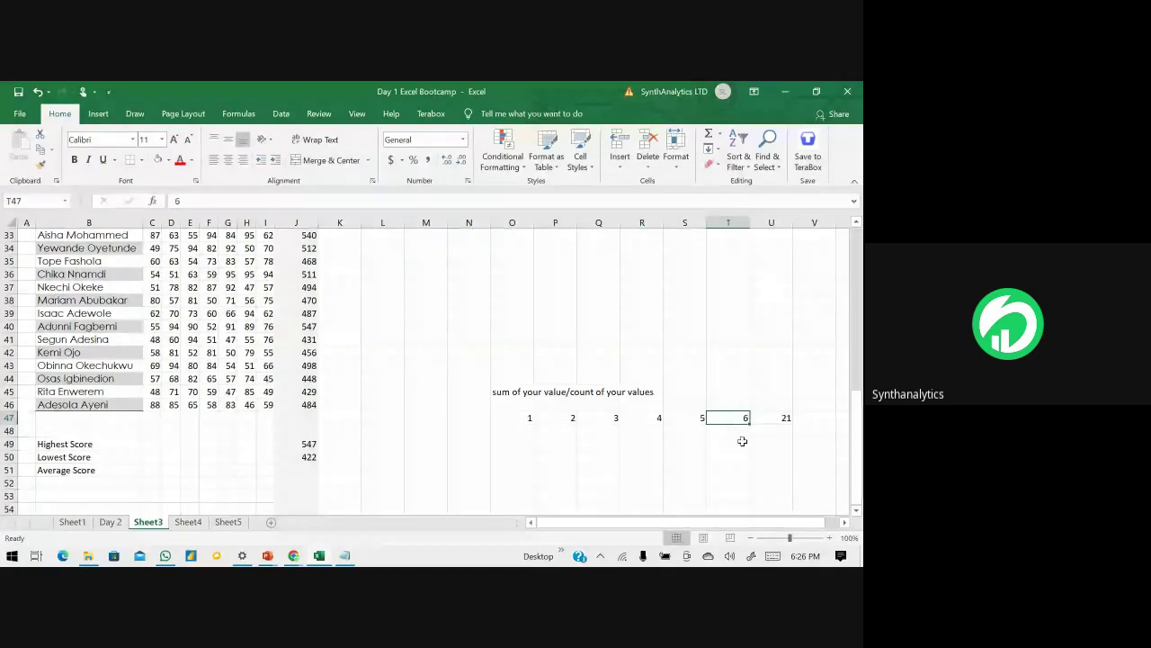
left_click(757, 444)
type("=21/6")
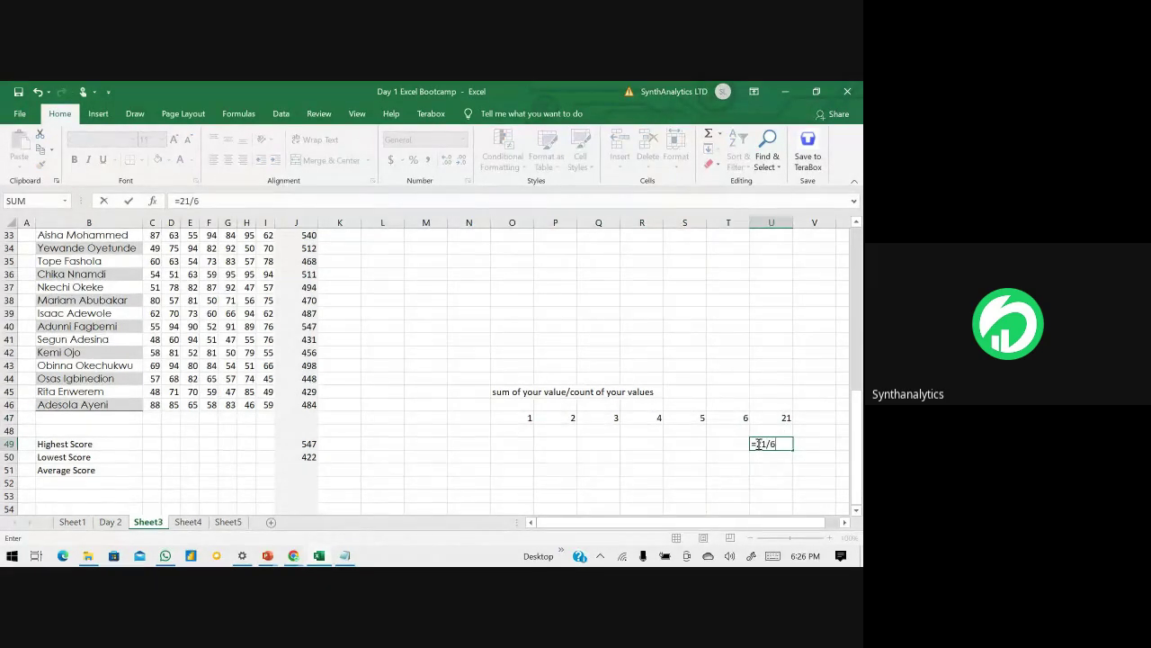
key("Return")
left_click(758, 445)
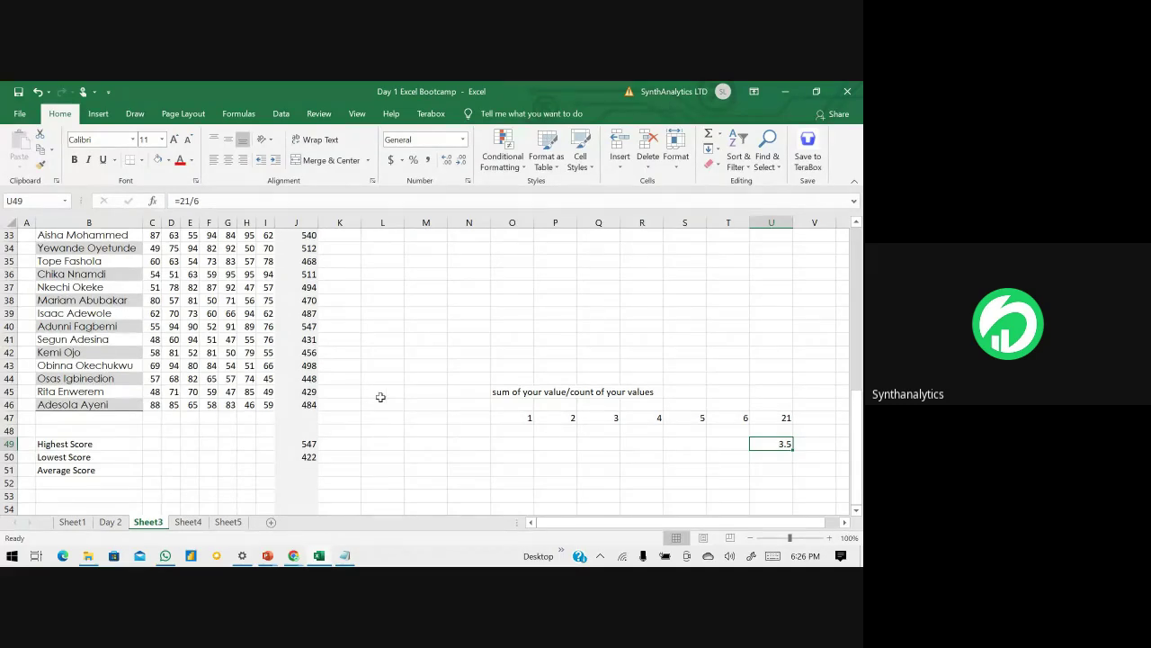
- Calculate the average of the sample numbers O47:T47 with an AVERAGE formula in O51 and compare it with the manual result in U49
left_click(295, 468)
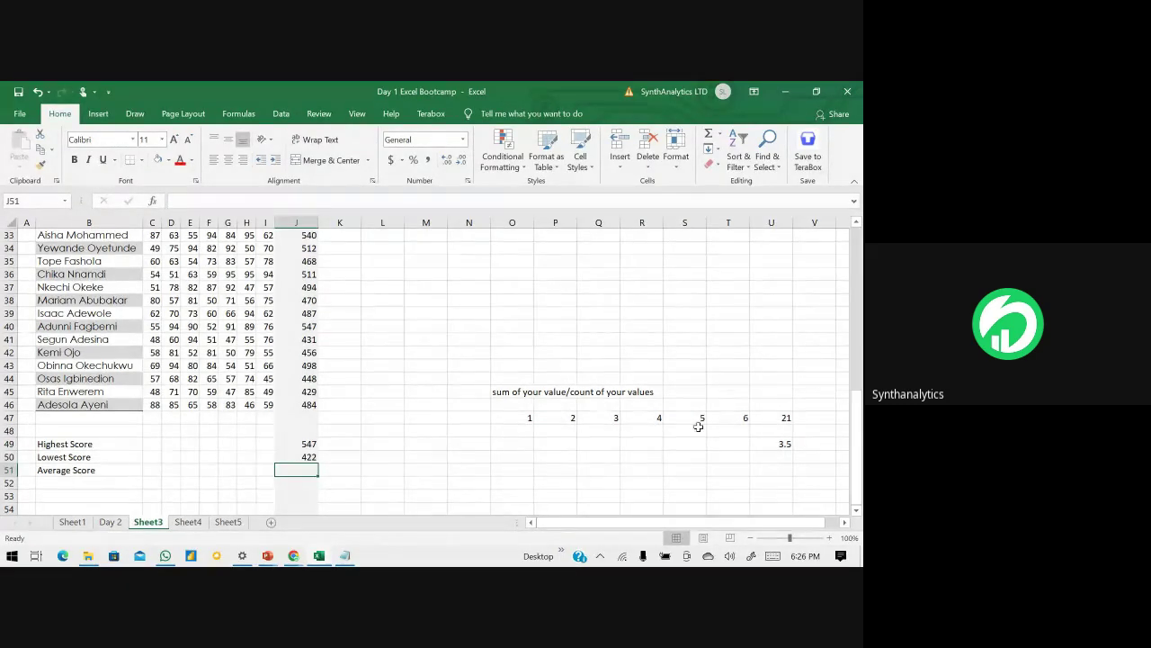
left_click_drag(760, 416, 762, 451)
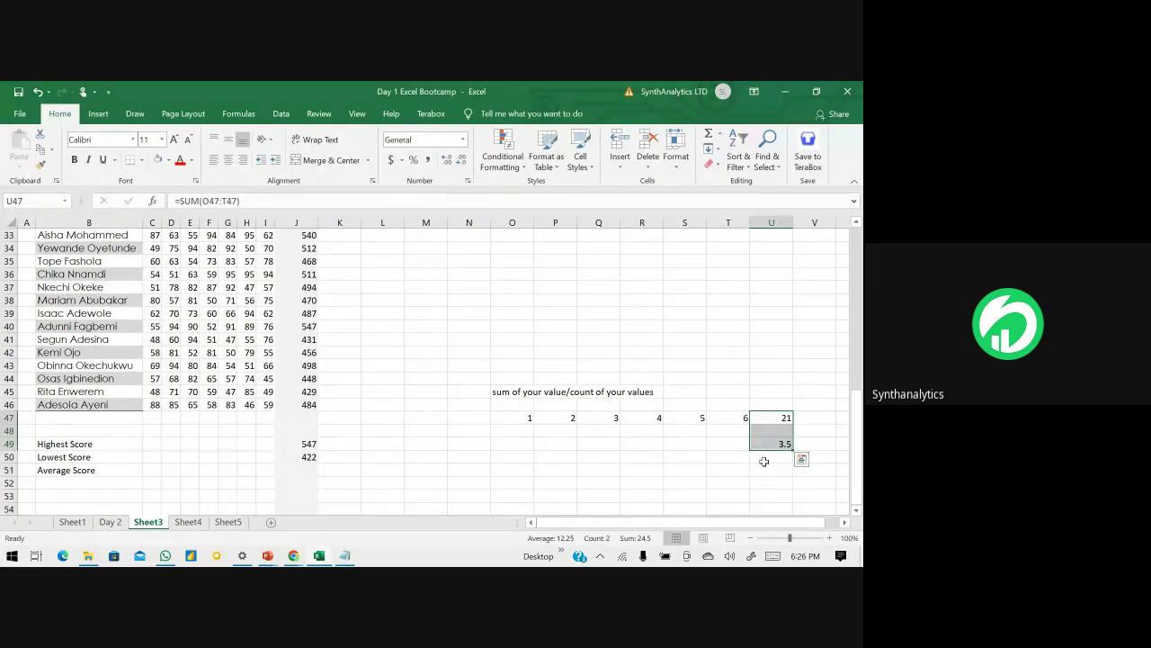
left_click(534, 470)
left_click(522, 468)
type("=aver")
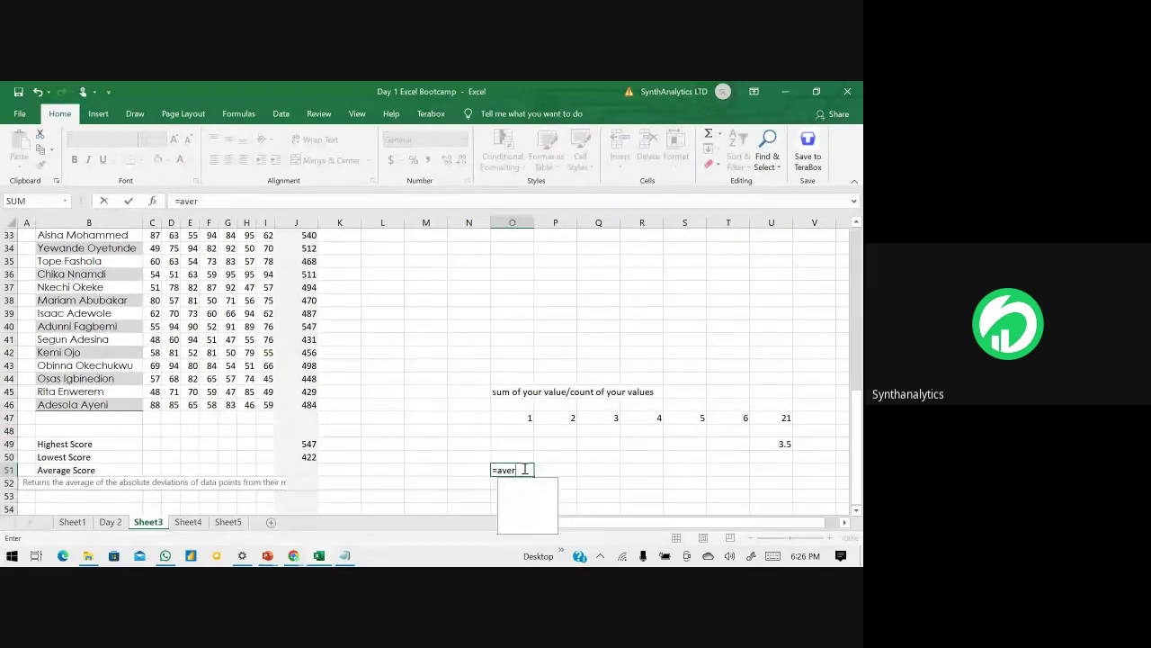
double_click(525, 484)
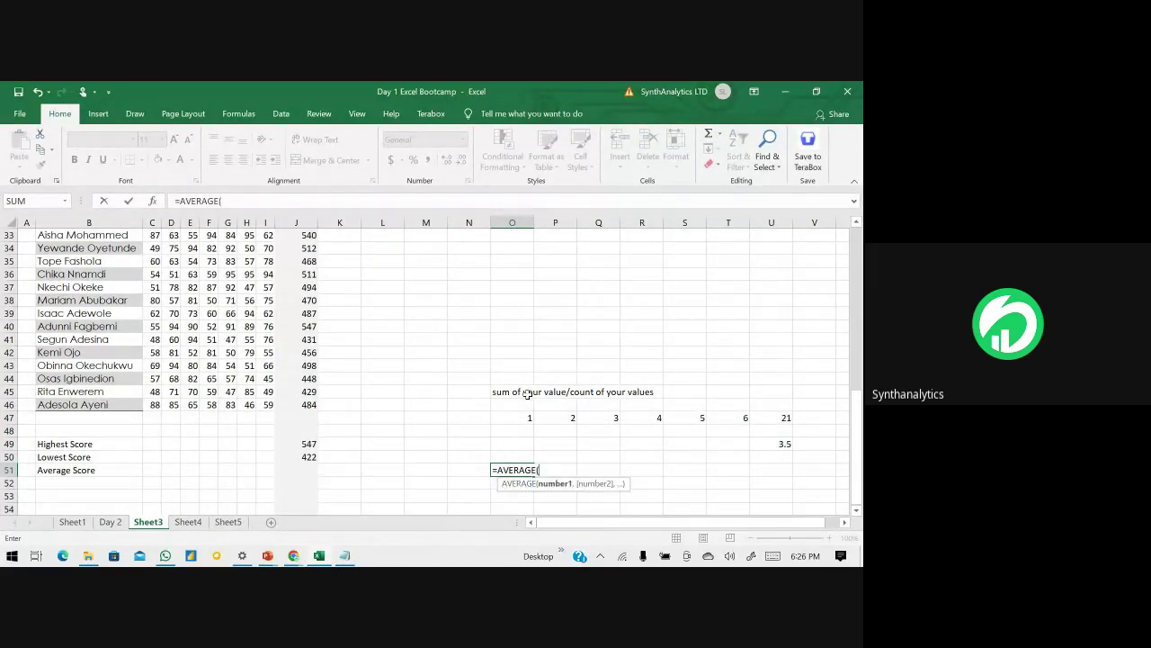
left_click_drag(522, 418, 733, 417)
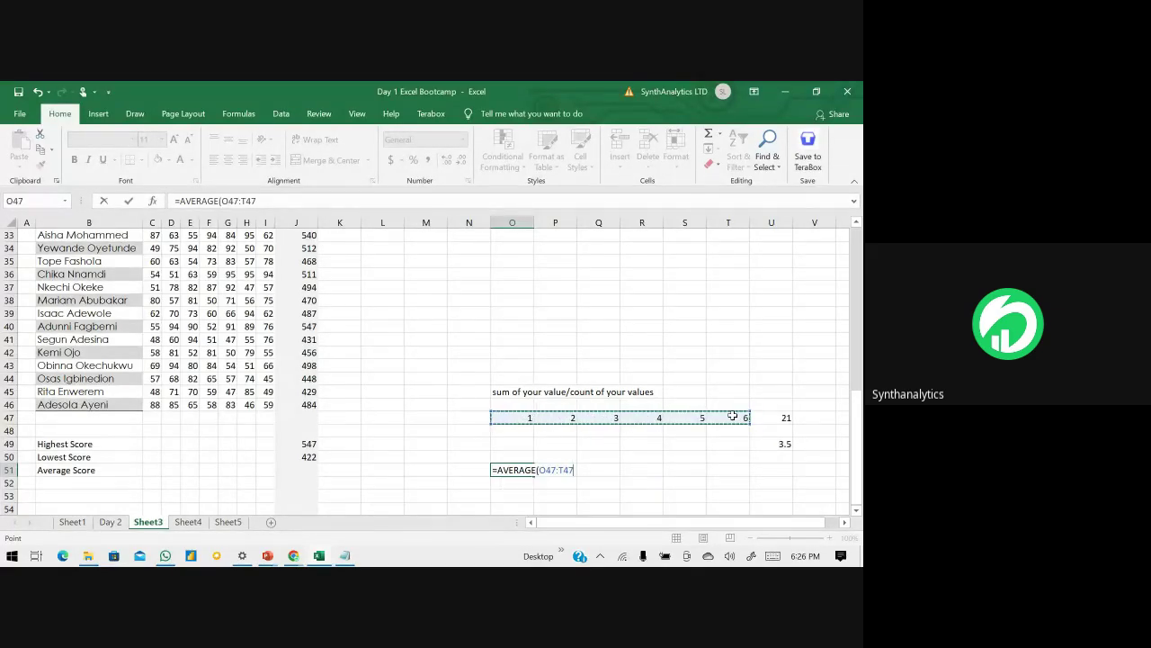
key("Return")
left_click(526, 471)
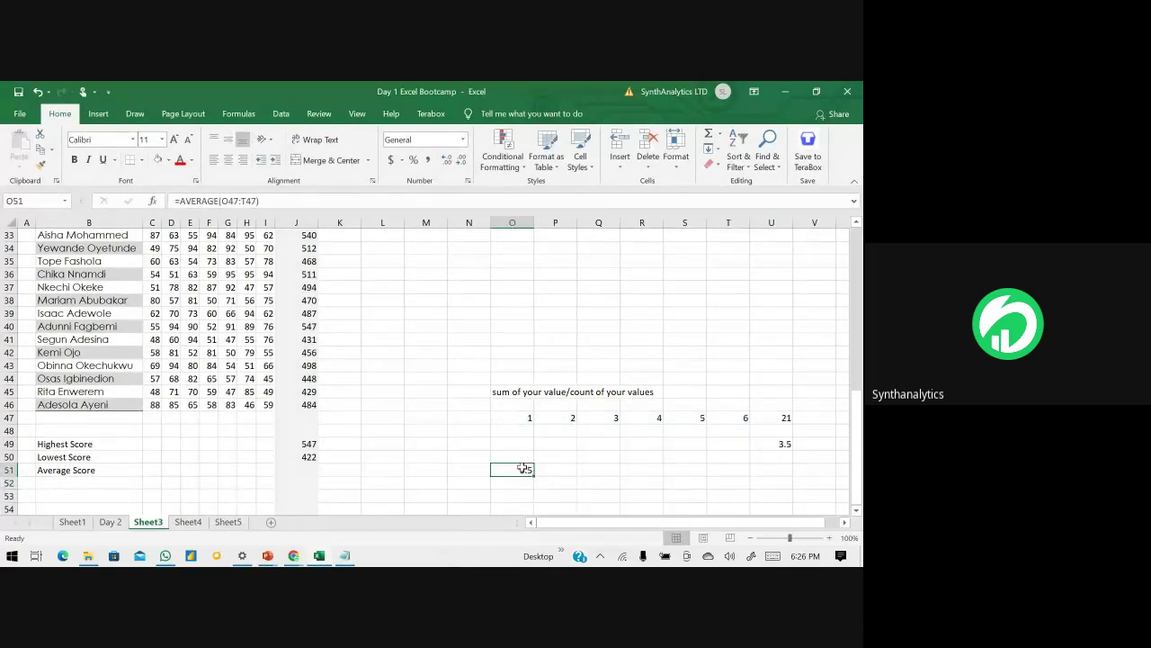
left_click(785, 441)
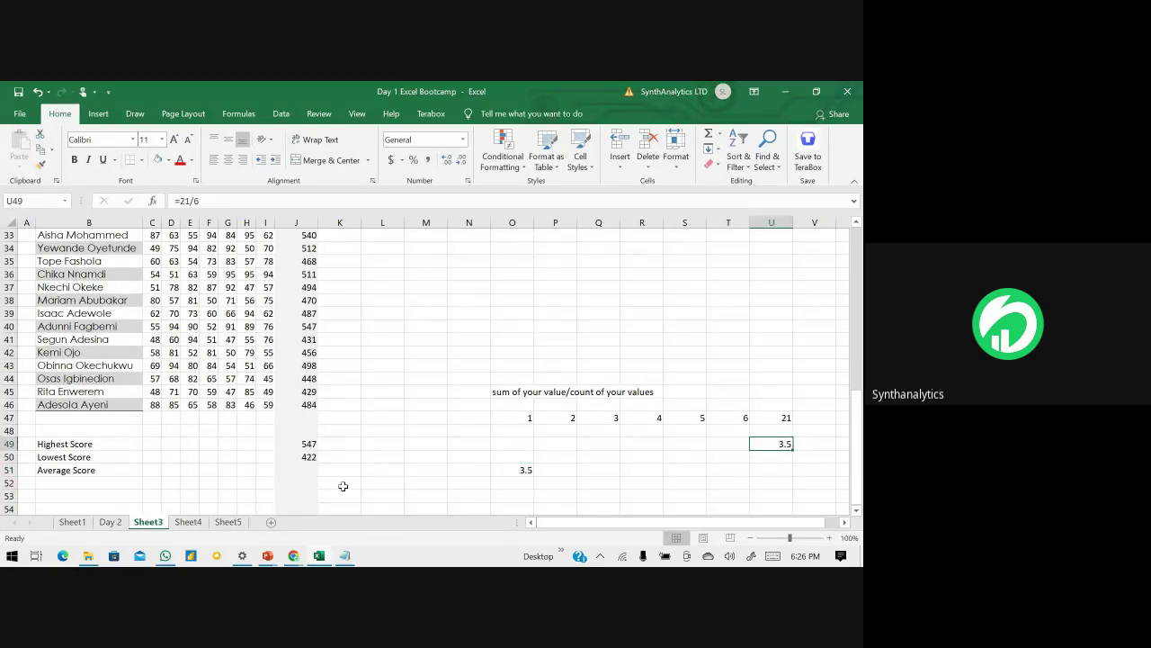
- Calculate the average score in J51 with =AVERAGE(J4:J46) over the student totals
left_click(304, 467)
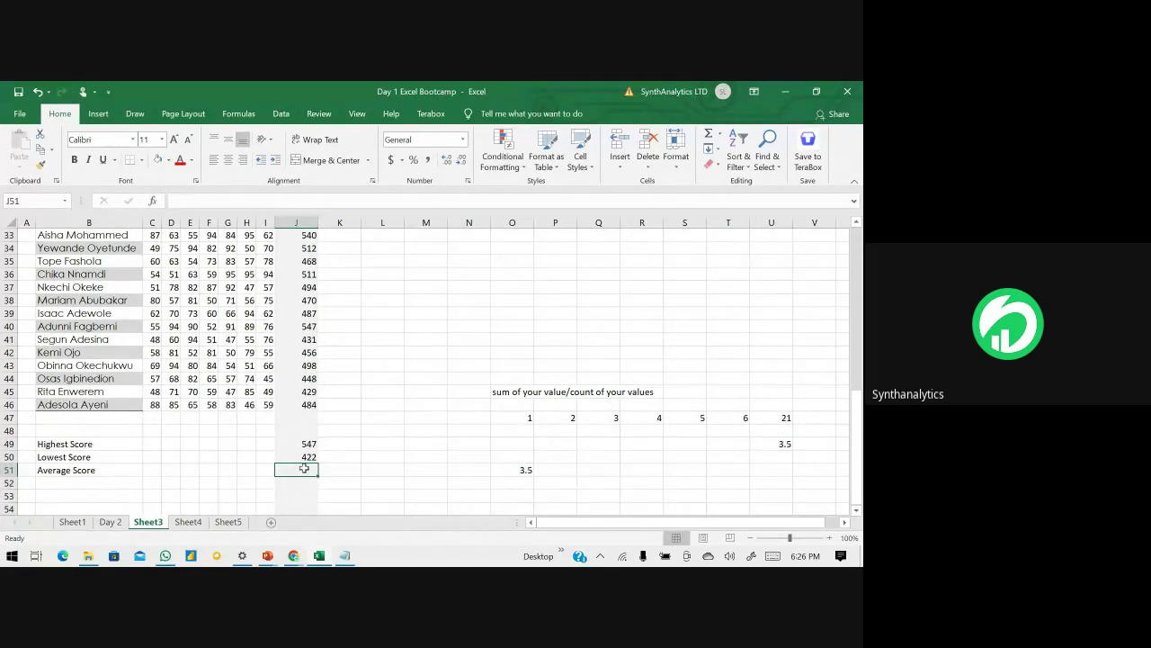
type("=ave")
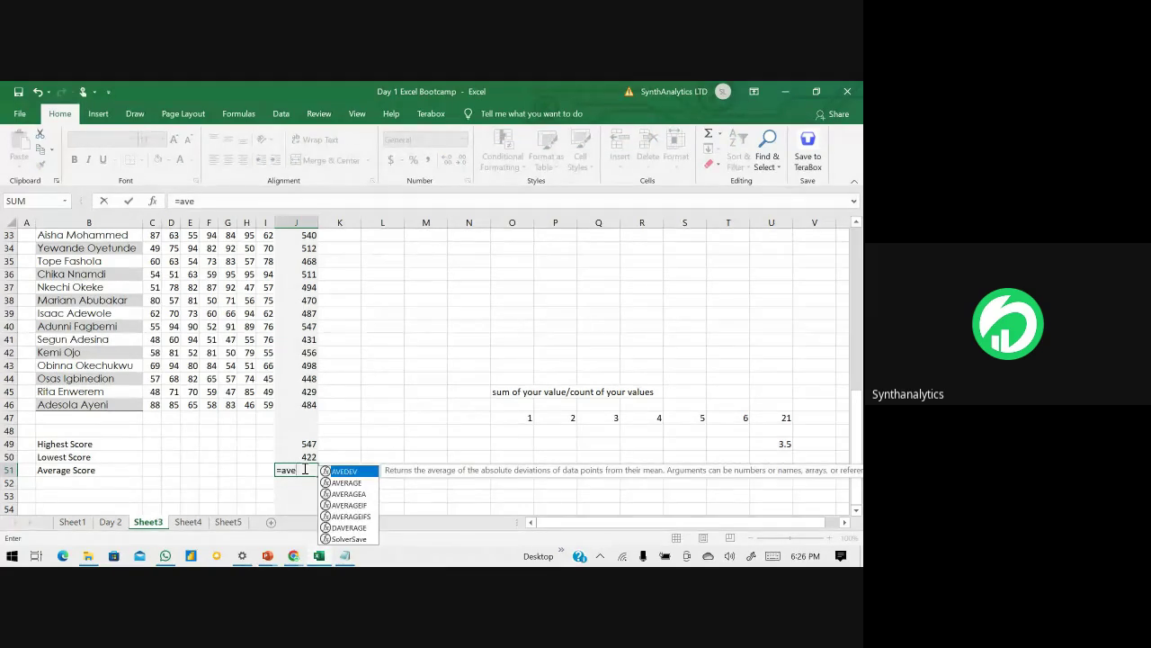
double_click(349, 482)
left_click(308, 405)
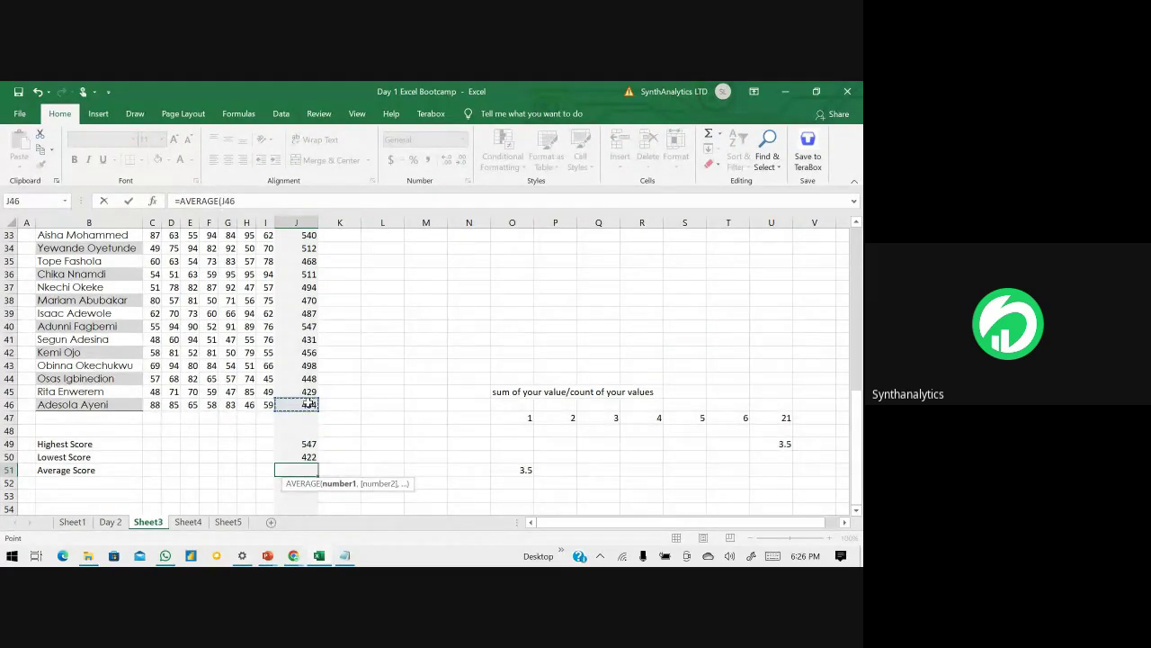
key("ctrl+shift+Up")
key("shift+Down")
key("shift+Down")
key("Return")
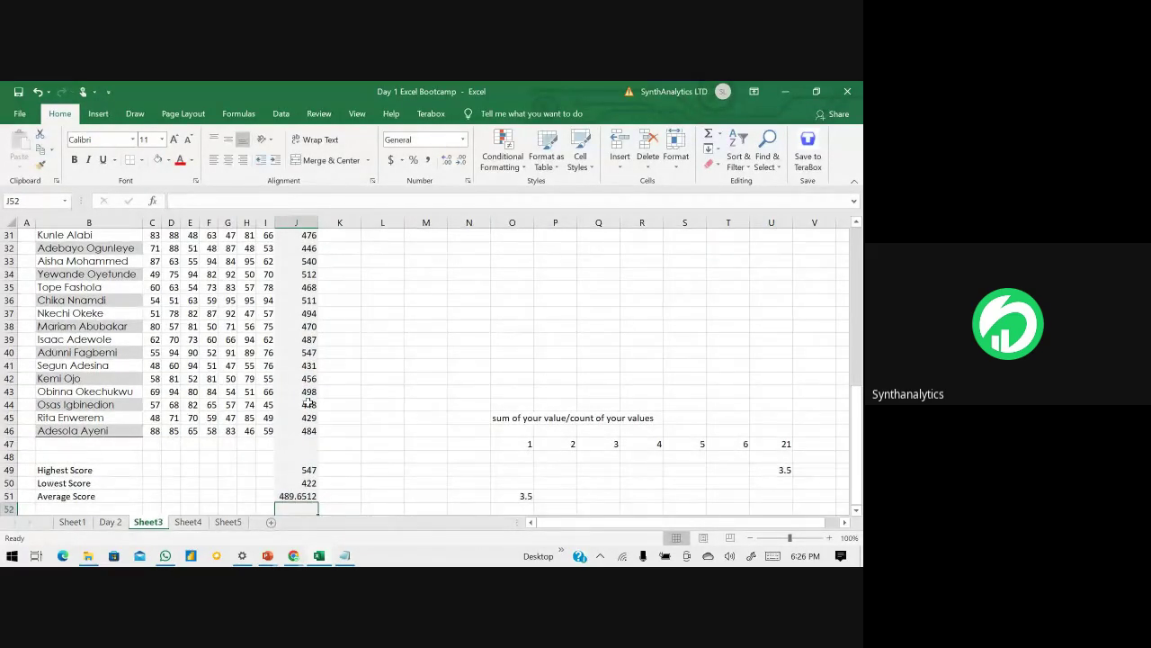
- Reduce the average score in J51 to two decimal places
left_click(279, 496)
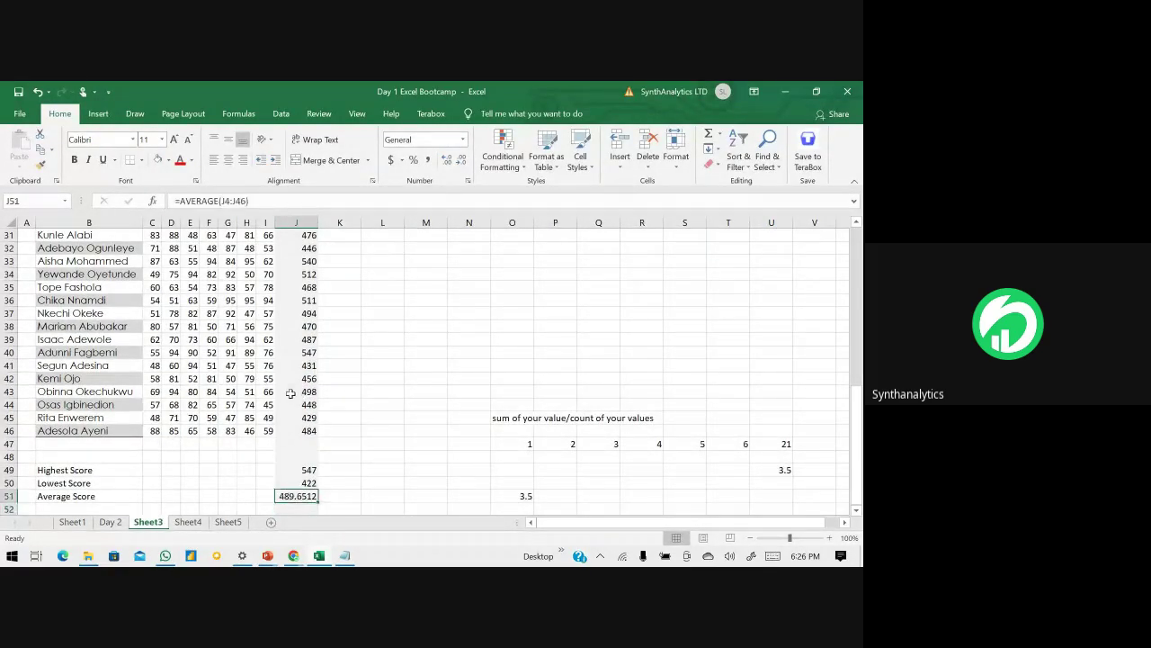
left_click(459, 160)
left_click(458, 163)
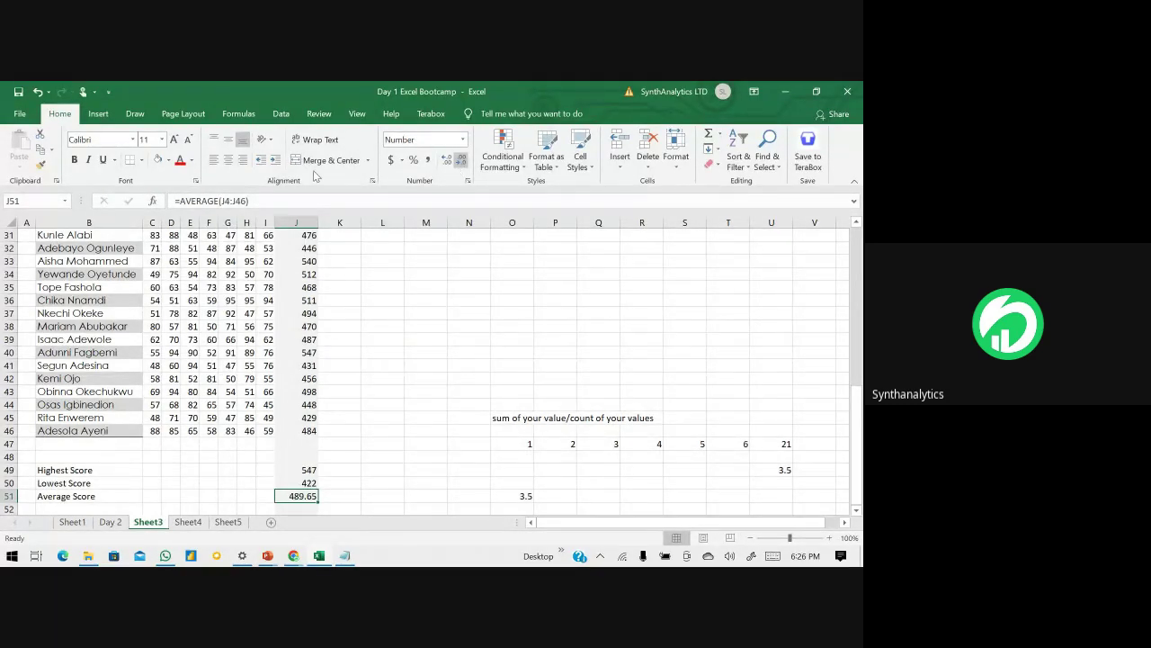
- Review the totals and the highest and lowest score formulas in J49 and J50
scroll(220, 339, "up", 10)
scroll(220, 339, "down", 8)
scroll(221, 339, "down", 4)
left_click(300, 391)
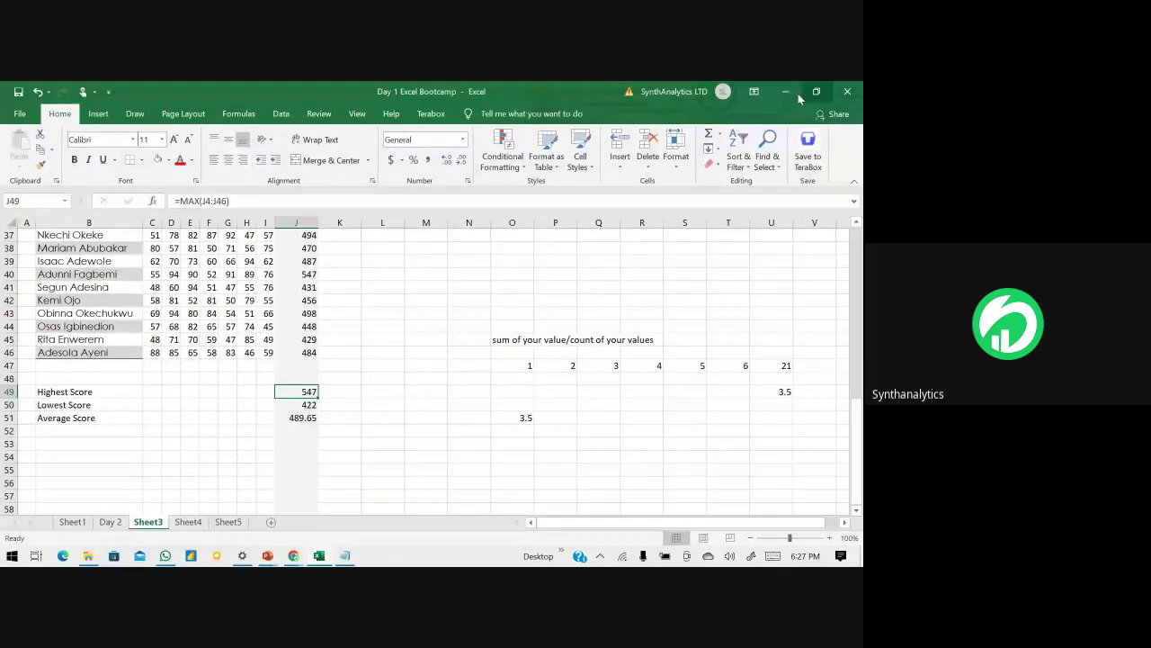
left_click(306, 406)
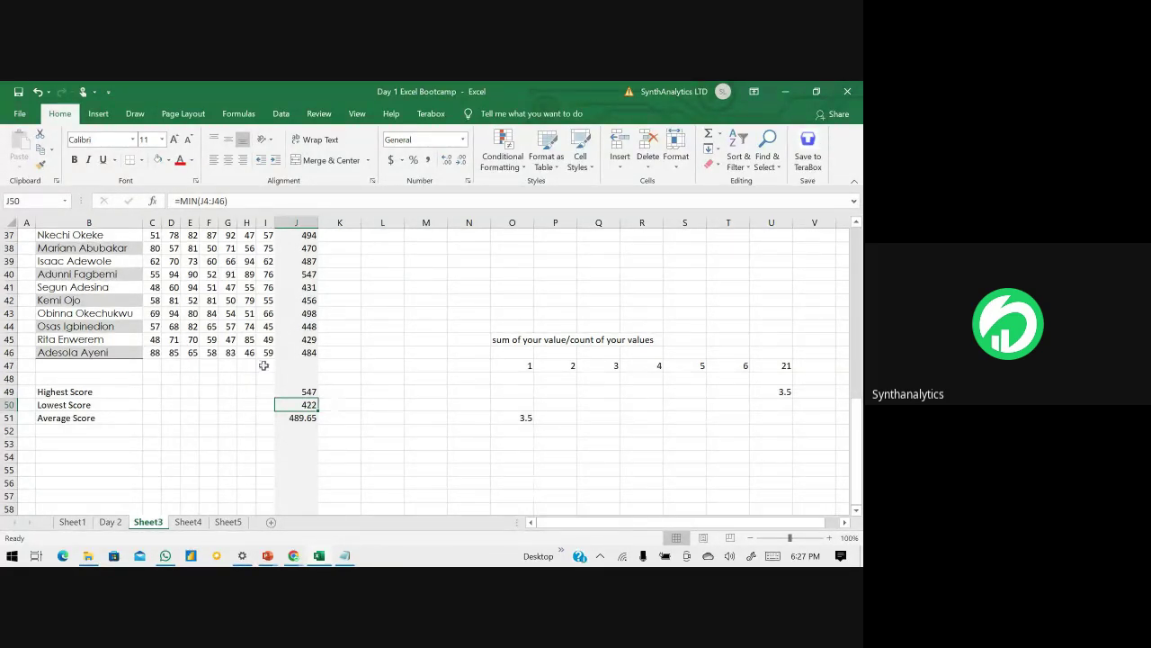
- Select the student totals J4:J47 and set up an Equal To highlighting rule that compares them with the highest score in J49
scroll(260, 371, "up", 9)
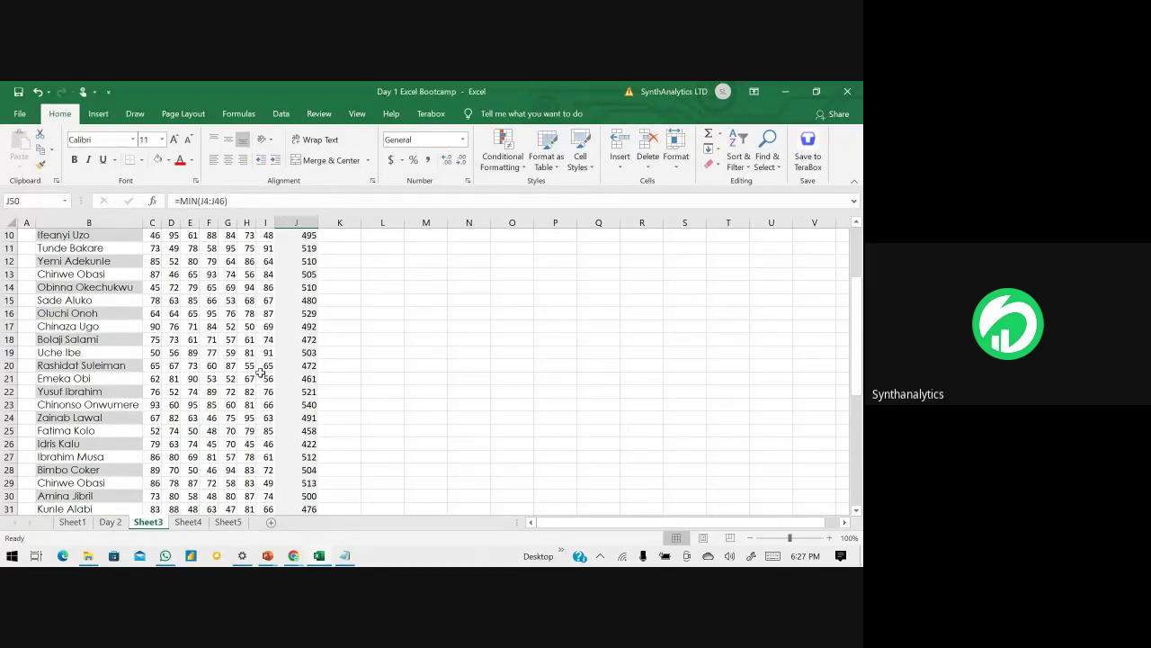
scroll(304, 297, "up", 3)
left_click(302, 345)
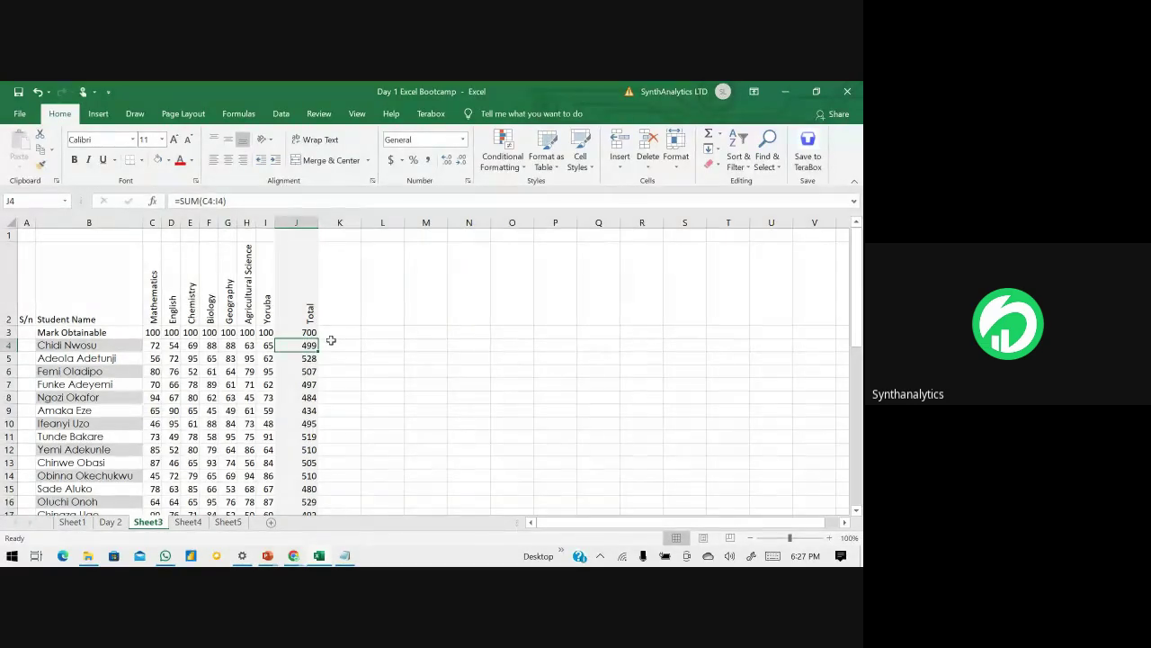
key("ctrl+shift+Down")
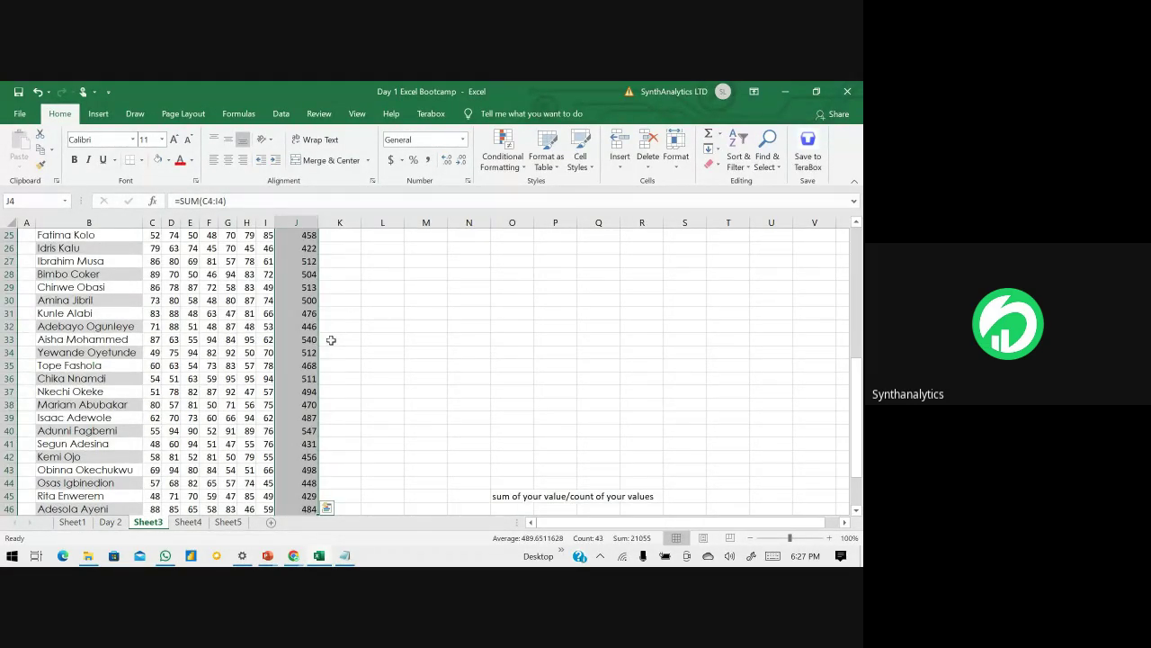
scroll(331, 339, "up", 8)
left_click(297, 345)
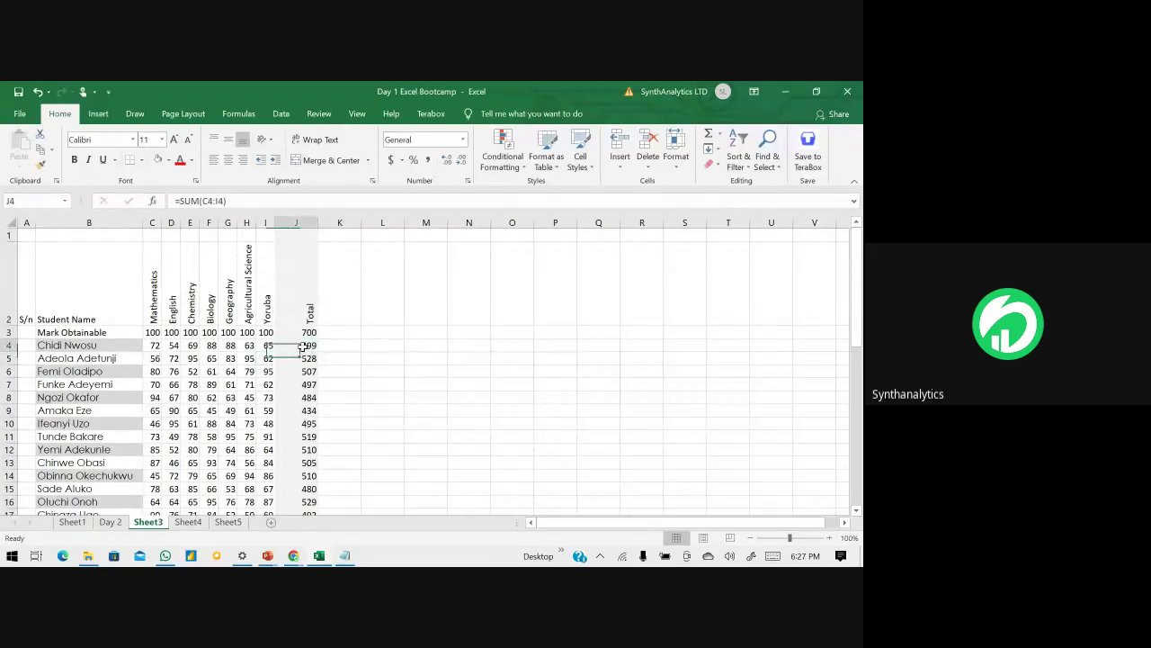
left_click_drag(297, 384, 297, 483)
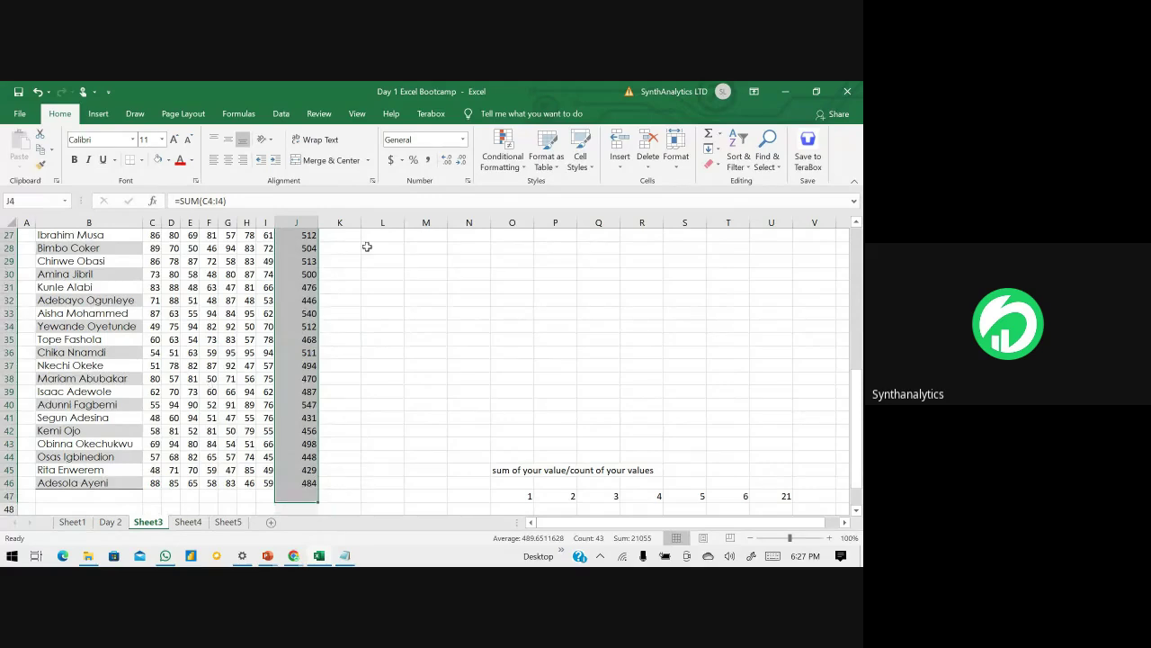
left_click(518, 160)
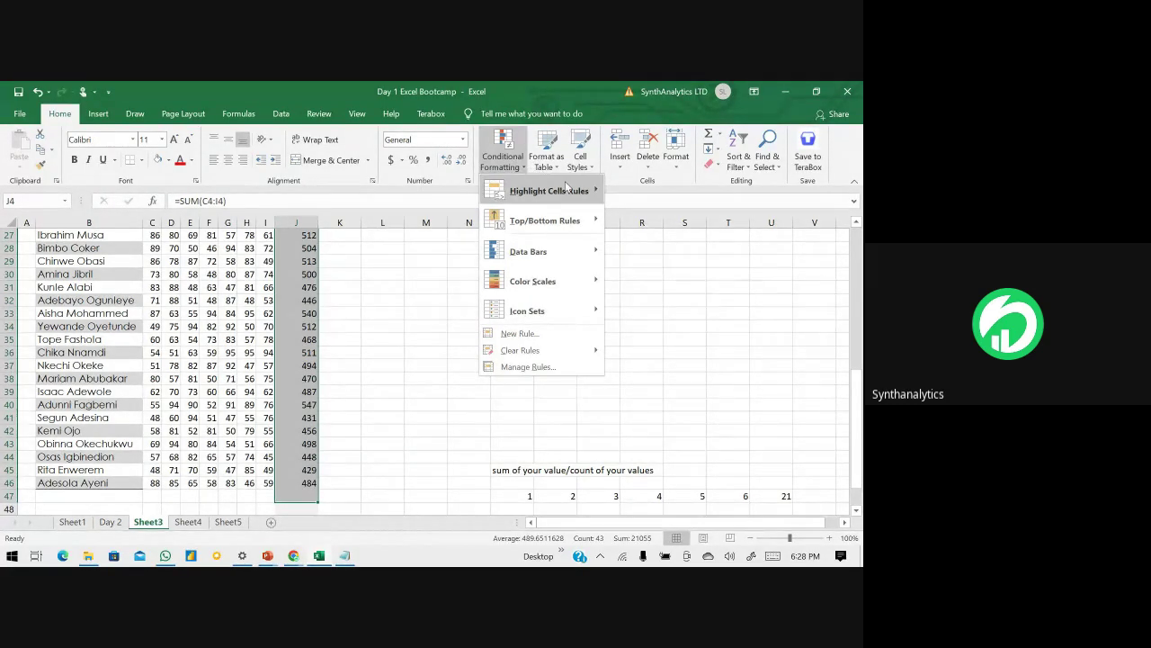
mouse_move(581, 183)
left_click(642, 283)
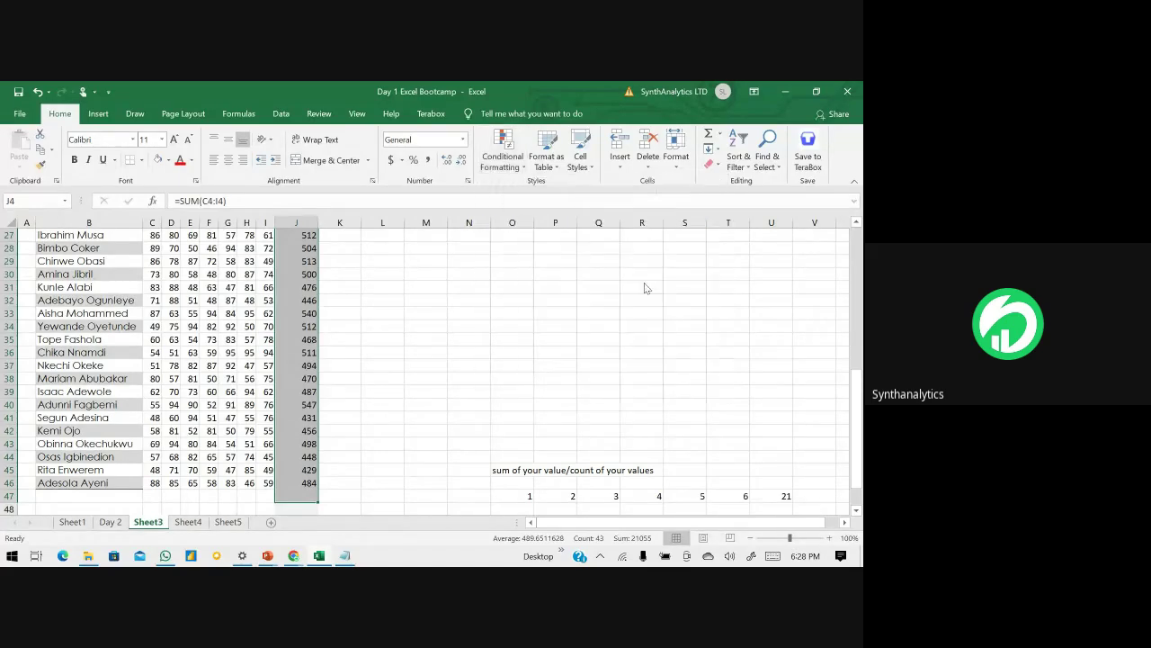
scroll(298, 398, "down", 7)
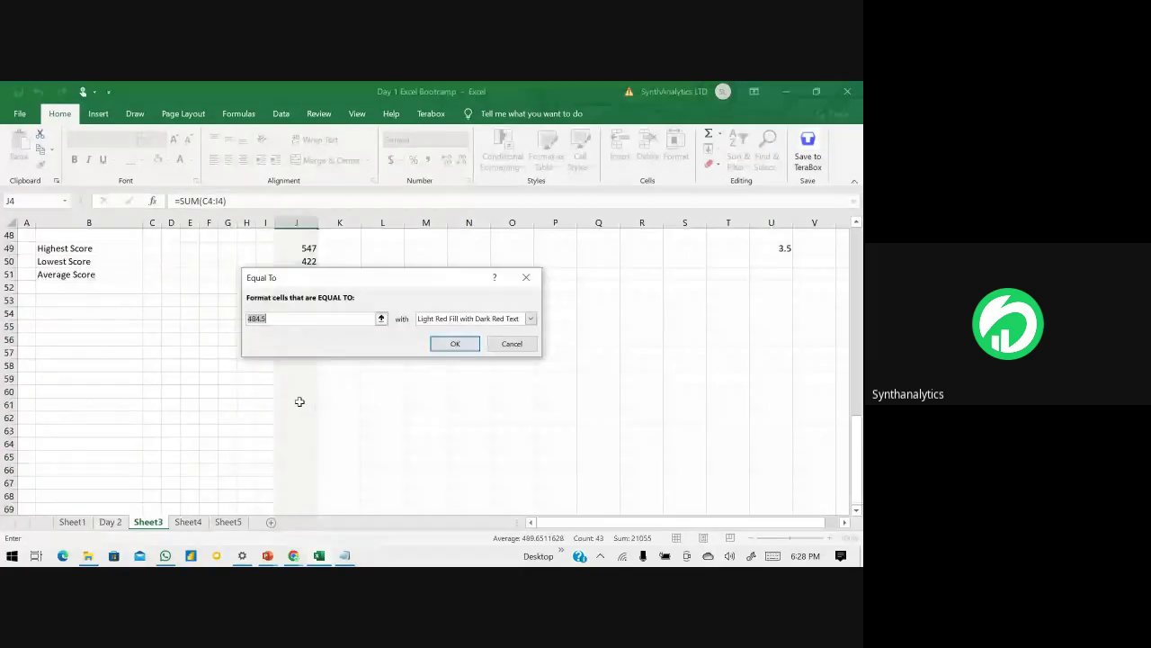
scroll(300, 408, "up", 4)
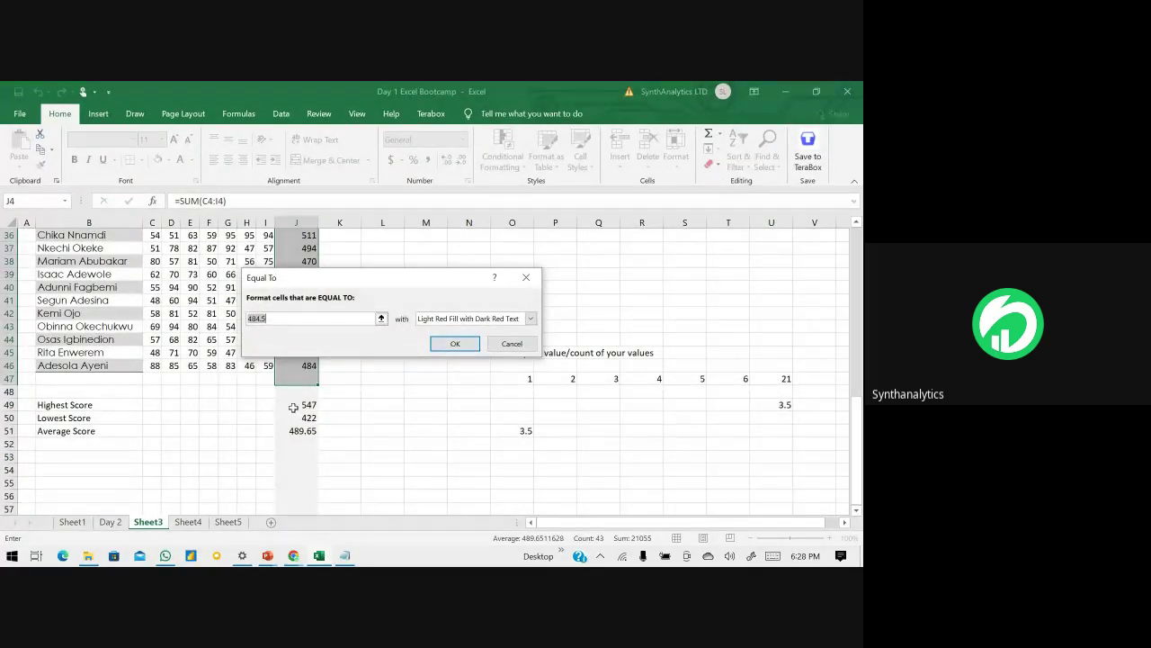
left_click(294, 407)
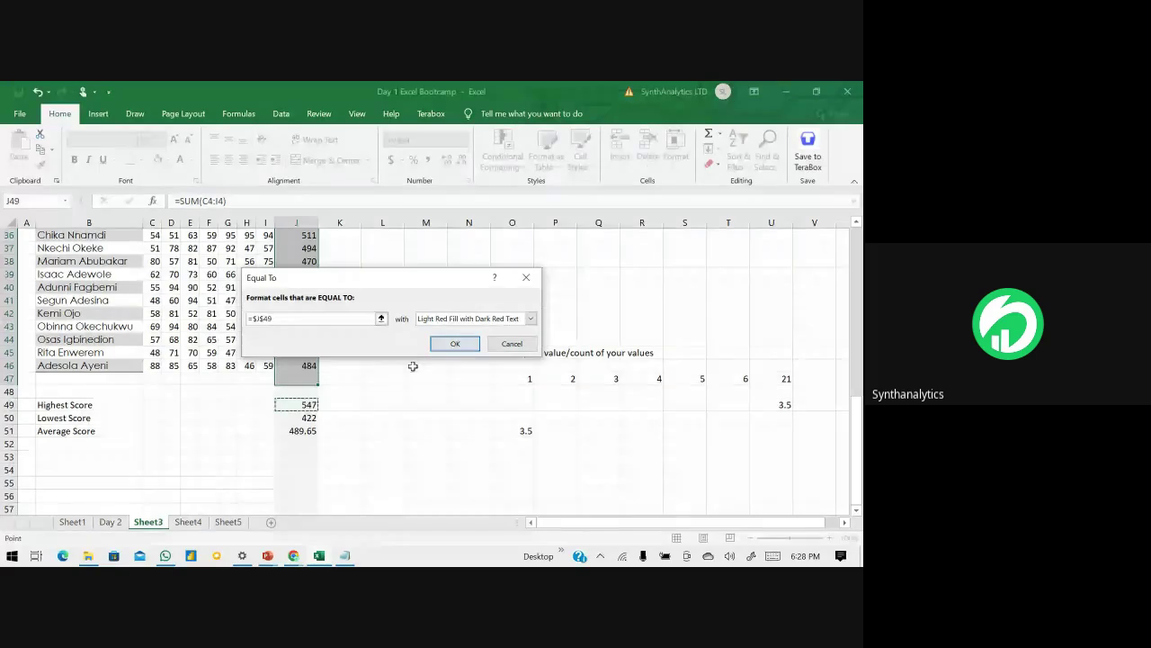
- Set the highest-score rule's format to Green Fill with Dark Green Text and apply it
left_click(530, 318)
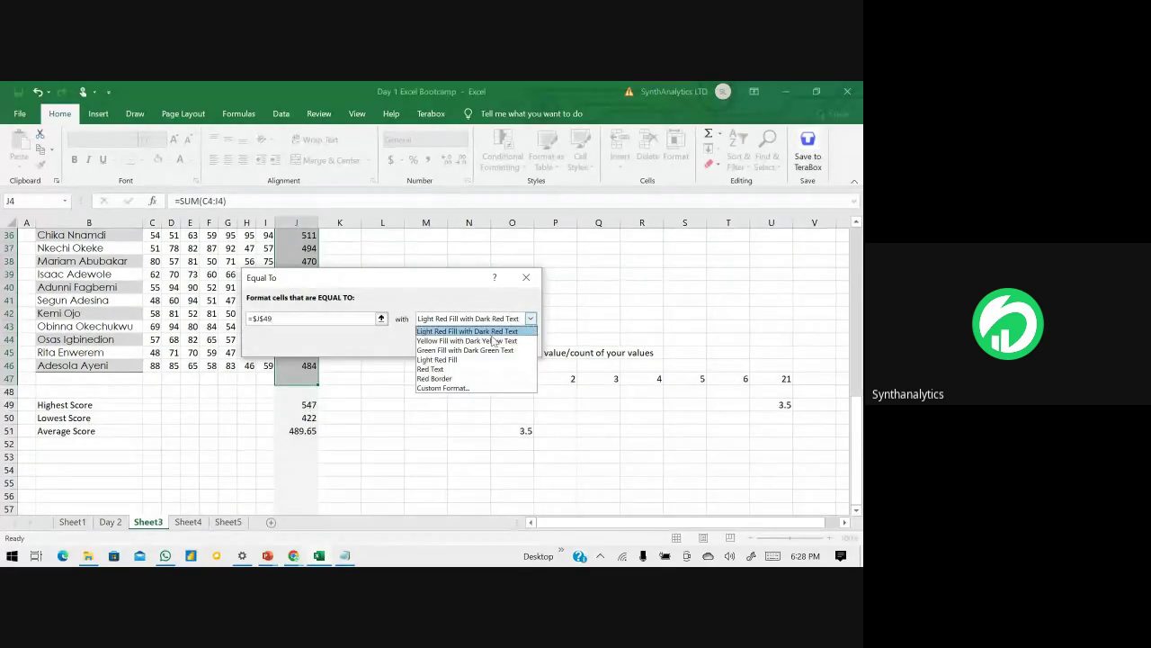
left_click(465, 350)
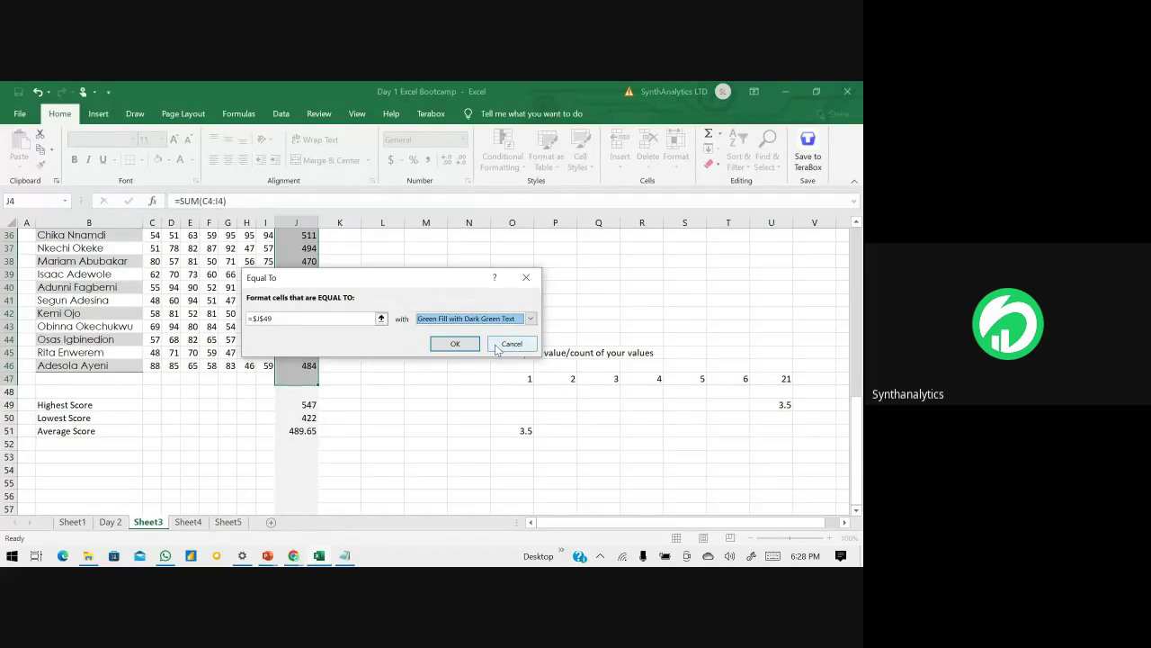
left_click(463, 351)
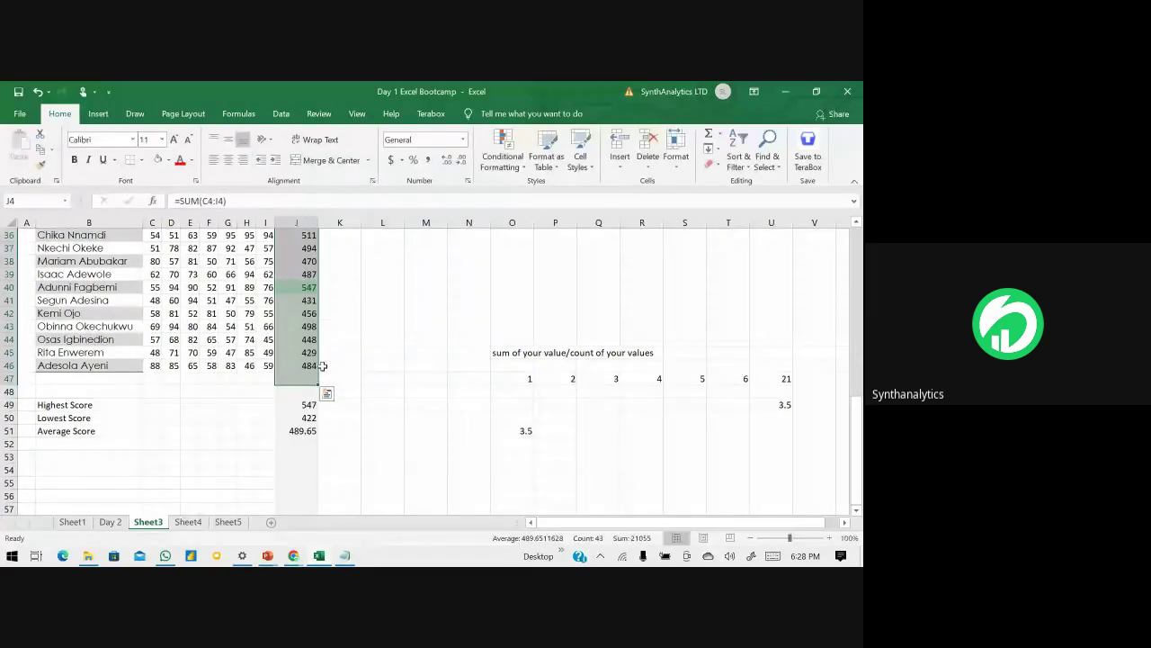
- Look through the Total column to find the student whose total is highlighted as the highest score
scroll(316, 335, "up", 8)
scroll(316, 336, "up", 4)
left_click(308, 397)
scroll(305, 338, "down", 3)
scroll(305, 335, "down", 8)
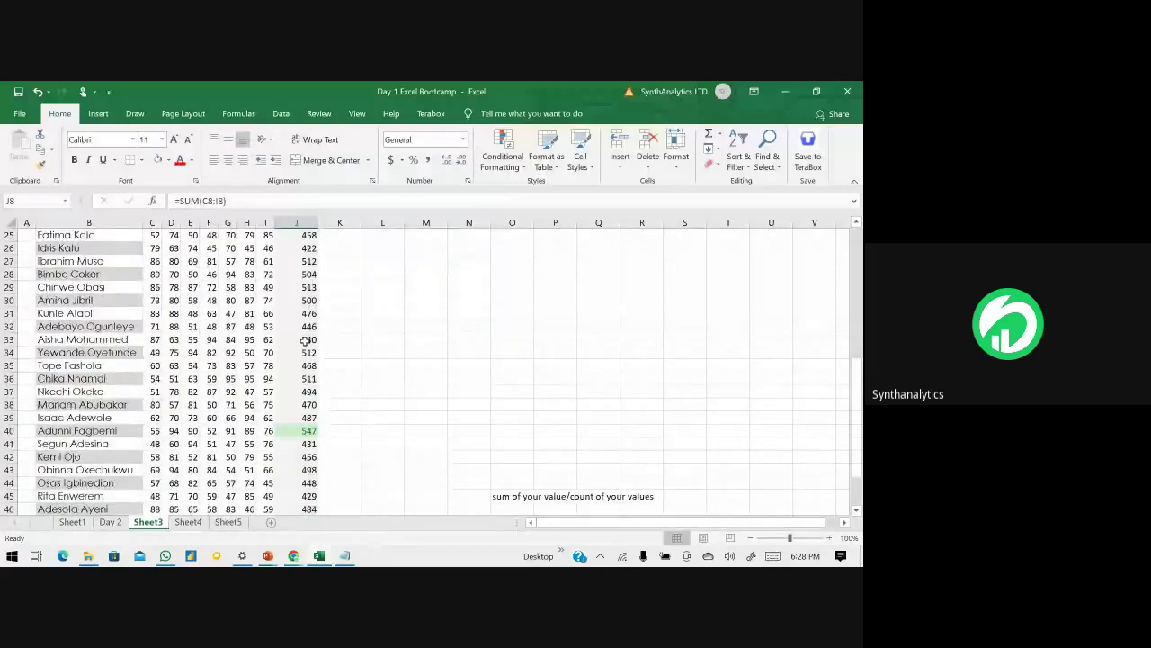
left_click(306, 313)
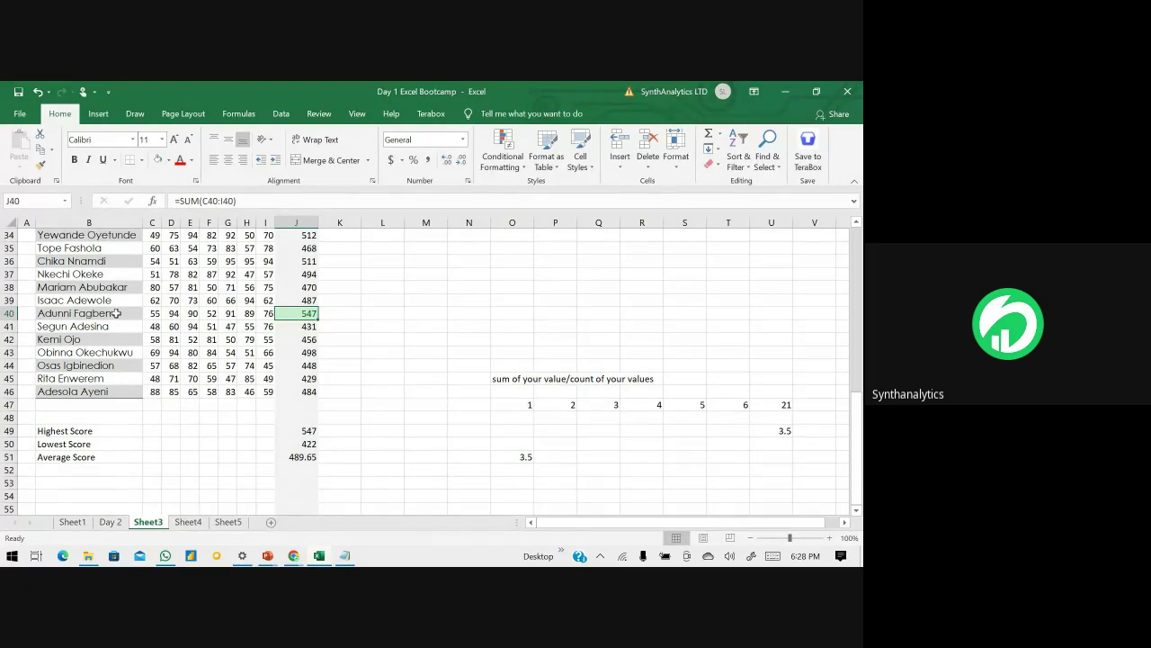
- Highlight the student totals J4:J46 that equal the lowest score in J50 with Light Red Fill with Dark Red Text
scroll(116, 312, "up", 11)
left_click(294, 346)
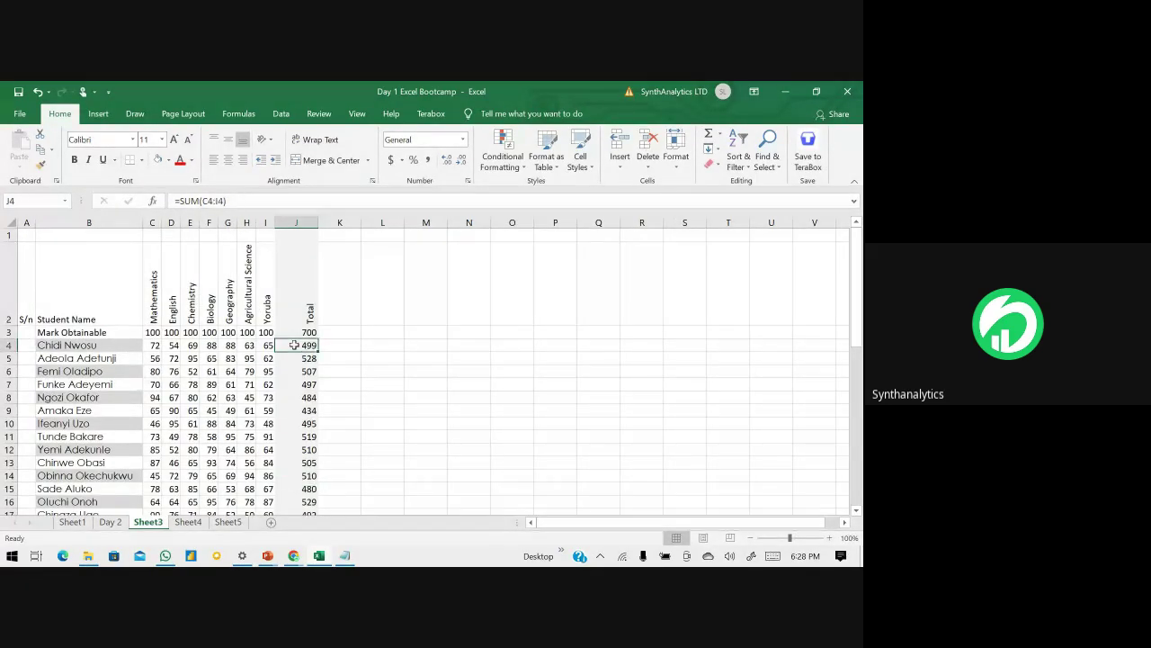
key("ctrl+shift+Down")
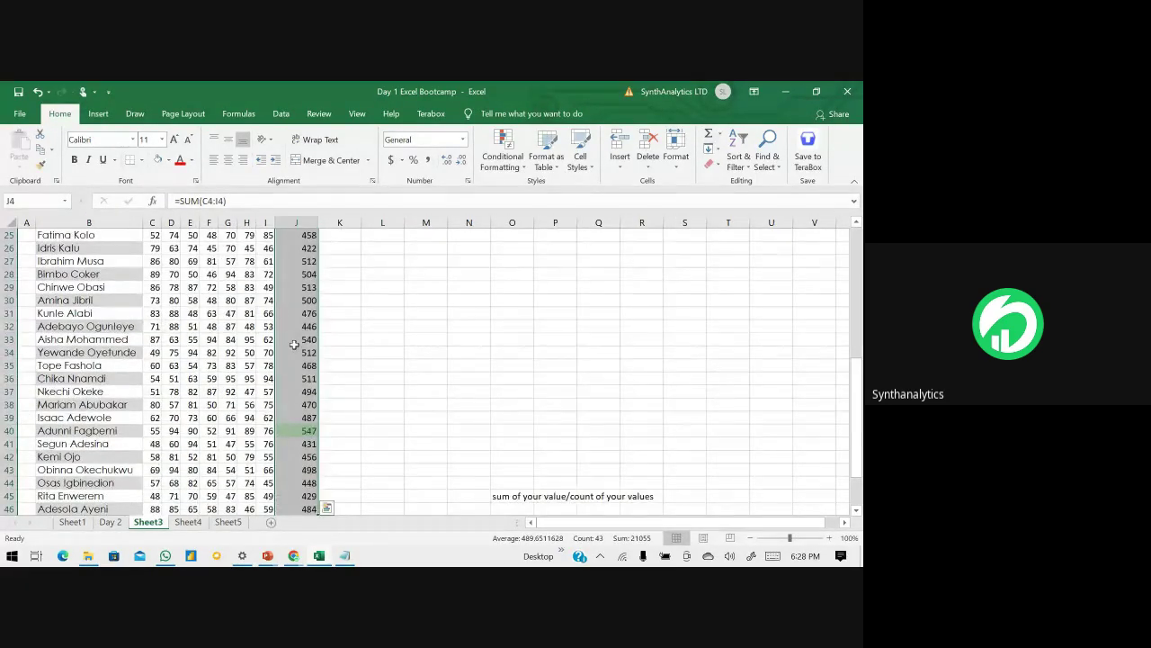
scroll(373, 260, "up", 4)
left_click(502, 153)
mouse_move(567, 185)
left_click(655, 281)
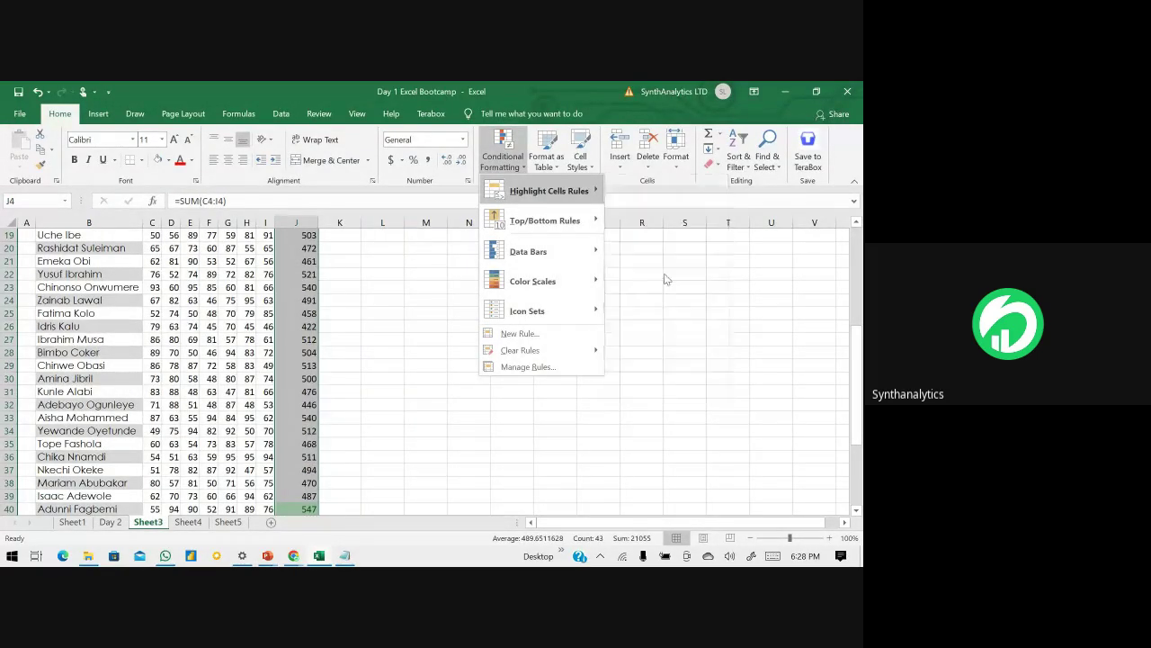
scroll(269, 381, "down", 7)
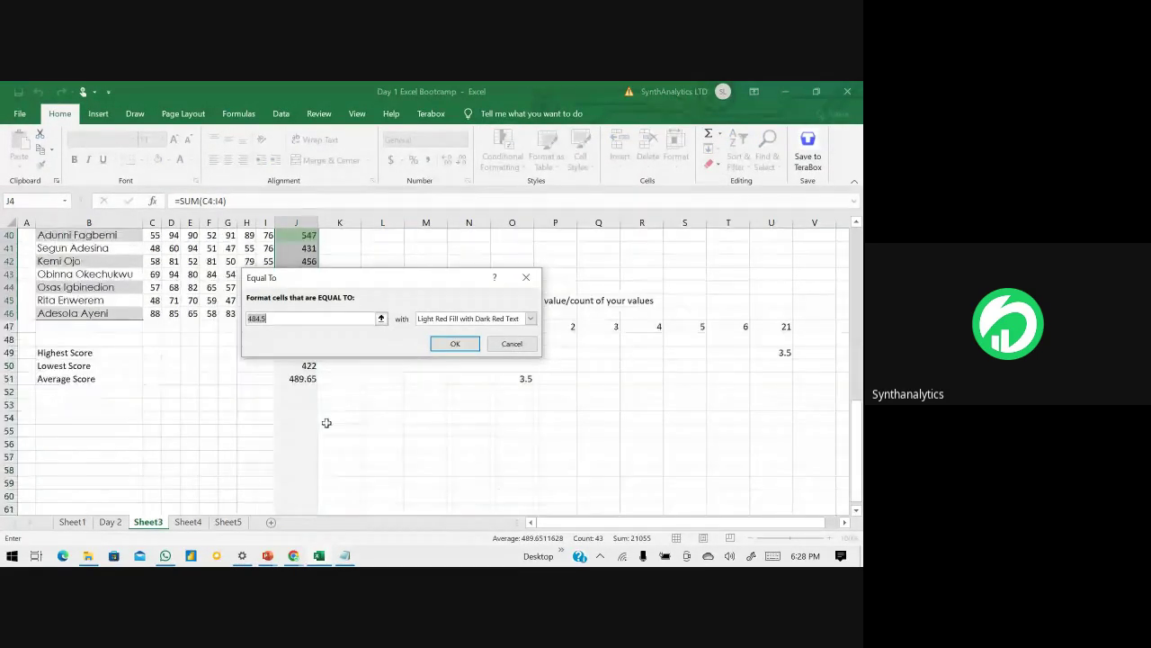
scroll(297, 370, "up", 1)
left_click(297, 405)
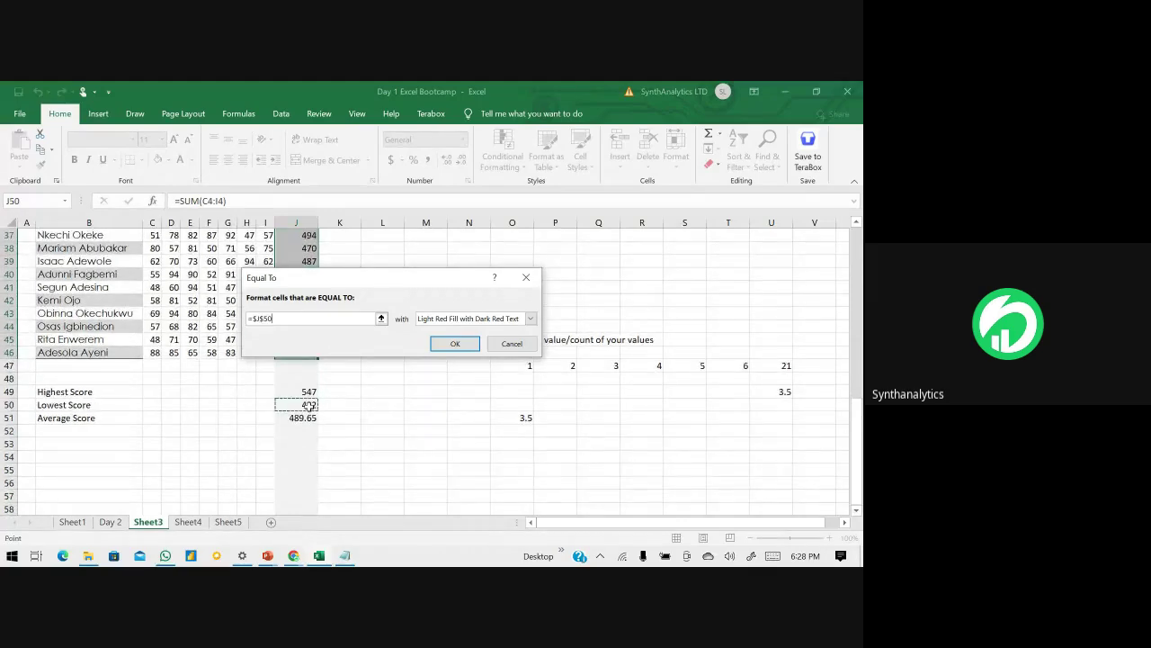
left_click(455, 343)
left_click(364, 344)
- Look through the Total column to find the student whose total is highlighted as the lowest score
scroll(328, 375, "up", 8)
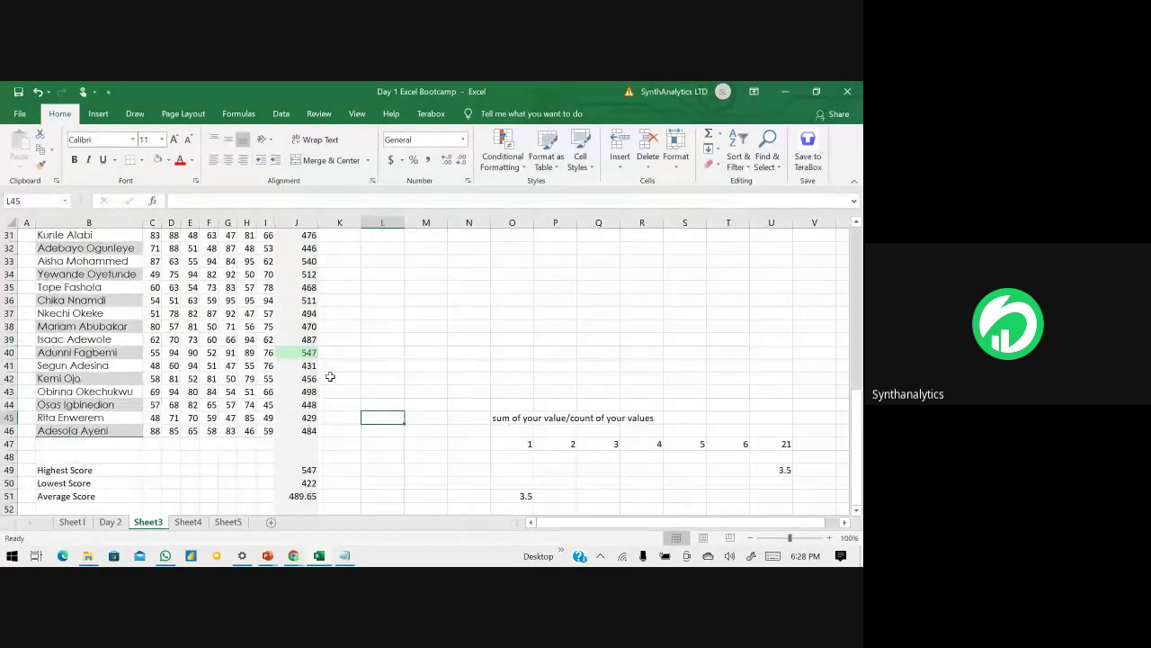
left_click(299, 404)
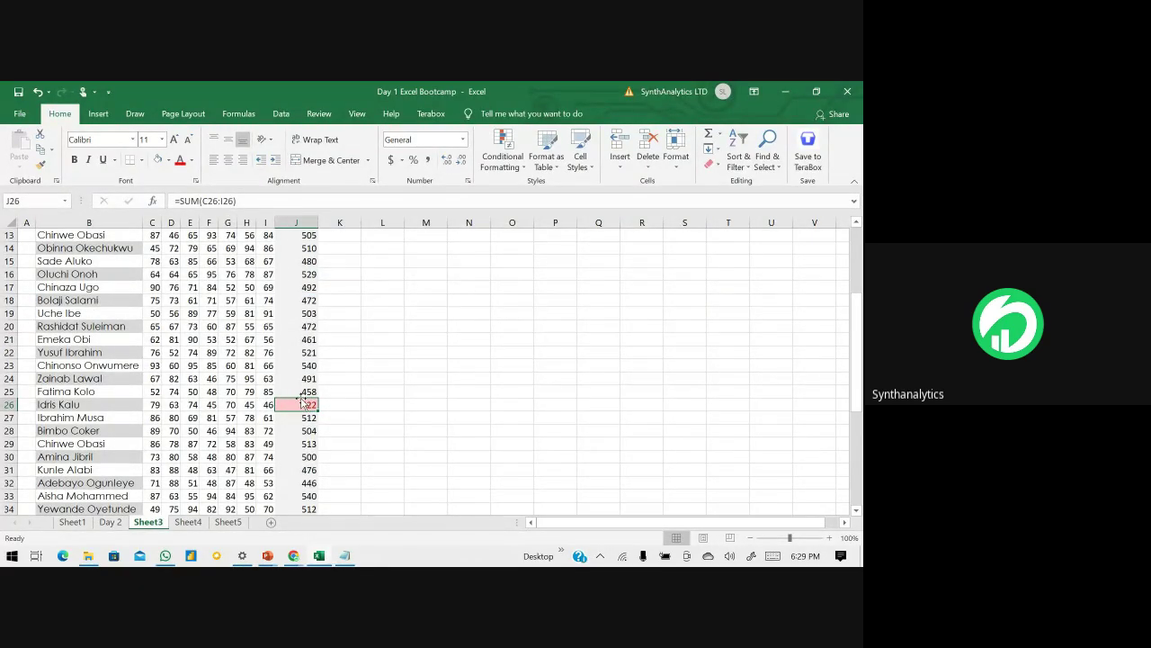
scroll(299, 402, "up", 4)
scroll(300, 389, "down", 3)
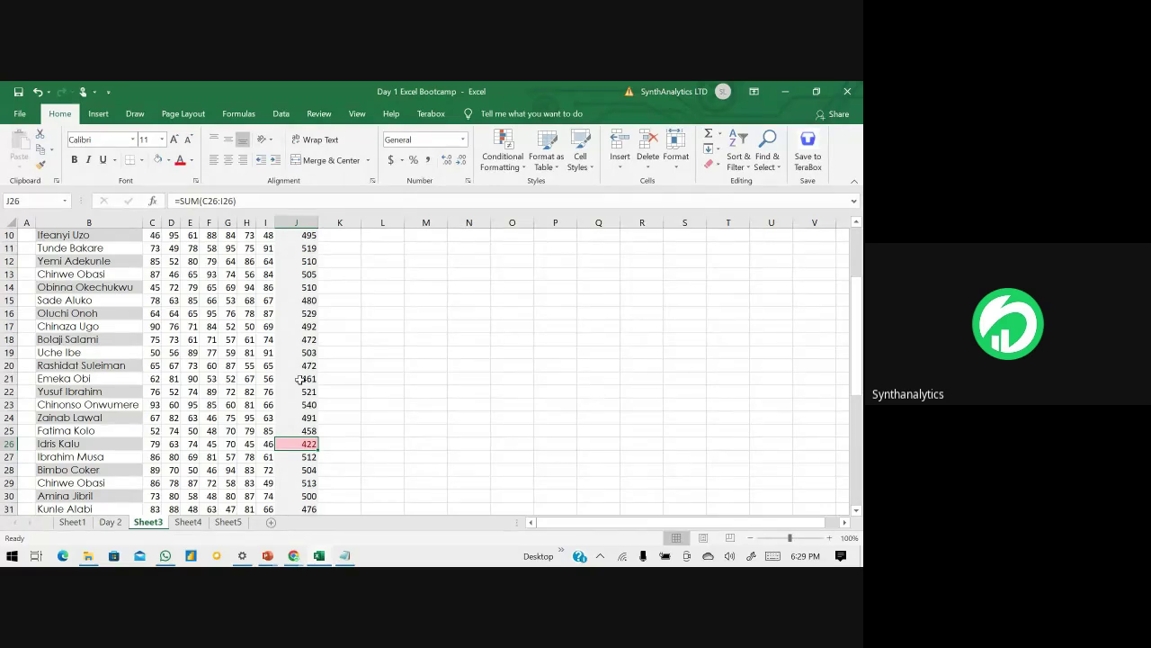
scroll(321, 332, "up", 3)
scroll(301, 346, "down", 4)
scroll(301, 346, "down", 5)
scroll(289, 364, "up", 4)
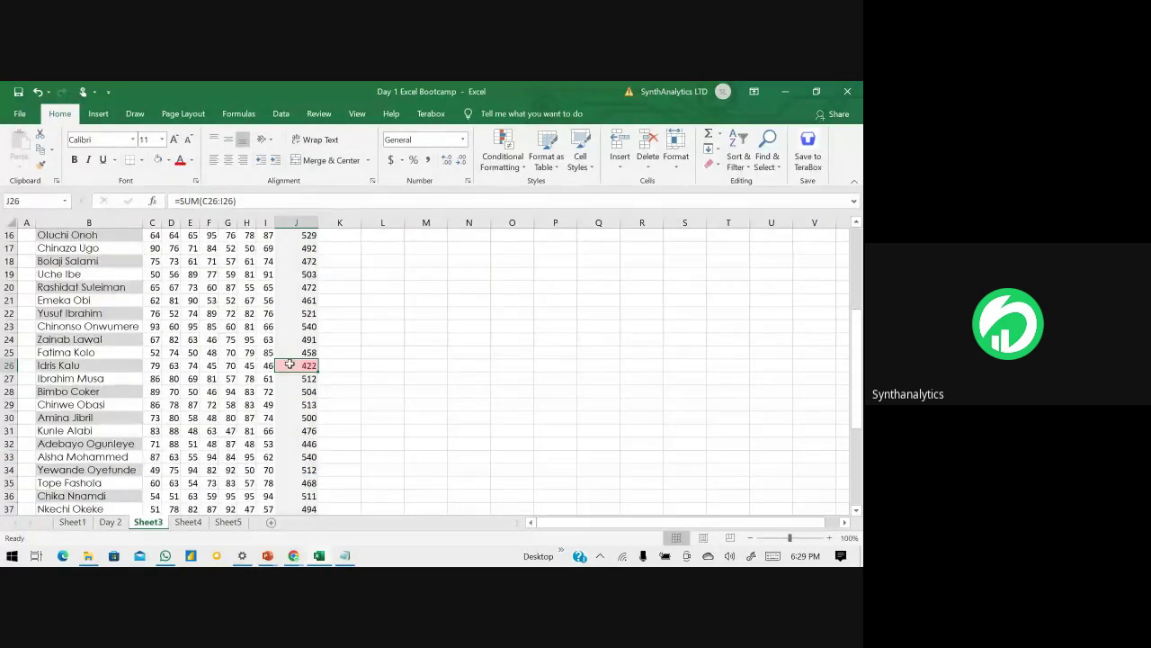
- Apply a Top 10% conditional formatting rule to the student totals J4:J46 with Green Fill with Dark Green Text
scroll(290, 365, "up", 5)
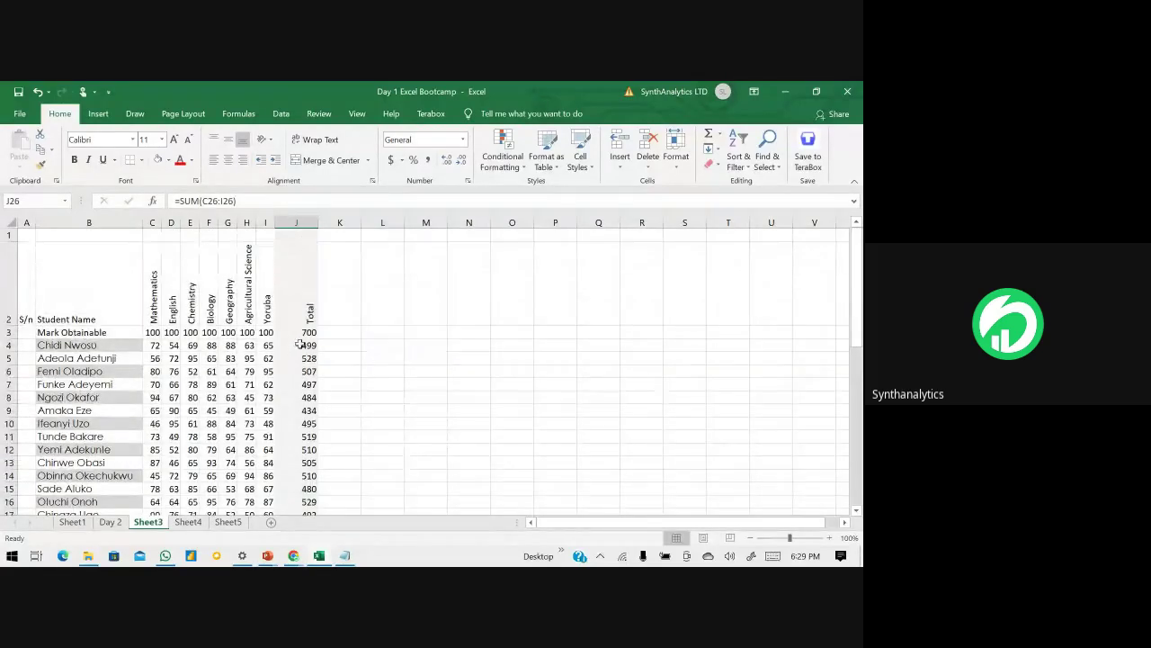
left_click(301, 345)
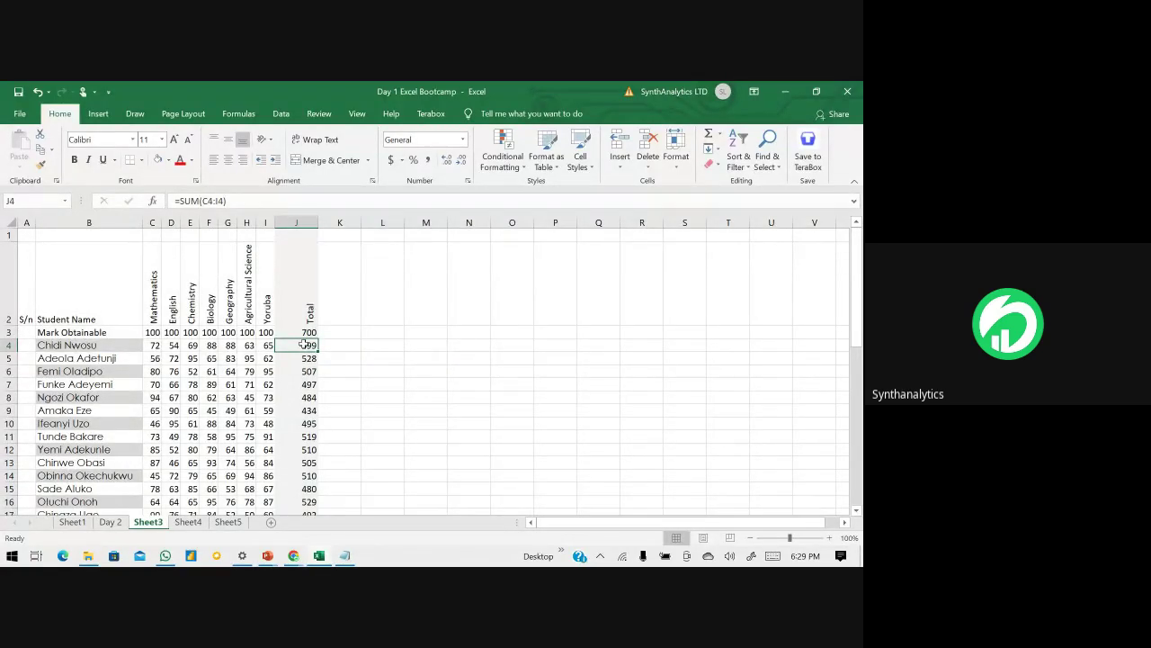
key("ctrl+shift+Down")
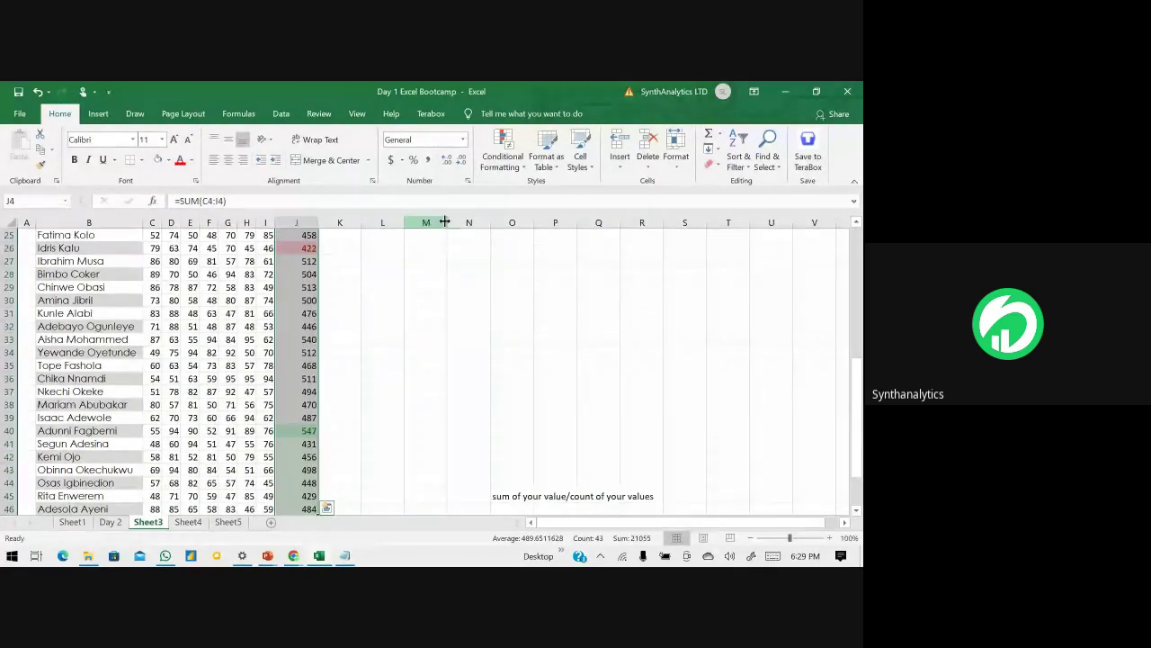
left_click(508, 168)
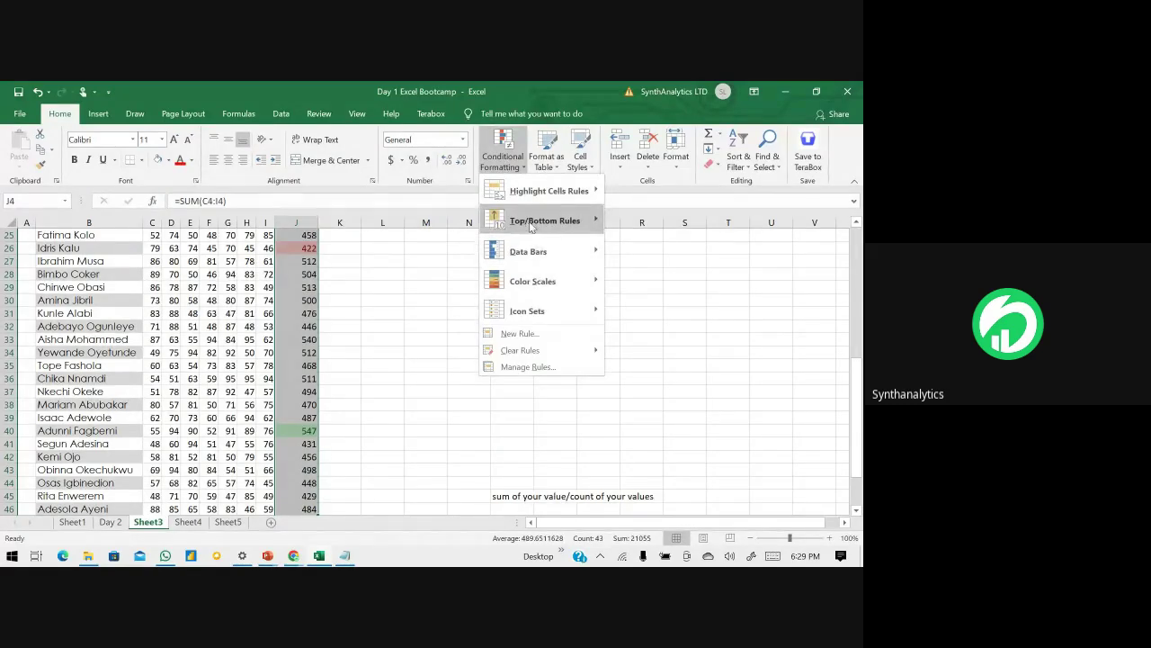
mouse_move(548, 225)
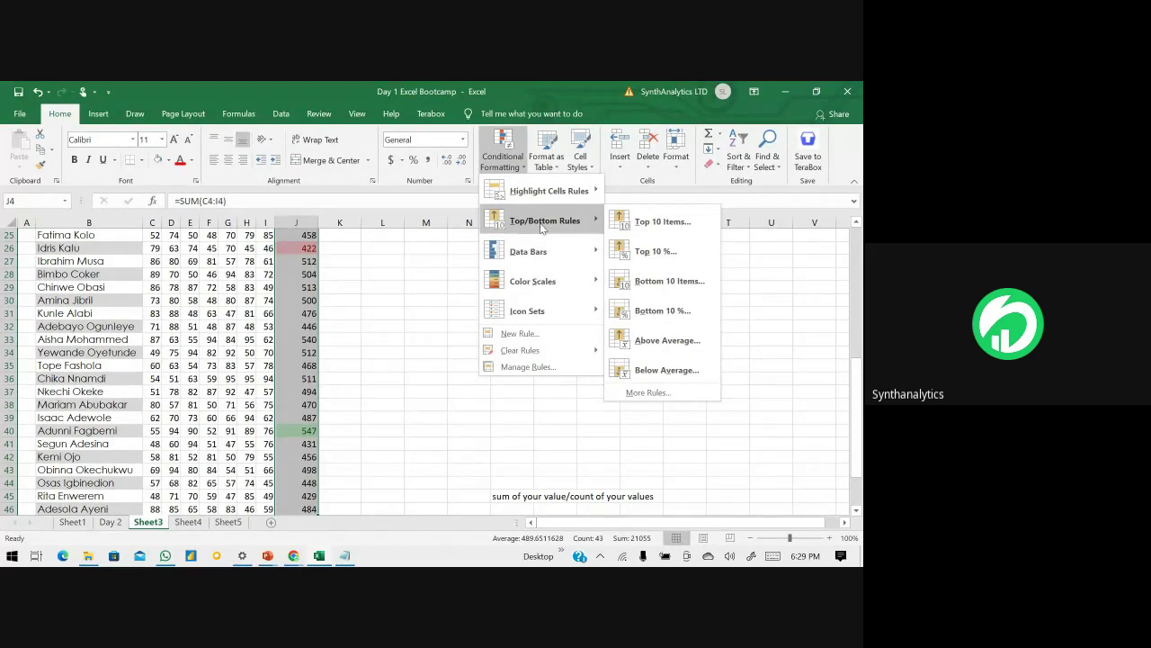
mouse_move(540, 191)
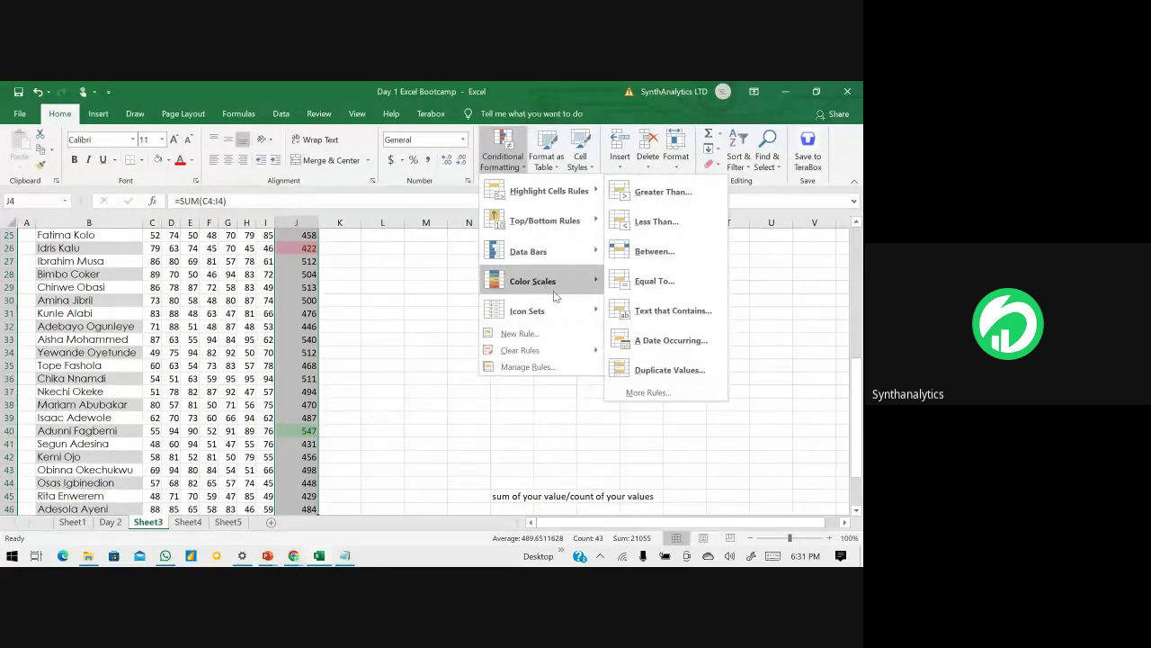
mouse_move(496, 284)
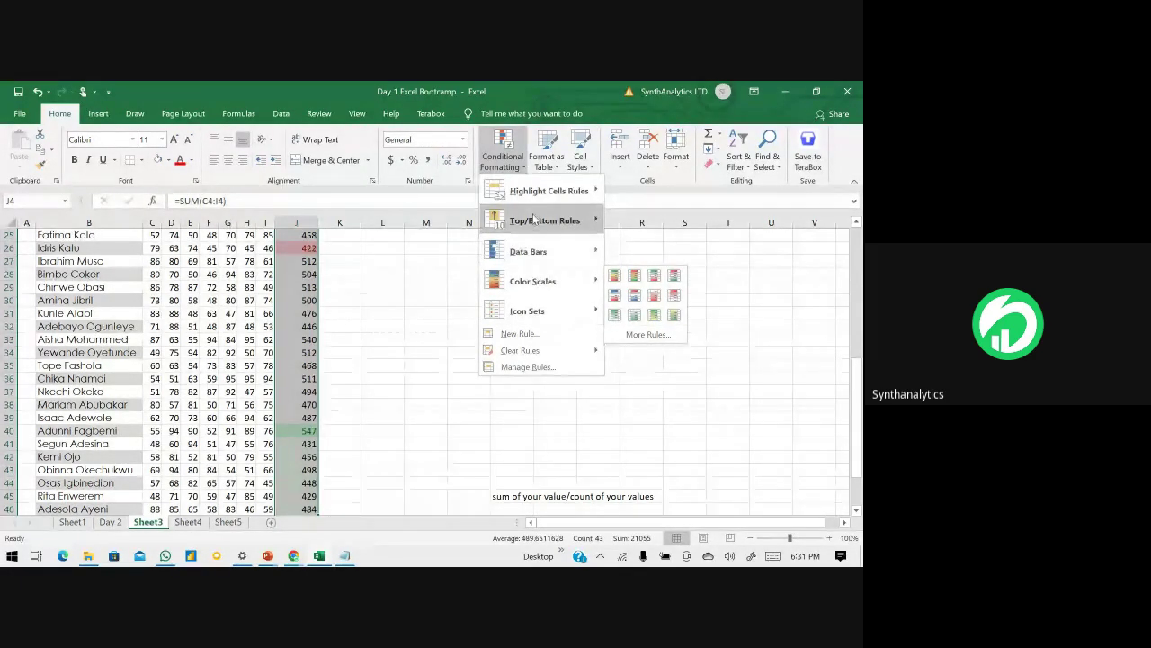
mouse_move(536, 221)
left_click(662, 250)
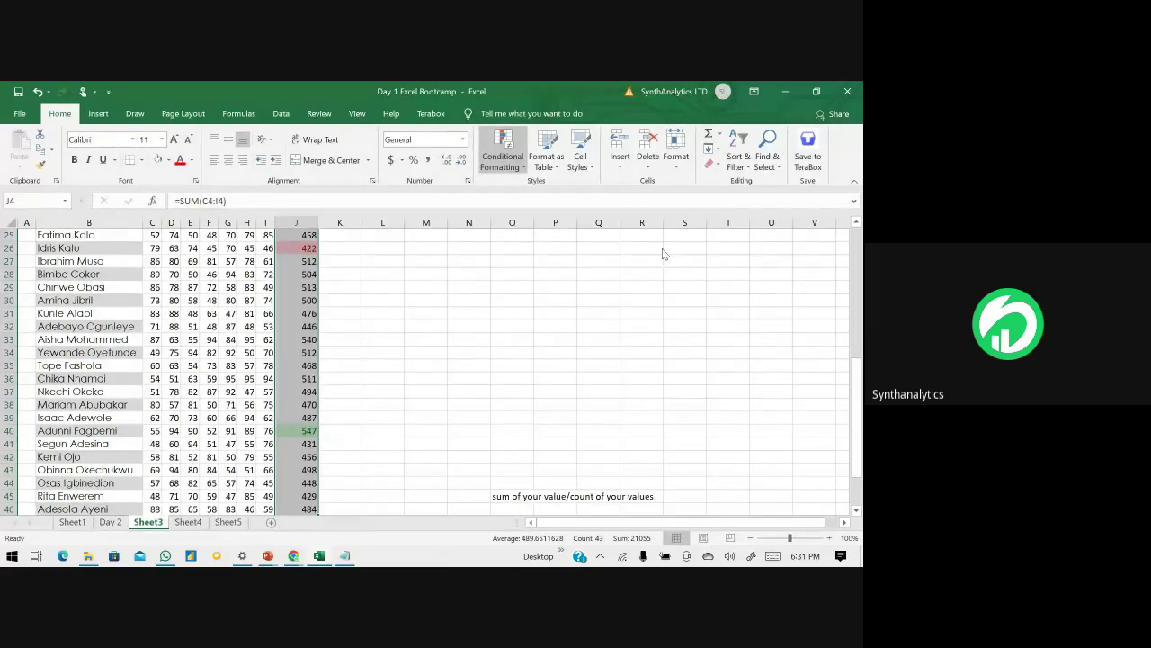
left_click(478, 304)
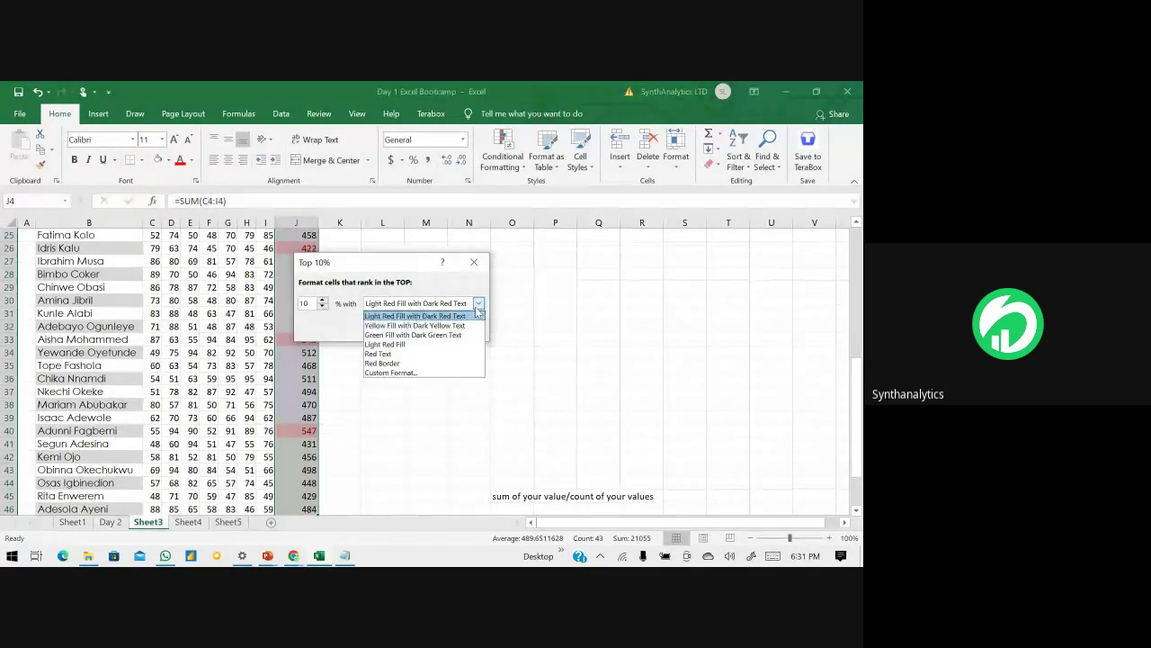
left_click(396, 335)
left_click(401, 328)
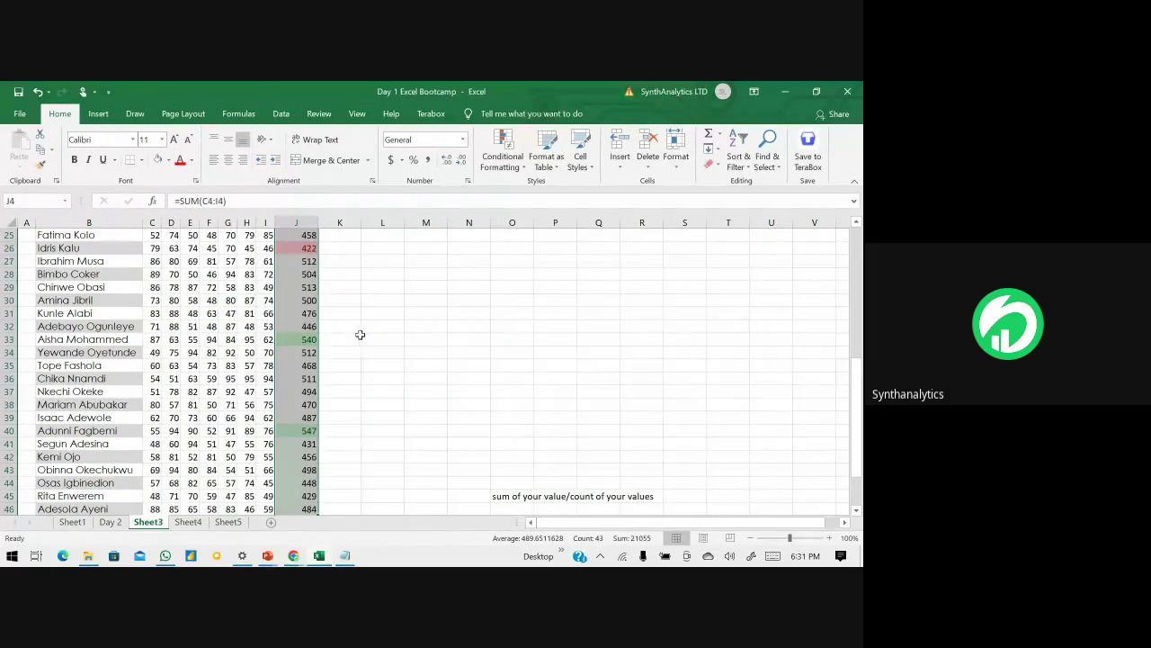
- Look through the Total column to see which totals the Top 10% rule highlights
scroll(357, 333, "up", 4)
scroll(351, 331, "up", 1)
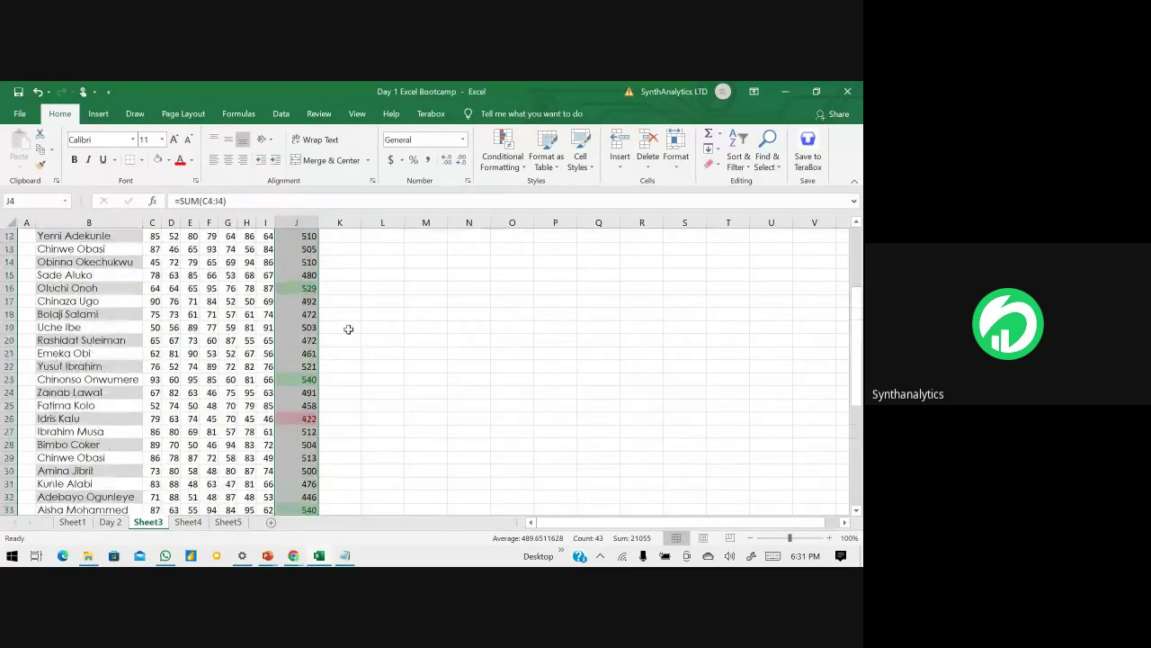
key("Down")
scroll(348, 329, "down", 3)
scroll(306, 407, "down", 7)
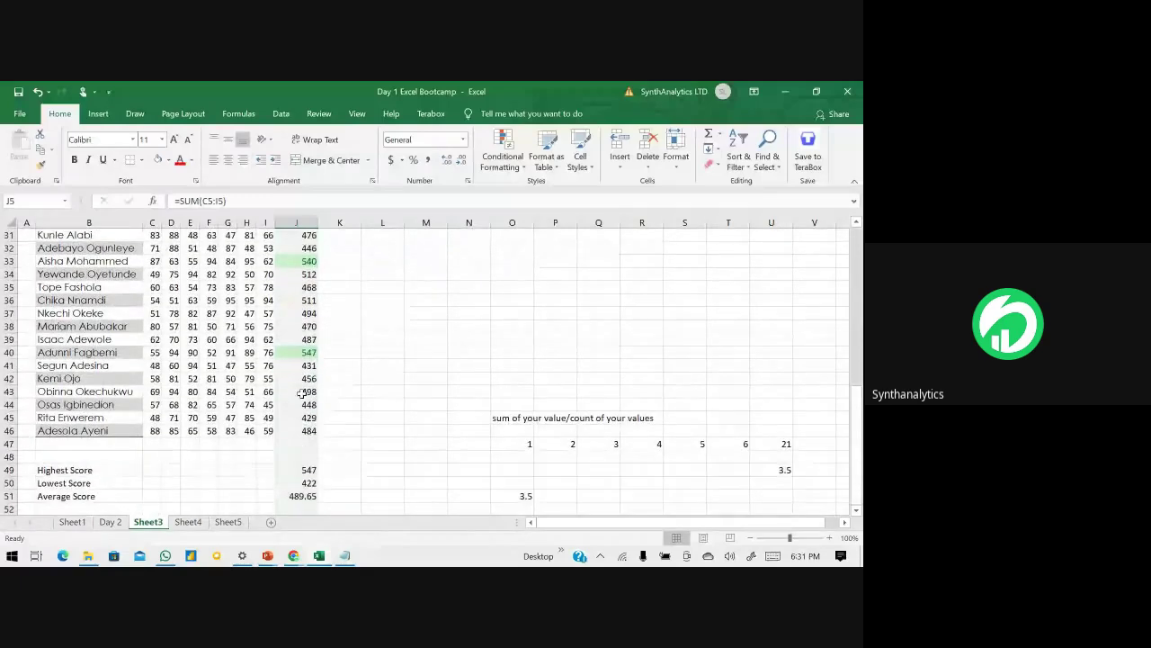
scroll(303, 378, "up", 1)
scroll(302, 361, "down", 1)
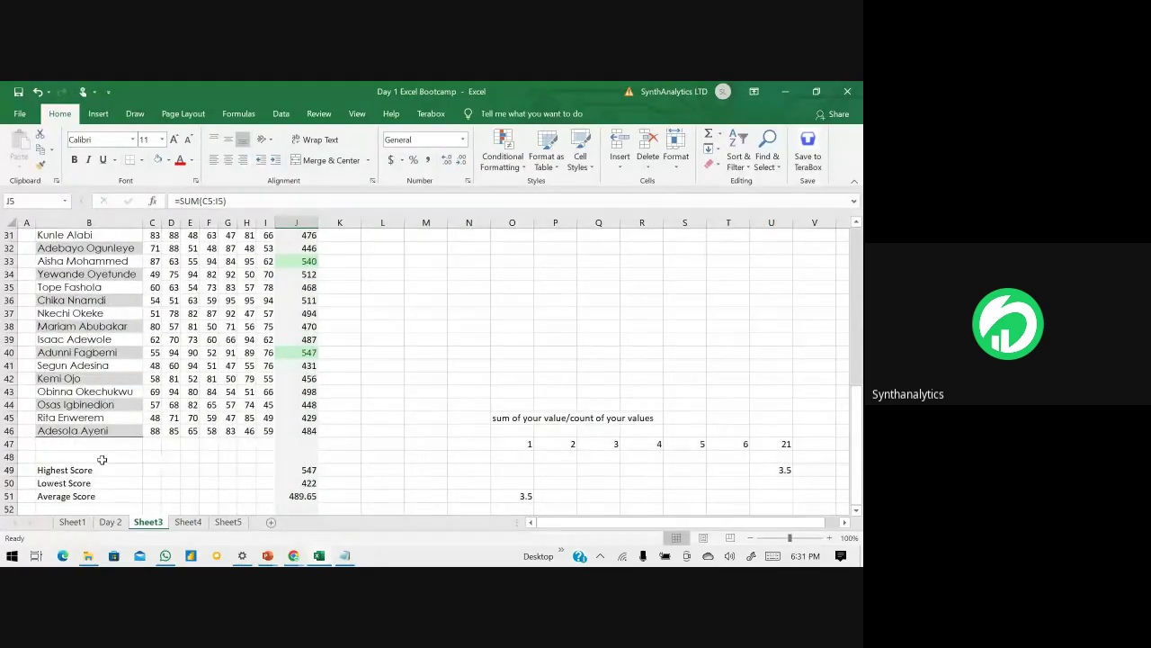
- Select the last student's row 46 and compare the length of the list with the highlighted top totals
left_click(7, 430)
scroll(61, 416, "up", 10)
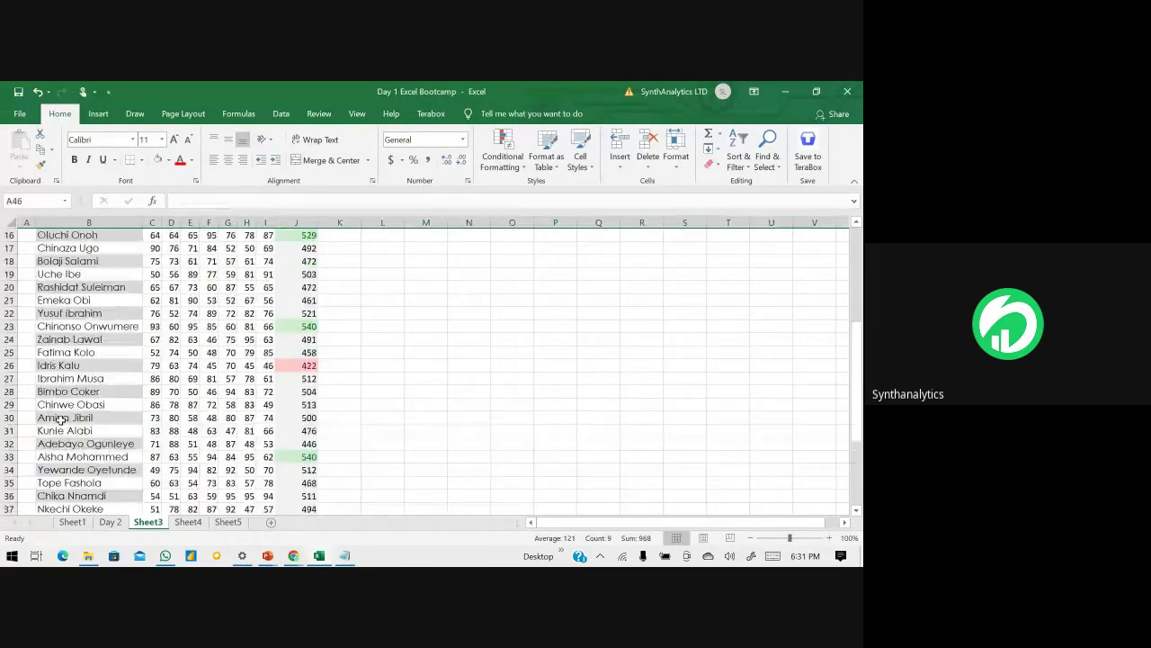
scroll(61, 416, "down", 12)
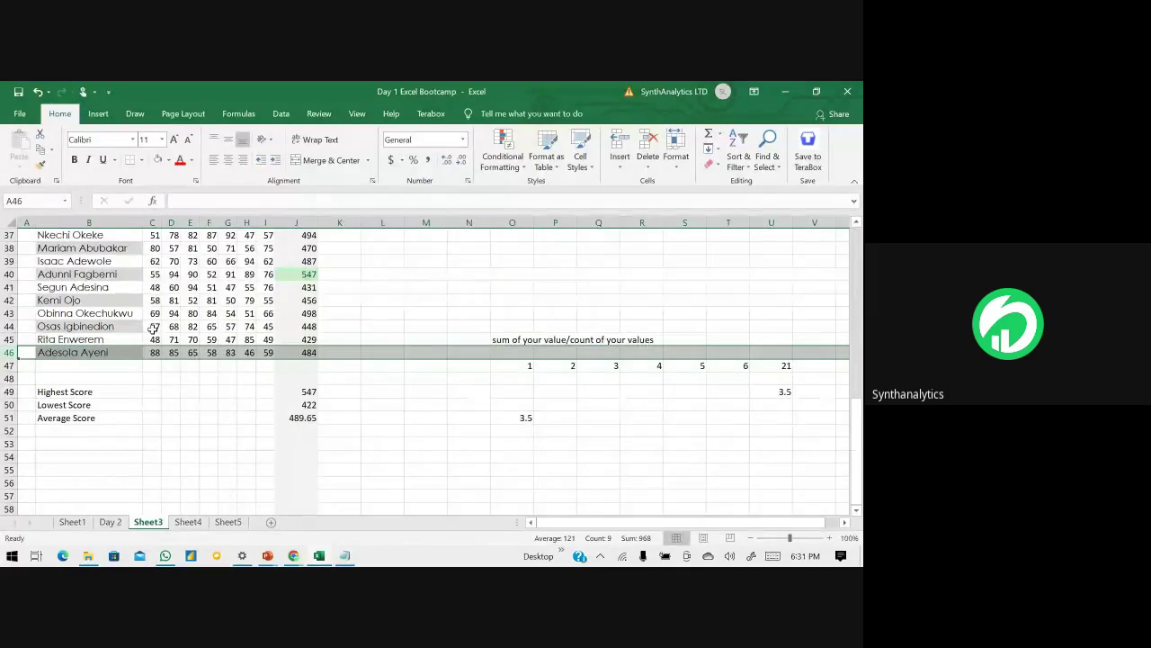
scroll(279, 299, "up", 4)
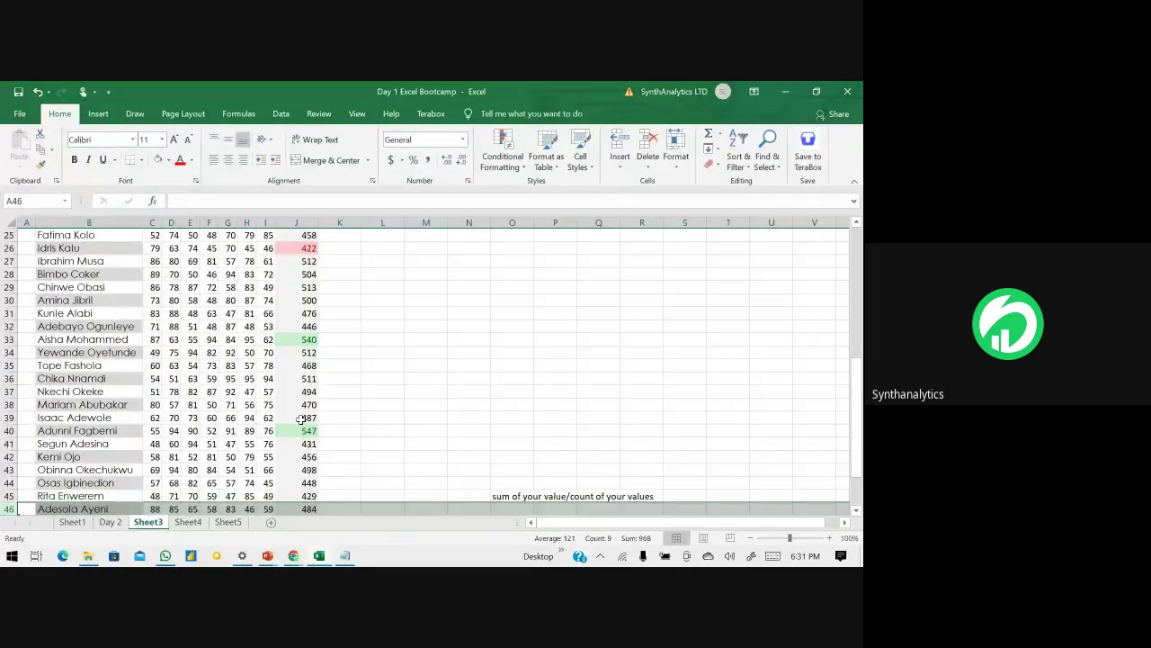
scroll(301, 419, "up", 8)
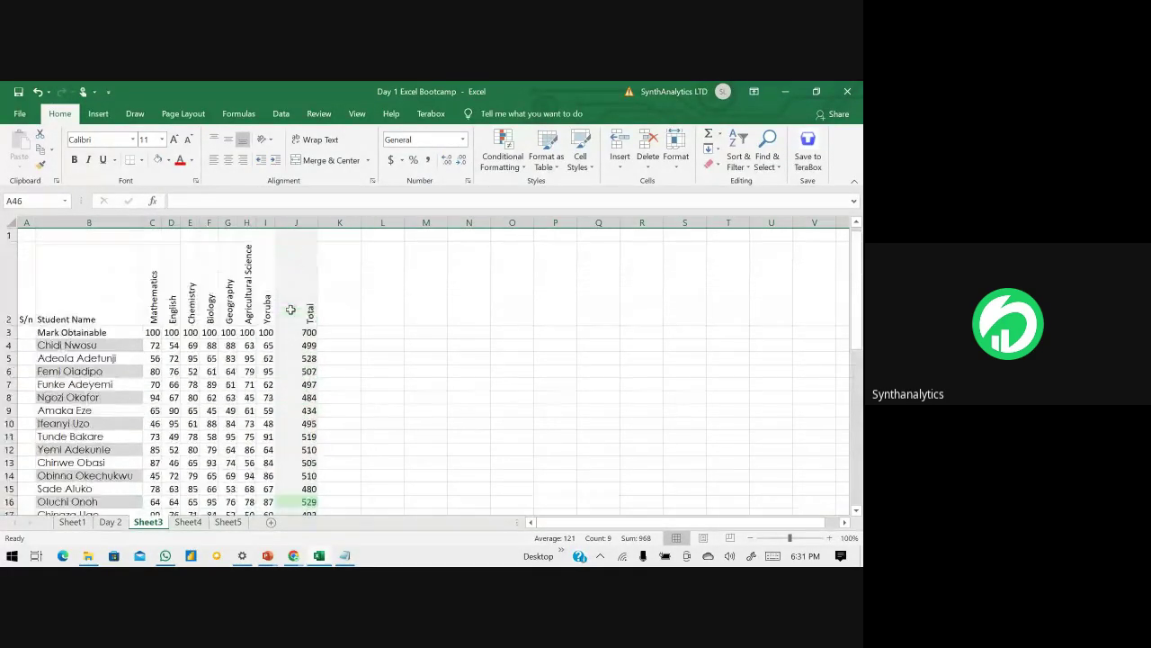
scroll(285, 351, "down", 3)
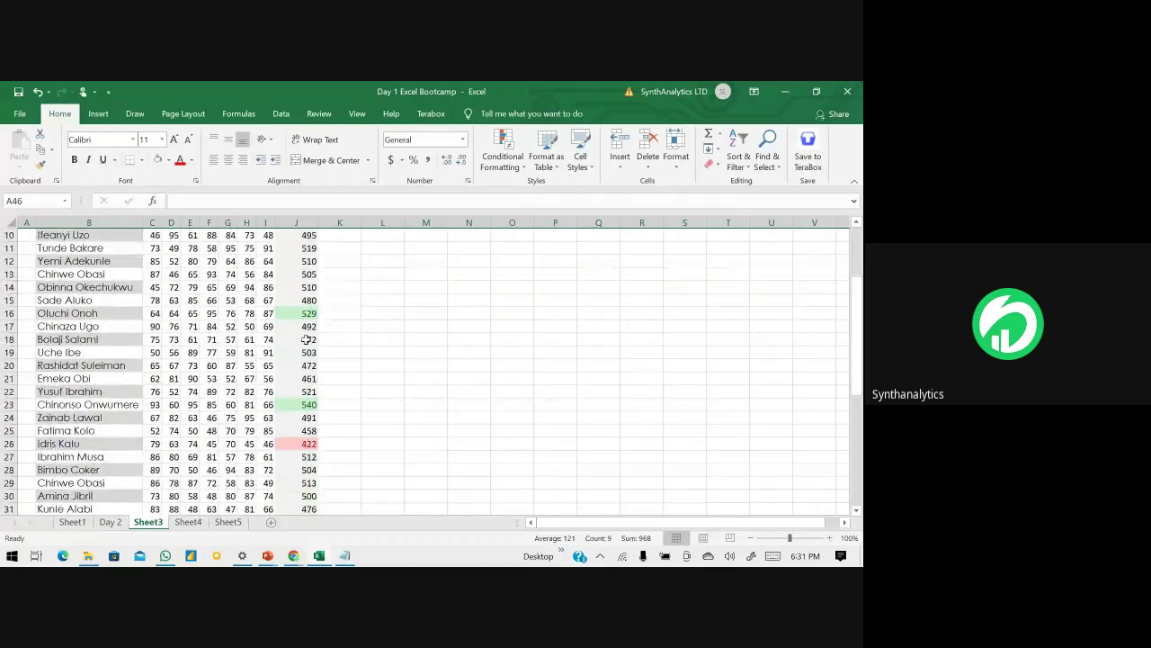
scroll(333, 405, "down", 5)
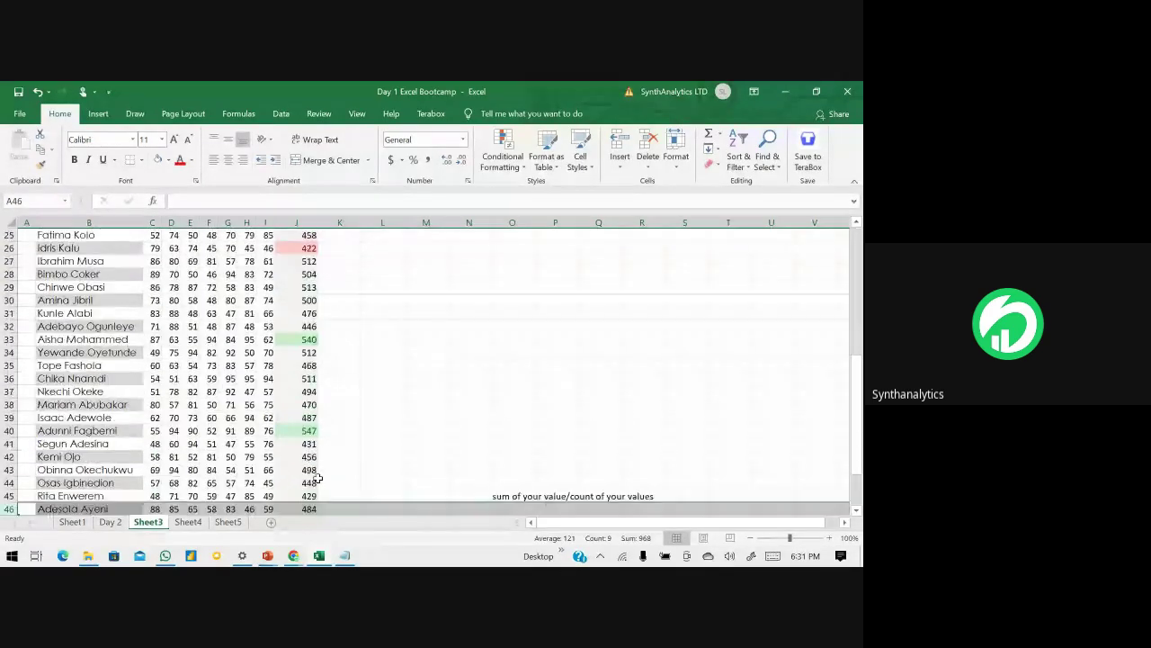
- Examine the highlighted totals in J40 and J16 against the other totals in the Total column
left_click(309, 431)
scroll(313, 440, "down", 2)
scroll(316, 450, "up", 2)
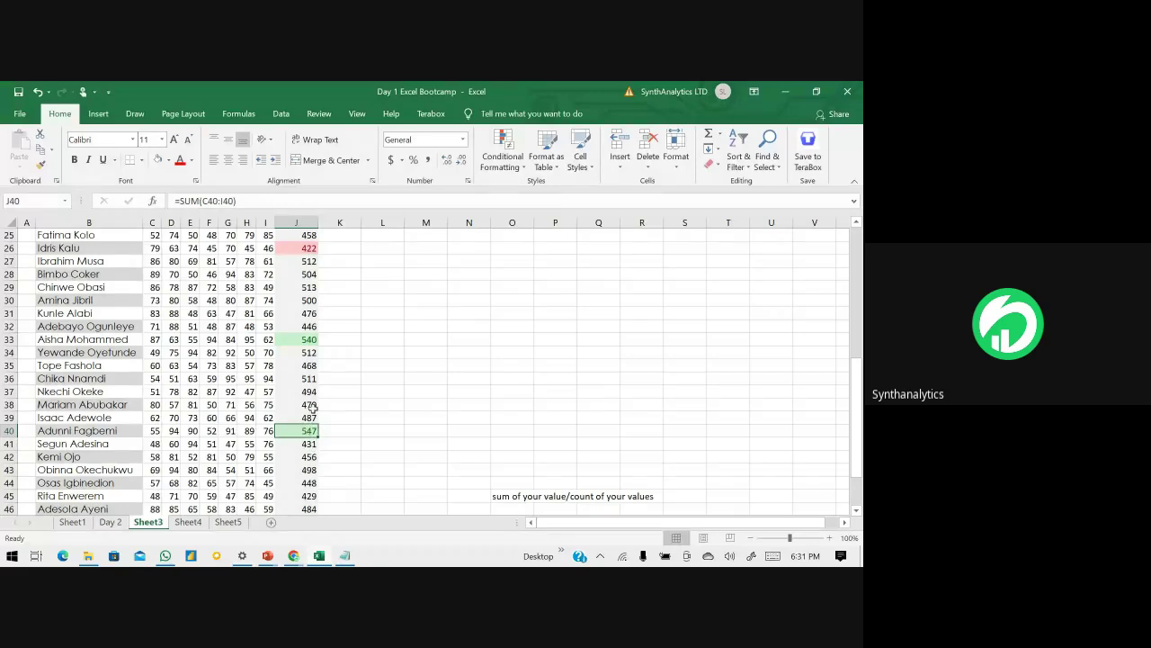
scroll(310, 406, "up", 4)
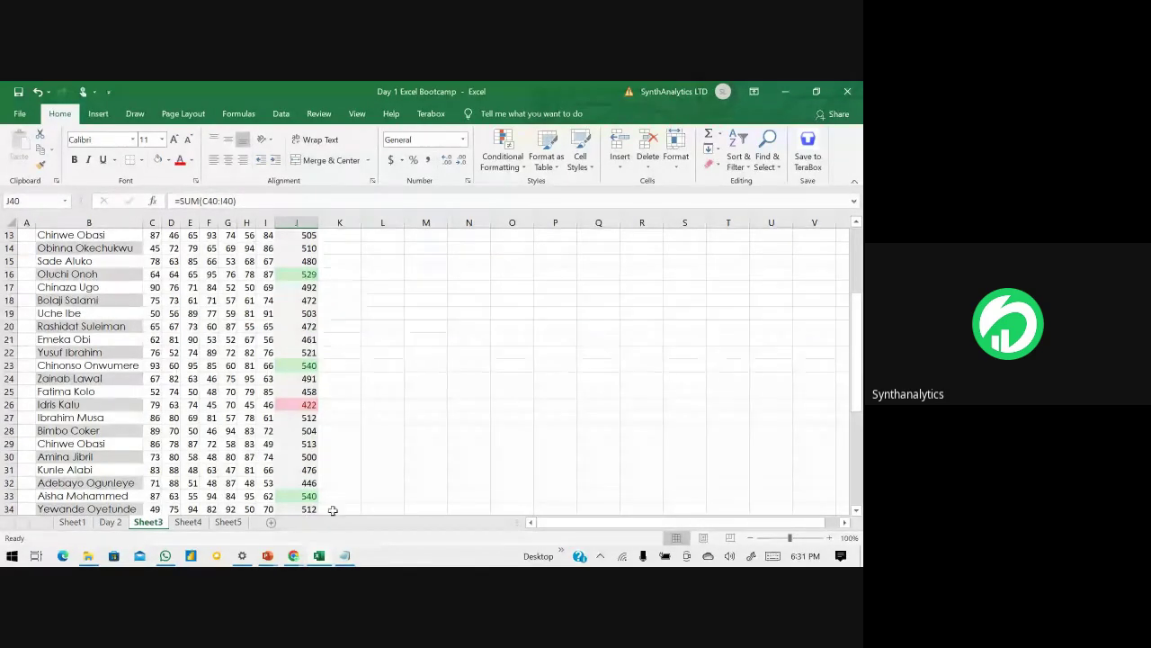
left_click(294, 275)
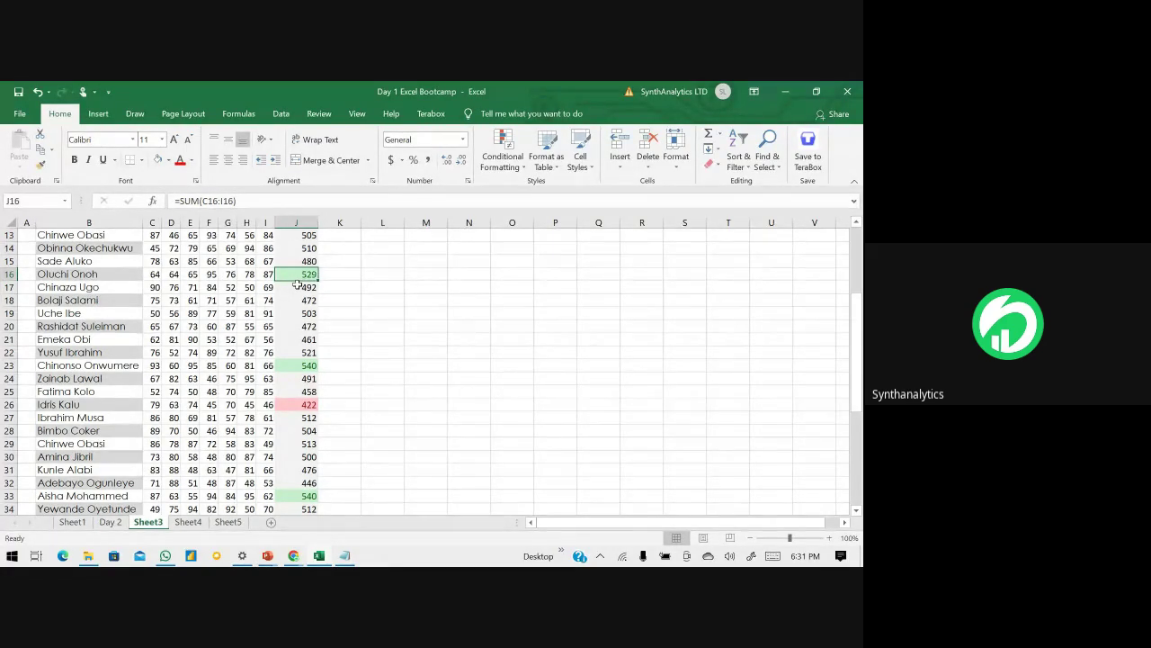
scroll(299, 287, "up", 4)
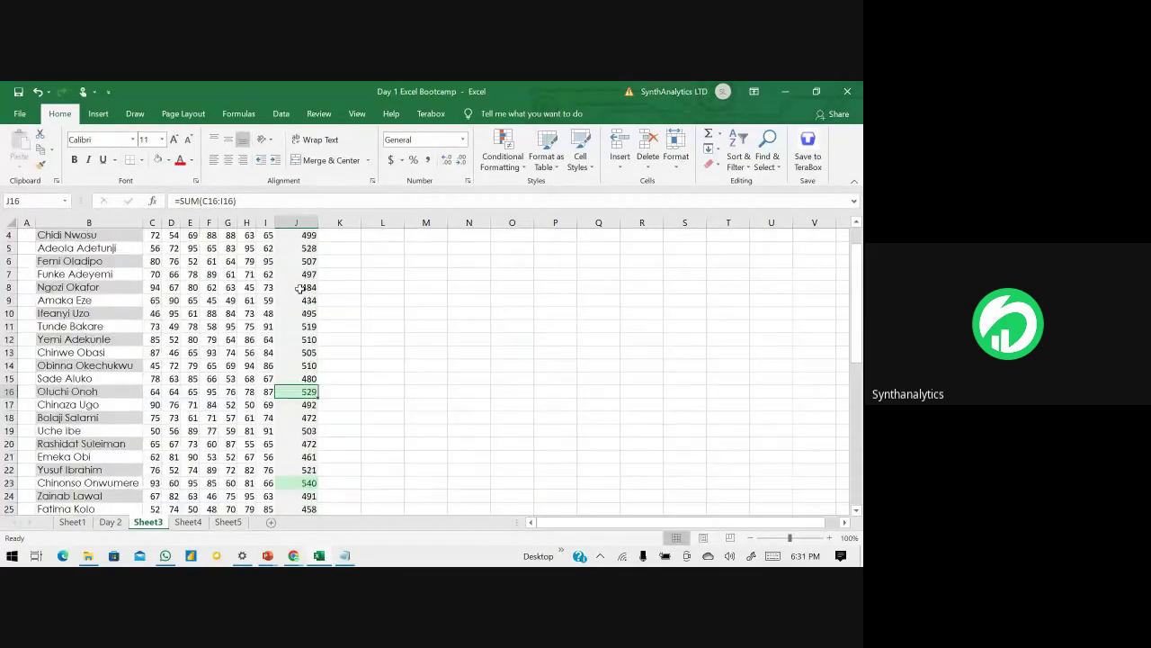
left_click(309, 286)
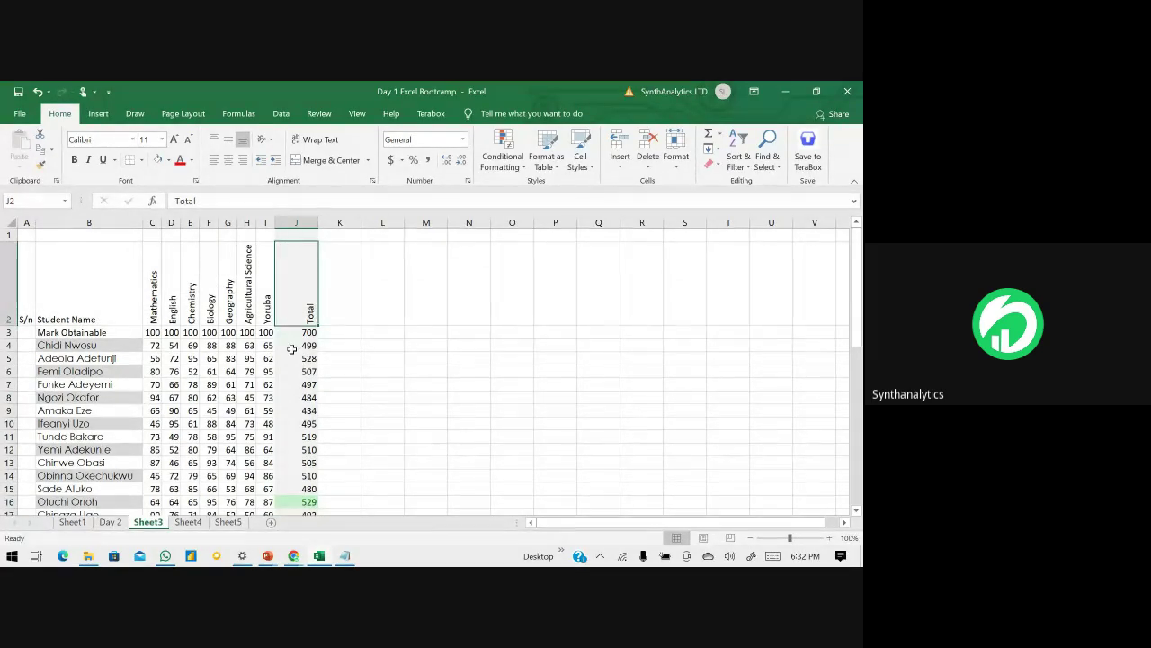
left_click_drag(306, 345, 321, 483)
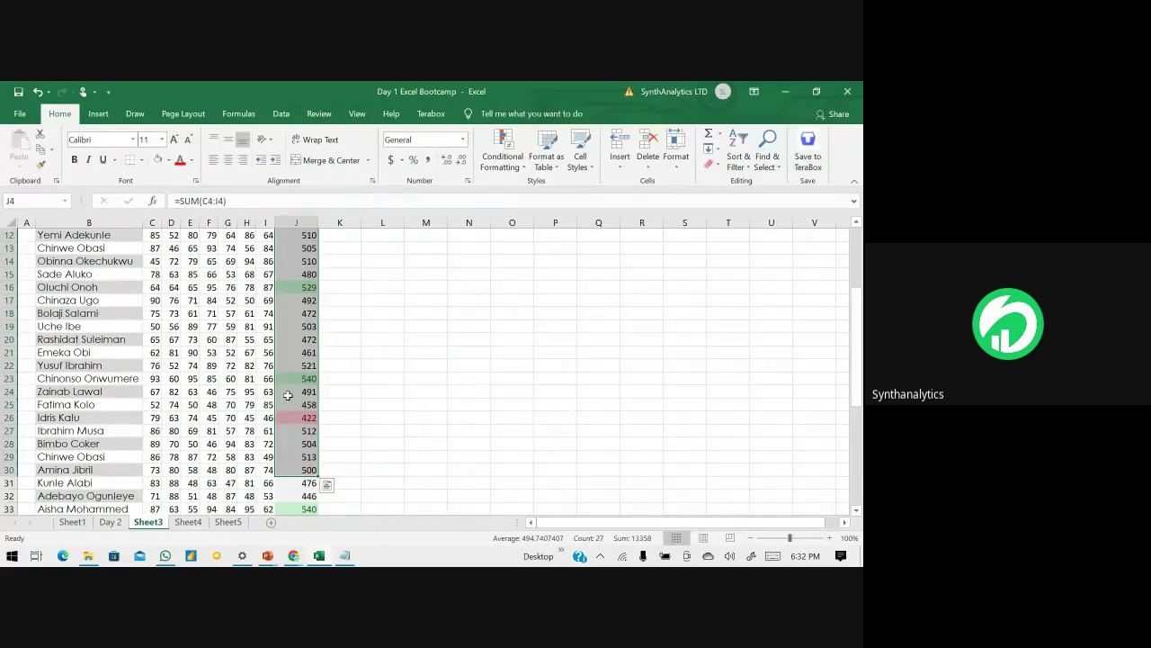
left_click(289, 398)
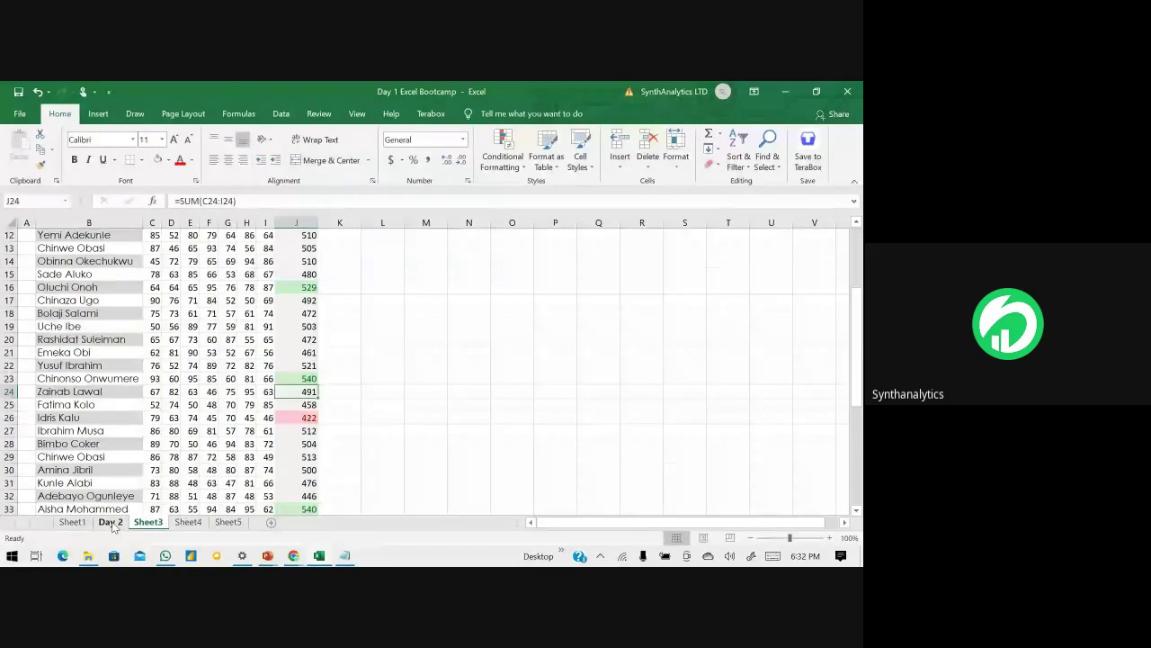
- Open the Day 2 sheet and examine the Date and Invoice Number columns of the sales record
left_click(111, 522)
left_click(155, 389)
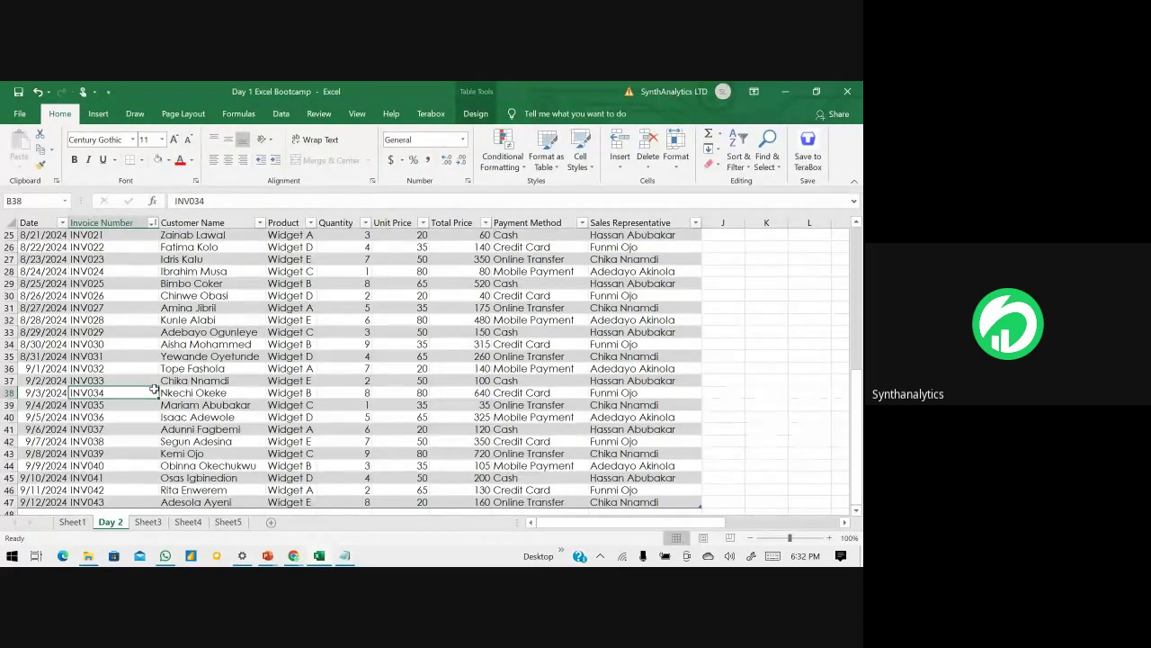
left_click(193, 369)
scroll(222, 356, "up", 8)
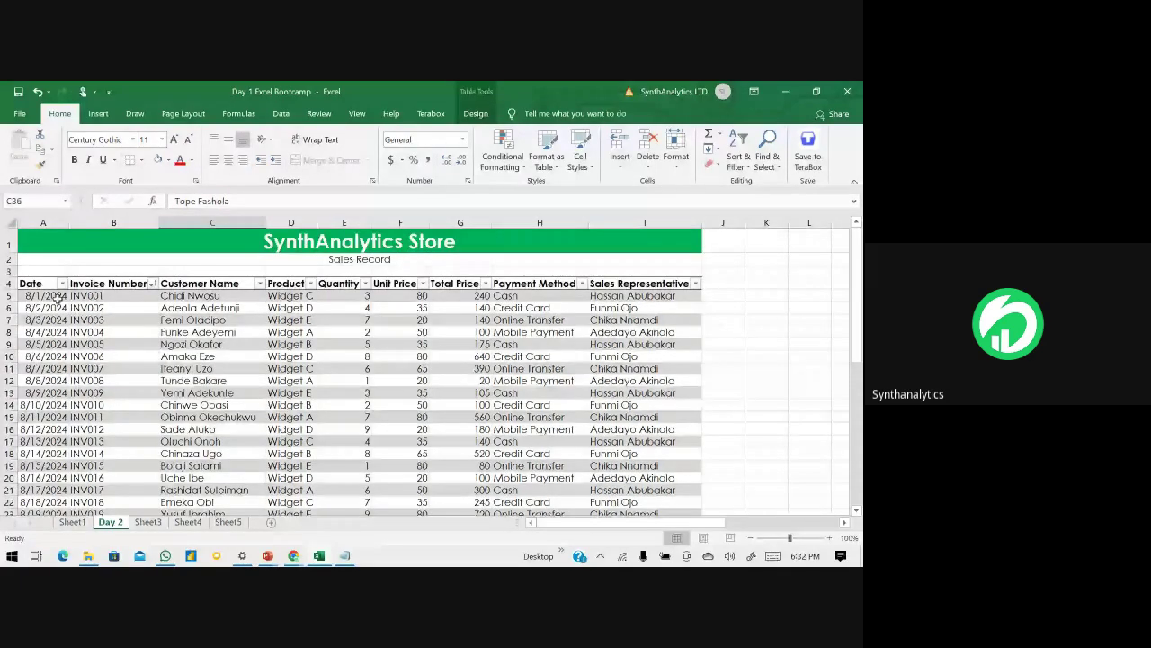
left_click(42, 223)
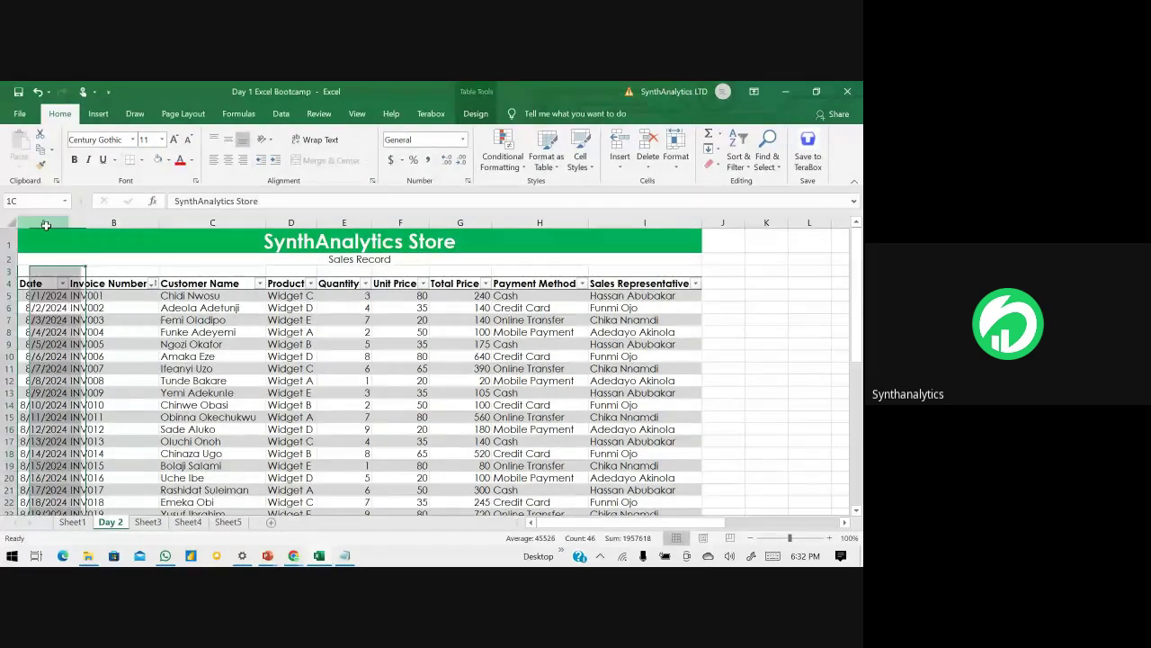
left_click(39, 284)
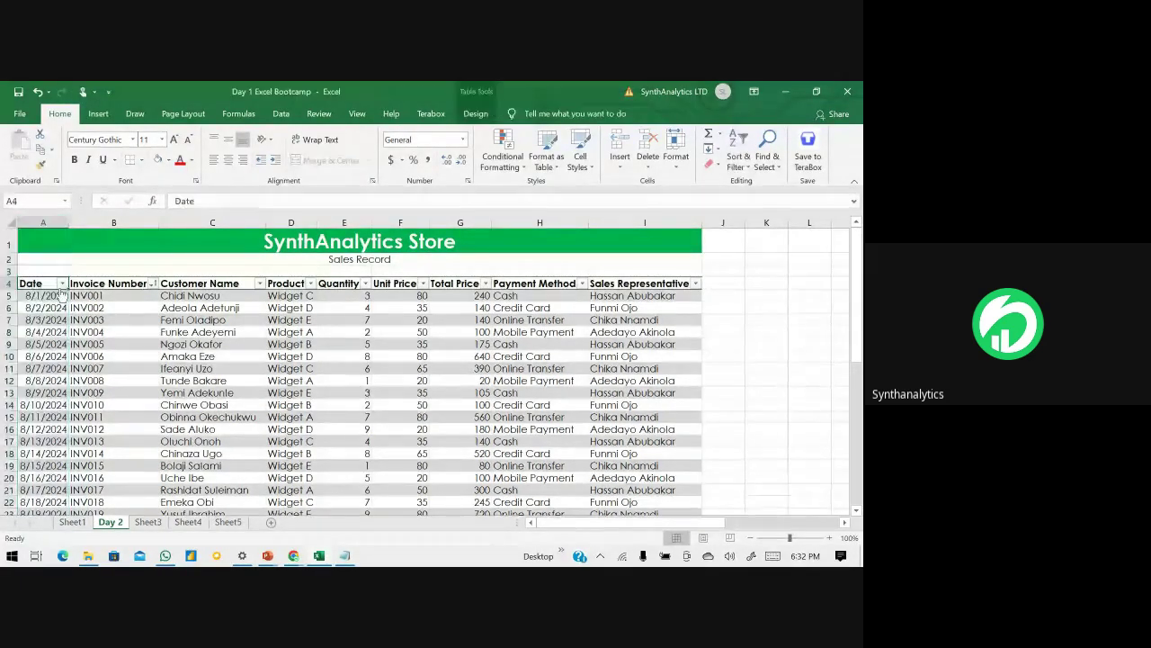
left_click(115, 223)
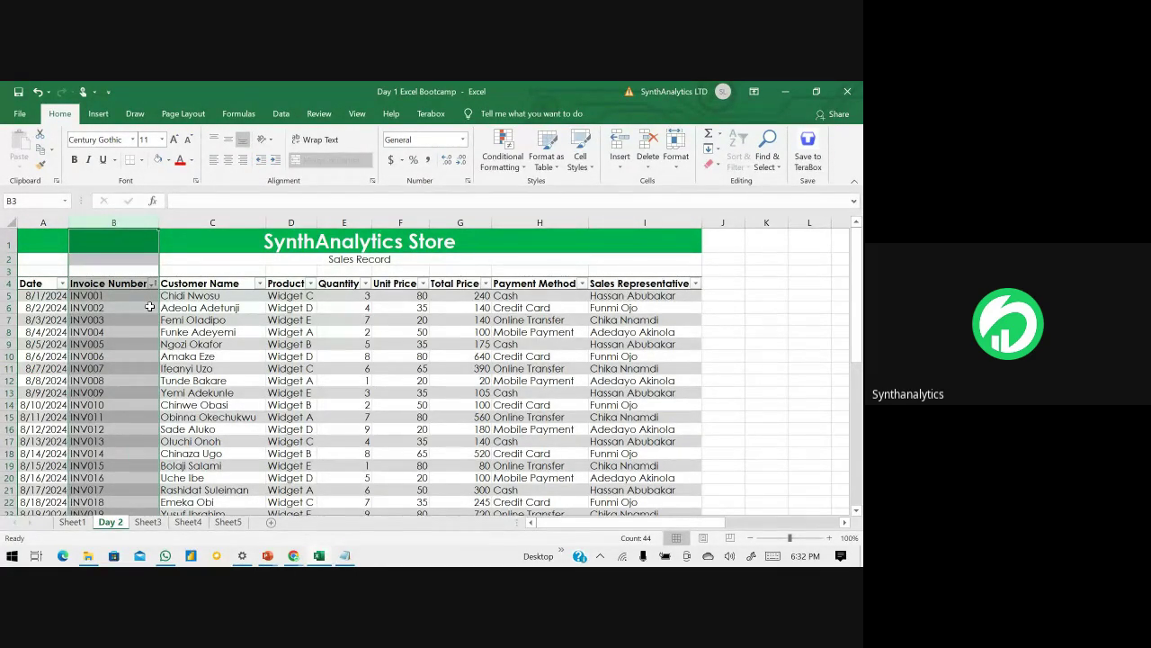
left_click(113, 283)
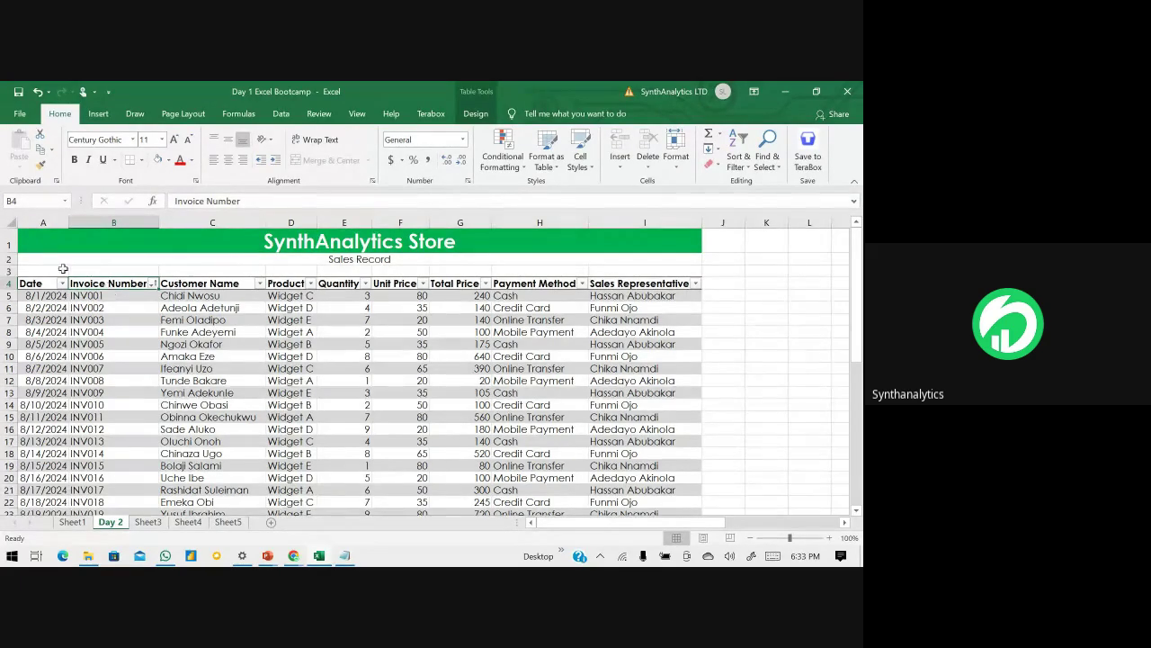
left_click(95, 221)
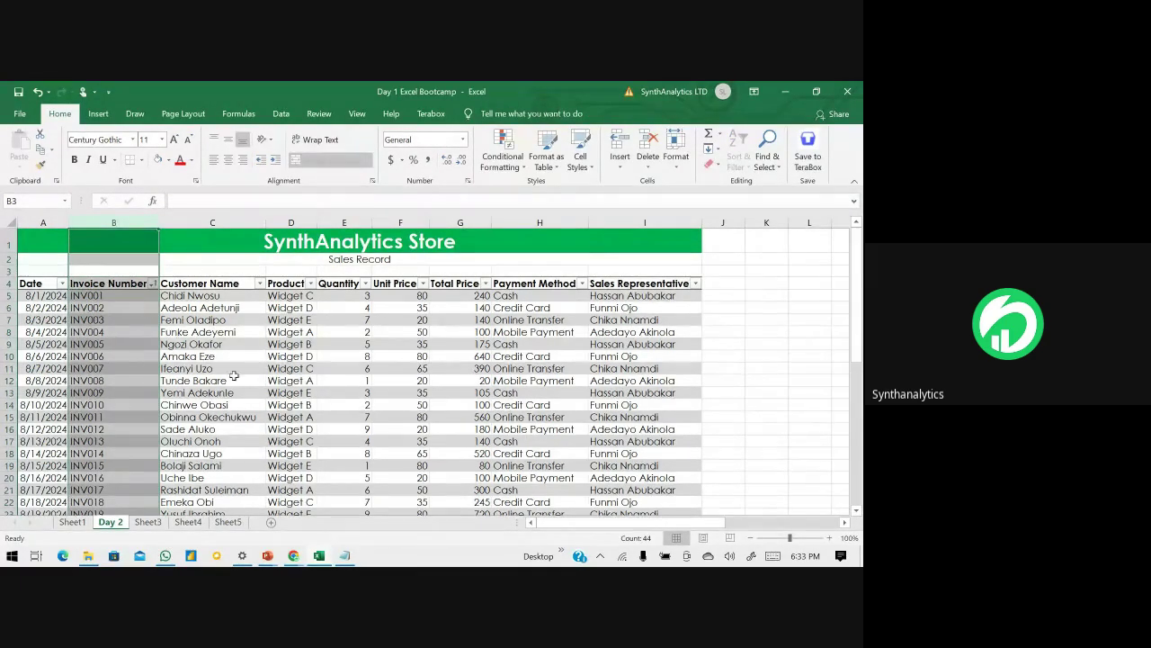
- Examine the remaining sales record columns from Customer Name through Sales Representative
left_click(214, 275)
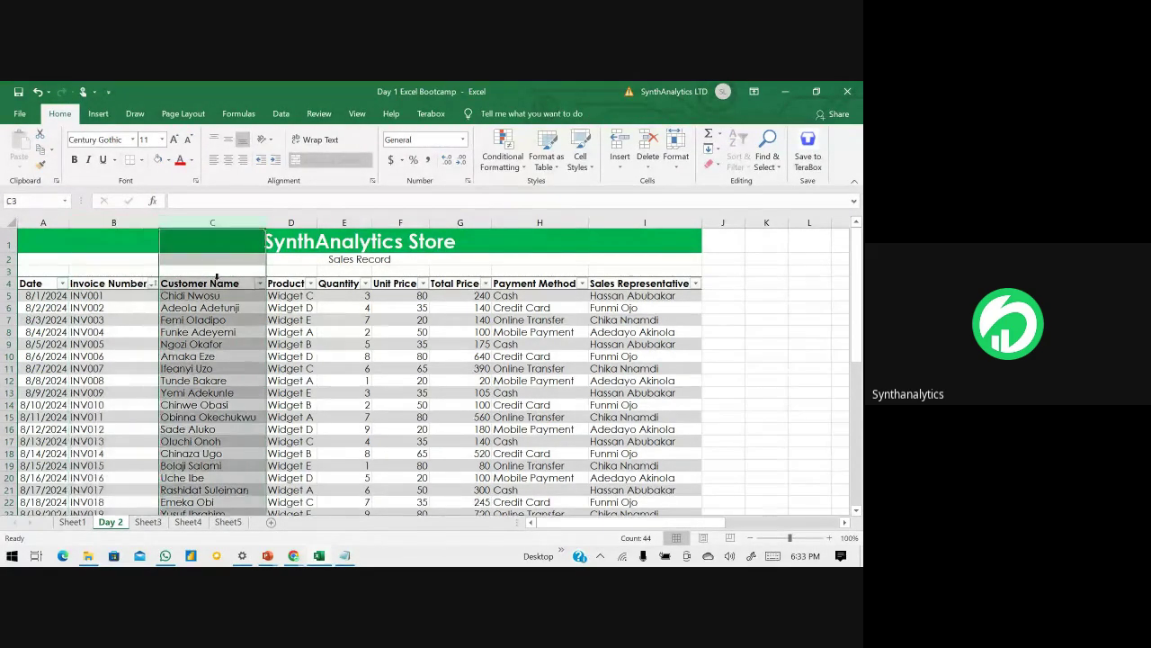
left_click(298, 286)
left_click(343, 283)
left_click(400, 271)
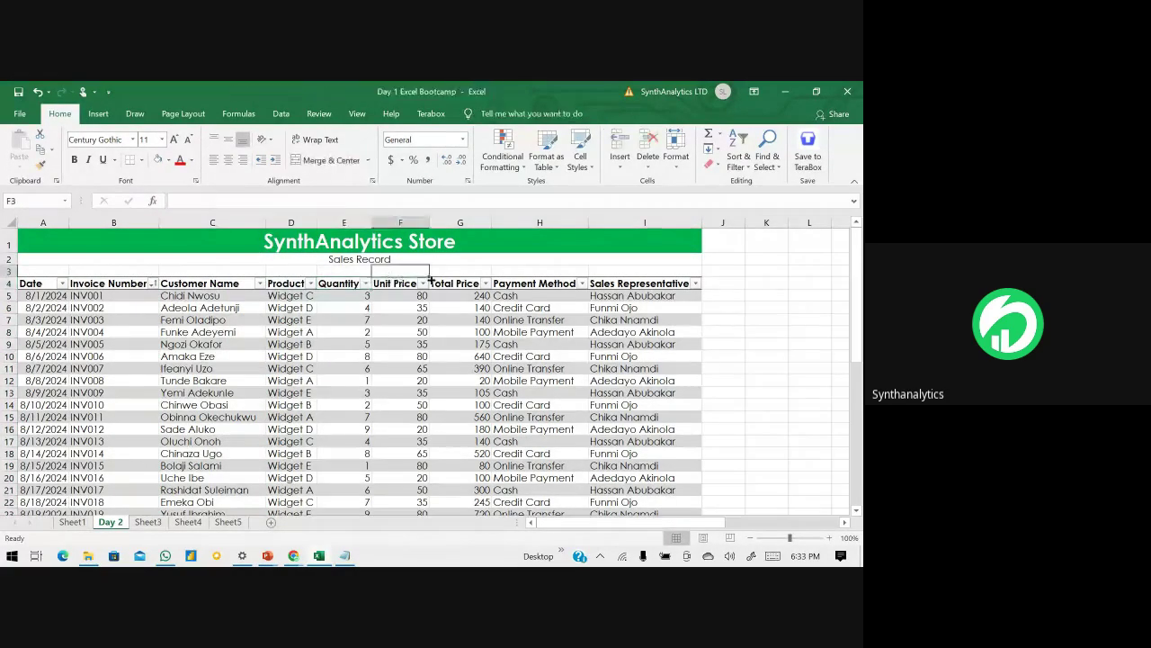
left_click(447, 283)
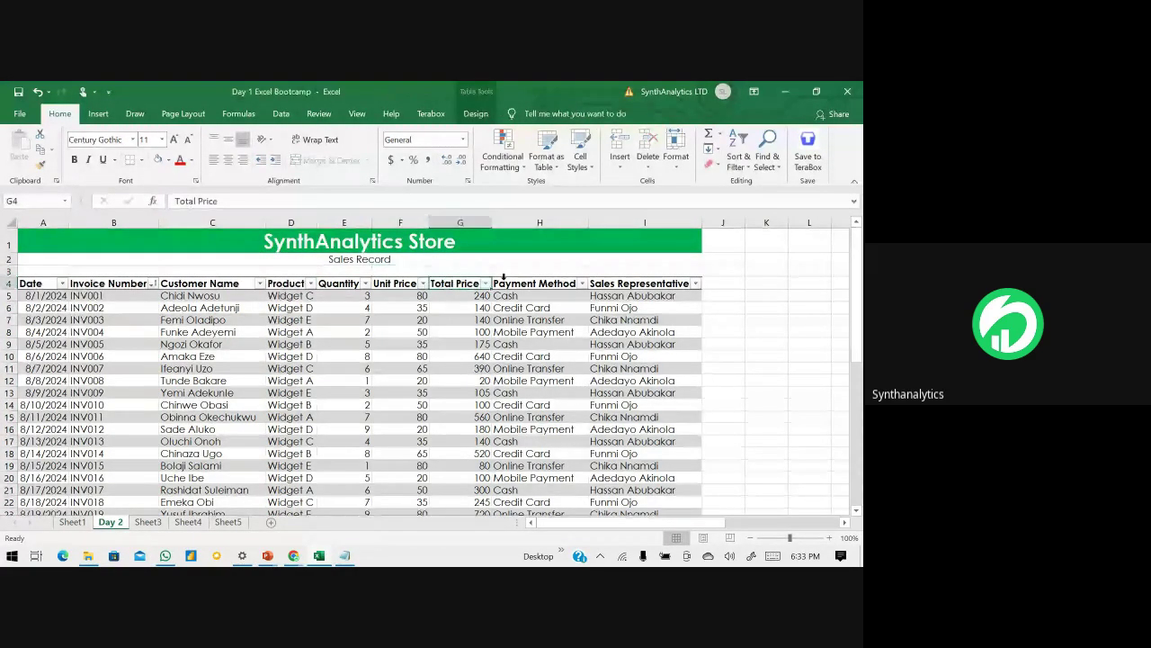
left_click(602, 285)
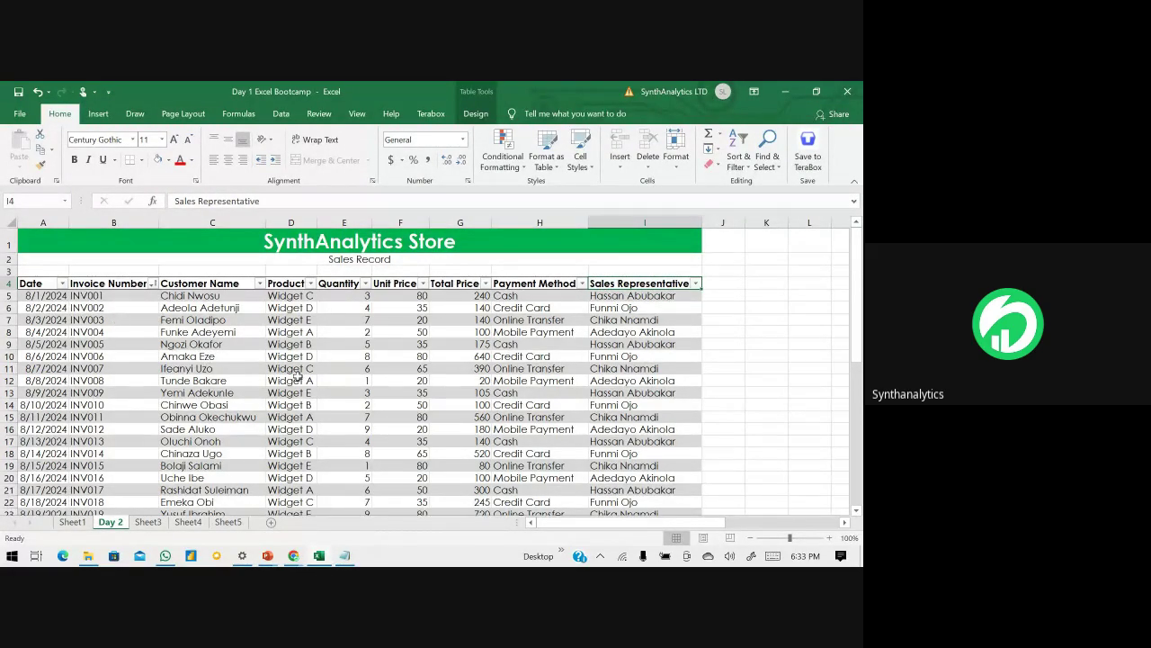
- Check the Product column's filter values against the sales rows, and examine the Payment Method and Sales Representative columns
scroll(253, 393, "down", 3)
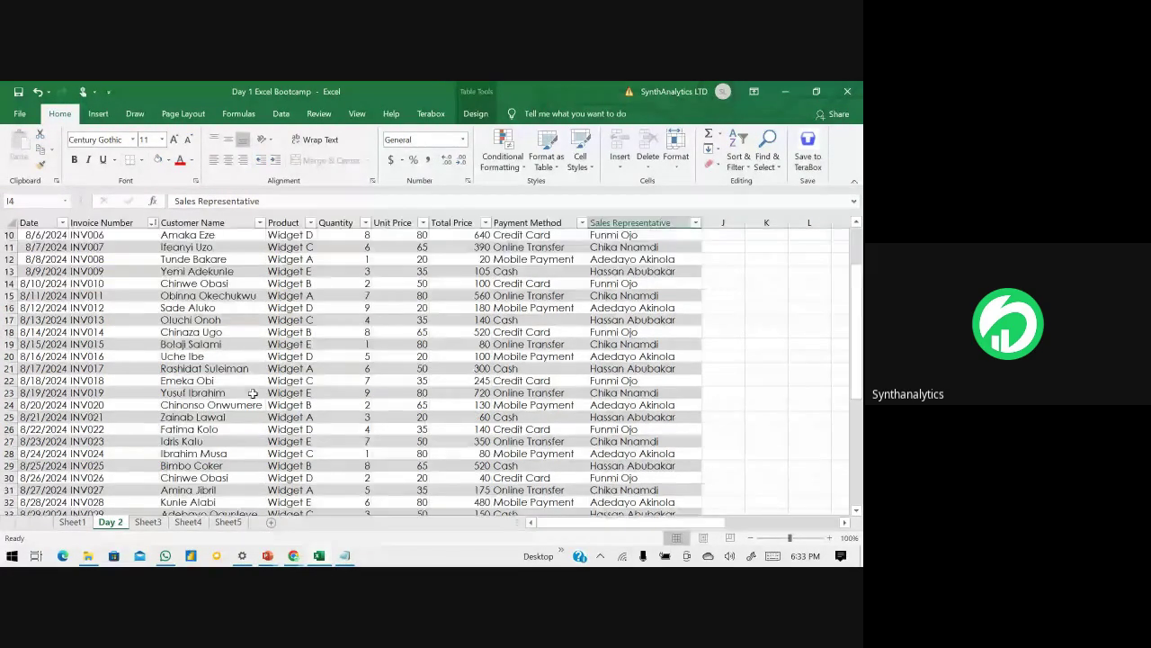
scroll(253, 393, "up", 3)
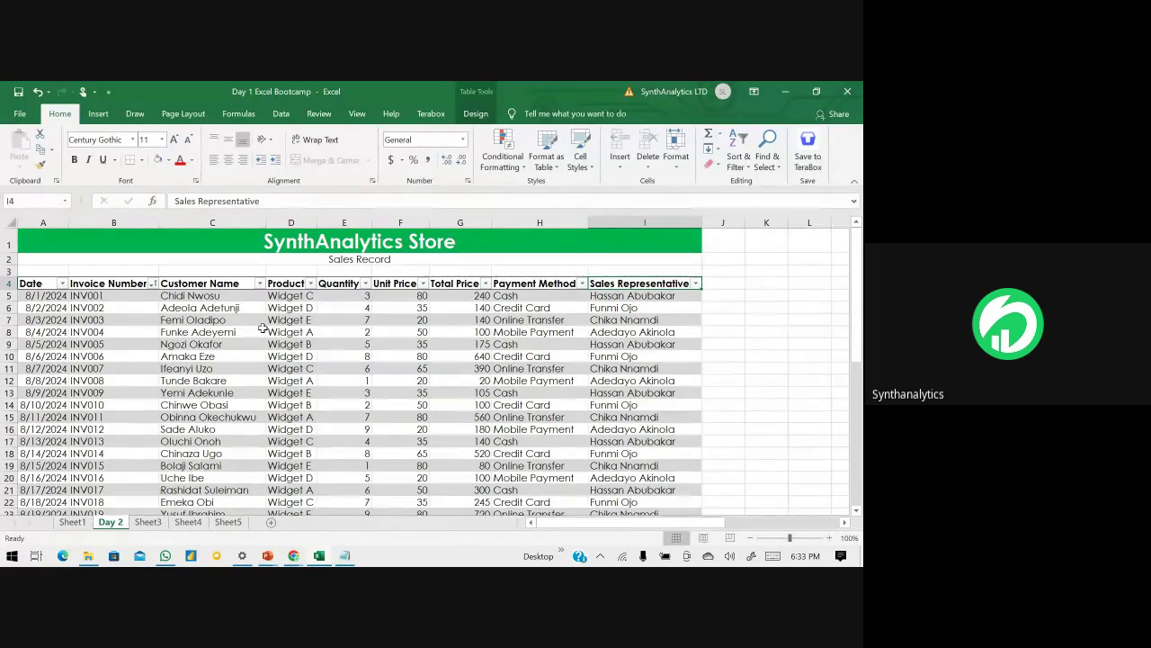
left_click(311, 283)
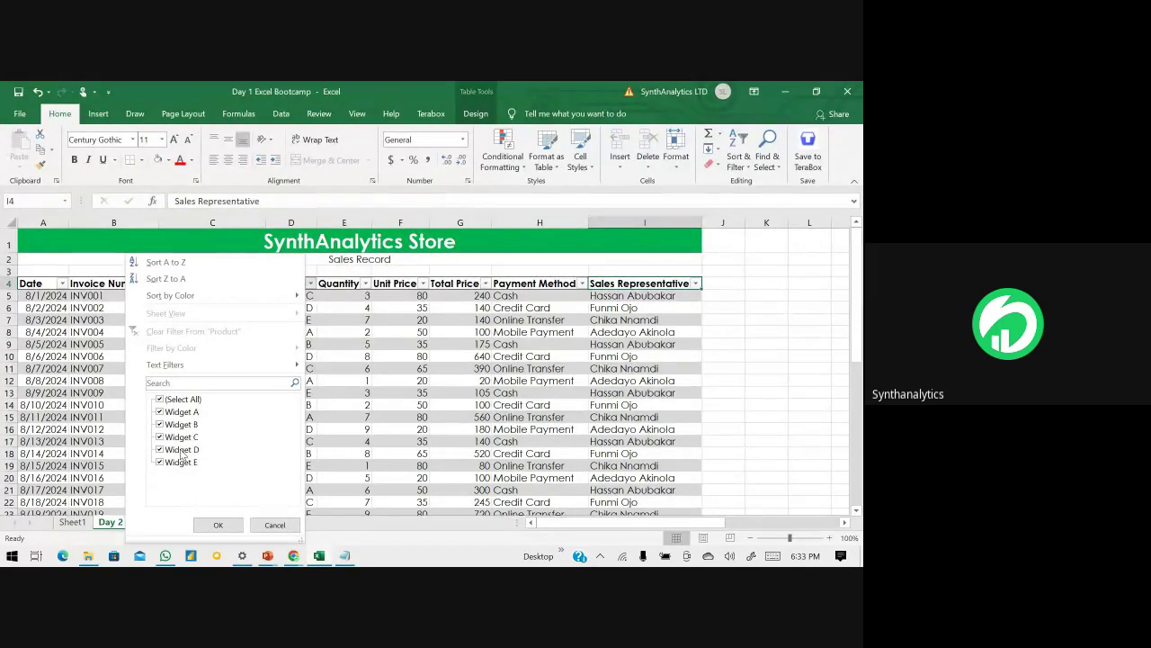
left_click(275, 525)
scroll(301, 355, "down", 11)
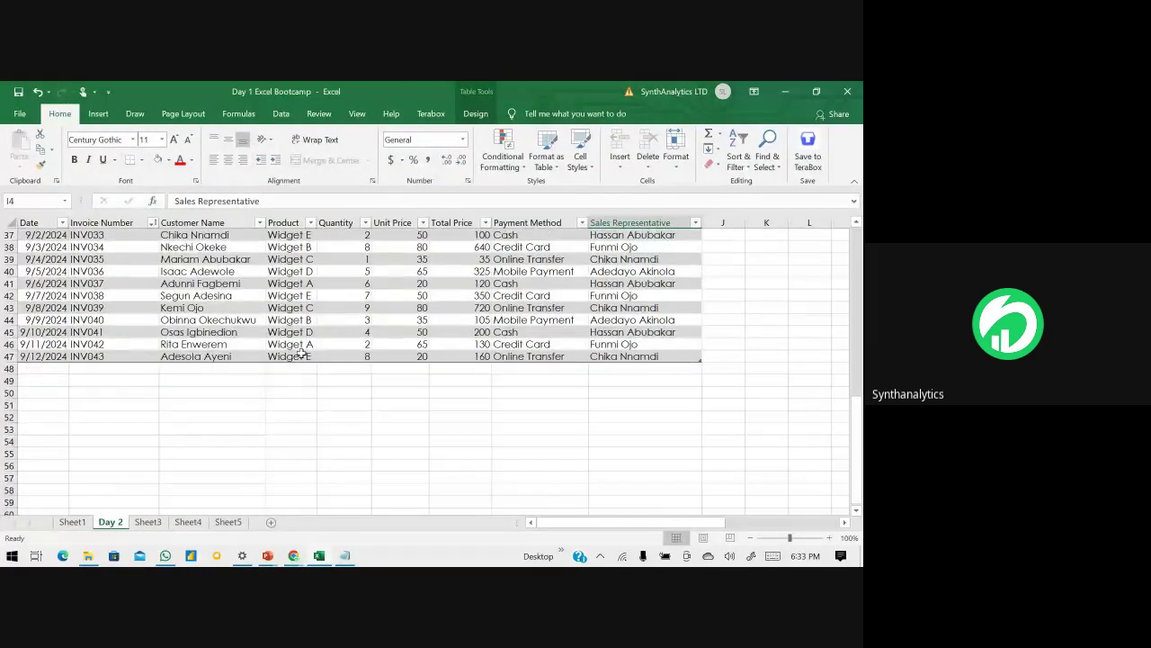
scroll(302, 355, "up", 11)
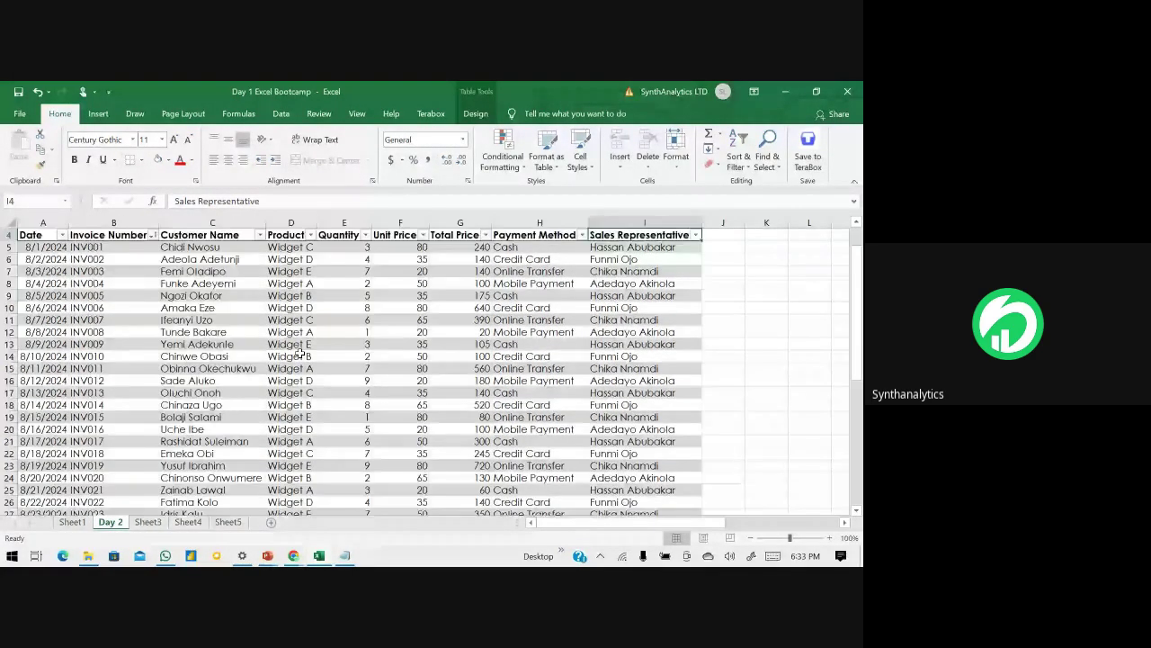
scroll(302, 356, "up", 1)
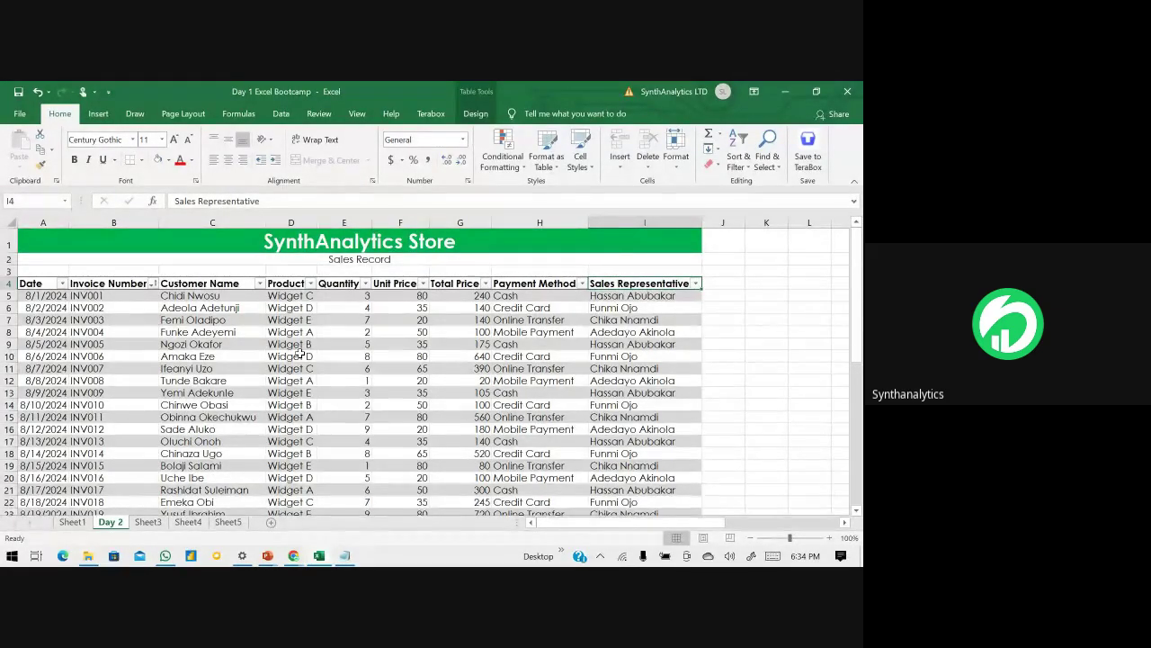
left_click(540, 282)
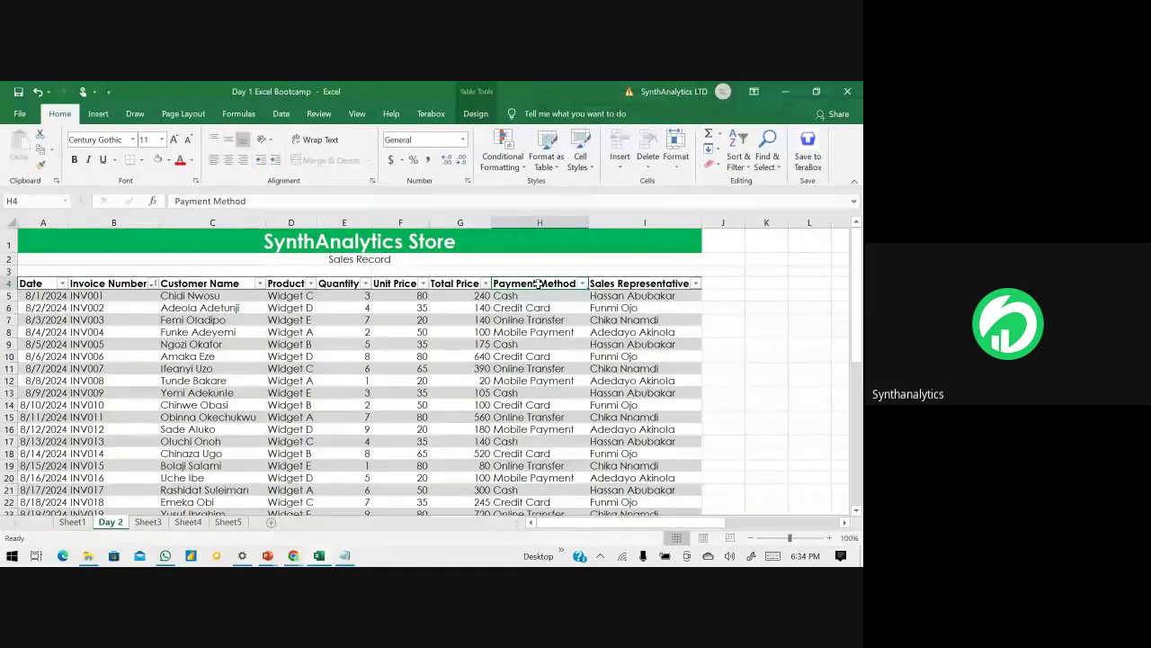
left_click(607, 284)
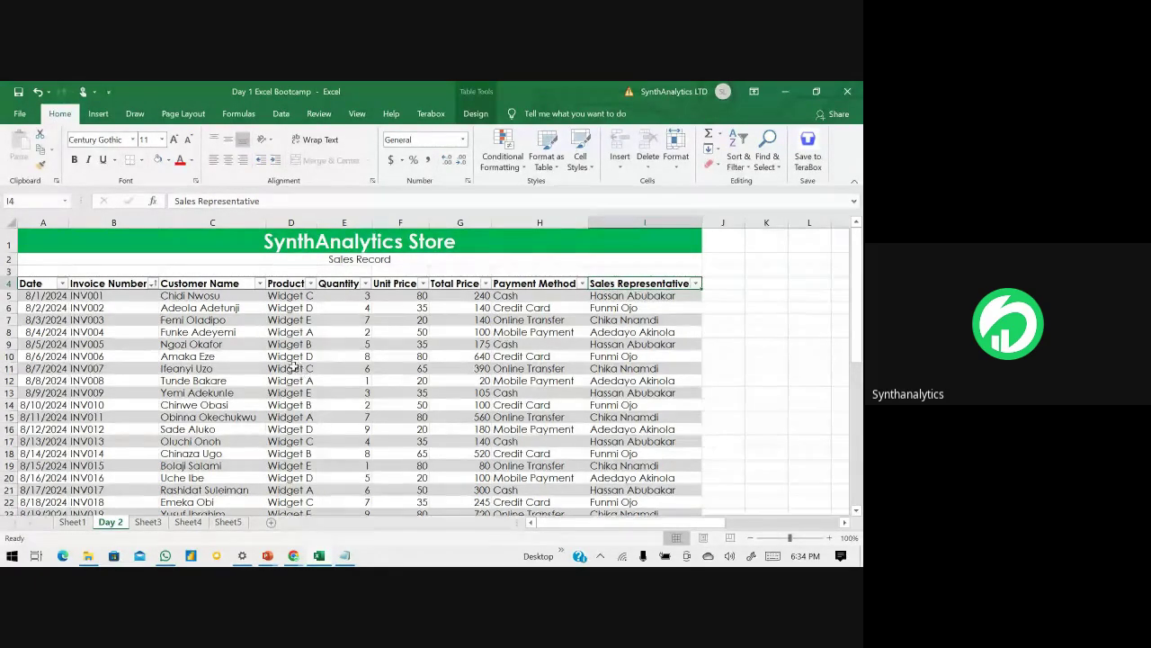
- Create a PivotTable from the sales record table Table2 on a new worksheet
left_click(204, 357)
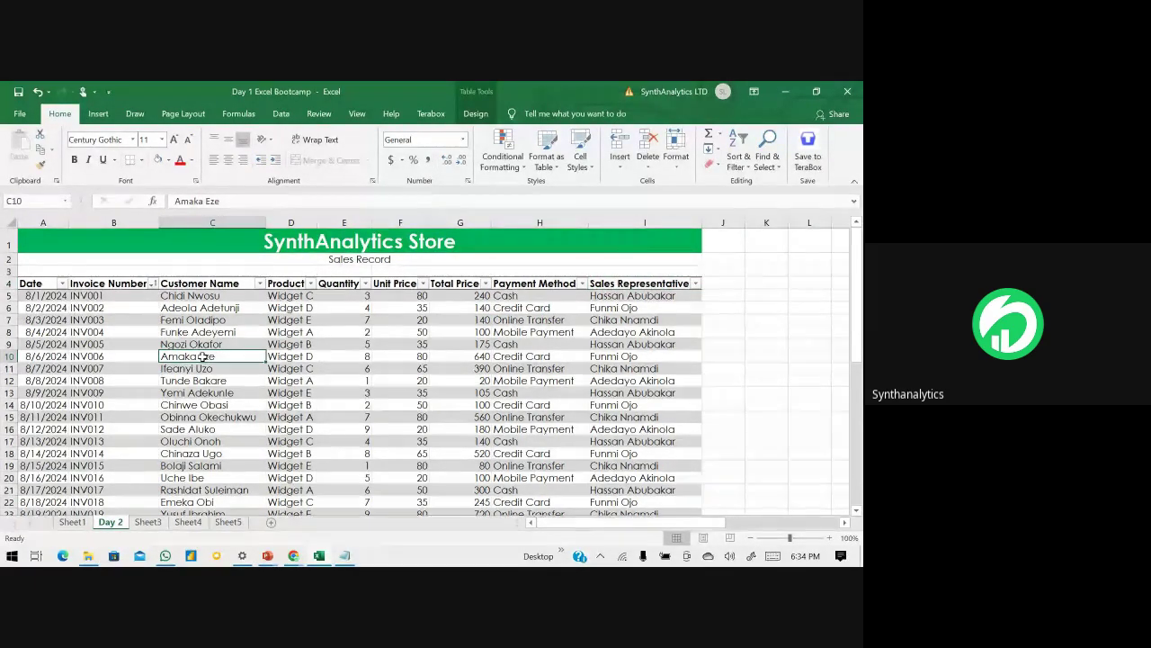
left_click(104, 112)
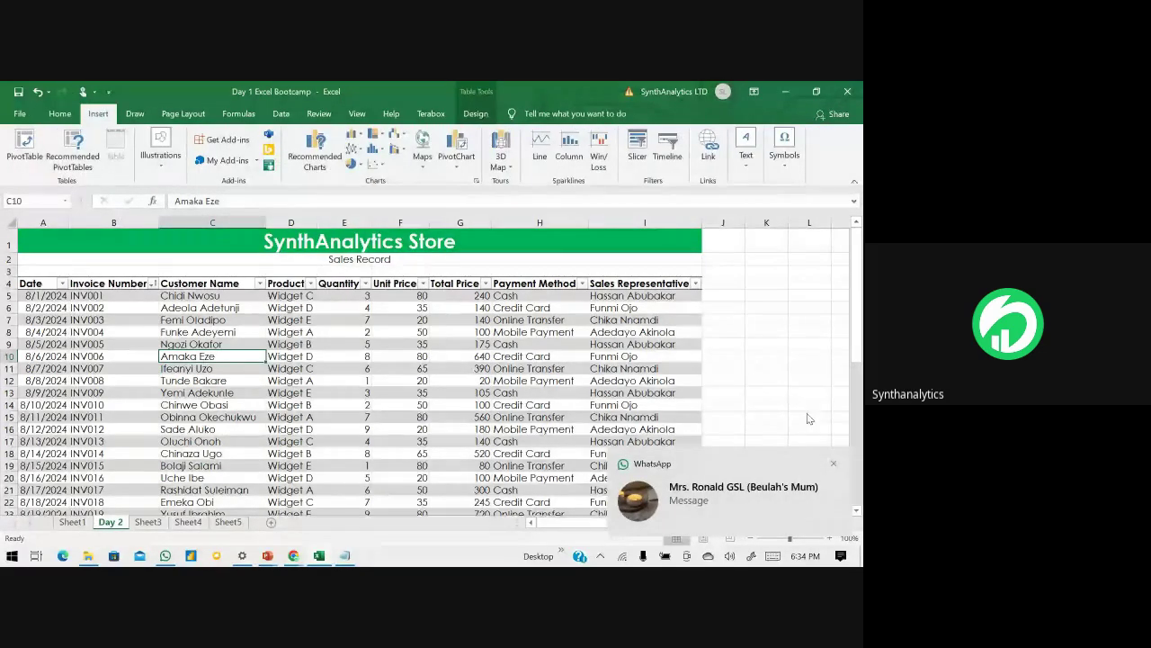
left_click(835, 465)
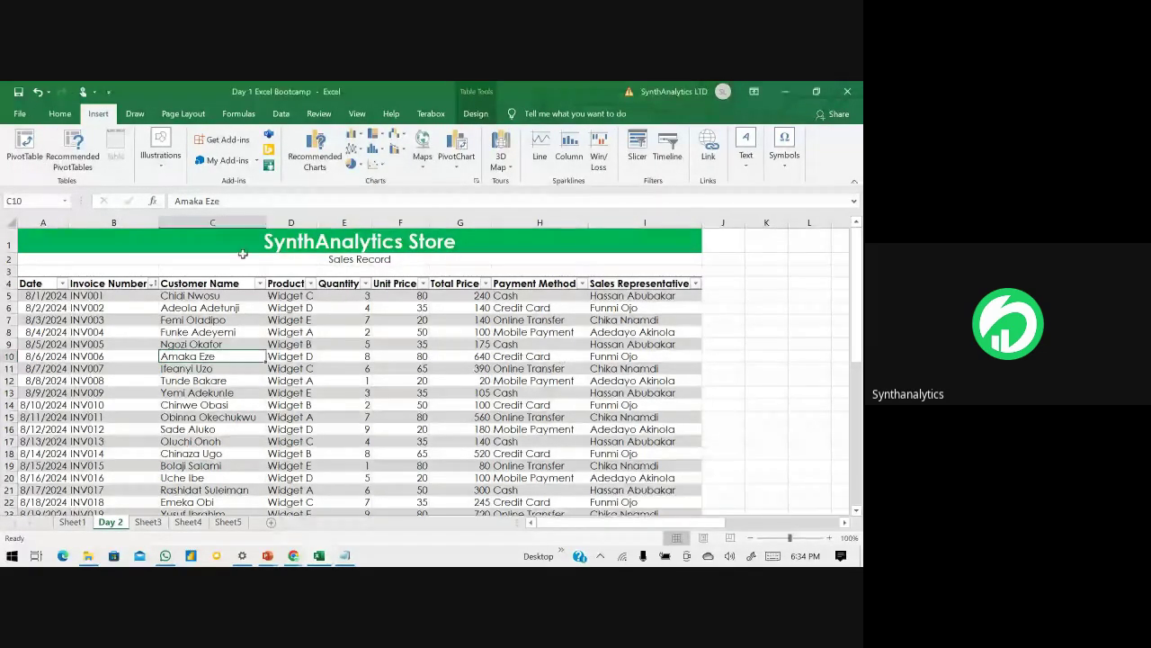
left_click(25, 146)
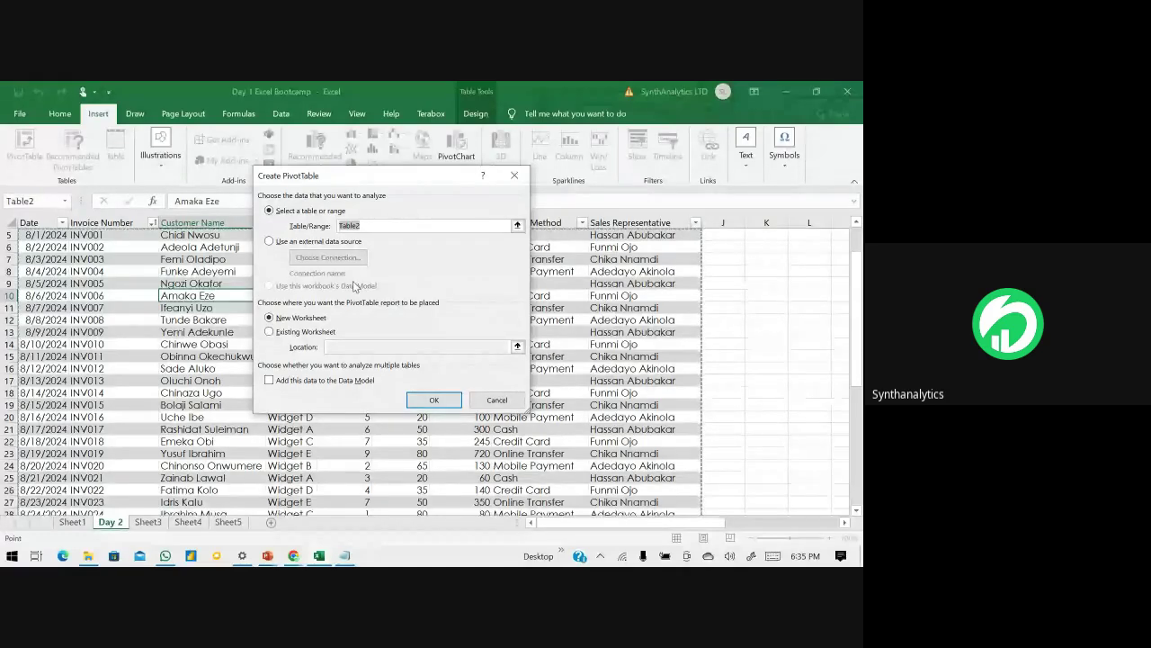
scroll(162, 337, "up", 2)
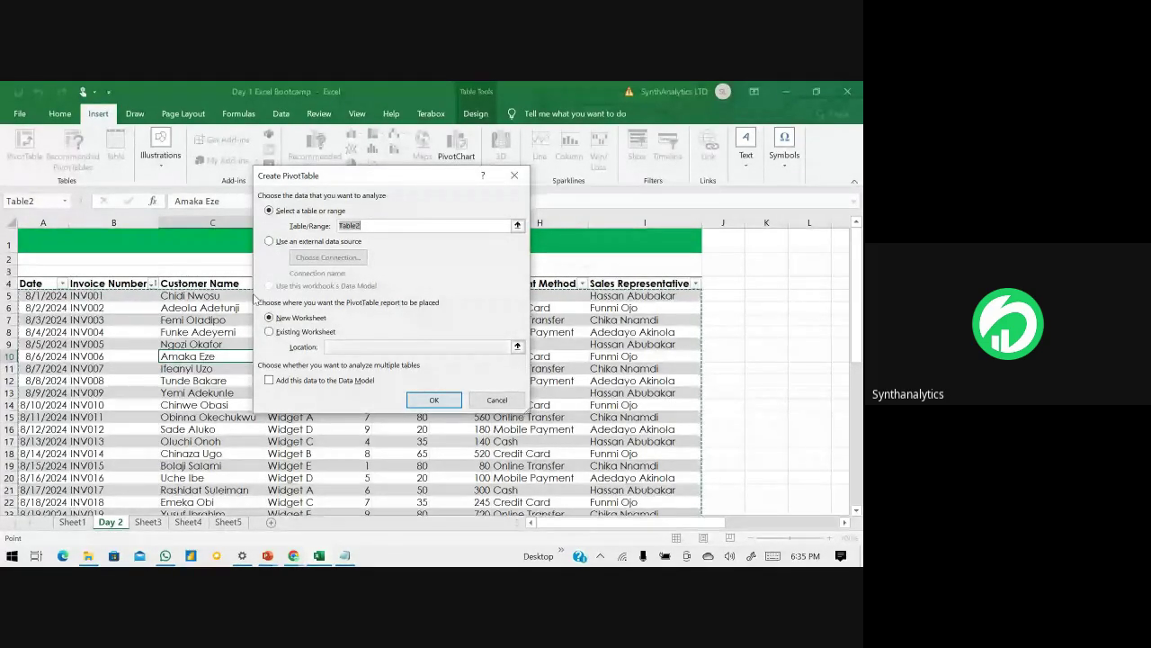
left_click(436, 400)
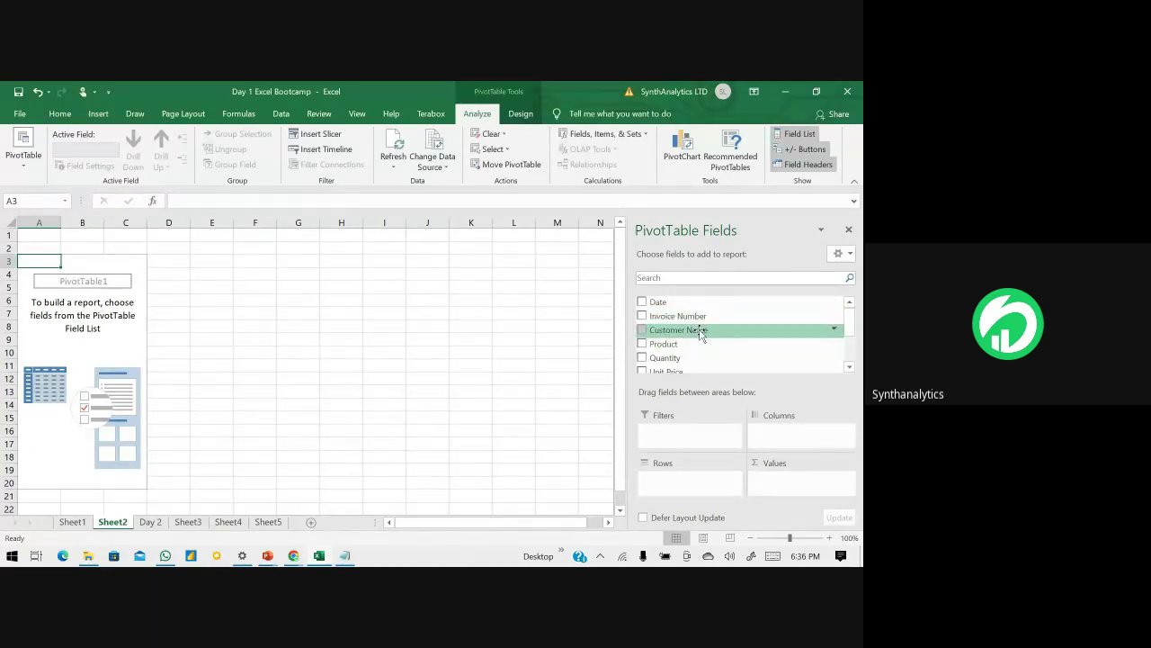
- Compare the PivotTable field list with the Day 2 column headers from Product to Sales Representative
scroll(682, 316, "down", 2)
scroll(684, 348, "up", 2)
left_click(150, 521)
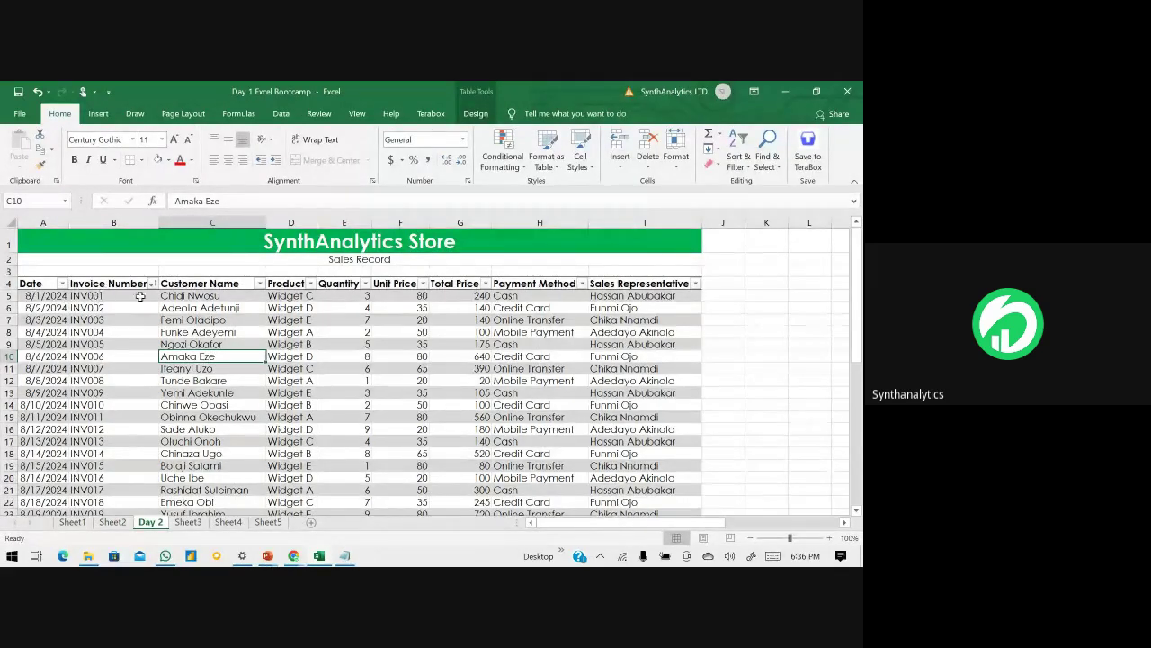
left_click(291, 295)
left_click(292, 283)
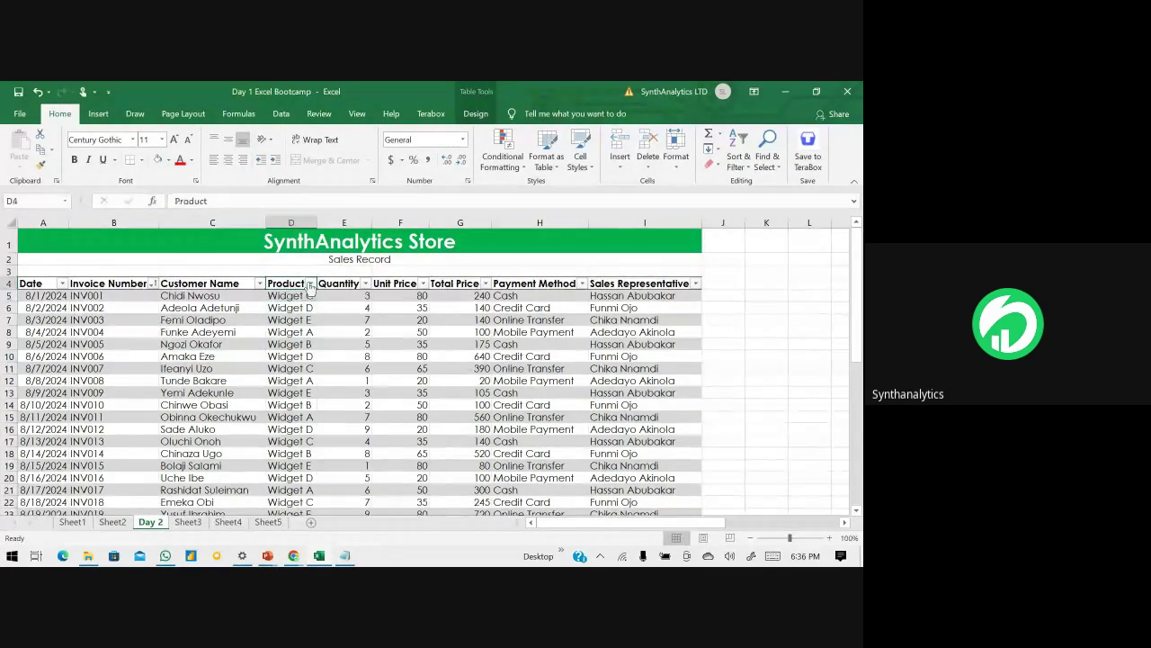
left_click(333, 283)
left_click(395, 283)
left_click(454, 283)
left_click(530, 277)
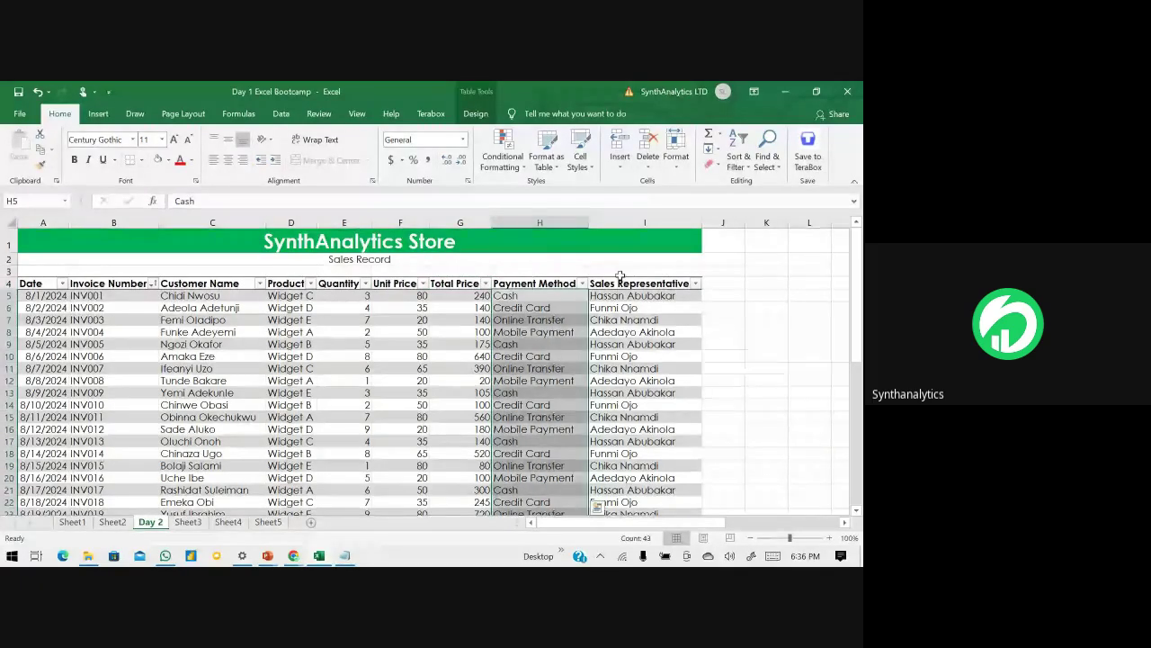
left_click(644, 270)
- Return to the PivotTable on Sheet2 and review its available fields from Date to Sales Representative
left_click(112, 522)
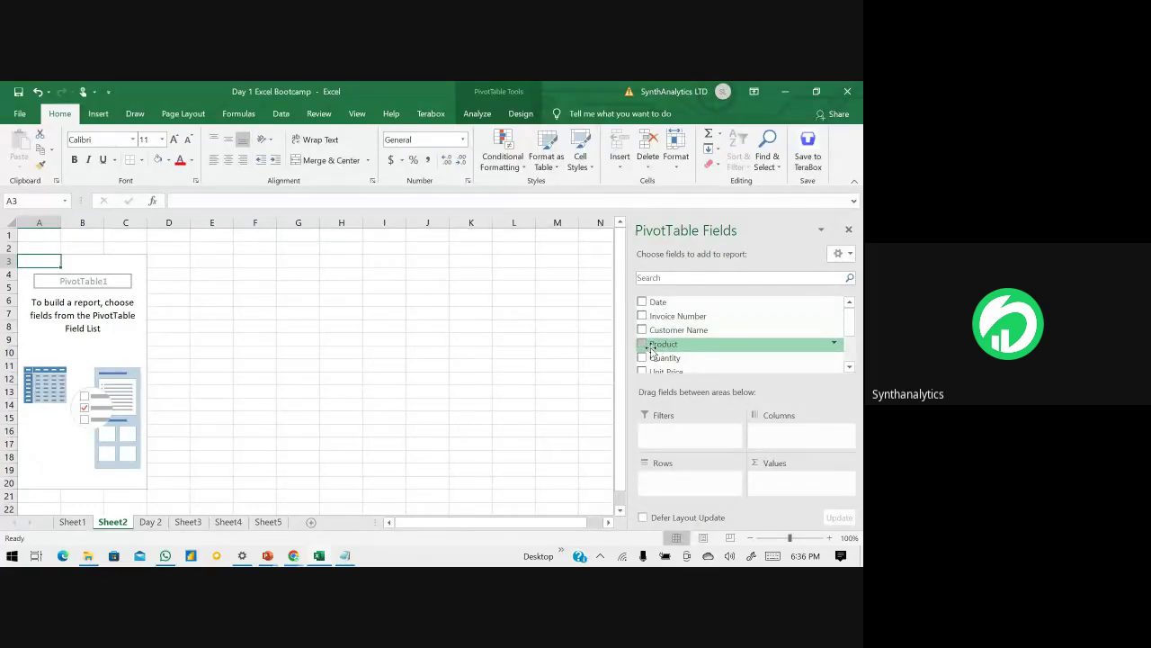
scroll(740, 359, "down", 1)
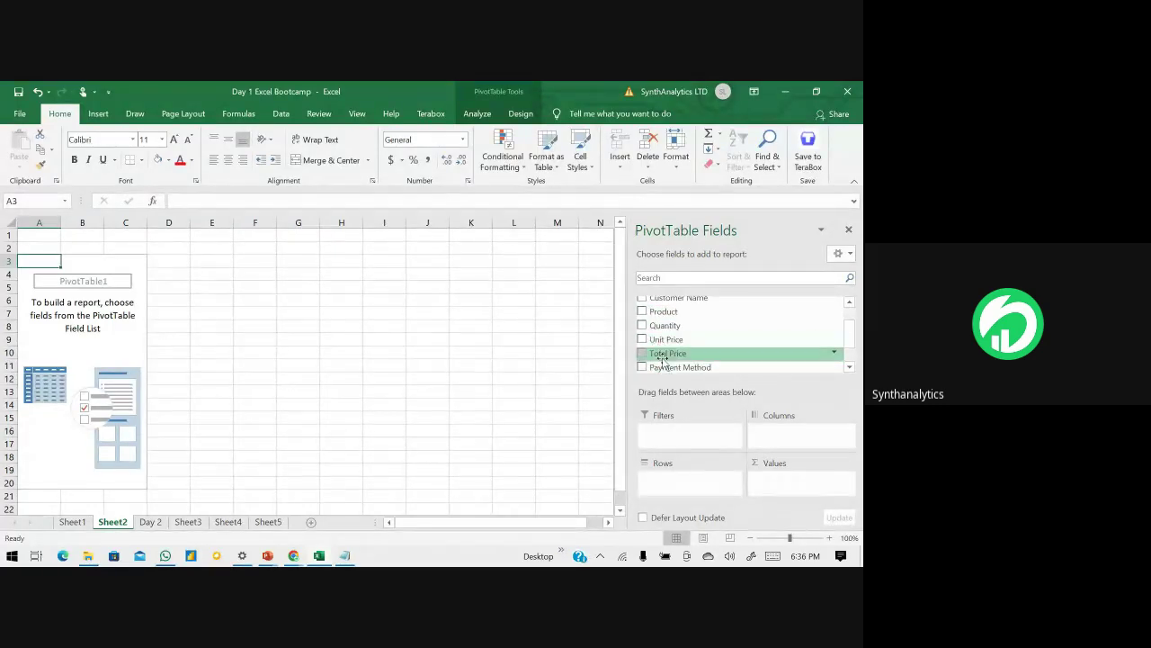
scroll(666, 360, "down", 1)
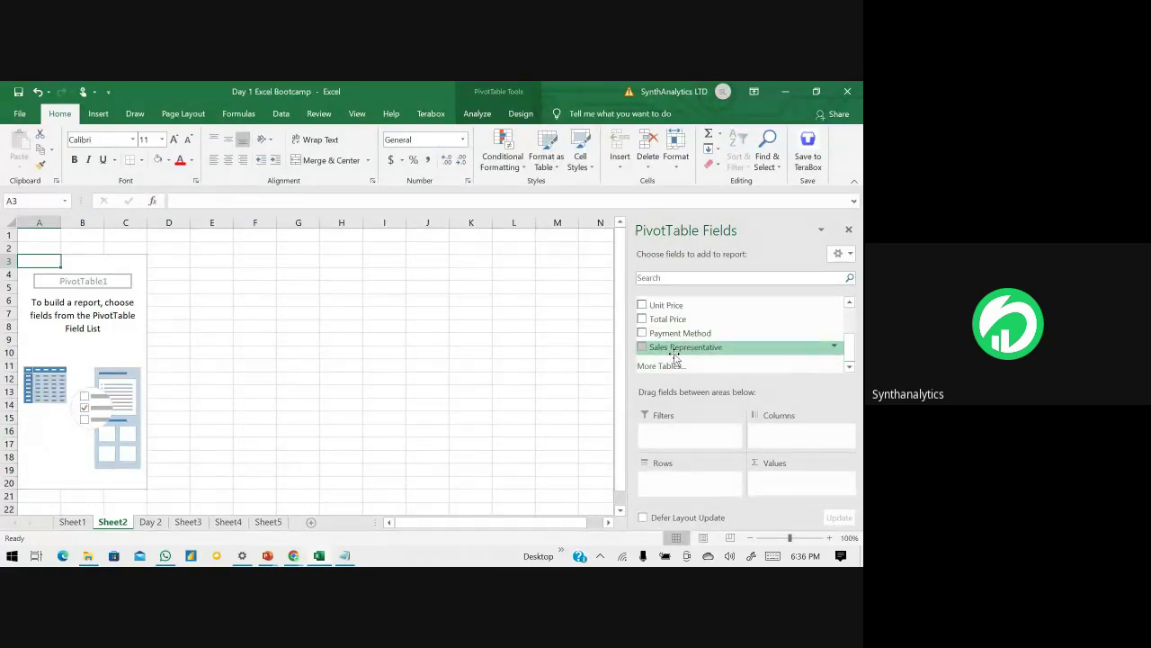
scroll(674, 354, "up", 3)
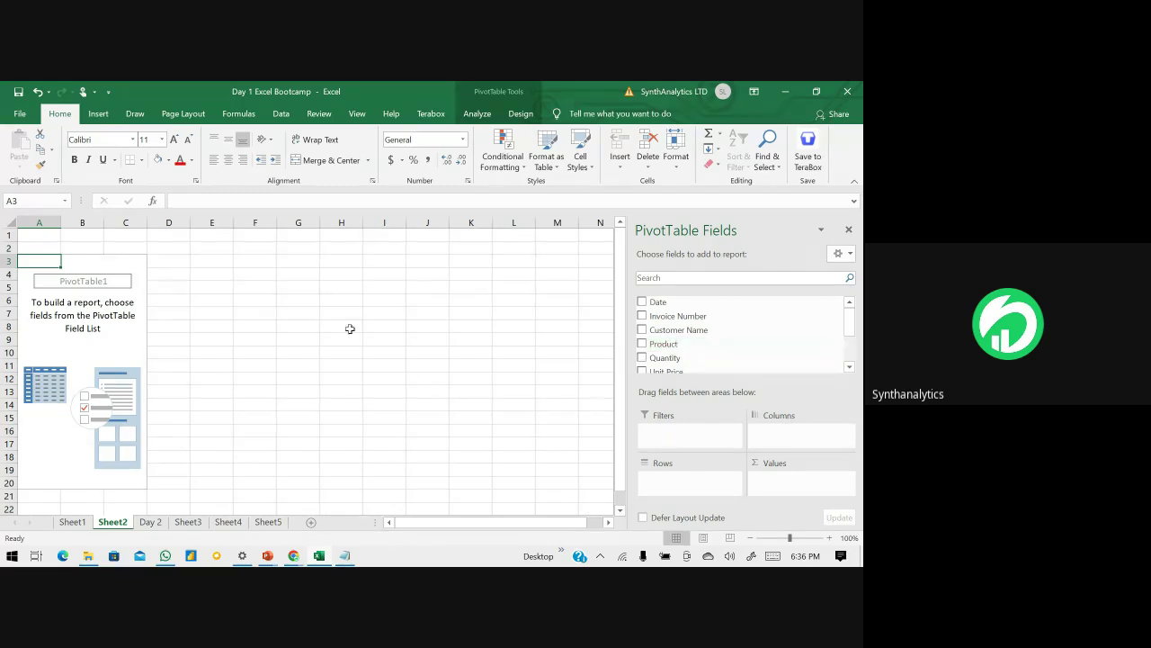
- Go back to the Day 2 sheet and examine the Product and Total Price columns
left_click(150, 522)
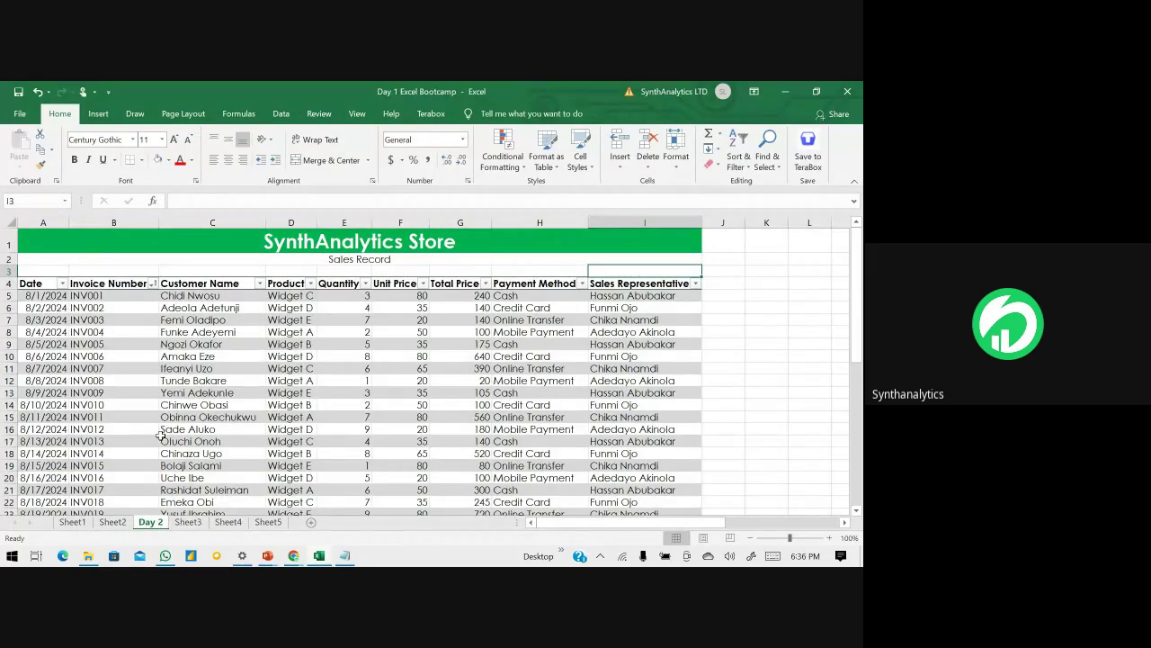
left_click(282, 221)
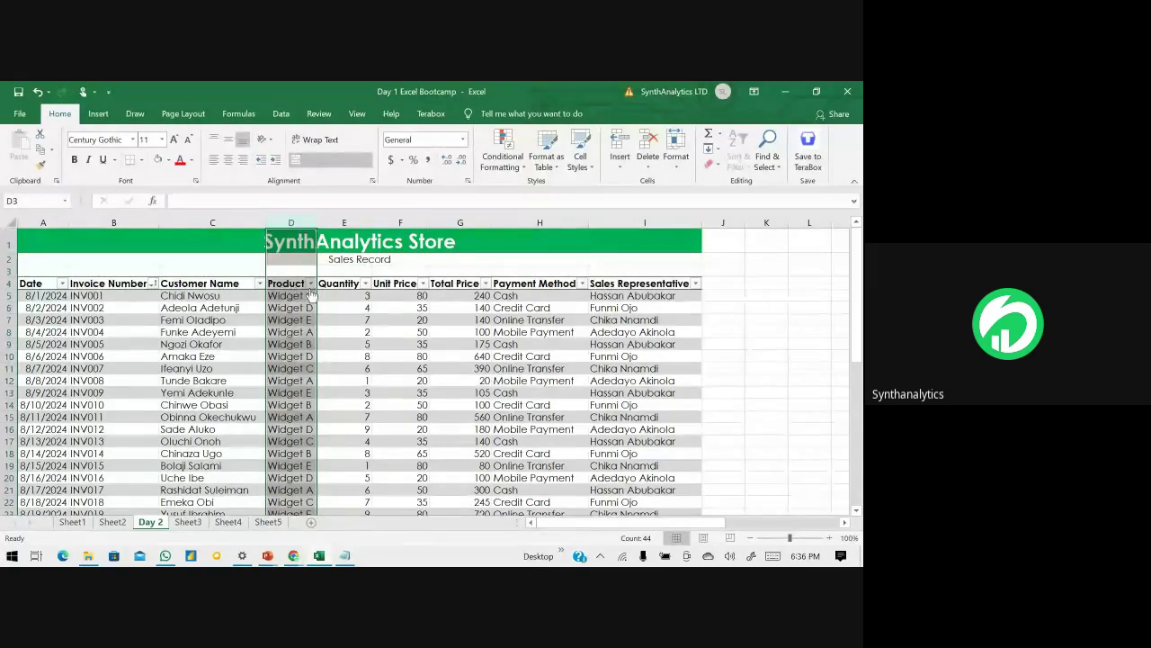
left_click(465, 223)
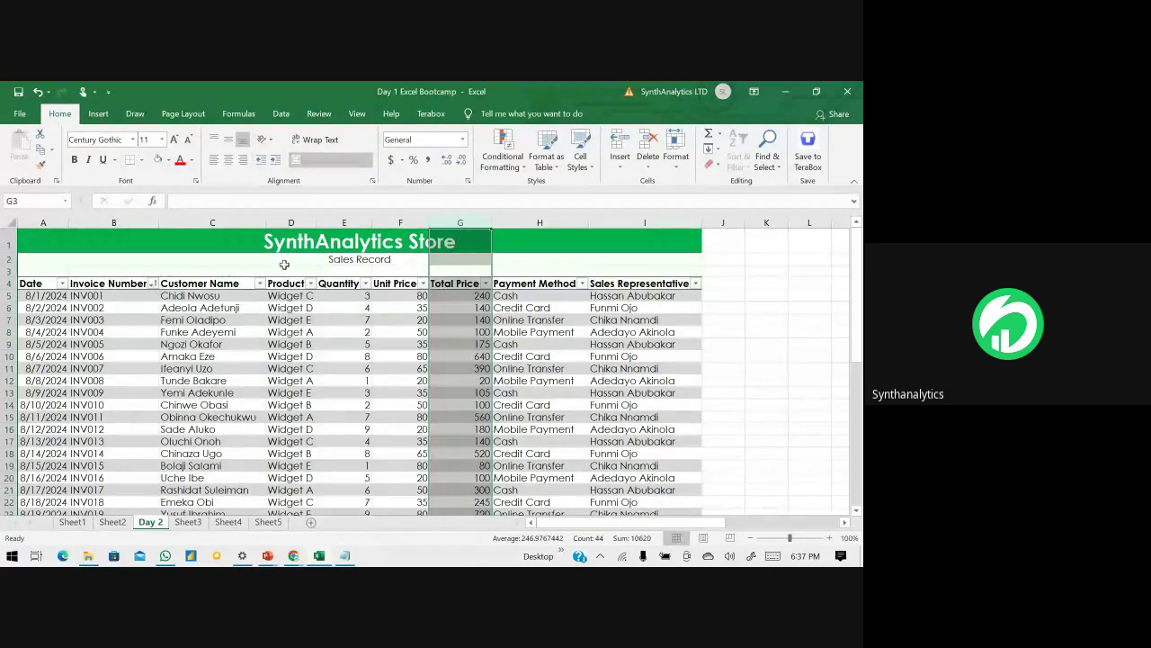
- Match individual products in the Product column against the Total Price column of the Day 2 sales record
left_click(282, 296)
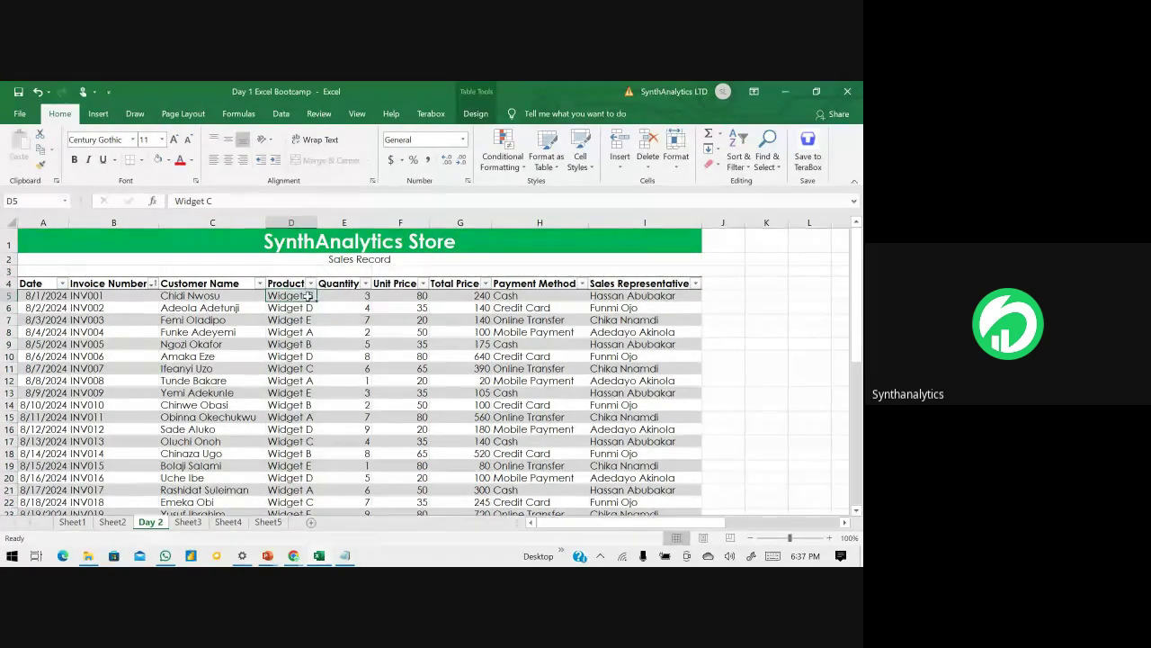
left_click(460, 222)
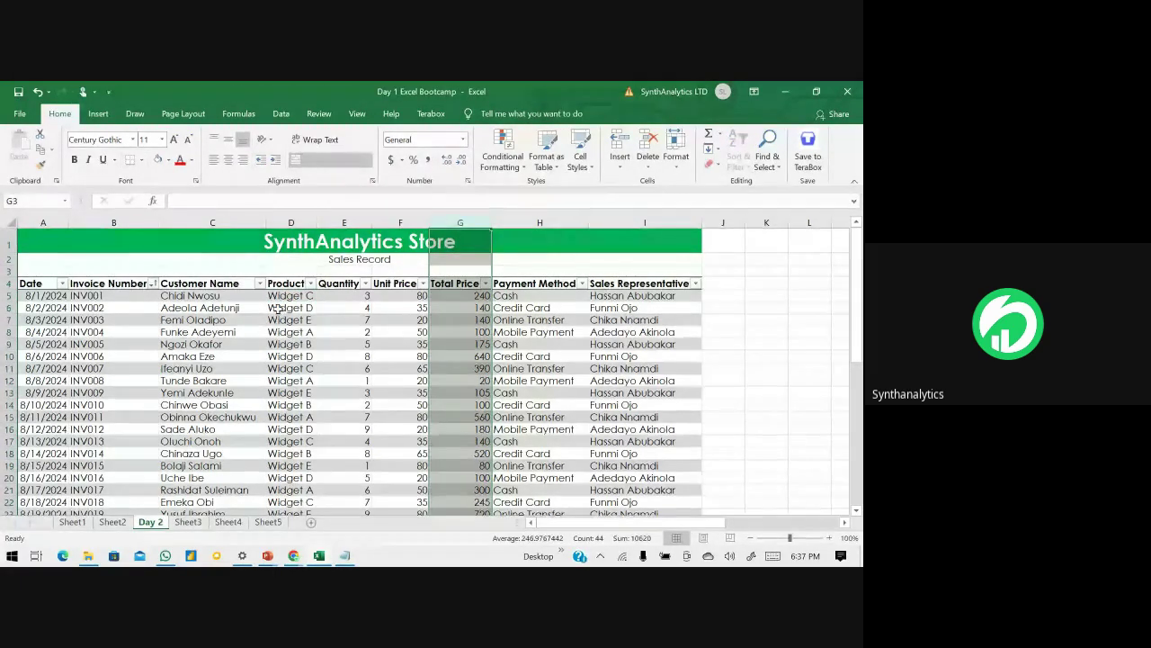
left_click(280, 308)
left_click(456, 222)
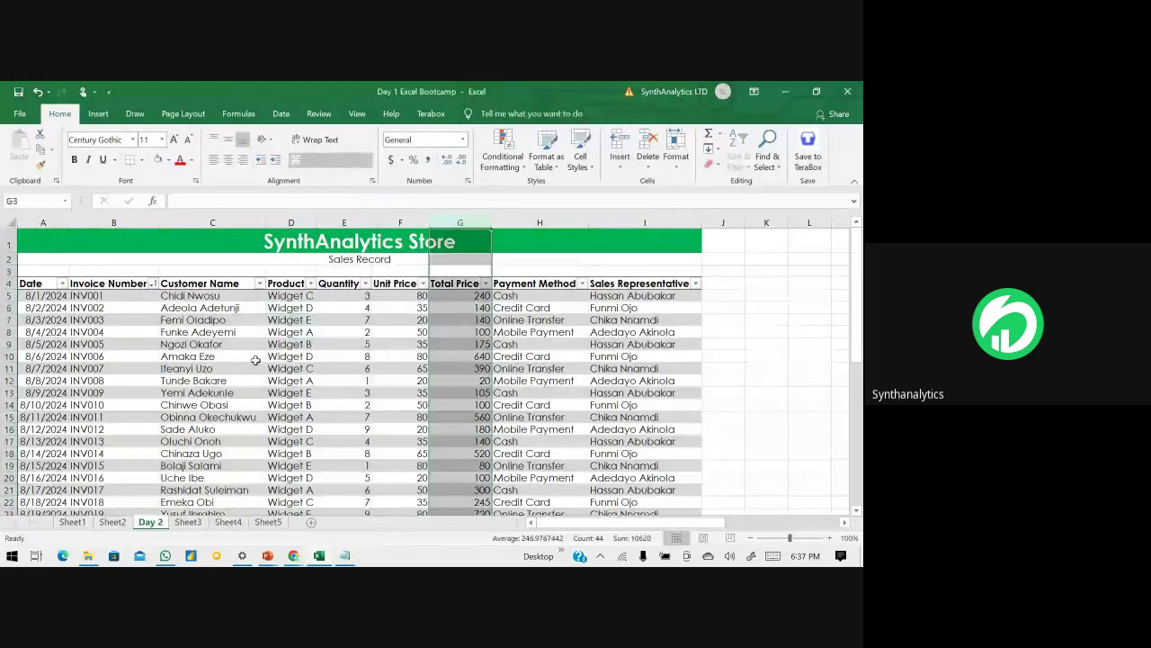
left_click(280, 324)
left_click(459, 222)
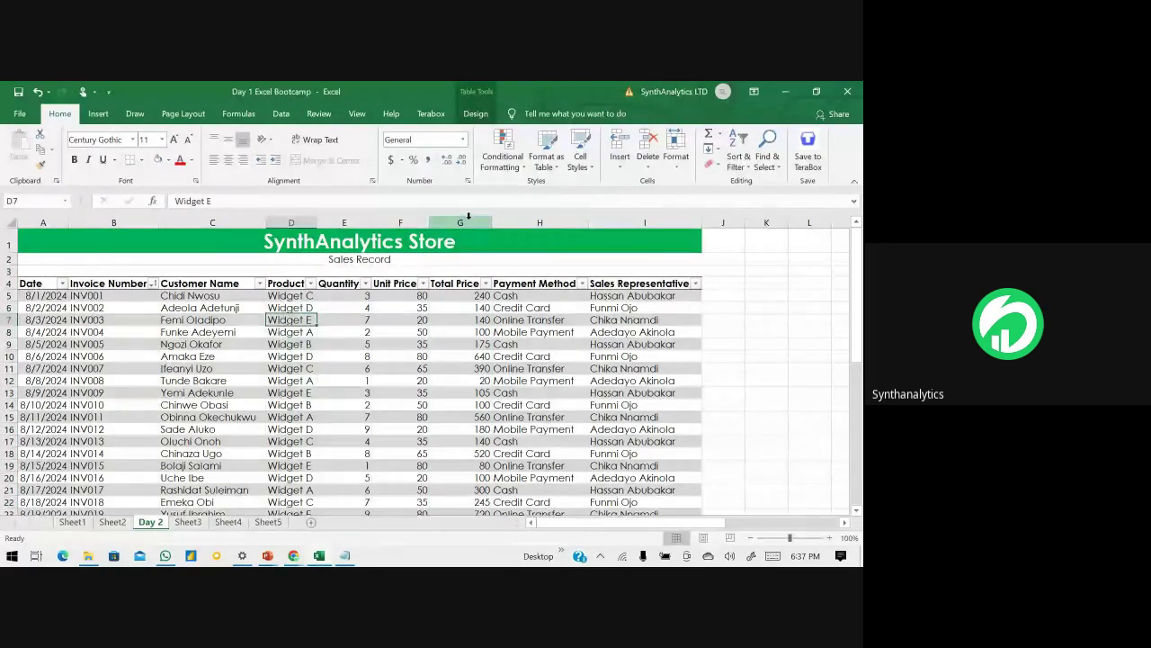
left_click(301, 331)
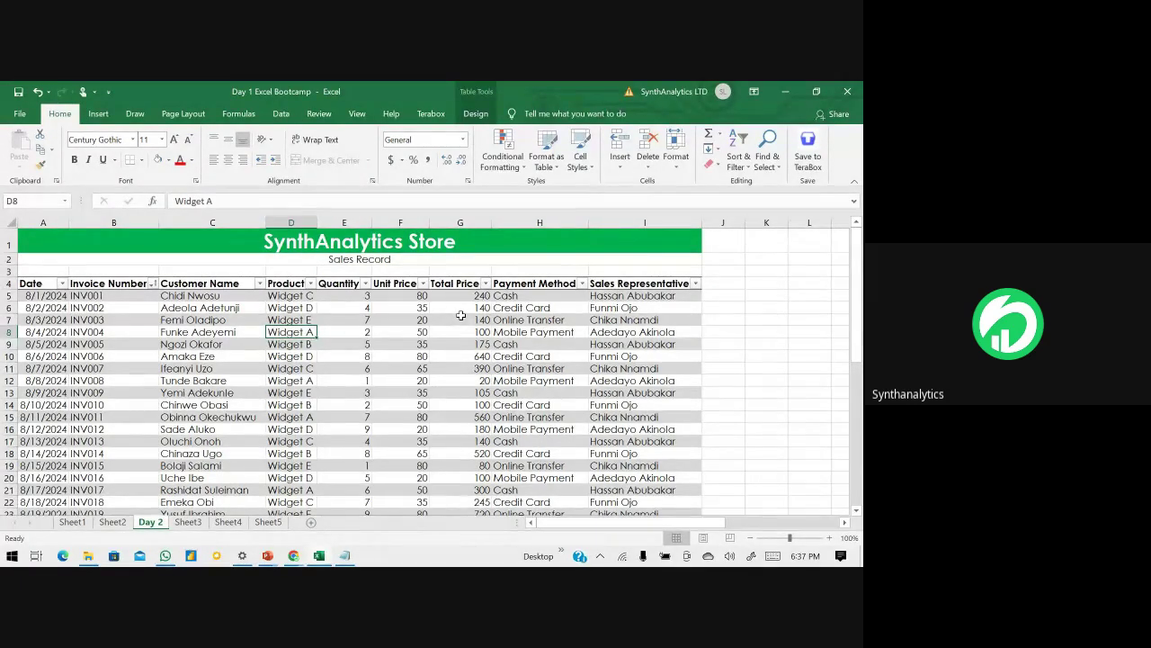
- Build the Sheet2 PivotTable with Product as rows and the sum of Total Price as values
left_click(114, 523)
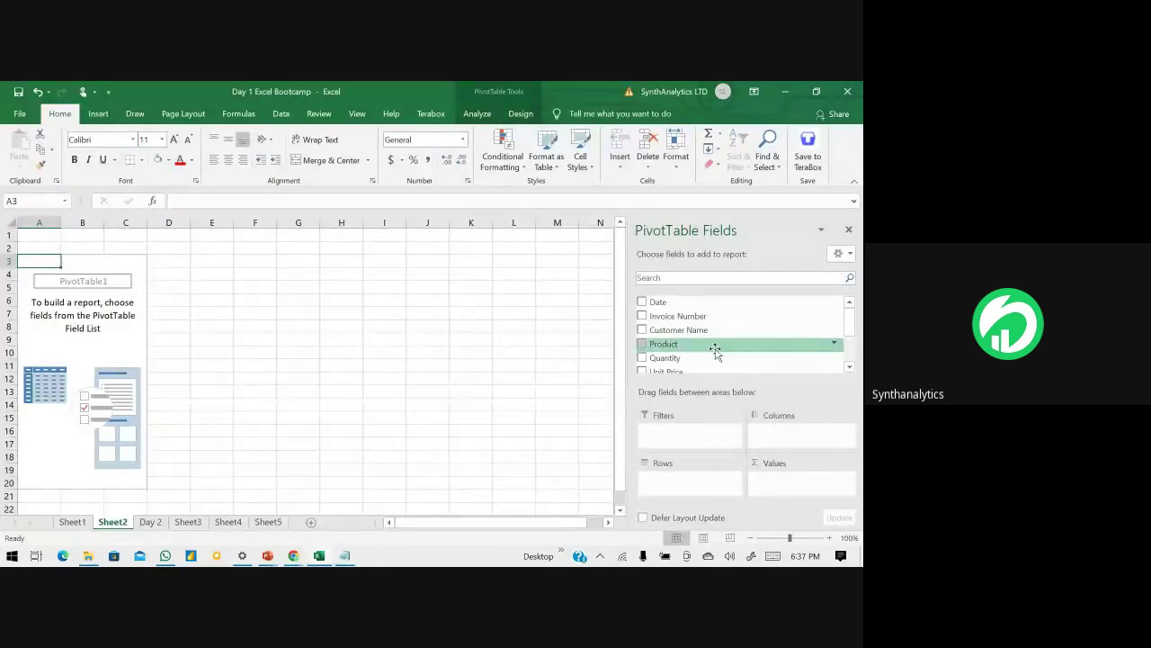
left_click_drag(655, 349, 673, 482)
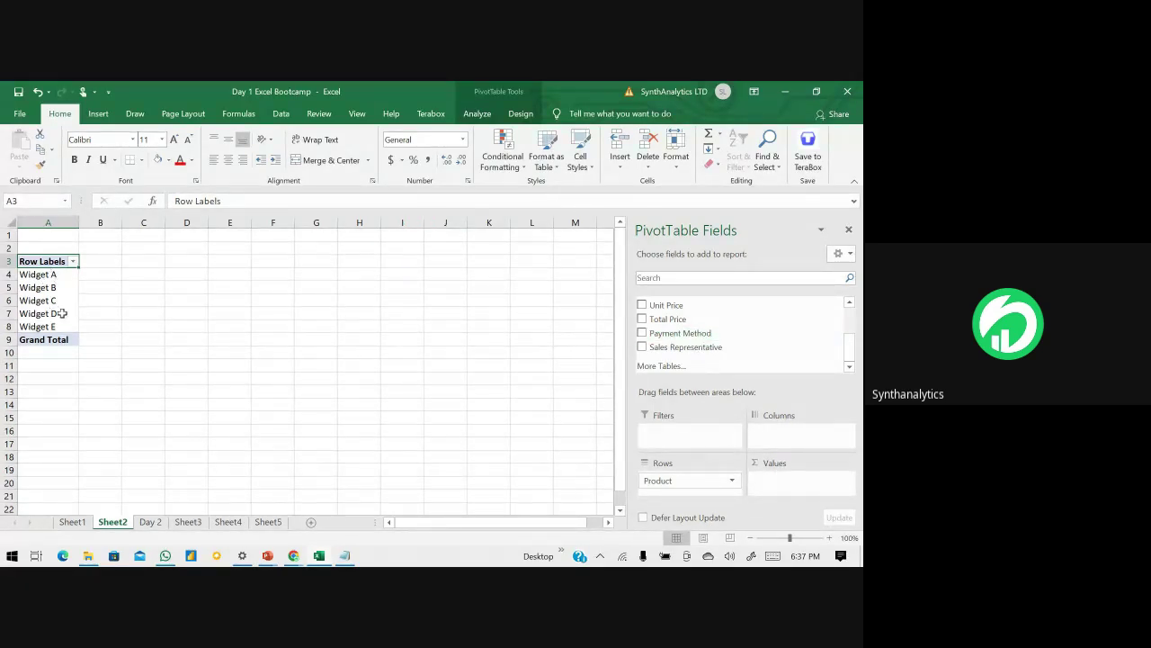
left_click_drag(667, 319, 788, 482)
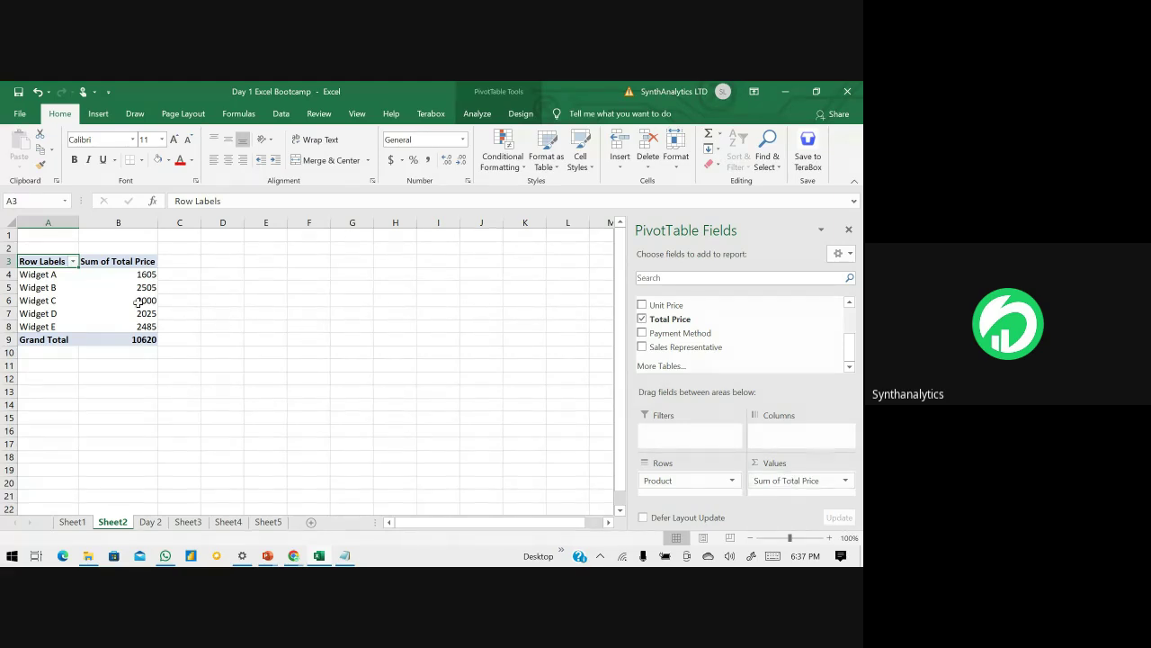
- Apply the dollar Accounting number format to the PivotTable's Total Price sums and the grand total
left_click(130, 275)
left_click_drag(131, 293, 134, 326)
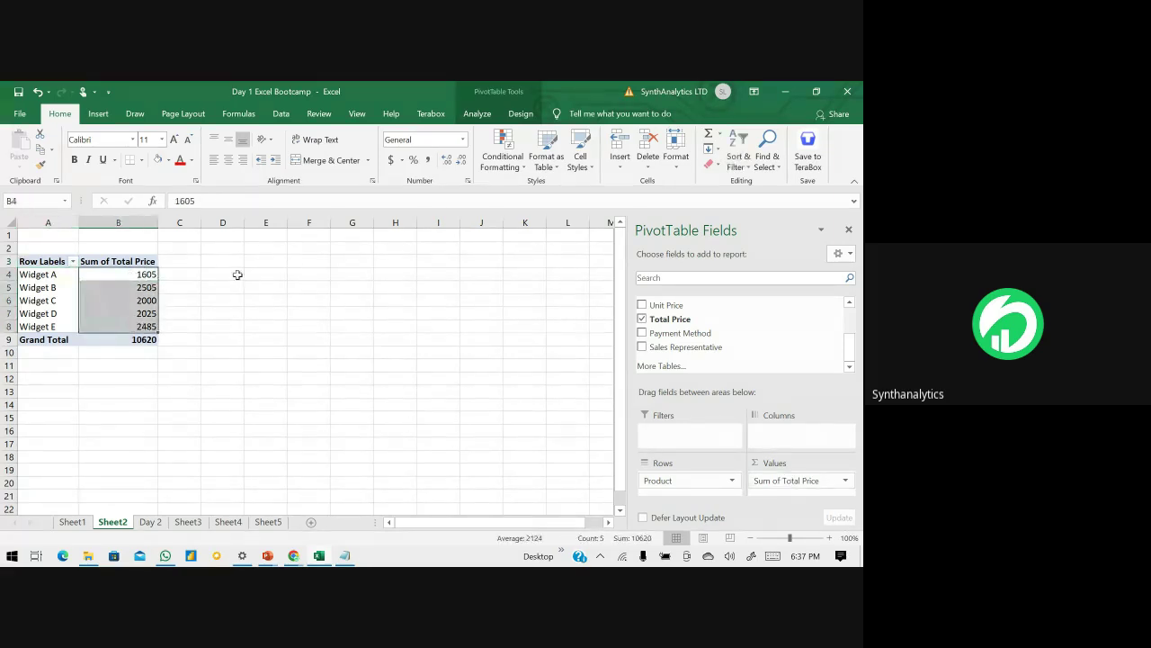
left_click(392, 159)
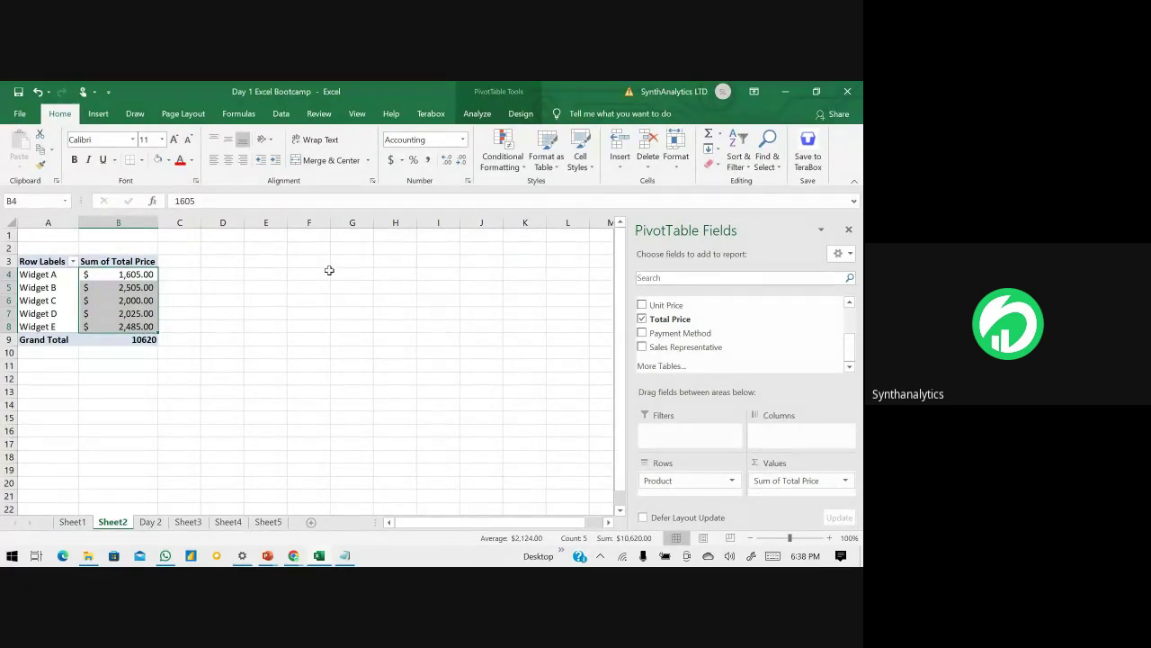
left_click(147, 341)
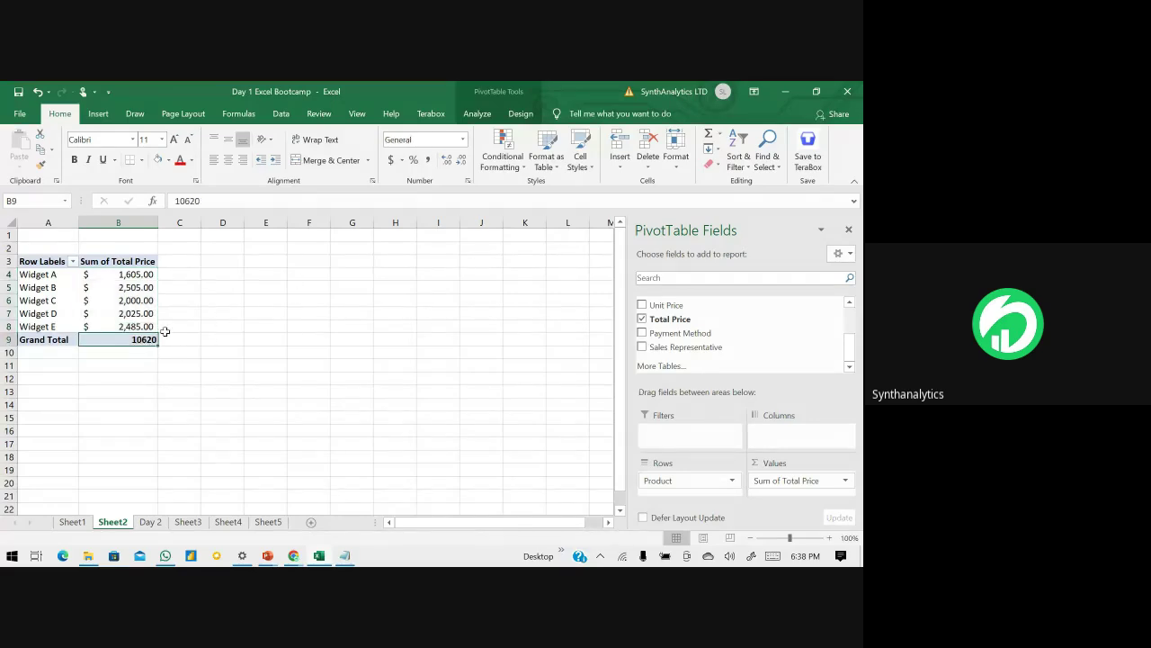
left_click(392, 160)
mouse_move(111, 303)
left_click(73, 261)
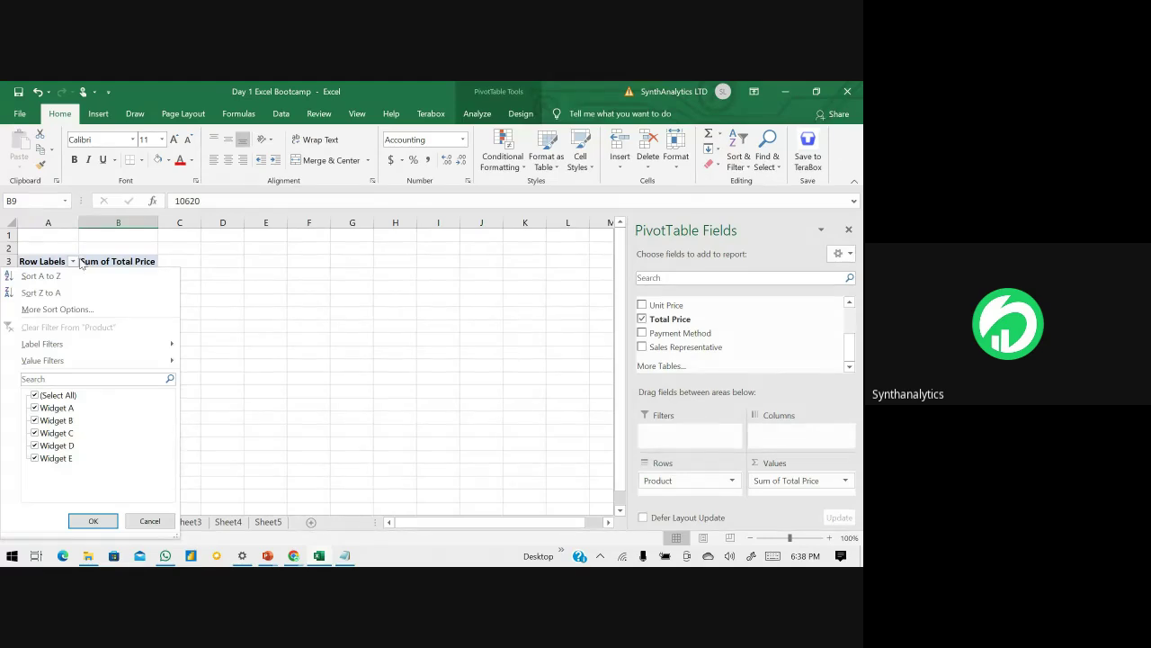
left_click(129, 262)
left_click(129, 262)
right_click(128, 262)
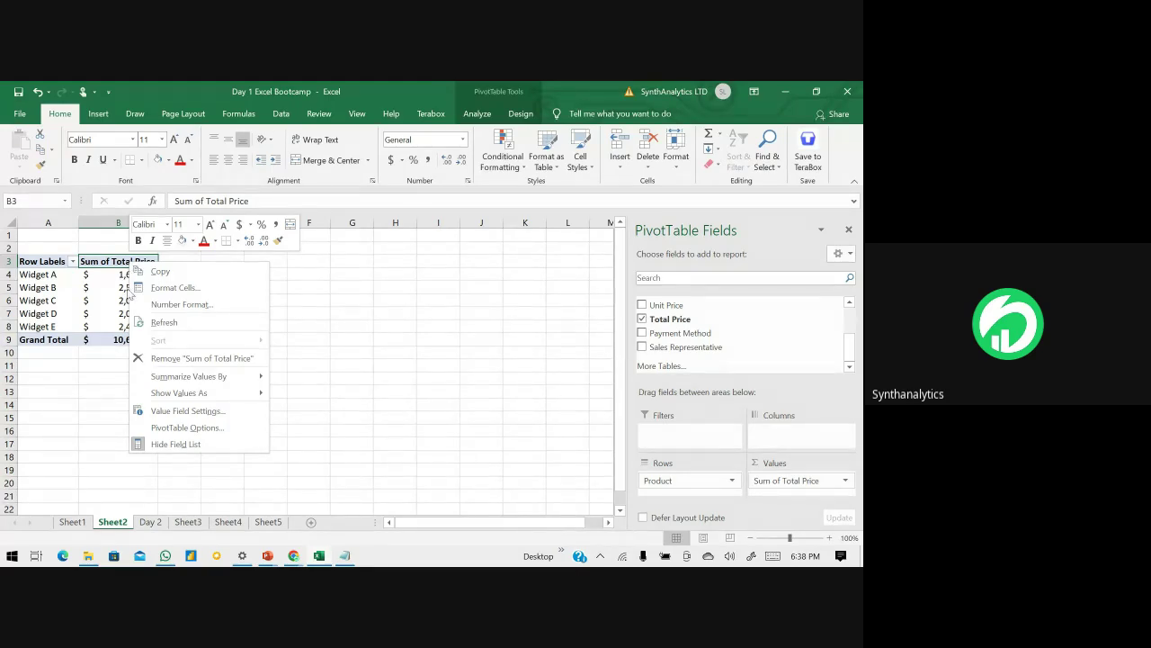
left_click(40, 266)
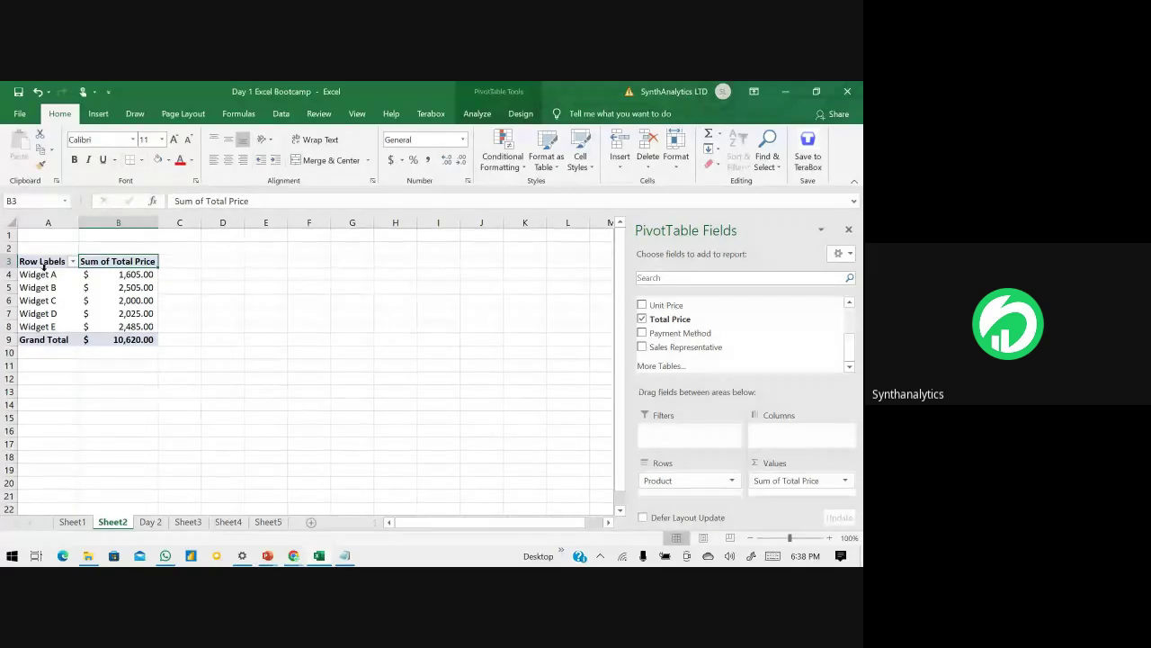
- Insert a clustered column PivotChart from the PivotTable's header and widget rows and place it beside the table
left_click(42, 262)
left_click_drag(42, 263, 118, 329)
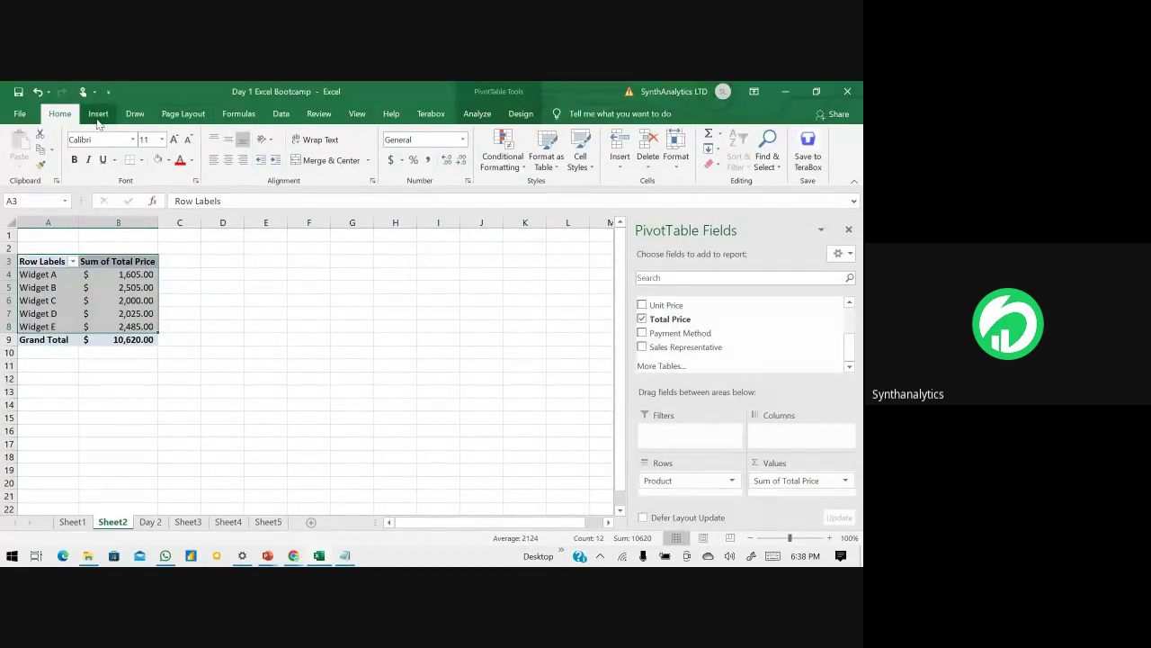
left_click(98, 114)
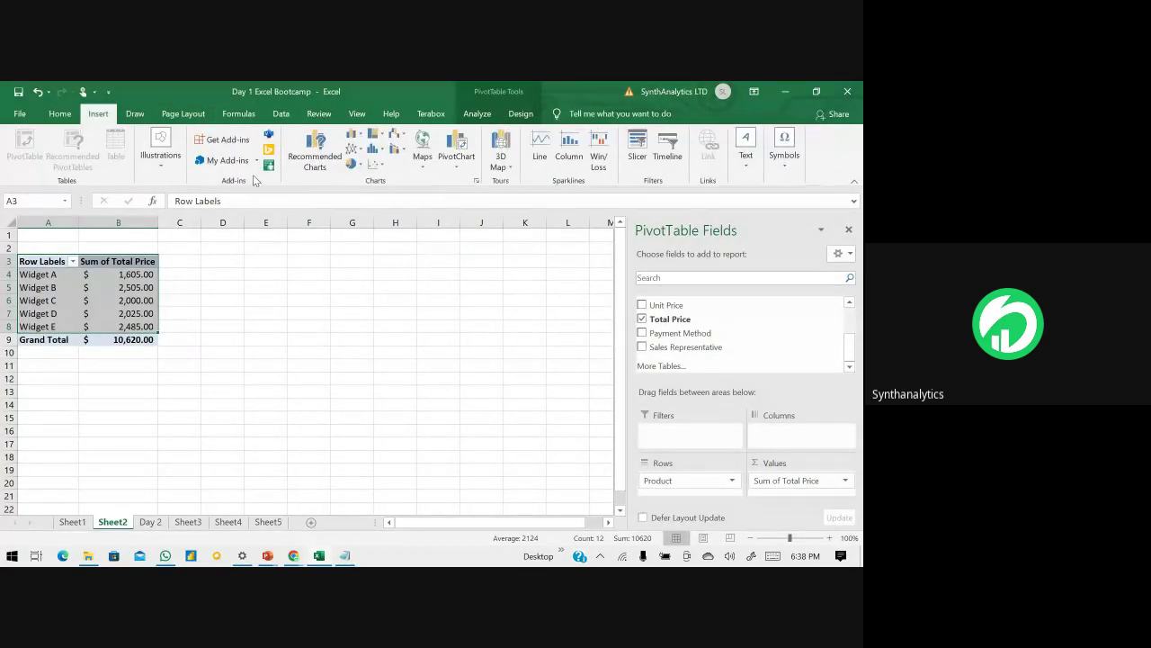
left_click(307, 160)
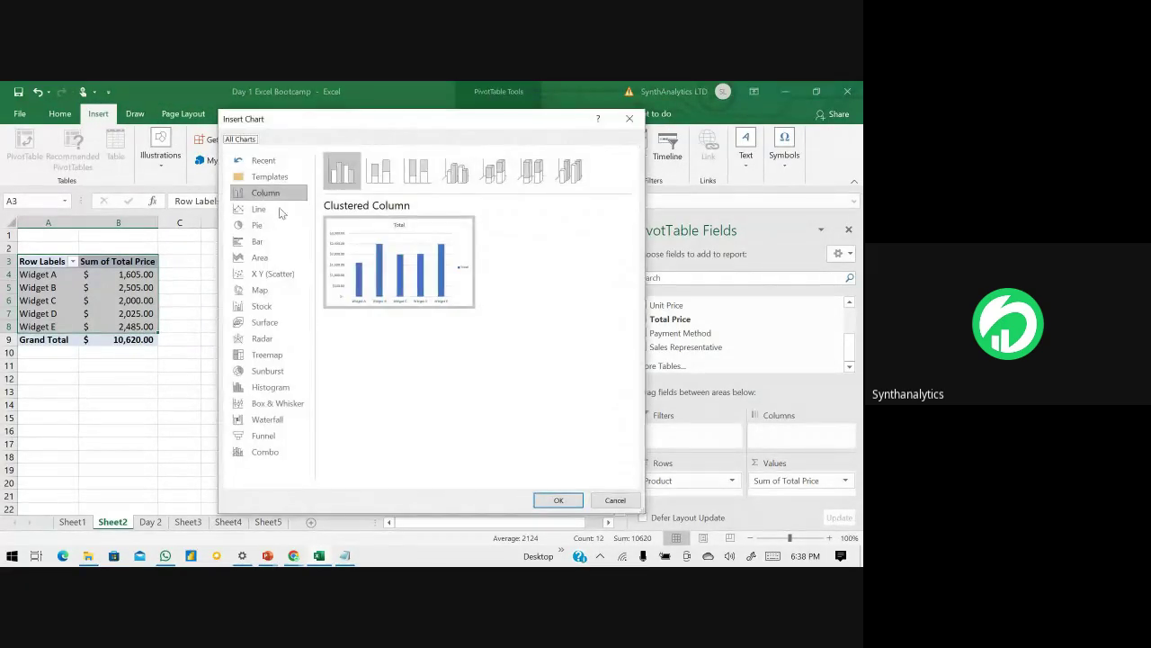
mouse_move(365, 251)
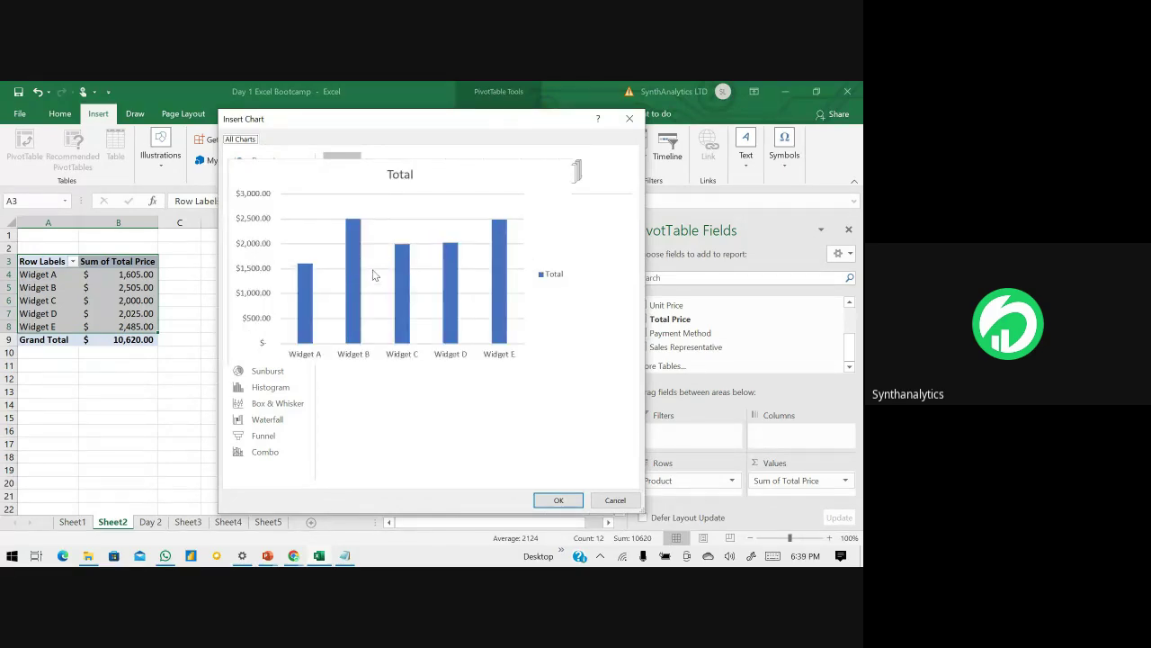
left_click(559, 500)
left_click_drag(266, 296, 299, 258)
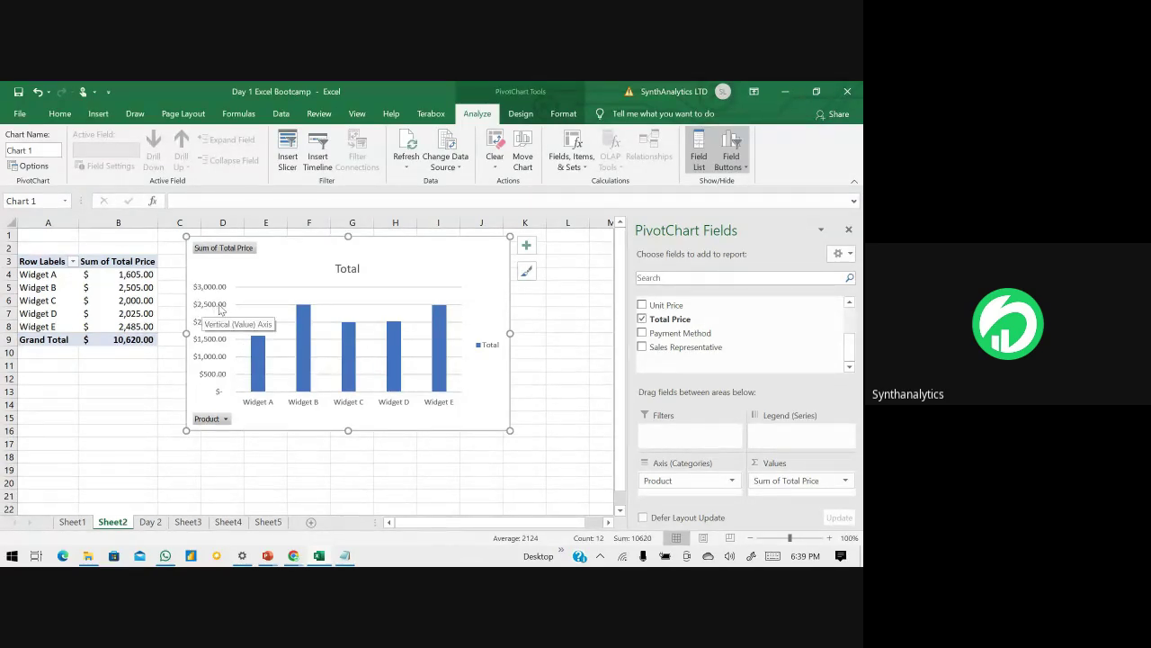
- Add data labels to the columns of the Total Price PivotChart
left_click(527, 252)
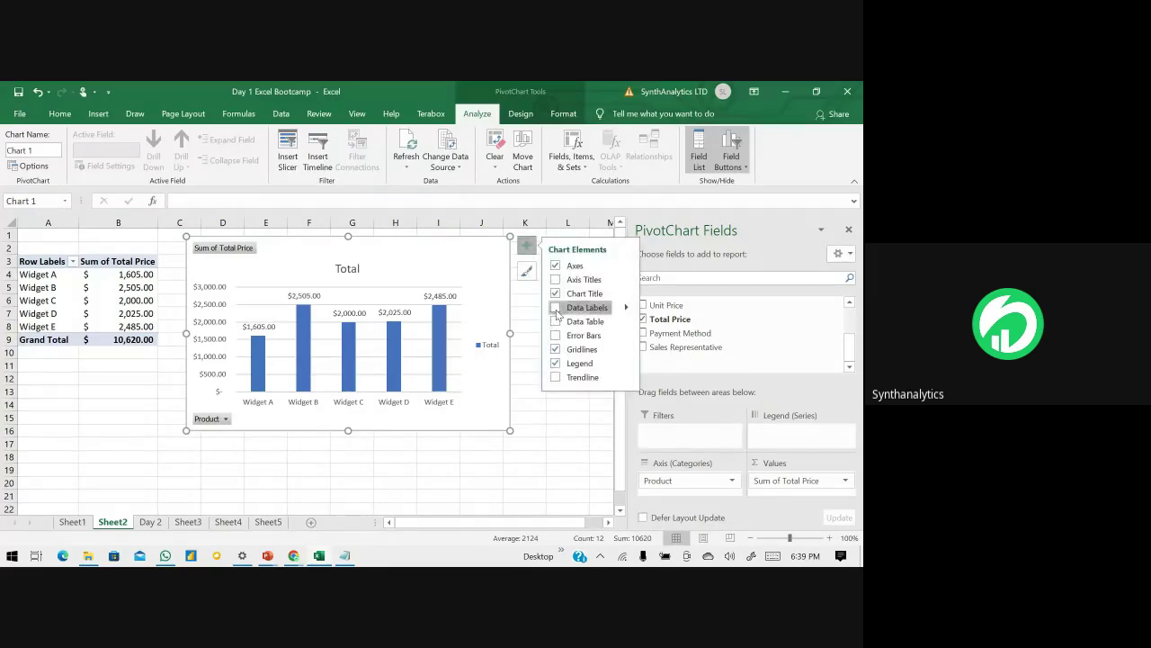
left_click(556, 308)
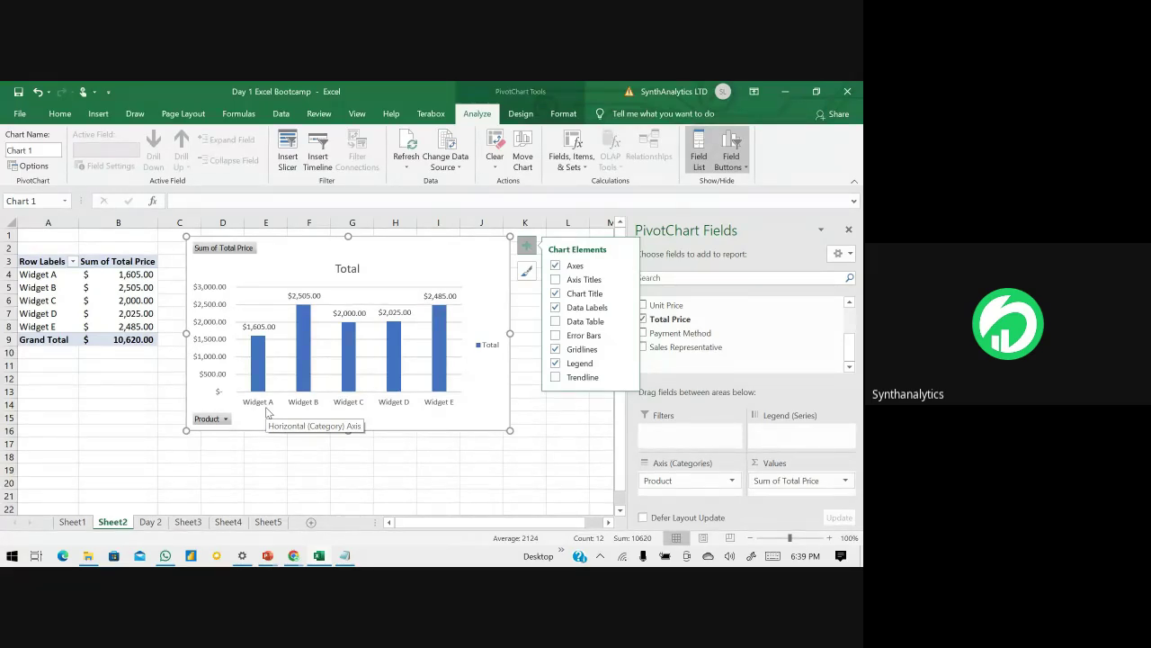
left_click(65, 375)
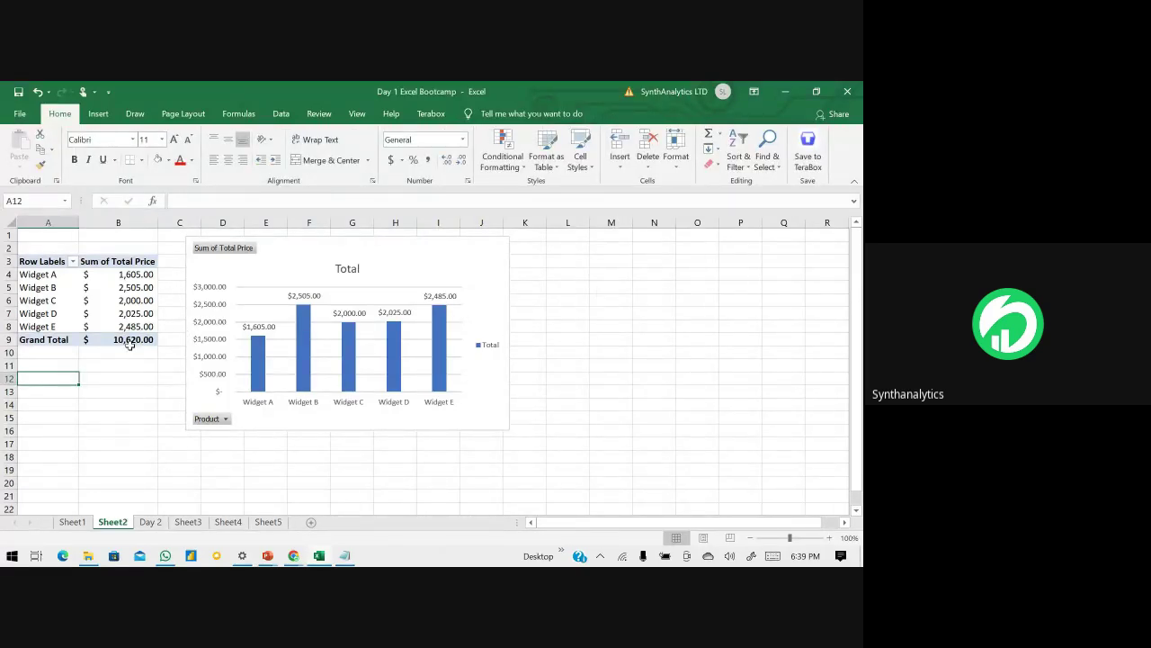
- Bring up the chart type choices for the PivotChart and preview the column variants through 3-D Clustered Column
left_click(269, 255)
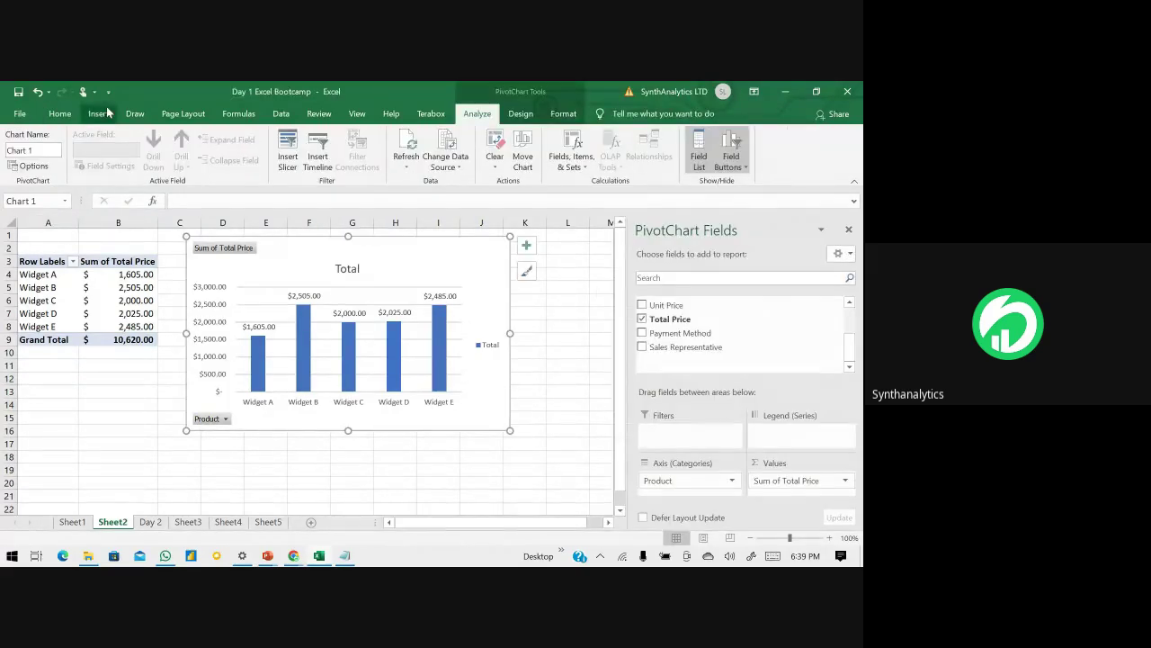
left_click(98, 113)
left_click(300, 153)
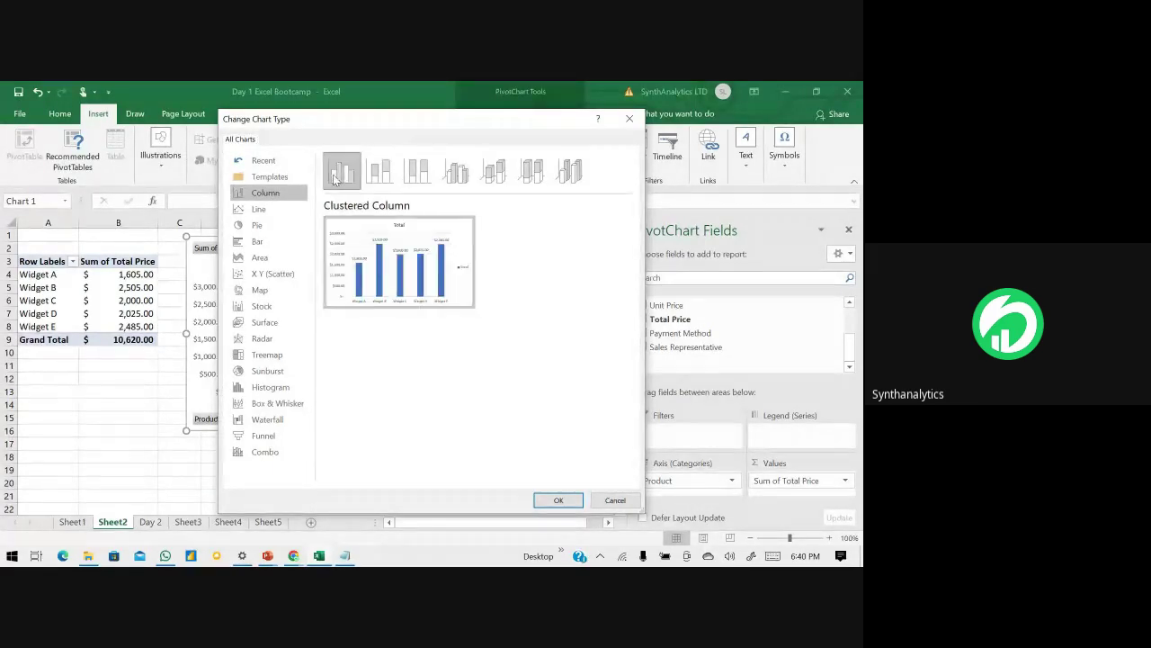
left_click(376, 182)
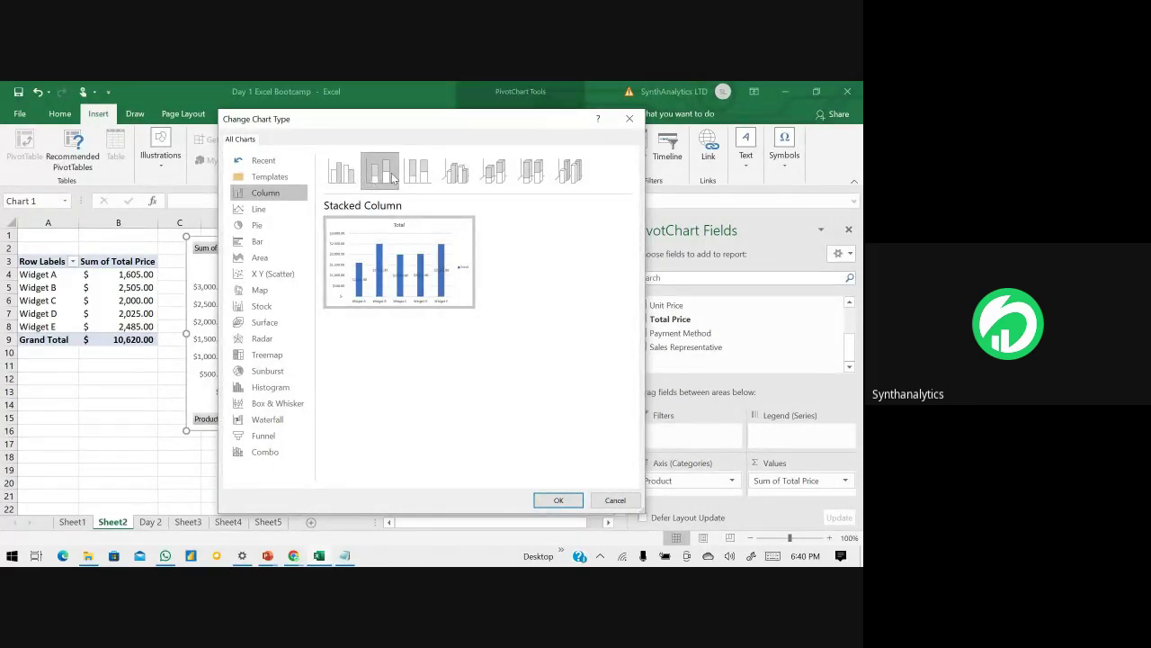
left_click(416, 177)
left_click(455, 173)
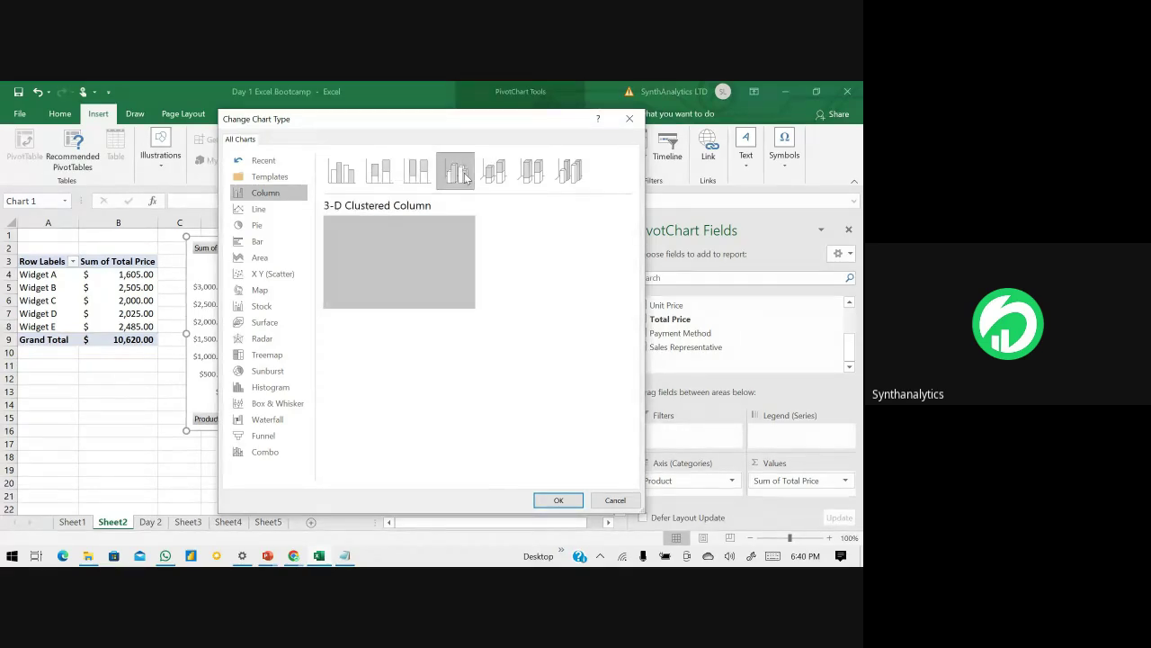
- Preview the Line, Scatter, Stacked Line and Line with Markers types for the PivotChart
left_click(255, 210)
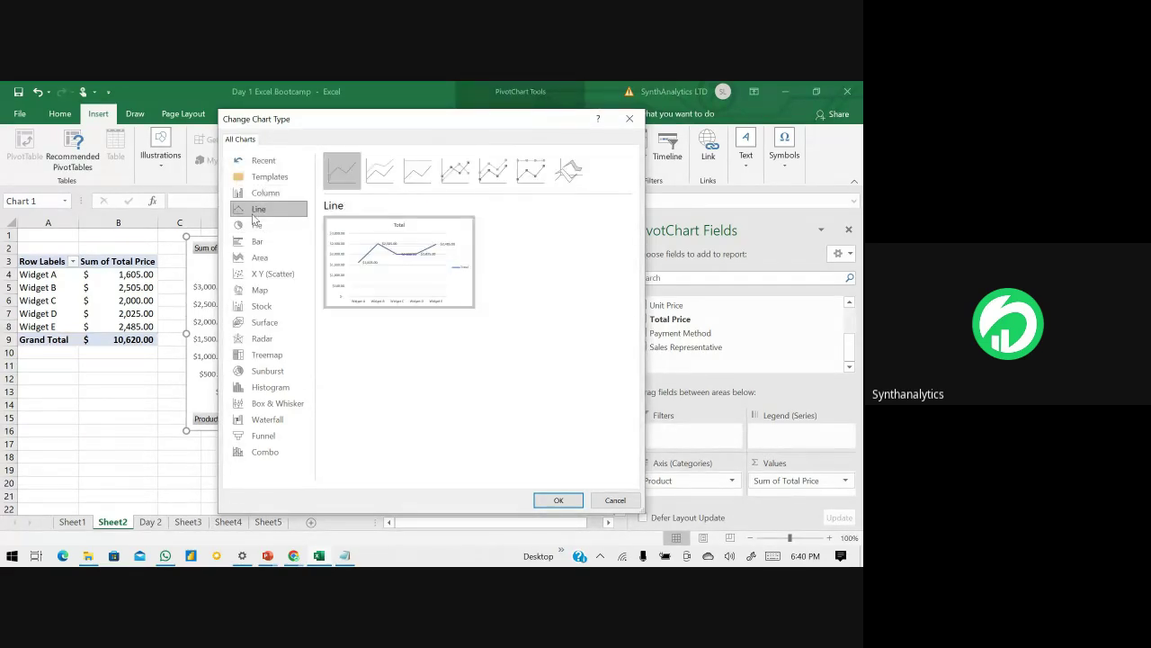
mouse_move(397, 284)
left_click(263, 272)
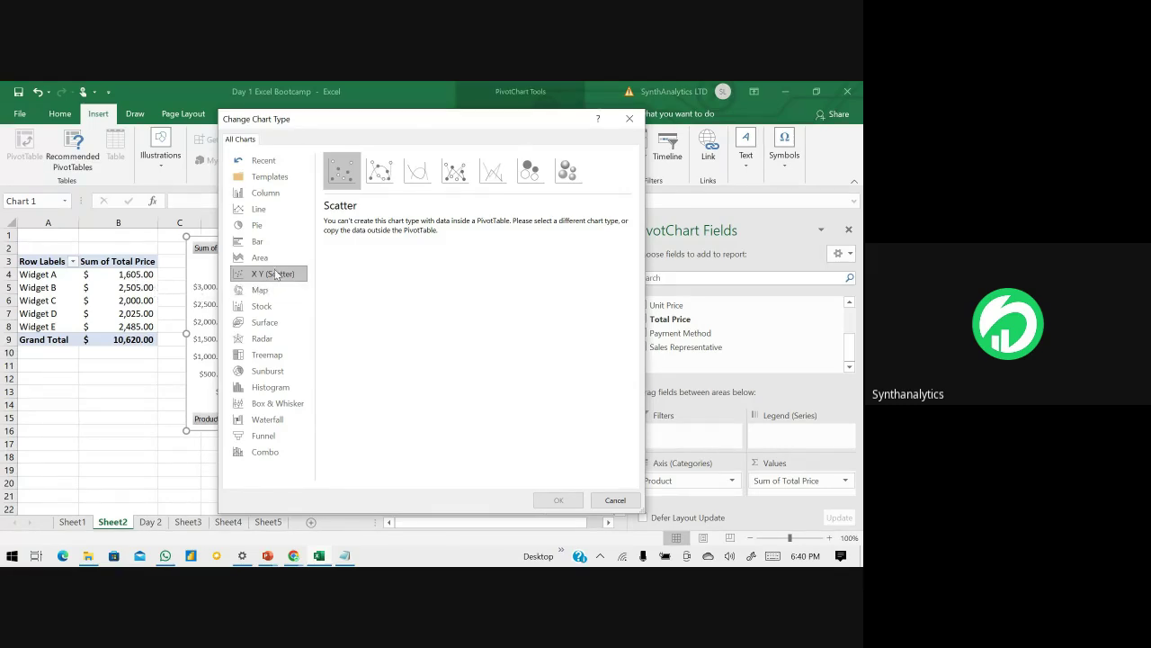
left_click(259, 209)
left_click(380, 171)
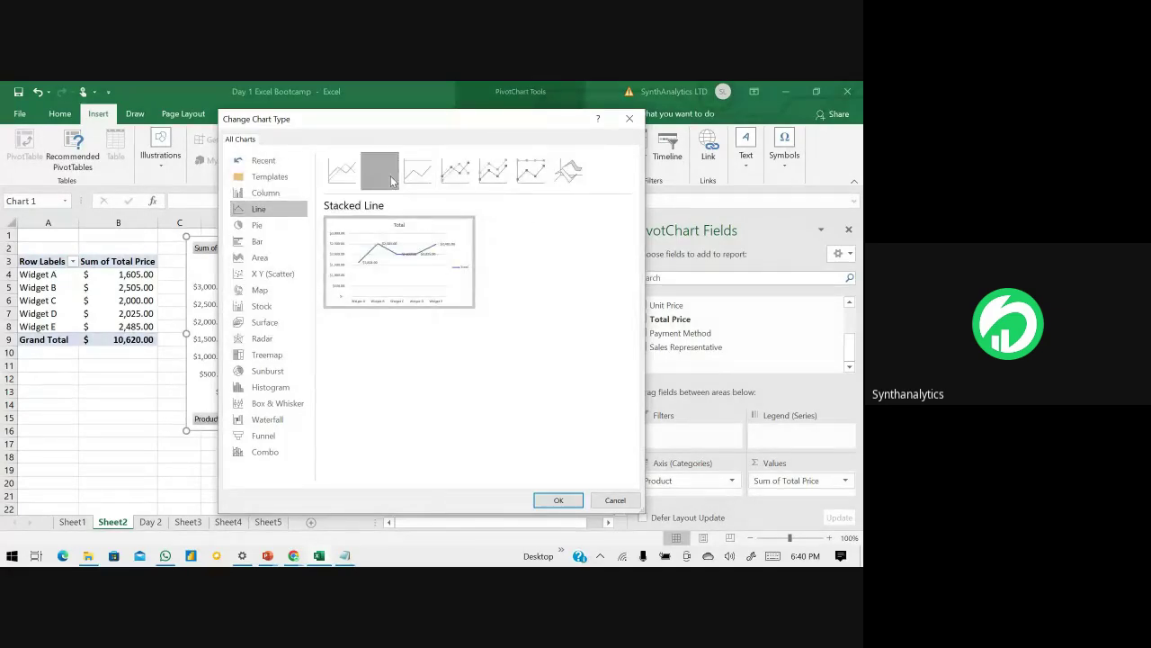
left_click(452, 172)
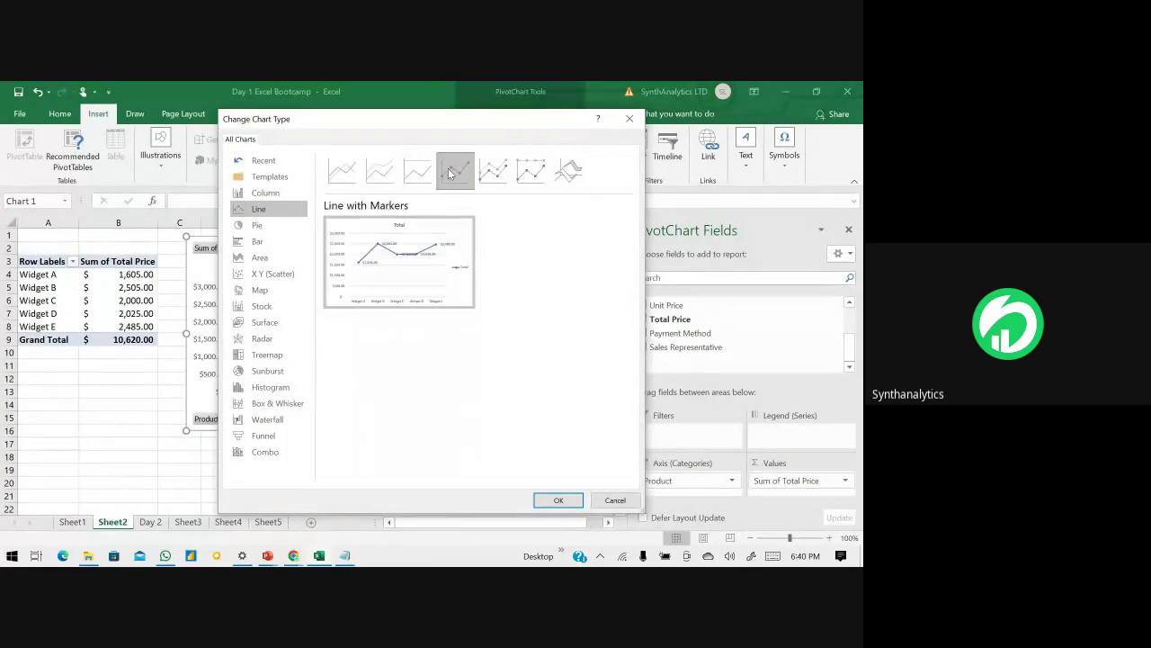
- Examine the Pie chart preview for the widget sales and compare it with the Doughnut variant
left_click(280, 230)
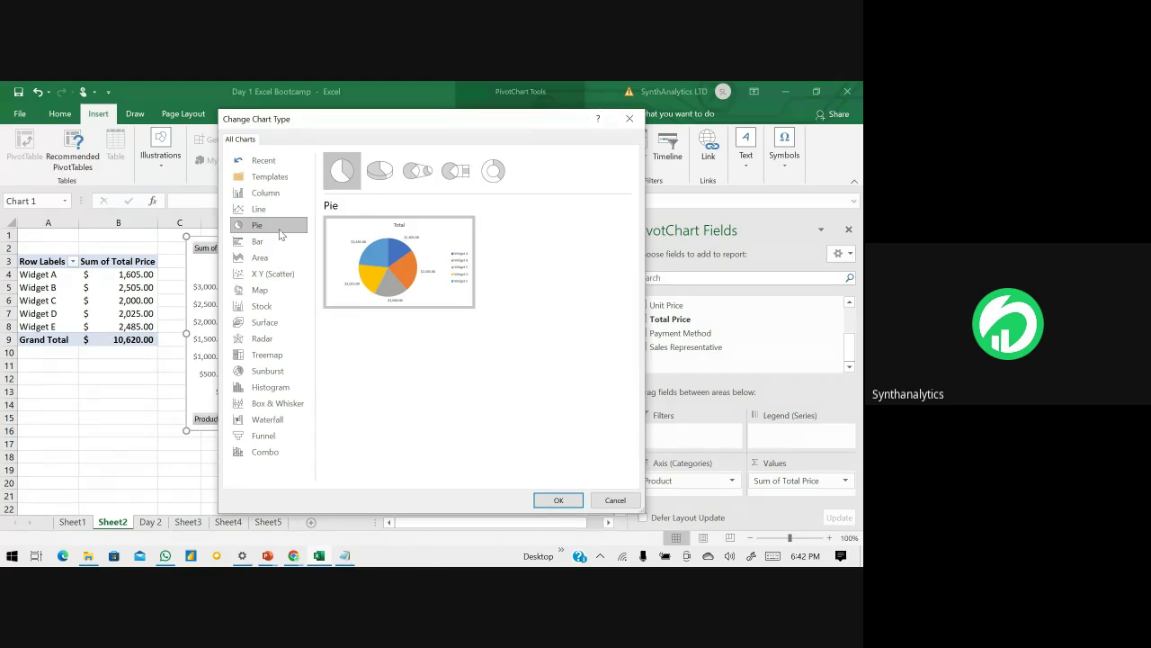
mouse_move(335, 267)
mouse_move(389, 291)
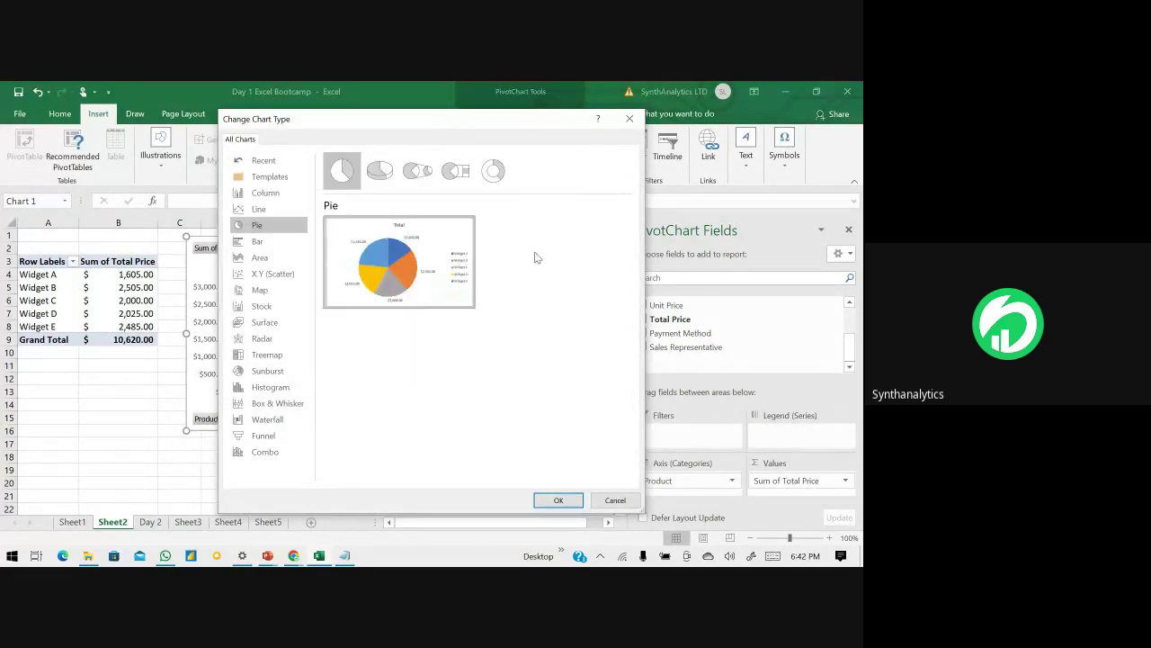
mouse_move(424, 253)
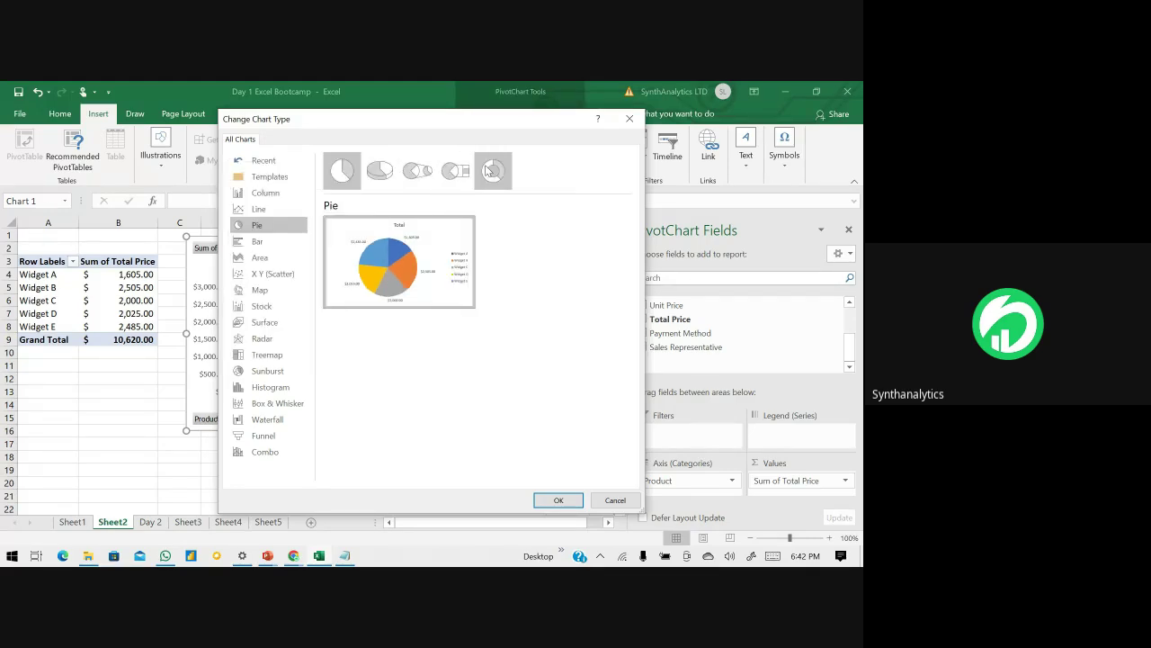
left_click(486, 171)
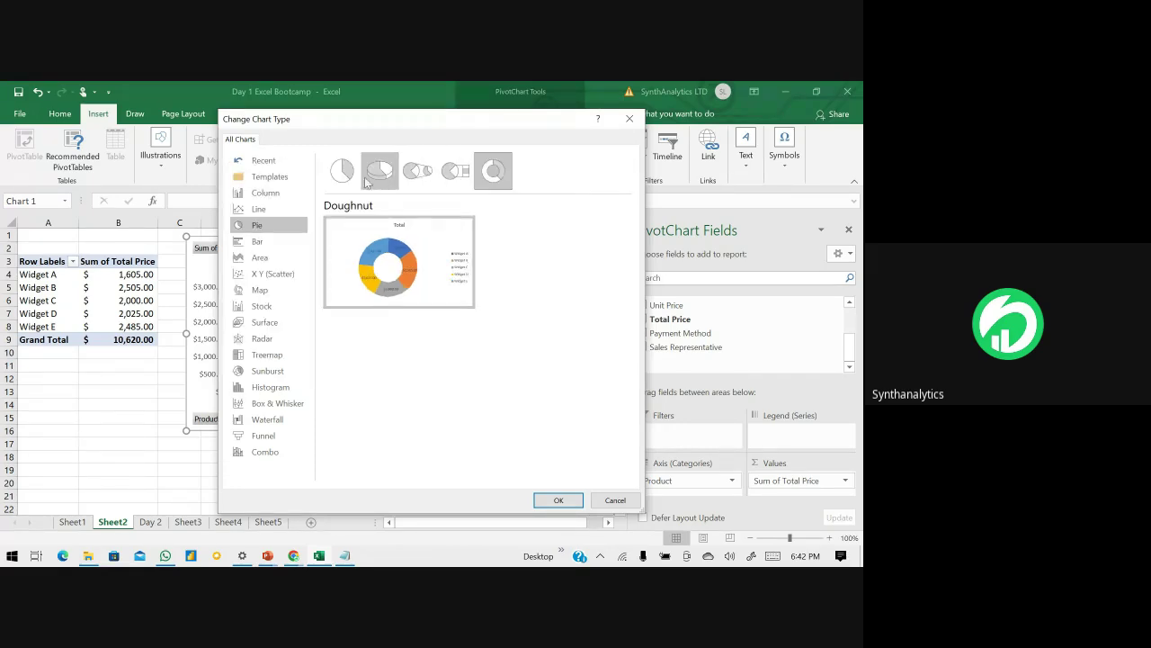
- Look through the Bar, Area, Scatter, Map, Stock and Surface chart types and return to Clustered Column
left_click(270, 242)
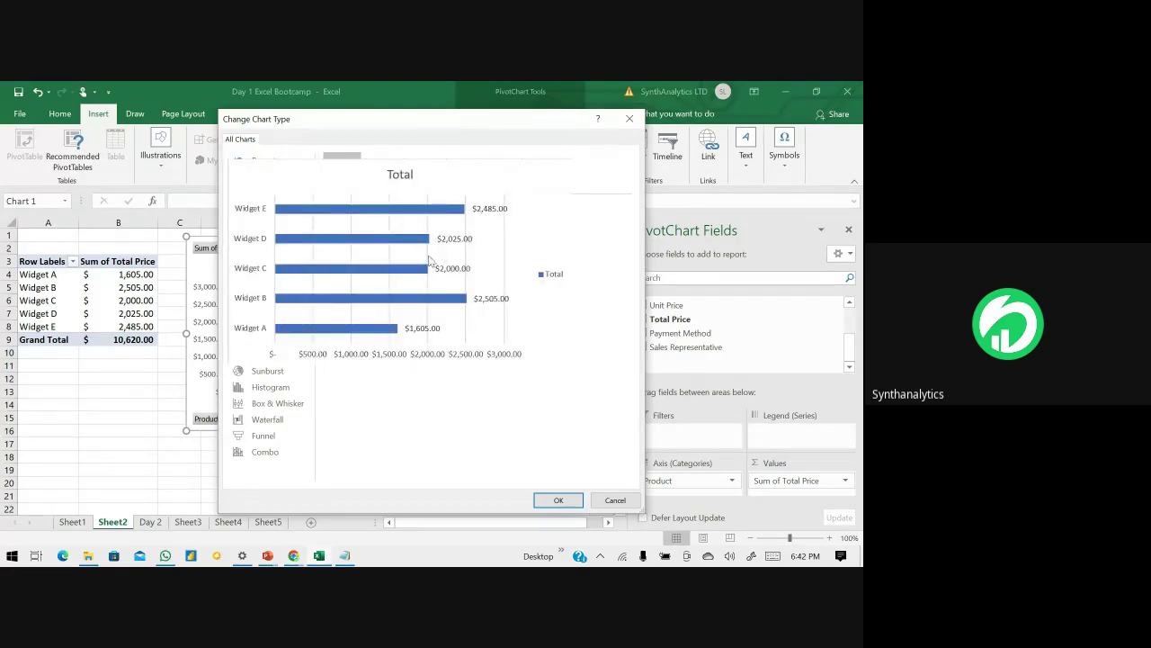
left_click(268, 259)
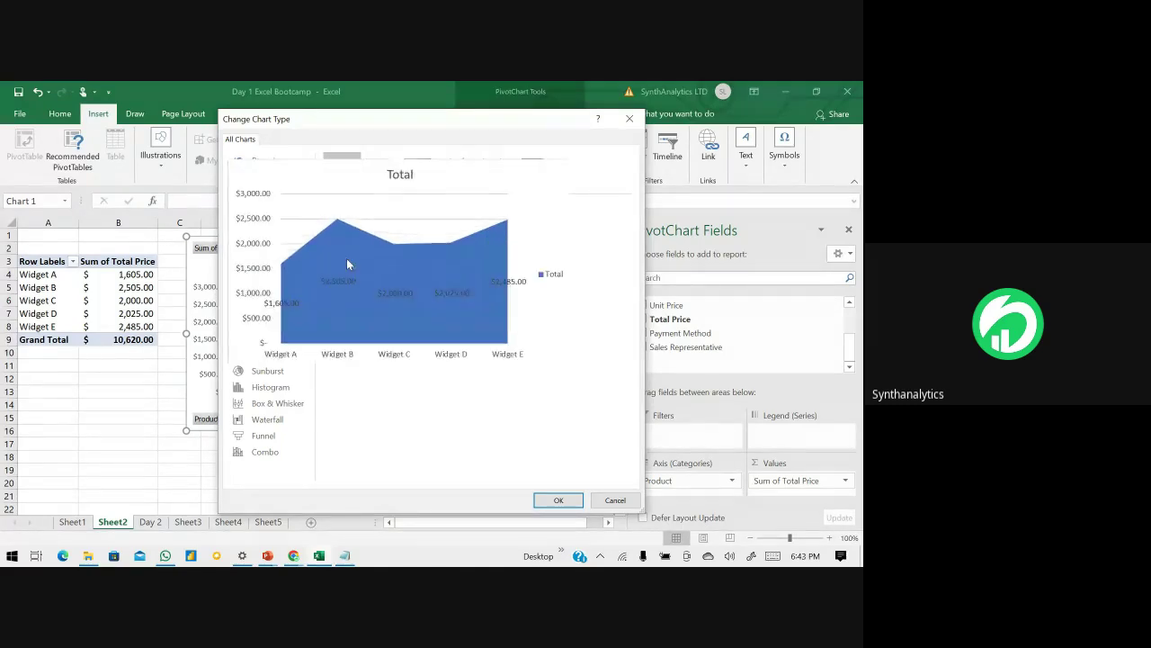
mouse_move(431, 303)
left_click(256, 288)
left_click(257, 274)
left_click(259, 289)
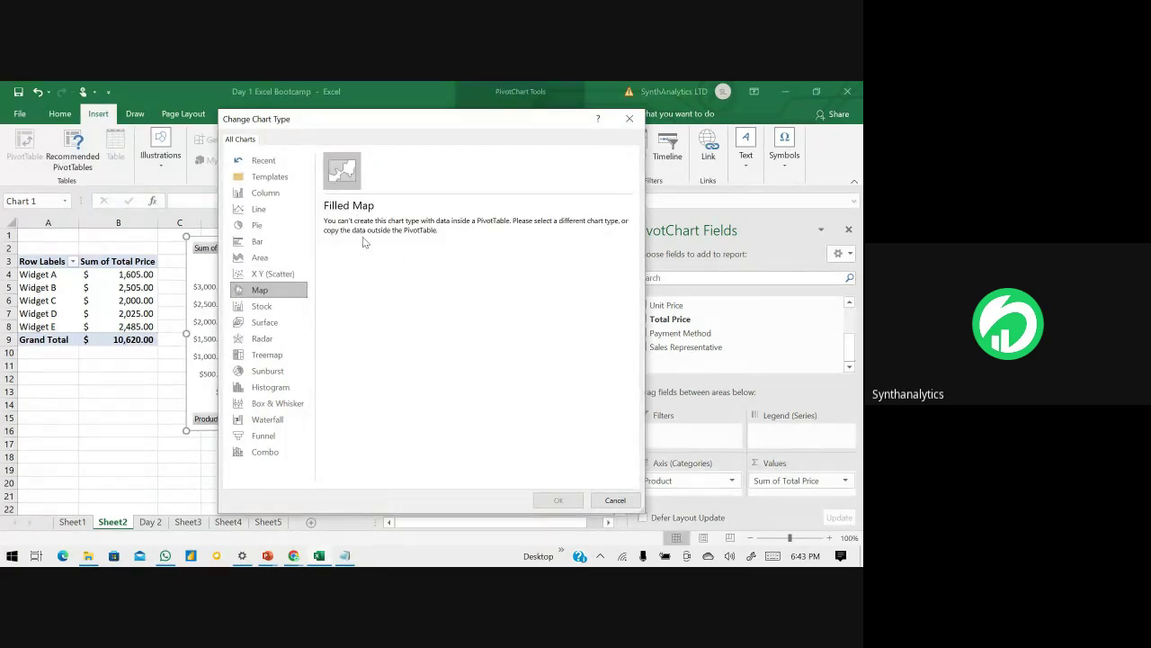
left_click(261, 306)
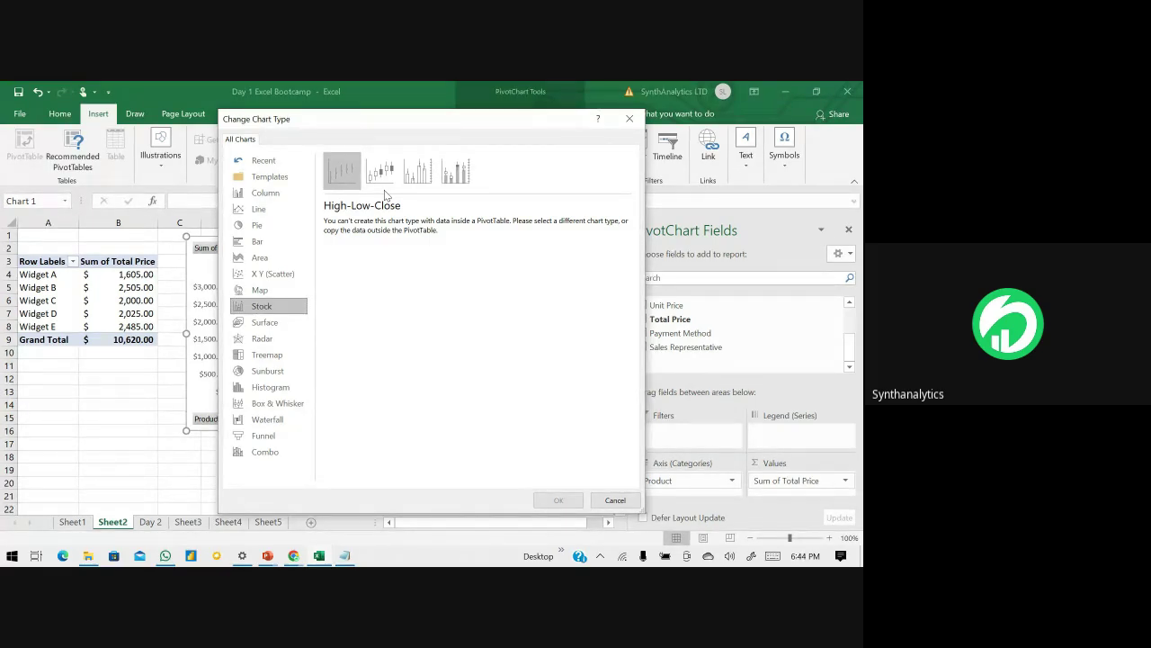
left_click(279, 323)
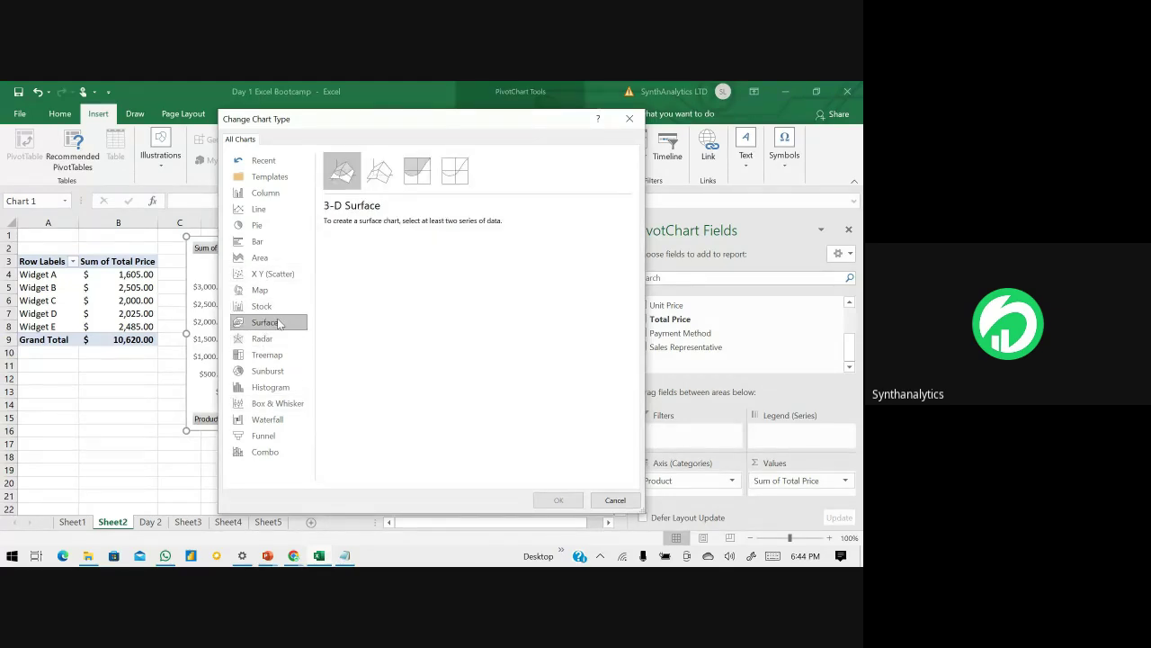
left_click(261, 193)
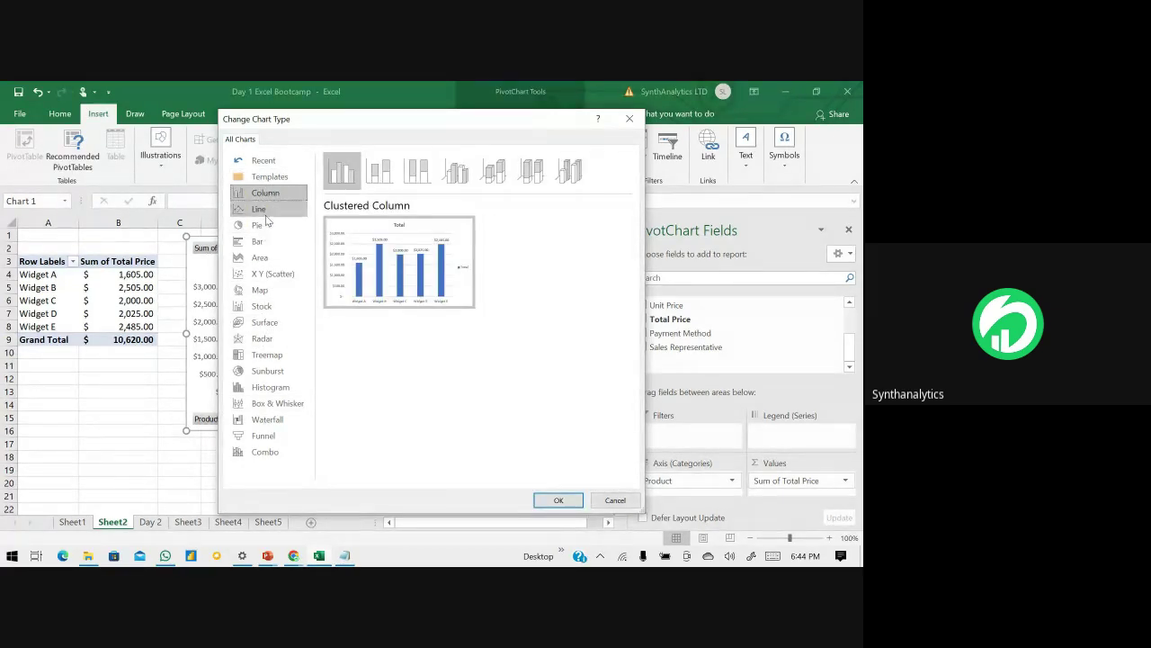
- Preview the Line, Pie and Bar chart types for the pivot chart, keeping the current chart type
left_click(261, 208)
left_click(259, 225)
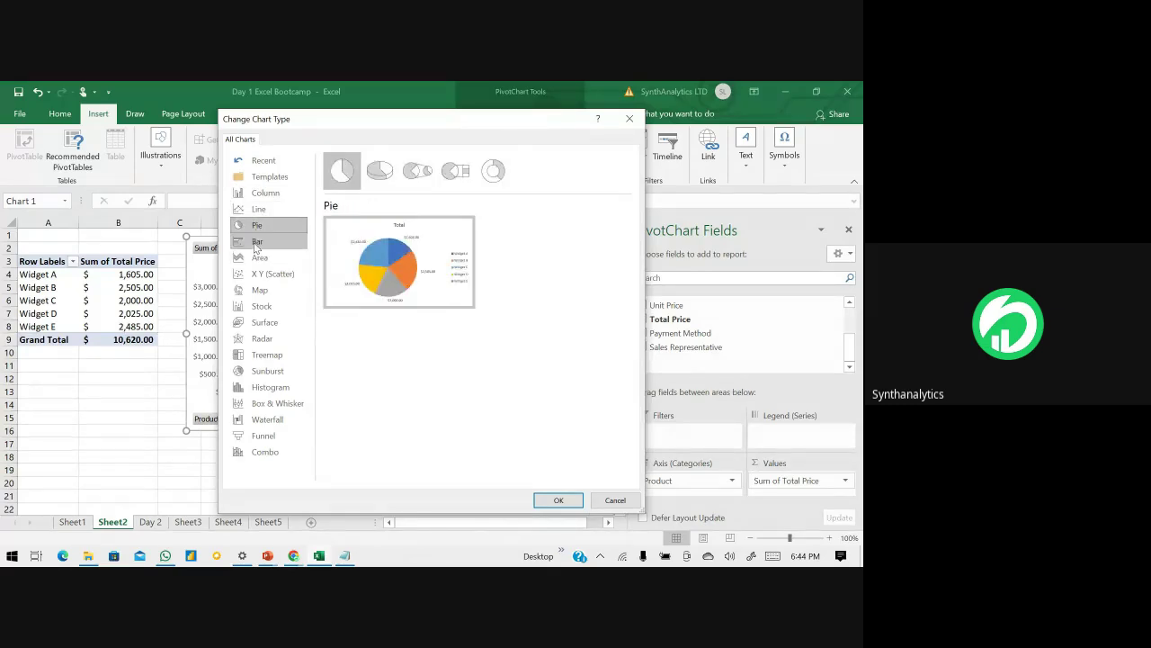
left_click(260, 242)
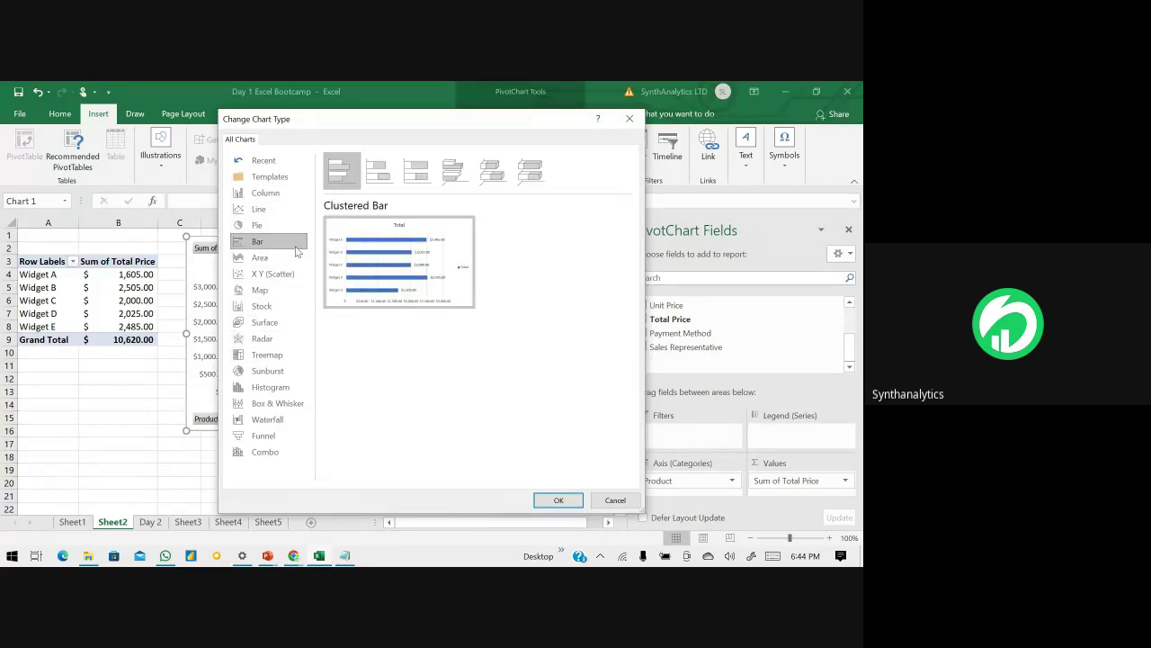
left_click(606, 501)
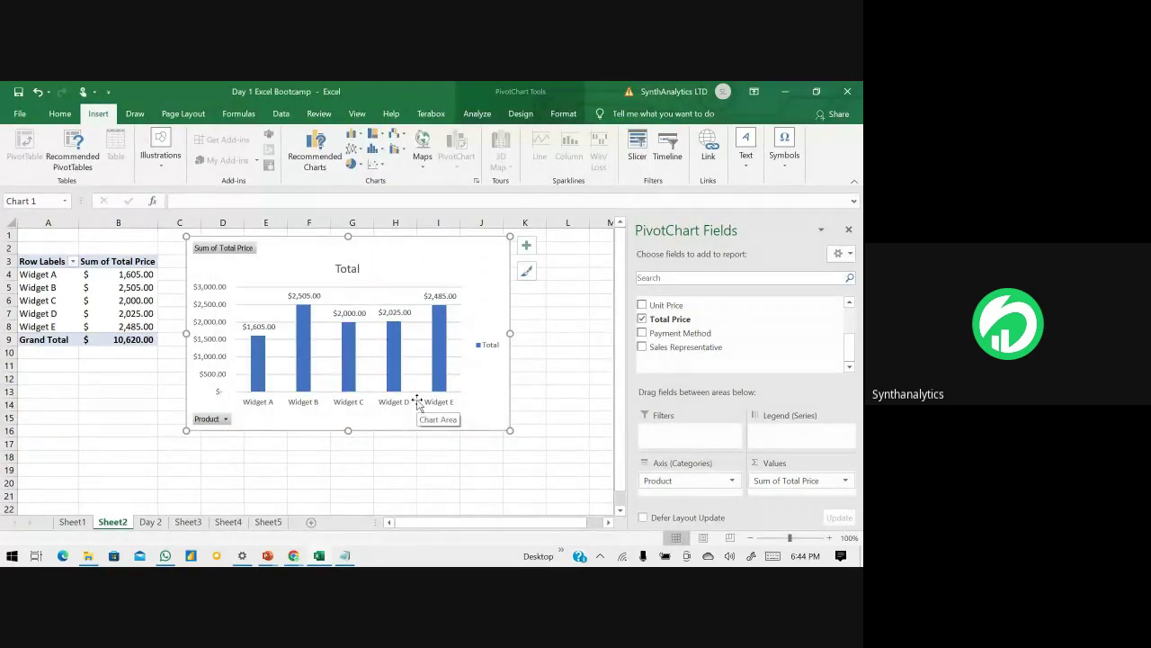
- Switch to the slide show and advance to the Day Two lesson summary slide about filters and pivot tables
key("alt+Tab")
key("alt+Tab")
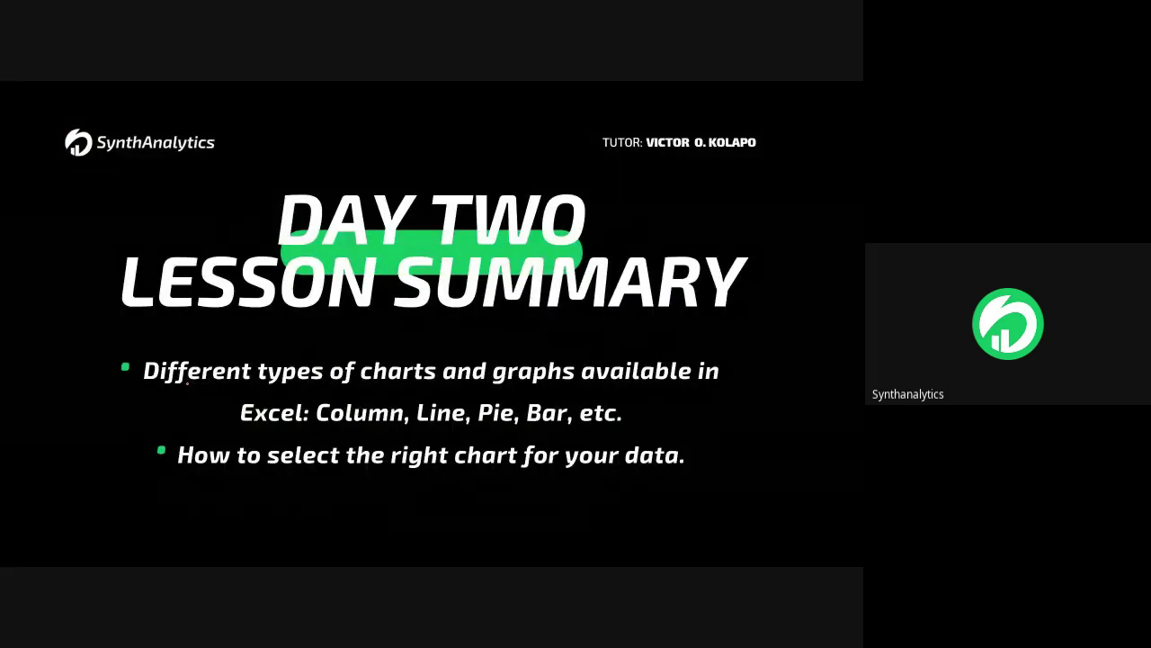
key("Right")
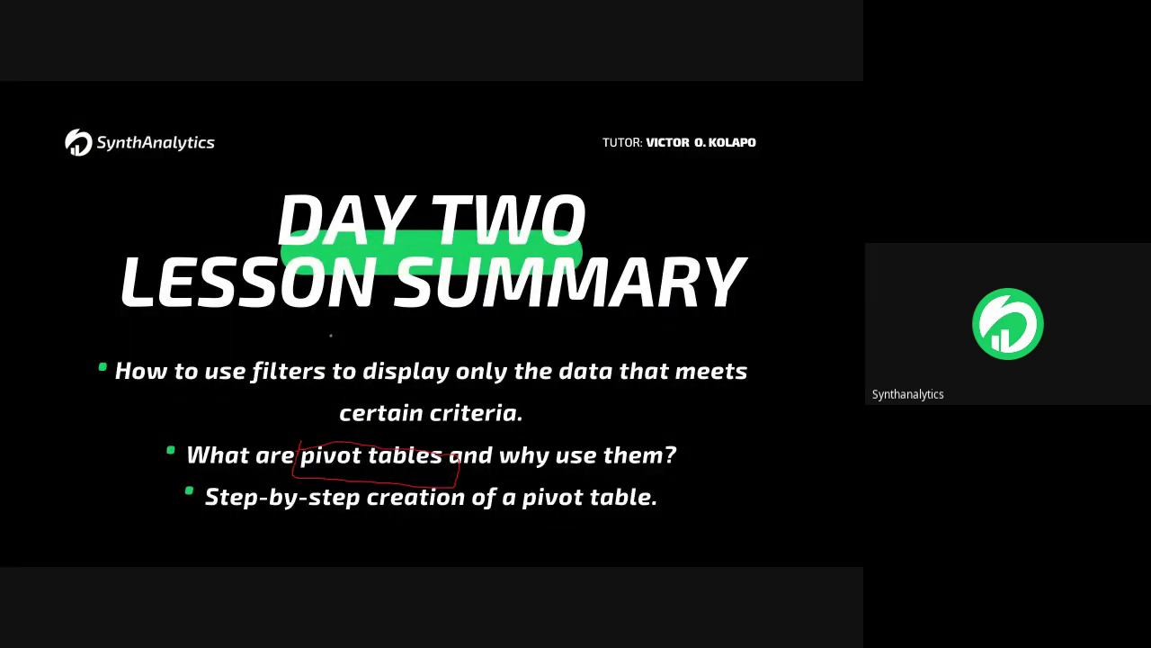
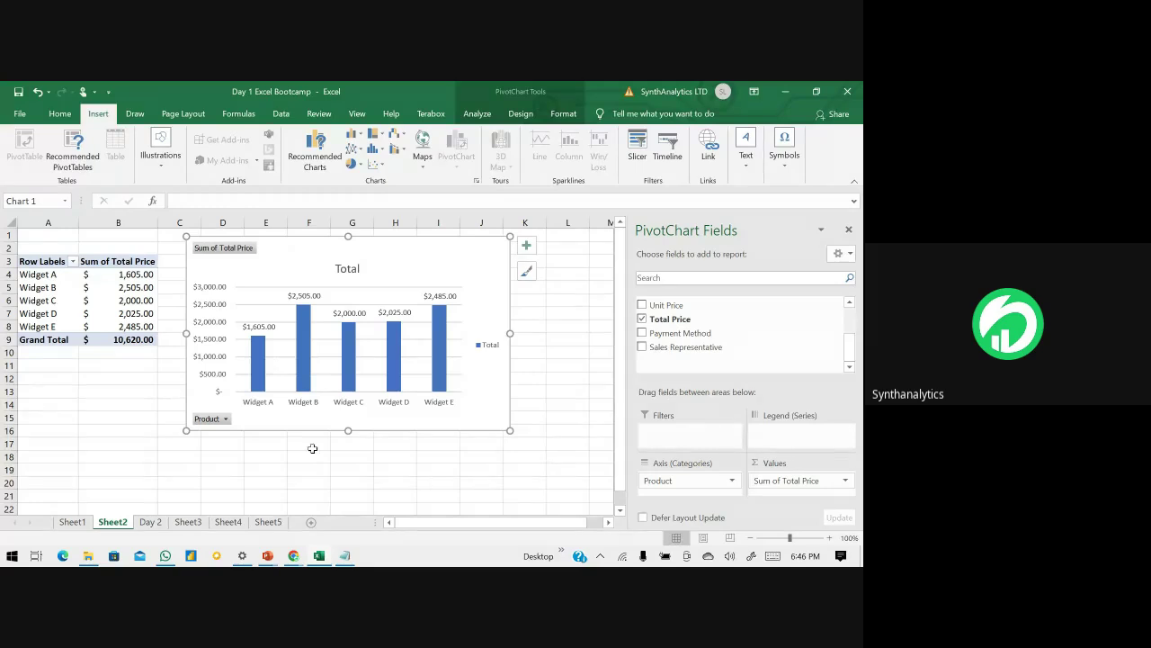
- On the Day 2 sheet, fill rows 5 to 14 of the sales record with the standard light green colour
left_click(150, 521)
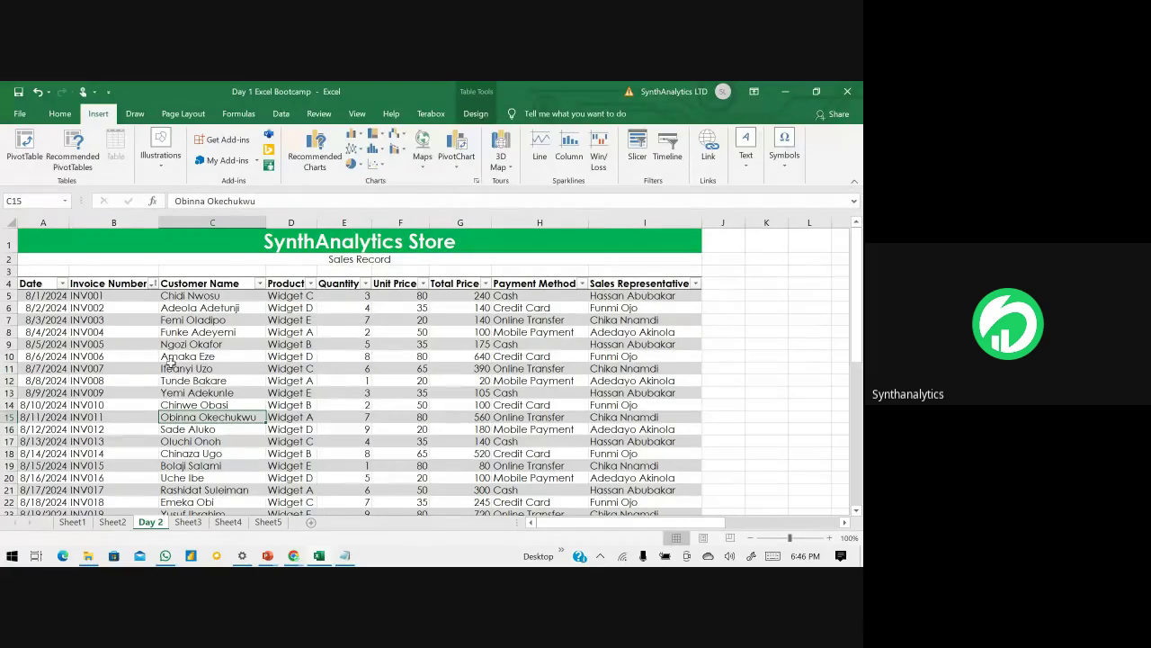
left_click(7, 405)
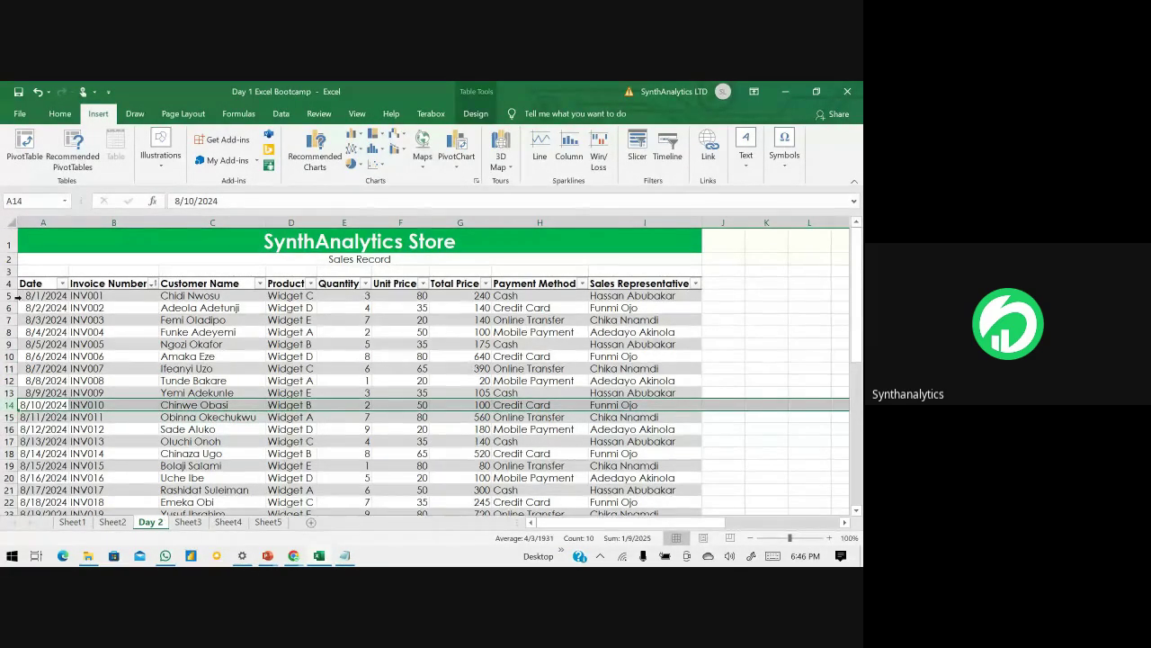
left_click_drag(11, 295, 9, 405)
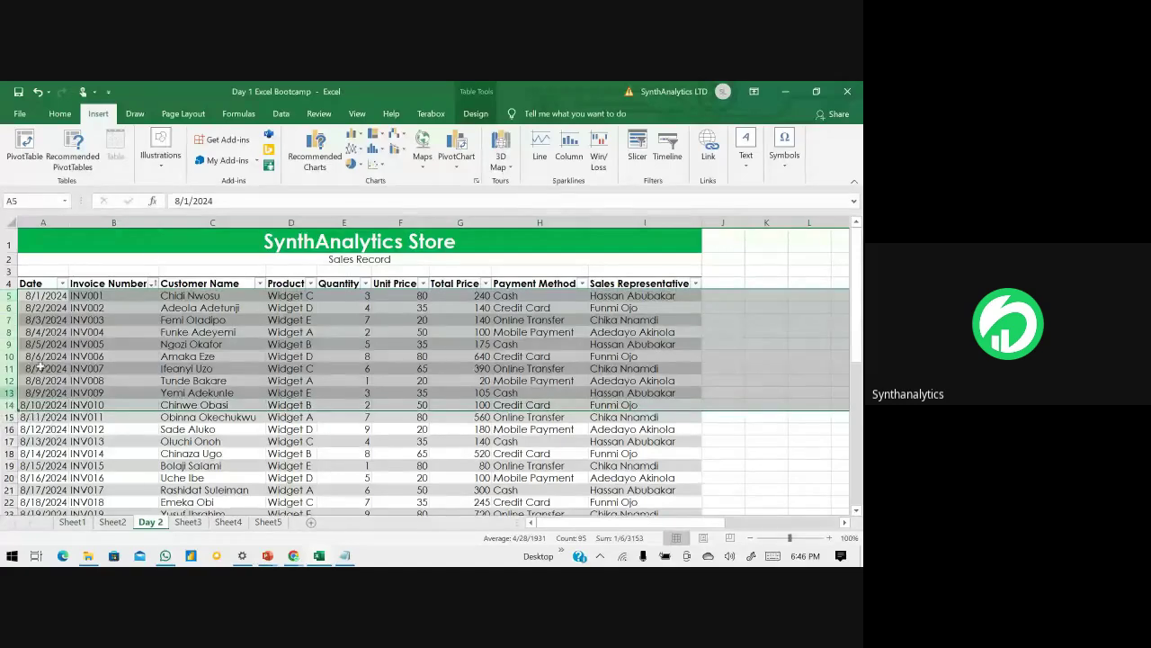
left_click(59, 113)
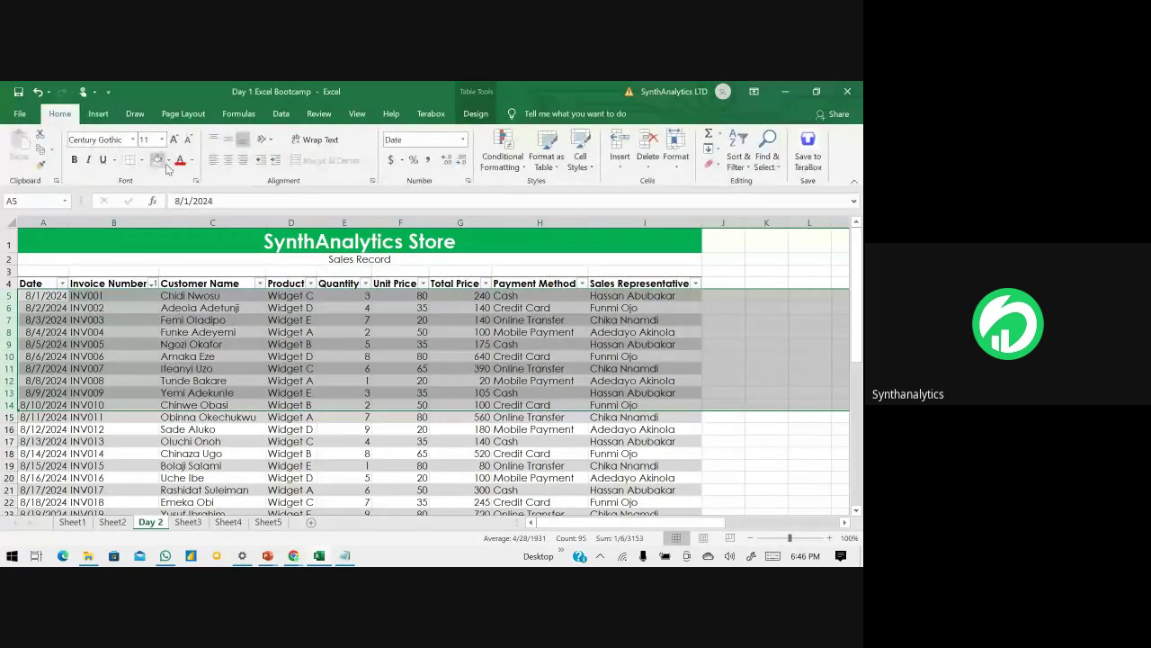
left_click(168, 162)
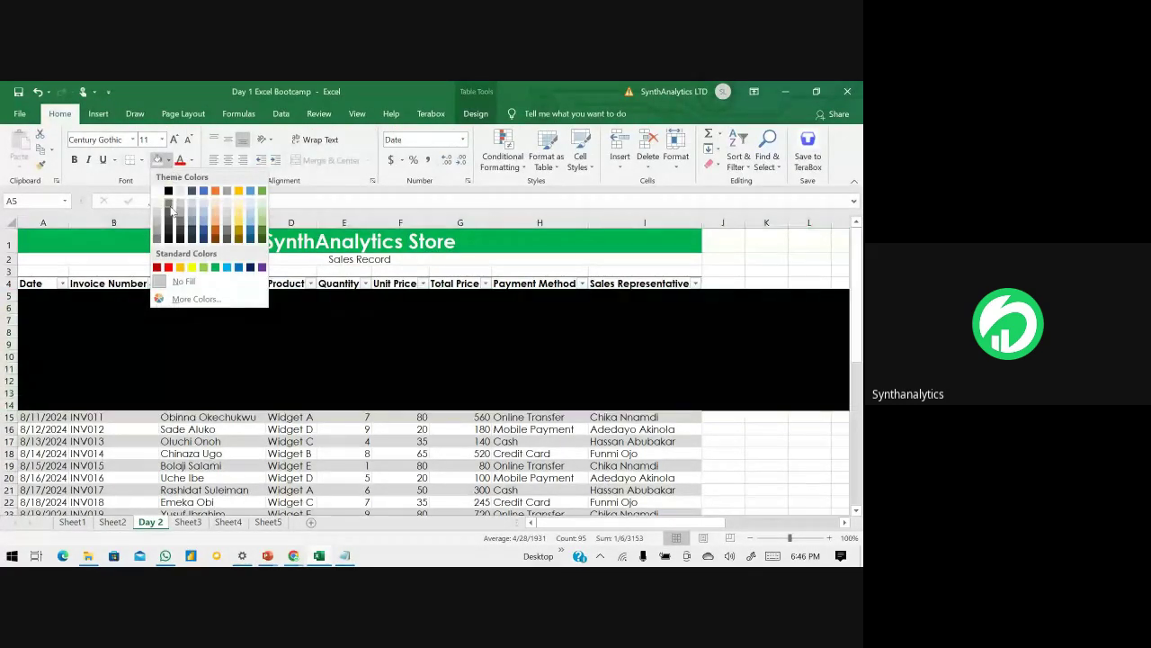
left_click(203, 267)
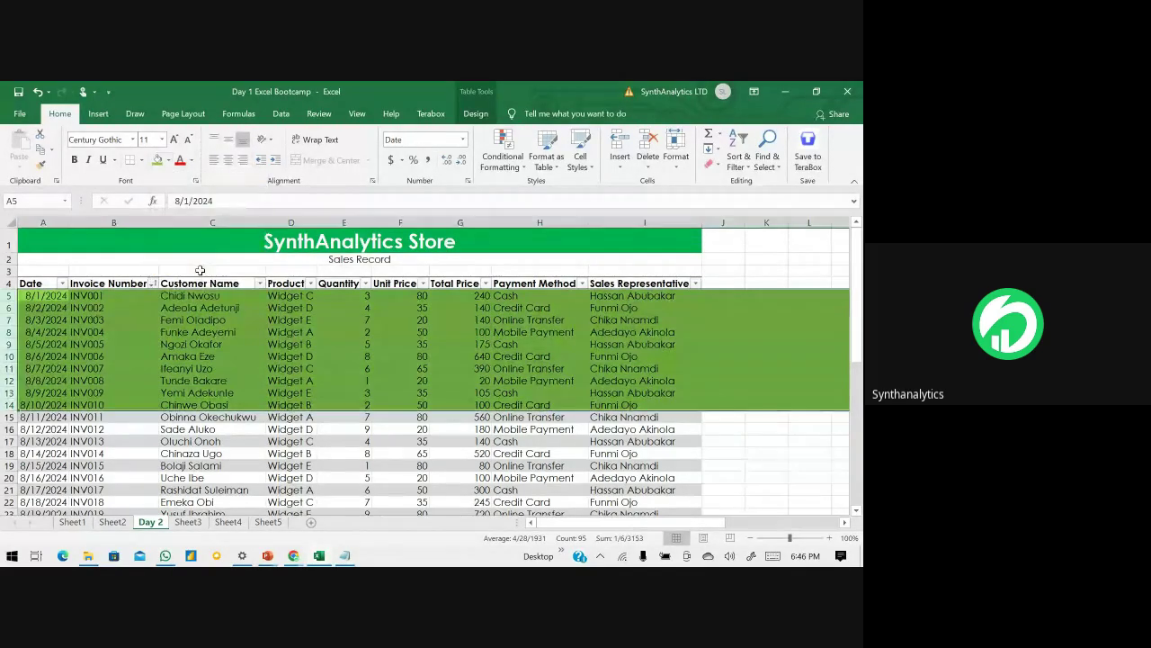
left_click(101, 320)
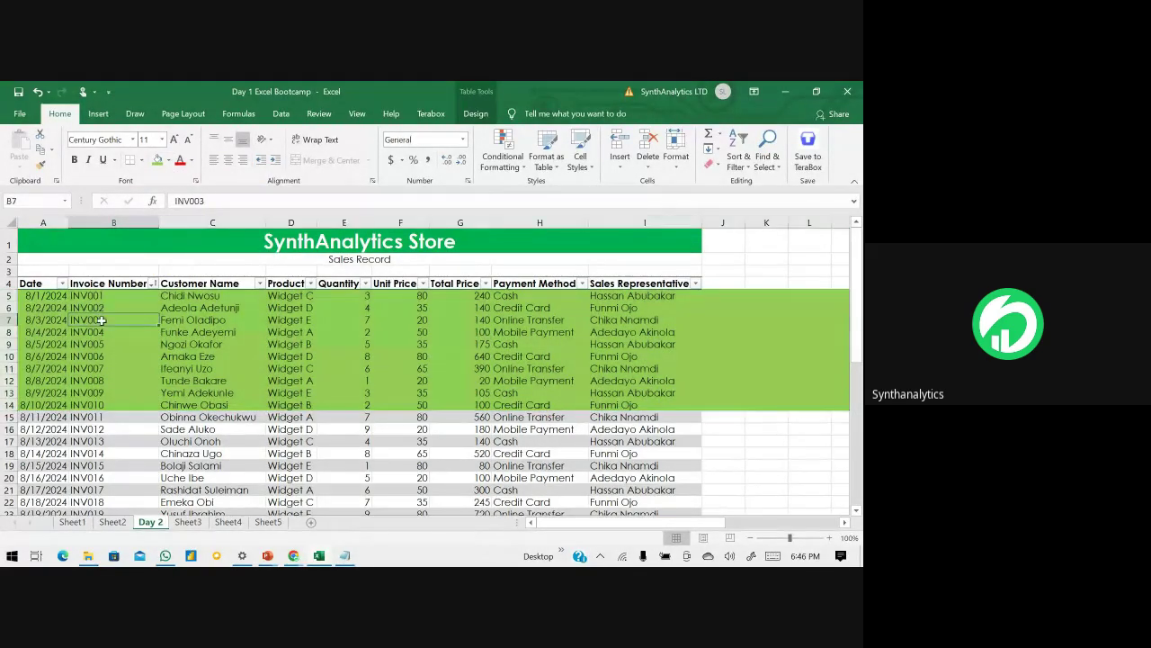
- Fill rows 15 to 29 of the sales record with light grey
left_click_drag(13, 416, 36, 476)
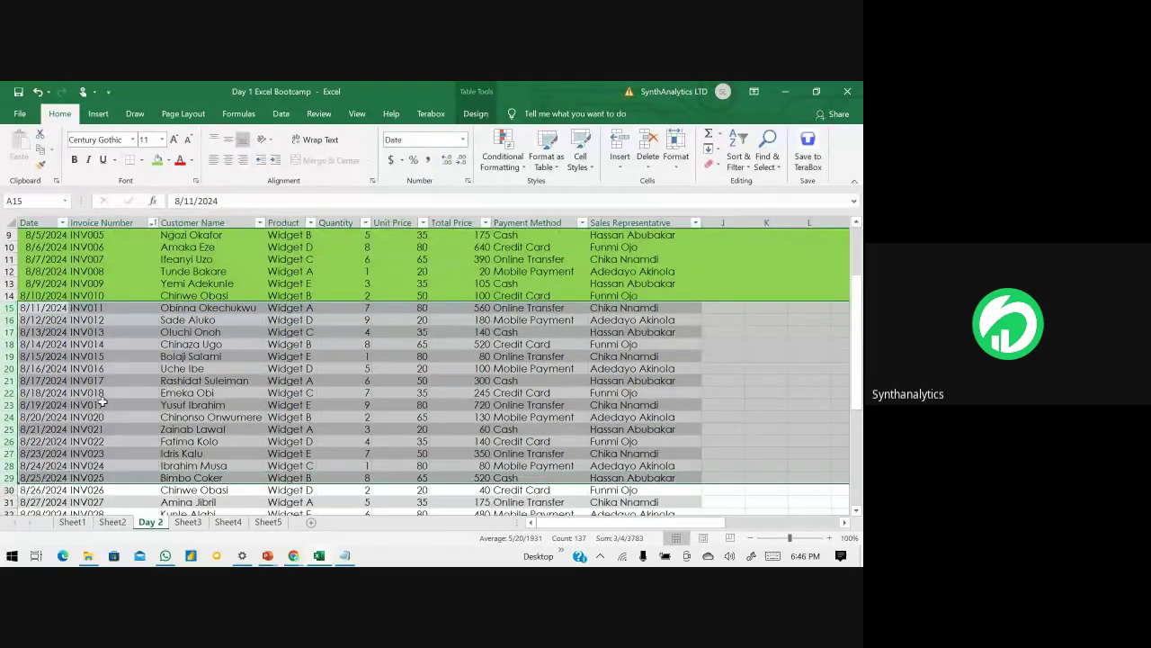
left_click(169, 160)
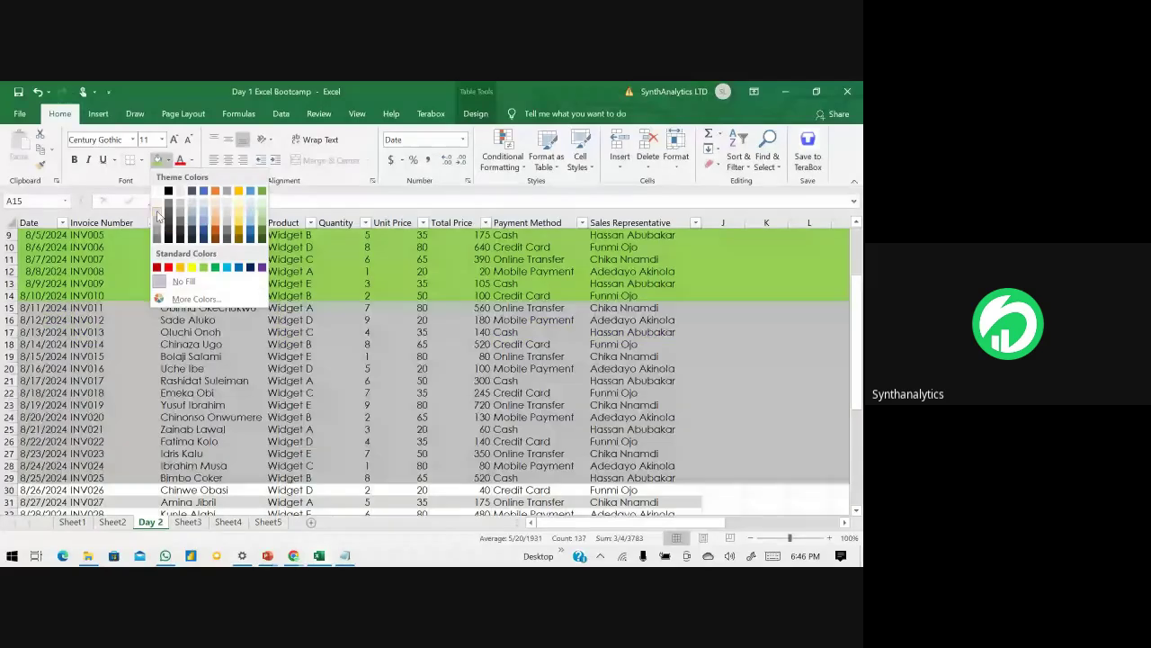
left_click(157, 214)
left_click(39, 392)
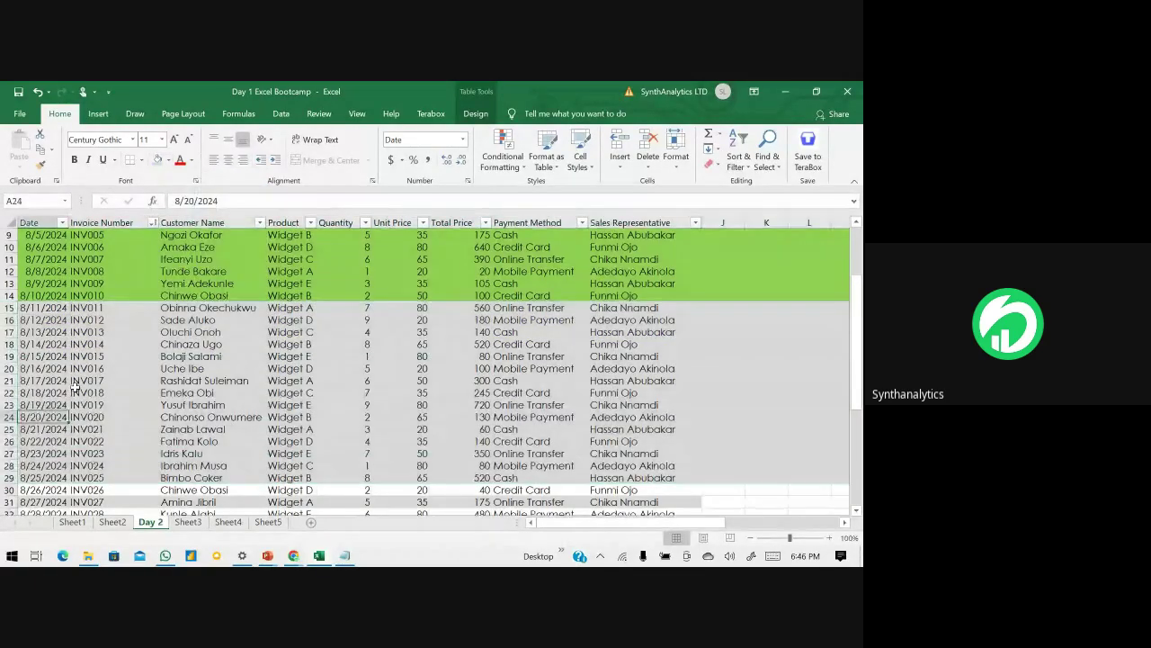
- Fill rows 30 to 47 of the sales record with the standard light blue colour
scroll(80, 386, "down", 3)
scroll(79, 387, "down", 3)
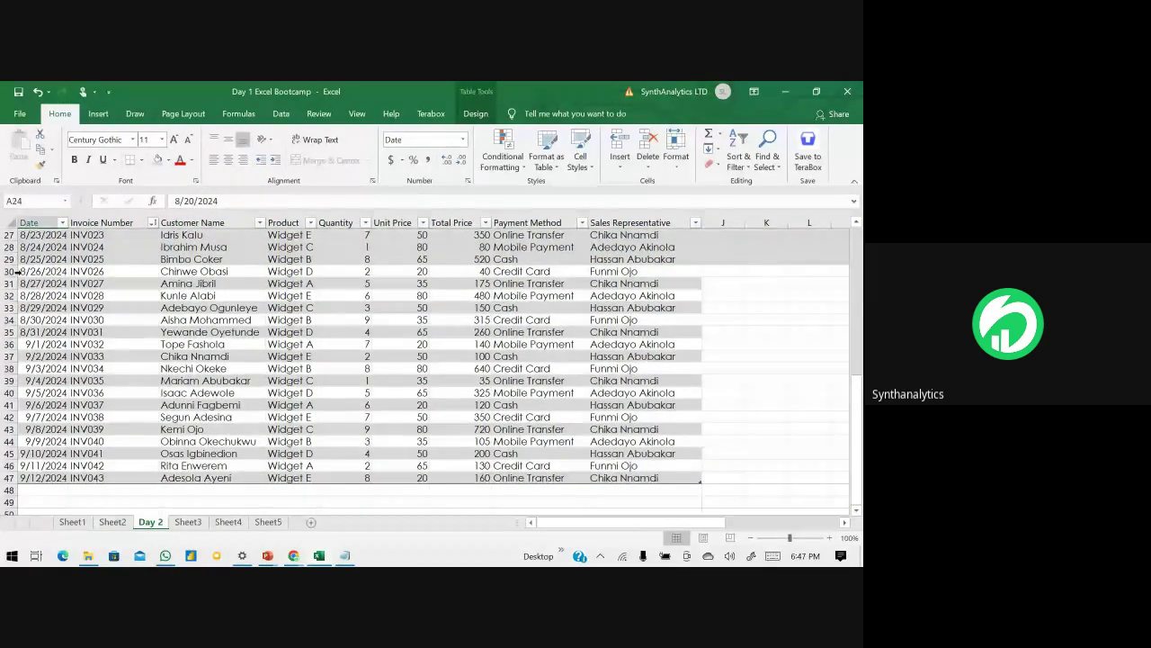
left_click_drag(9, 270, 42, 466)
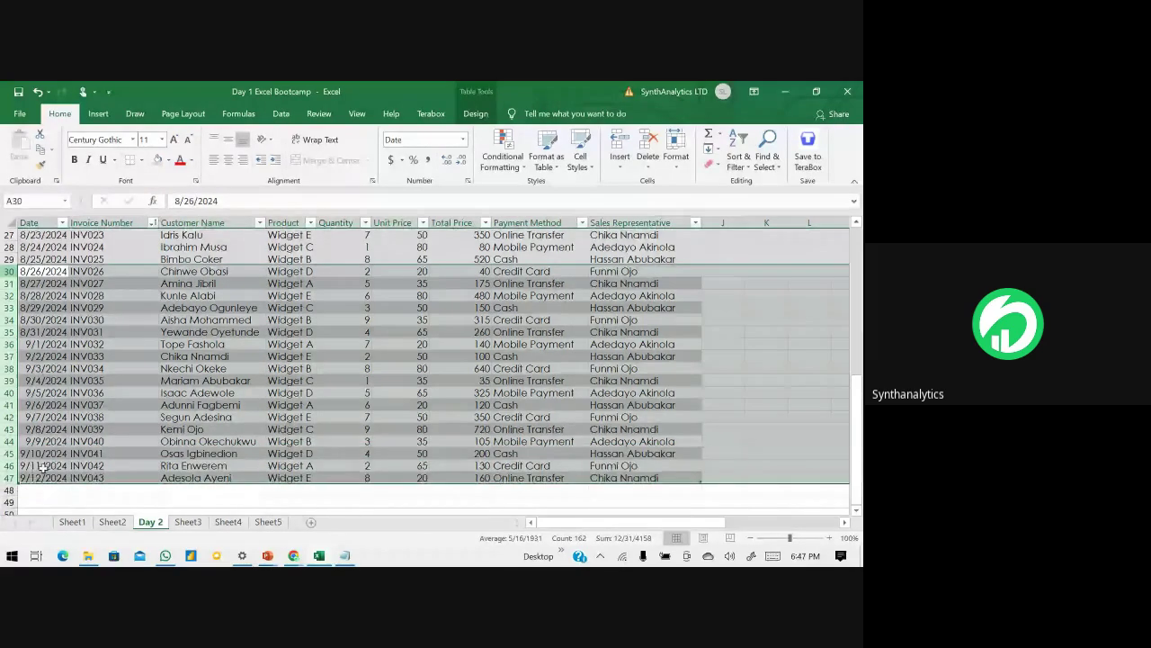
left_click(168, 160)
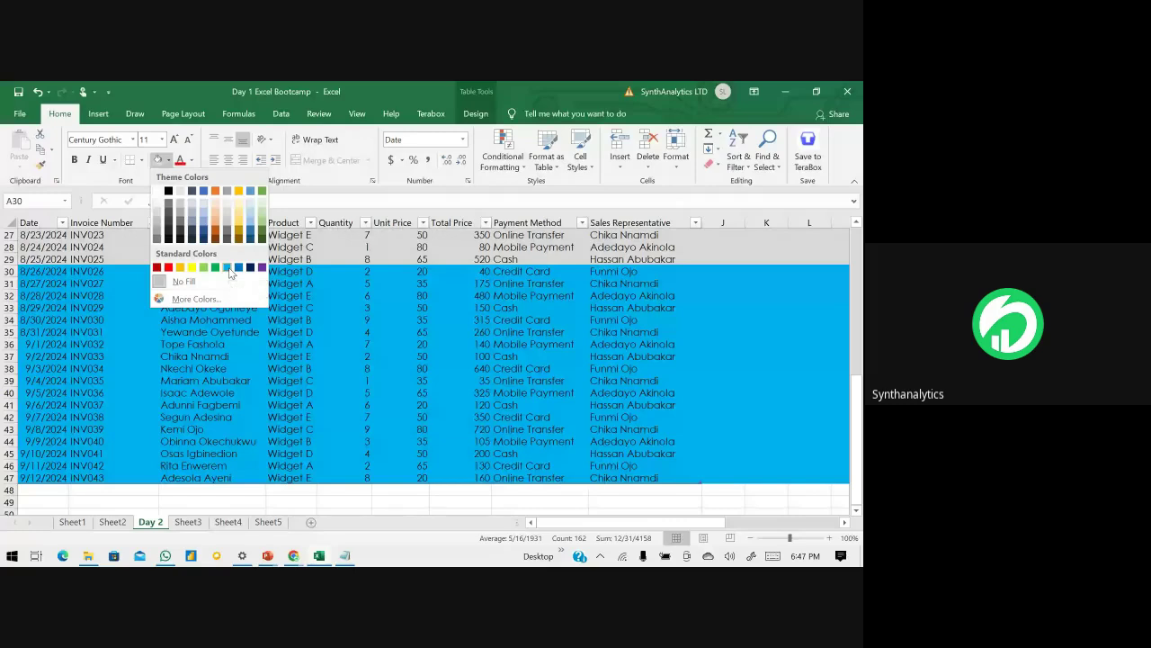
left_click(229, 268)
left_click(235, 319)
scroll(252, 319, "up", 9)
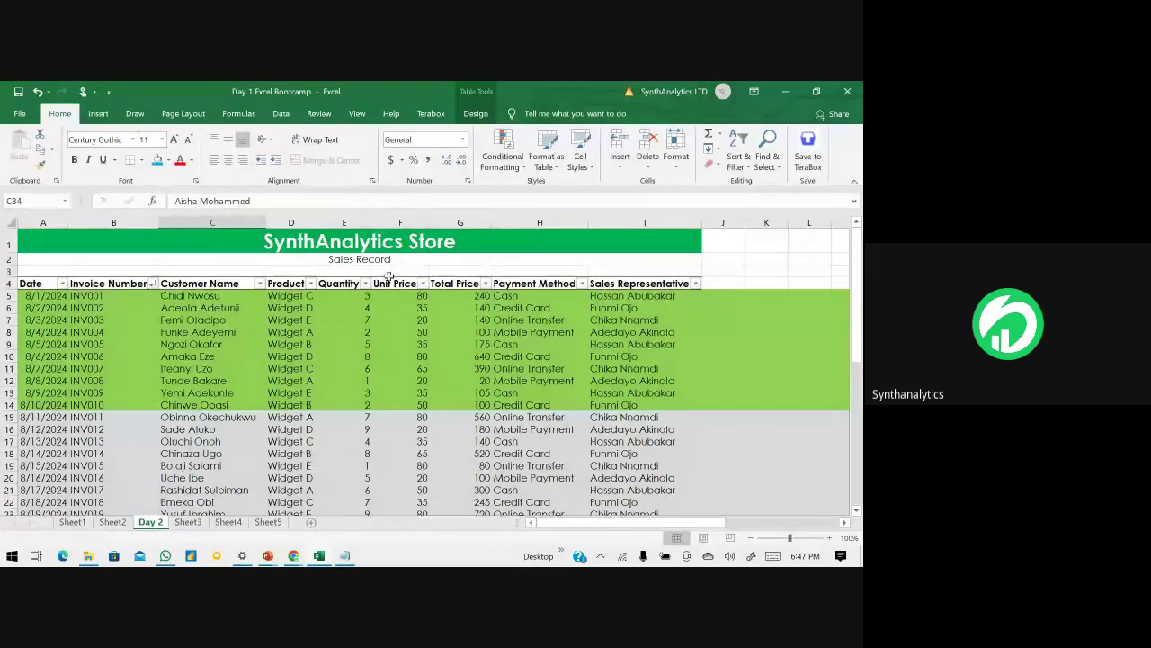
- Review the green, grey and blue row groups, examining the unit prices and dates of the green group
left_click_drag(420, 295, 419, 402)
scroll(281, 362, "down", 2)
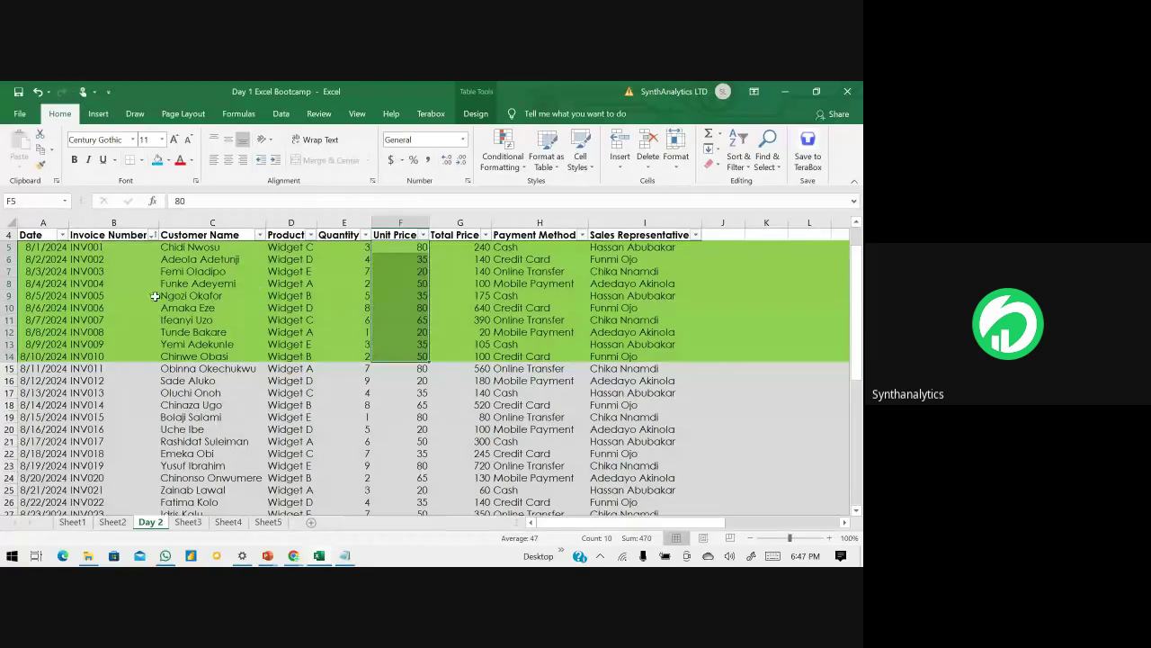
scroll(155, 296, "up", 2)
left_click_drag(42, 297, 66, 388)
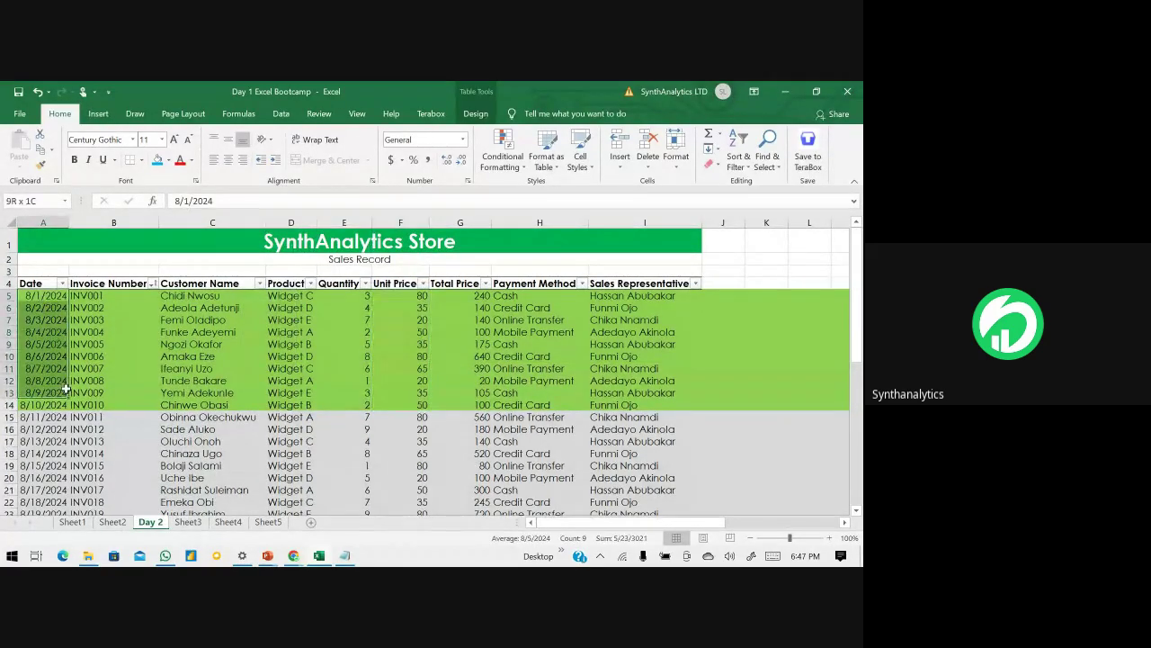
left_click(280, 454)
scroll(345, 440, "down", 6)
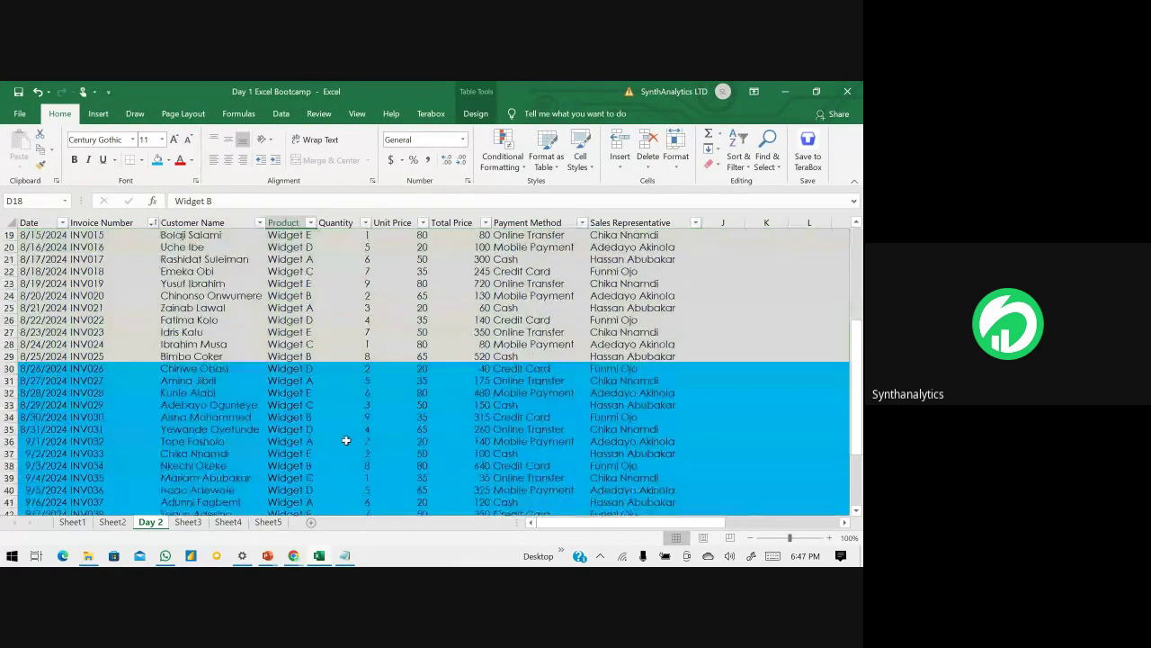
scroll(345, 441, "down", 1)
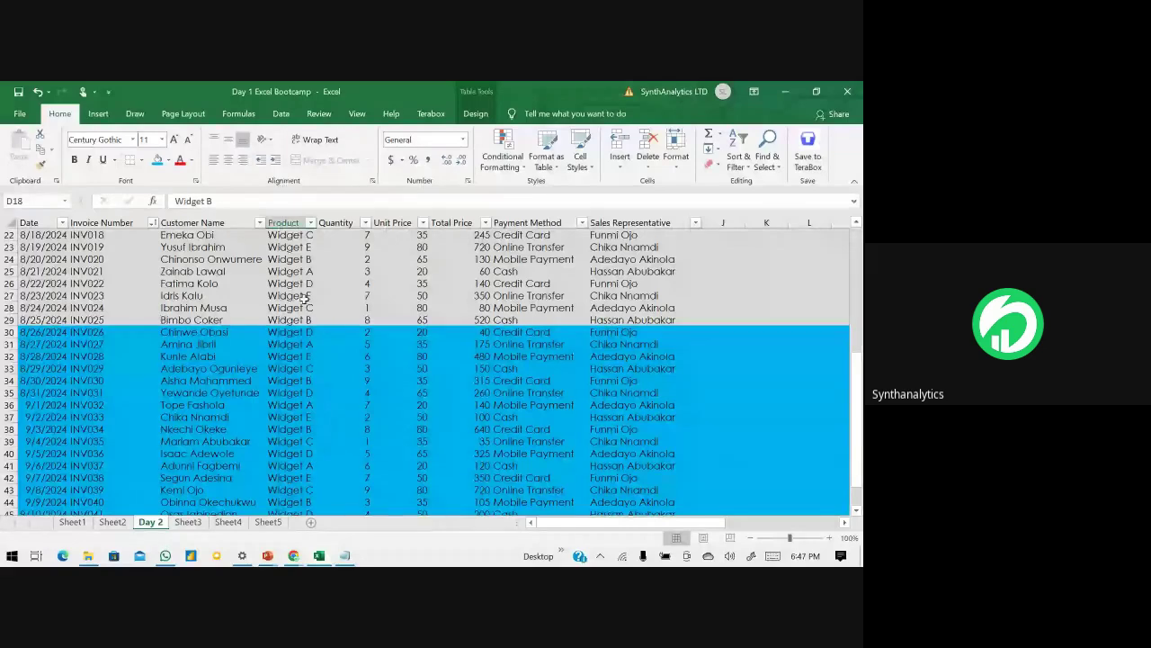
scroll(336, 291, "up", 6)
left_click(340, 425)
scroll(340, 426, "down", 5)
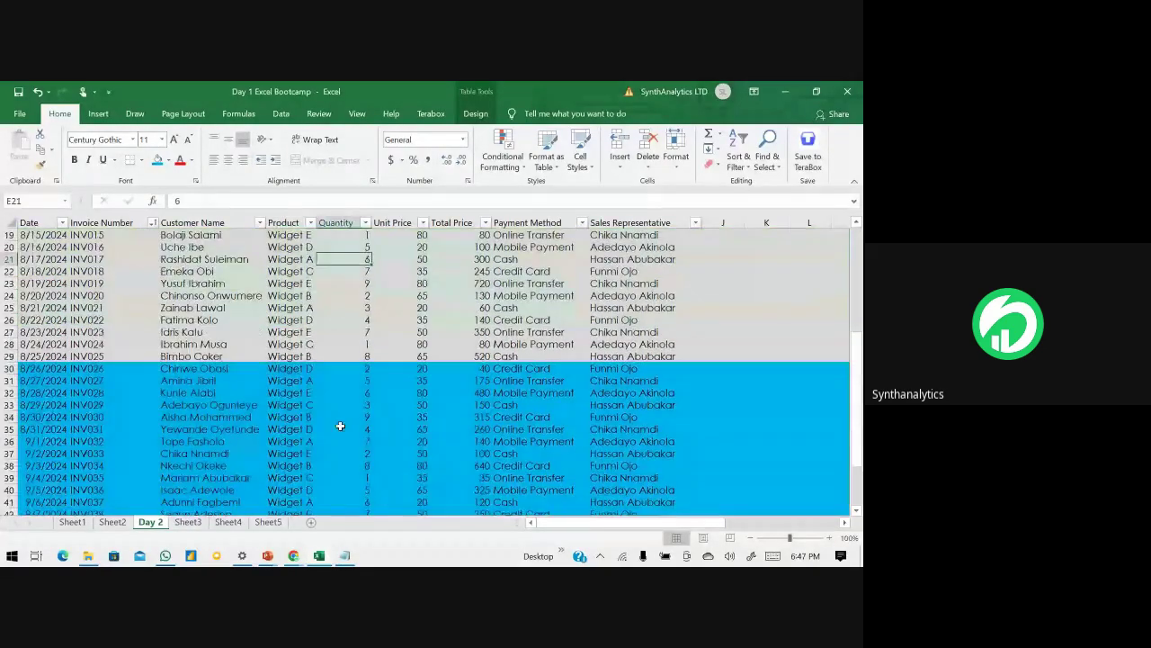
left_click(340, 426)
scroll(450, 409, "up", 6)
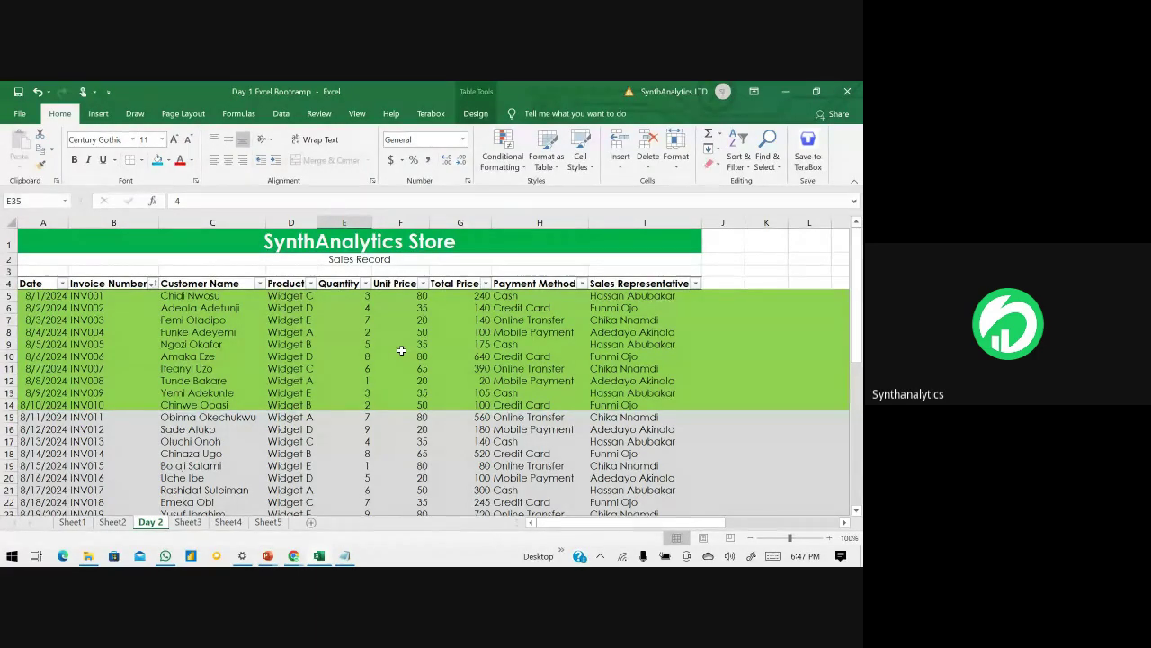
- Name the green group's Unit Price range F5:F14 "week1"
left_click(405, 297)
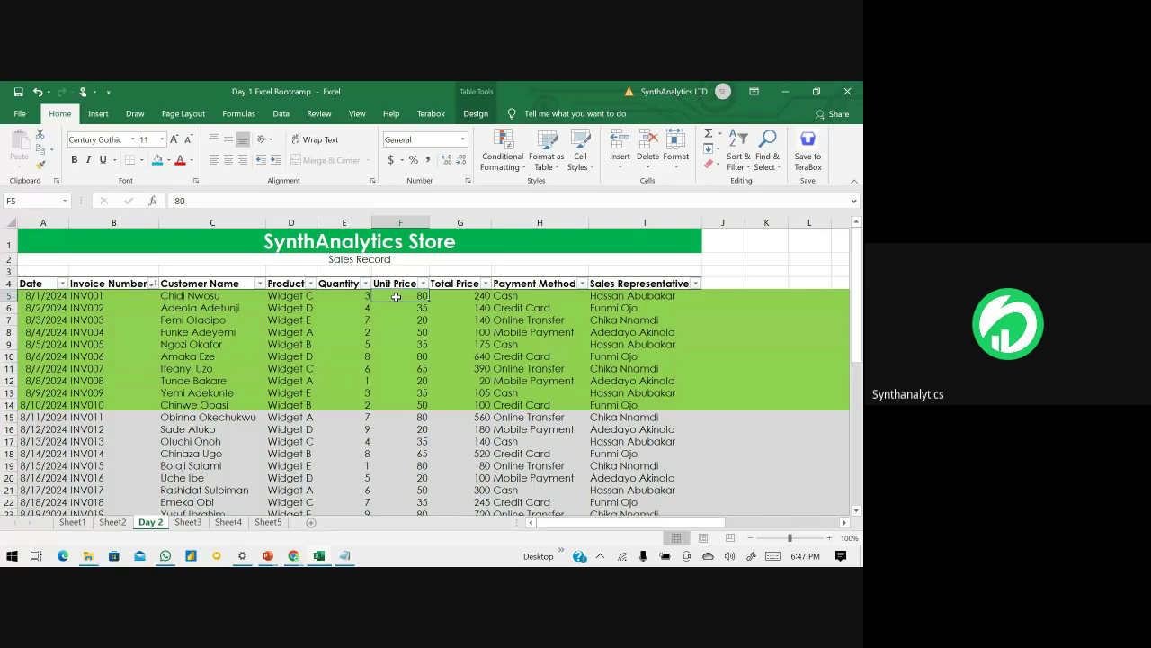
left_click_drag(400, 296, 417, 405)
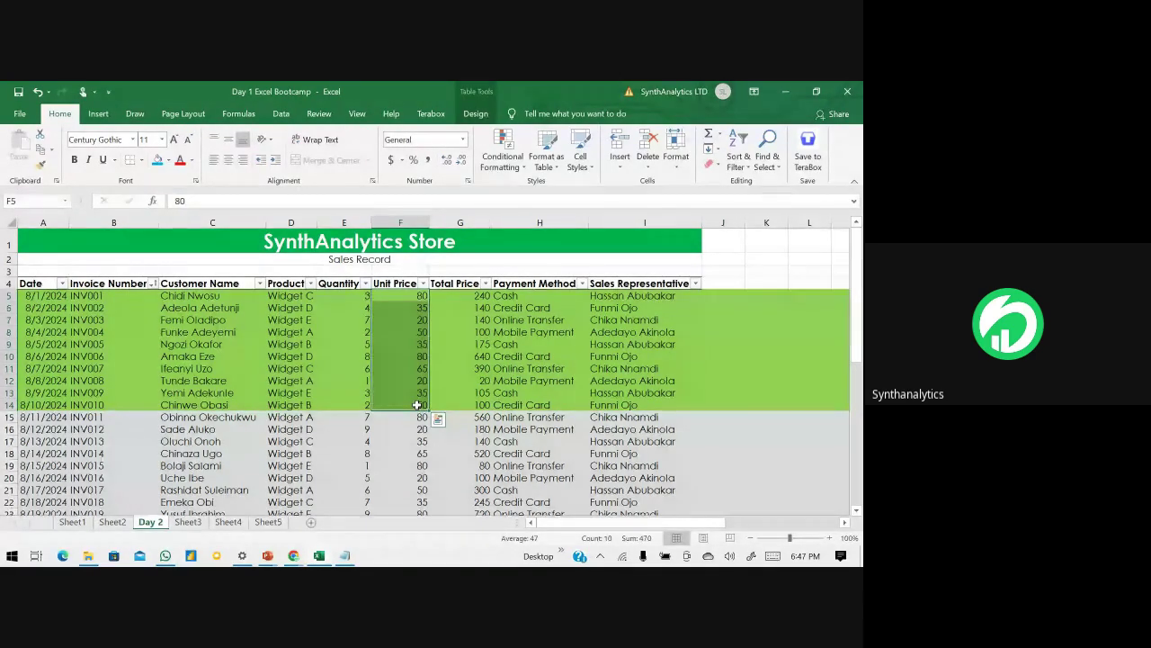
left_click(348, 369)
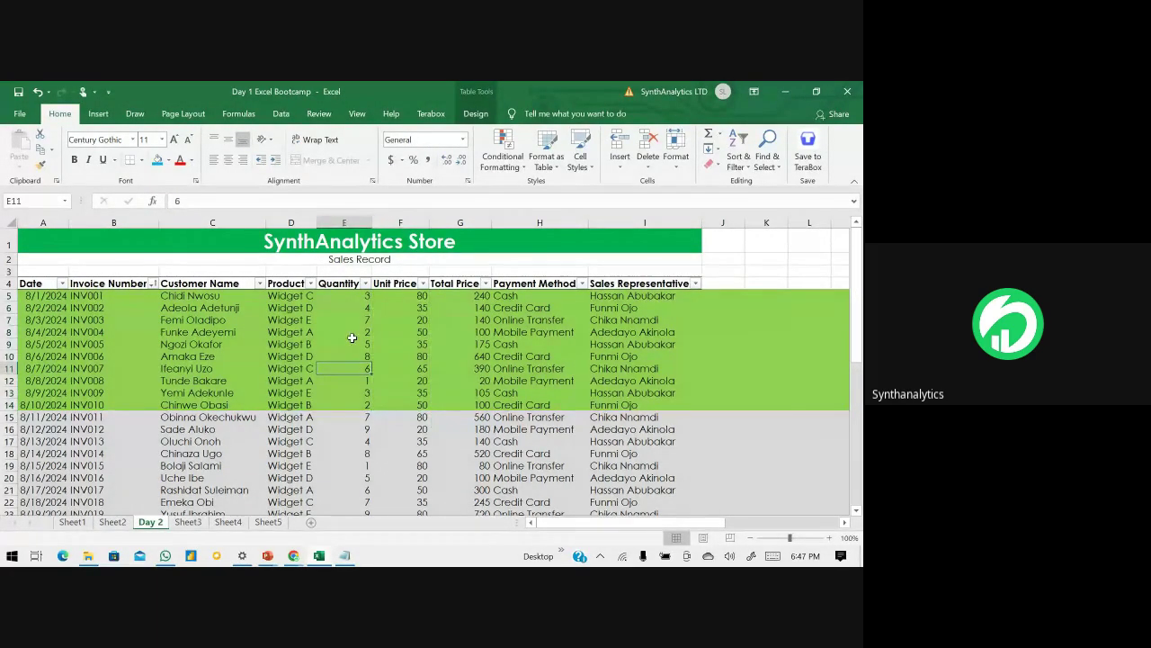
left_click_drag(400, 295, 415, 414)
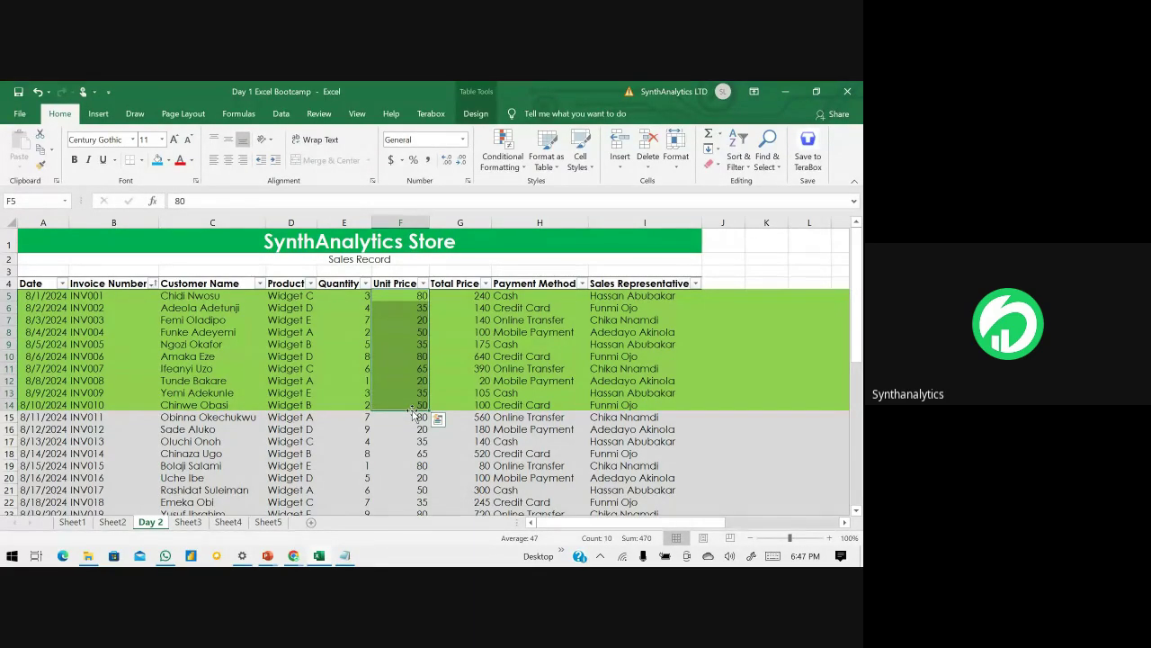
left_click(31, 202)
type("week1")
key("Return")
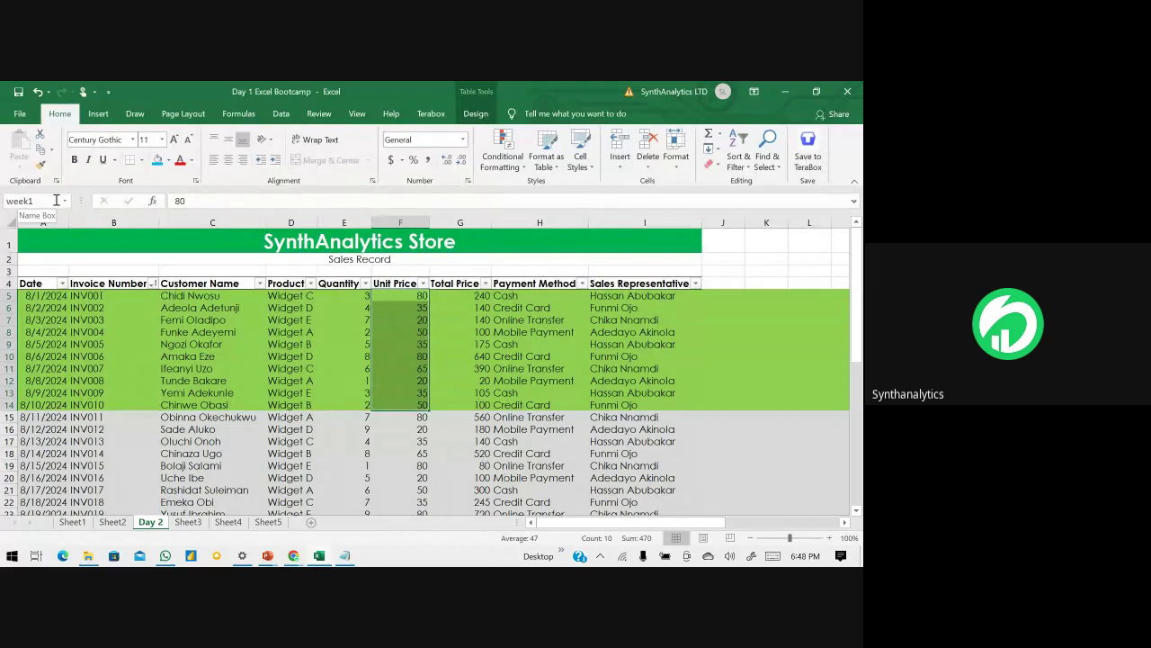
- Check the range name by selecting single cells and reselecting the green group's unit prices, F5:F14
left_click(257, 402)
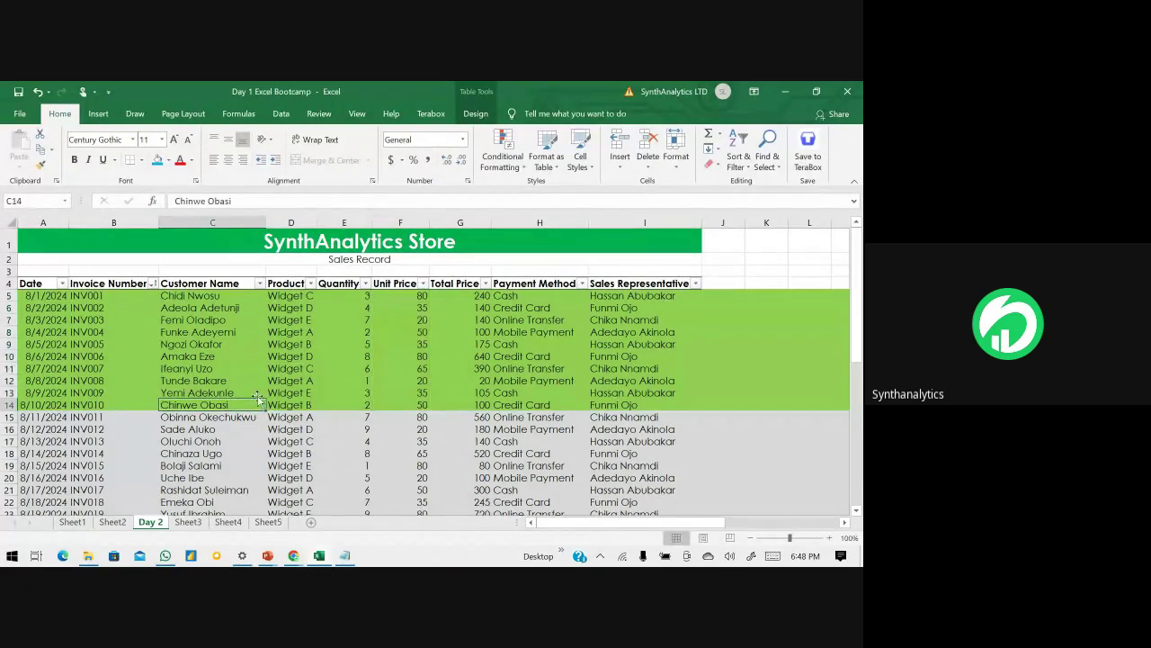
left_click(425, 311)
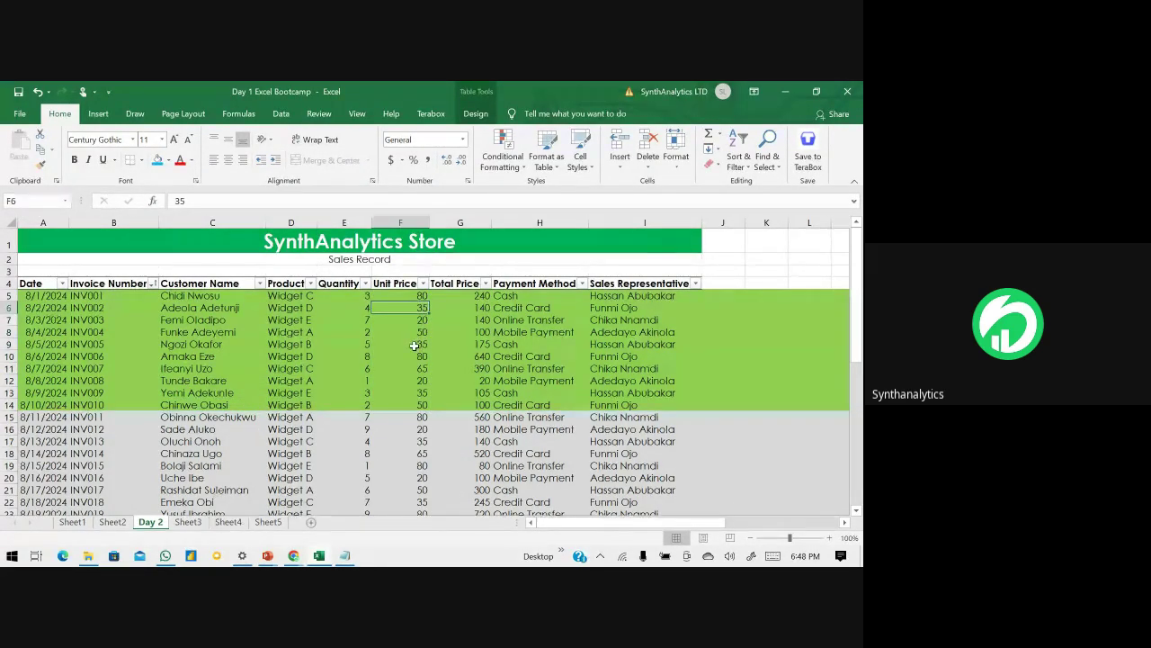
left_click(400, 344)
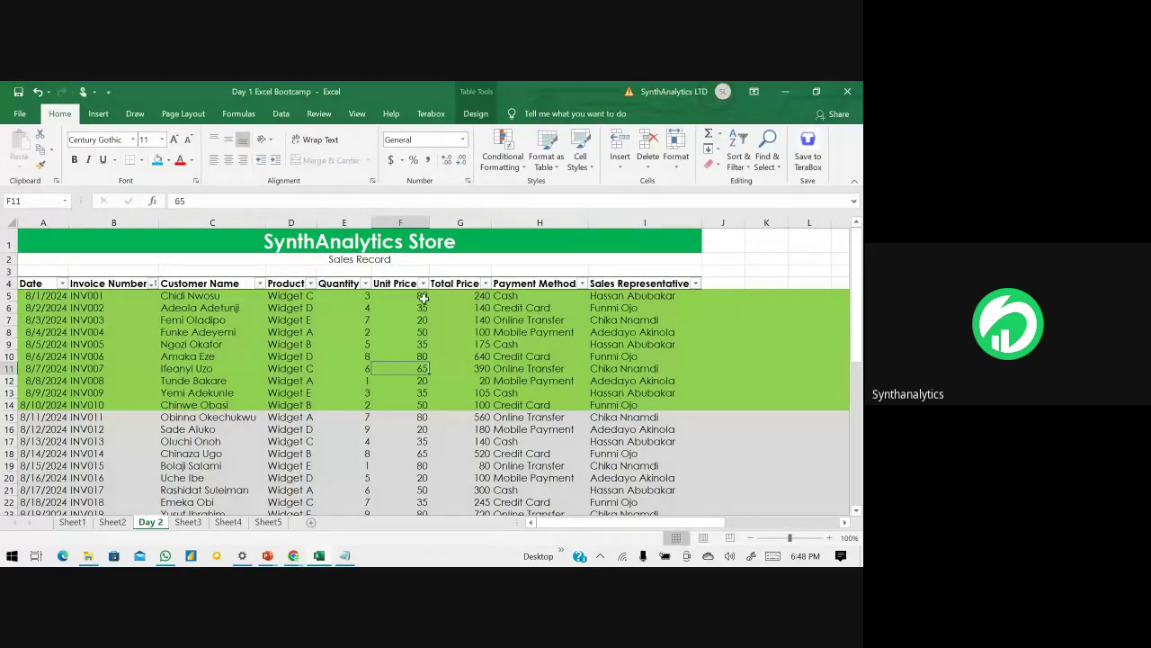
left_click_drag(420, 297, 424, 405)
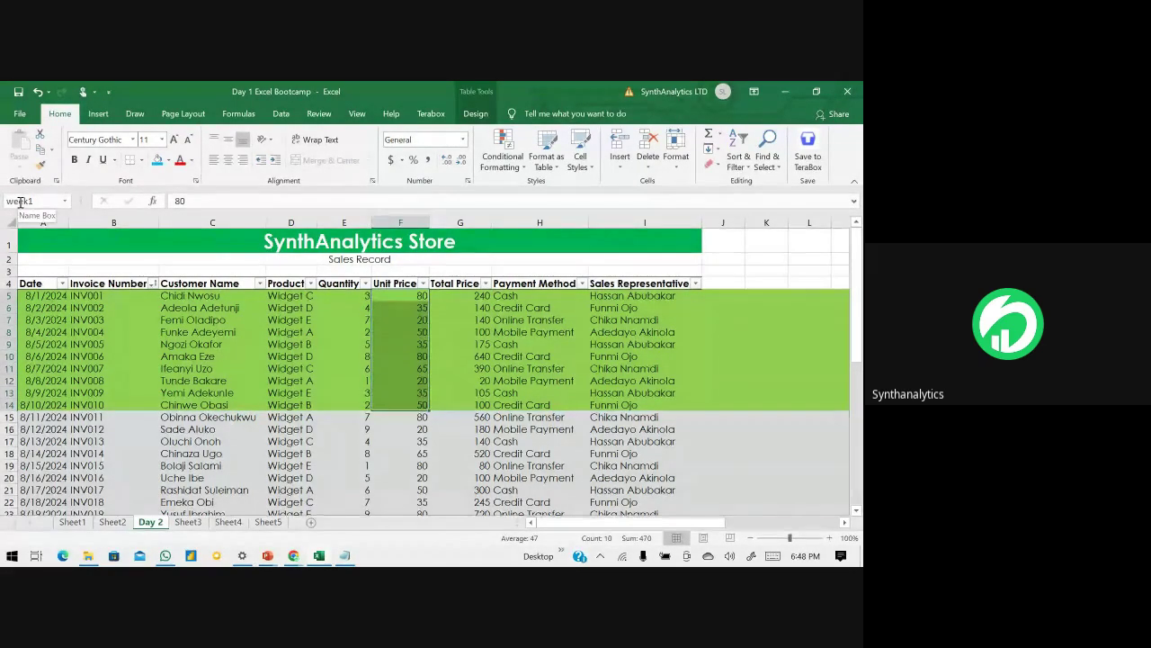
- Name the grey group's Unit Price range F15:F29 "week2" and reselect it to check the name
left_click(218, 405)
scroll(432, 391, "down", 1)
scroll(431, 392, "down", 3)
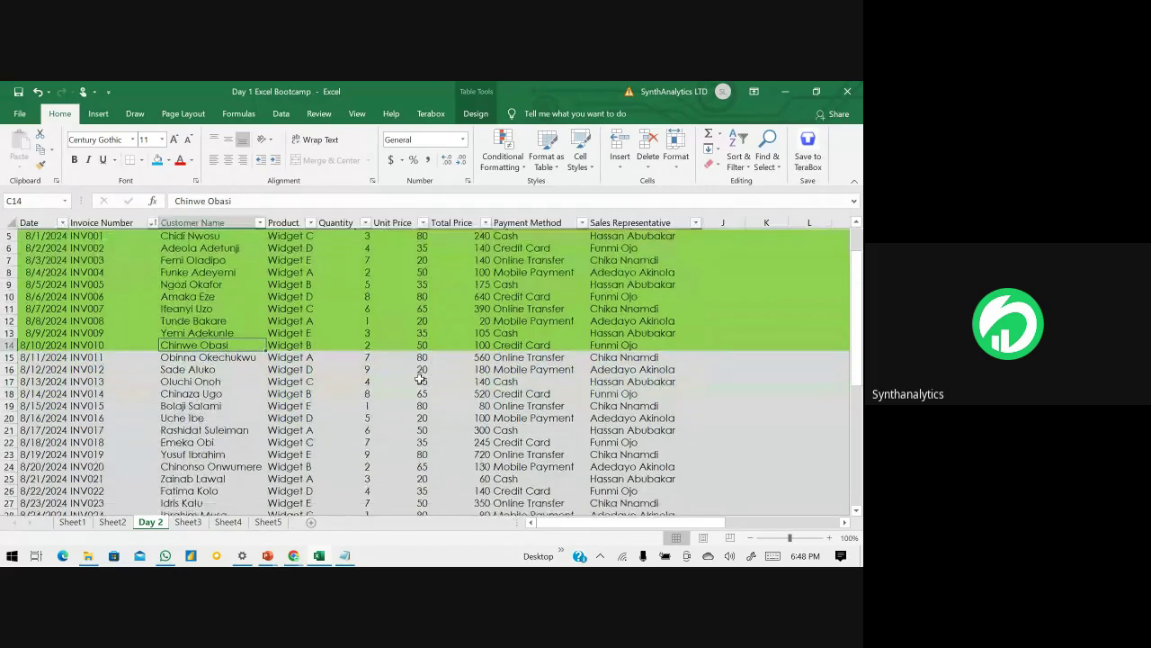
left_click(416, 298)
left_click_drag(415, 298, 425, 468)
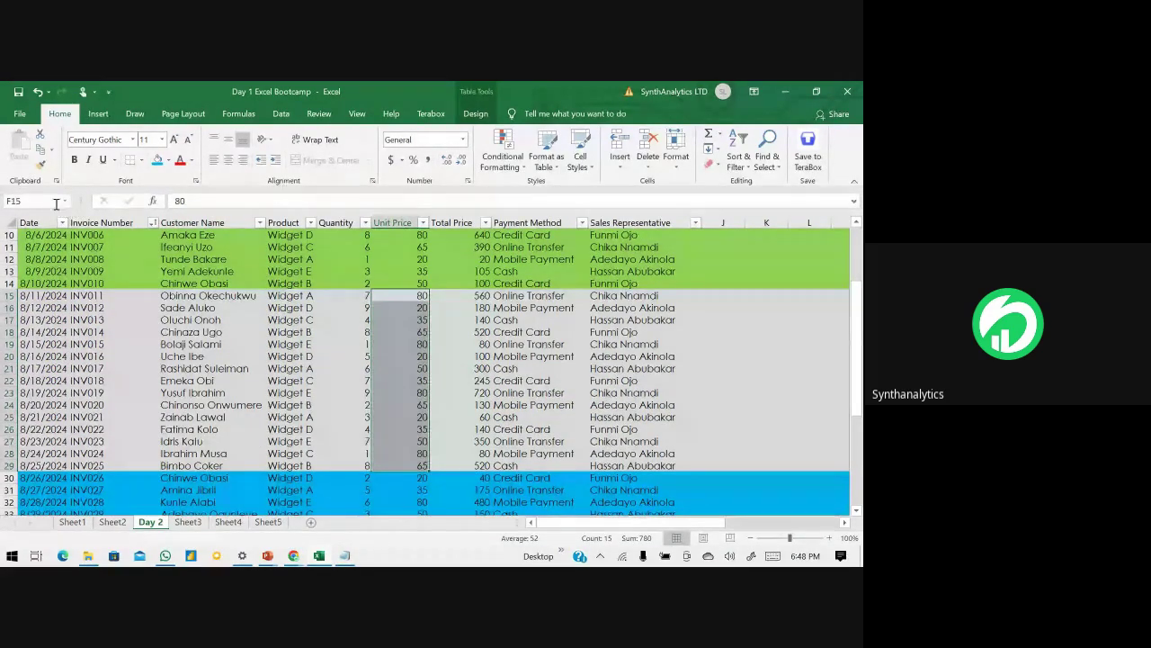
type("week2")
key("Return")
left_click(250, 407)
left_click_drag(396, 301, 393, 470)
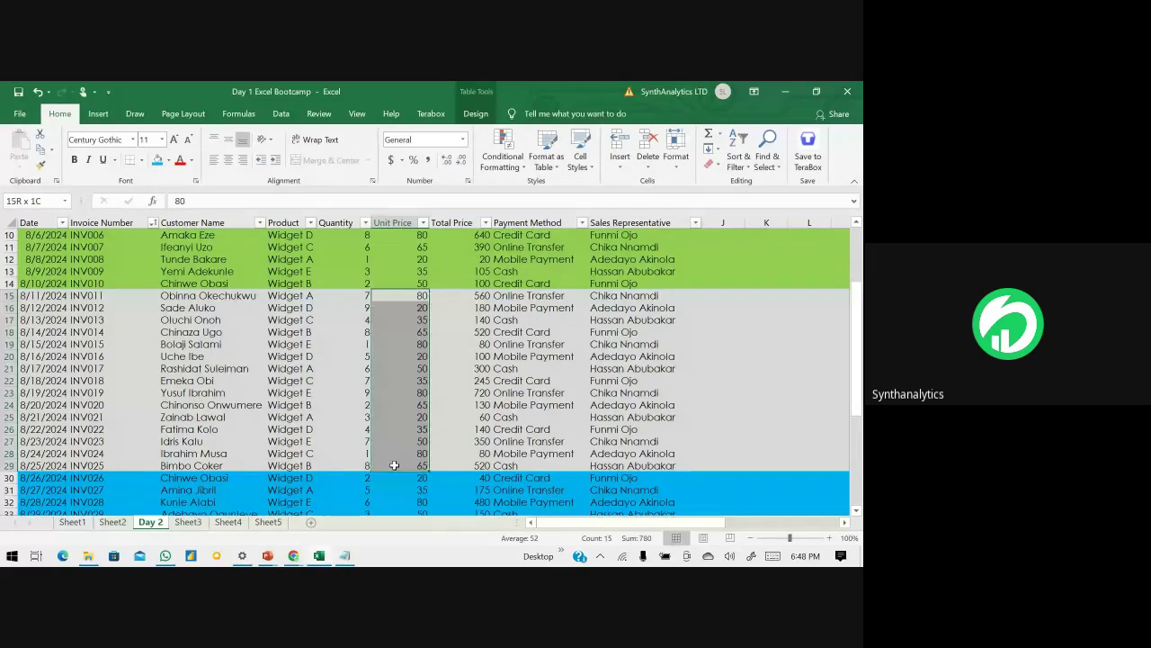
- Name the blue group's Unit Price range F30:F47 "week3"
left_click(187, 335)
scroll(351, 342, "down", 8)
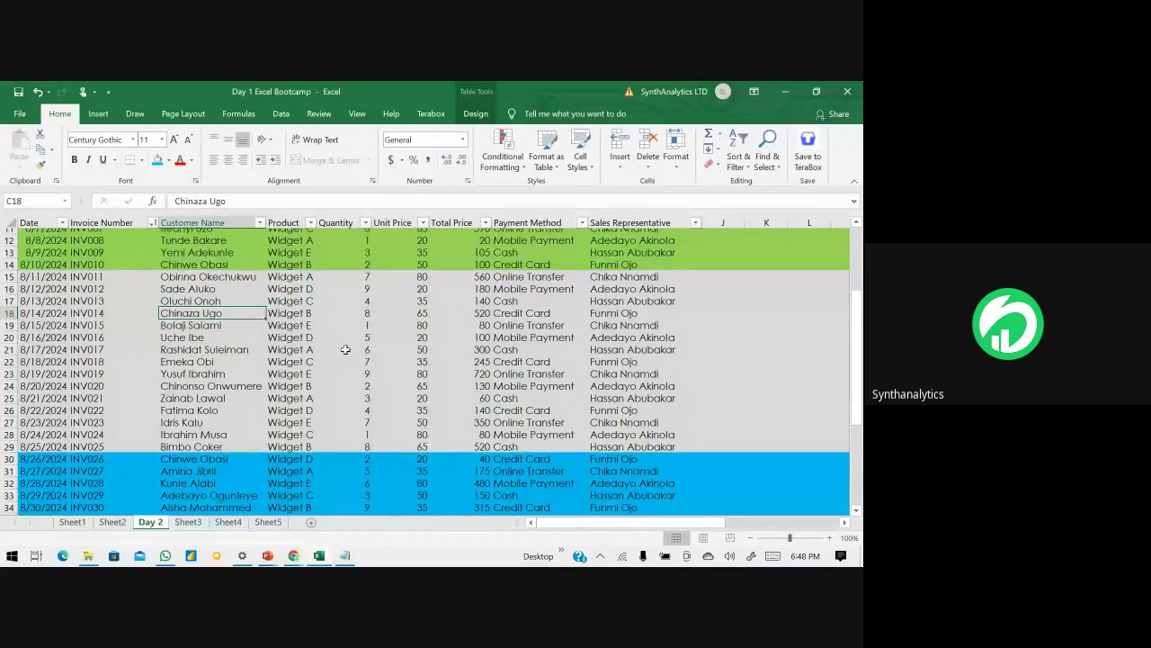
scroll(415, 284, "up", 3)
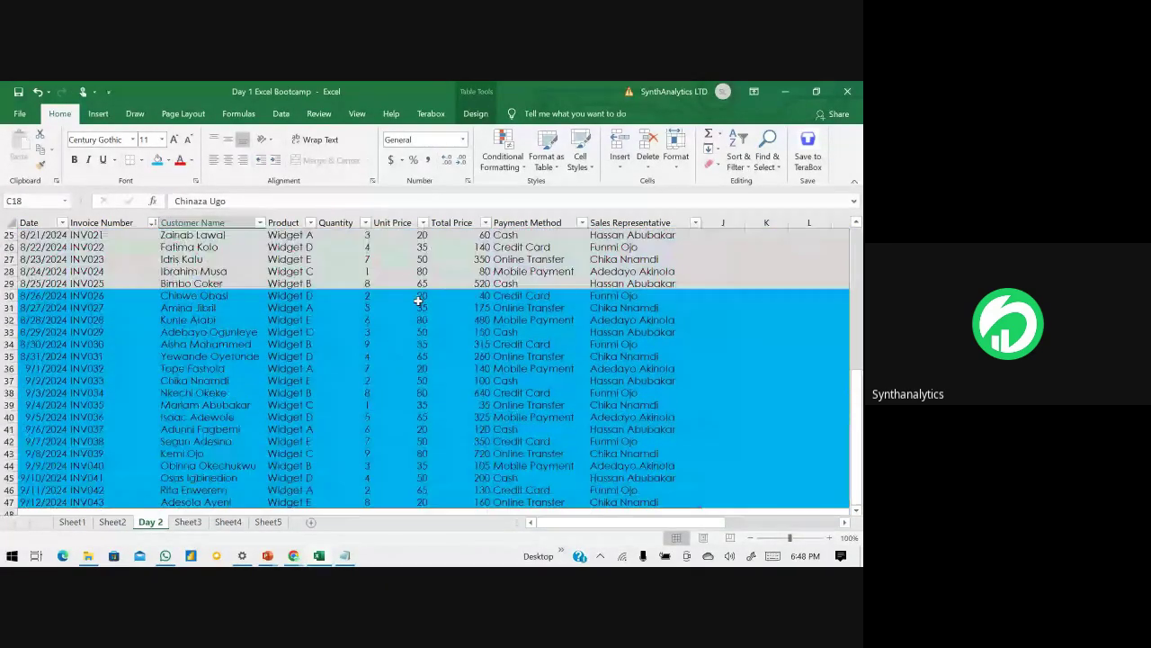
left_click_drag(398, 307, 415, 454)
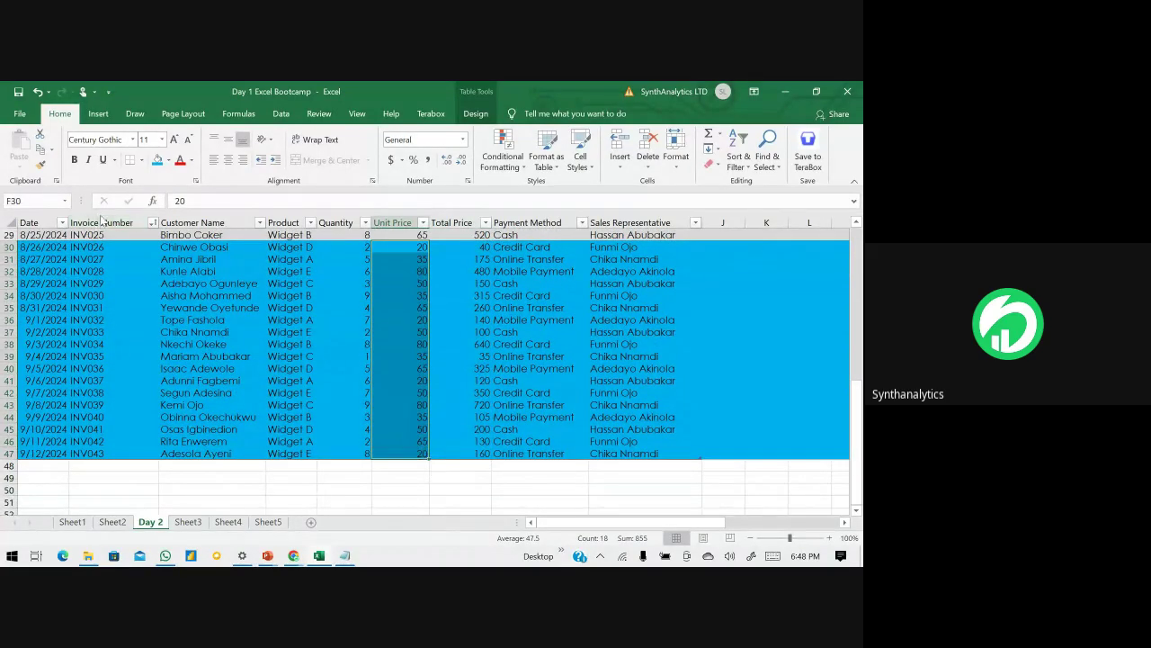
left_click(42, 202)
type("week3")
left_click(175, 320)
- Enter the labels Week1, Week2 and Week 3 in cells E51 to E53 below the sales record
scroll(324, 378, "down", 2)
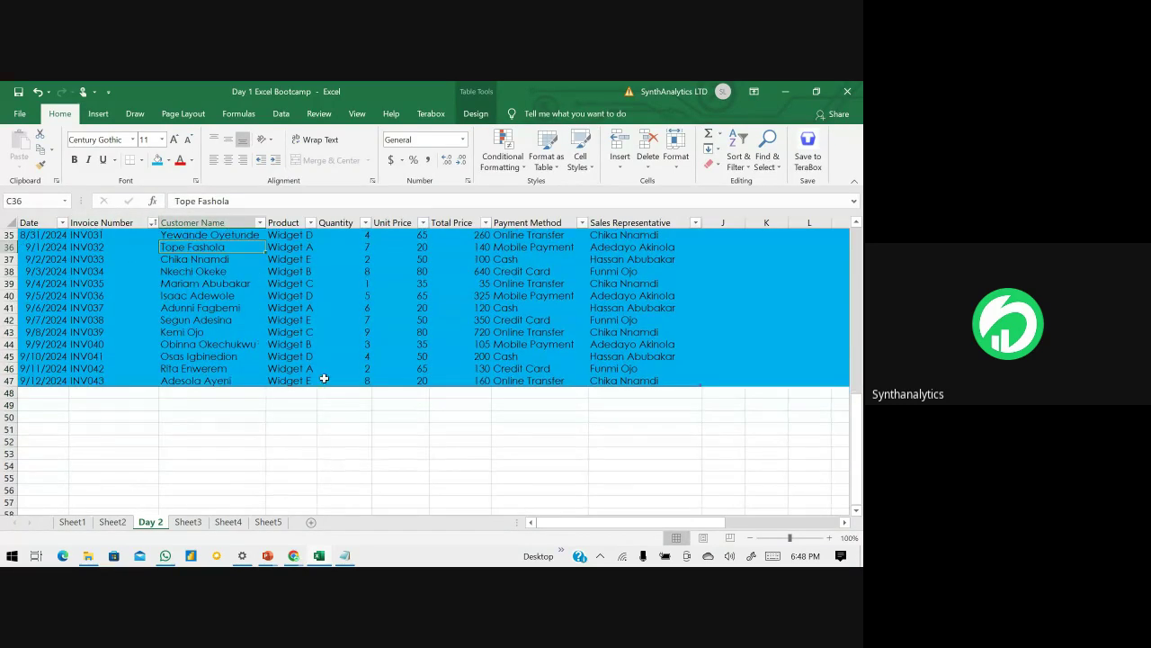
left_click(340, 433)
type("We")
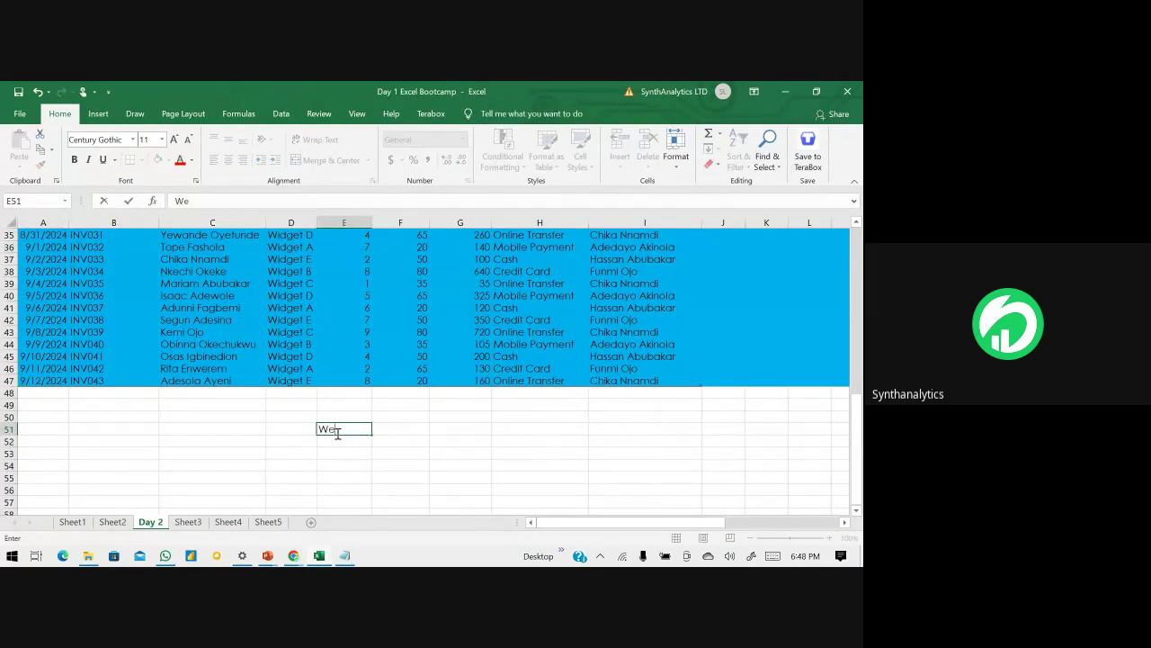
type("ek1")
key("Return")
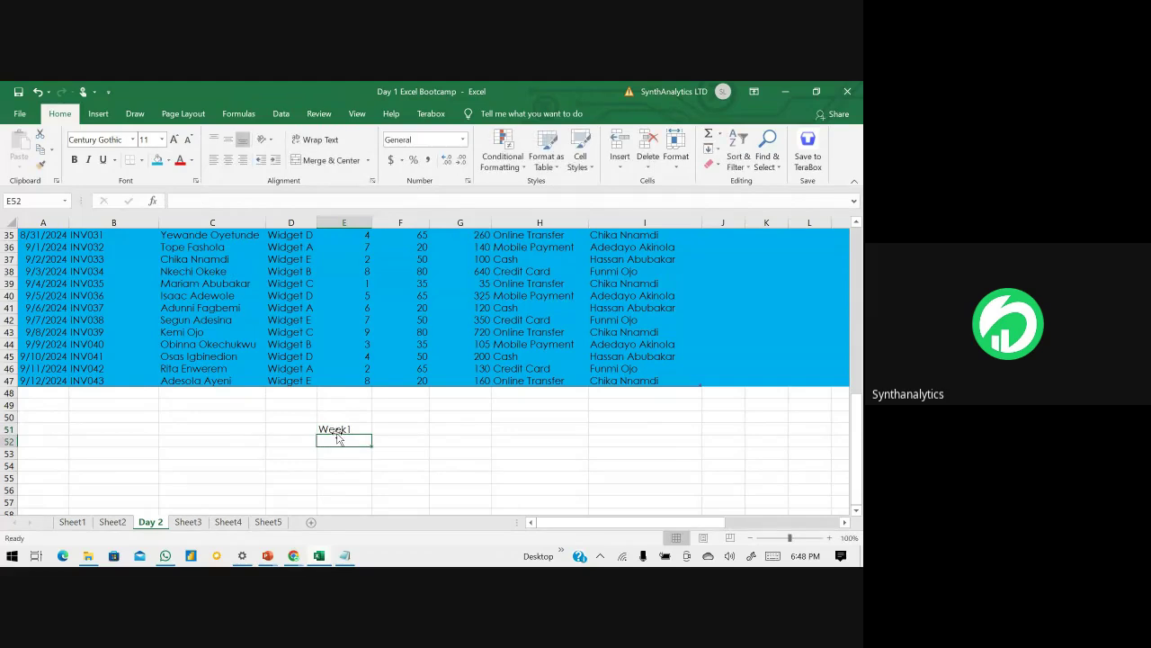
type("W")
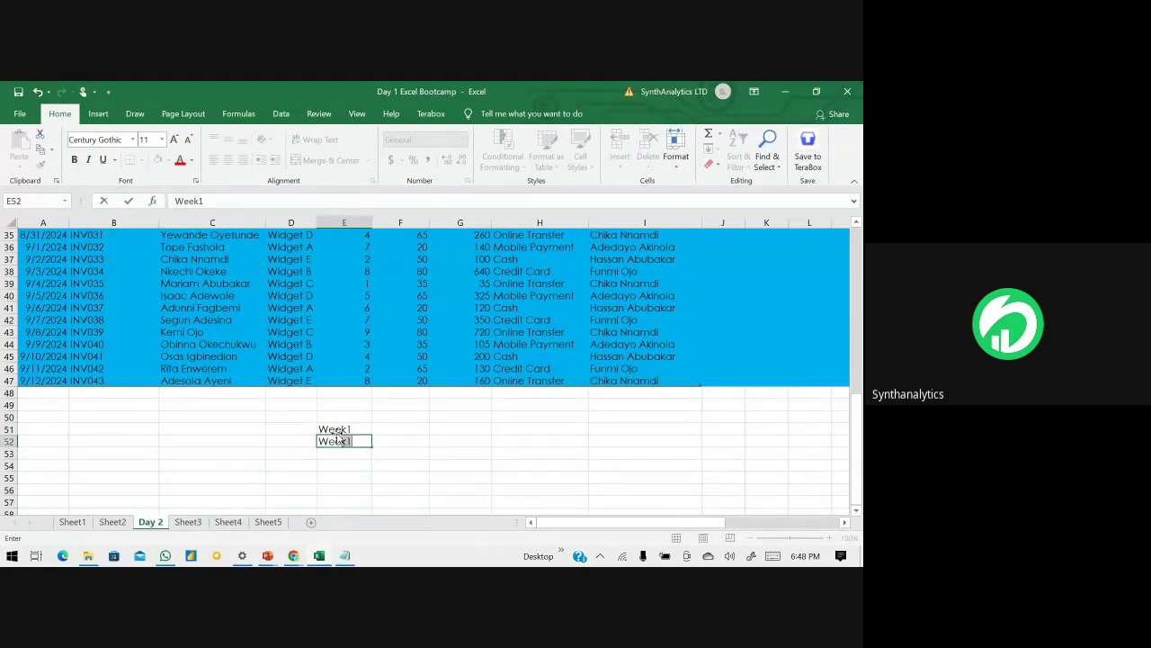
type("eek2")
key("Return")
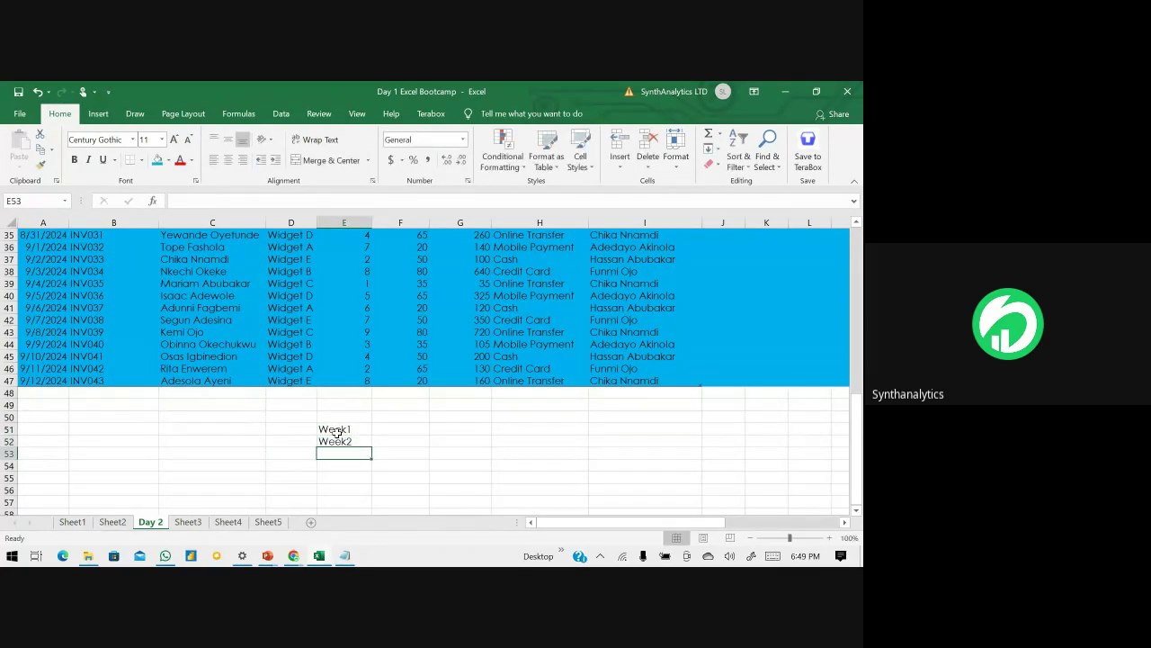
type("Week 3")
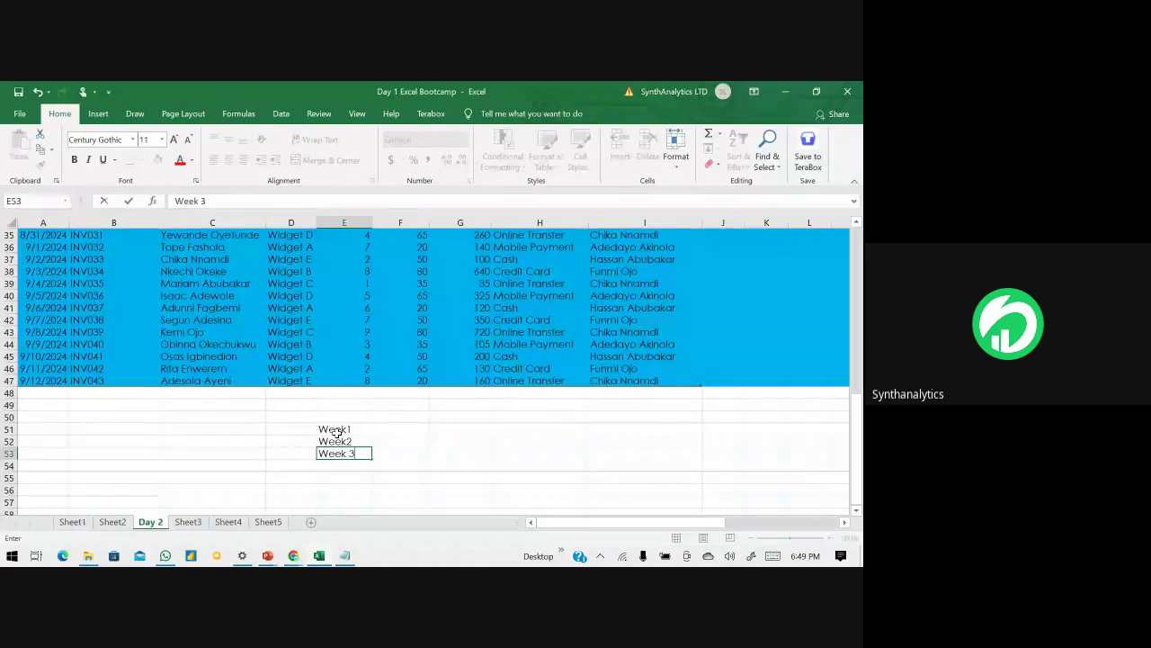
key("Return")
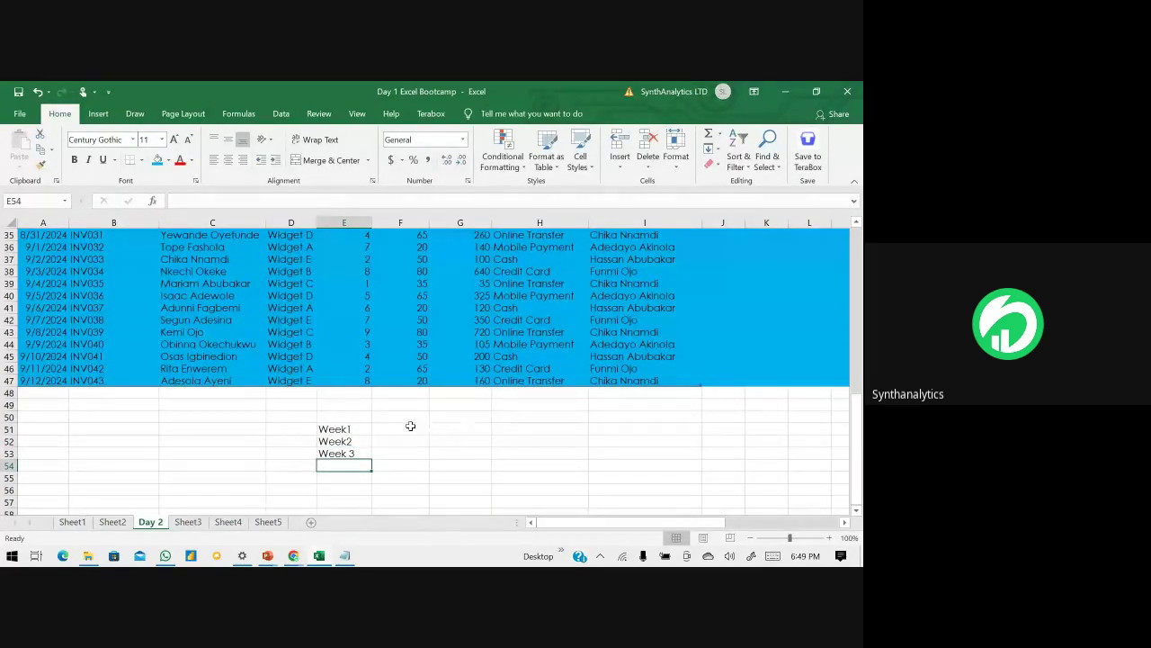
- Total the week1 named range in F51 with =SUM(week1) and check the cell's formula
left_click(410, 425)
type("=sum")
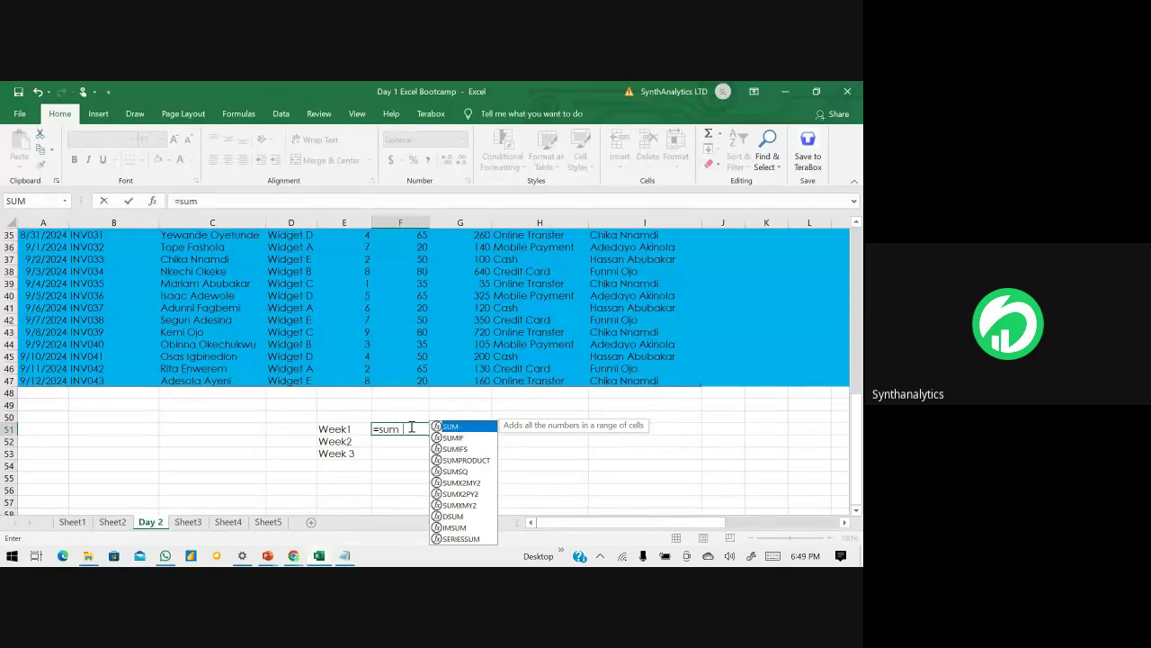
type("(wee")
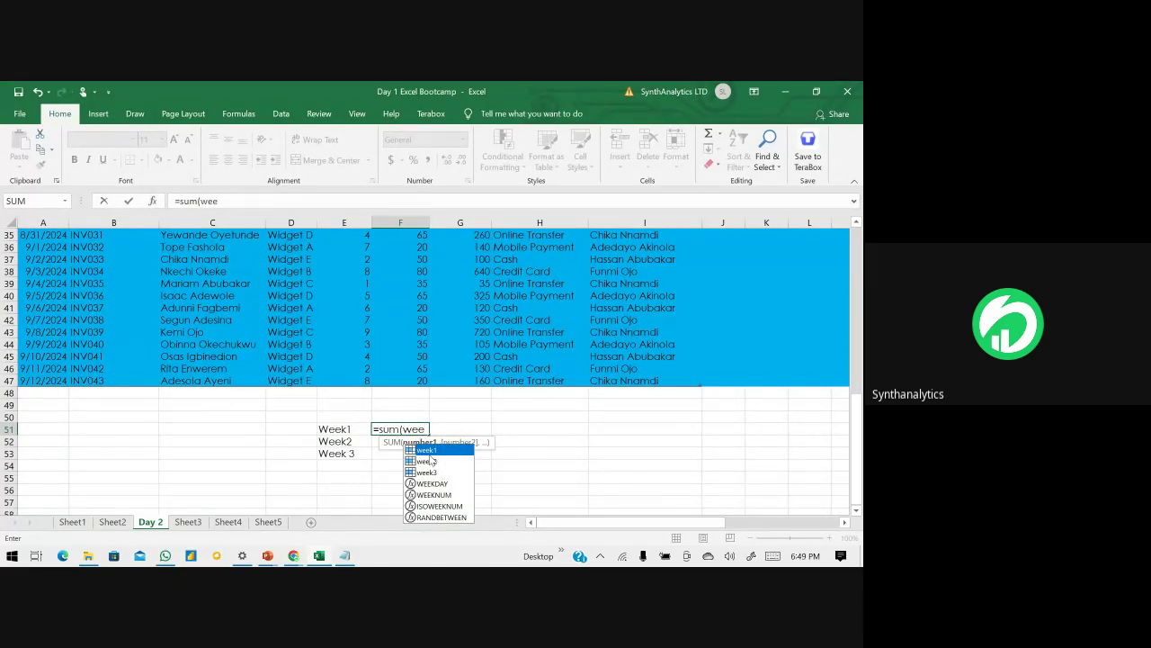
double_click(426, 449)
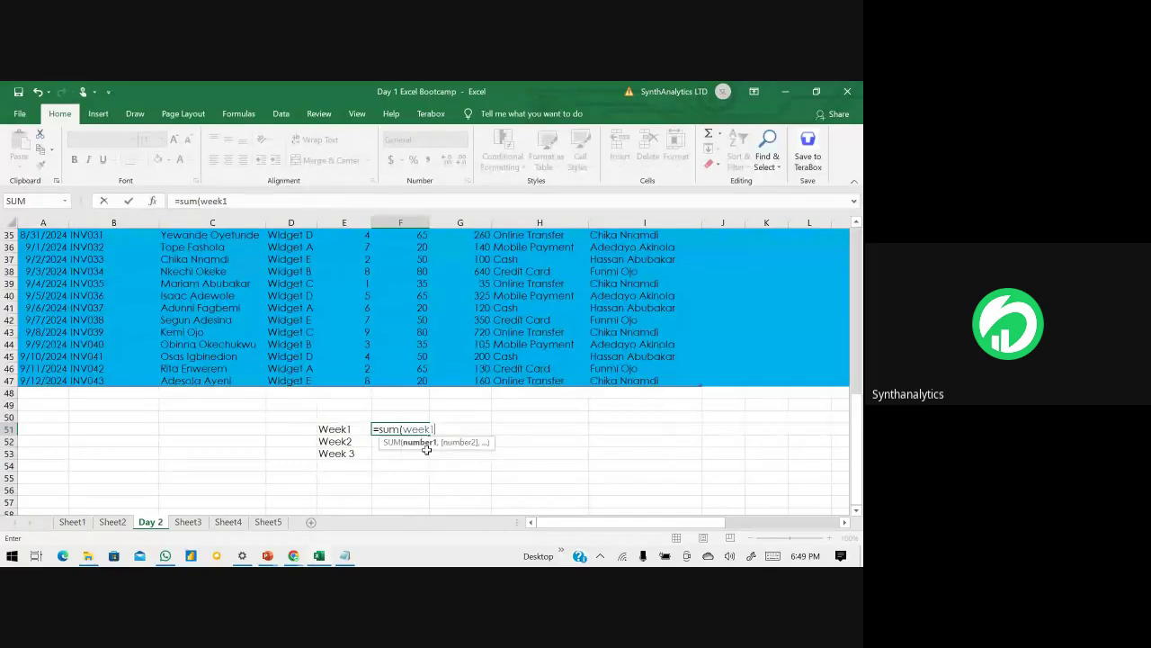
type(")")
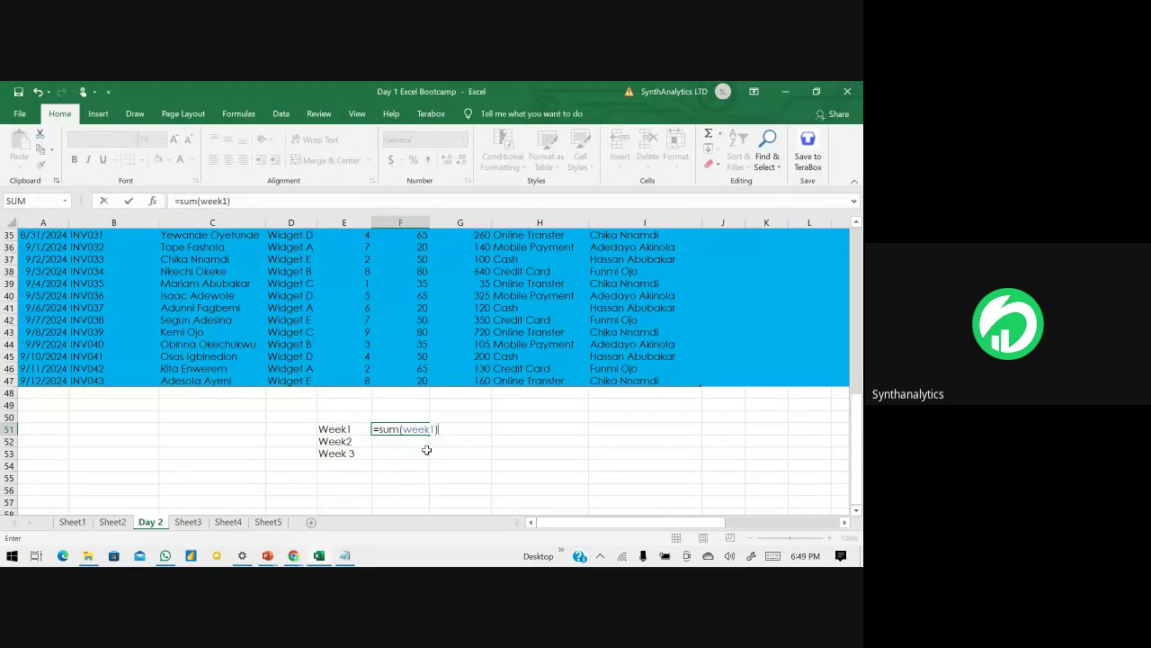
key("Return")
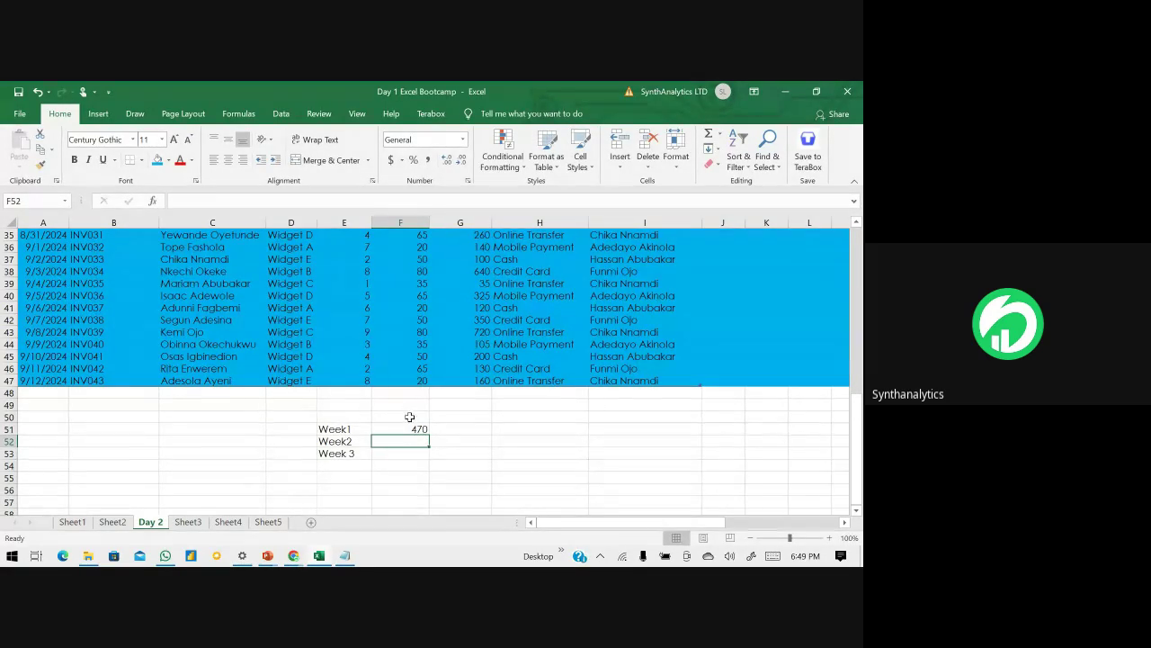
left_click(406, 429)
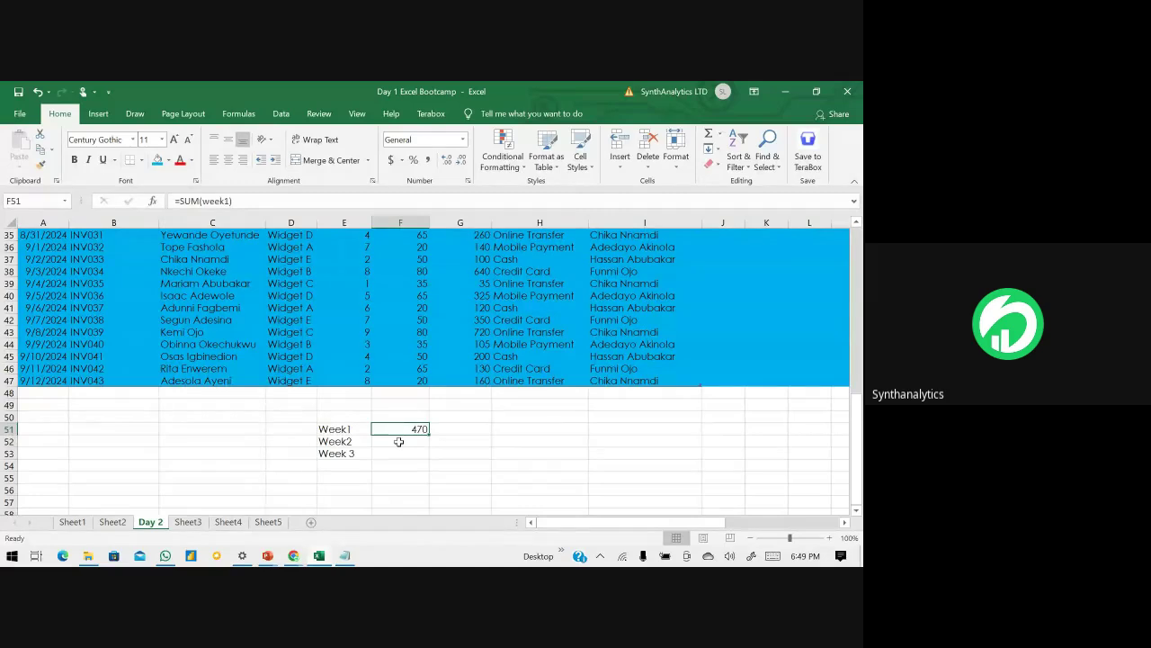
- Total the week2 named range in F52 with =SUM(week2)
left_click(396, 441)
type("=sum")
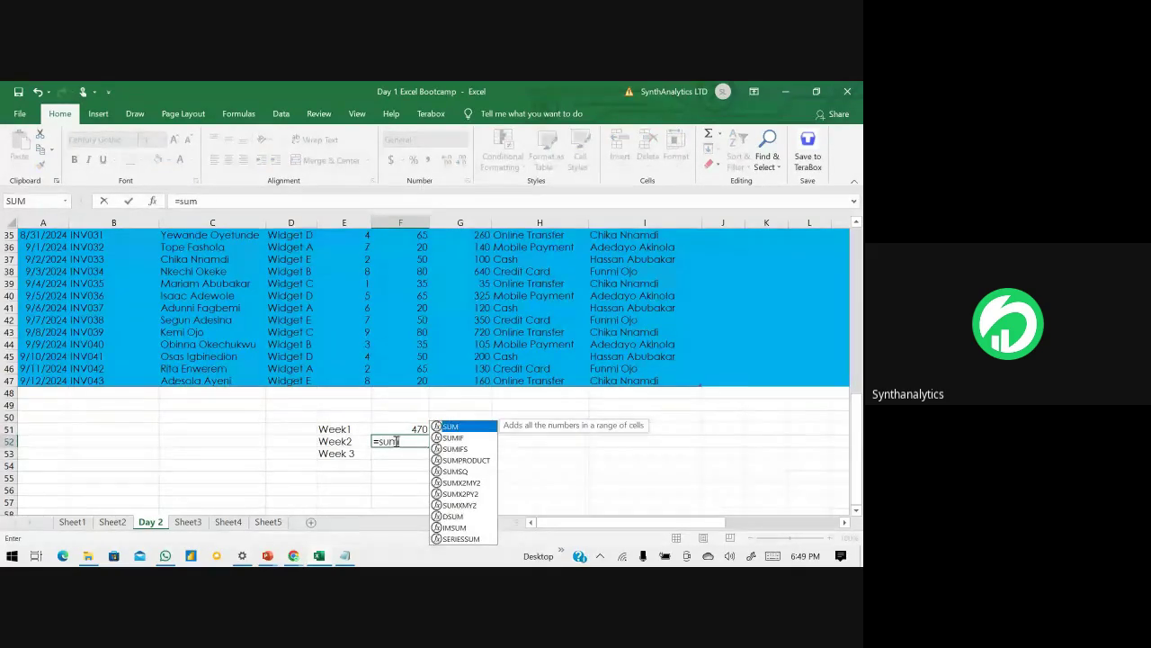
double_click(467, 426)
type("week")
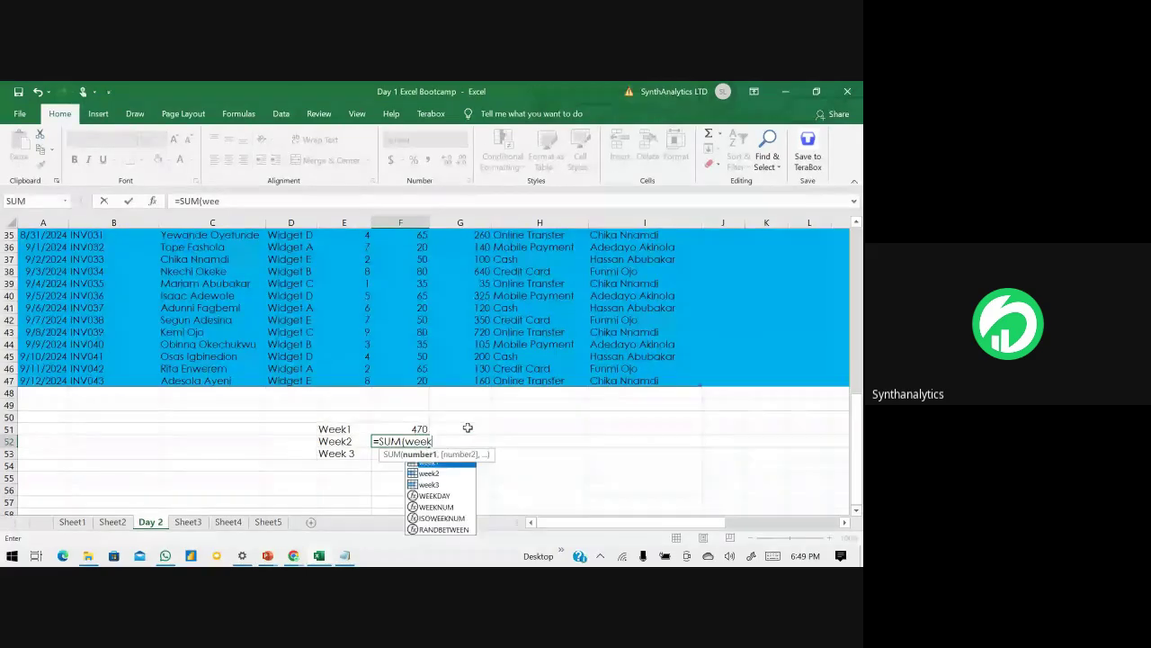
type("2)")
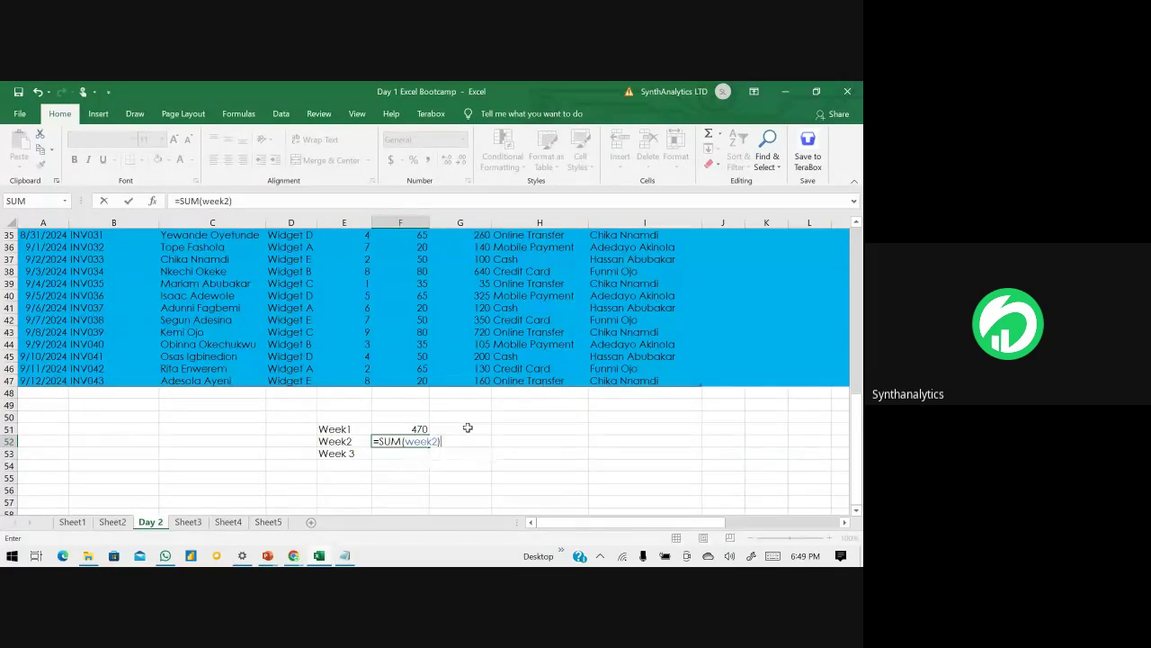
key("Return")
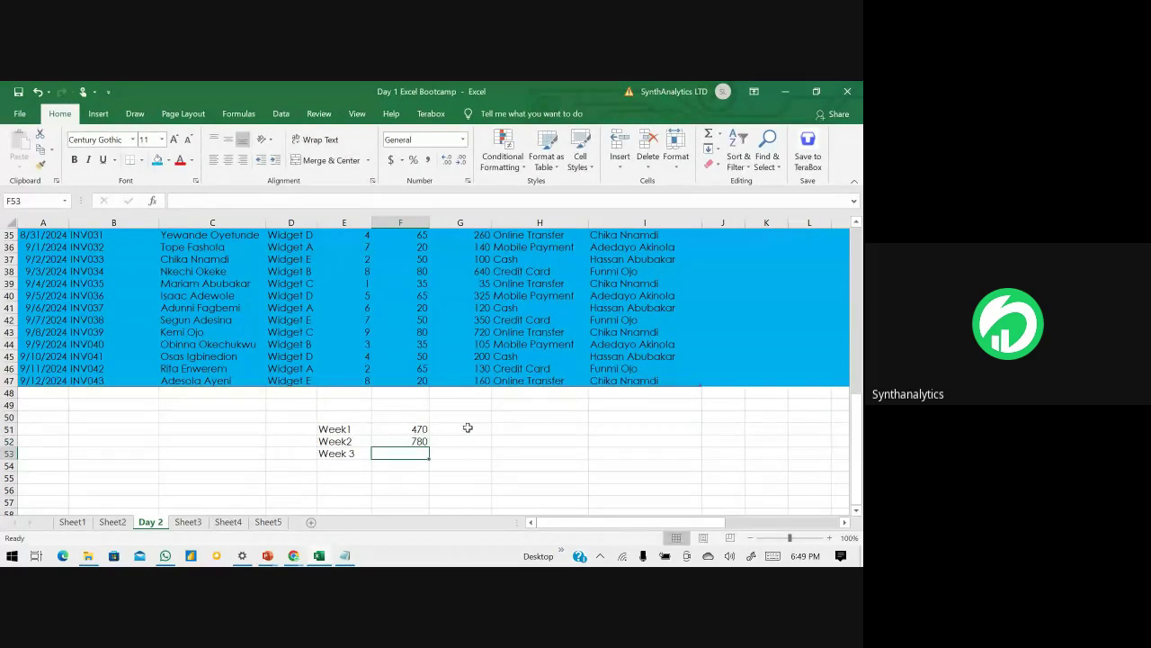
- Total the week3 named range in F53 with =SUM(week3)
type("=sum(")
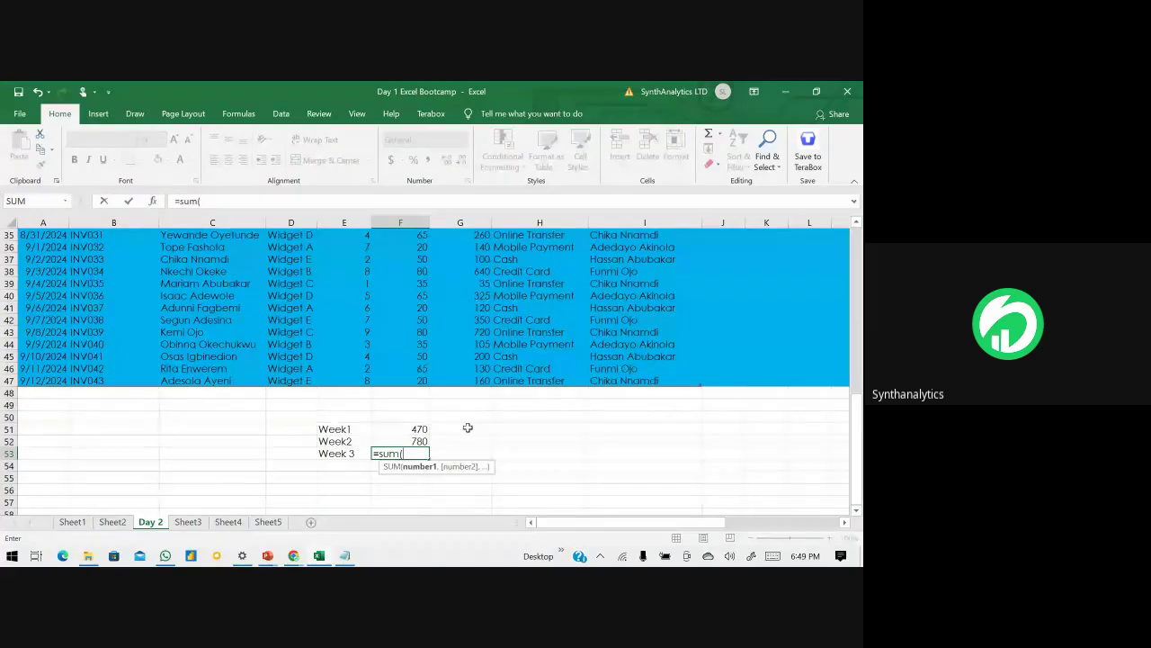
type("week3")
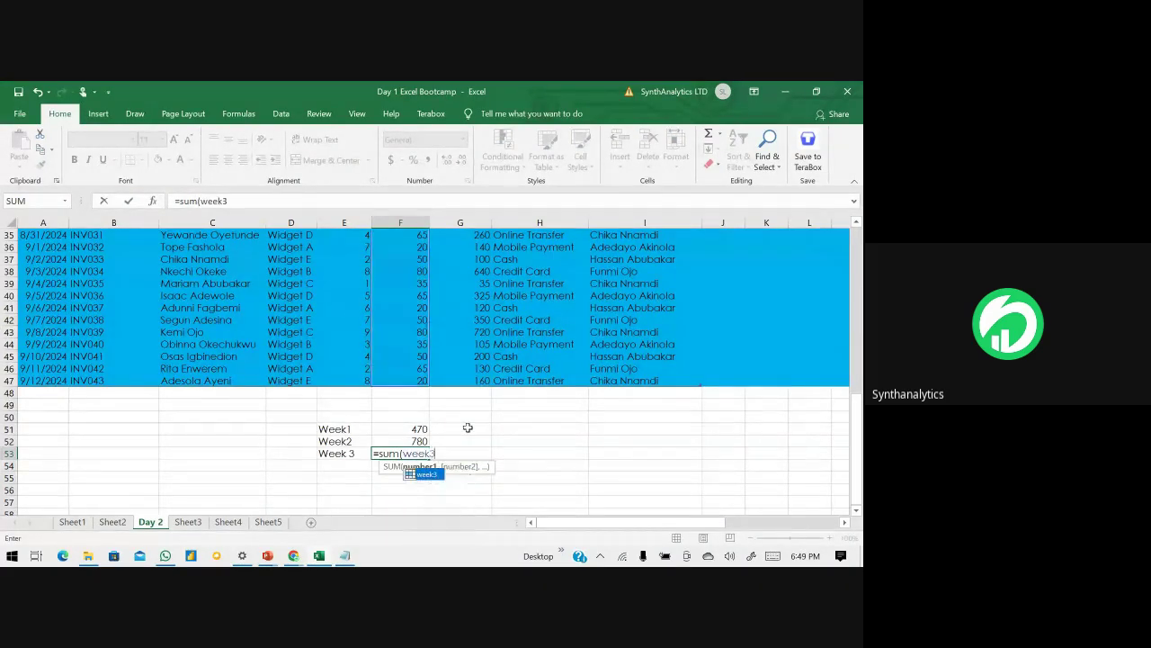
type(")")
key("Return")
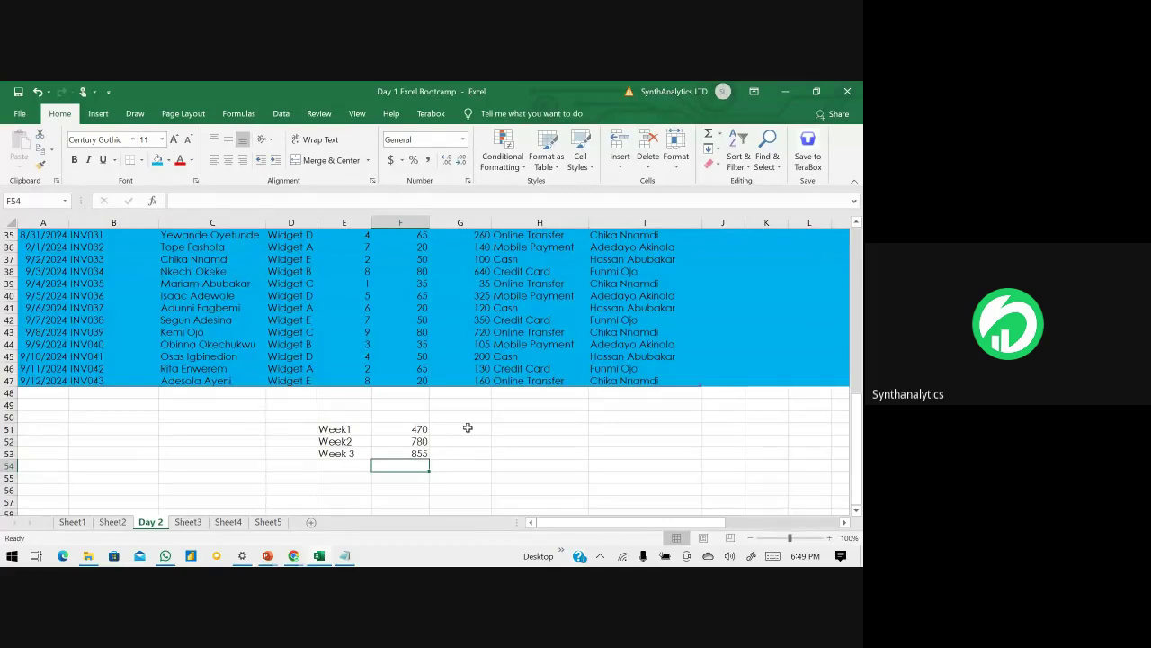
- Apply AutoSum to the blue group's unit prices together with the empty cell below them, F30:F48
scroll(430, 265, "up", 2)
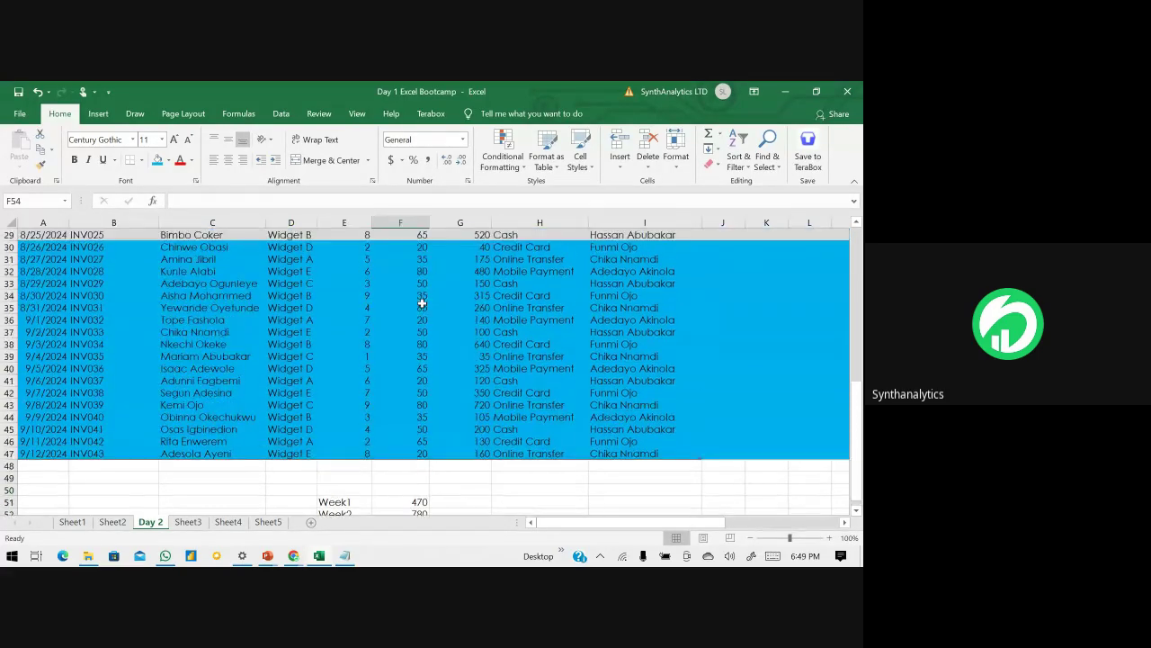
left_click_drag(421, 246, 425, 474)
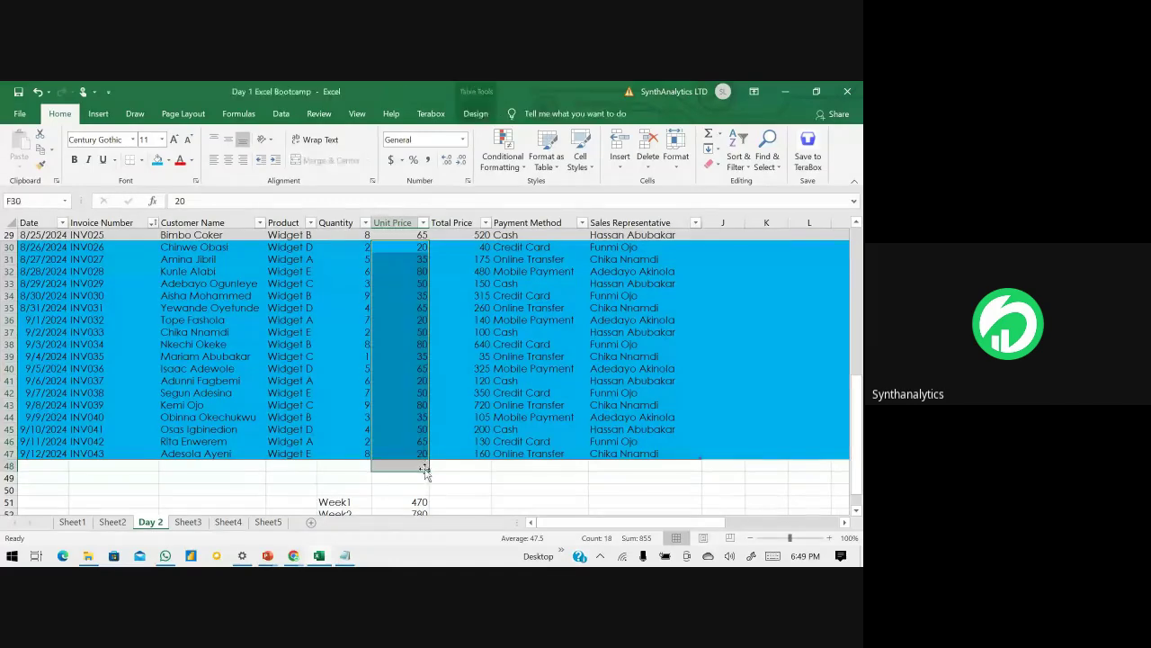
key("alt+equal")
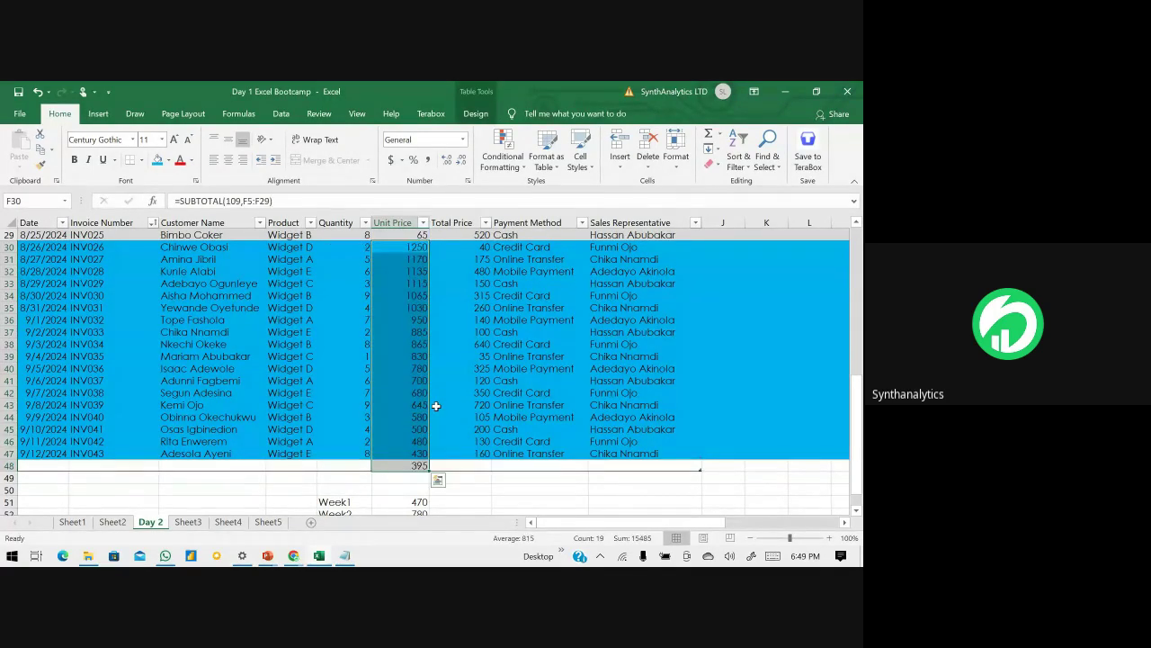
- Examine the AutoSum results in the Unit Price column and the range referenced by the formula in F48
scroll(436, 399, "up", 5)
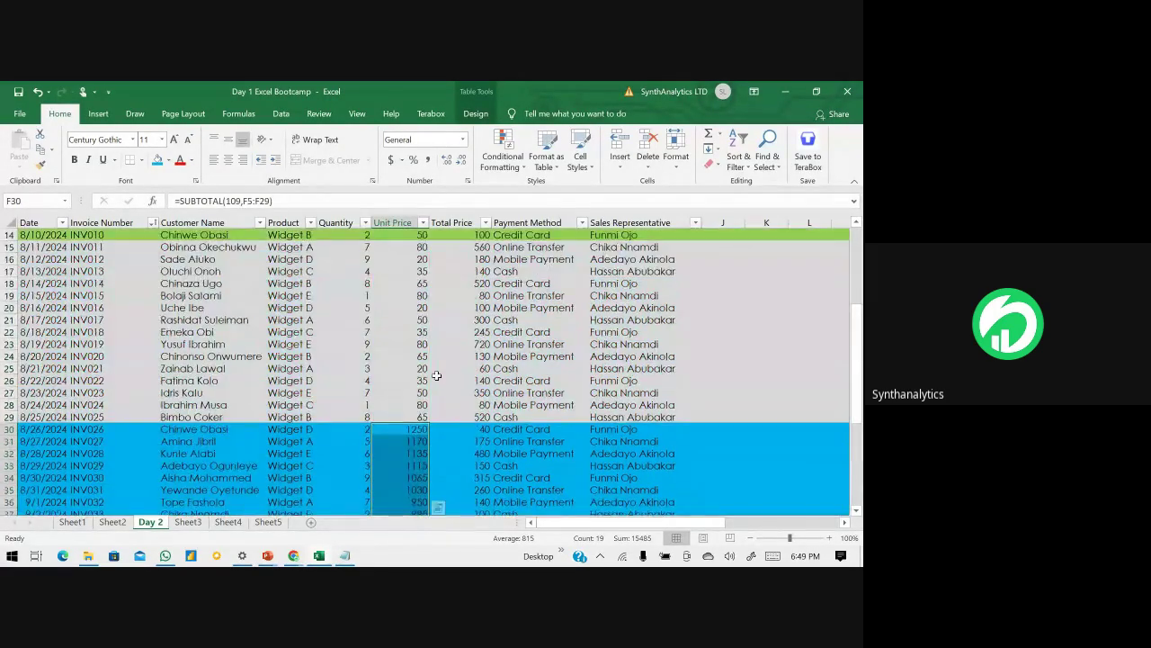
scroll(436, 396, "down", 7)
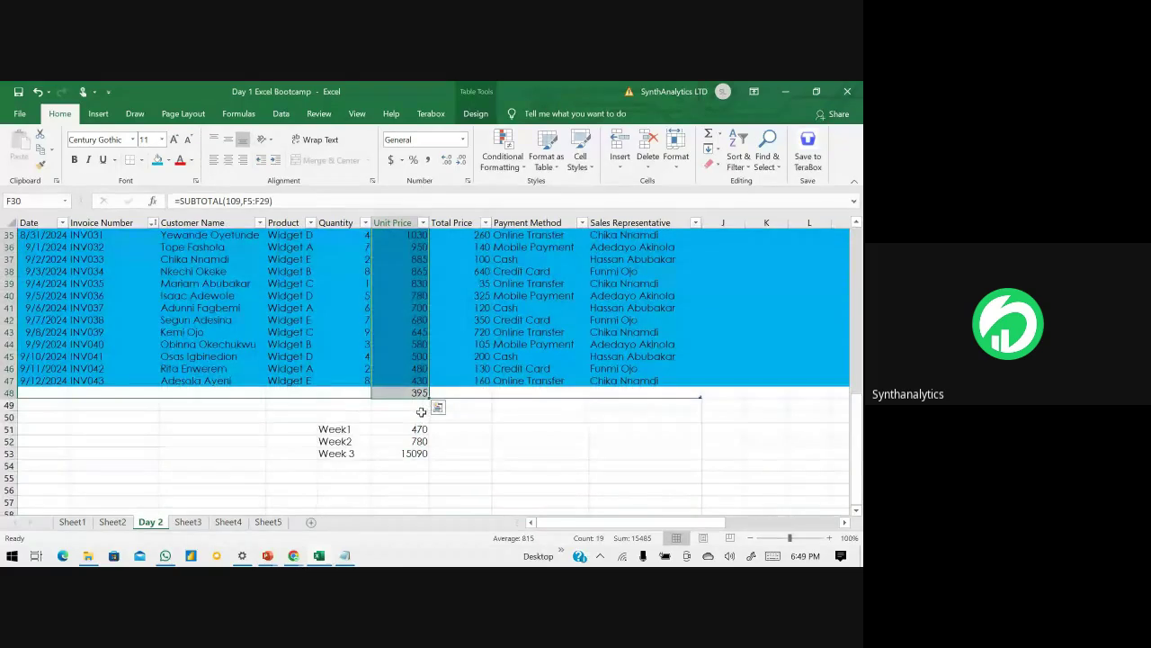
left_click(405, 393)
double_click(405, 393)
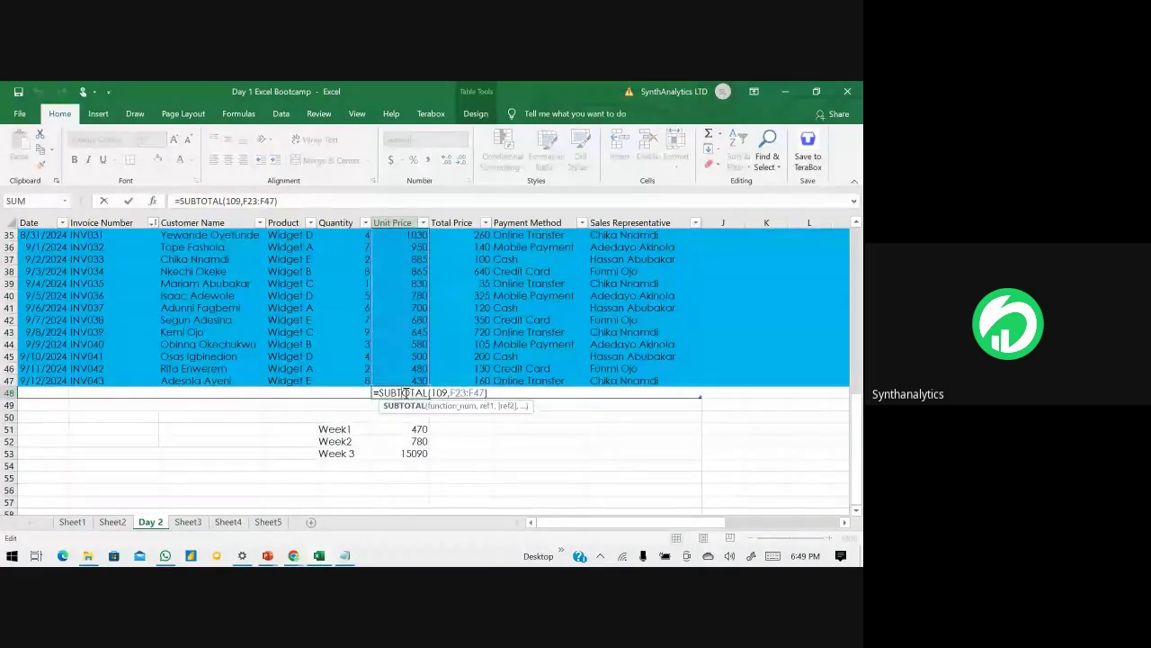
scroll(414, 387, "up", 5)
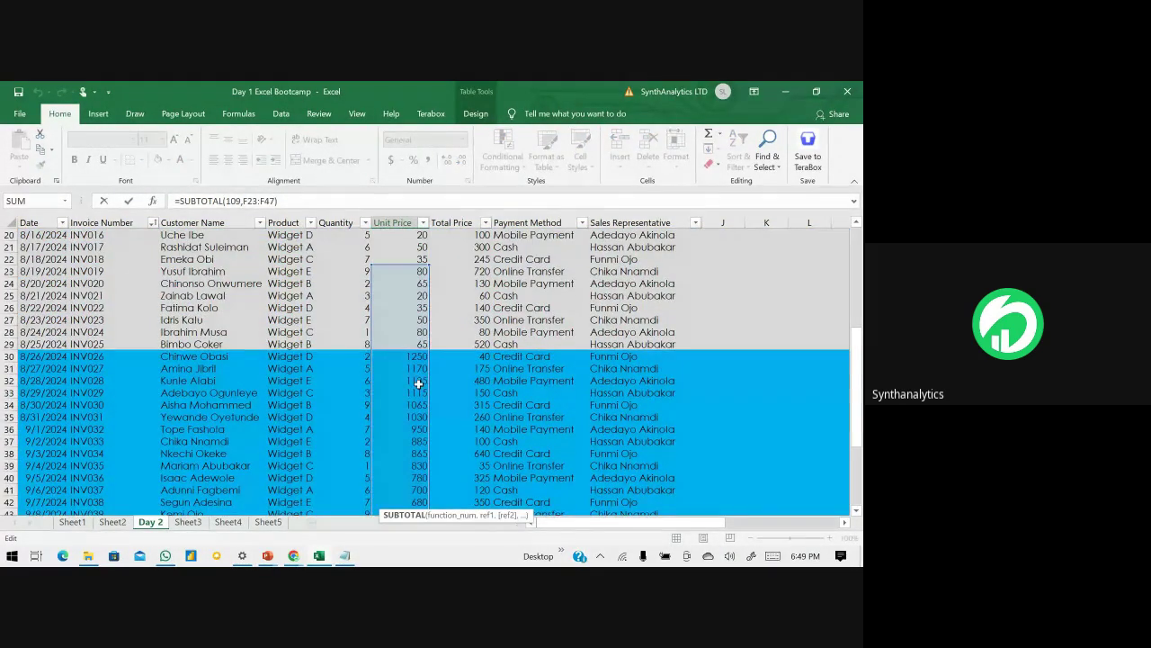
scroll(418, 383, "down", 5)
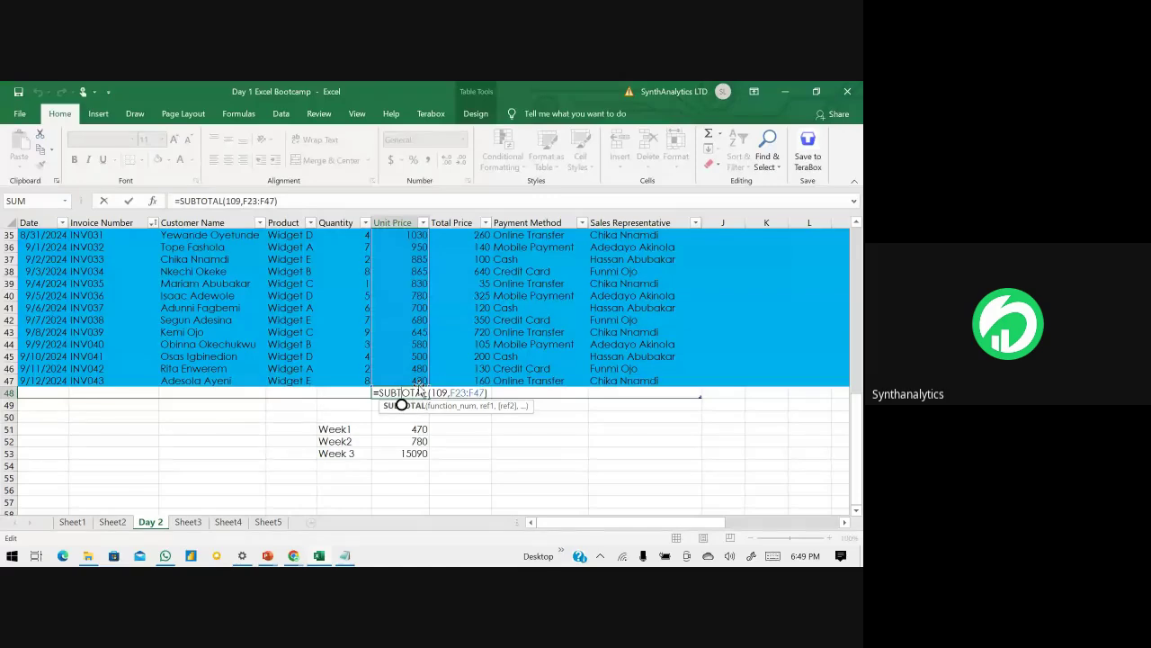
key("Escape")
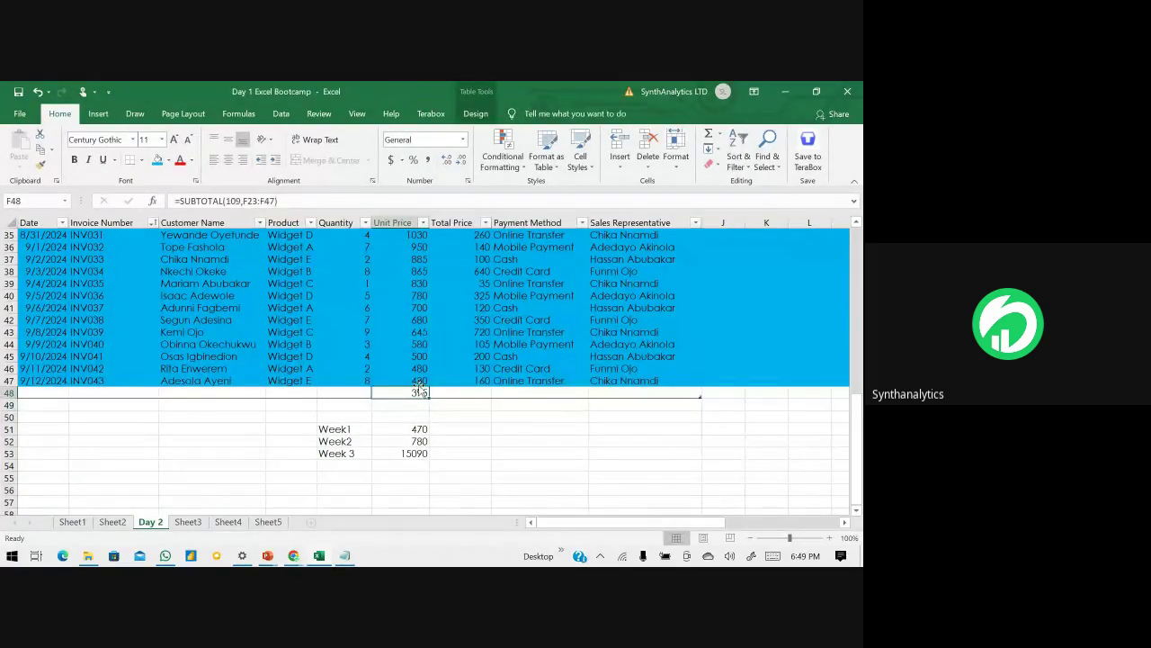
- Replace the subtotal formula in F48 with a SUM of the blue group's unit prices, F30:F47, referenced as week3
type("=")
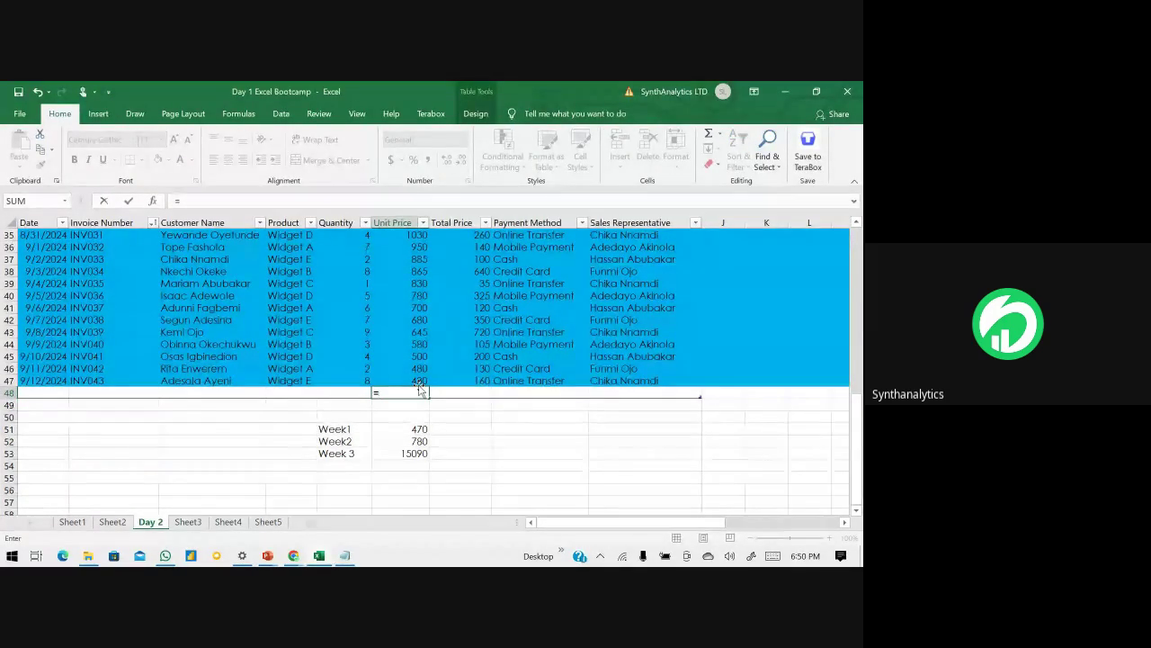
type("sum")
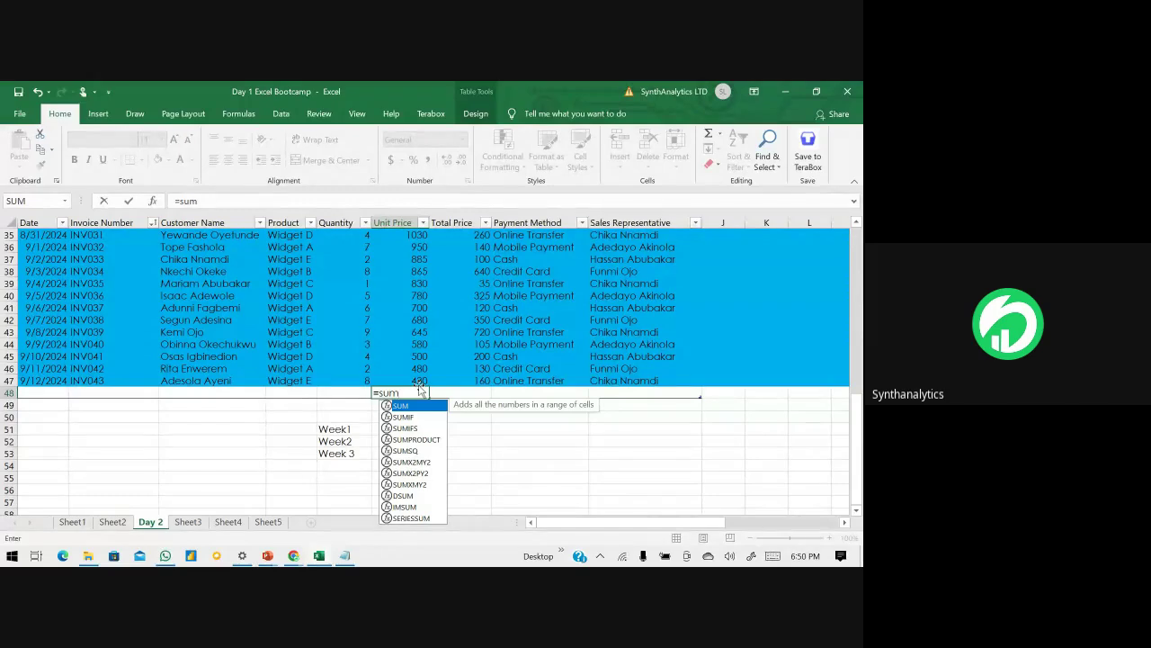
type("(")
scroll(419, 377, "up", 3)
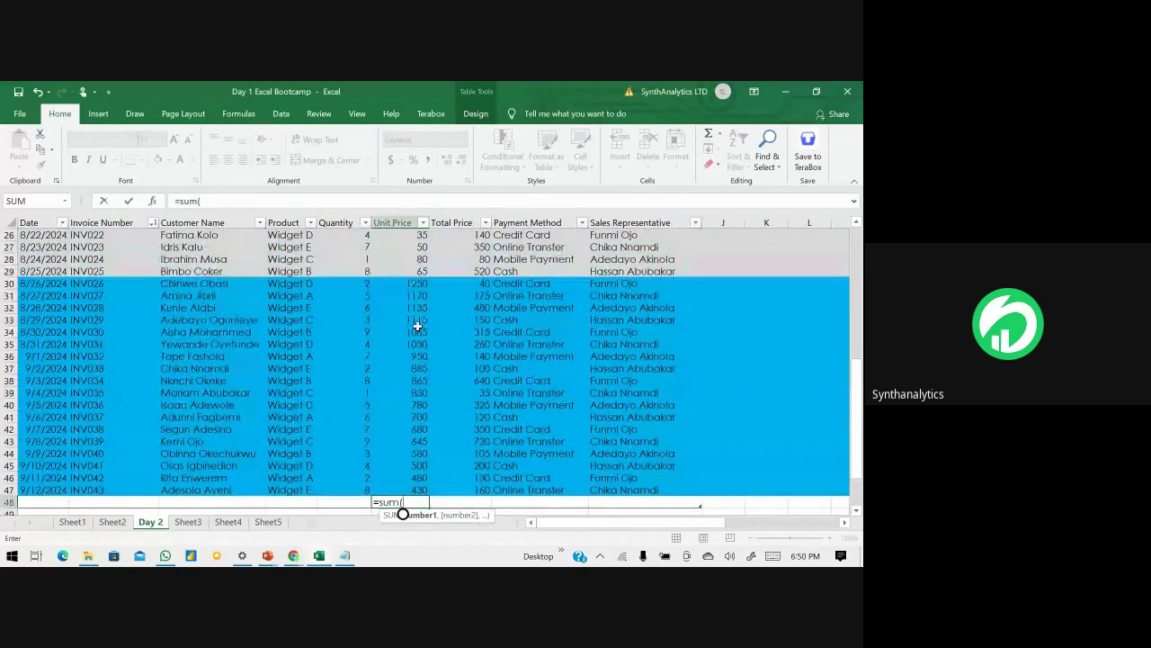
left_click_drag(415, 283, 395, 484)
key("Return")
- Compare the formula in F48 with the Week 3 and Week1 total formulas and review the source unit prices
scroll(373, 454, "down", 2)
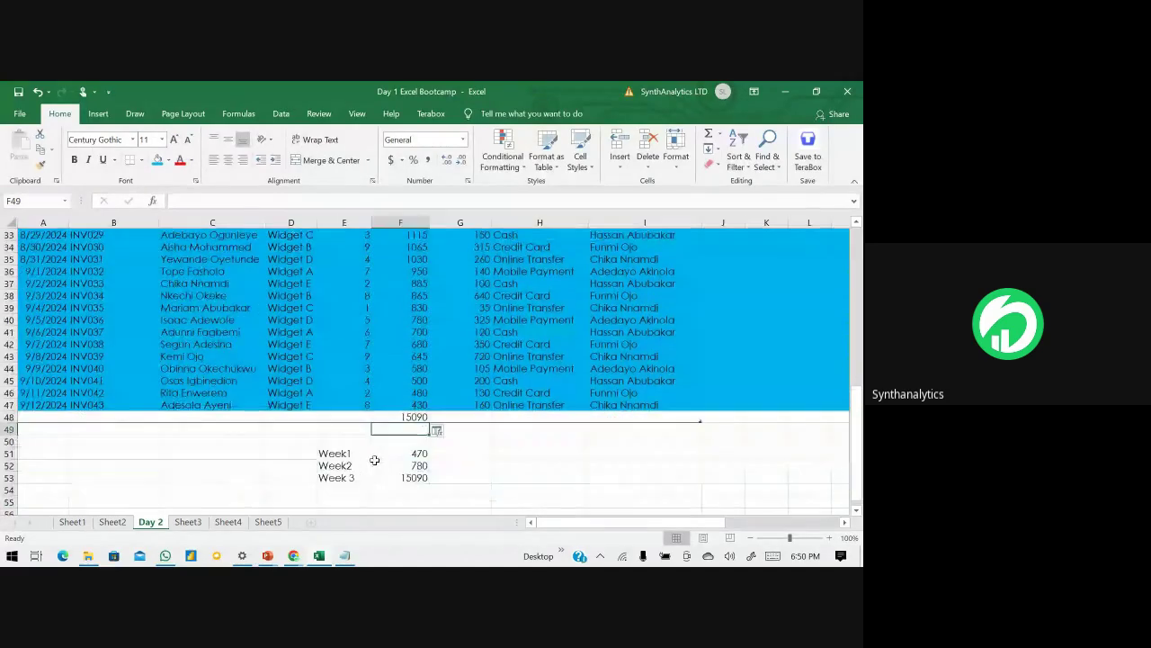
left_click(392, 416)
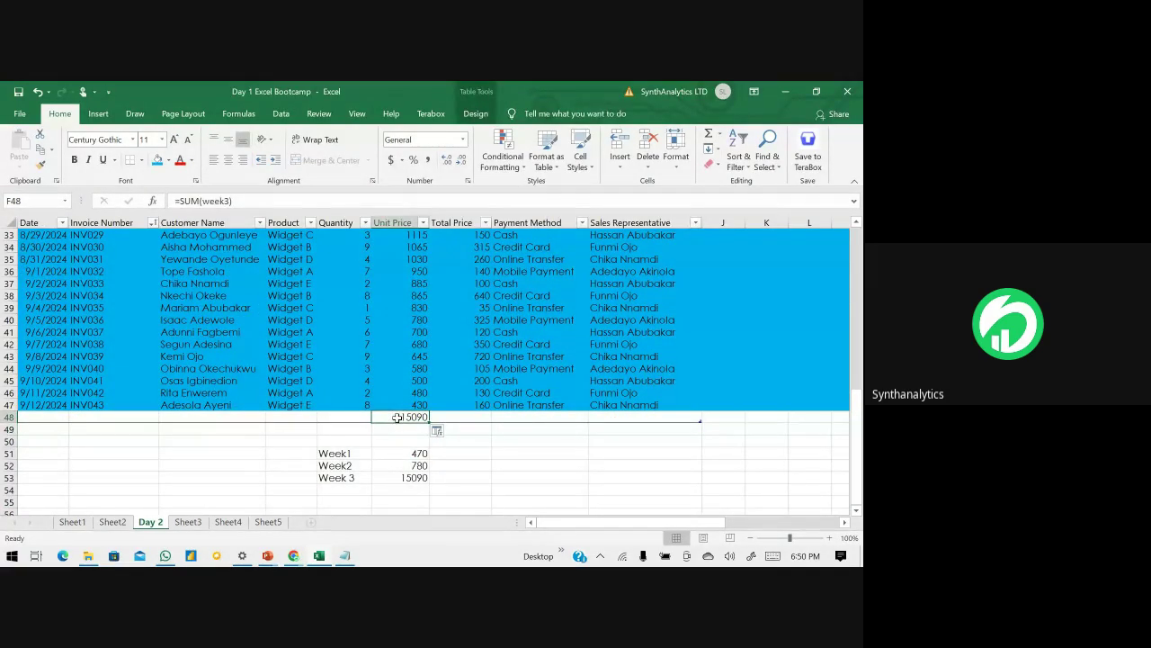
left_click(416, 477)
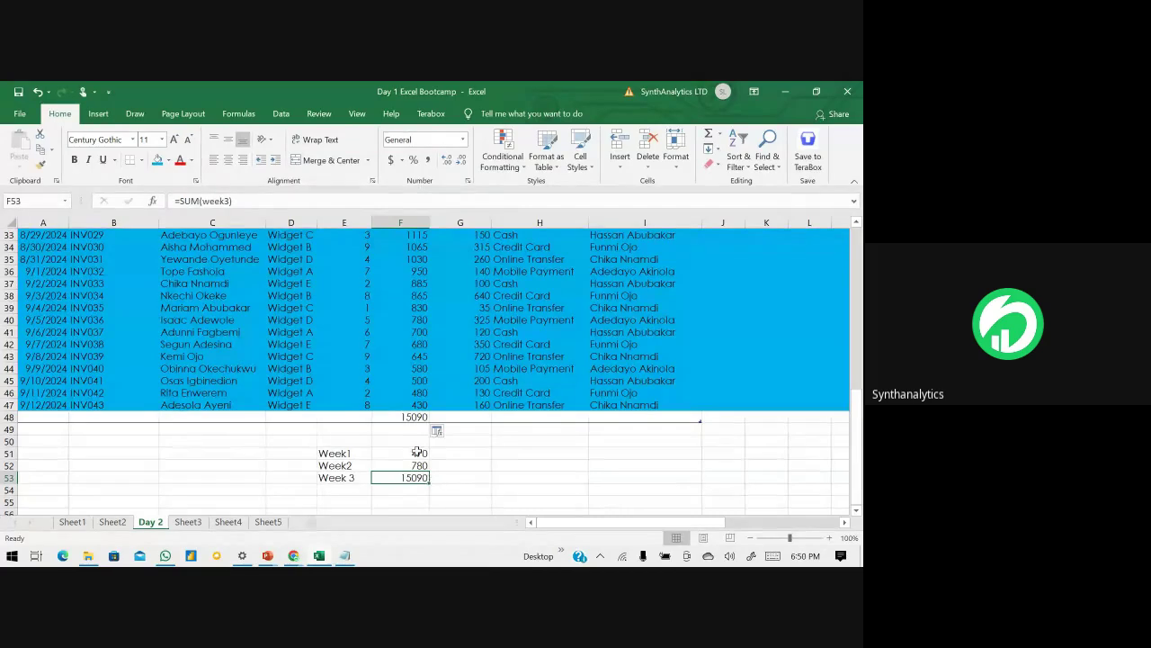
left_click(419, 453)
scroll(440, 292, "up", 9)
scroll(440, 292, "up", 1)
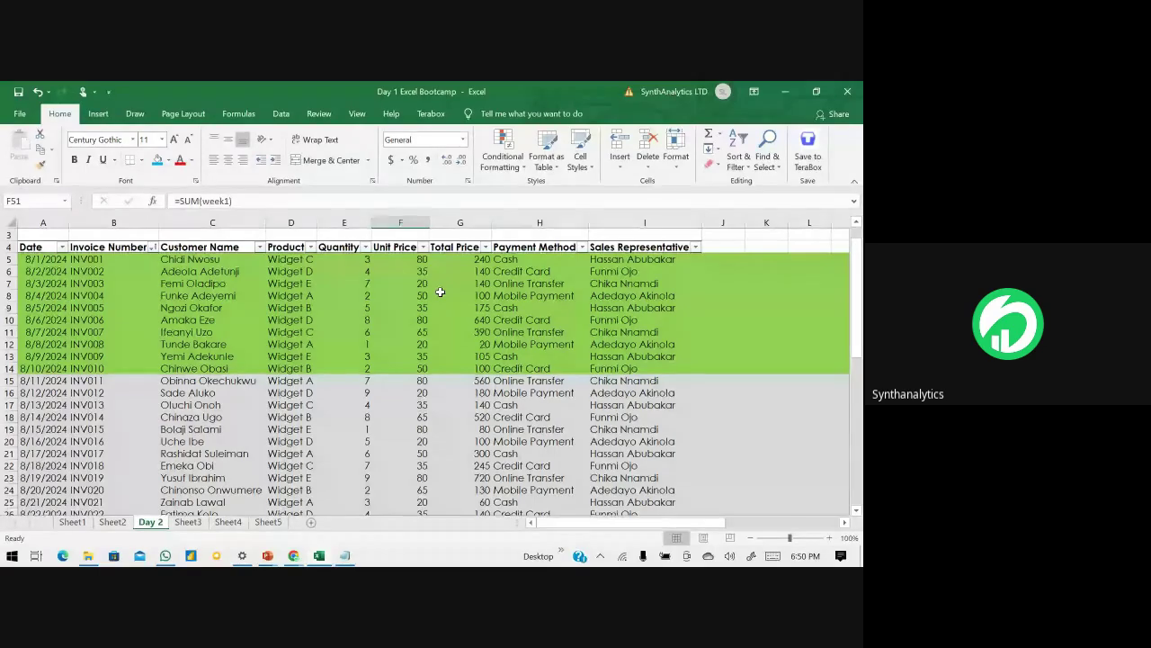
- Open Sheet4 and enter the heading "Referencing" in A1
left_click(182, 524)
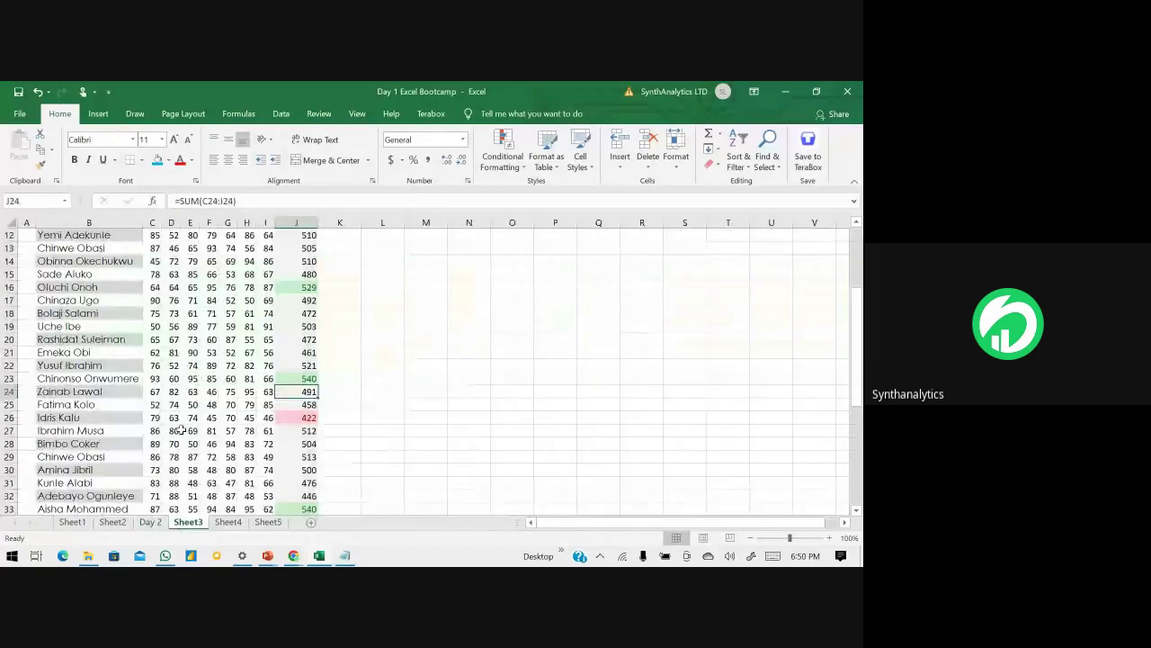
left_click(224, 523)
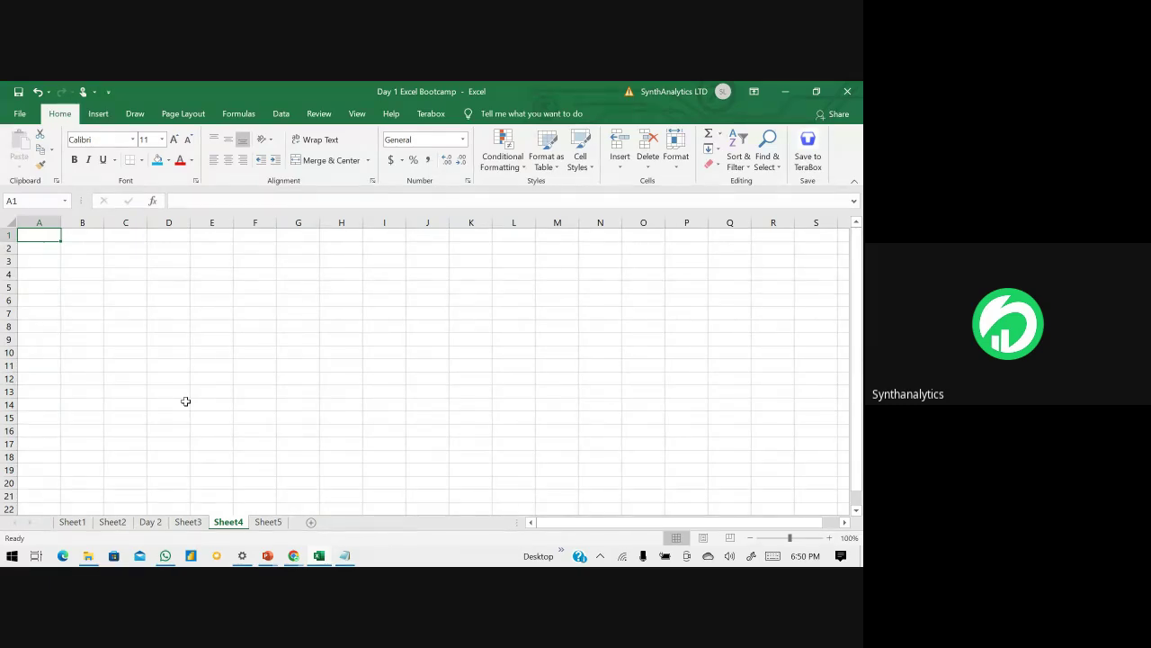
type("Referenci")
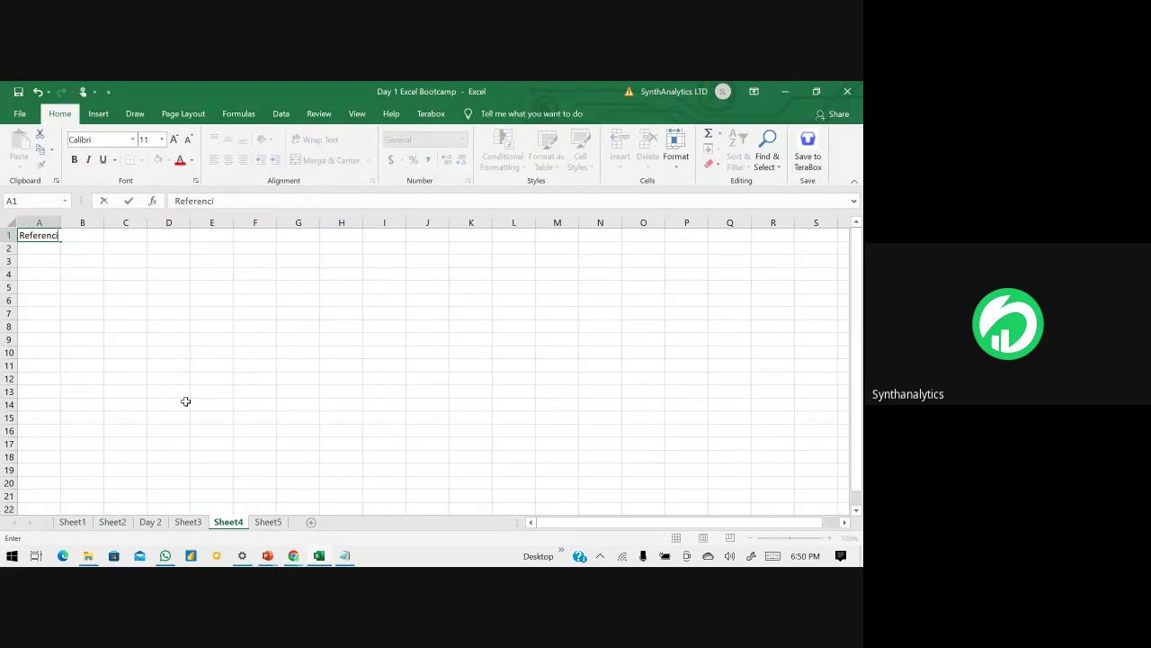
type("ng")
key("Return")
key("Return")
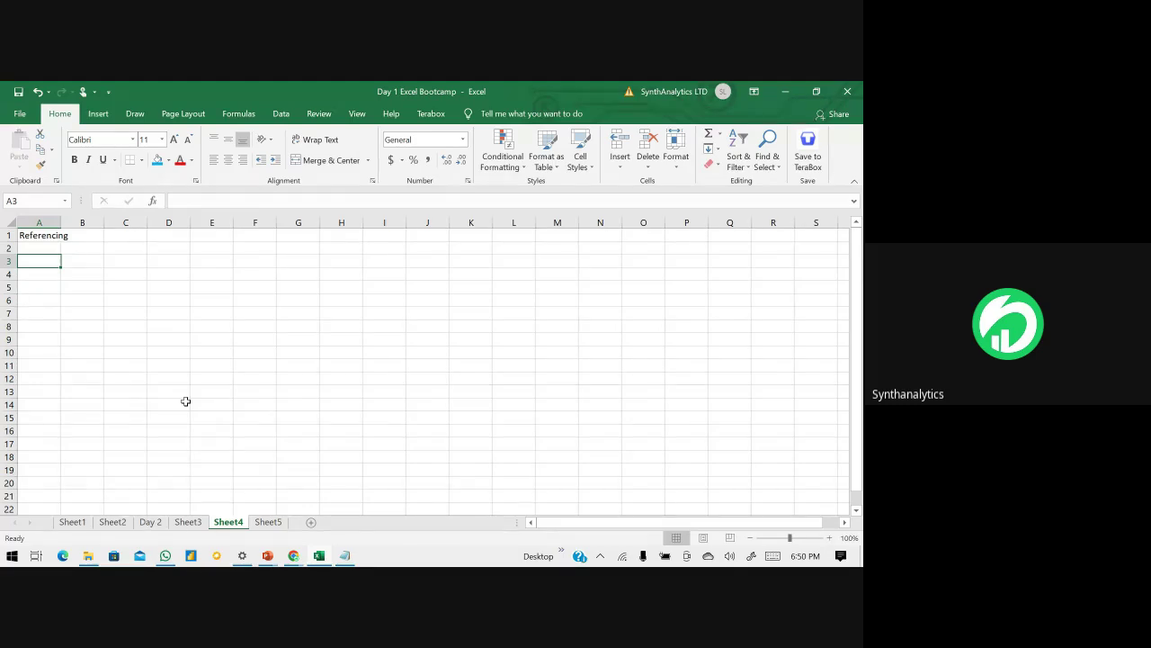
- List "Relative referencing", "Absolute referencing" and "Mixed Referencing" in A3:A5
type("Re")
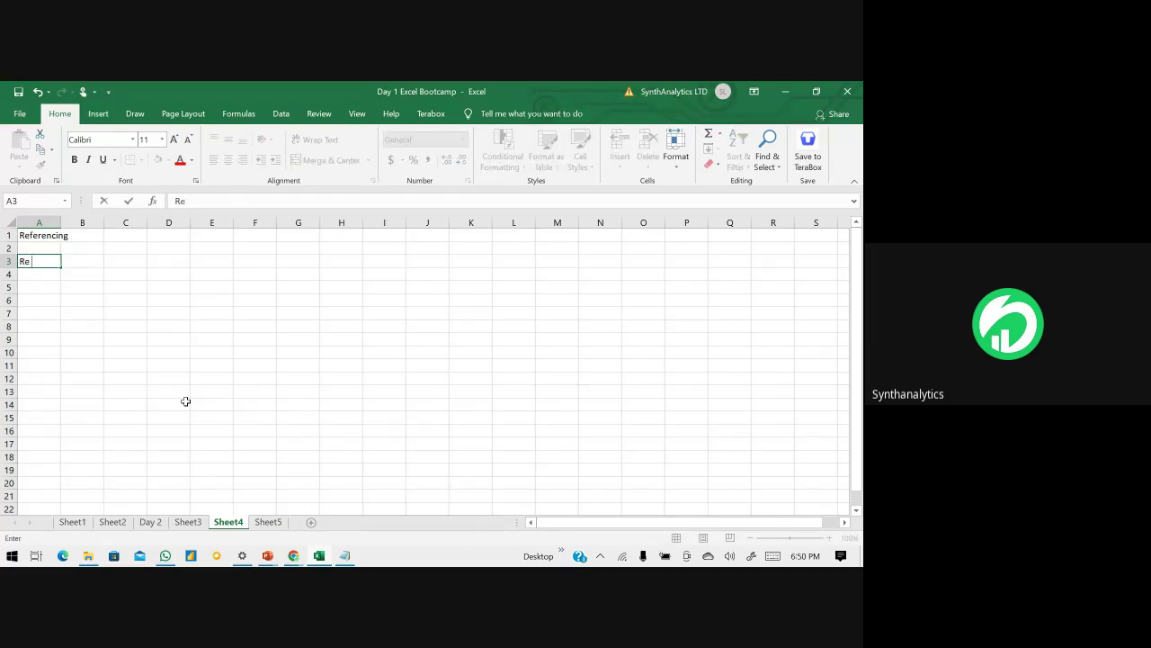
type("lative referencing")
key("Return")
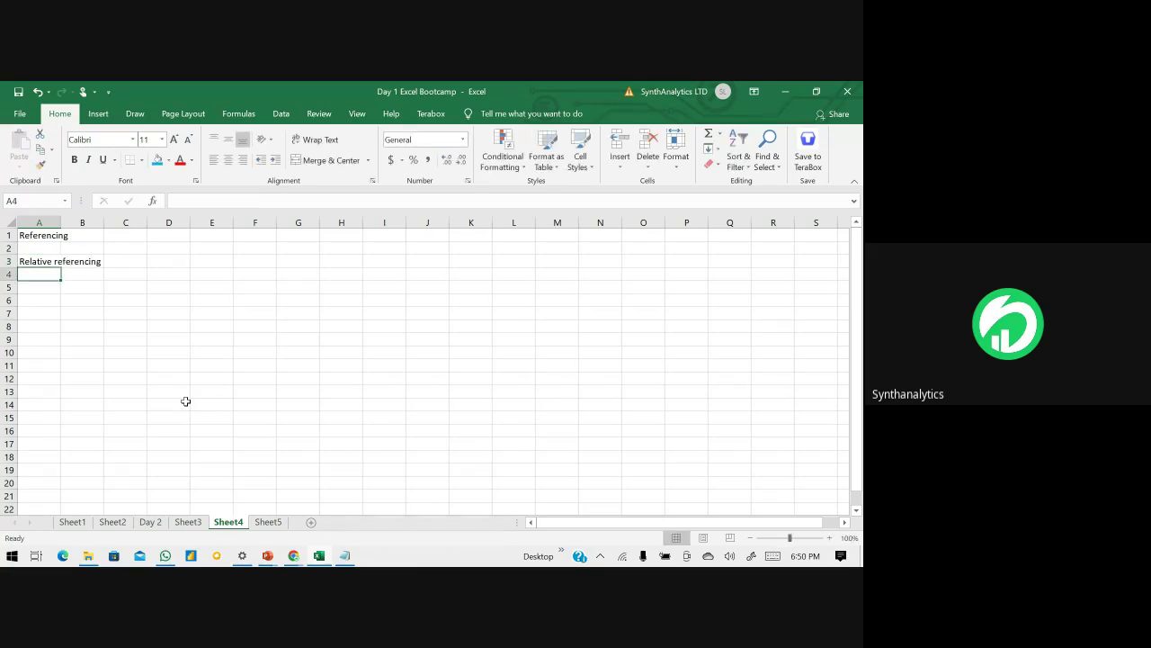
type("Absolu")
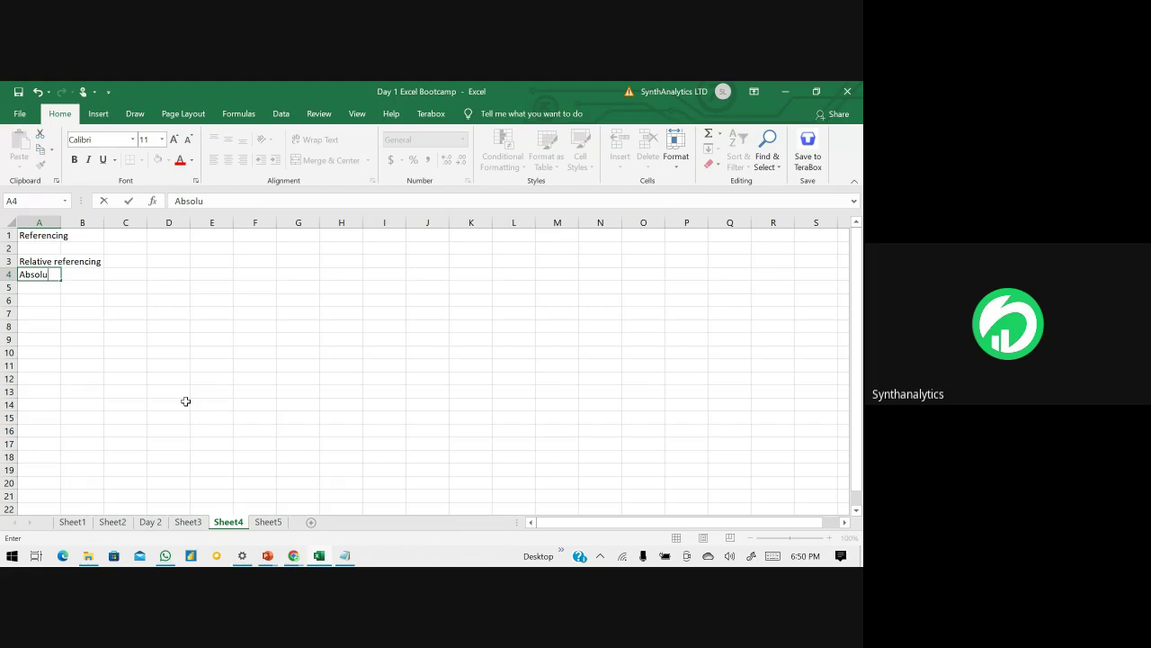
type("te referencing")
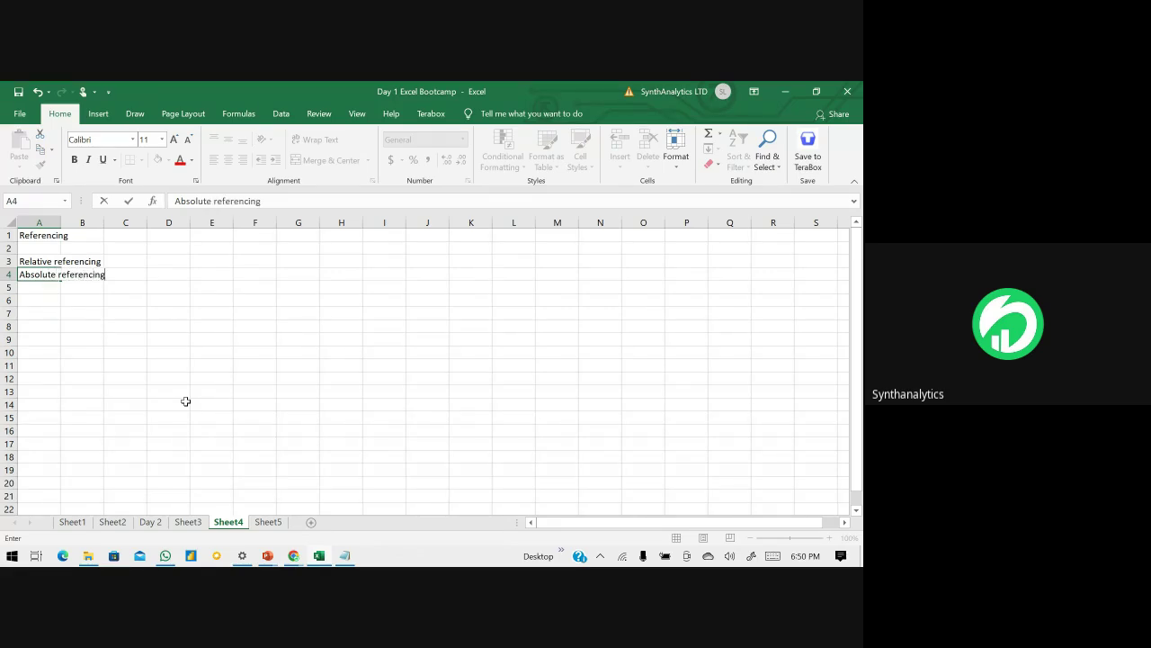
key("Return")
type("Mis")
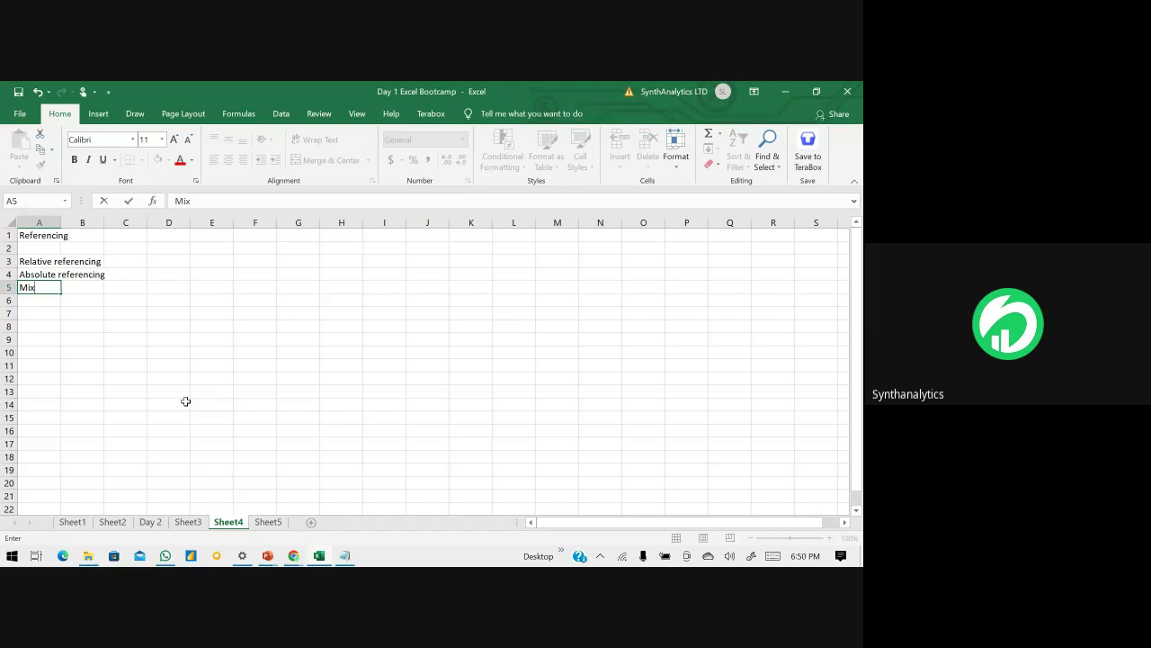
type("ed Referencing")
key("Return")
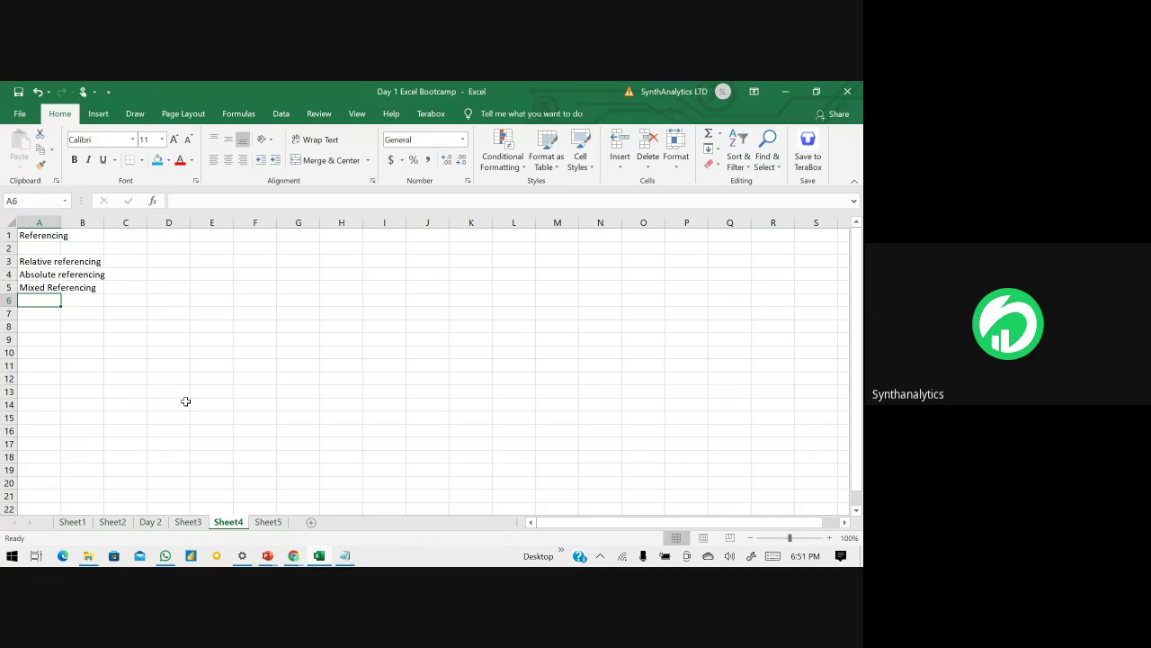
- Enter the title "Mulitiplication table" in B7, with a space between the two words
left_click(22, 262)
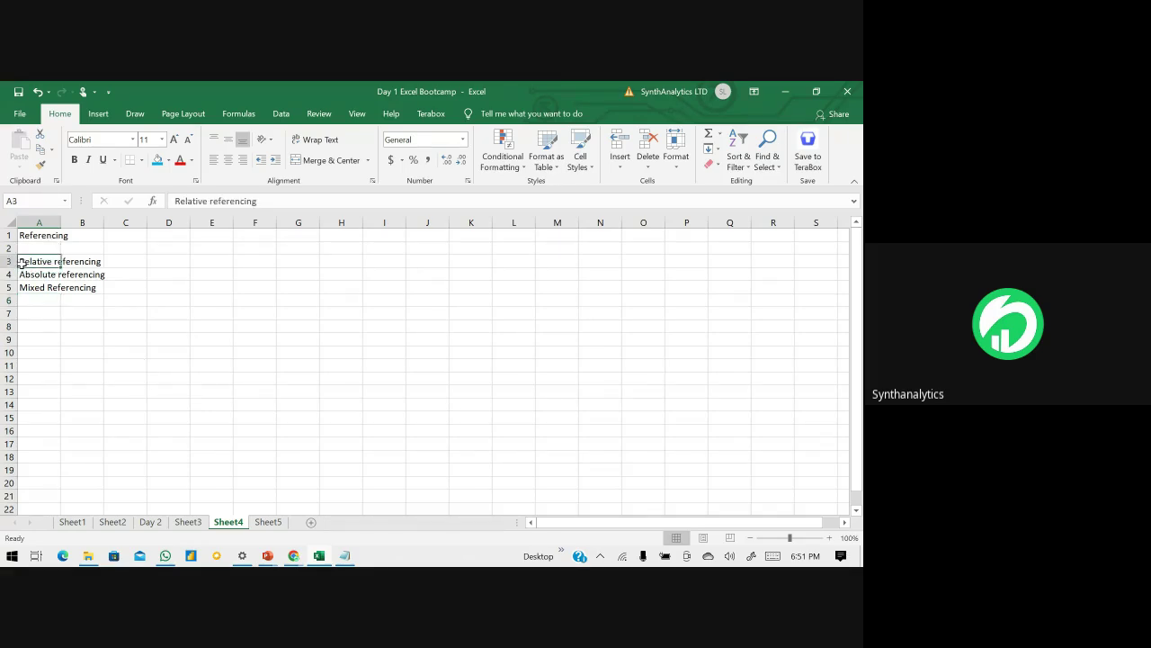
left_click(69, 317)
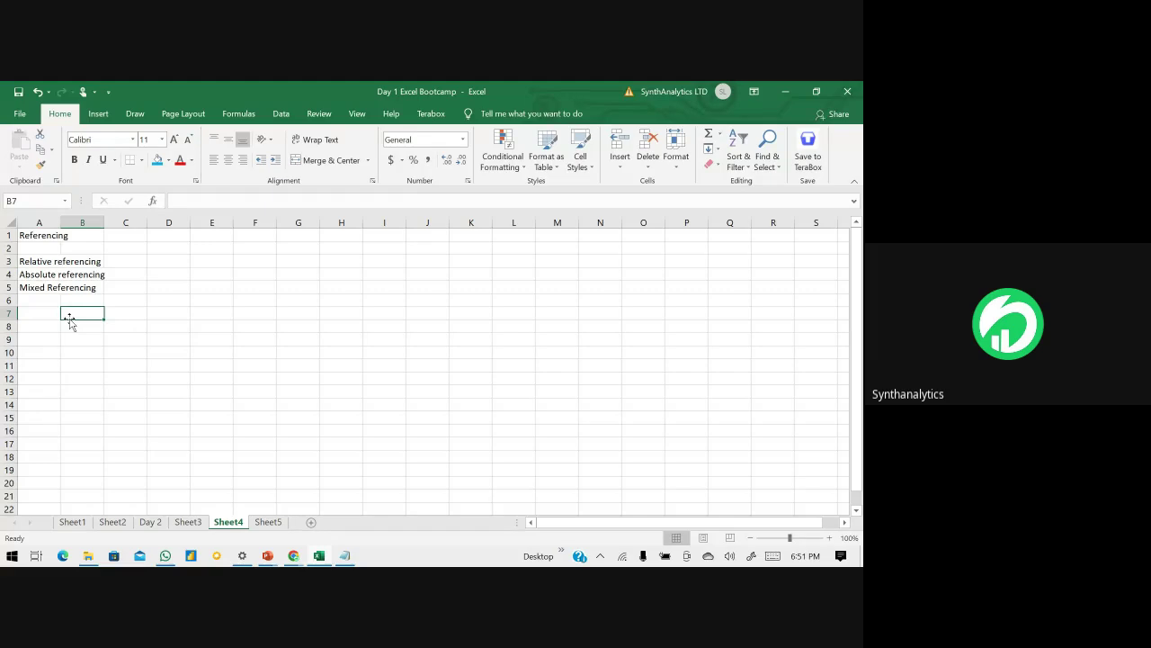
type("Mu")
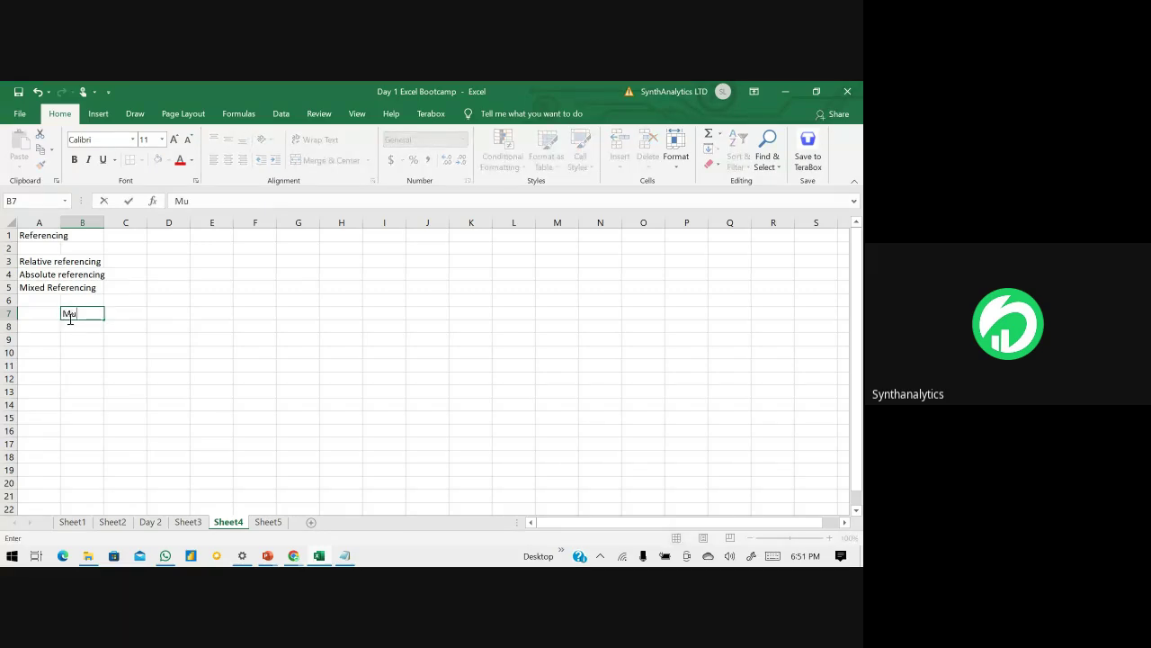
type("litiplicationtable")
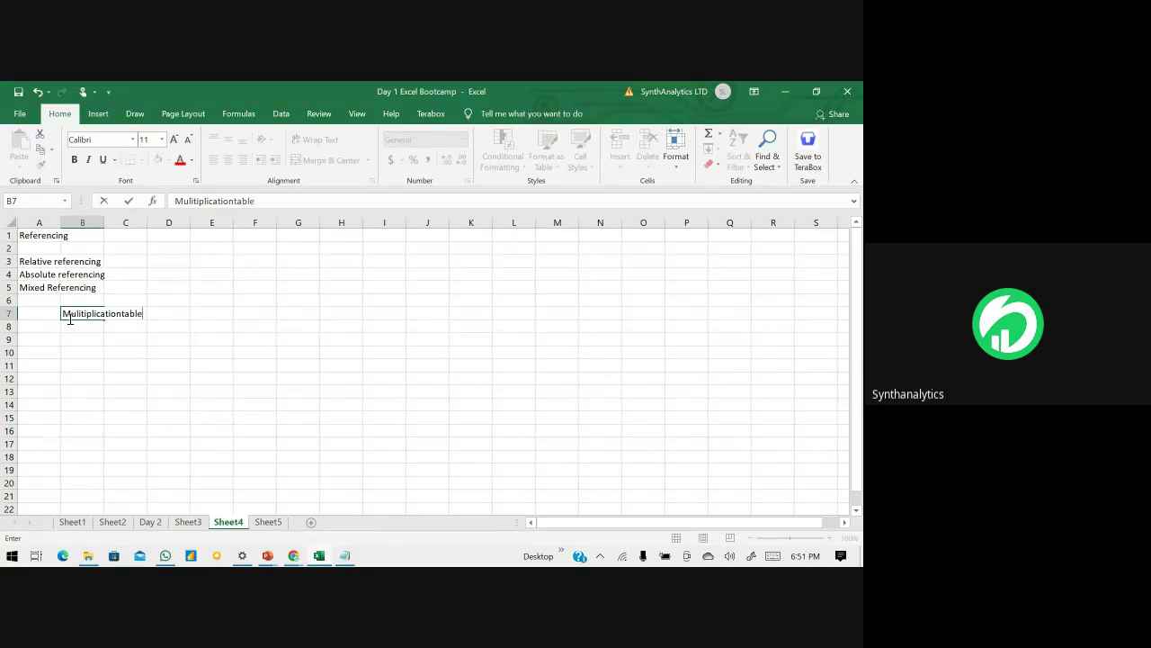
key("Return")
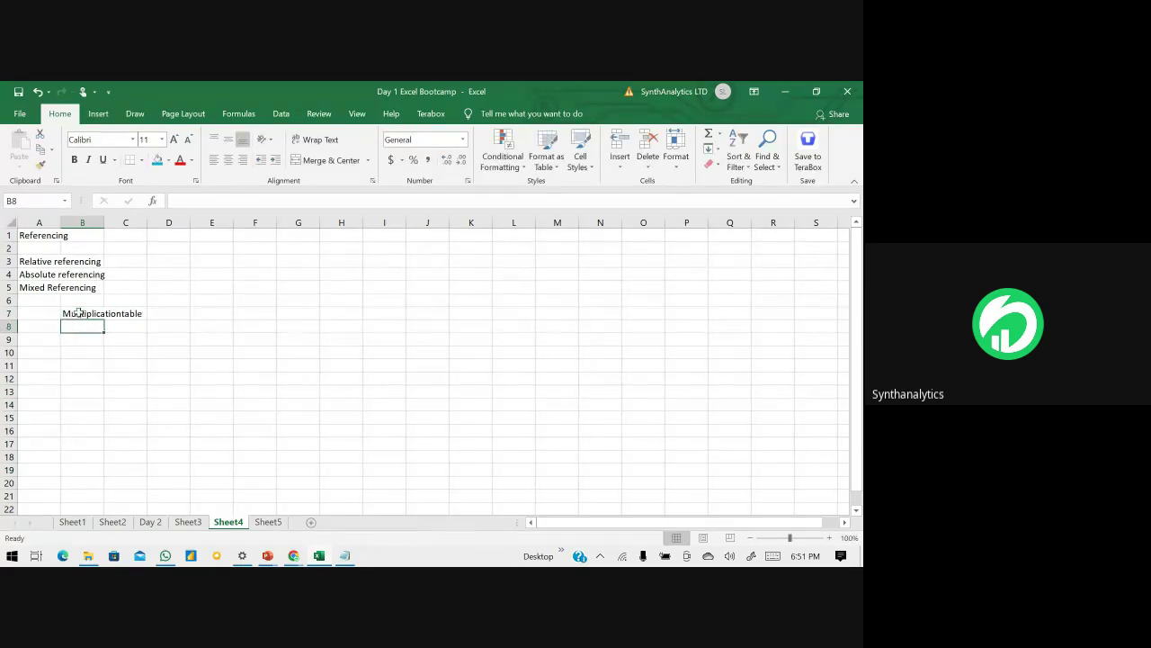
double_click(71, 313)
left_click(235, 200)
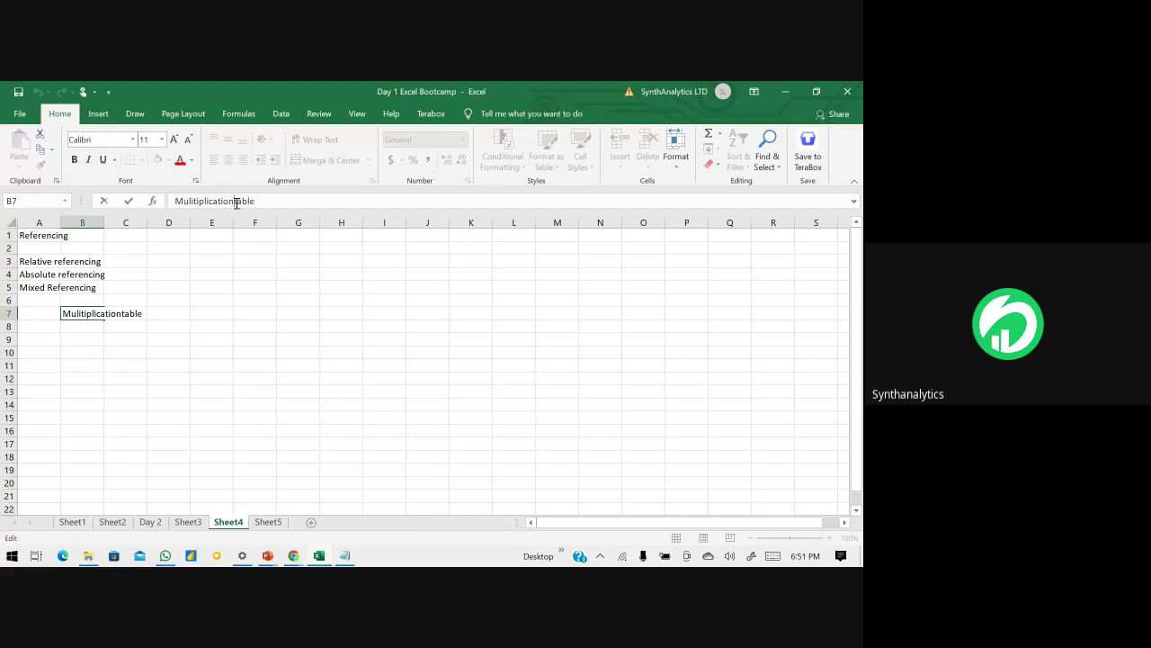
key("Return")
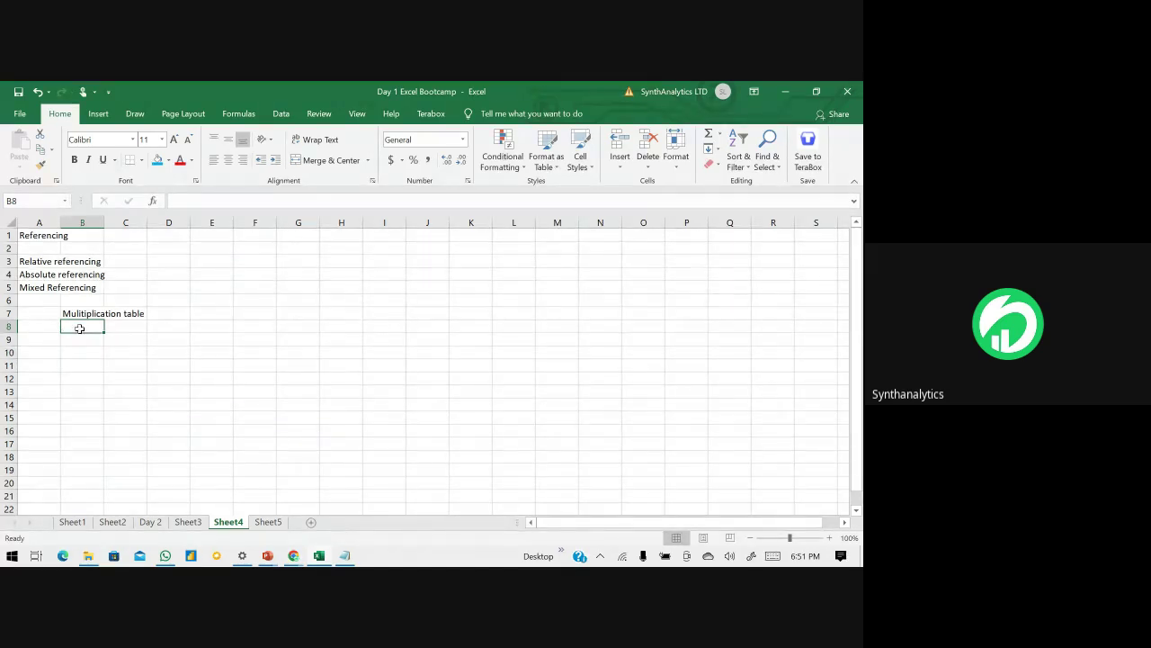
- Start the two-times table in B8:C10 with 2 in each row of column B and 1, 2, 3 in column C
type("2")
key("Right")
type("1")
key("Return")
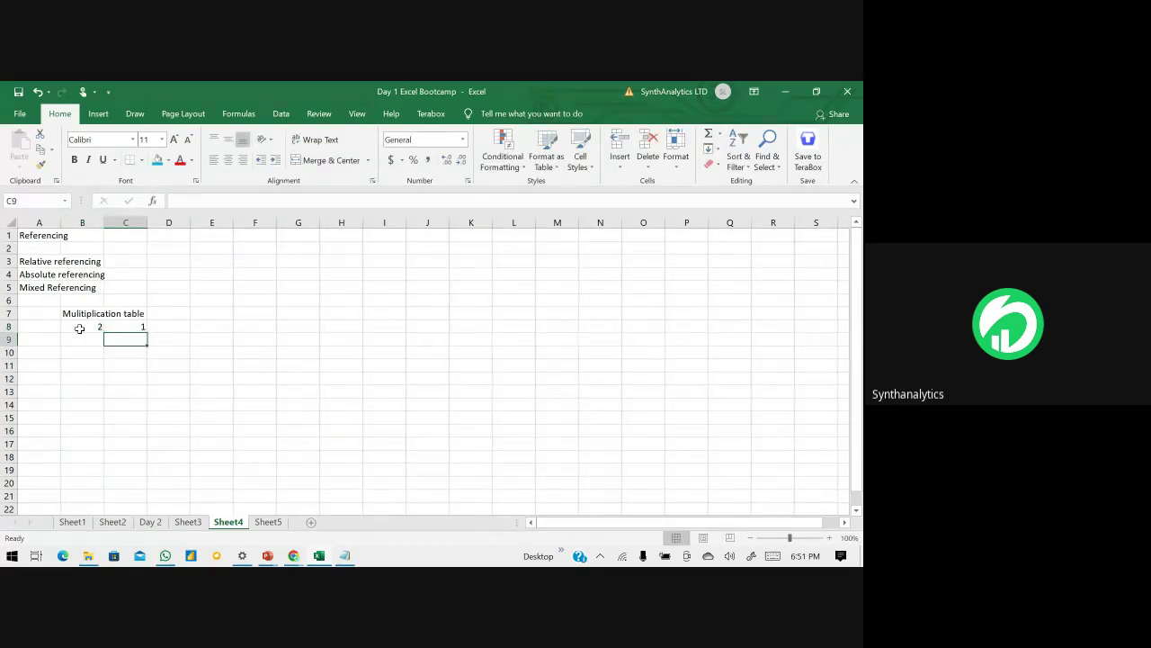
key("Left")
type("2")
key("Tab")
type("2")
key("Return")
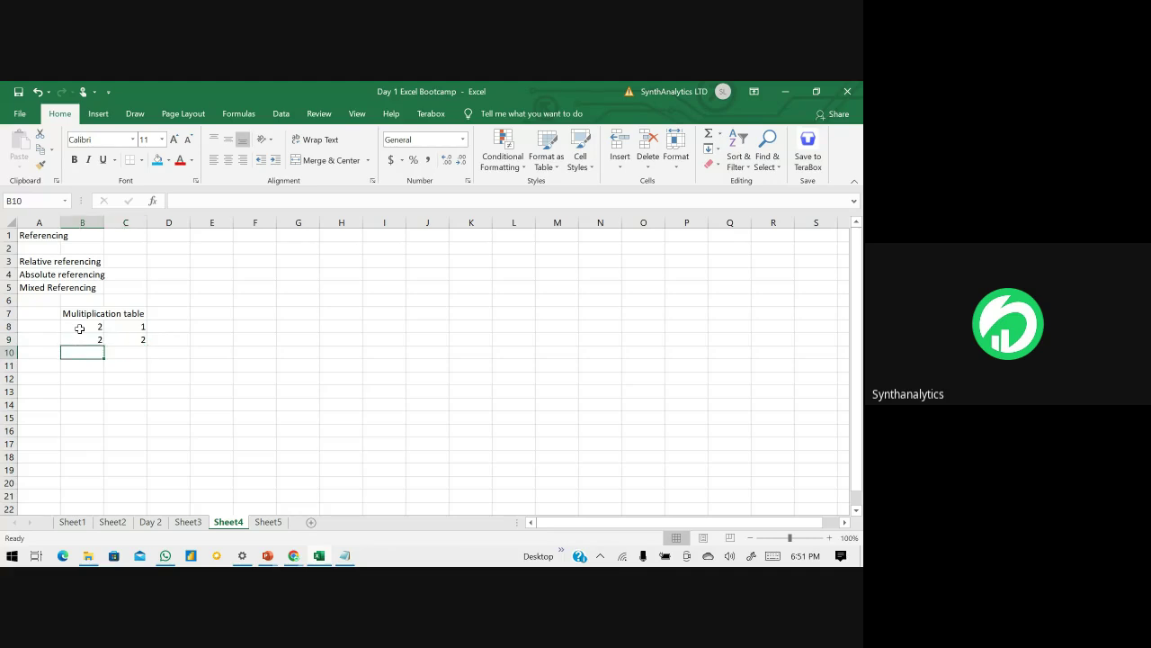
type("2")
key("Tab")
type("3")
key("Return")
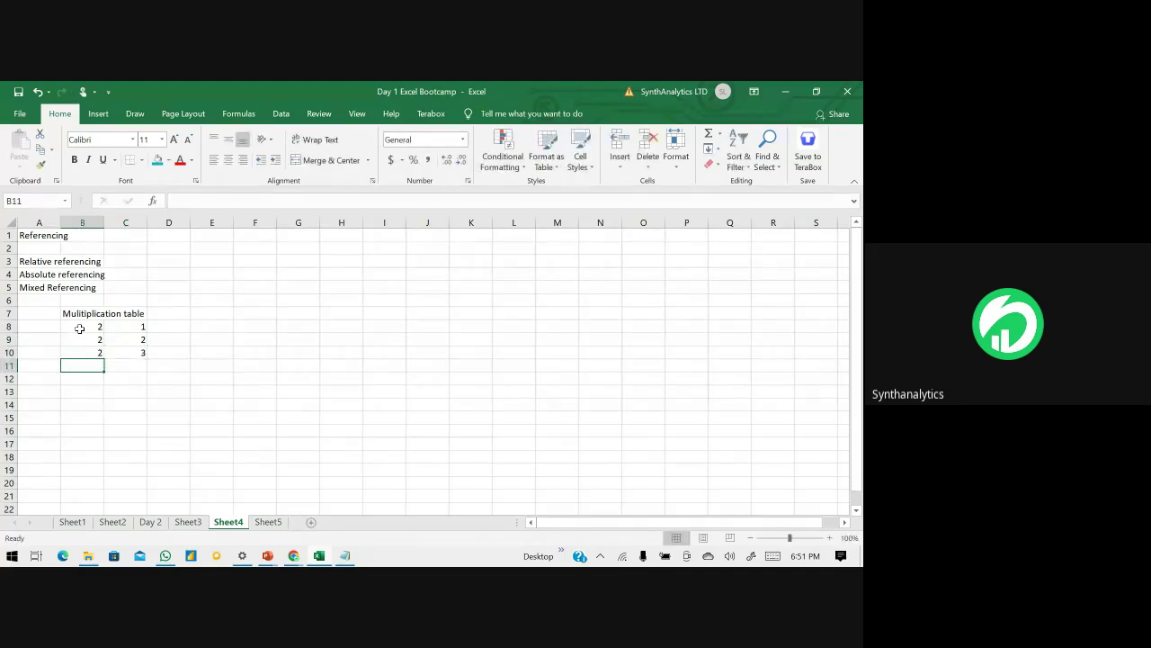
- Continue the two-times table in B11:C13 with 2 in column B and 4, 5, 6 in column C
type("3")
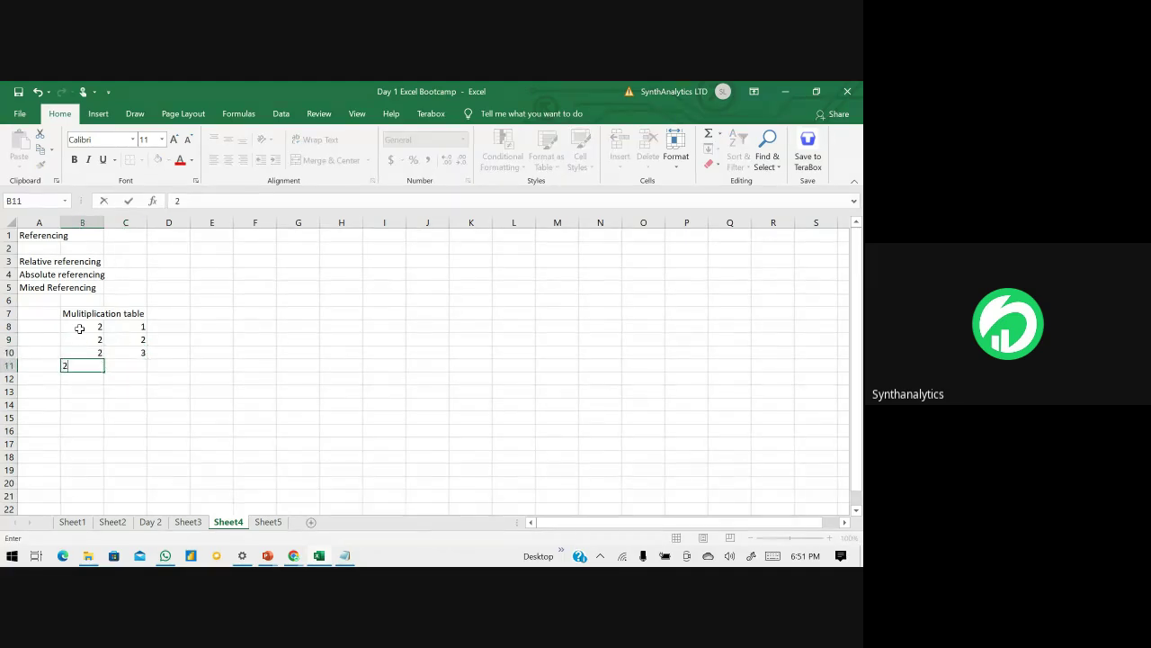
key("Tab")
type("4")
key("Return")
type("2")
key("Tab")
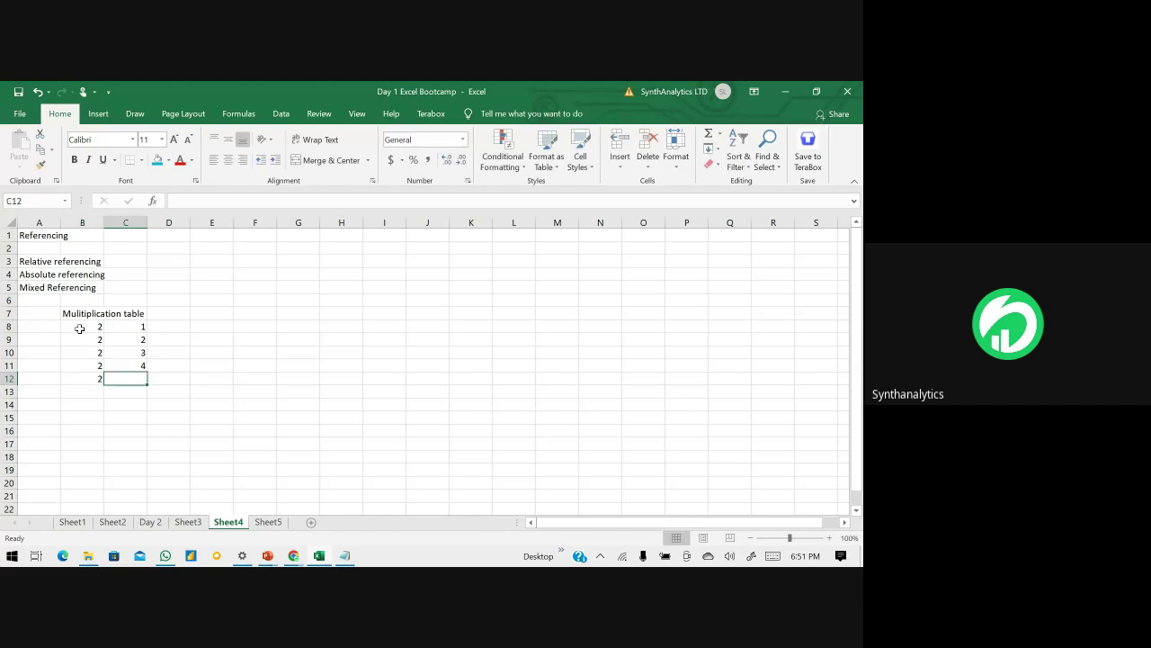
type("5")
key("Return")
type("2")
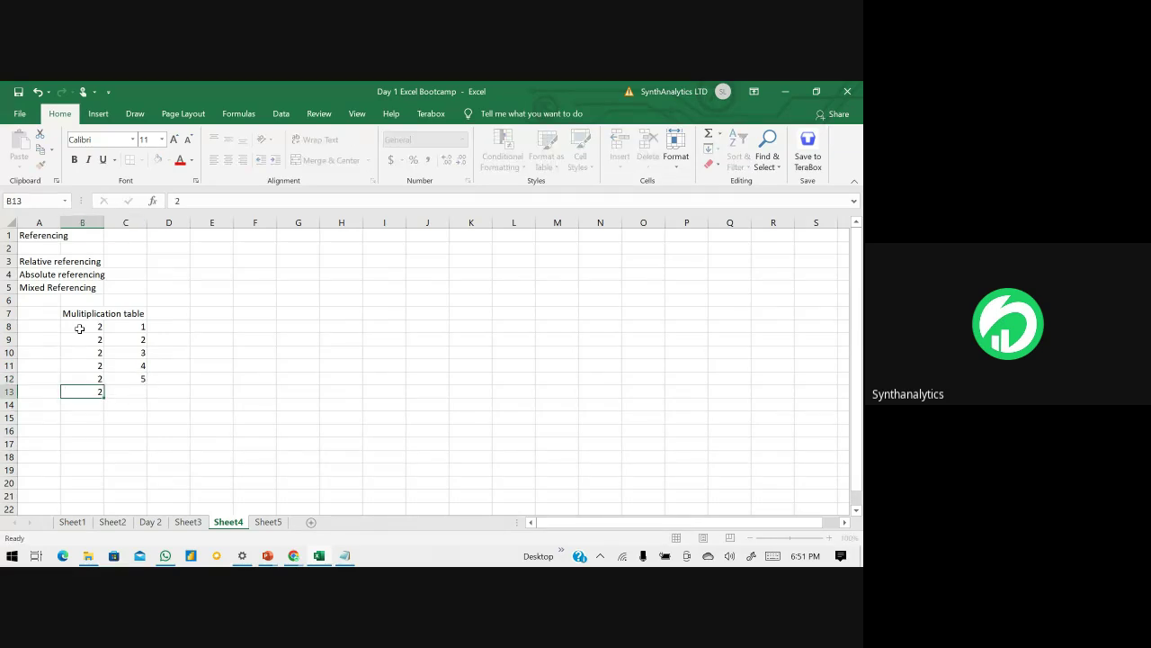
key("Tab")
type("6")
key("Return")
- Complete the two-times table in B14:C17 with 2 in column B and 7, 8, 9, 10 in column C
type("2")
key("Tab")
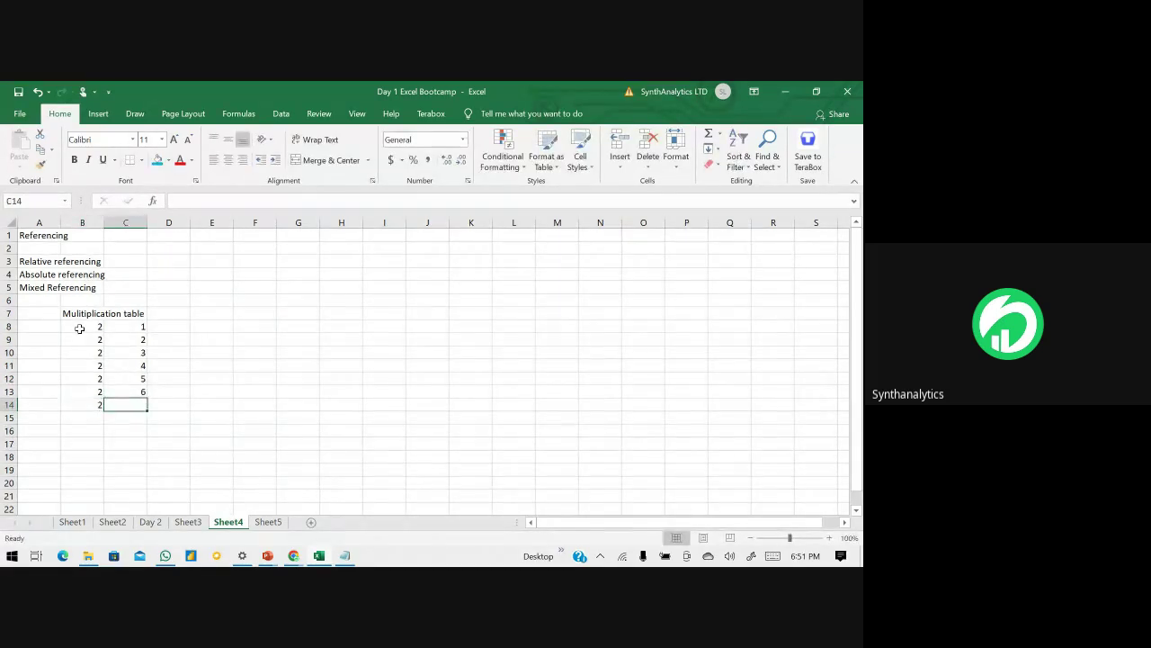
type("7")
key("Return")
type("2")
key("Tab")
type("8")
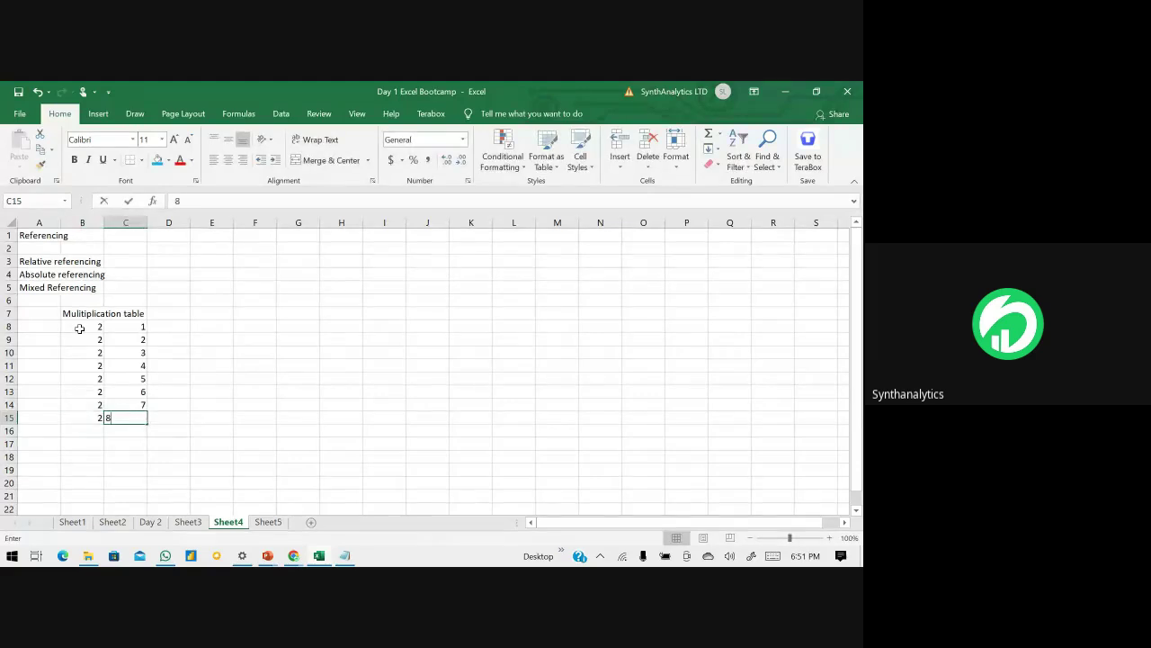
key("Return")
type("2")
key("Tab")
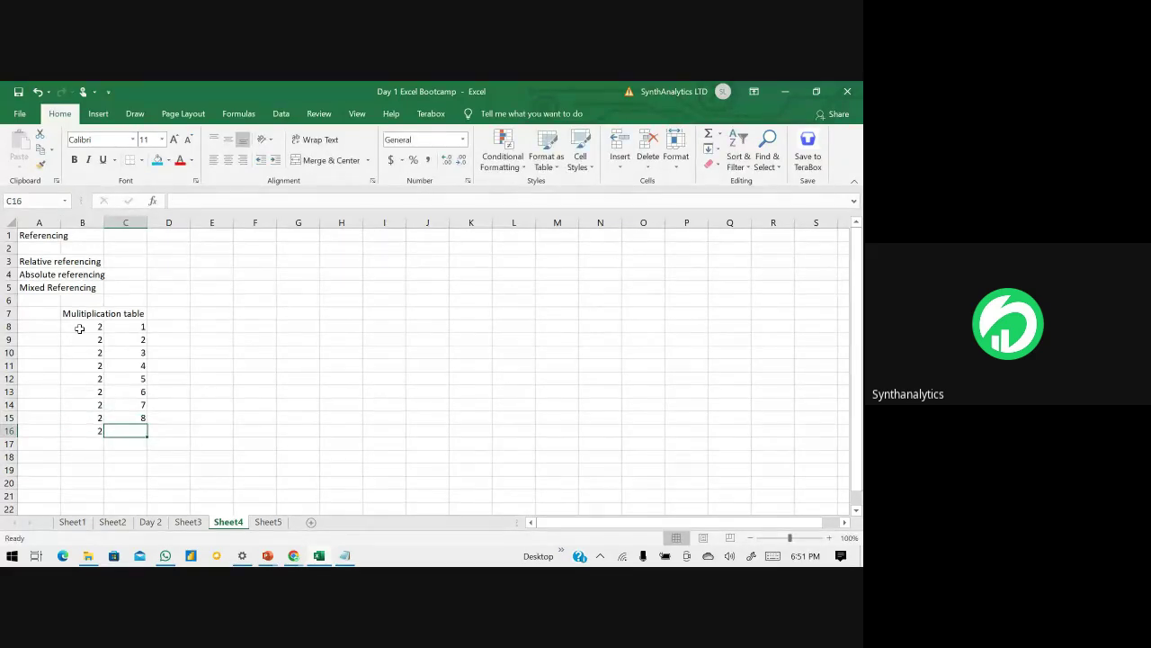
type("9")
key("Return")
type("2")
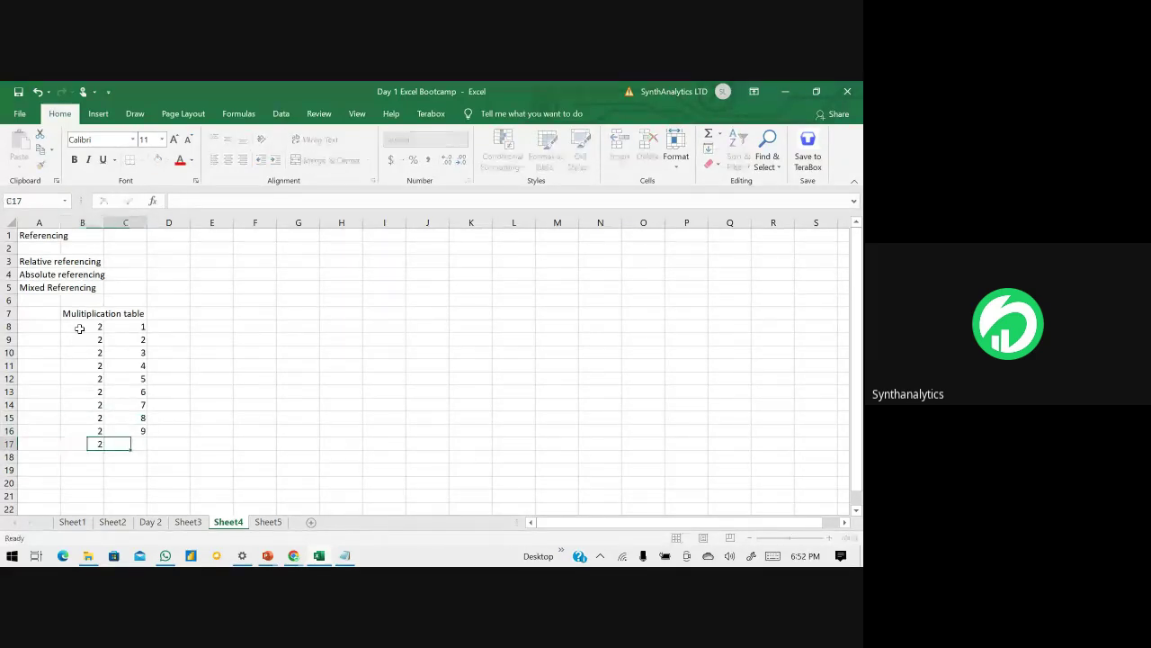
key("Tab")
type("10")
key("Return")
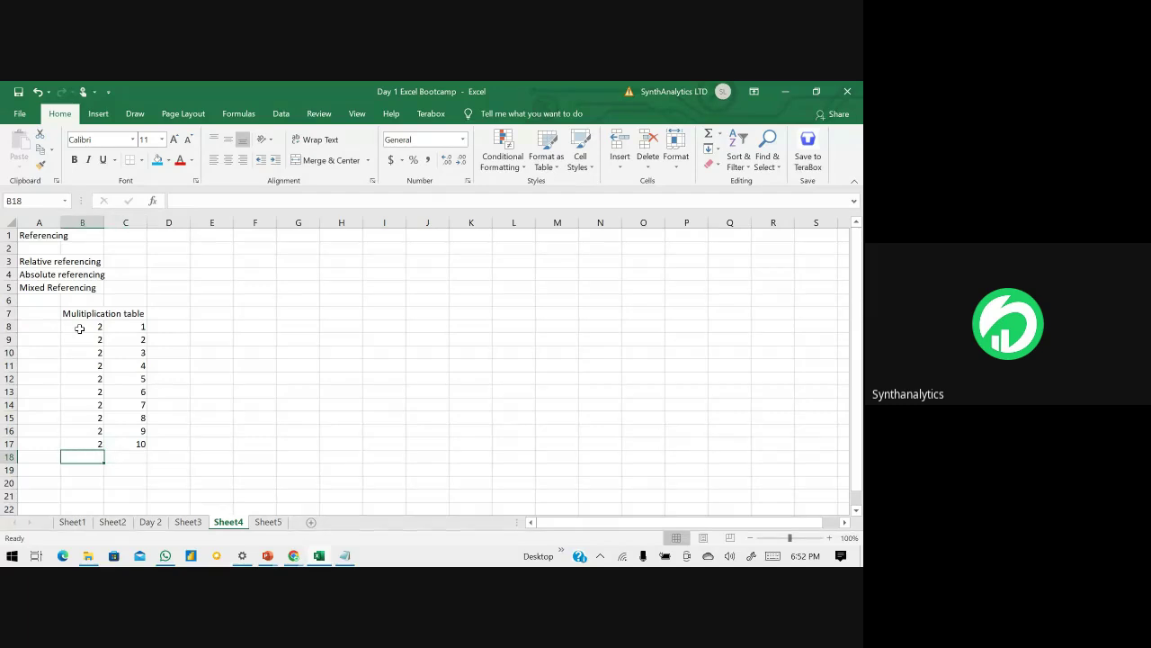
- Finish the two-times table in B18:C19 with 2 in column B and 11, 12 in column C
type("2")
key("Tab")
type("11")
key("Return")
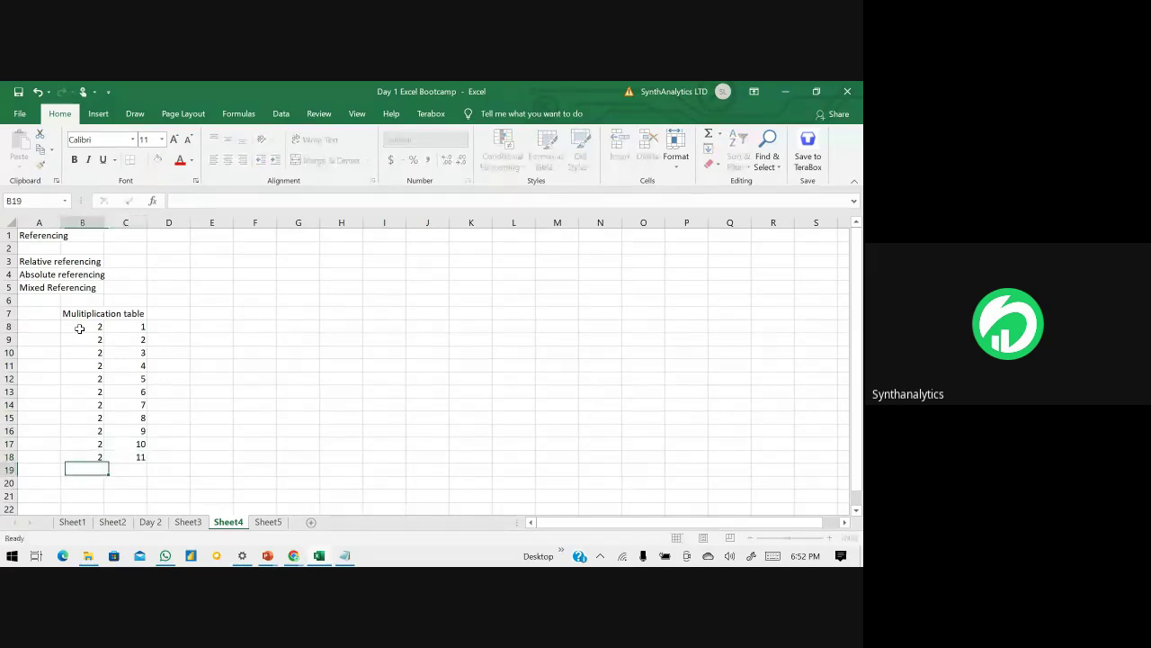
type("2")
key("Tab")
type("1")
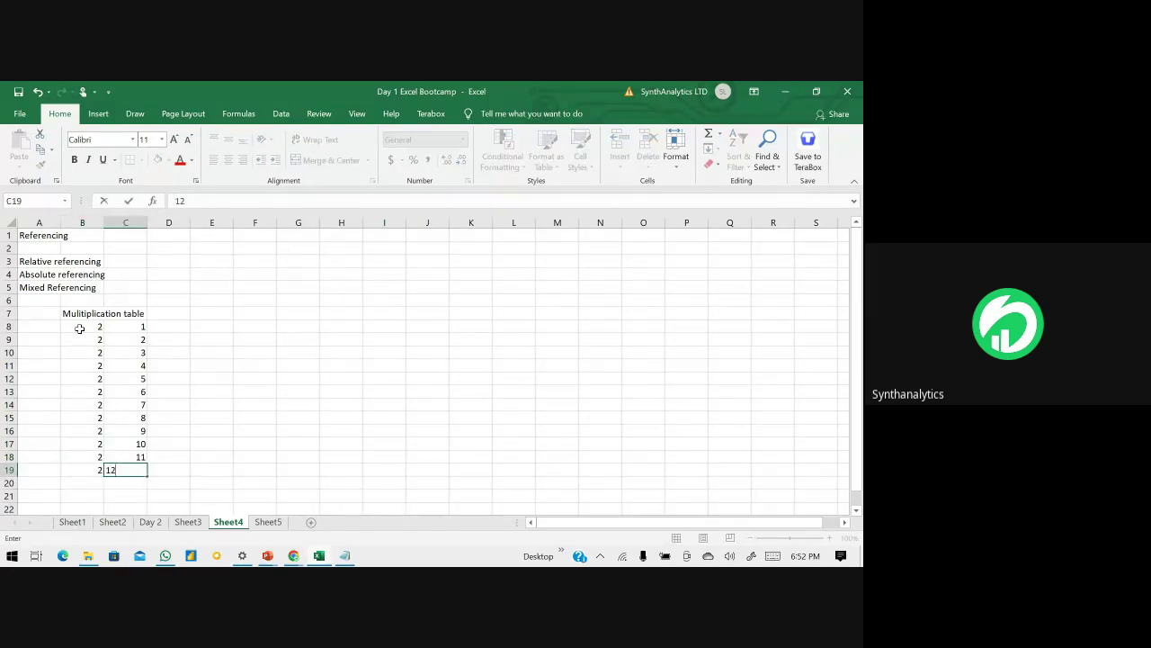
key("Return")
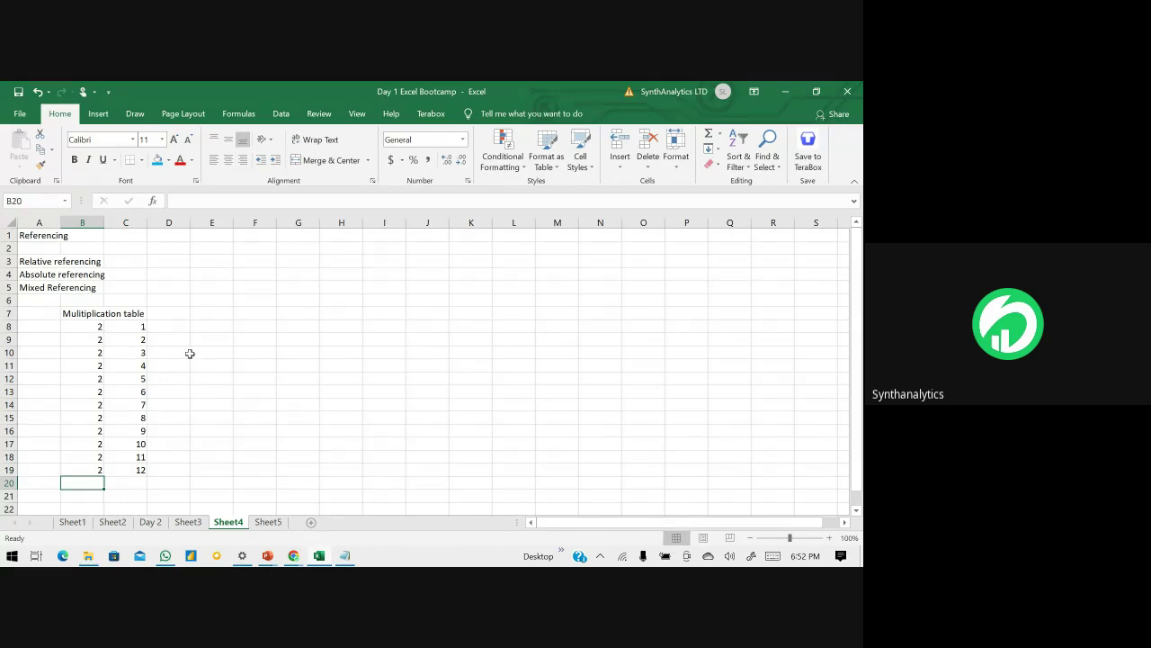
left_click_drag(68, 327, 146, 496)
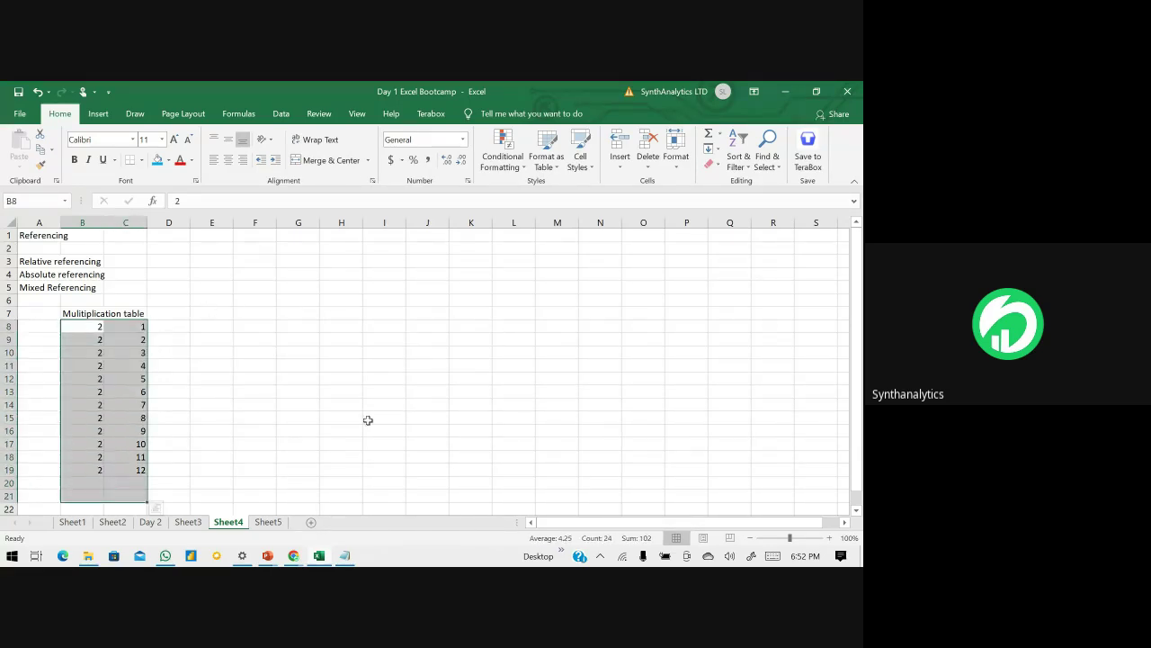
- Enter 1, 2, 3 in L7:N7 and extend the series across row 7 up to 12 in W7
left_click(521, 313)
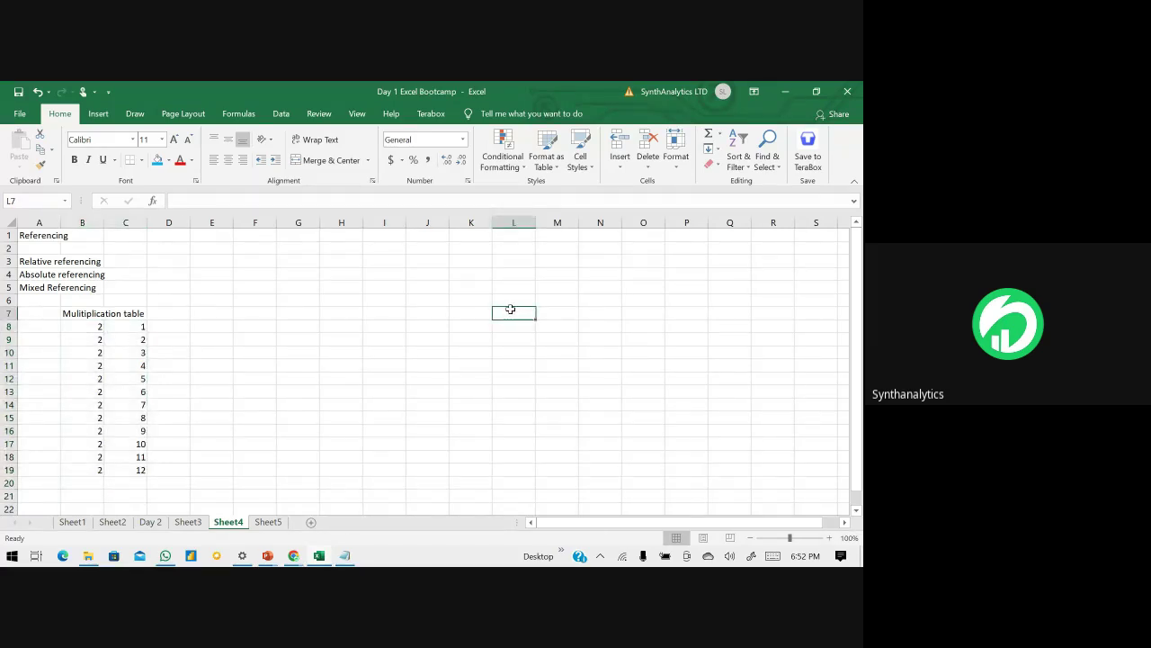
type("1")
key("Tab")
type("2")
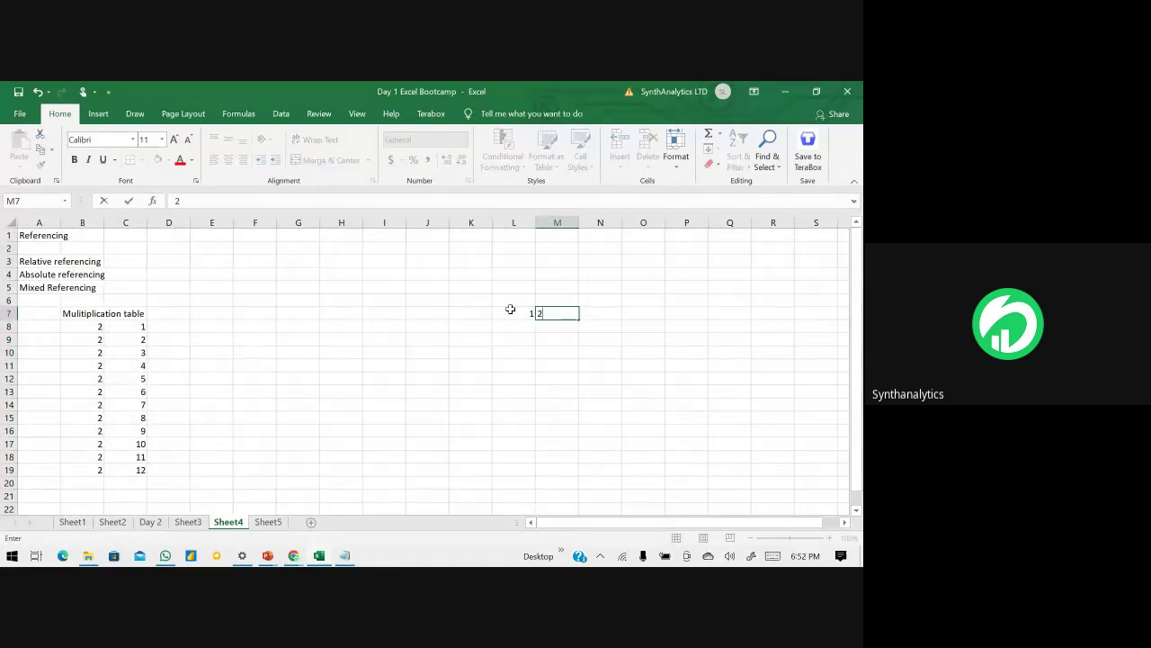
key("Tab")
type("3")
key("Tab")
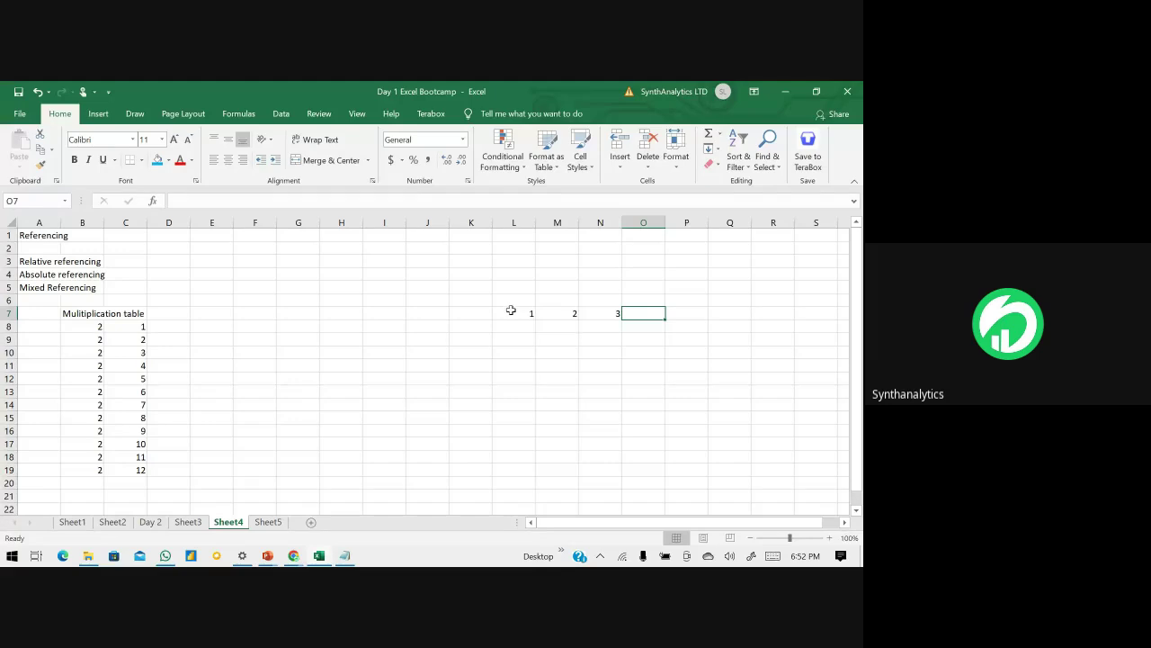
left_click_drag(510, 310, 717, 322)
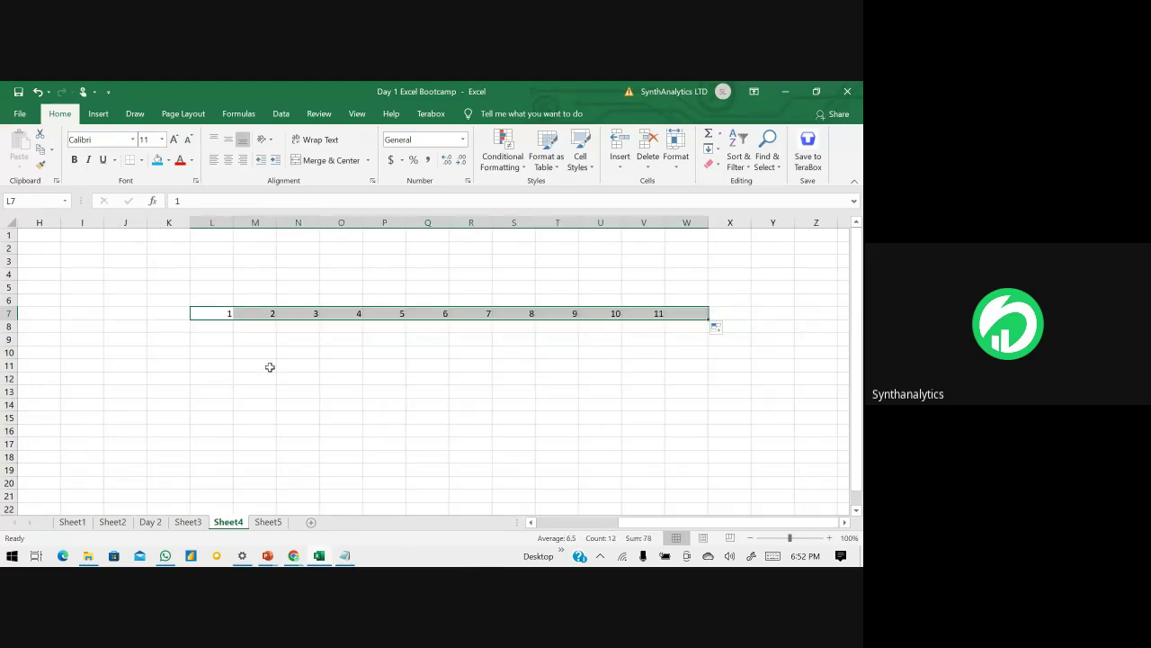
- Enter 1 in K8 and 2 in K9, beside and below the row of numbers
left_click(171, 325)
type("1")
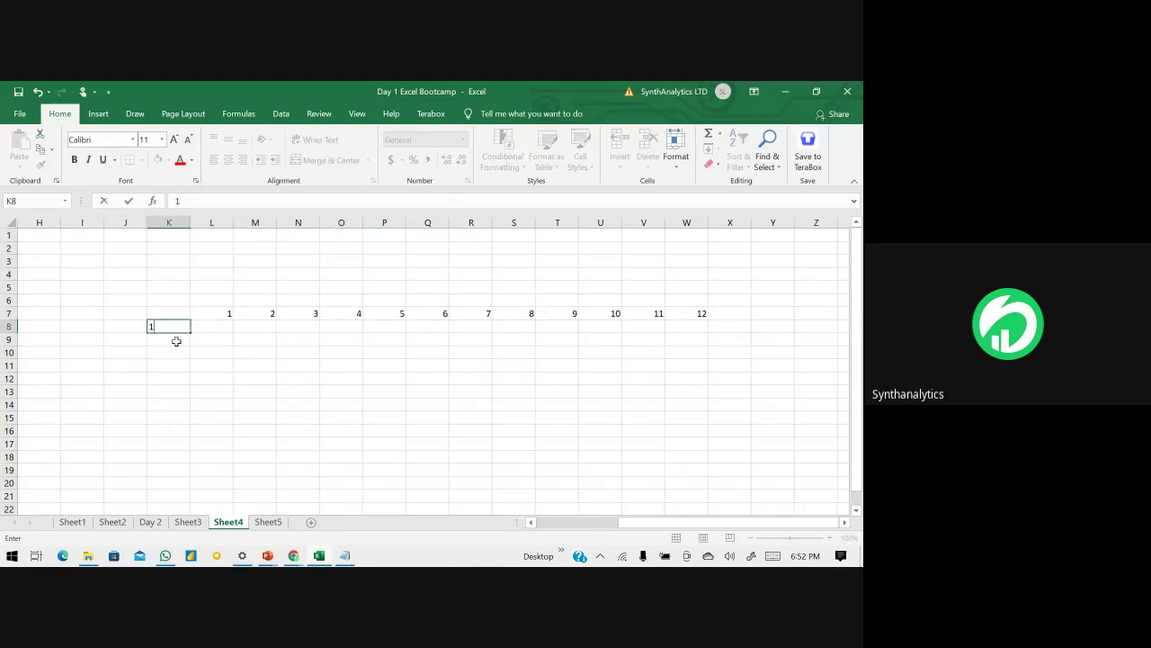
left_click(175, 345)
type("2")
left_click(214, 348)
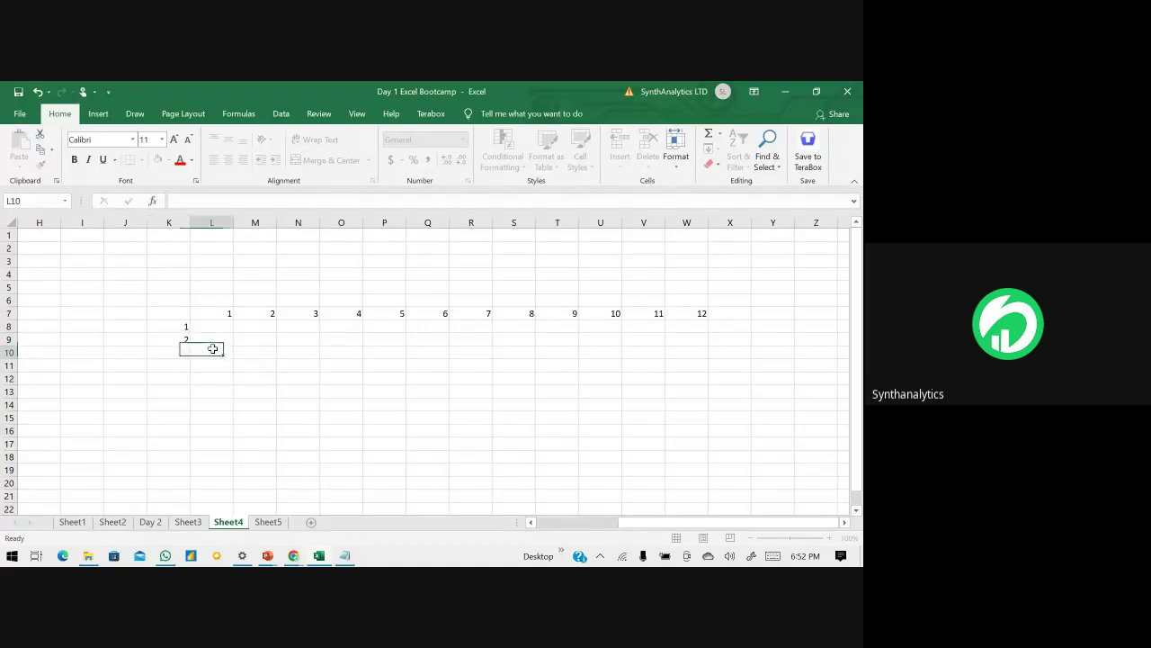
- Copy the numbers in L7:W7 and paste them transposed into column K, starting at K8
left_click_drag(214, 313, 668, 313)
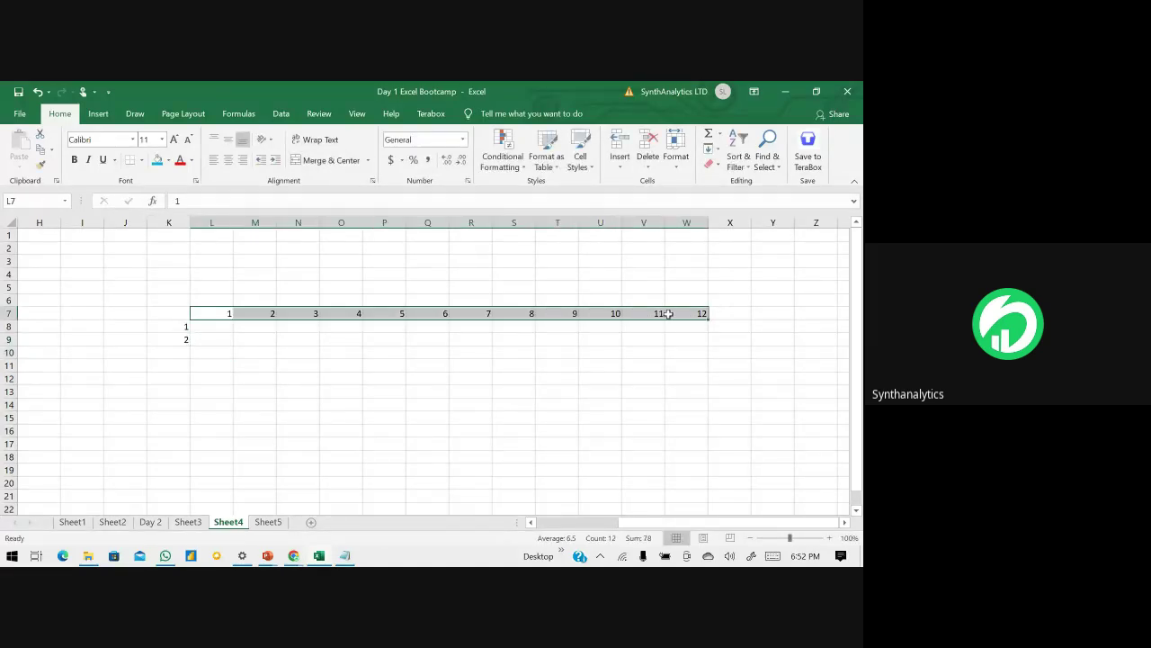
key("ctrl+c")
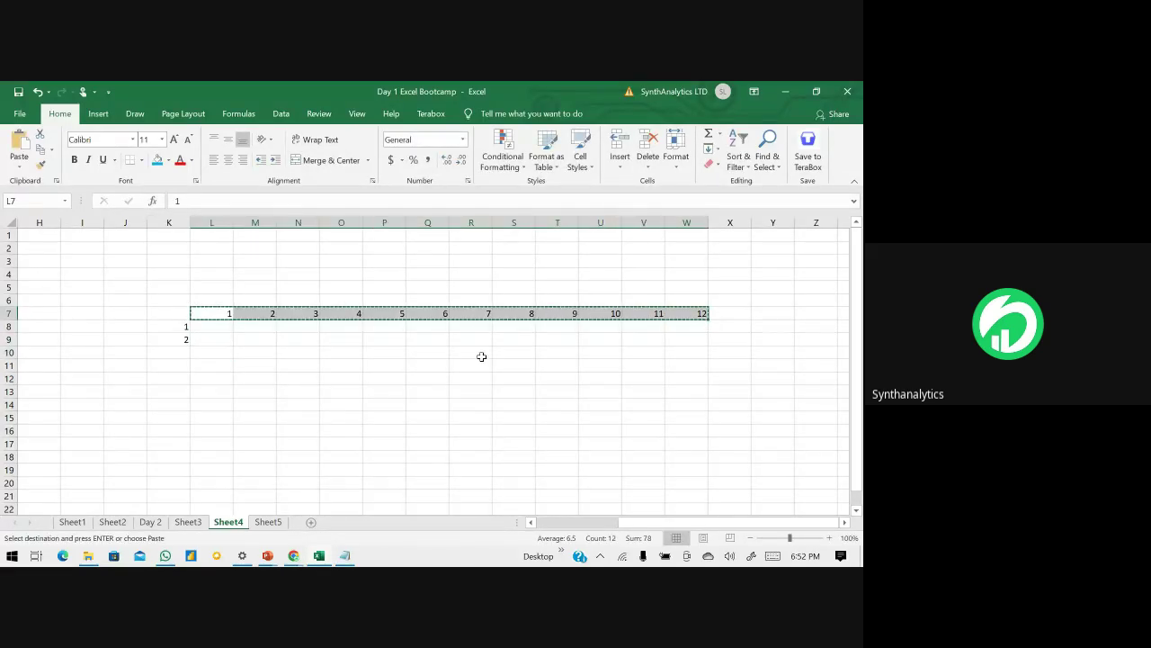
right_click(179, 329)
left_click(268, 295)
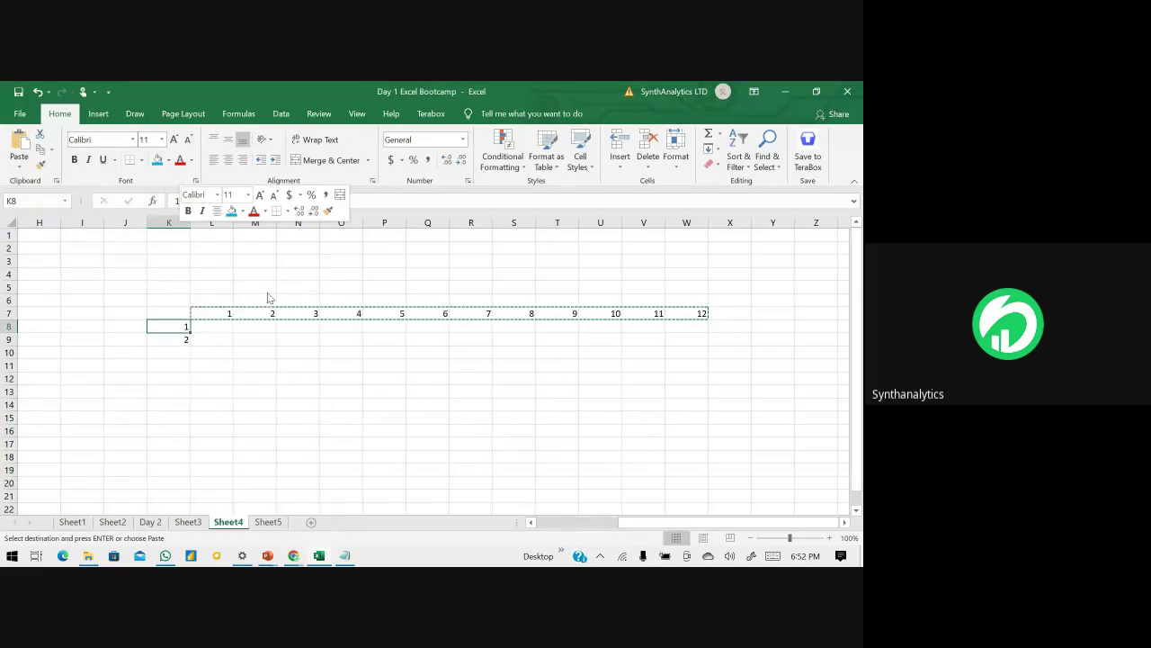
left_click(171, 404)
left_click(237, 404)
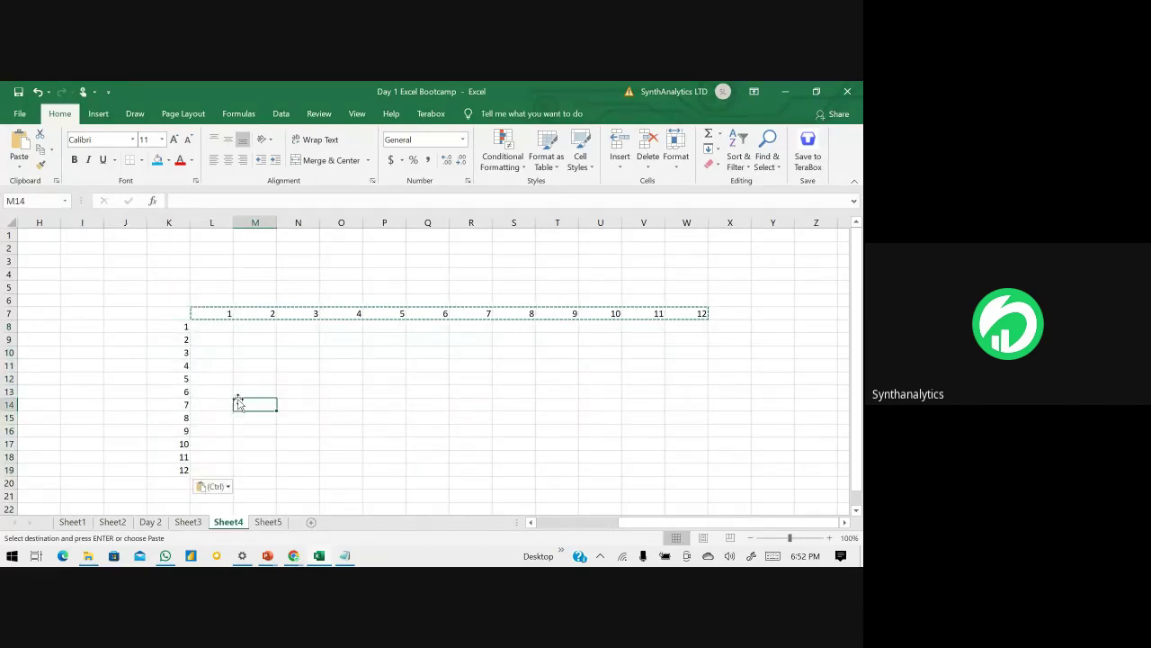
double_click(183, 353)
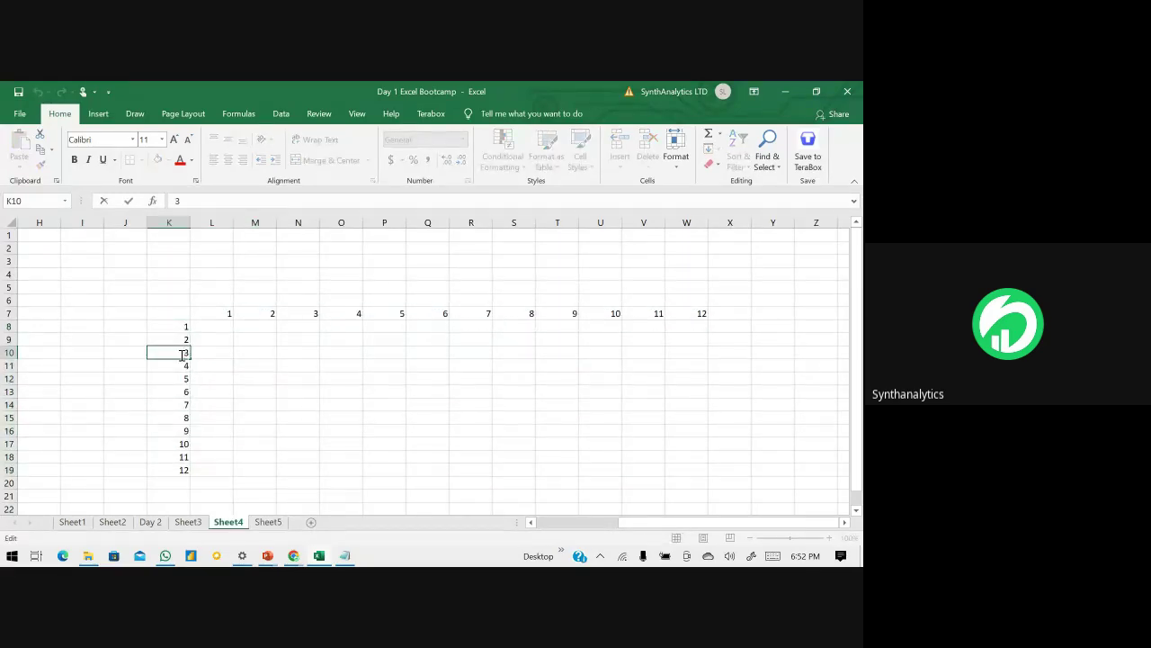
key("Return")
- Delete the empty columns F to J between the two-times table and the number grid
key("Left")
key("Left")
key("Left")
key("Left")
key("Left")
key("Left")
key("Left")
key("Left")
key("Left")
key("Left")
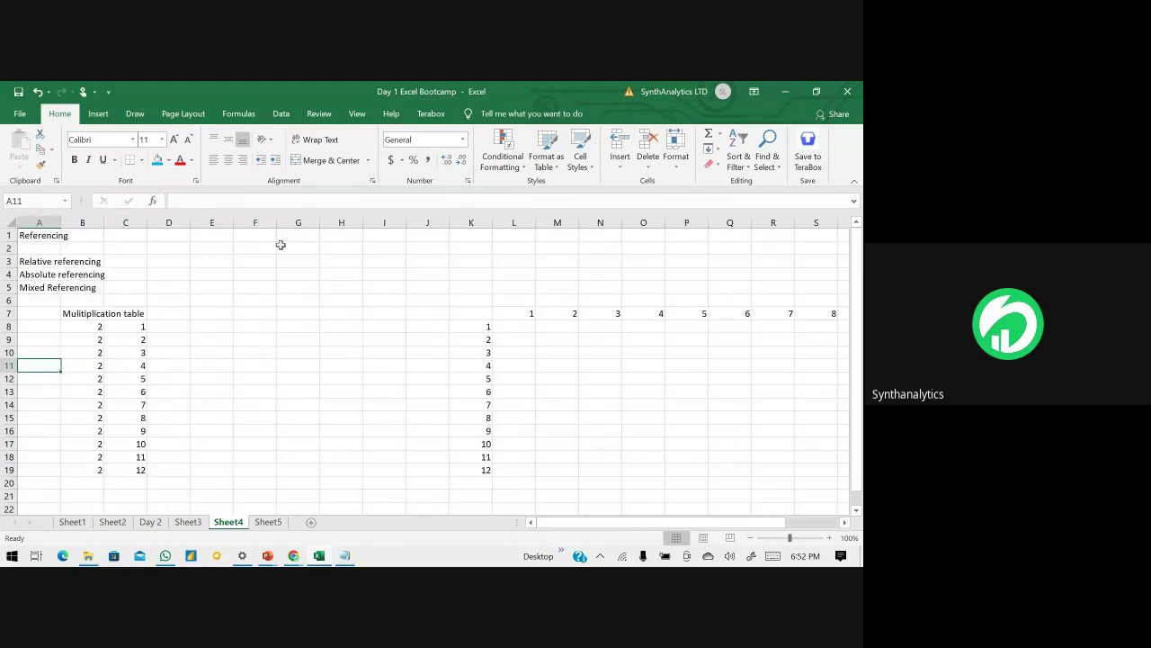
left_click_drag(265, 222, 441, 220)
left_click(649, 144)
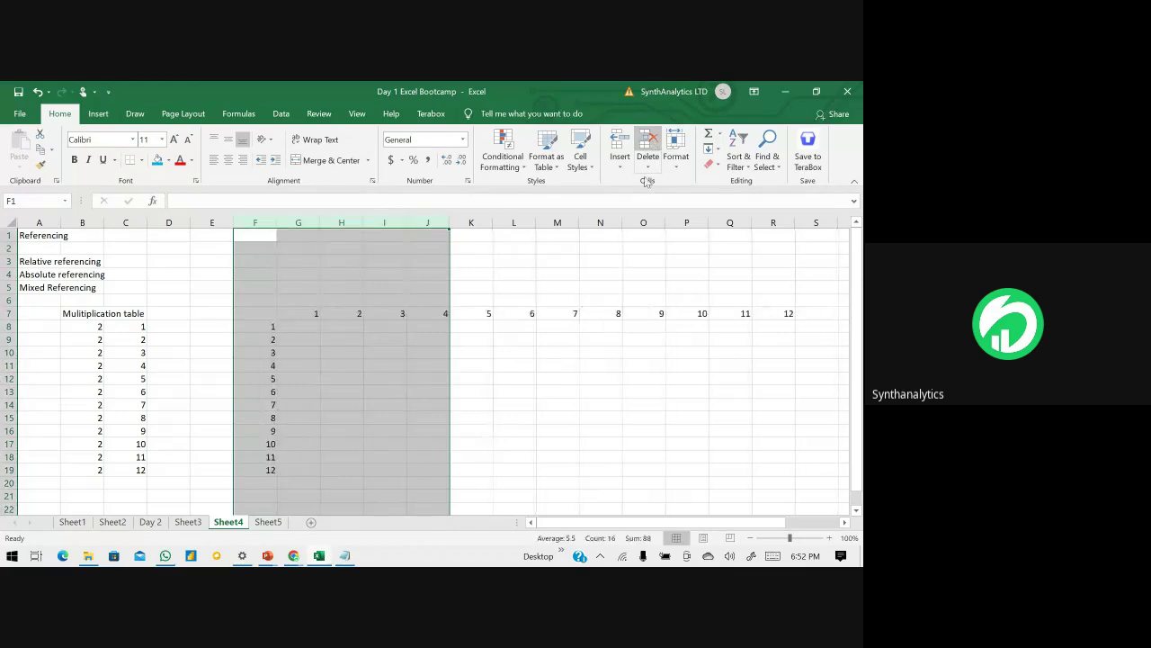
left_click(303, 344)
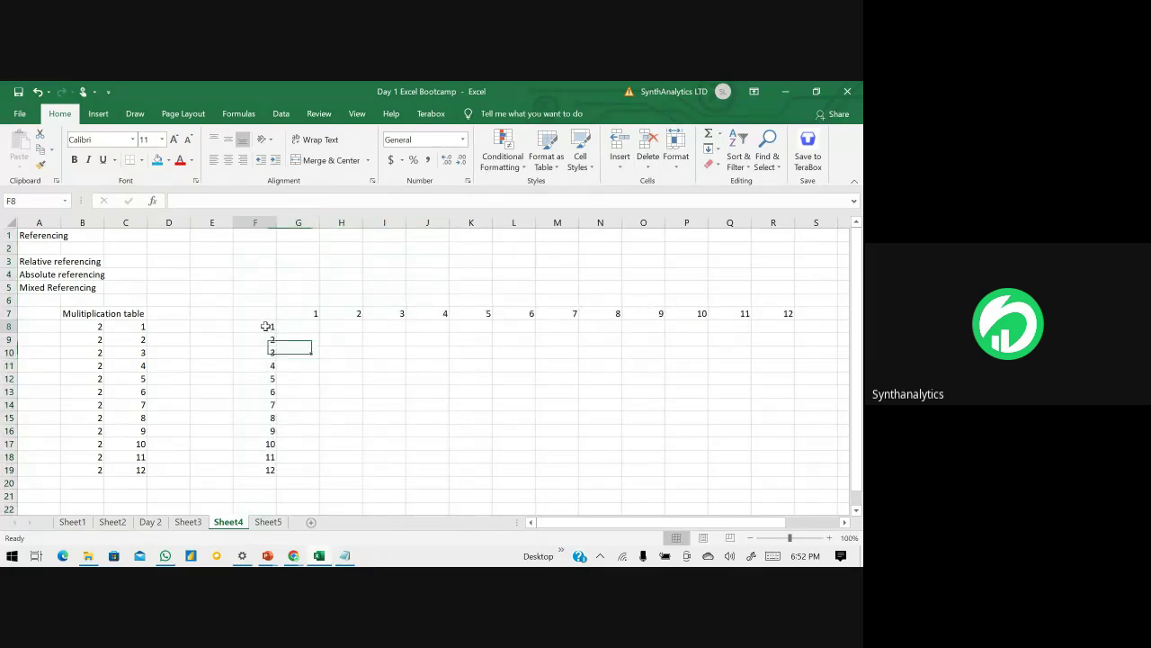
right_click(268, 326)
key("Escape")
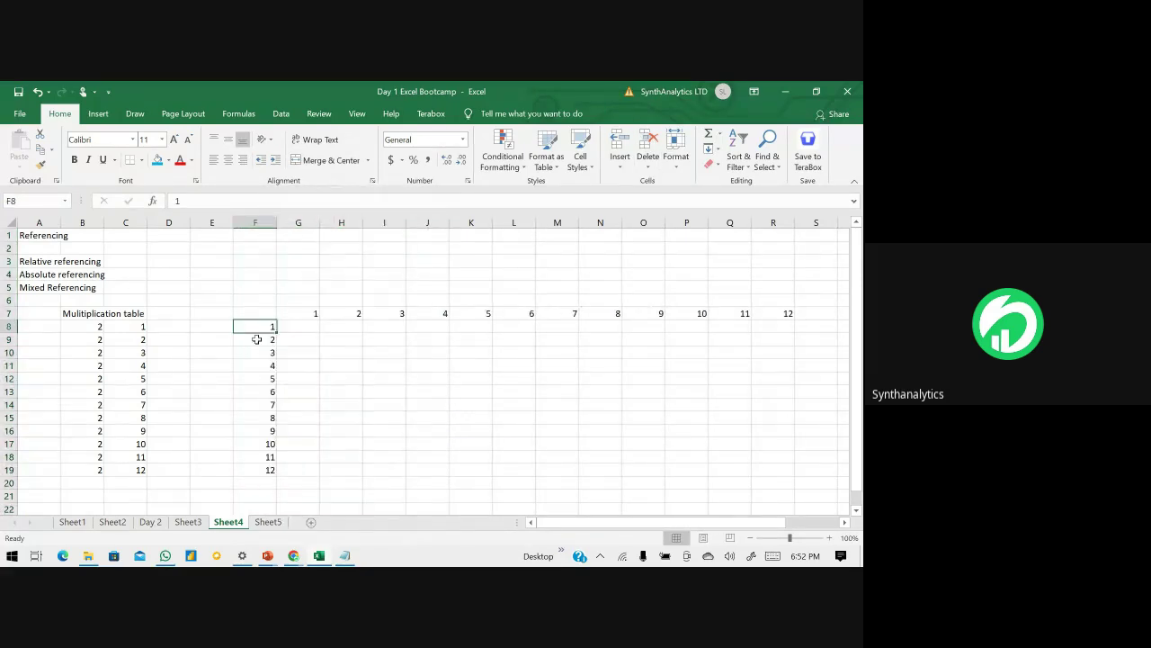
- Multiply the first row's two numbers in D8 with =B8*C8 and fill the formula down to D19
left_click(164, 328)
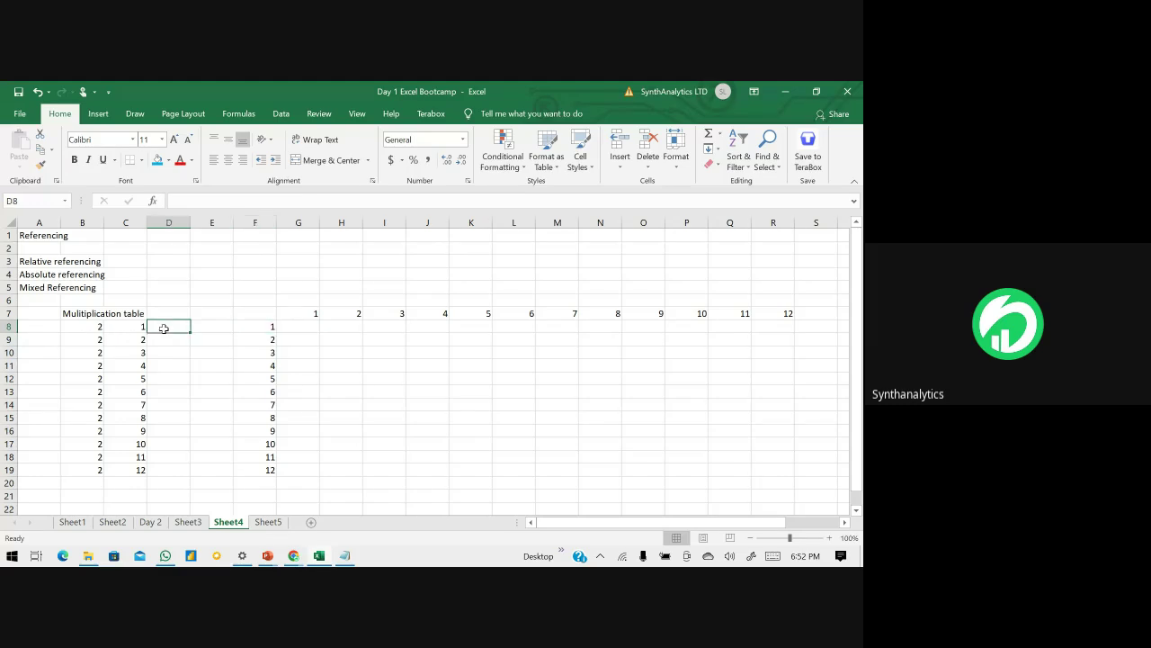
type("=")
left_click(90, 325)
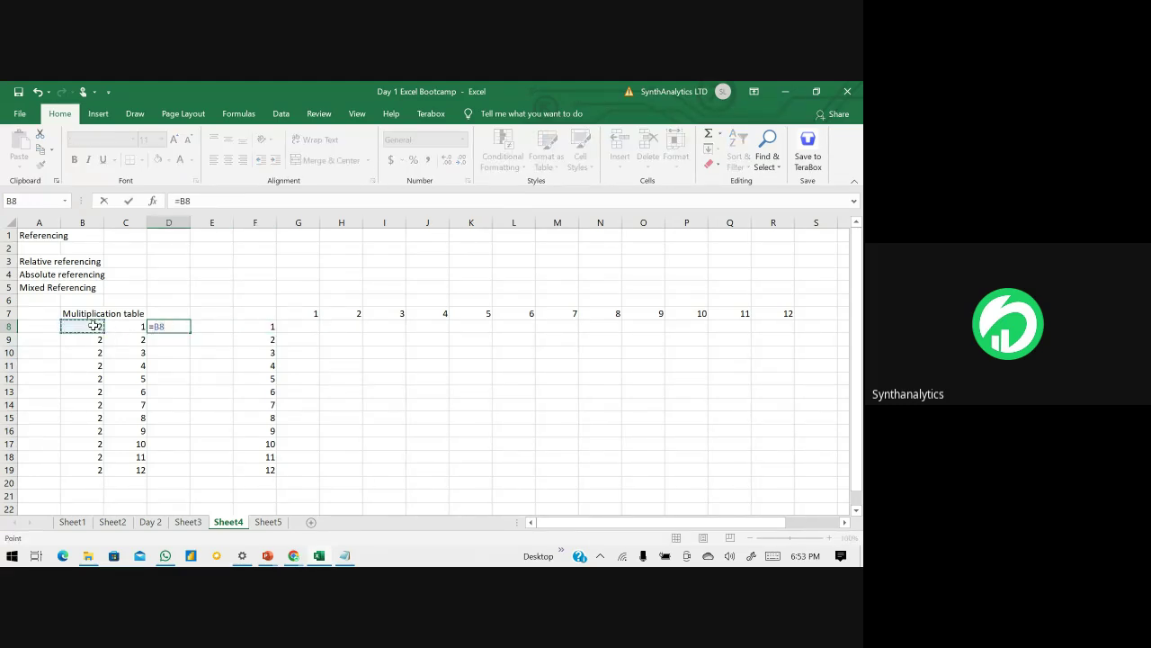
type("*")
left_click(123, 325)
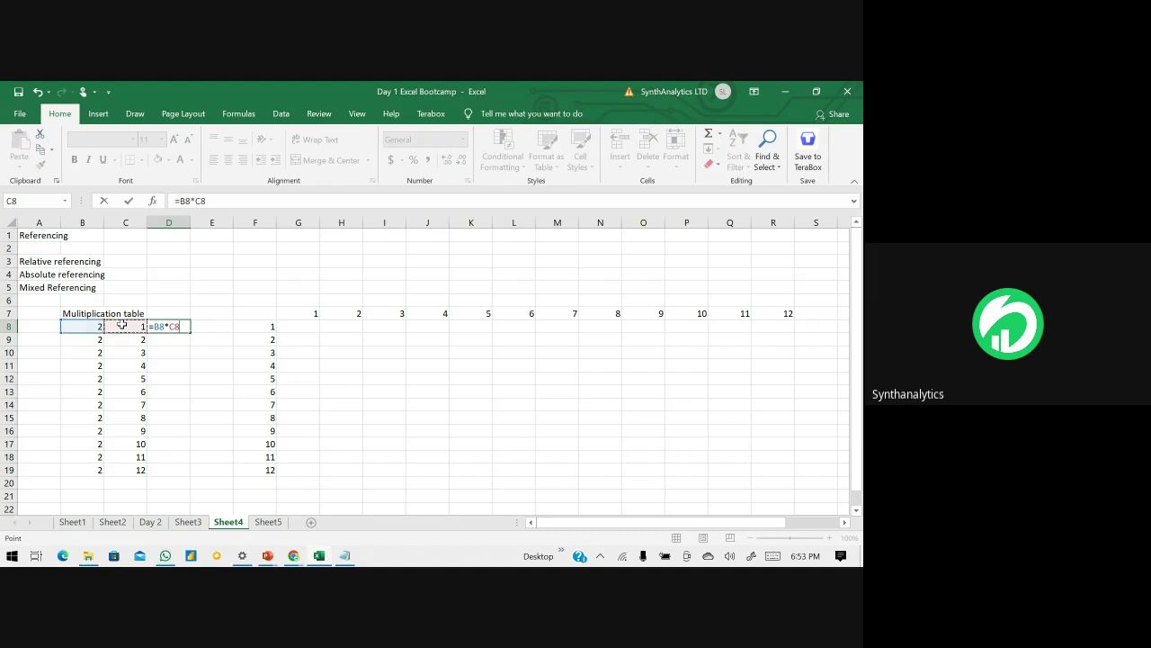
key("Return")
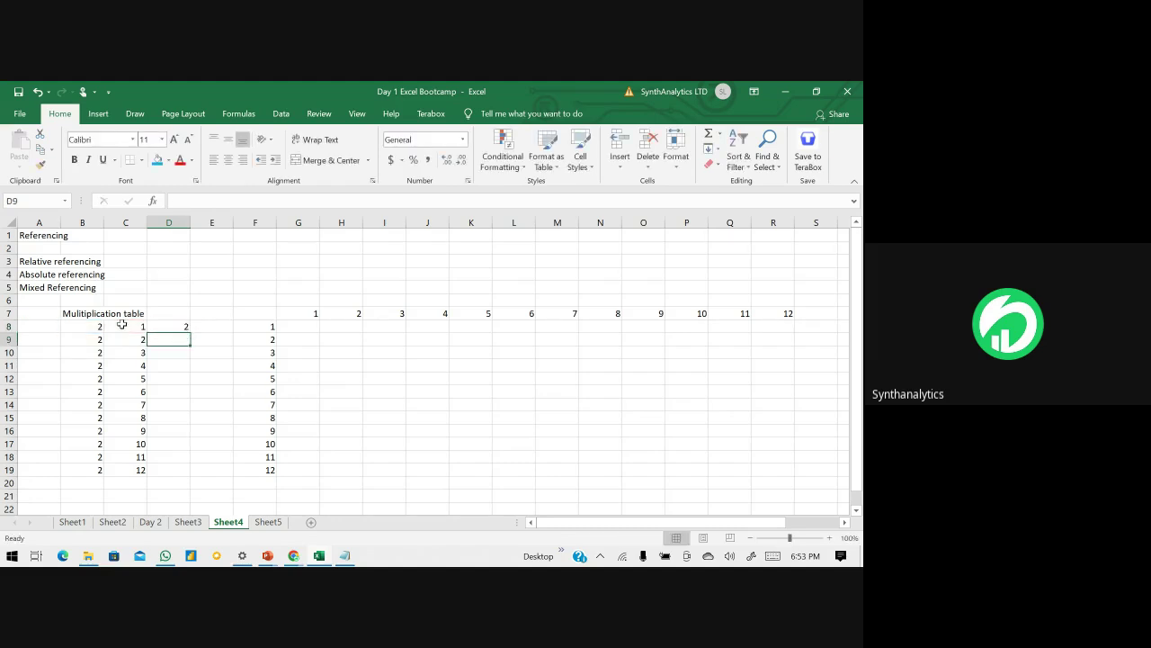
left_click(186, 327)
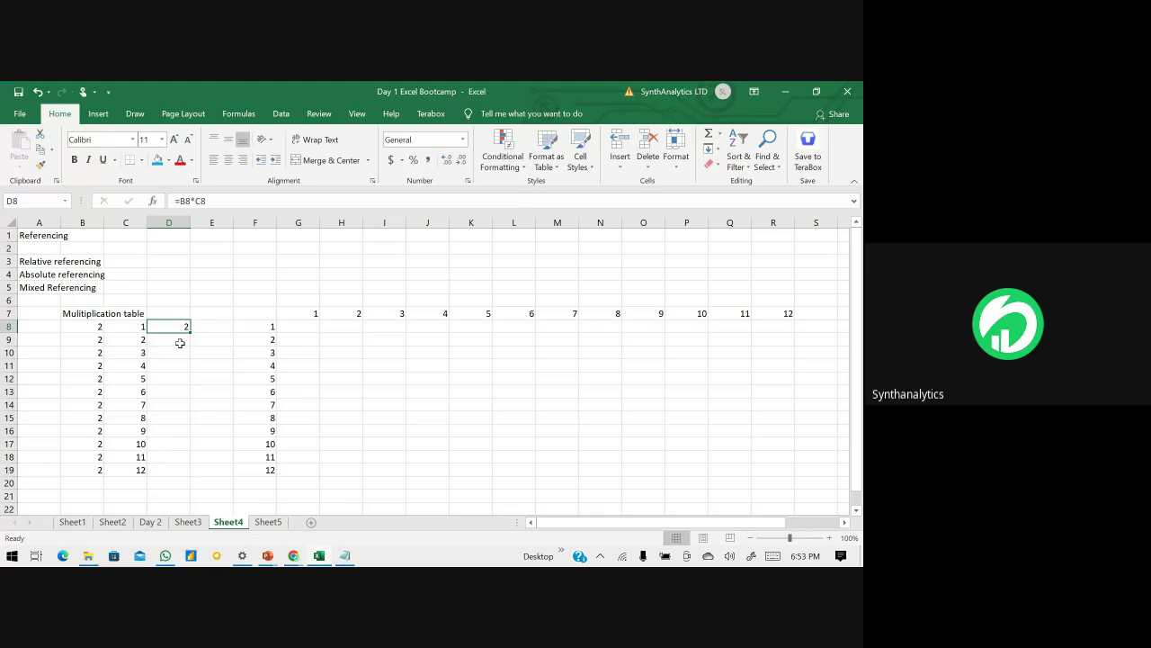
left_click_drag(189, 330, 190, 472)
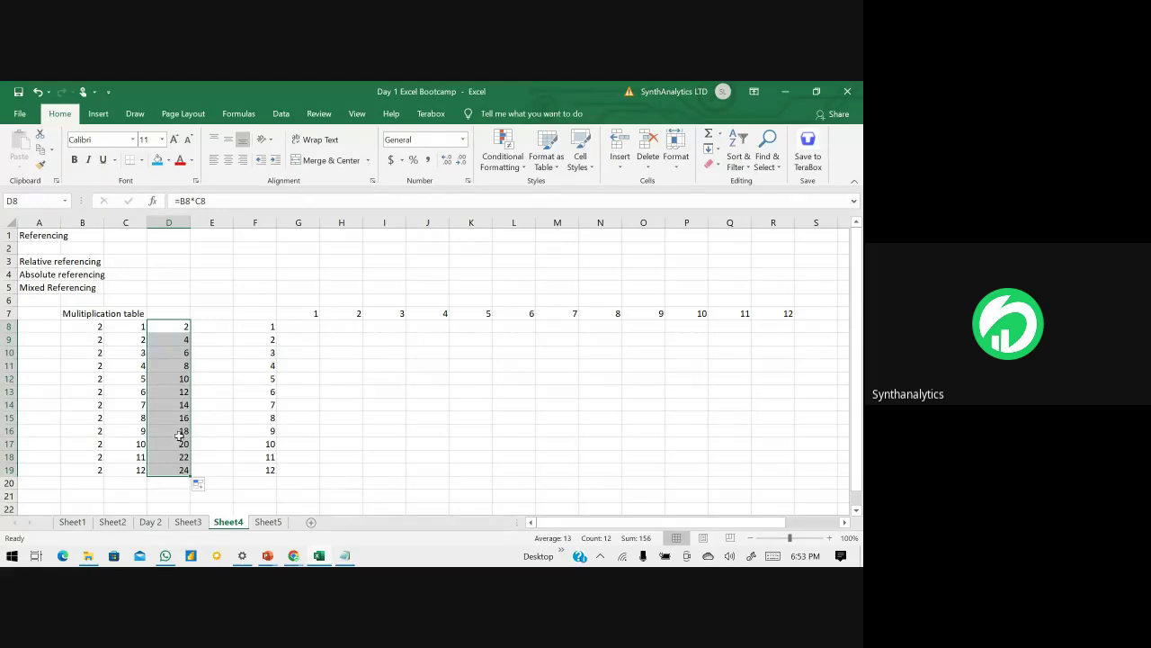
- Examine which cells the filled formulas refer to in several rows of column D, including D16, D8, D9 and D10
double_click(179, 433)
key("Return")
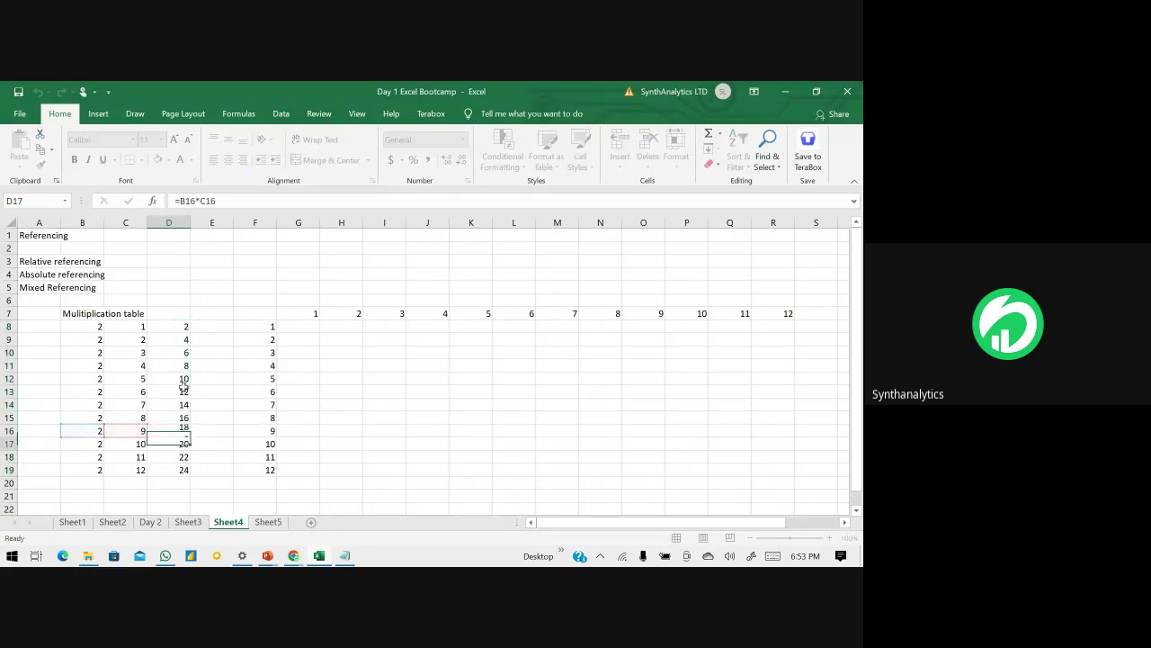
key("Down")
key("Down")
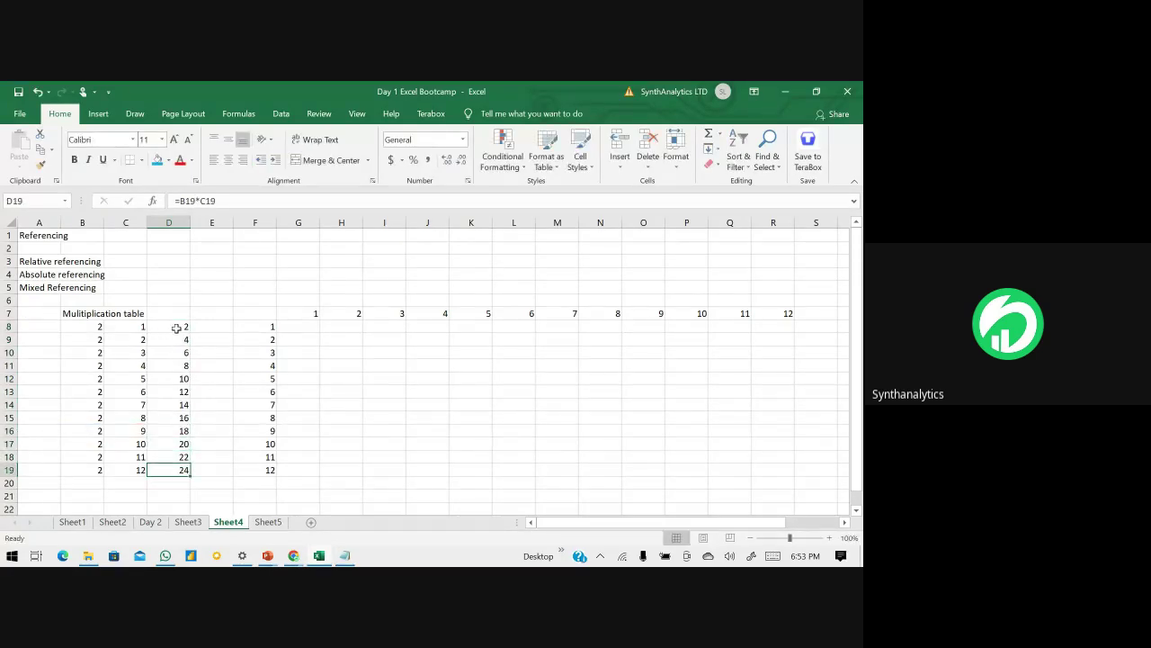
double_click(175, 327)
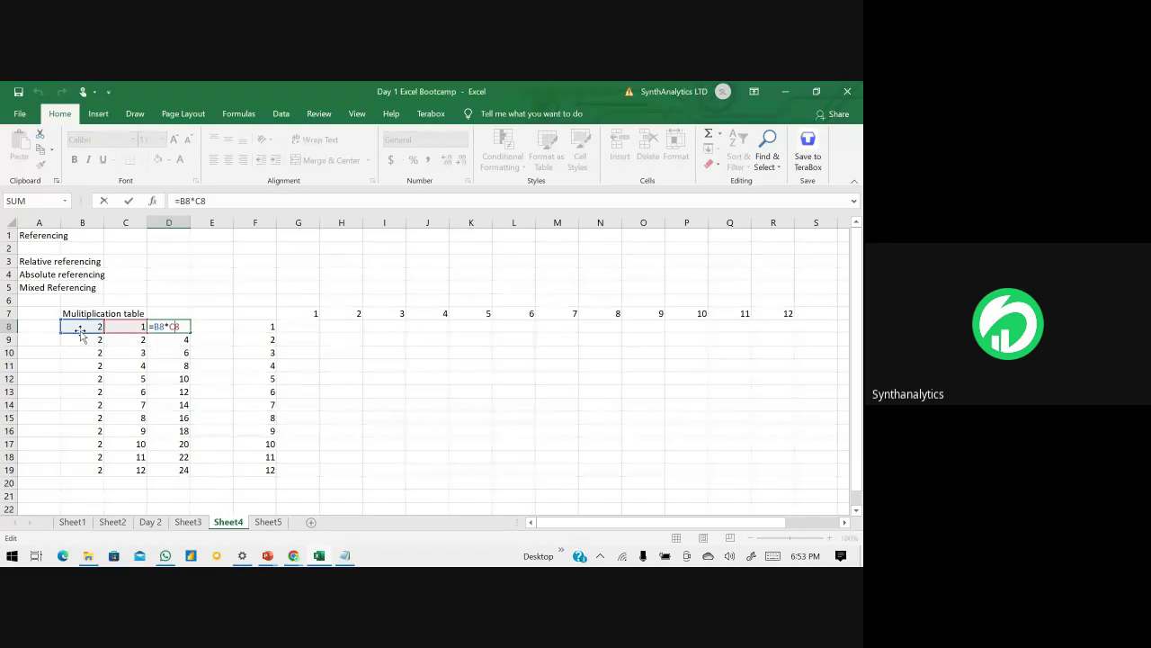
key("Return")
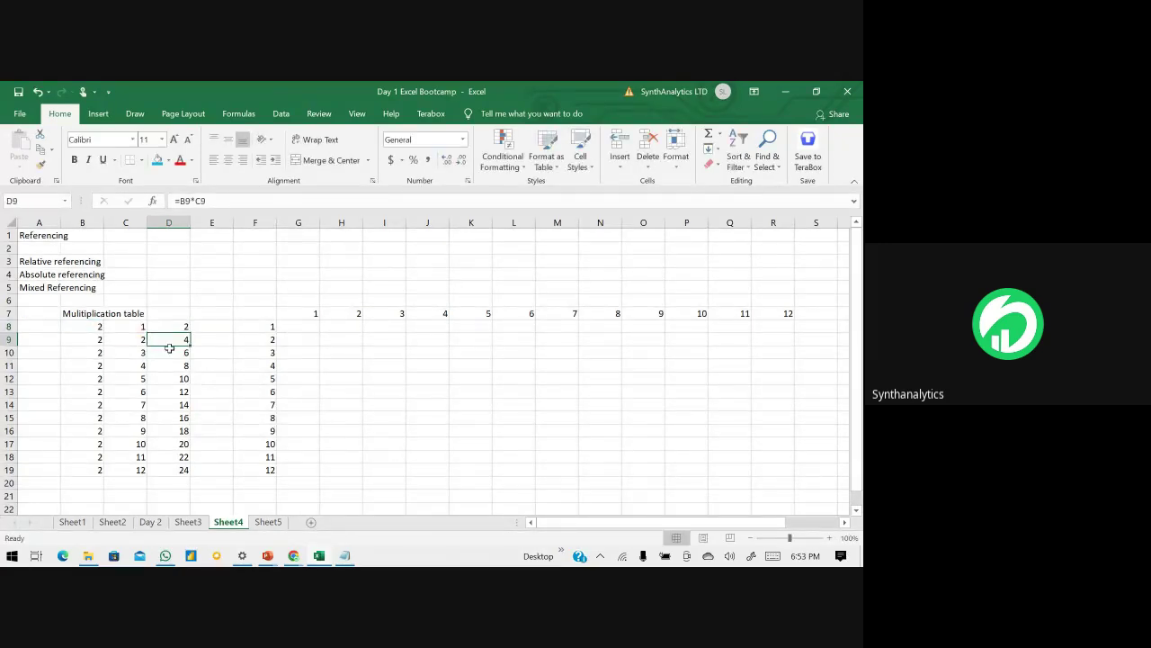
double_click(170, 341)
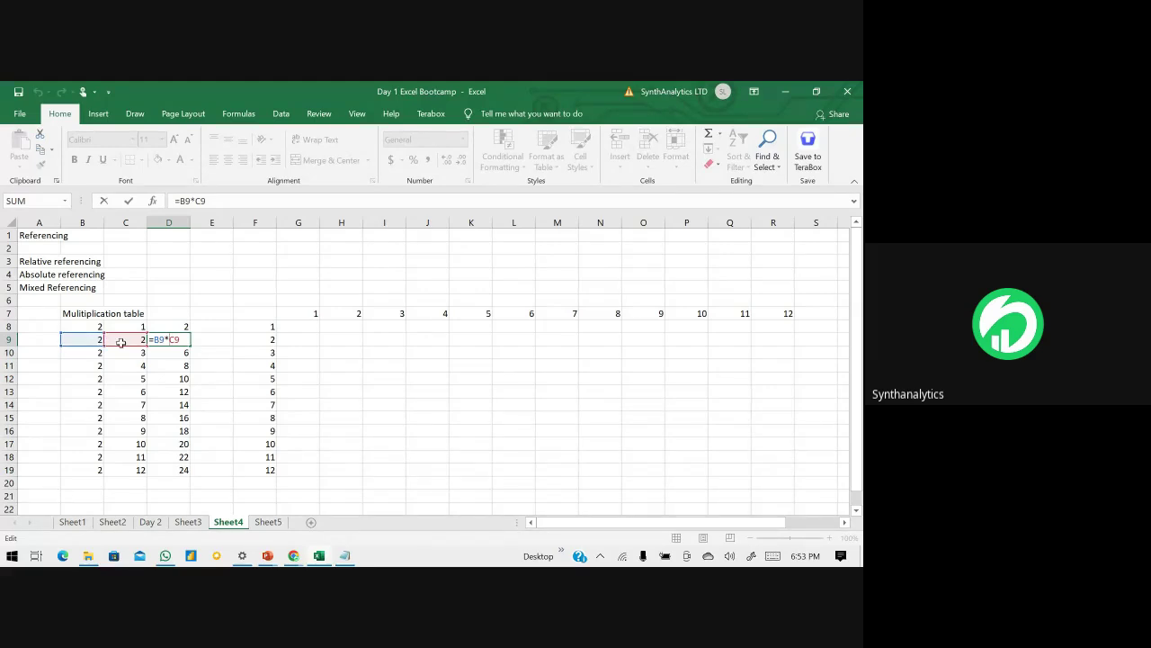
key("Return")
double_click(165, 353)
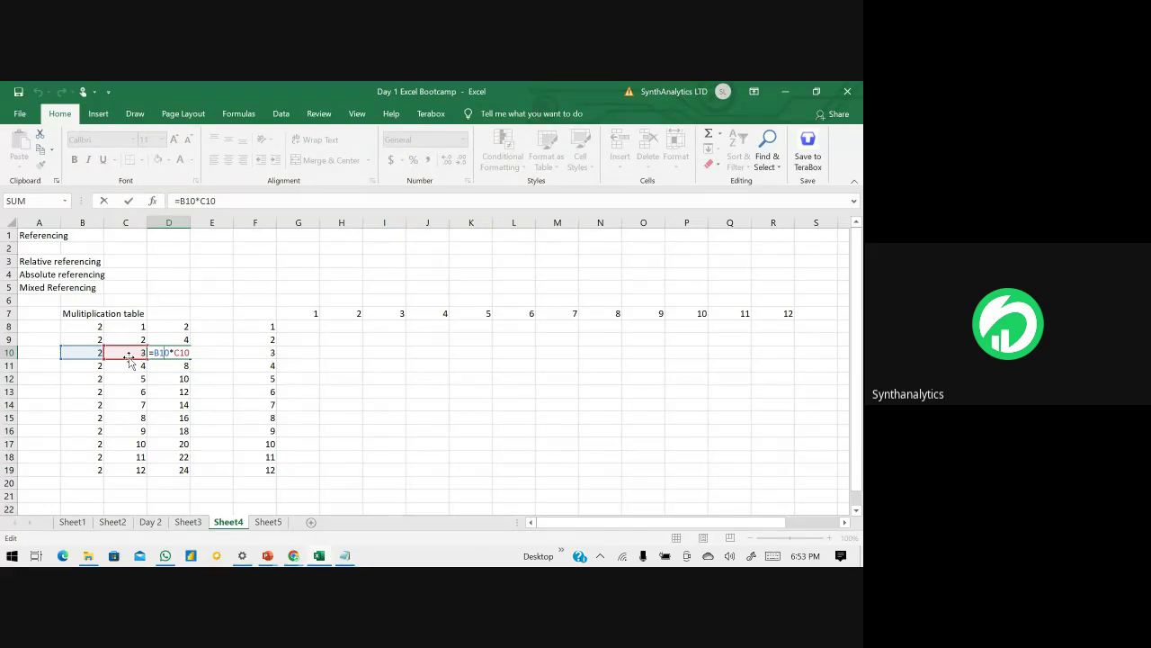
key("Return")
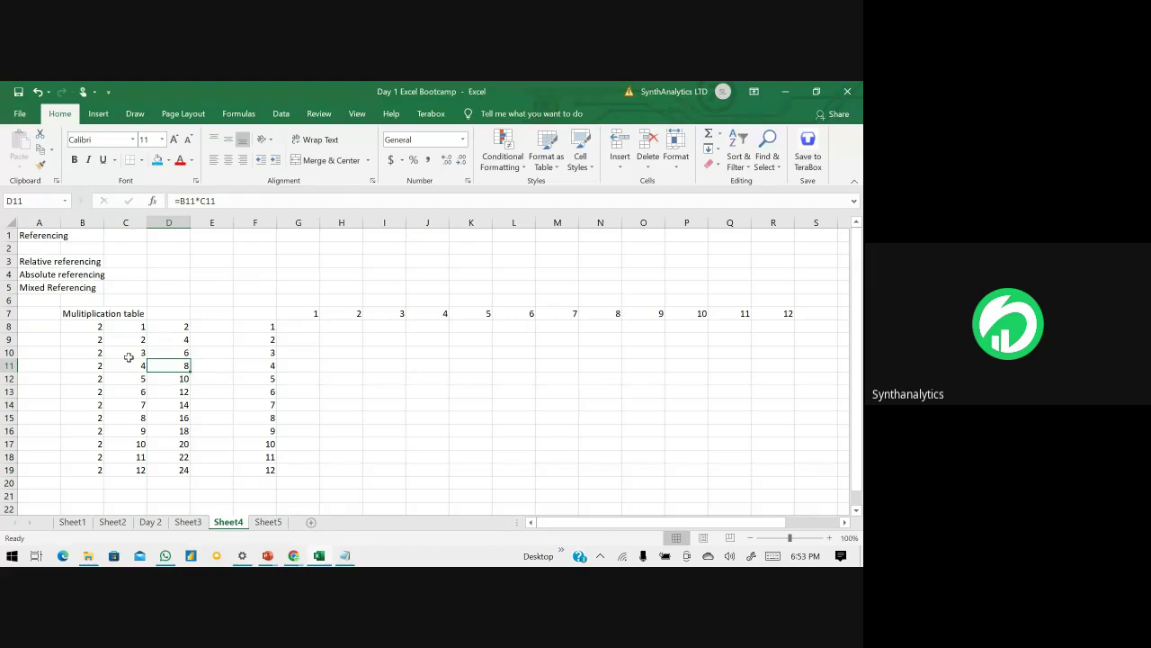
- Enter the numbers 1, 2, 3 and 4 in cells C25, C27, C29 and C31, below the two-times table
scroll(141, 380, "down", 3)
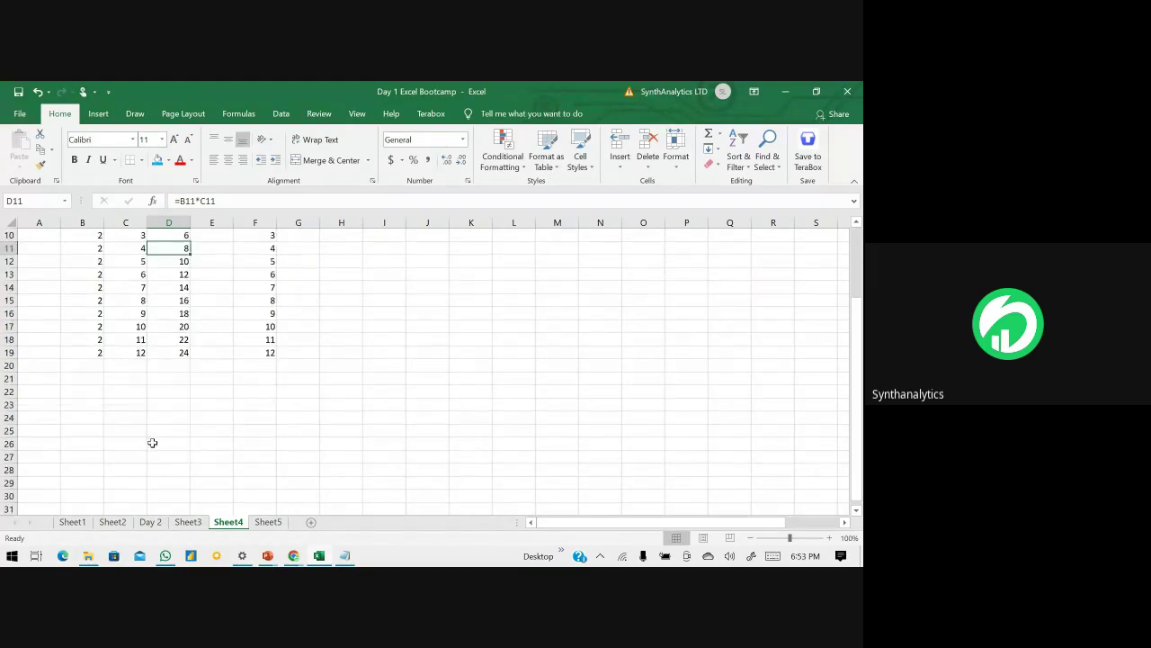
left_click(108, 429)
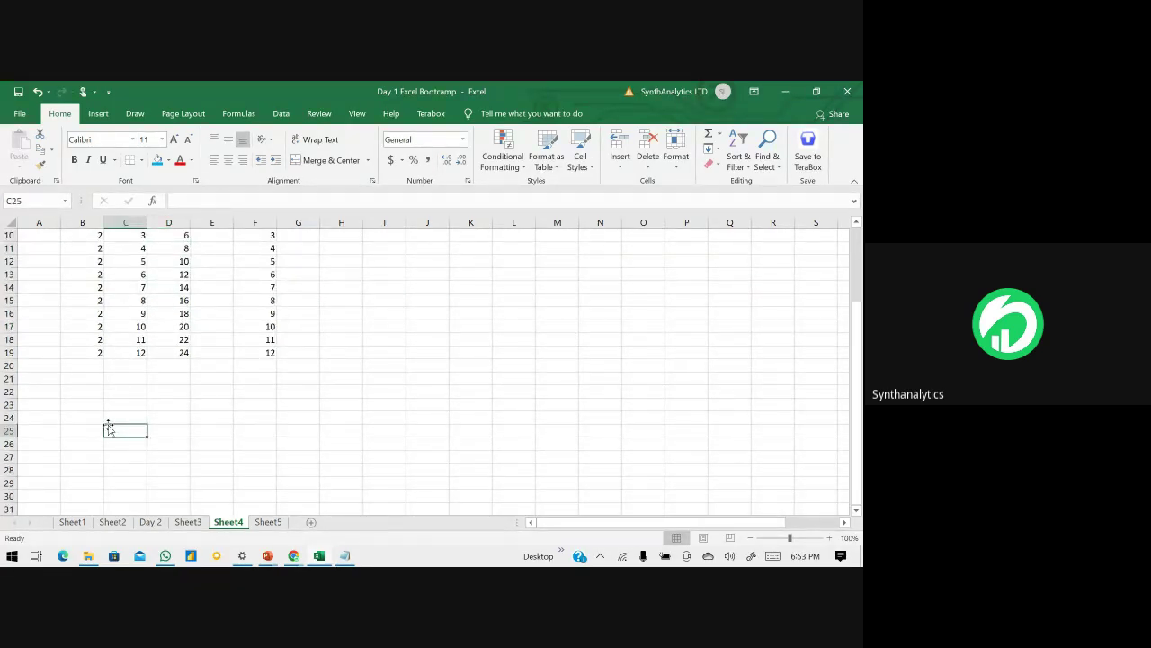
type("1")
key("Return")
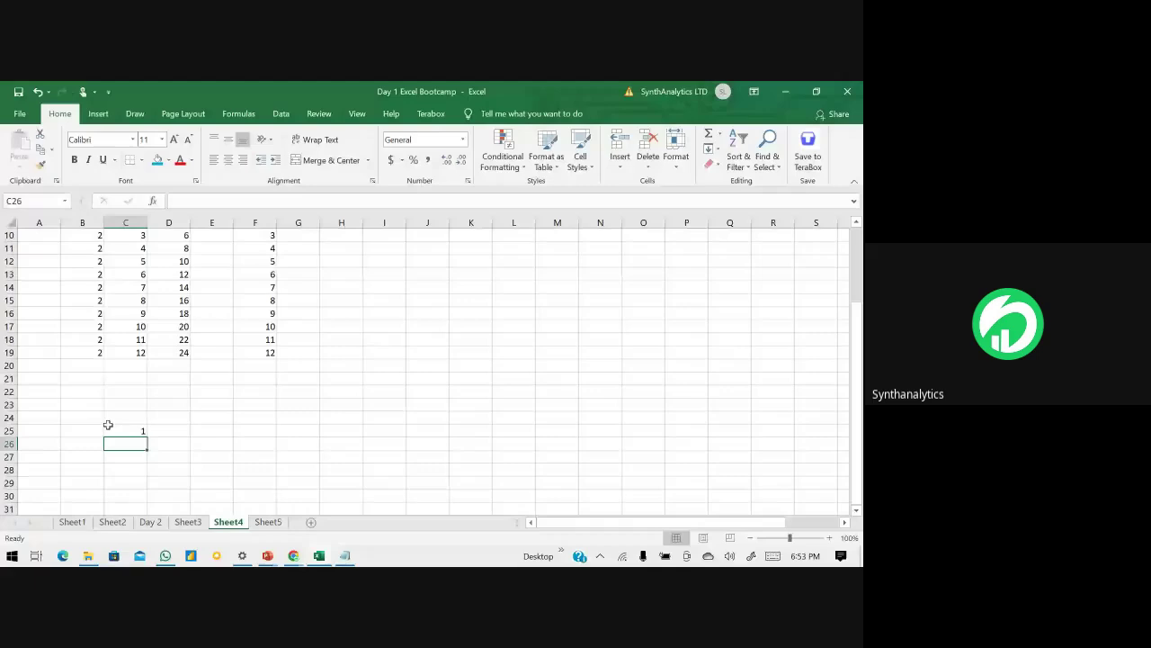
left_click(140, 460)
type("2")
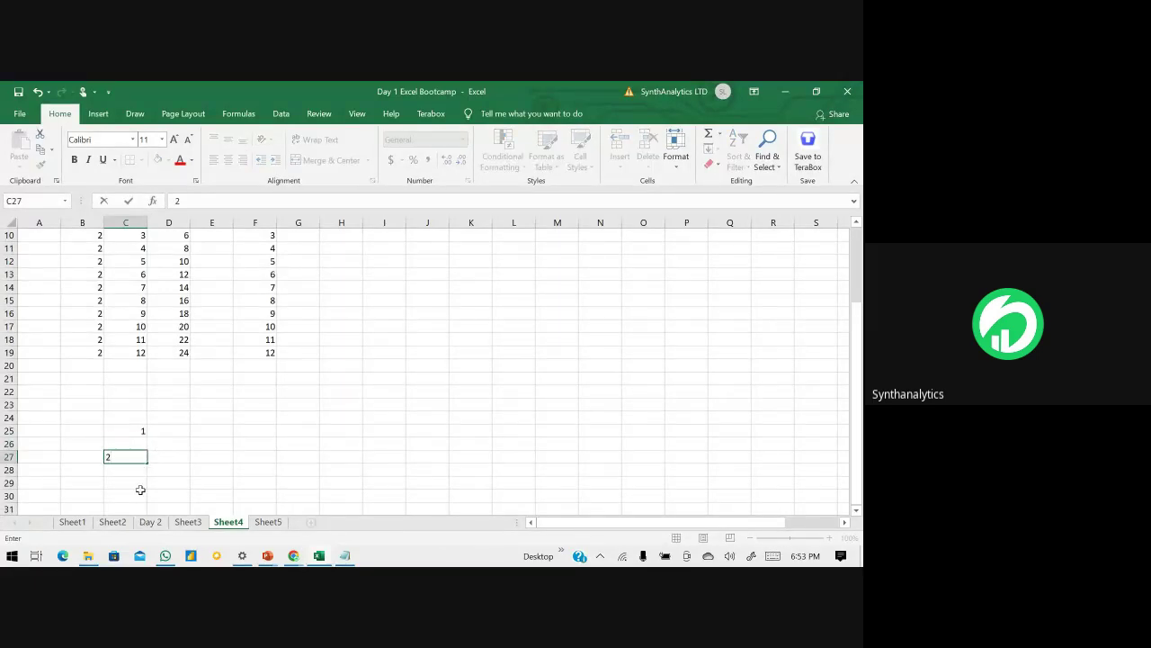
left_click(139, 484)
type("3")
scroll(154, 484, "down", 2)
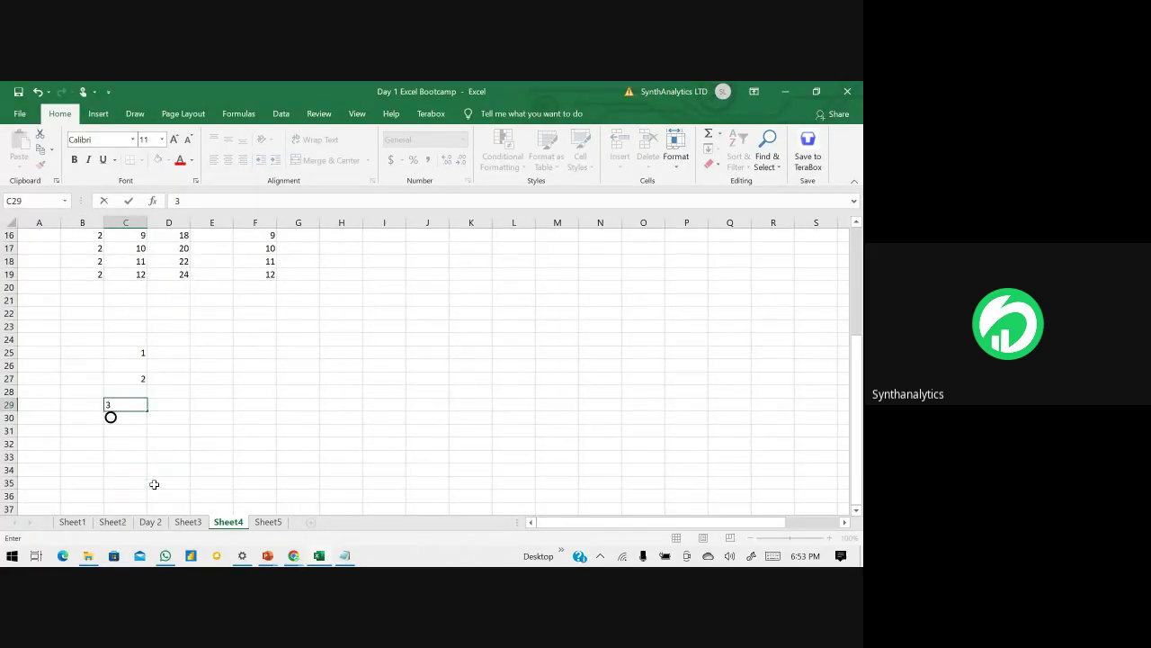
left_click(140, 439)
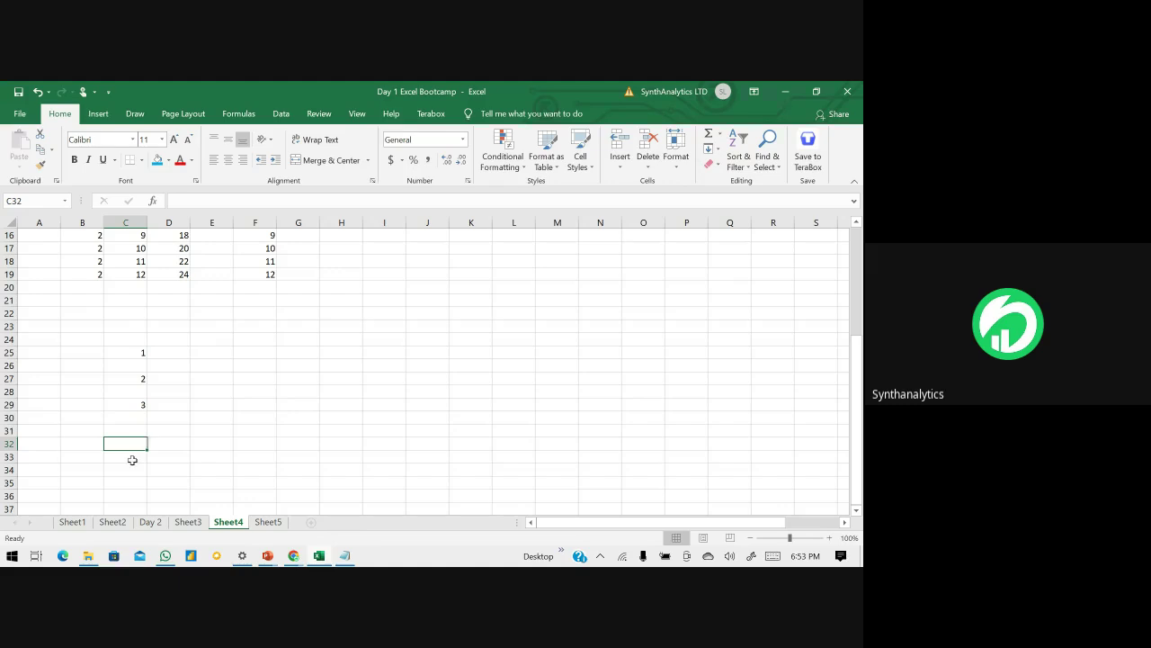
left_click(137, 432)
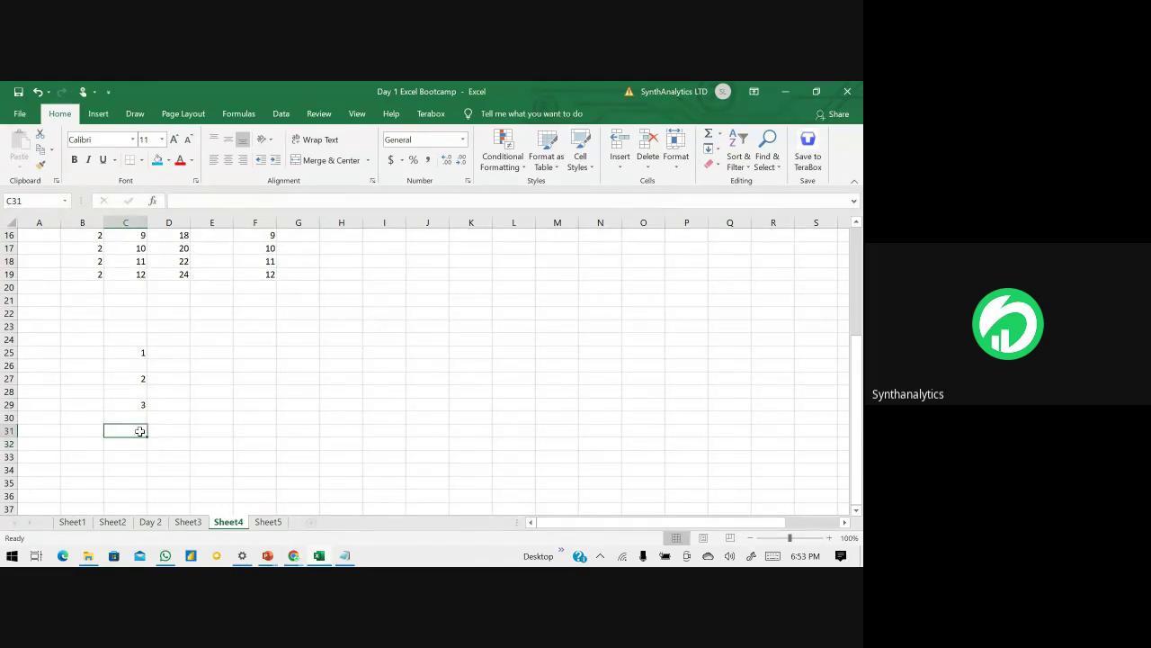
type("4")
- Enter 5 in F23, 6 in F26, 7 in F27 and 8 in F28 as irregularly spaced second factors
left_click(248, 329)
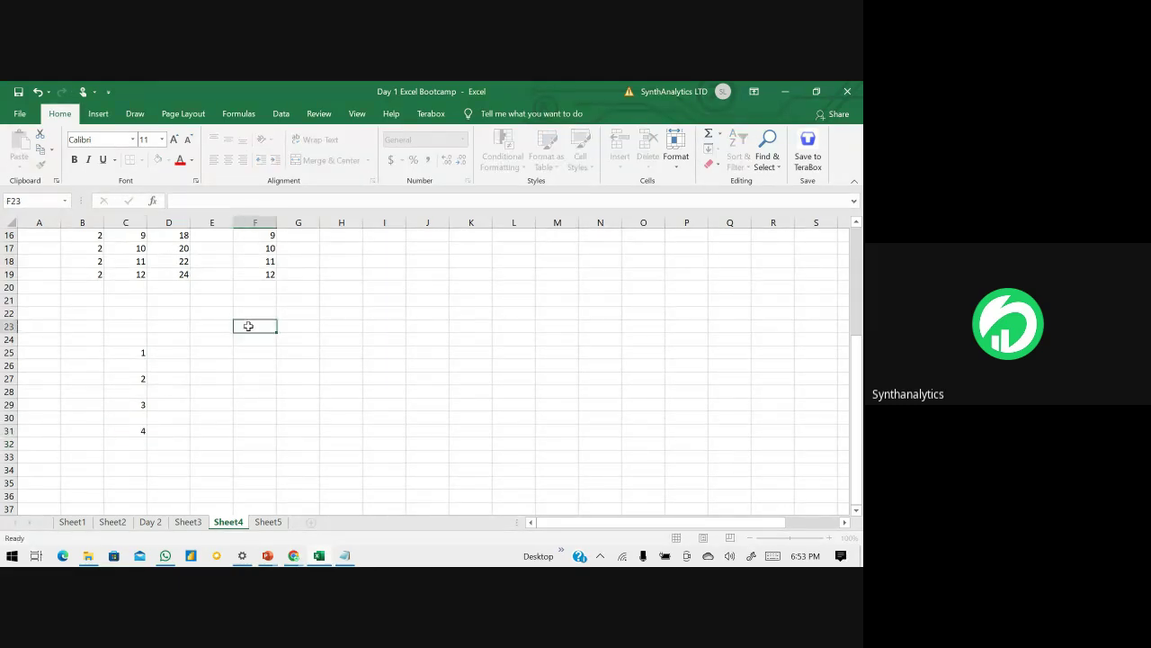
type("1")
type("5")
left_click(248, 357)
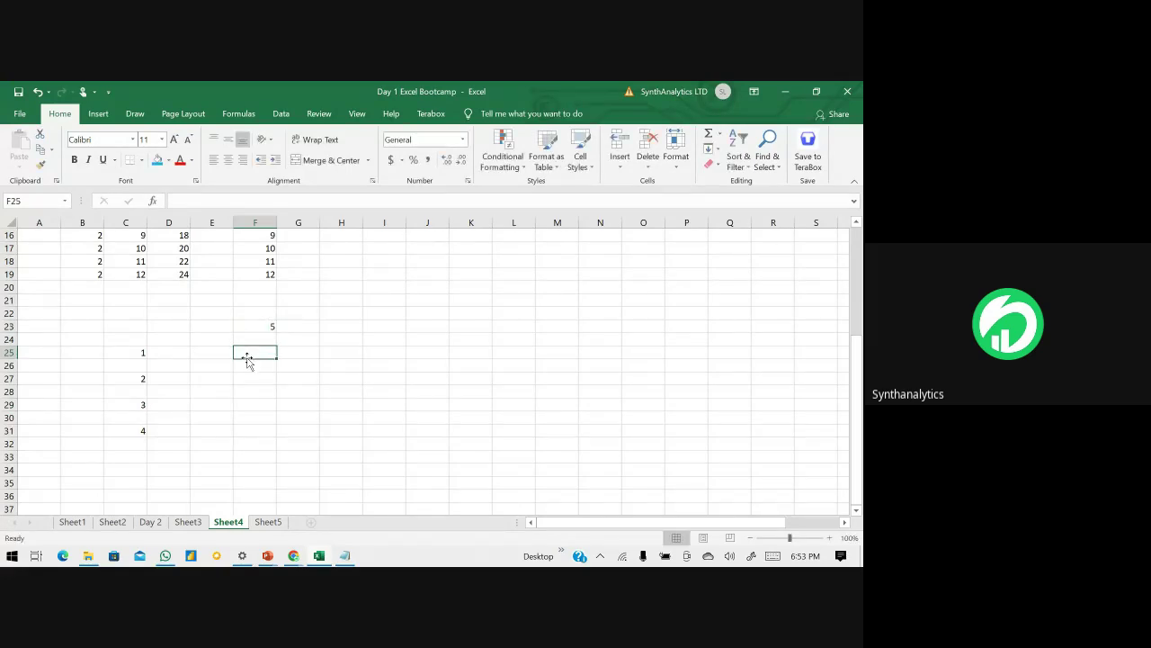
left_click(249, 367)
type("6")
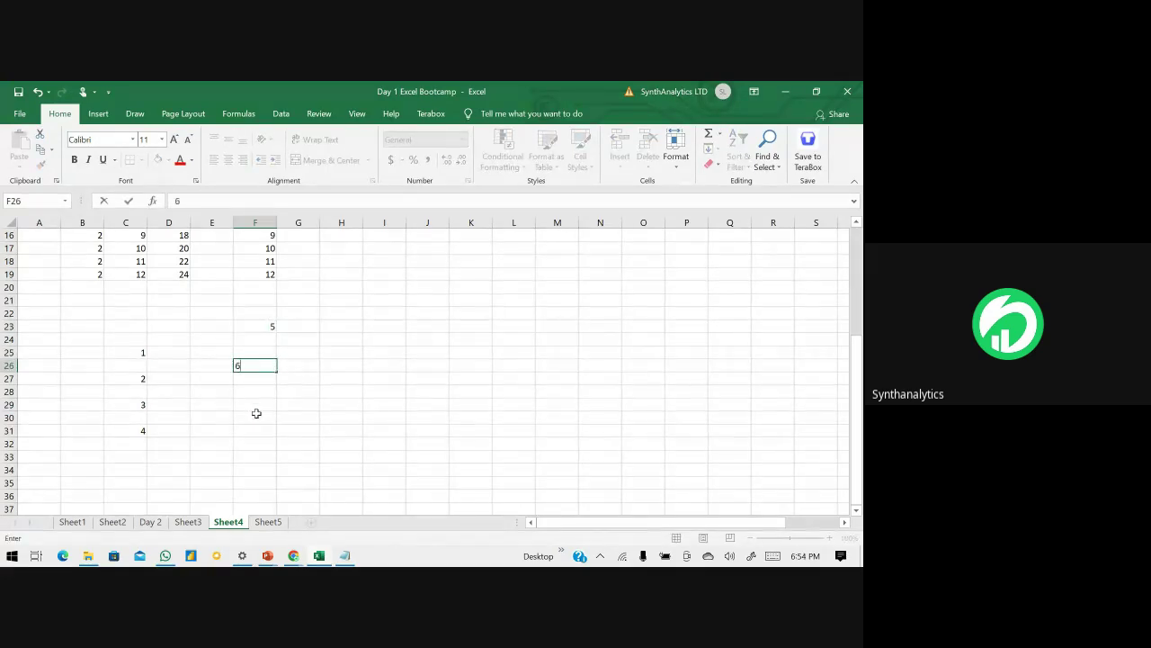
left_click(254, 406)
left_click(257, 391)
type("8")
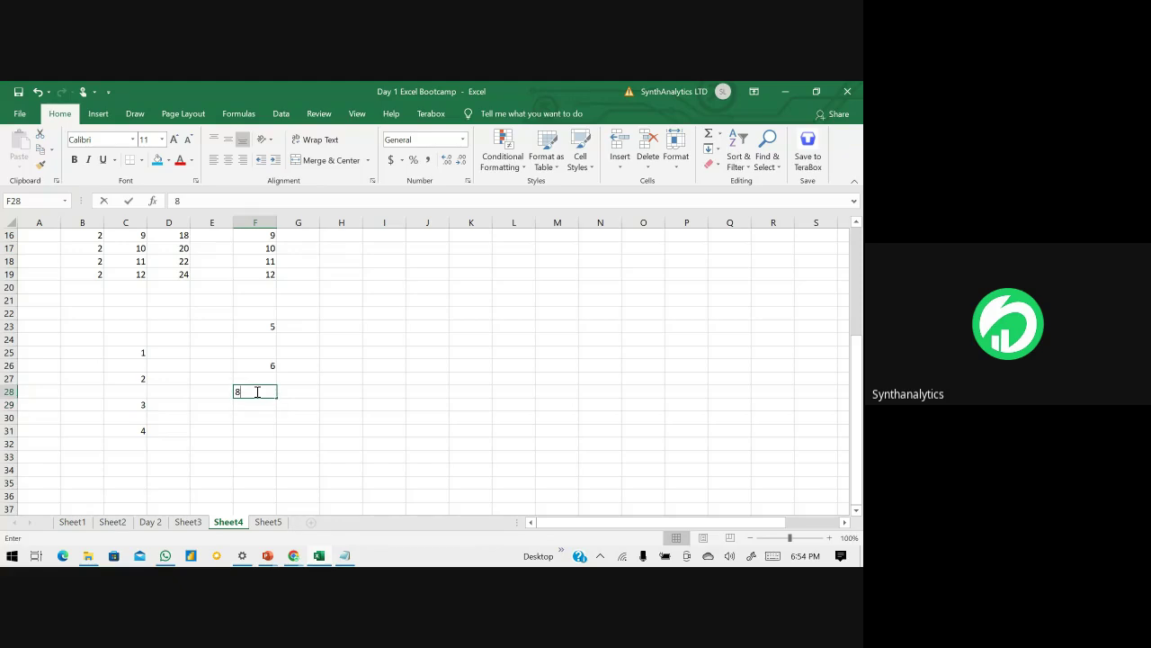
left_click(258, 378)
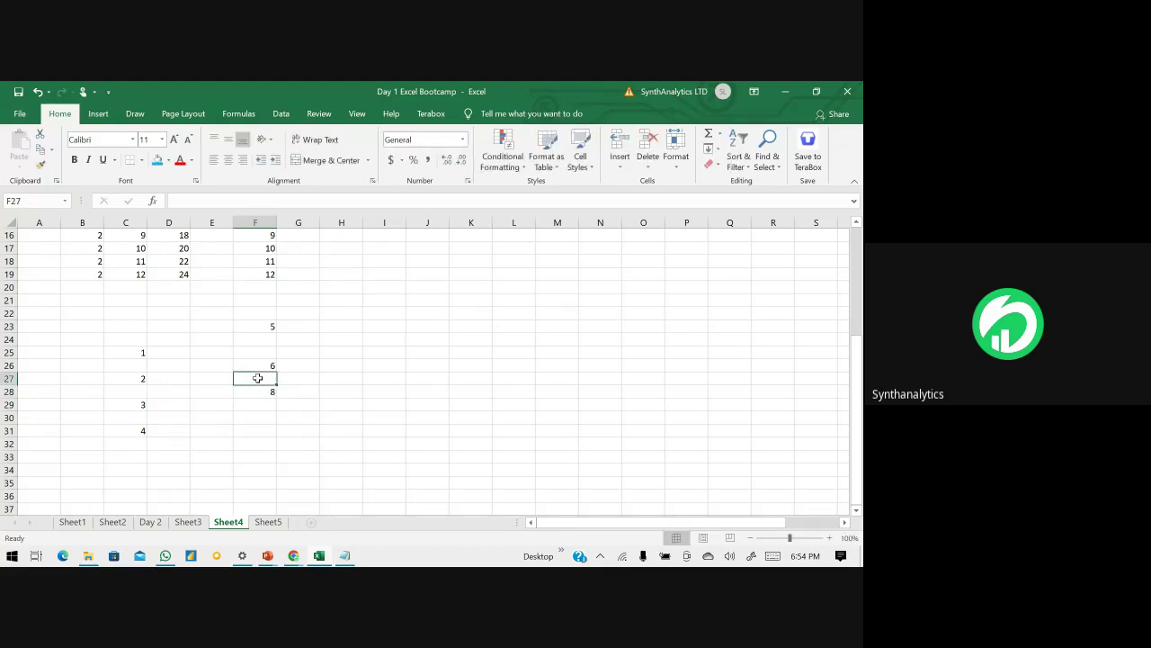
type("7")
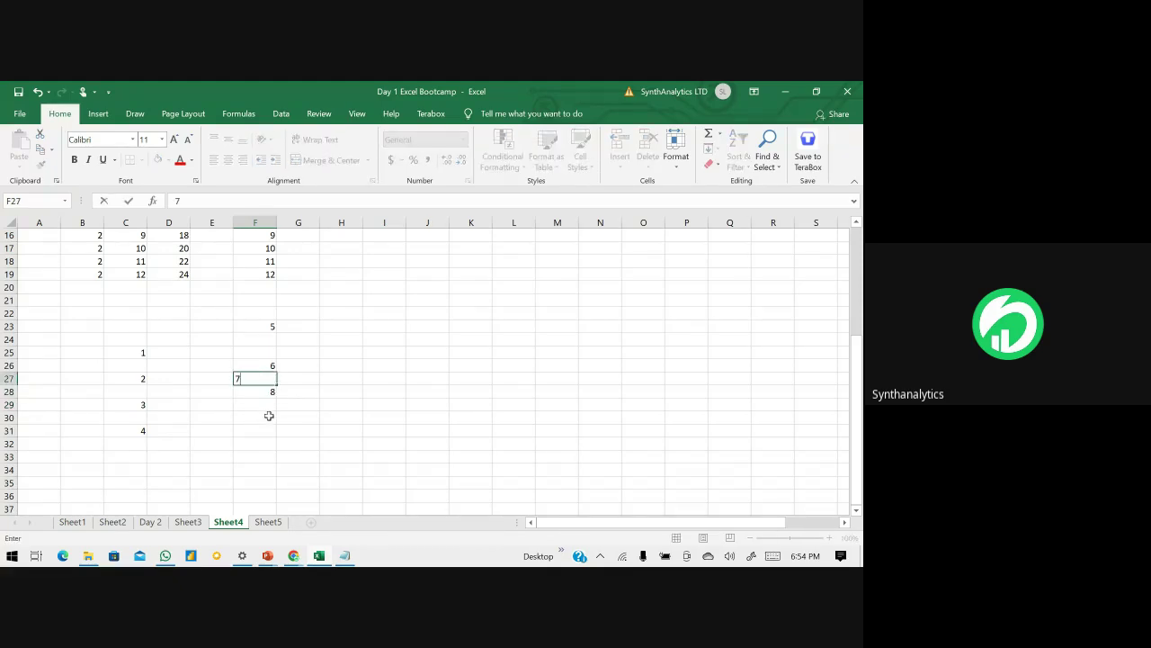
- Extend the numbers in column F with 2 in F29, 5 in F30 and F31, 4 in F32 and 3 in F33
left_click(269, 417)
type("5")
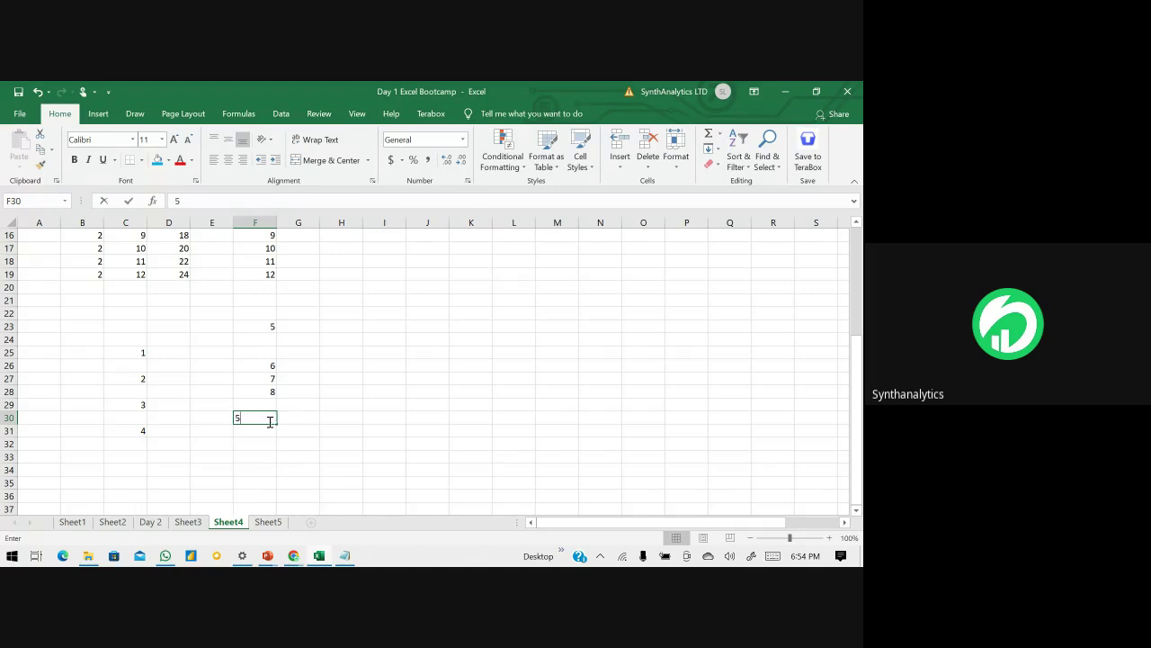
key("Up")
type("2")
key("Return")
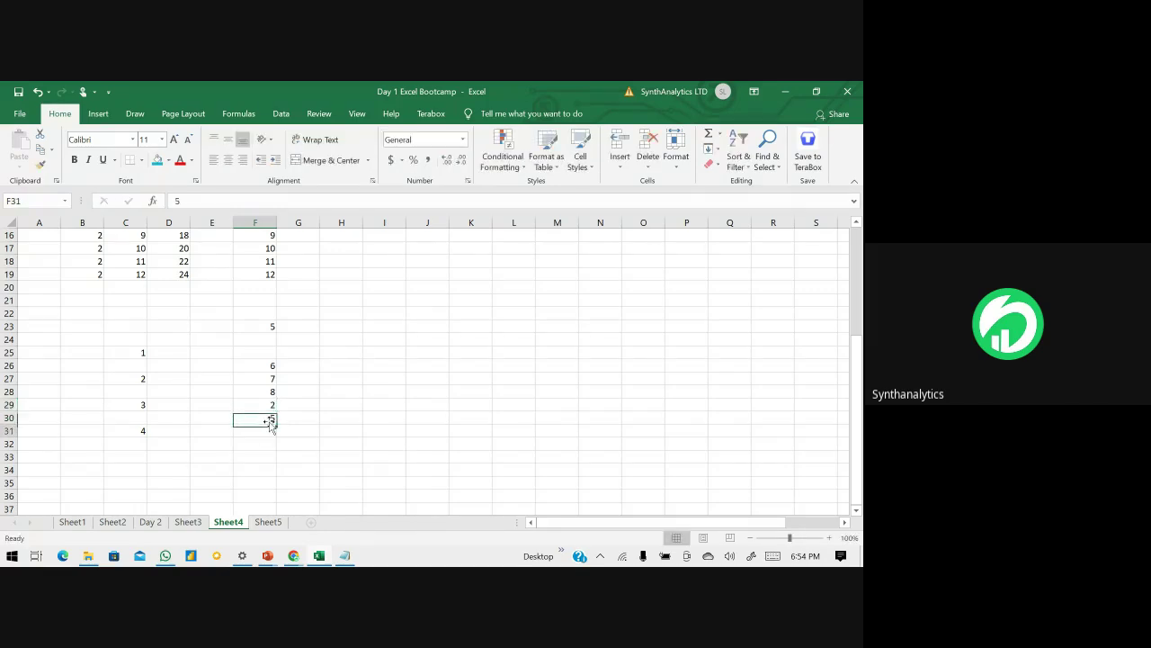
key("Down")
type("4")
key("ctrl+Return")
key("Down")
type("3")
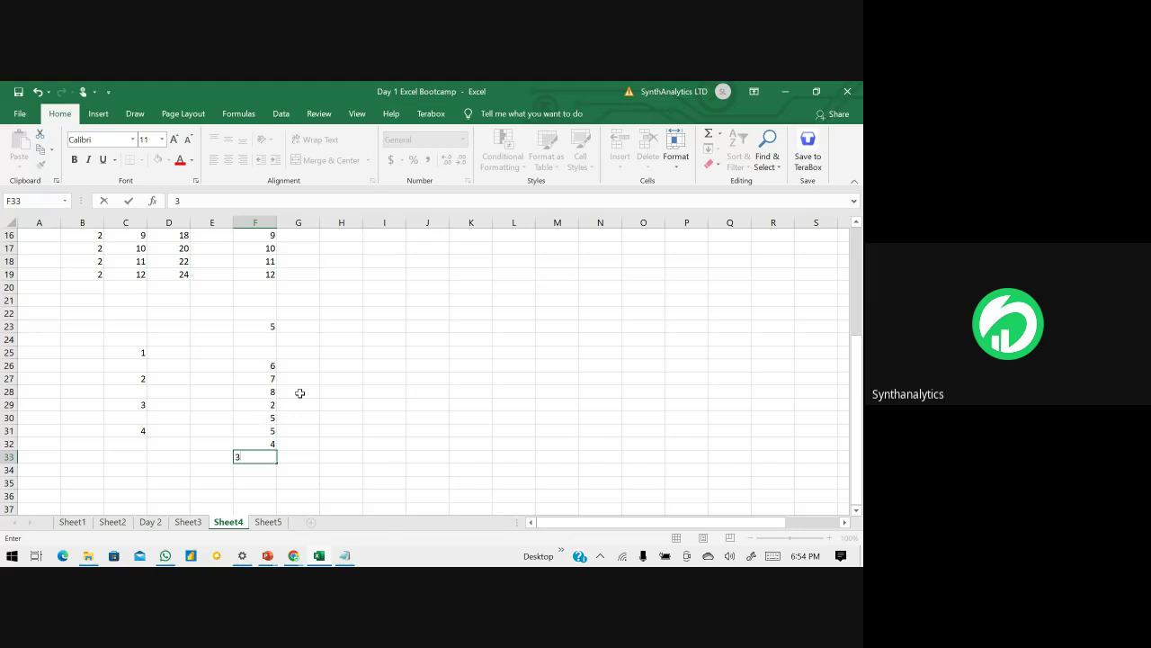
left_click(300, 393)
- Multiply the first numbers of both lists in J23 with =C25*F23 and fill the formula down to J34
left_click(421, 333)
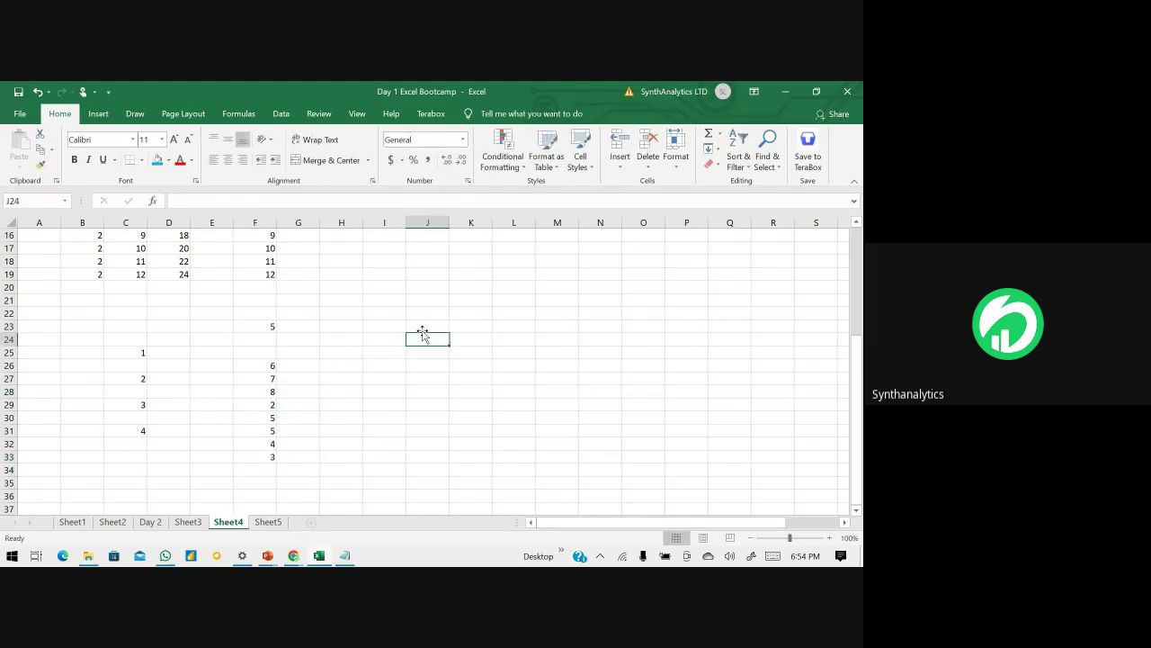
left_click(430, 325)
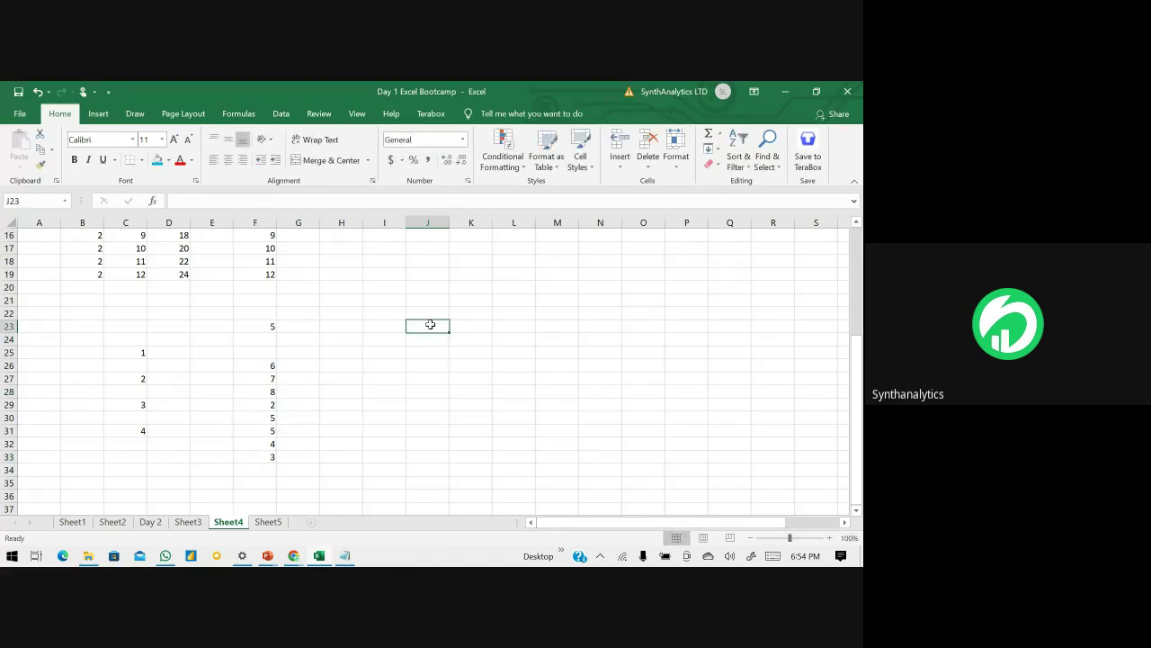
type("=")
left_click(134, 351)
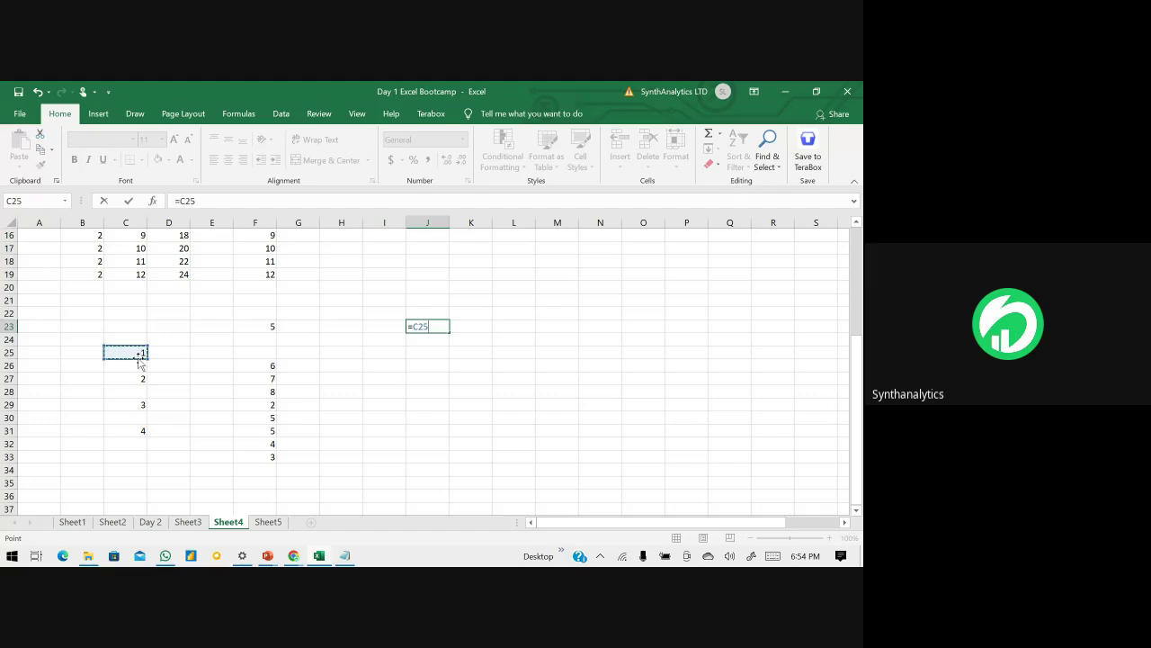
type("*")
left_click(269, 326)
key("Return")
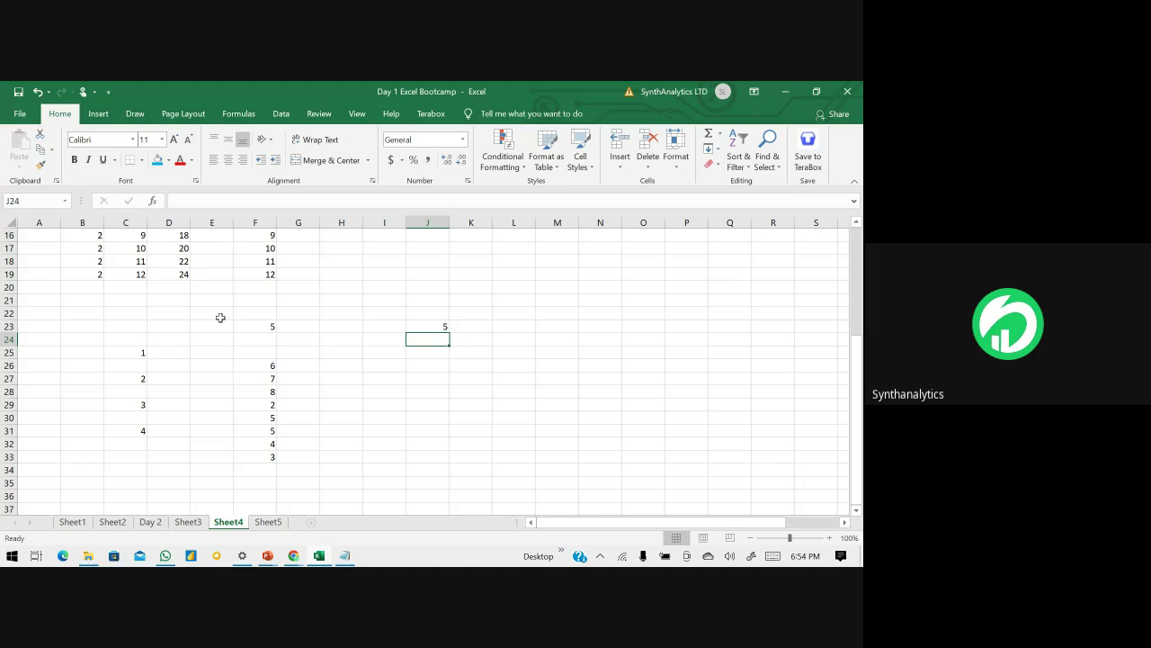
left_click(442, 329)
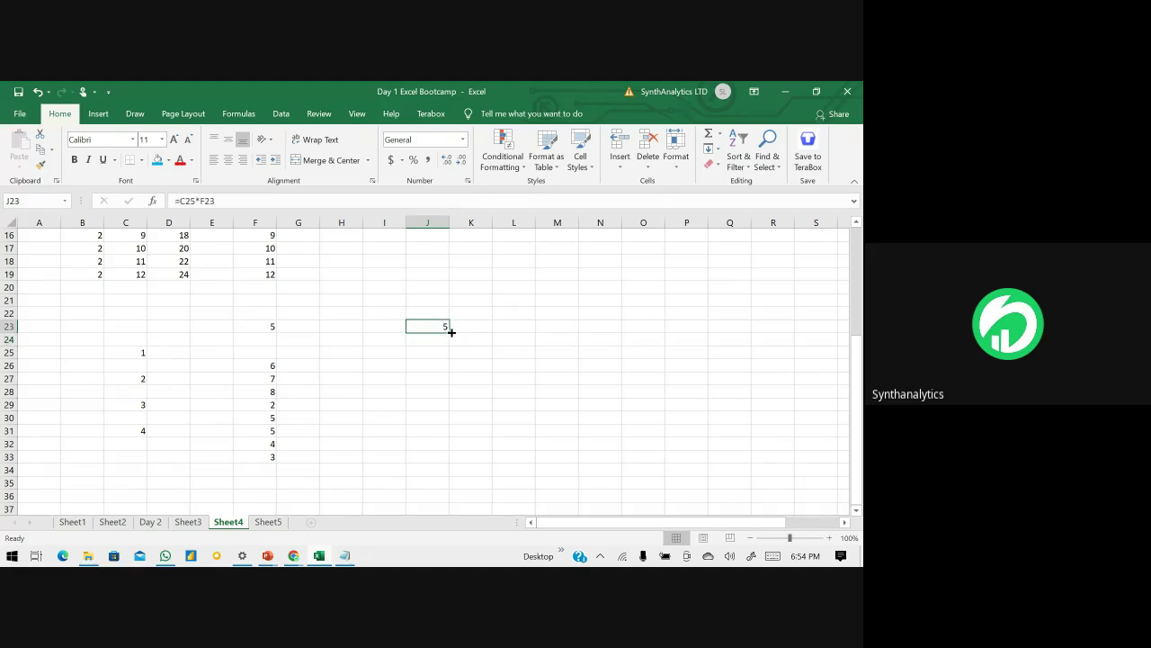
left_click_drag(450, 332, 450, 481)
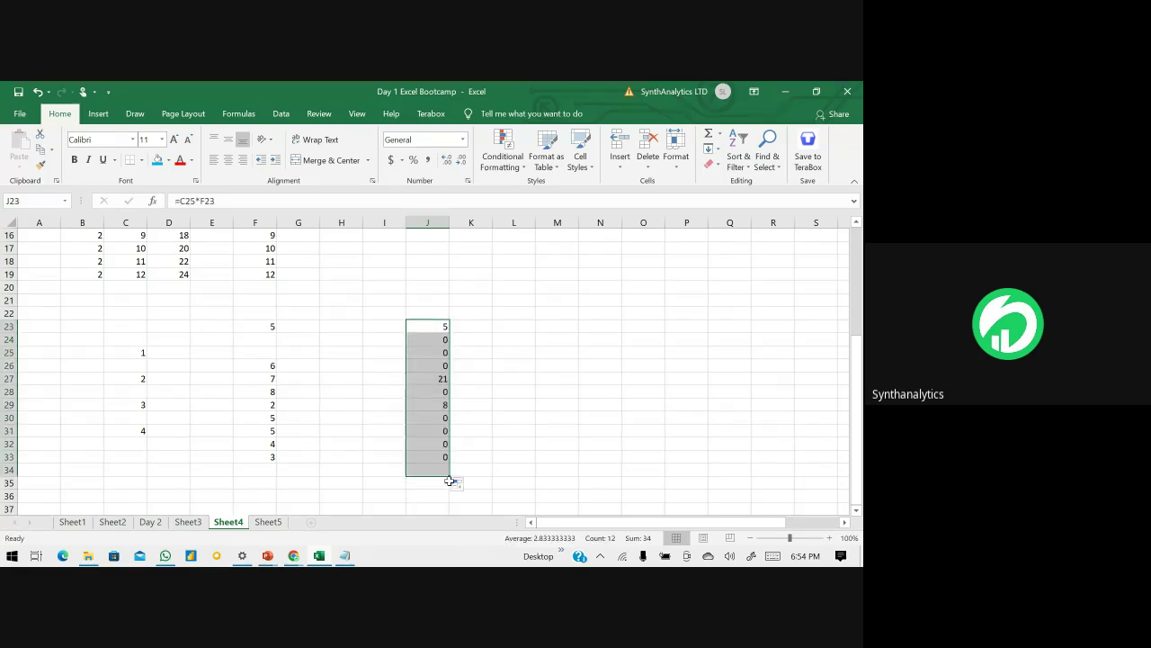
- Examine which cells the filled formulas in J24, J25, J26 and J27 refer to, checking J26 a second time
left_click(463, 380)
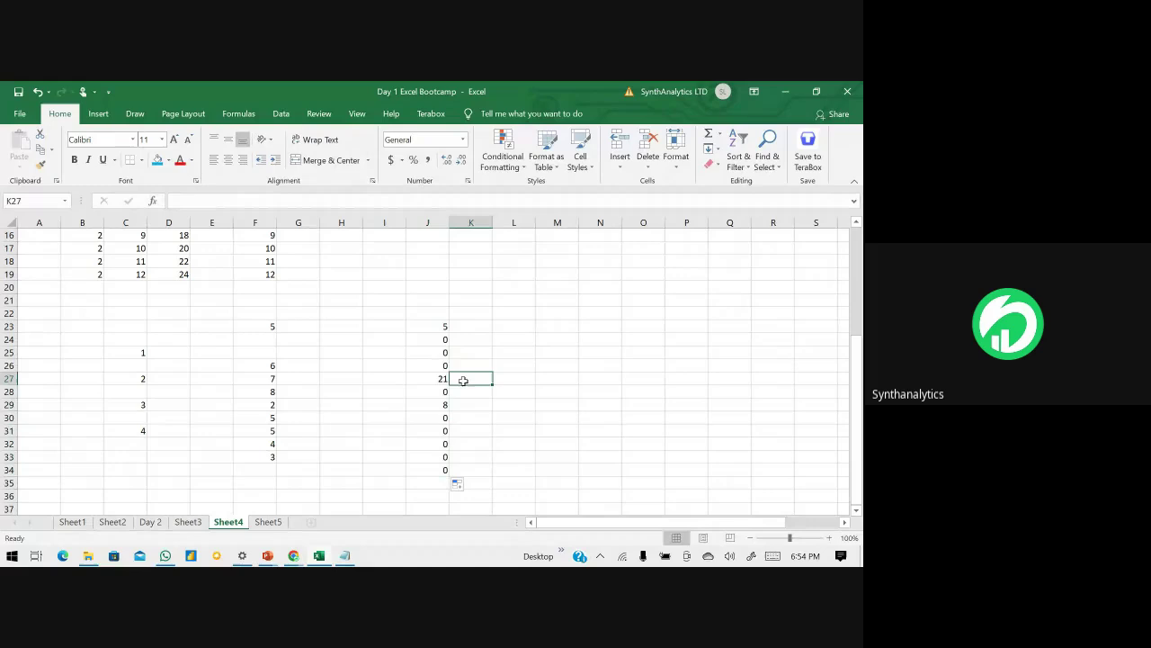
double_click(442, 339)
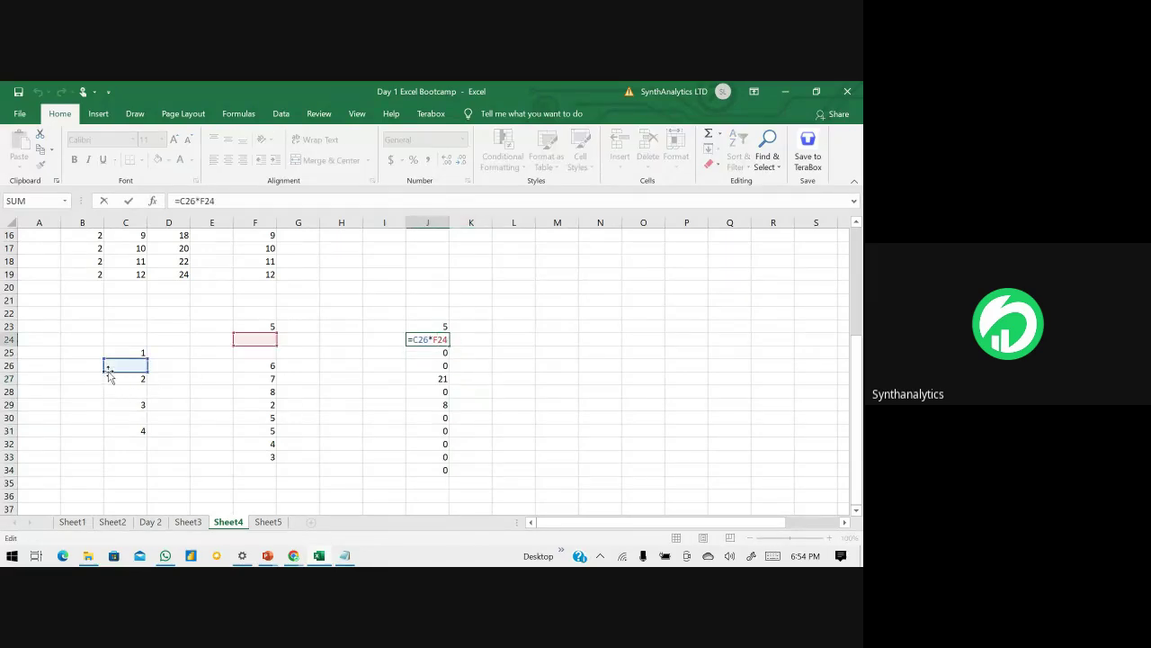
key("Return")
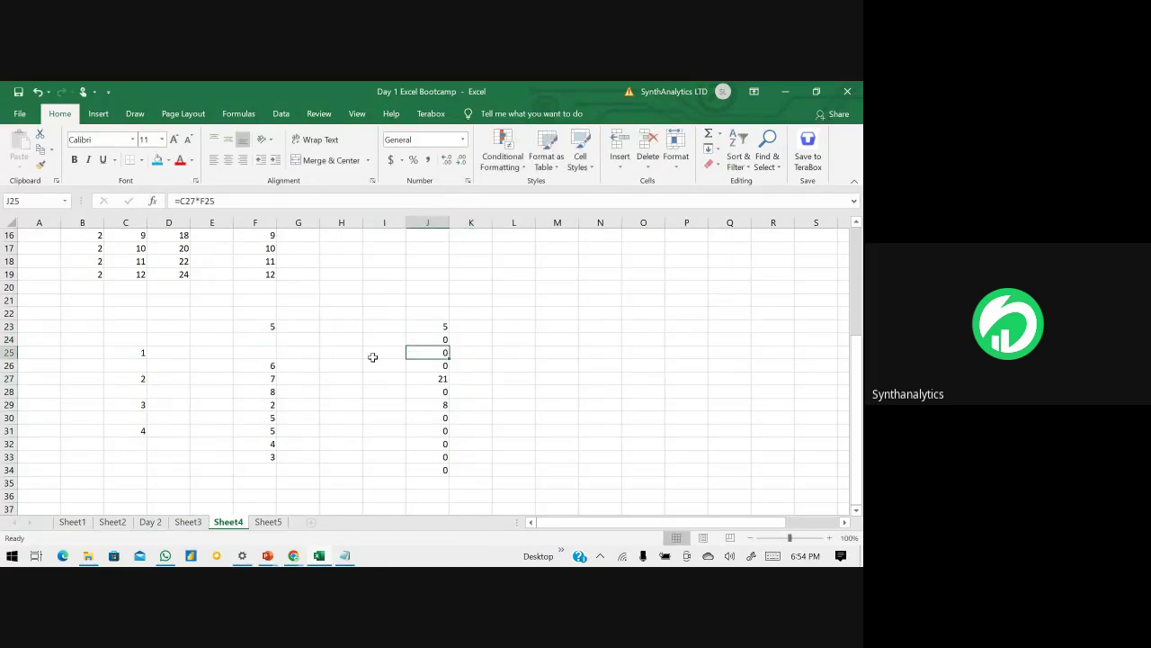
double_click(415, 352)
key("Return")
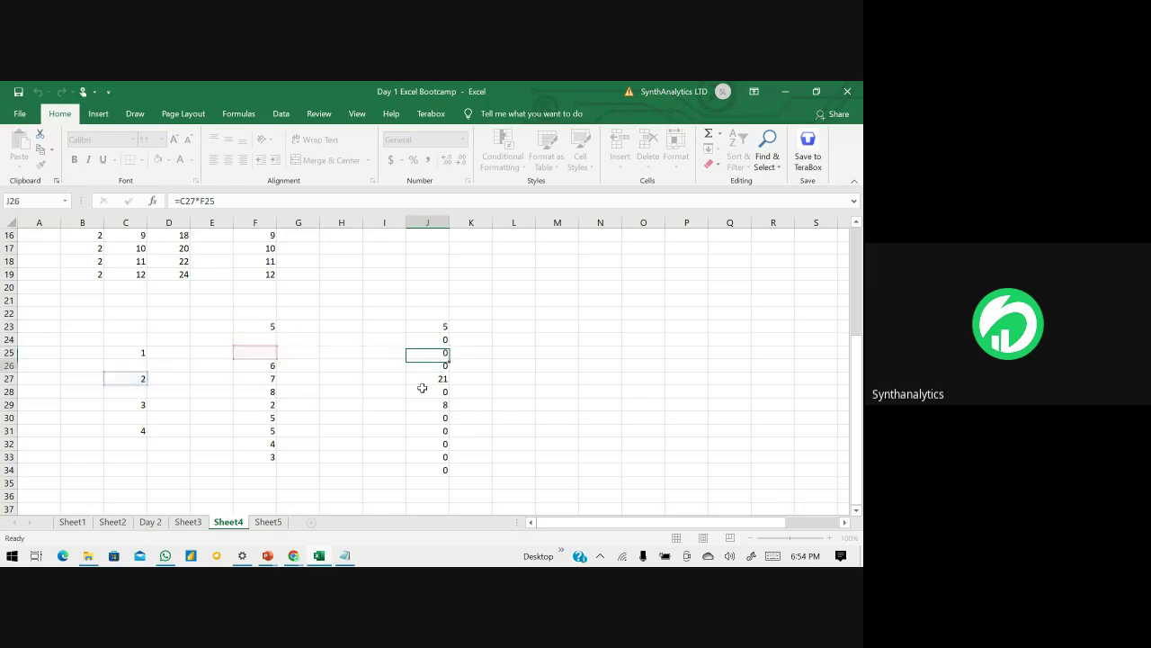
double_click(421, 365)
key("Return")
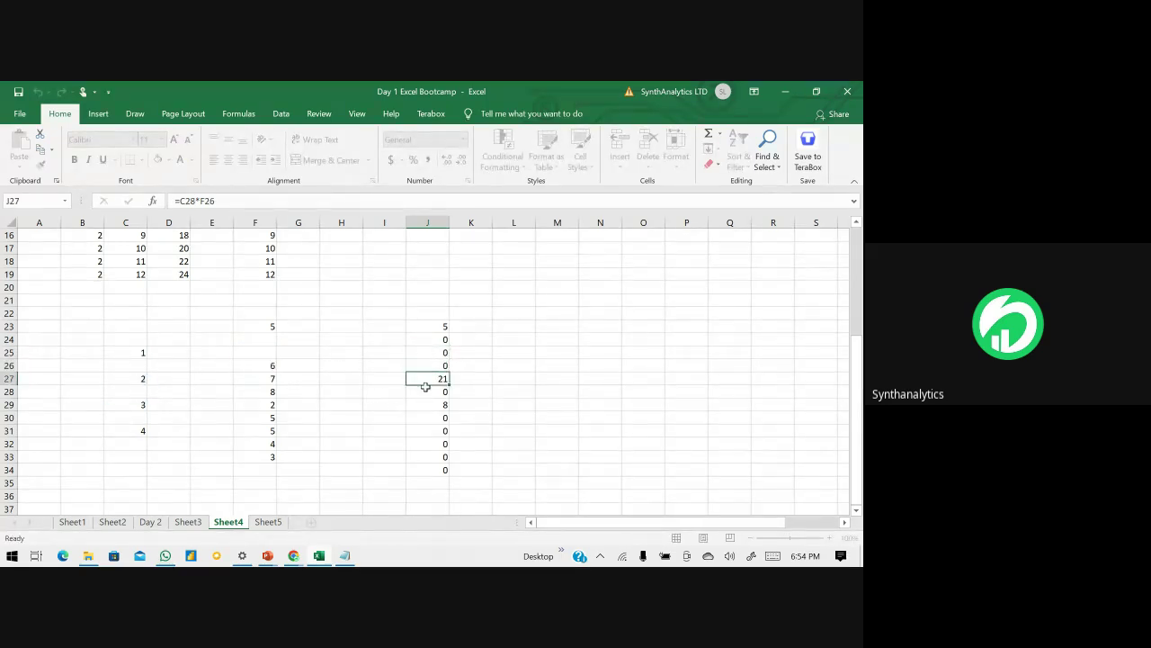
double_click(432, 378)
key("Return")
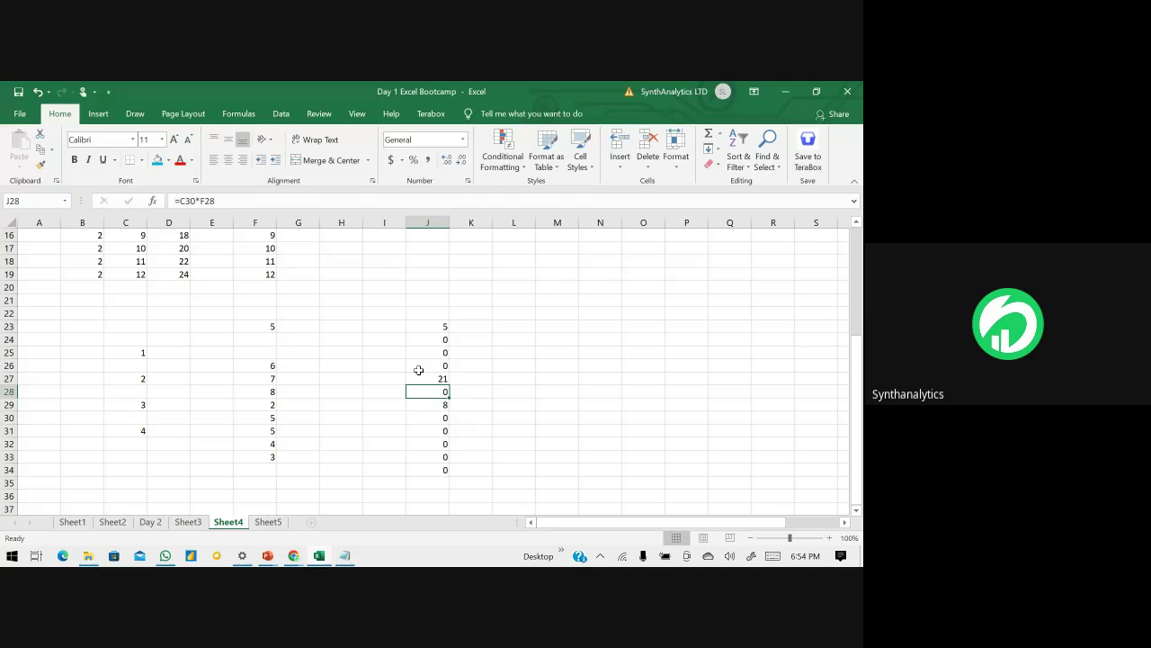
double_click(446, 363)
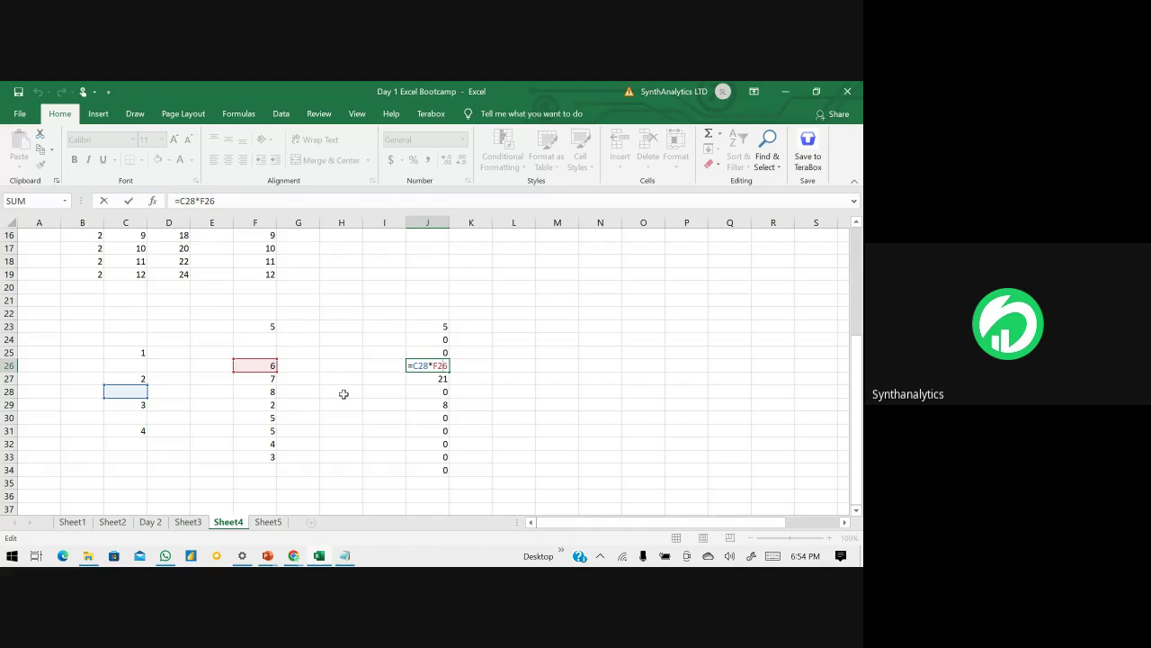
key("Return")
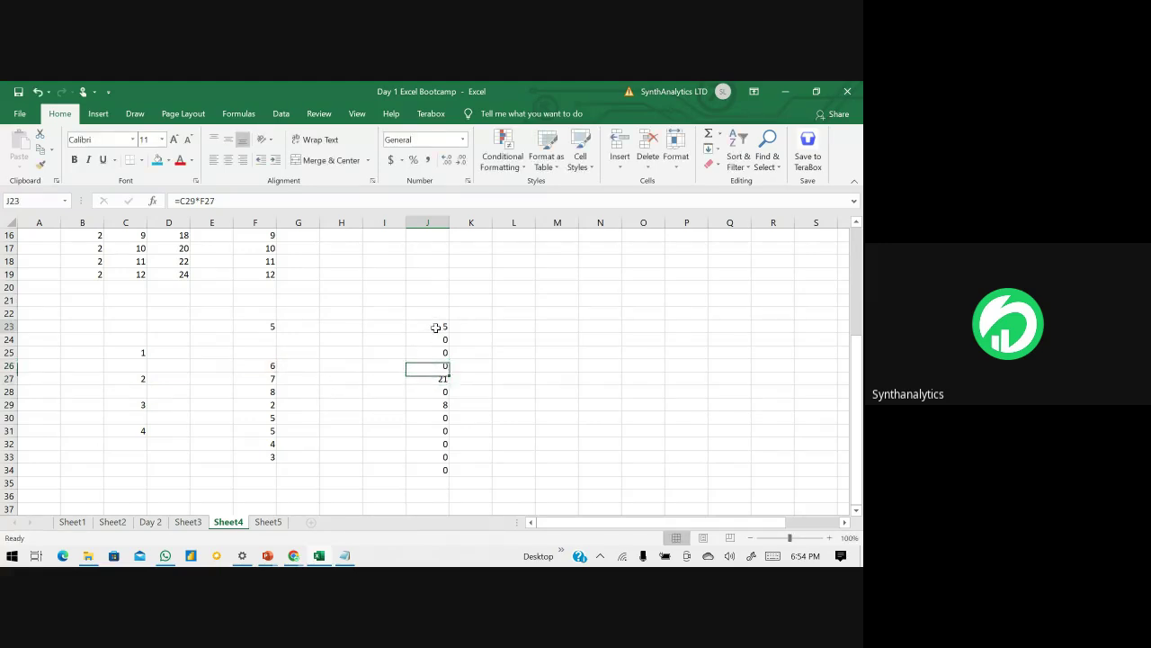
- Examine which cells the formulas in J23, J24, J25, J27 and J34 multiply
double_click(436, 328)
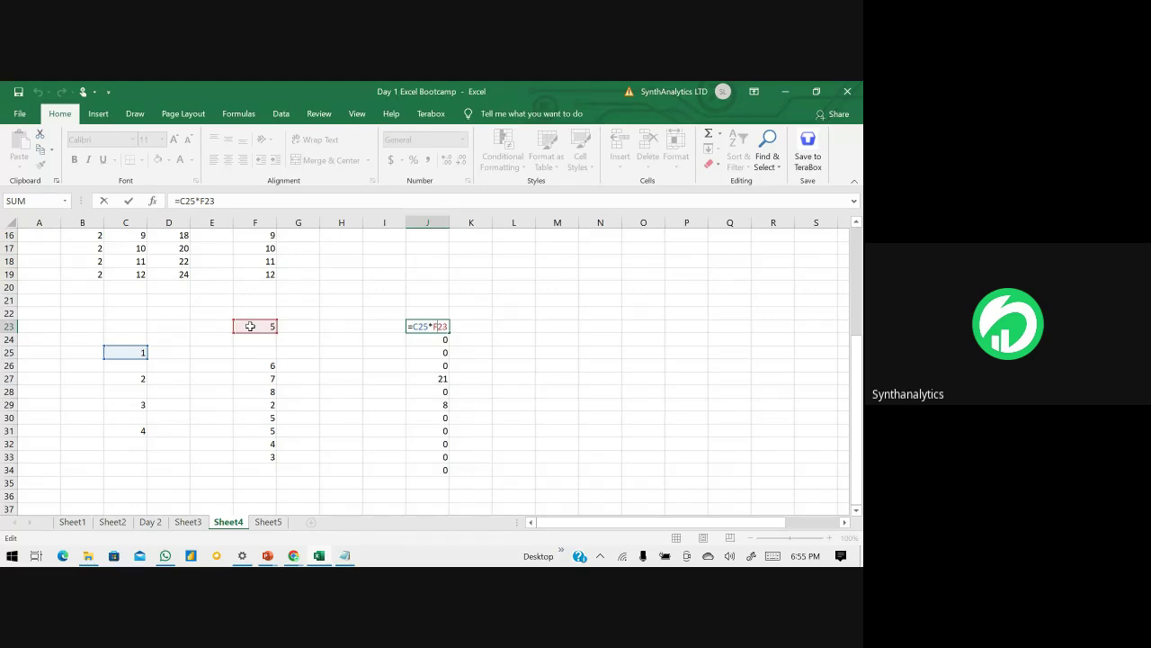
key("Return")
double_click(425, 339)
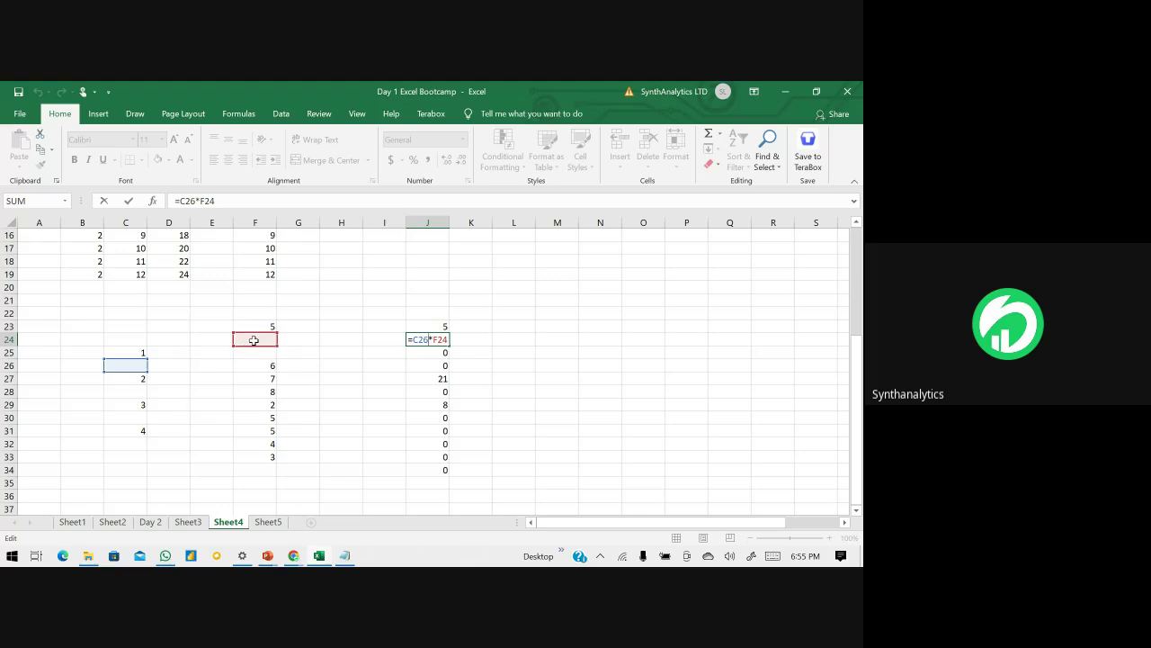
key("Return")
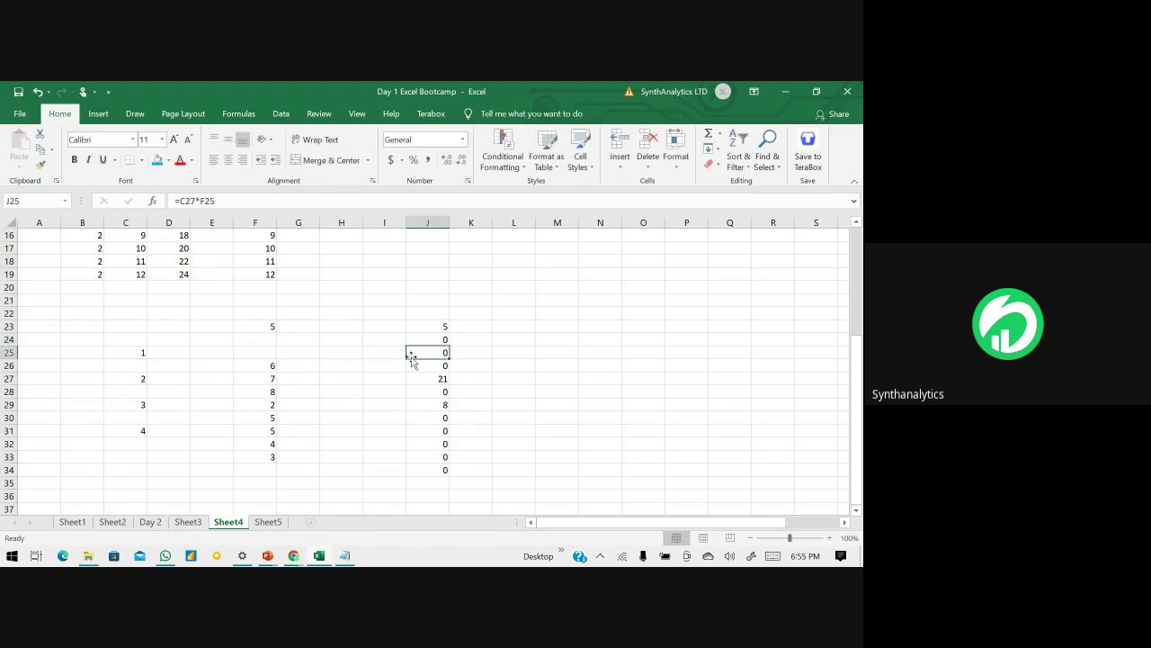
double_click(413, 355)
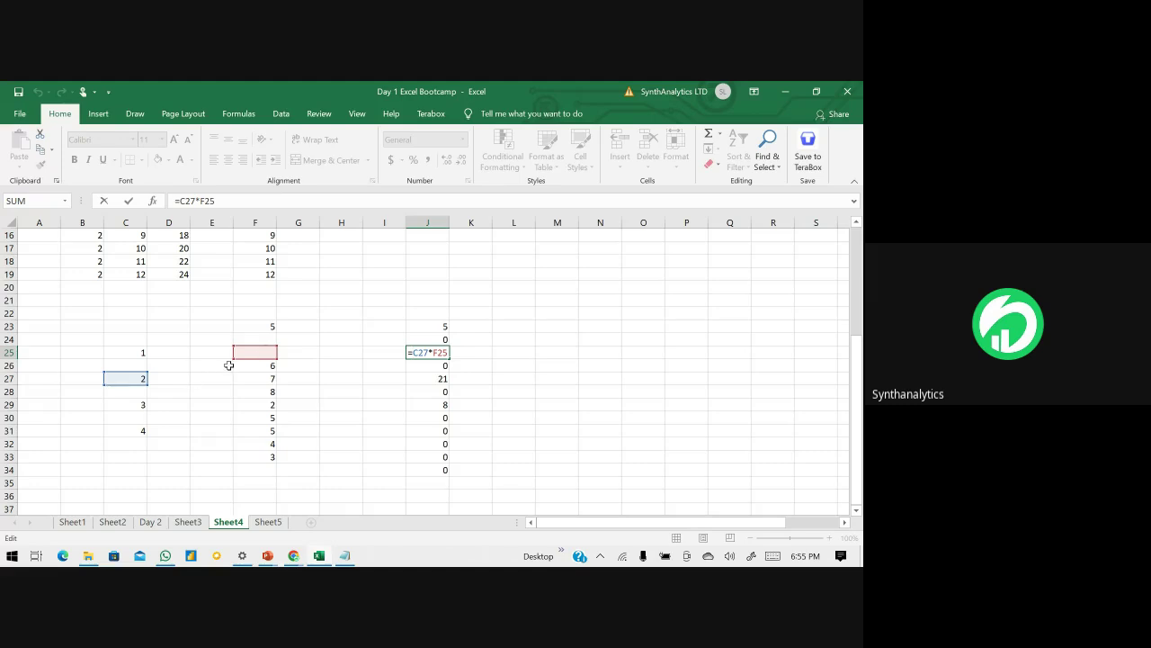
key("Return")
double_click(437, 380)
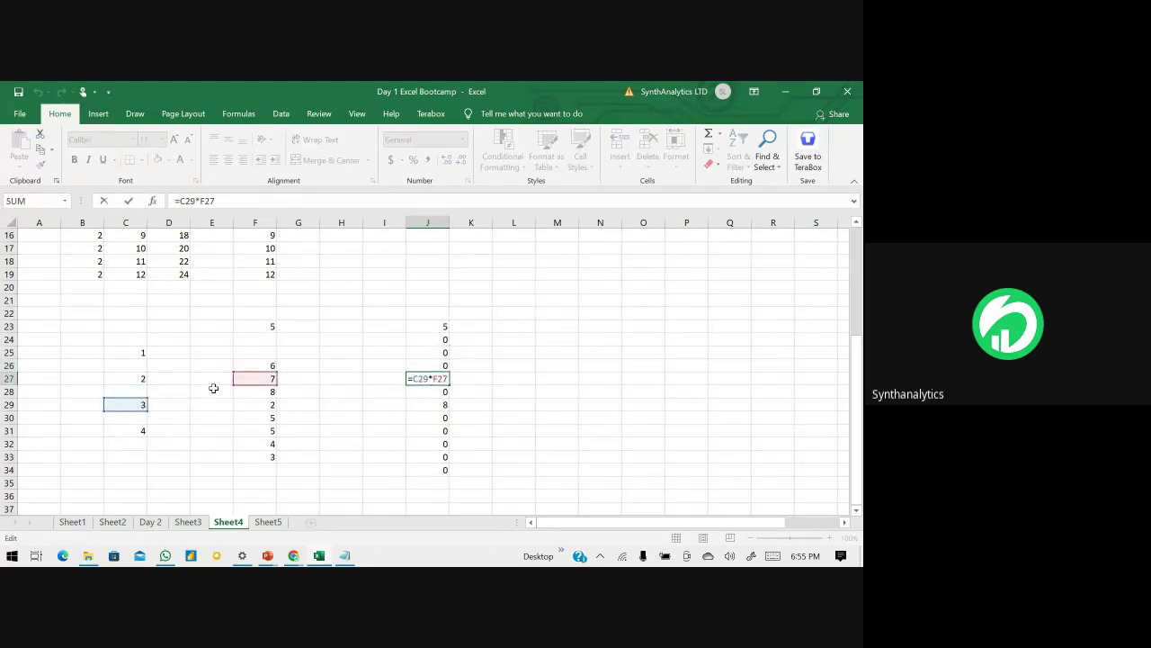
key("Return")
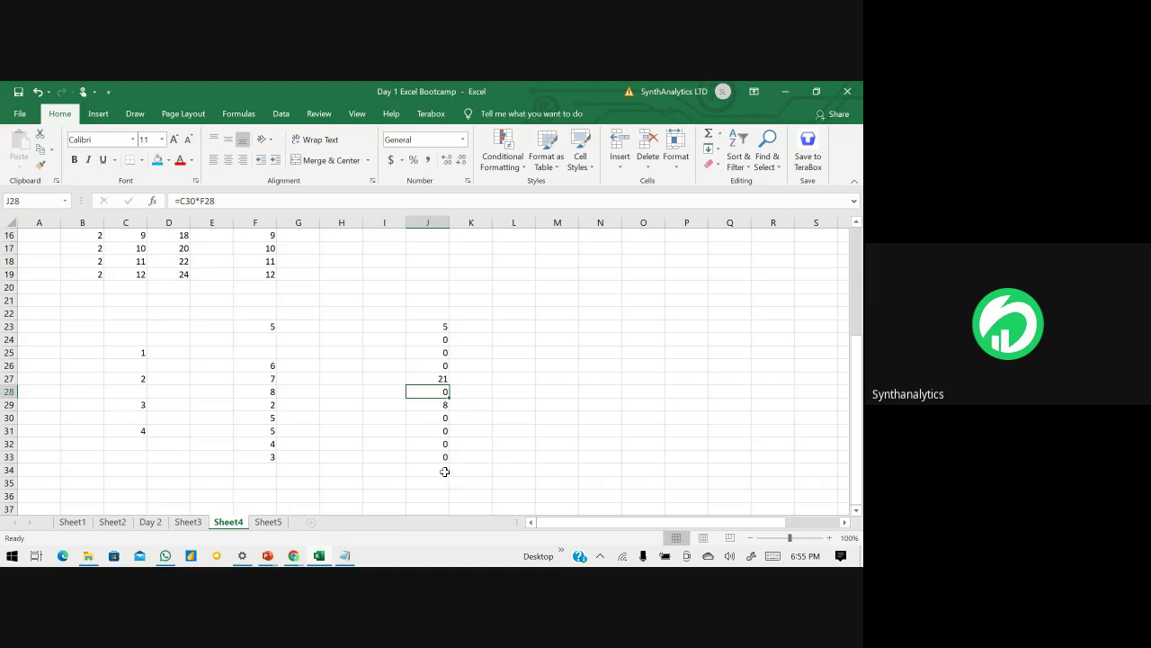
double_click(445, 471)
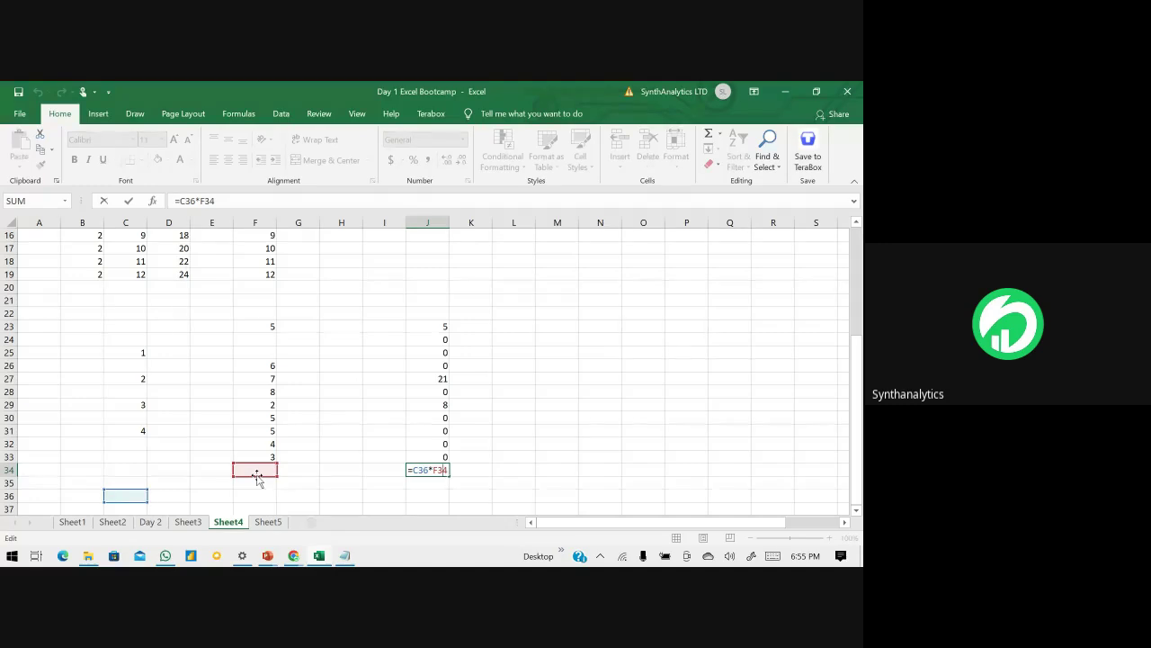
key("Return")
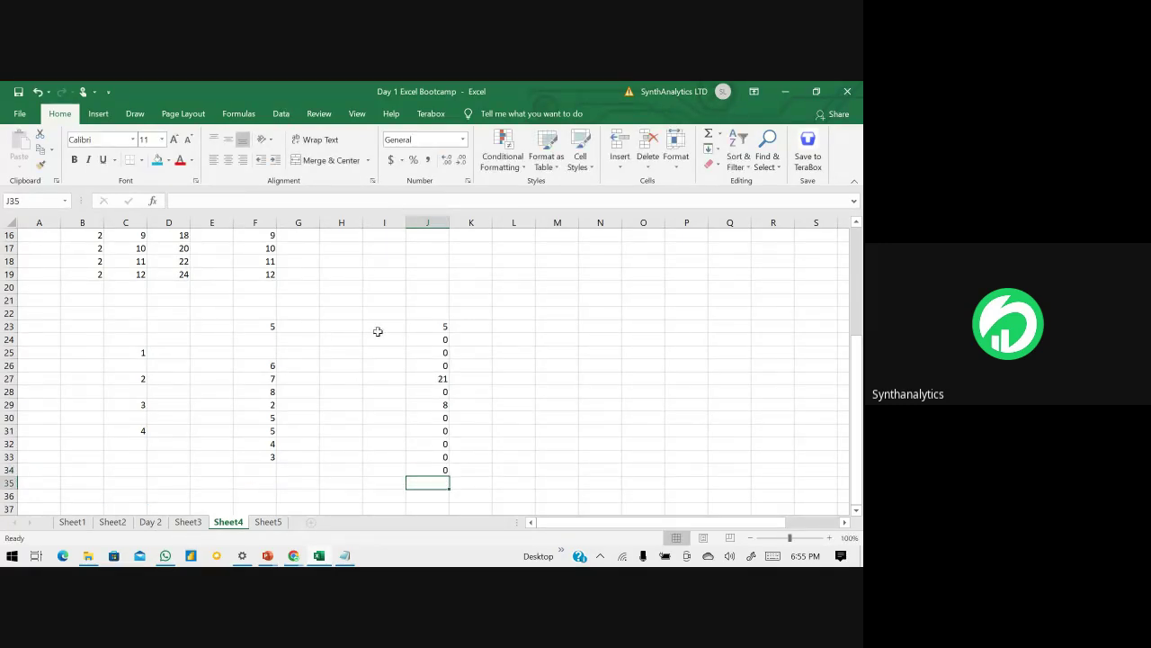
- Compare the references in J23 with those in D8 and D10 of the two-times table, ending on the results in D8:D19
double_click(422, 327)
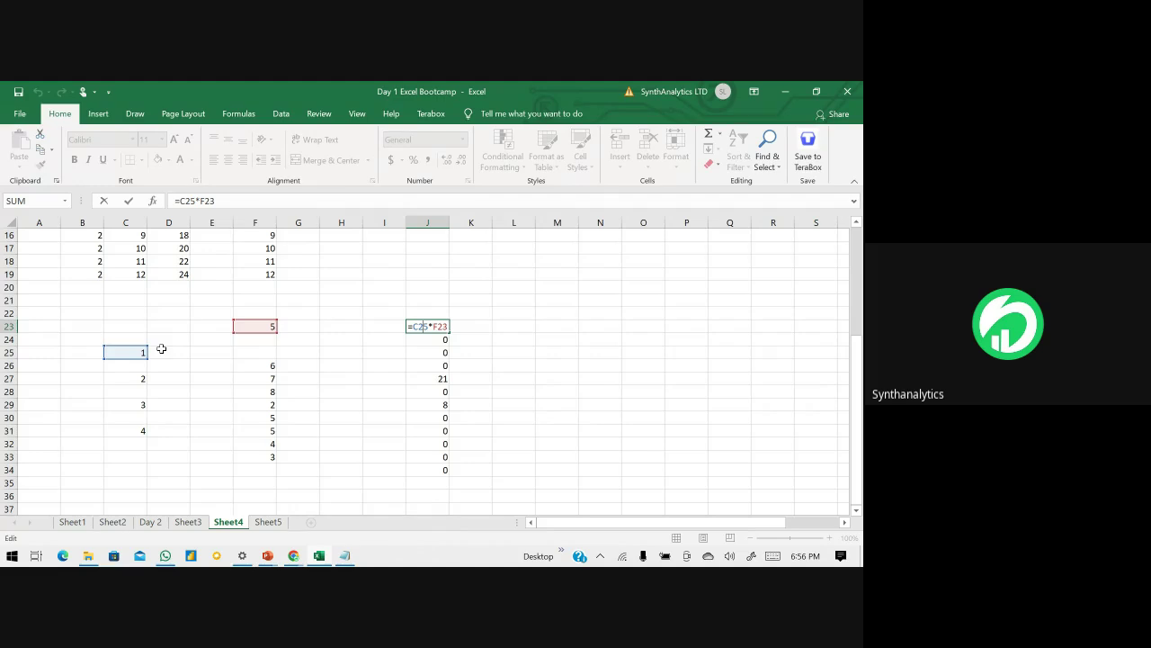
scroll(133, 246, "up", 4)
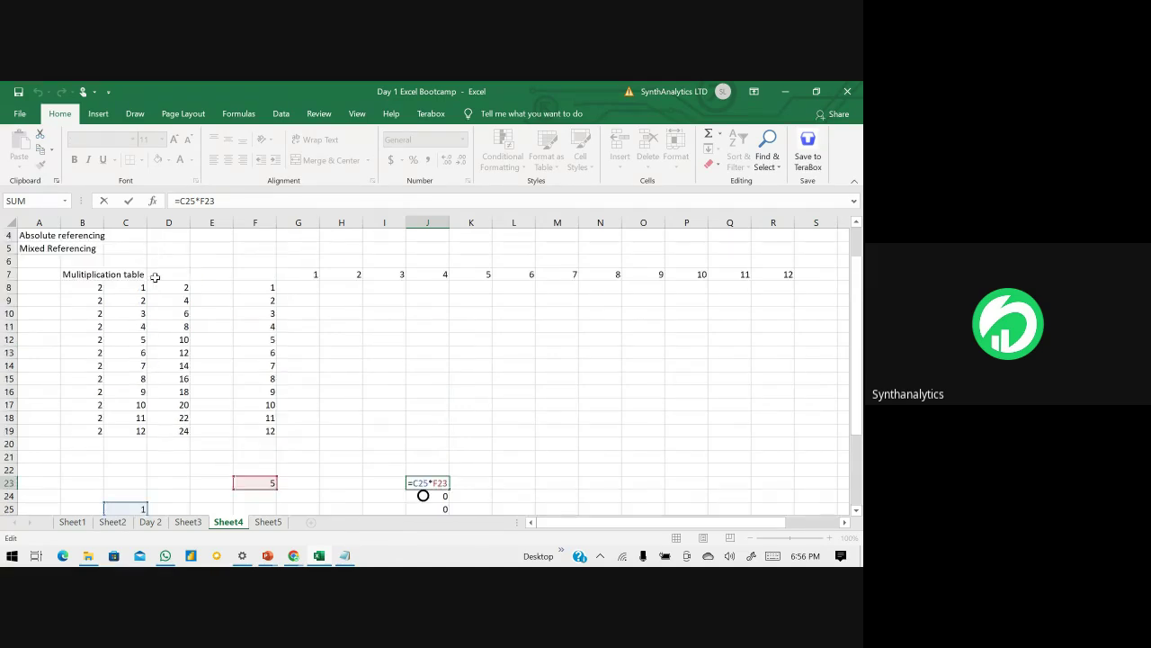
key("Return")
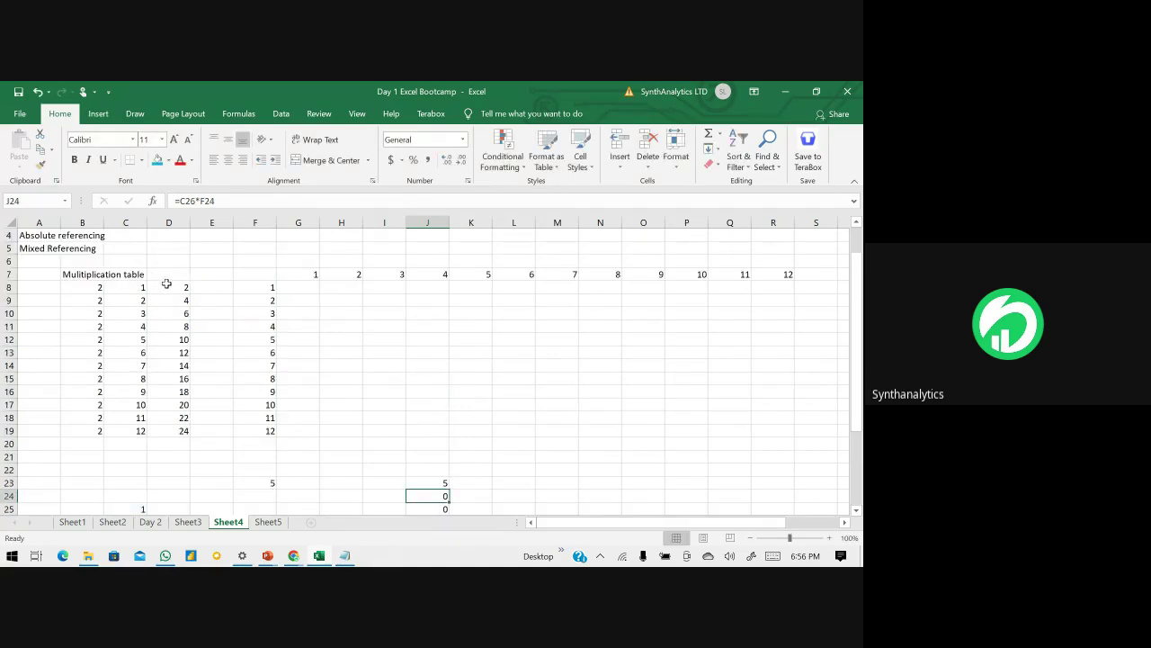
double_click(167, 286)
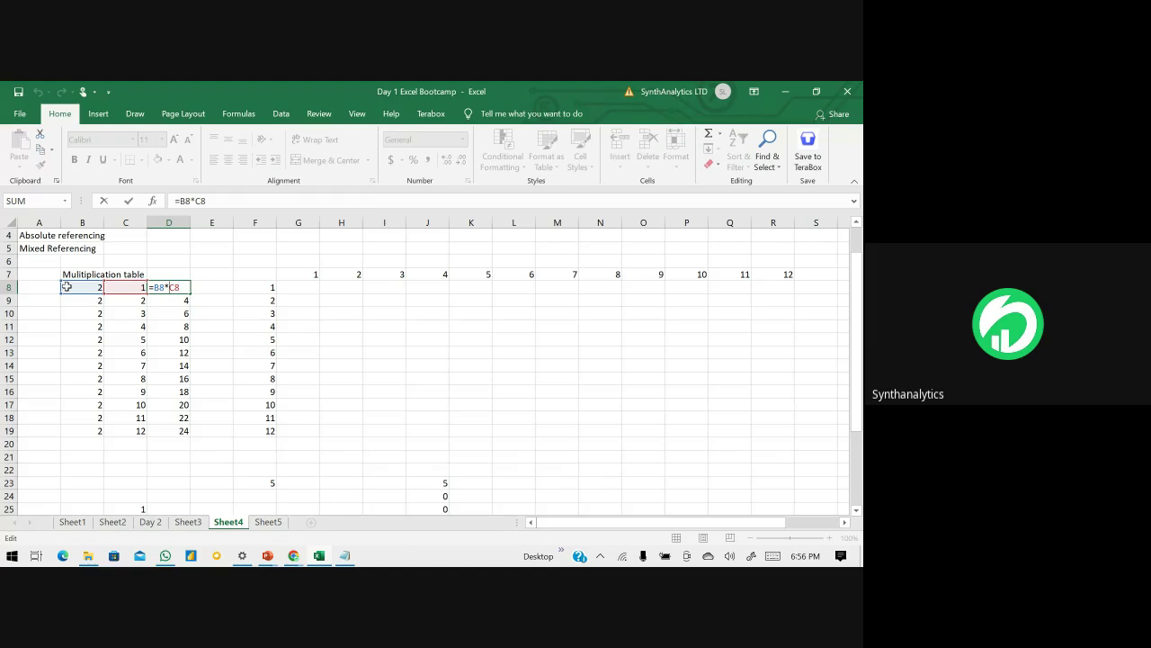
key("Return")
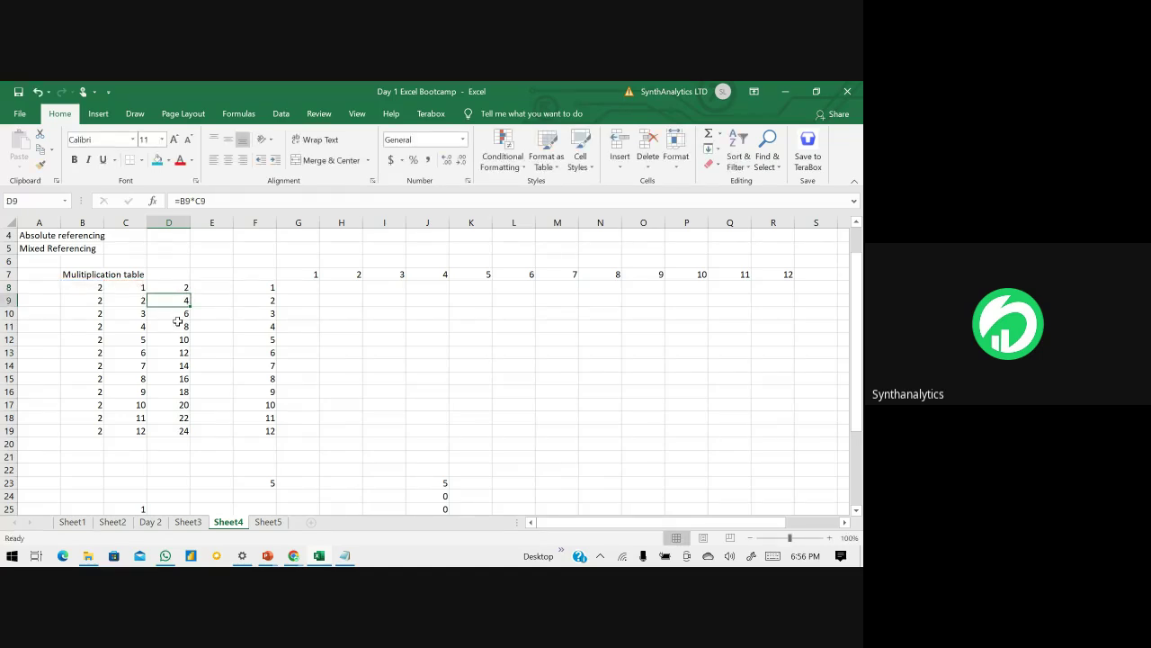
double_click(178, 315)
key("Return")
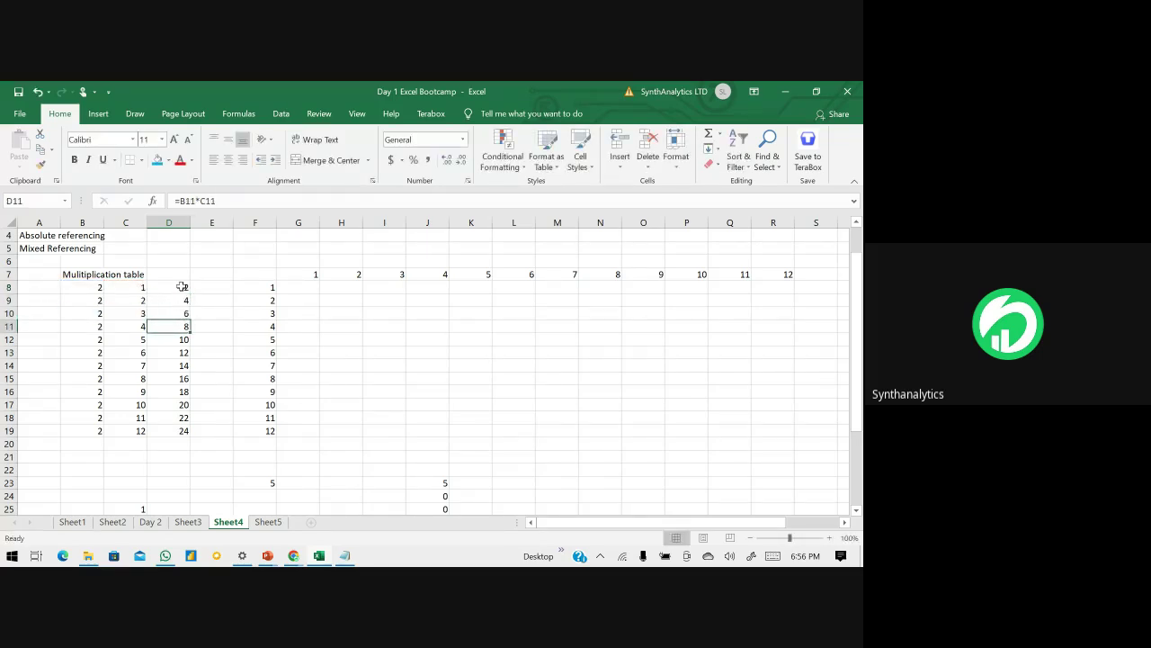
left_click_drag(182, 286, 201, 439)
left_click_drag(189, 437, 184, 432)
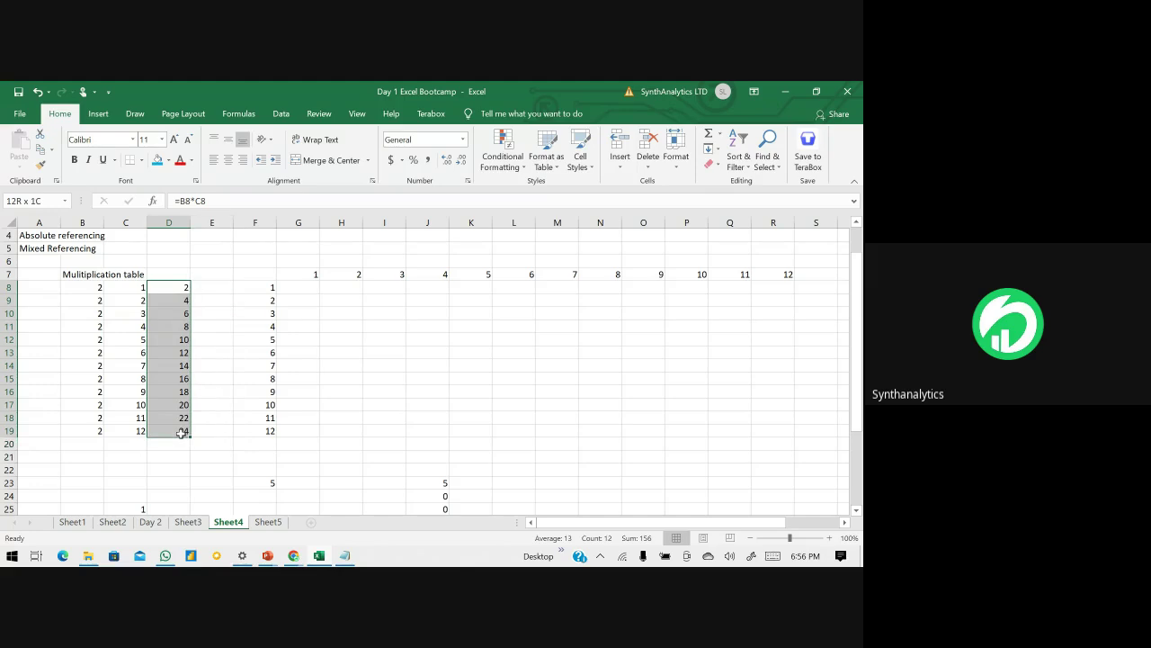
- Trace how the row factor in F8 pairs with the column factors in G7, H7, I7 and J7 of the multiplication grid
left_click(304, 292)
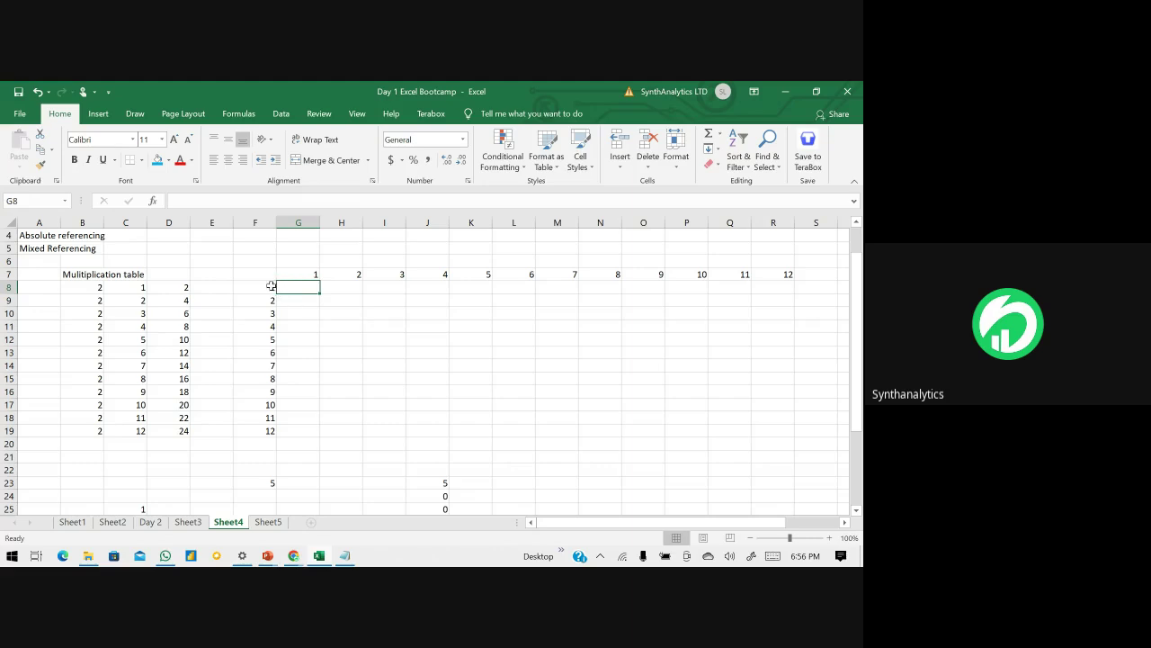
left_click(270, 286)
left_click(307, 262)
left_click(306, 272)
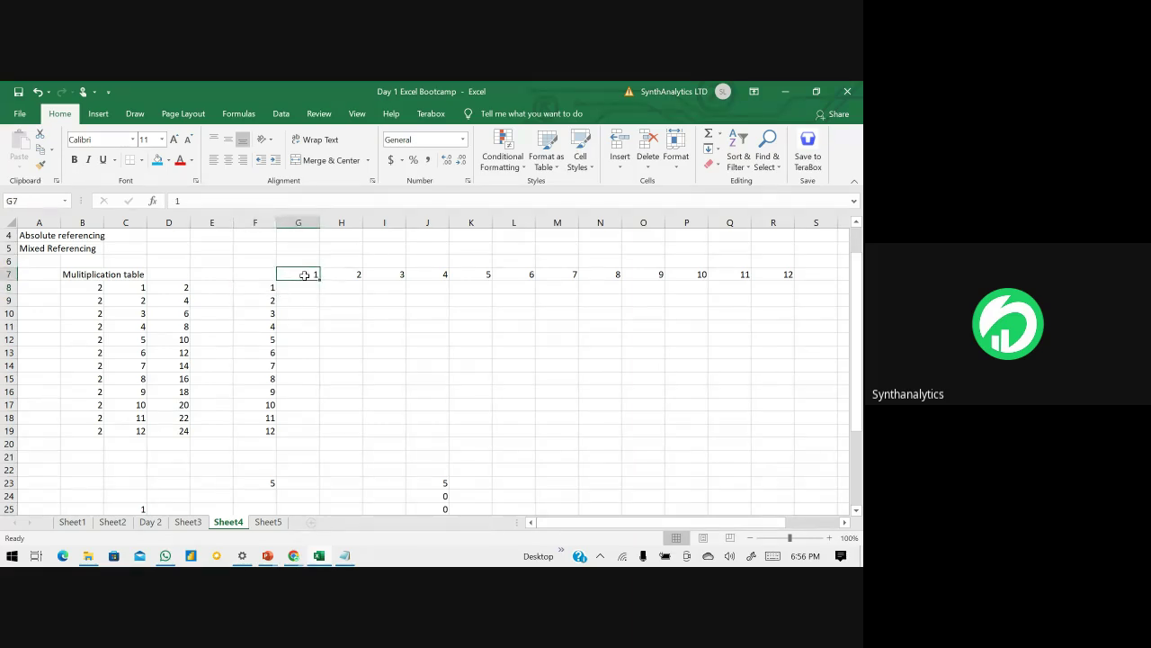
left_click(261, 287)
left_click(354, 275)
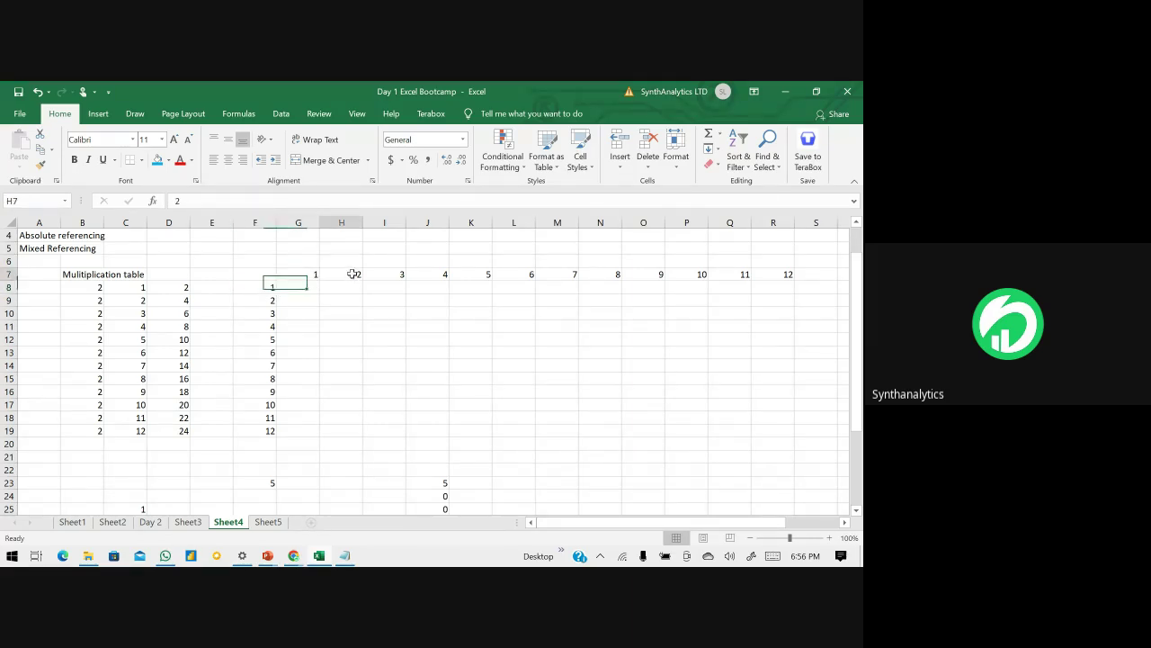
left_click(276, 288)
left_click(399, 280)
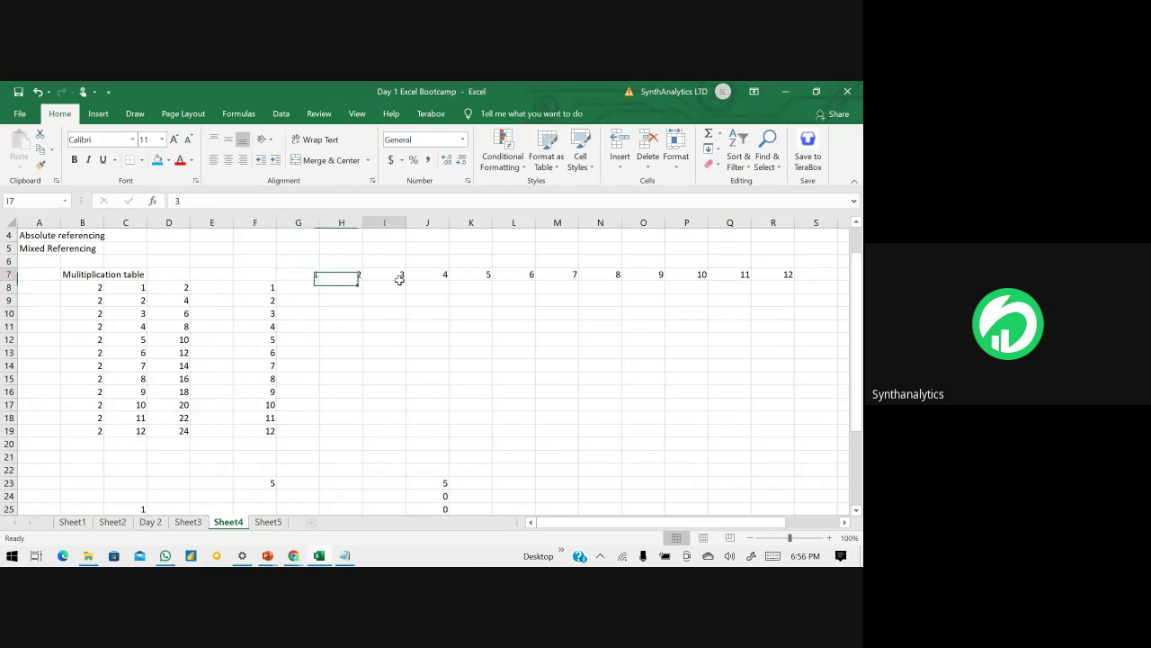
left_click(261, 290)
left_click(430, 276)
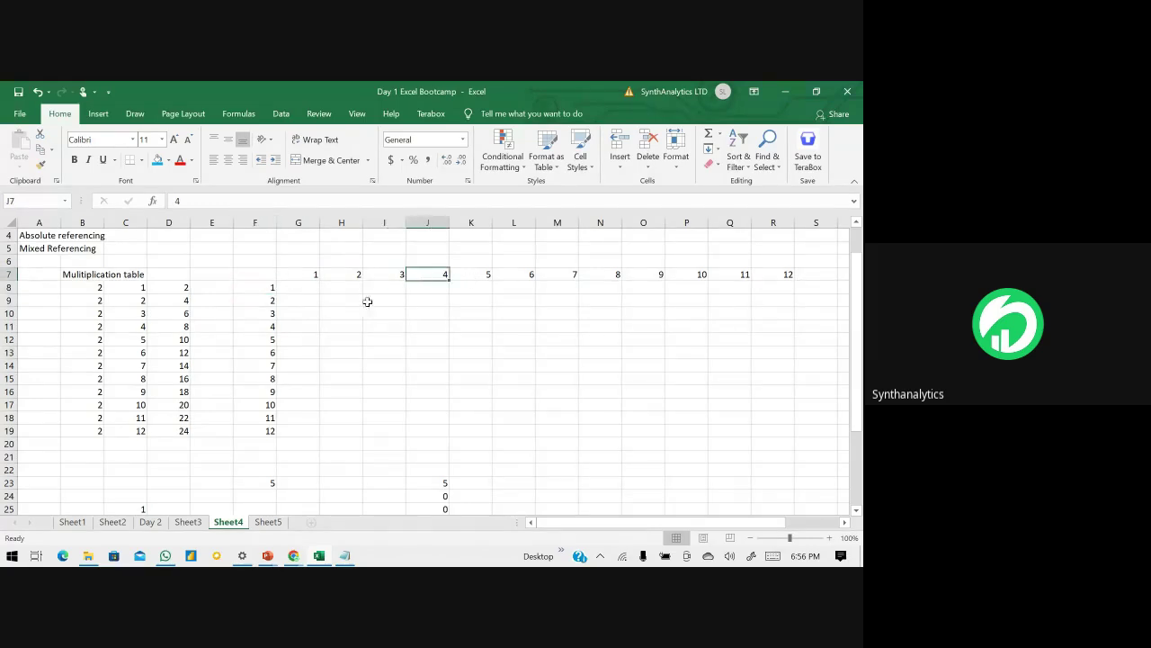
- Multiply the first row and column factors in G8 with =F8*G7 and fill the formula down to G19
left_click(305, 285)
type("=")
left_click(270, 286)
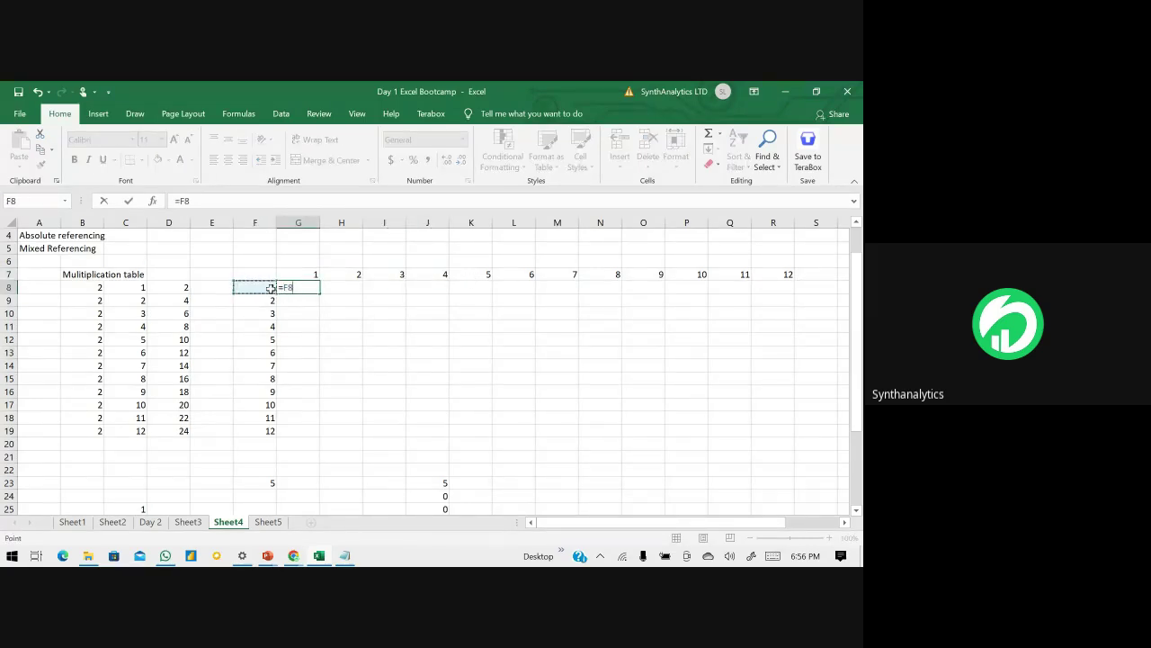
type("*")
left_click(302, 273)
key("Return")
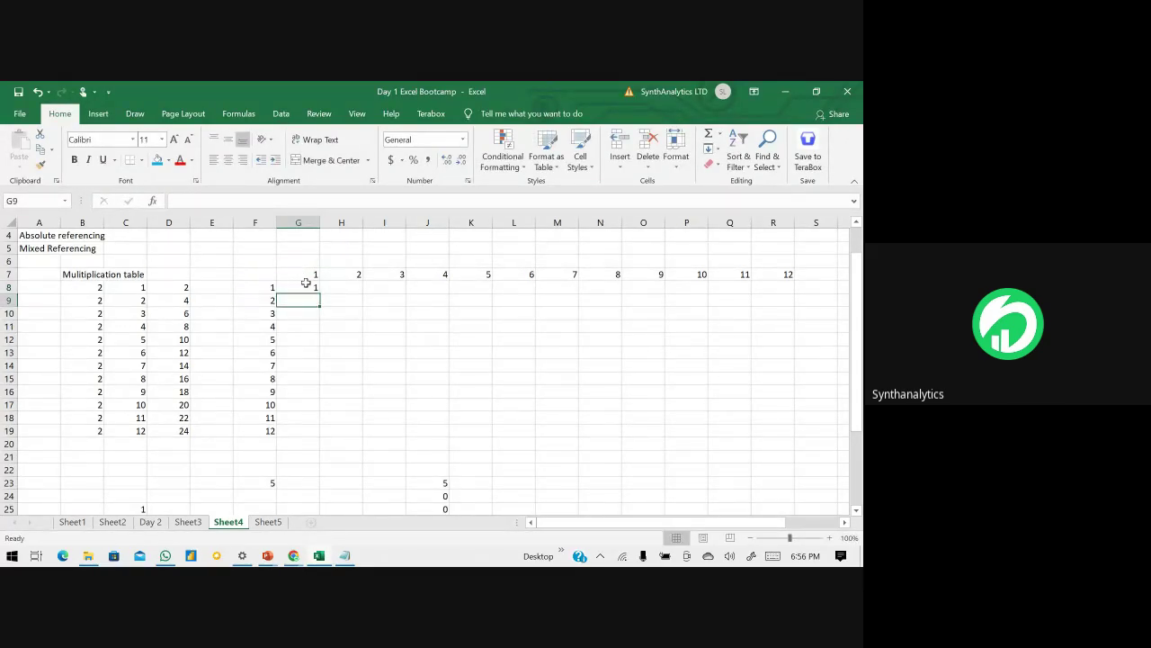
left_click(306, 286)
left_click_drag(320, 295, 323, 436)
left_click(385, 430)
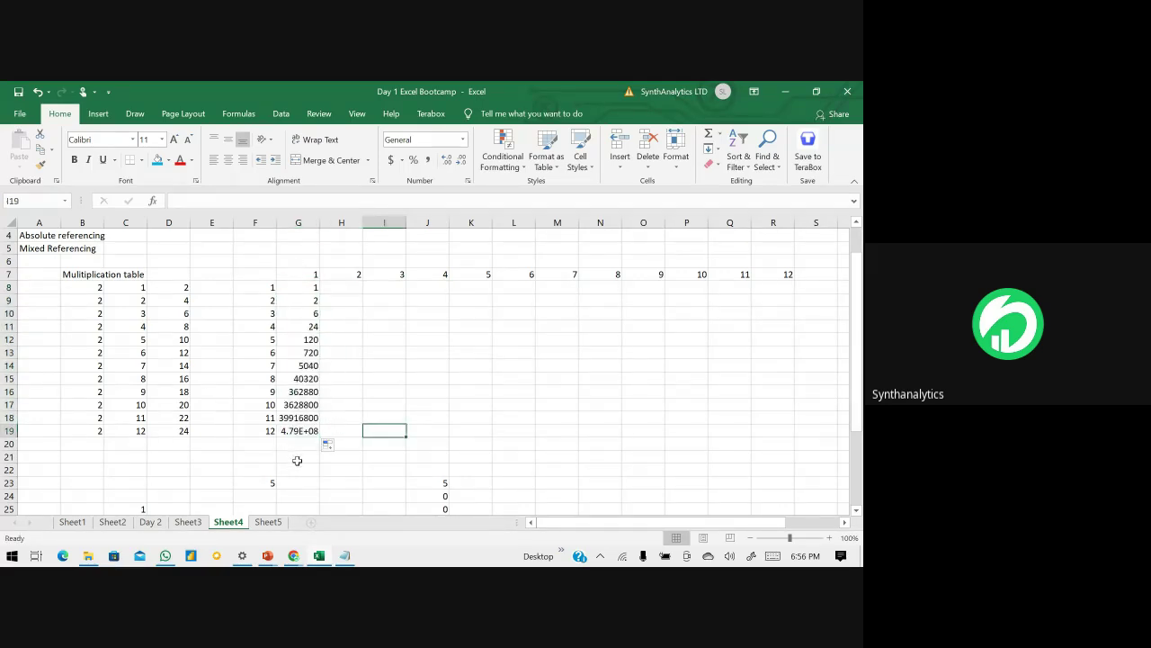
- Examine which cells the filled formulas in G8, G10, G13, G15, G16 and G19 refer to
left_click(307, 379)
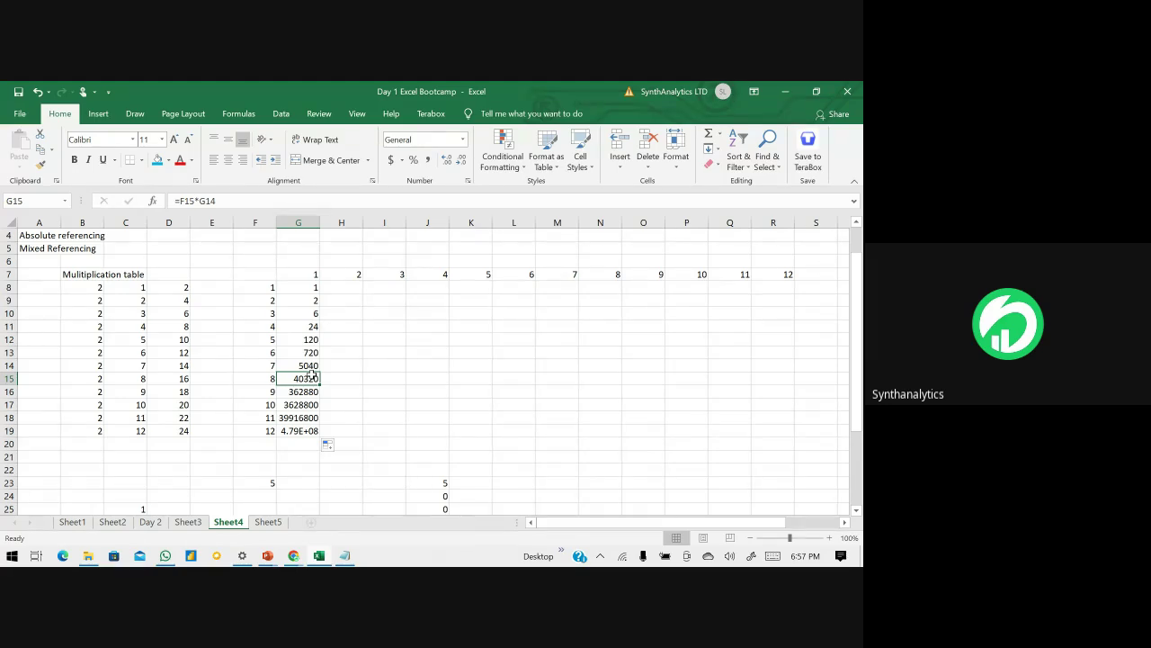
double_click(311, 288)
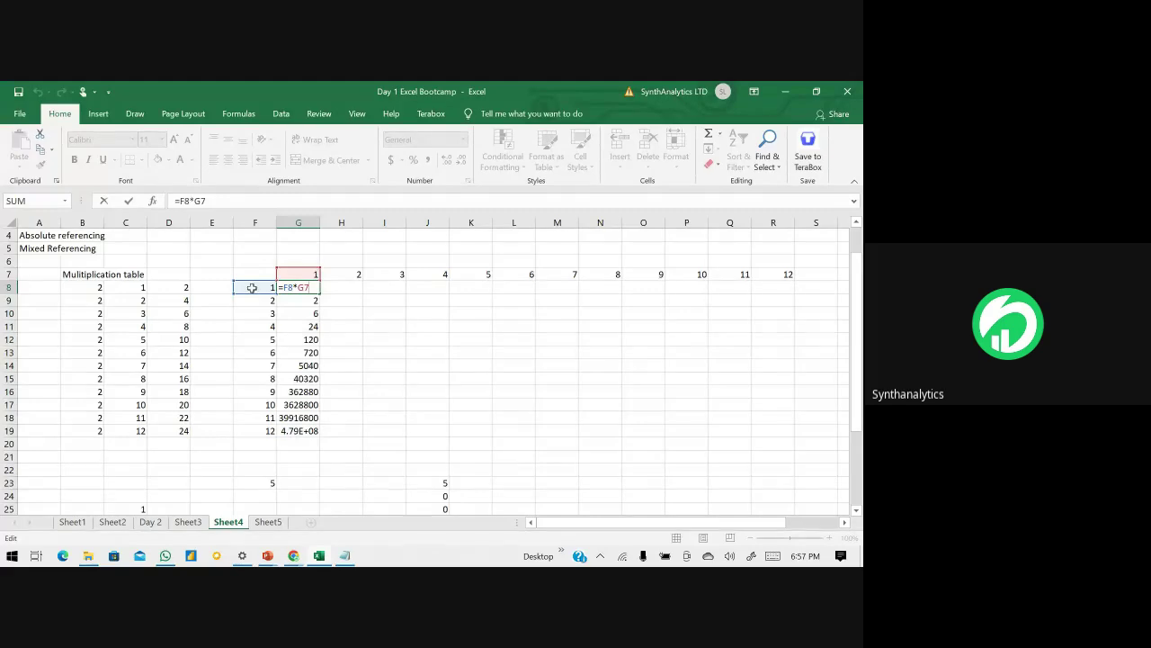
key("Return")
double_click(303, 313)
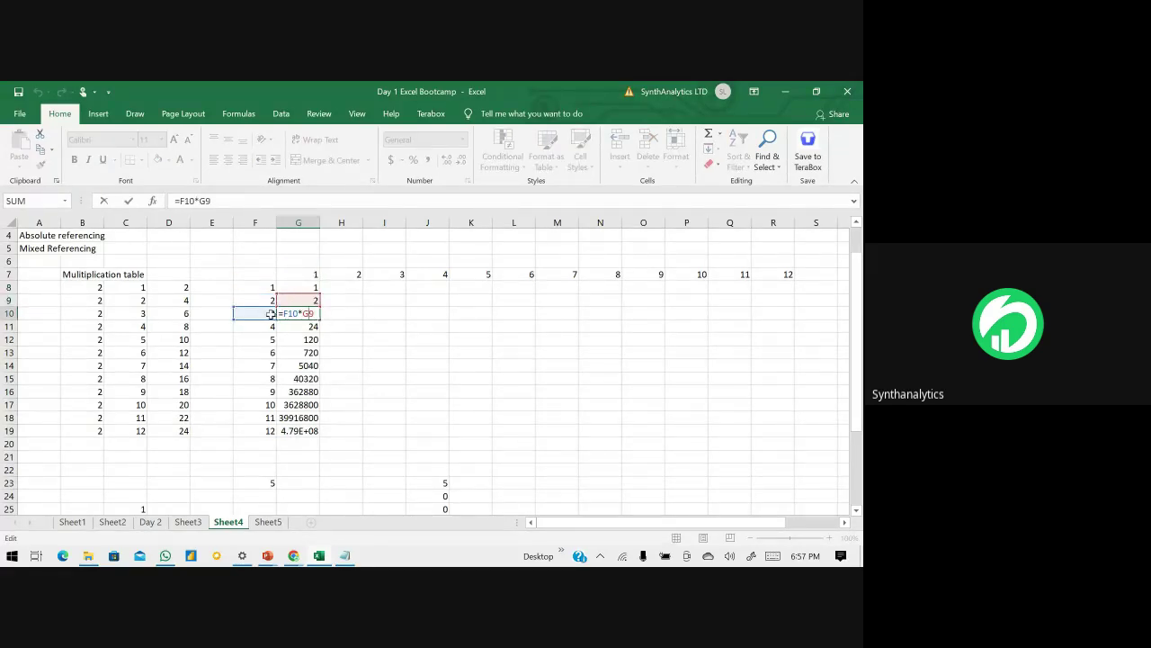
key("Return")
double_click(307, 353)
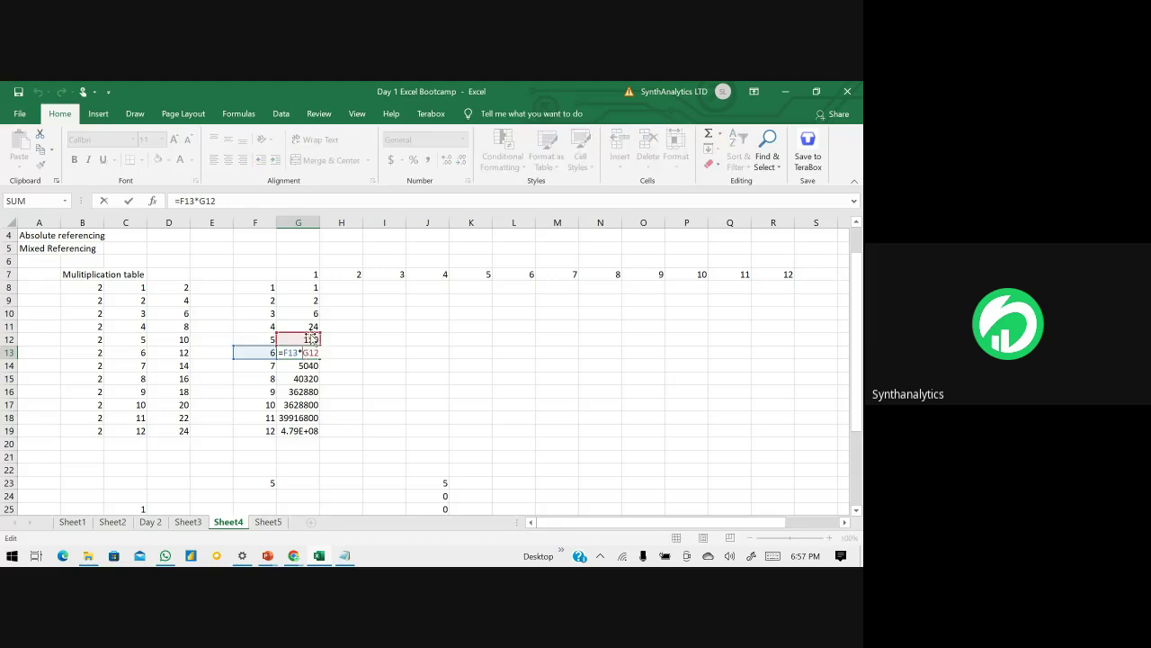
key("Return")
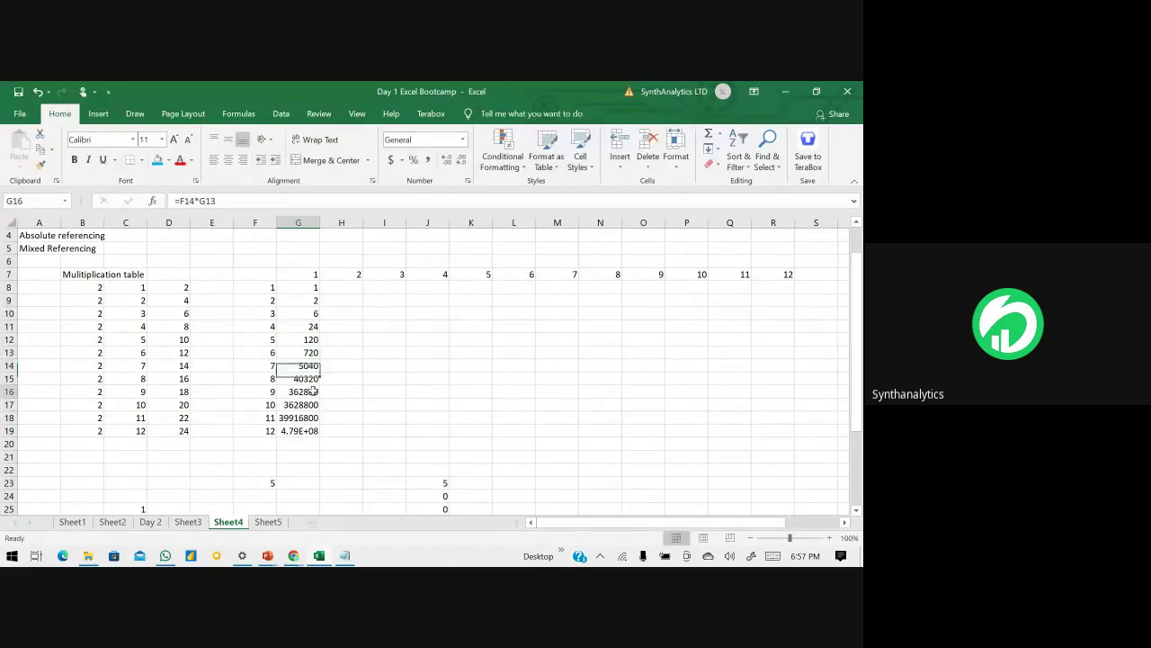
double_click(304, 392)
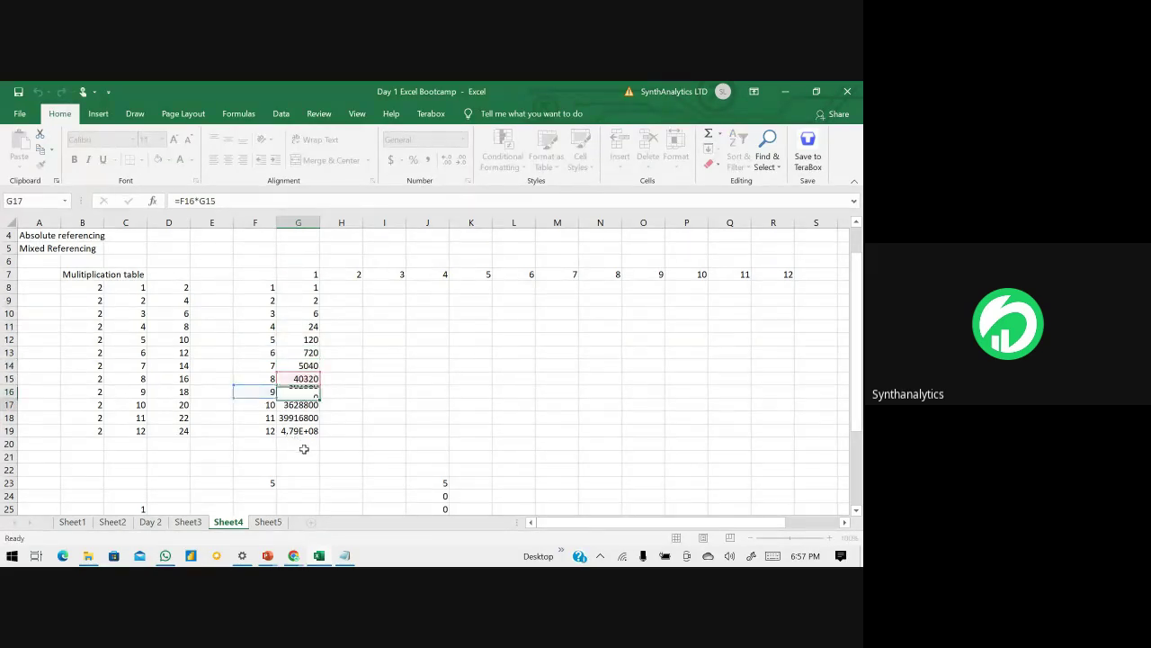
key("Return")
double_click(309, 430)
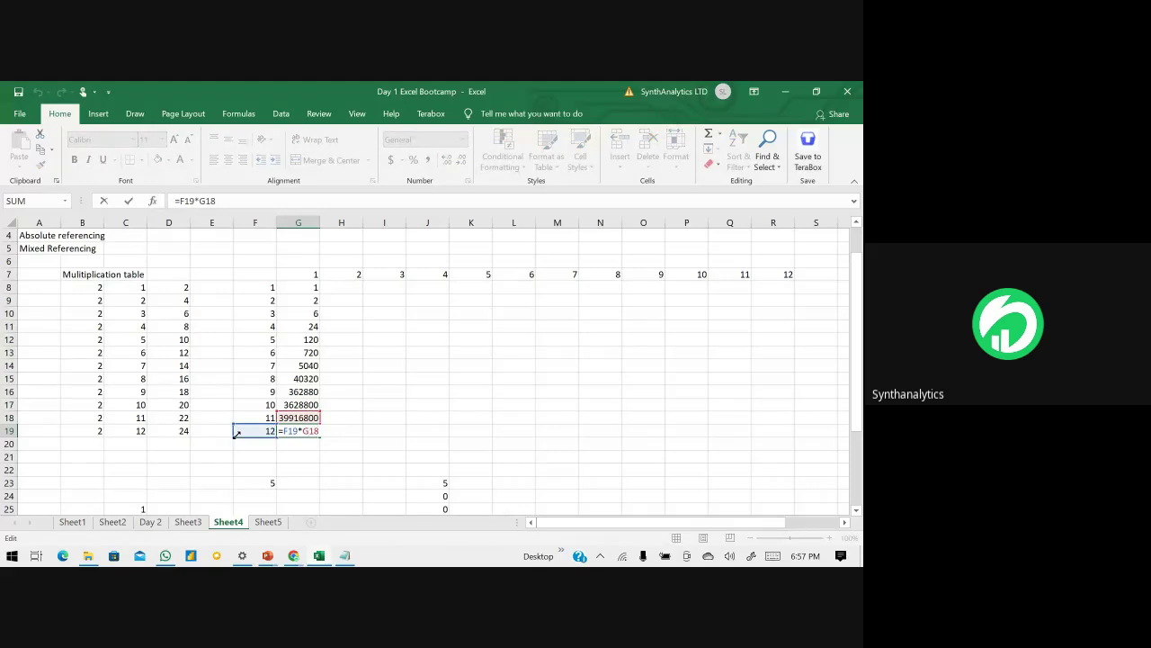
key("Return")
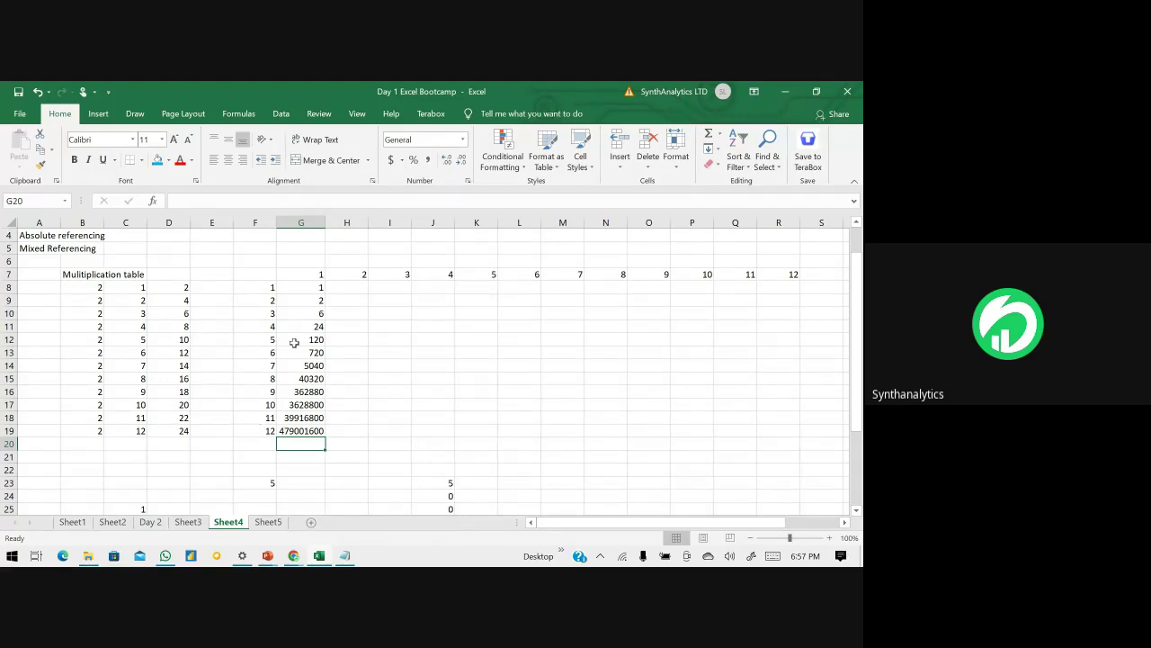
- Apply the comma number style to the range G8:G21
left_click(308, 290)
left_click_drag(308, 289, 320, 465)
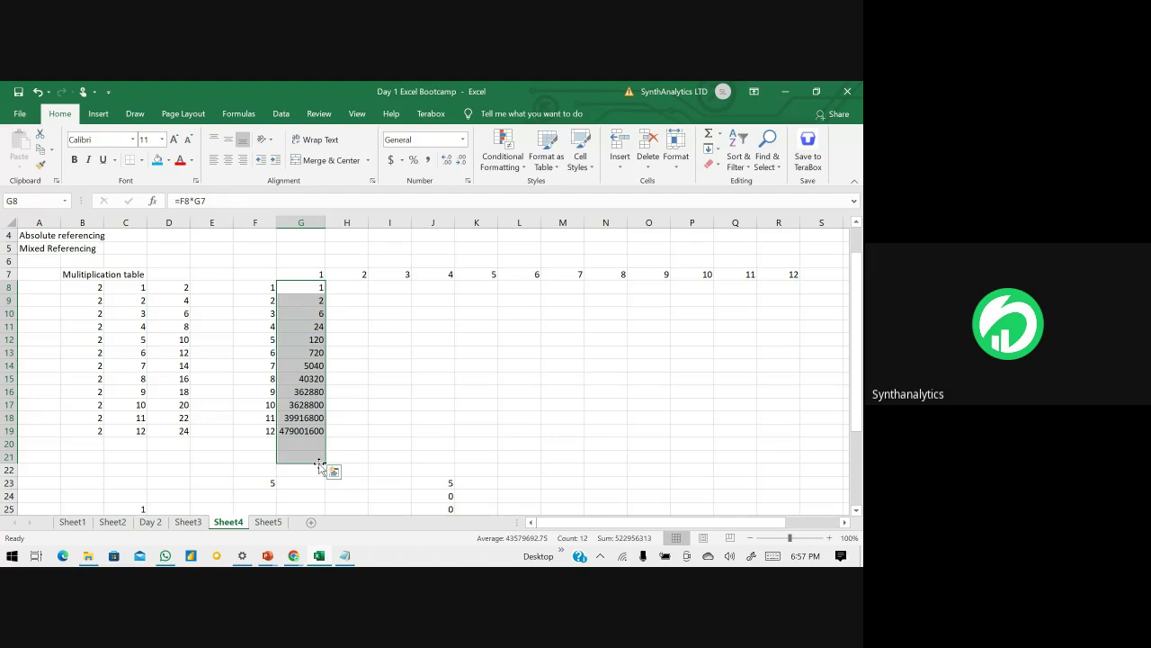
left_click(428, 159)
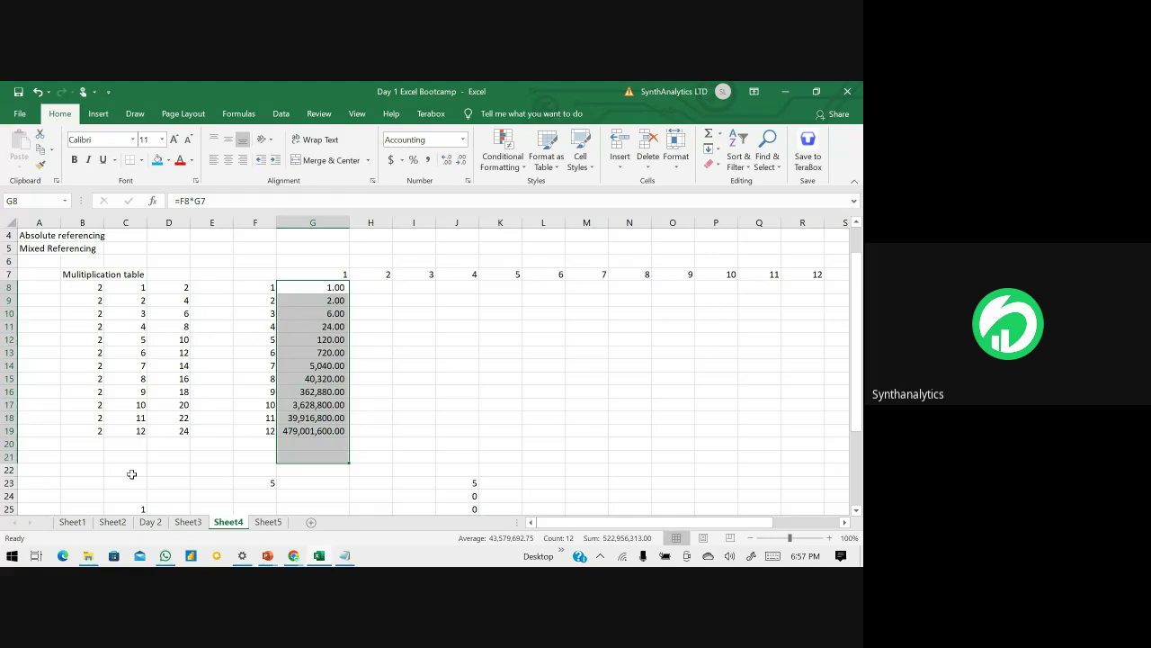
- Clear the contents of G8:G21, and undo both the clearing and the comma style
key("Delete")
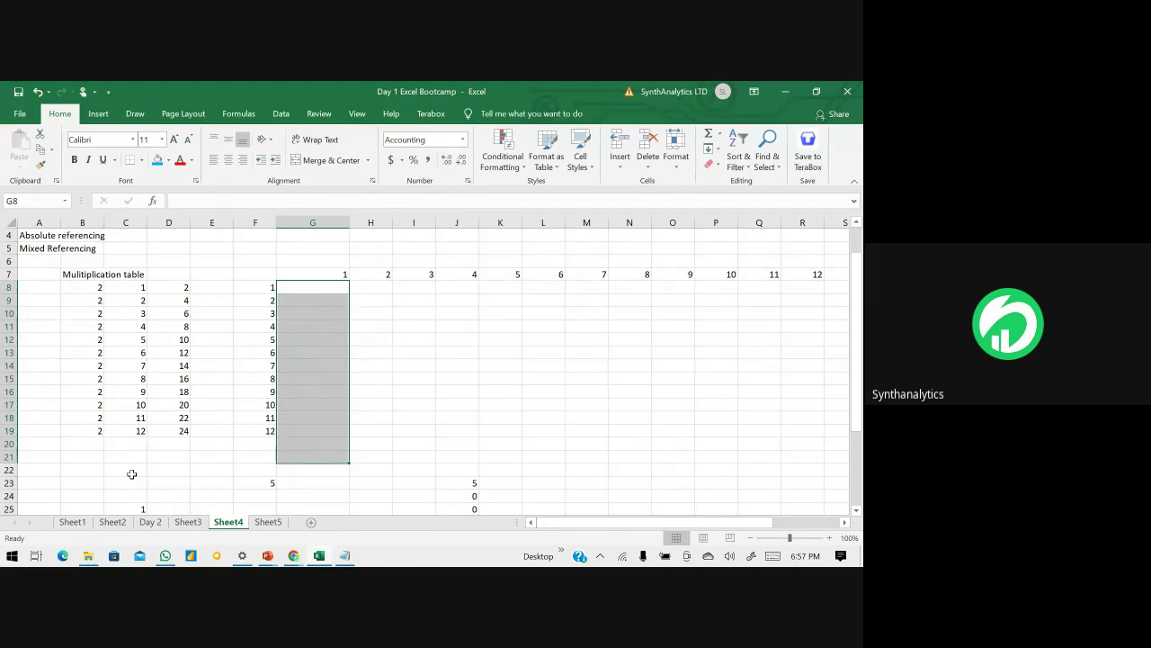
left_click(39, 92)
left_click(39, 92)
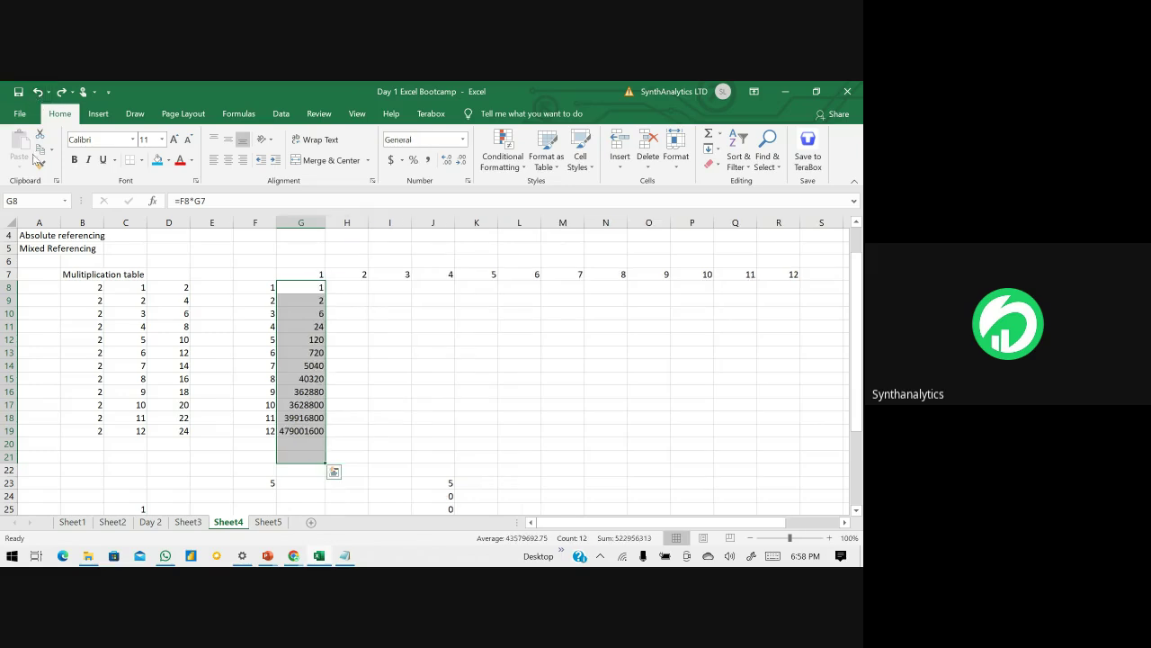
- Clear the contents of G8:G21, and add the note "Locking of cell" in N22 with "$" below it in N23
key("Delete")
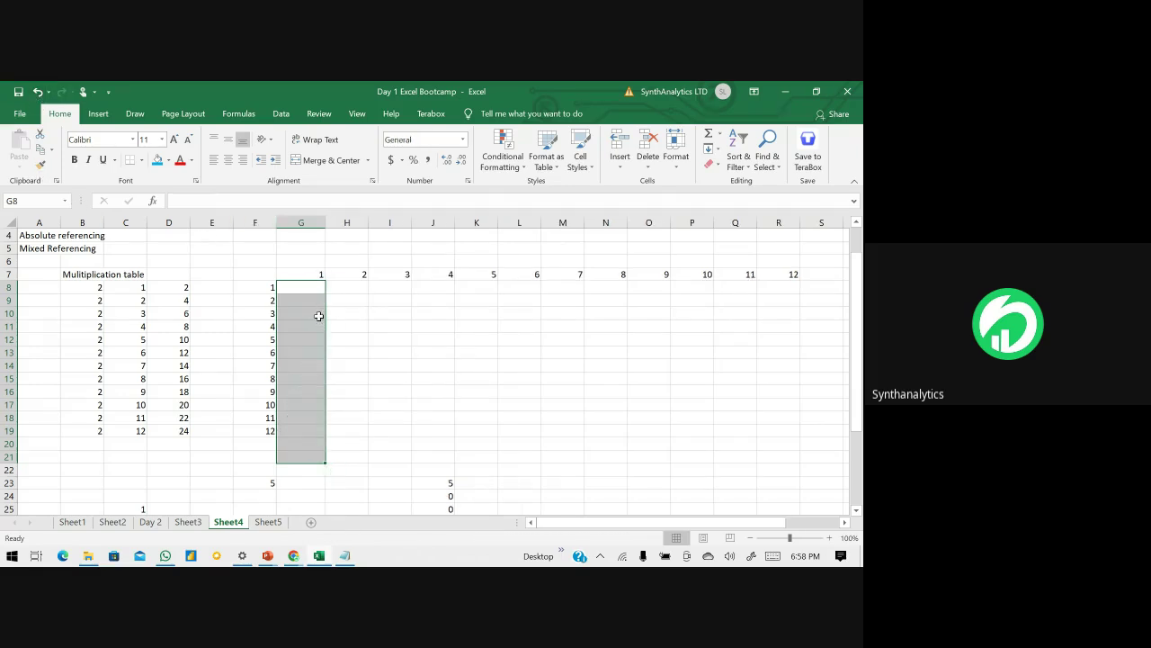
scroll(328, 346, "down", 1)
scroll(328, 347, "down", 2)
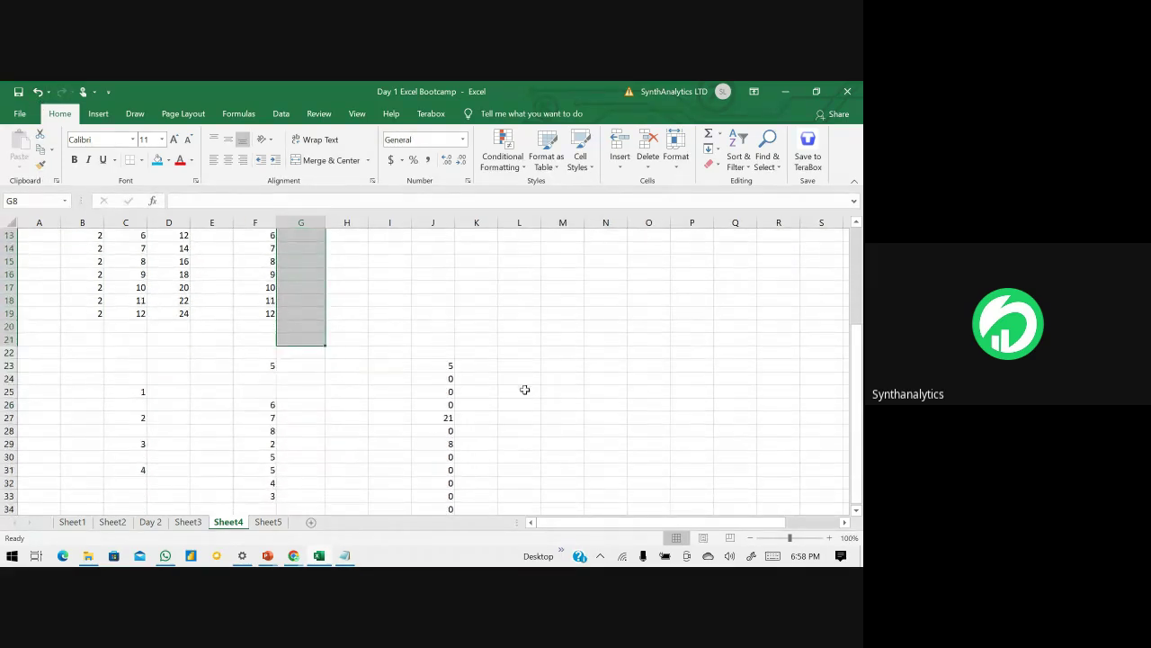
left_click(602, 352)
type("L")
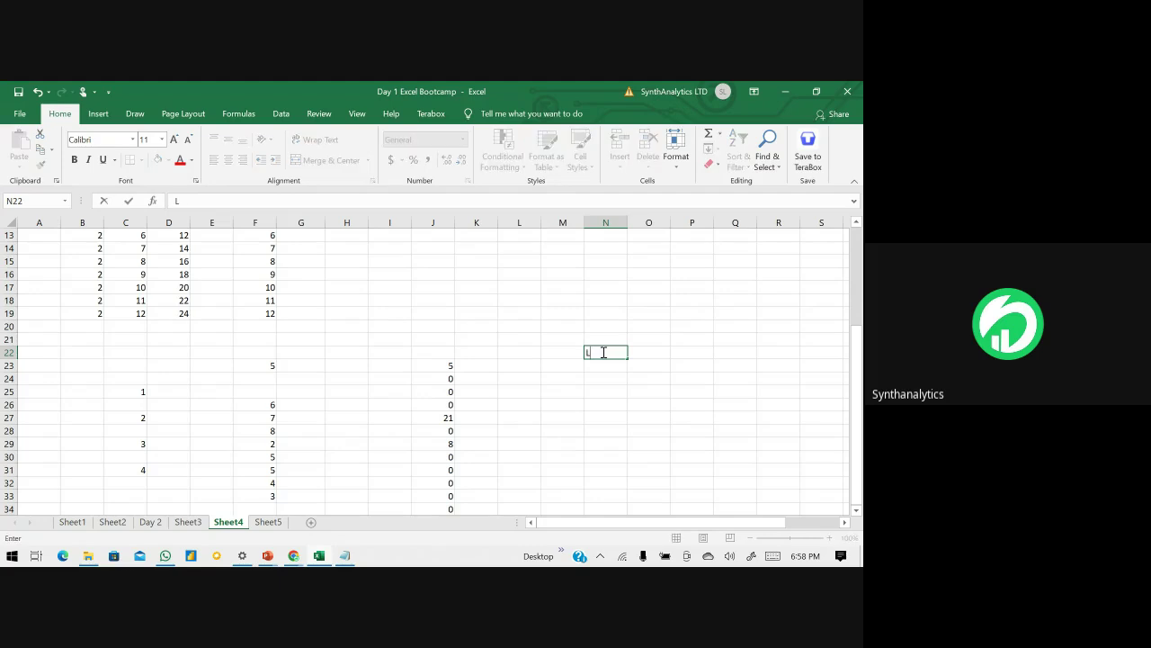
type("ocking of cell")
key("Return")
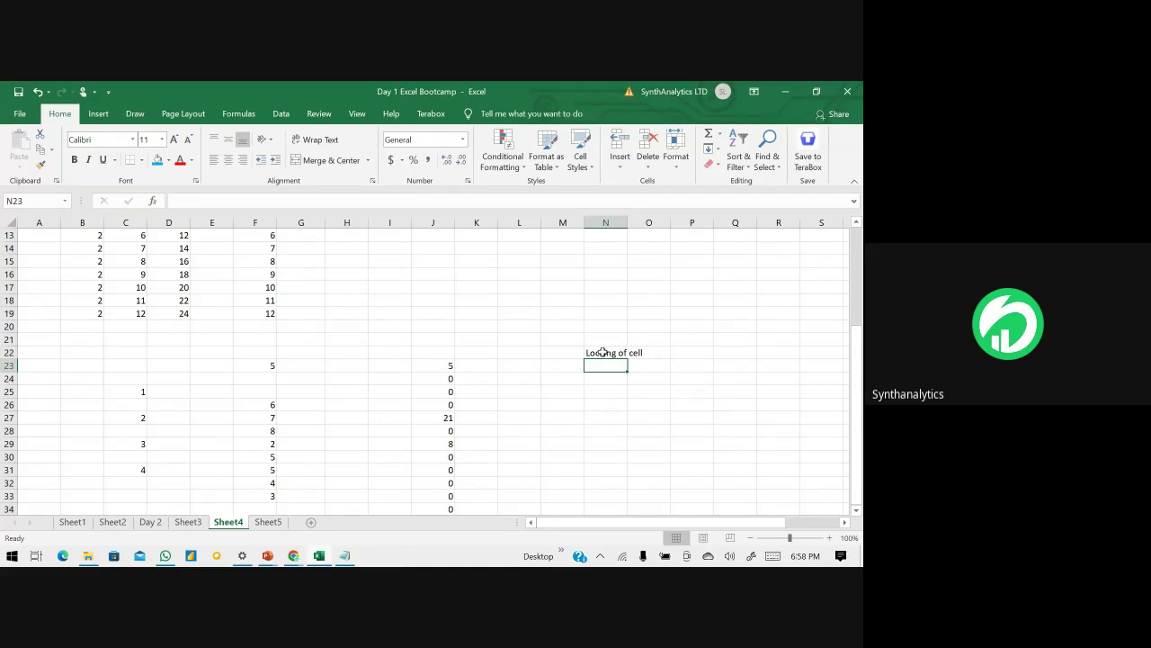
type("$")
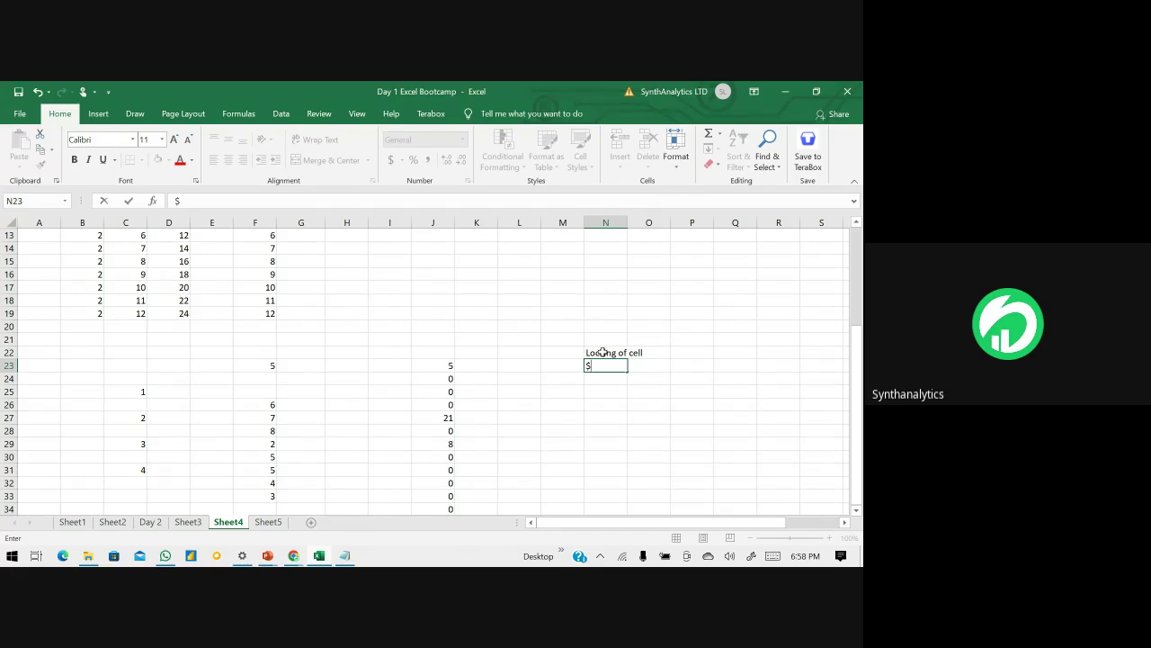
key("Return")
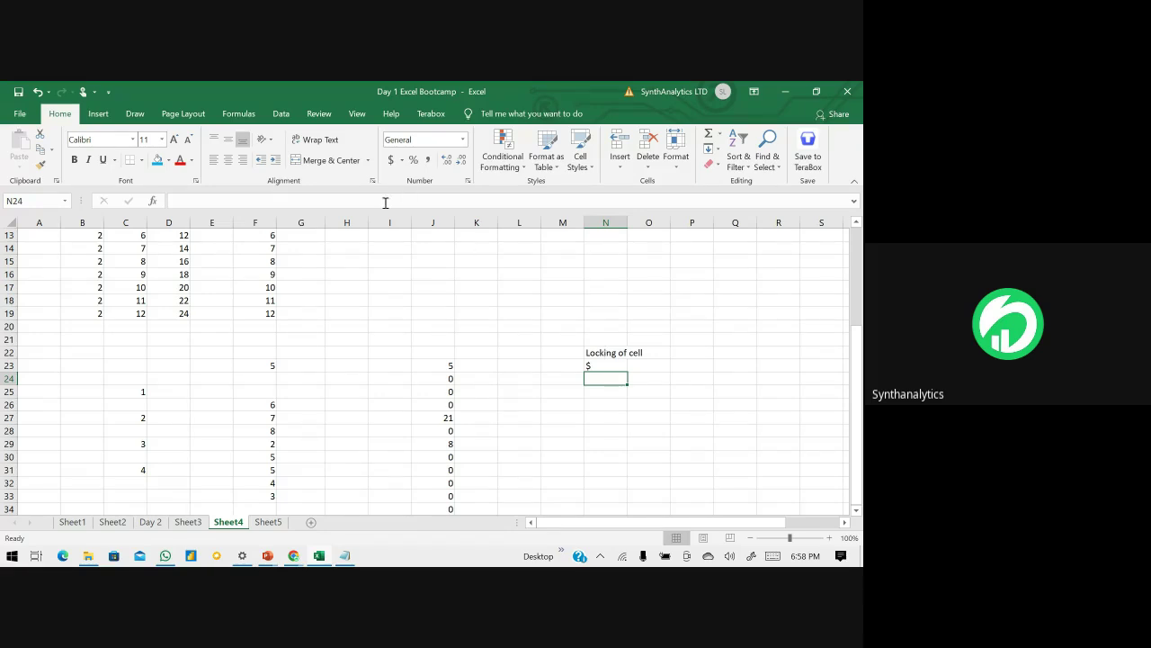
- Examine how the factors in F8:F19 pair with the header cell G7 for the products in G8:G19
scroll(355, 264, "up", 3)
left_click(316, 284)
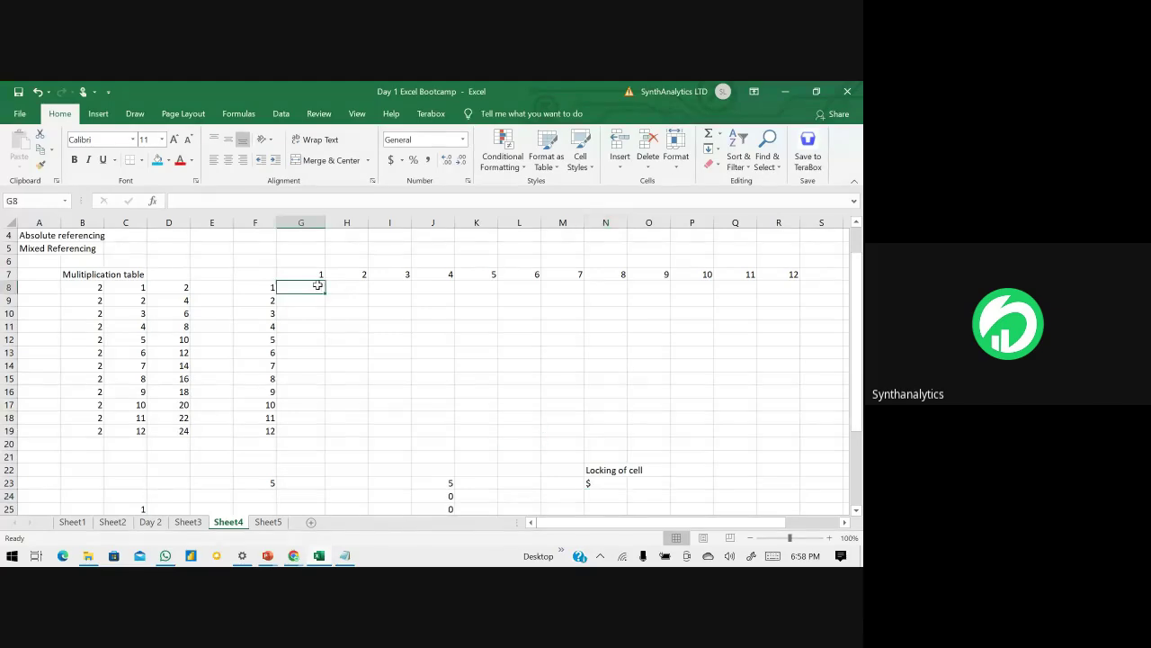
left_click_drag(317, 284, 344, 304)
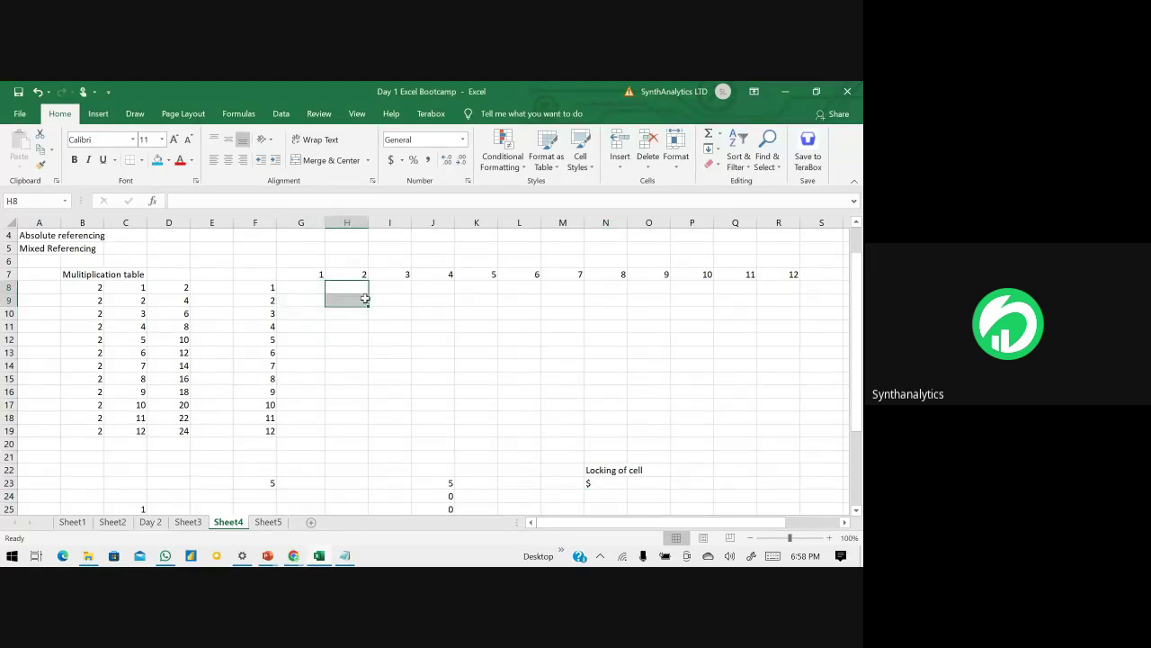
left_click_drag(390, 275, 774, 275)
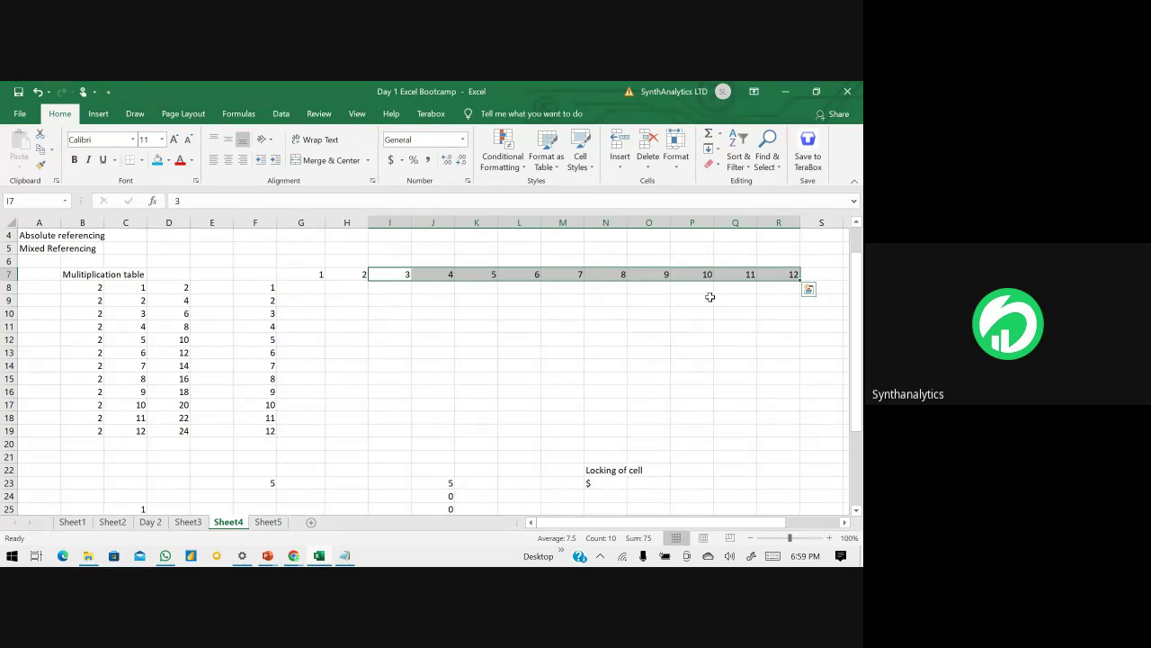
left_click(324, 288)
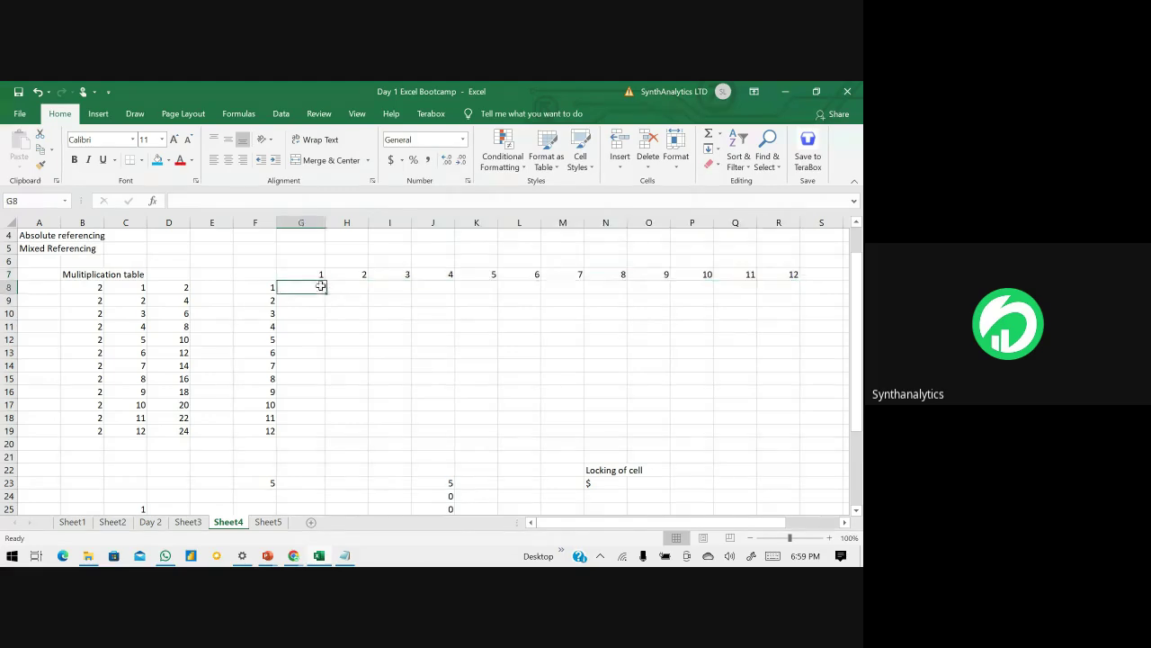
left_click(270, 290)
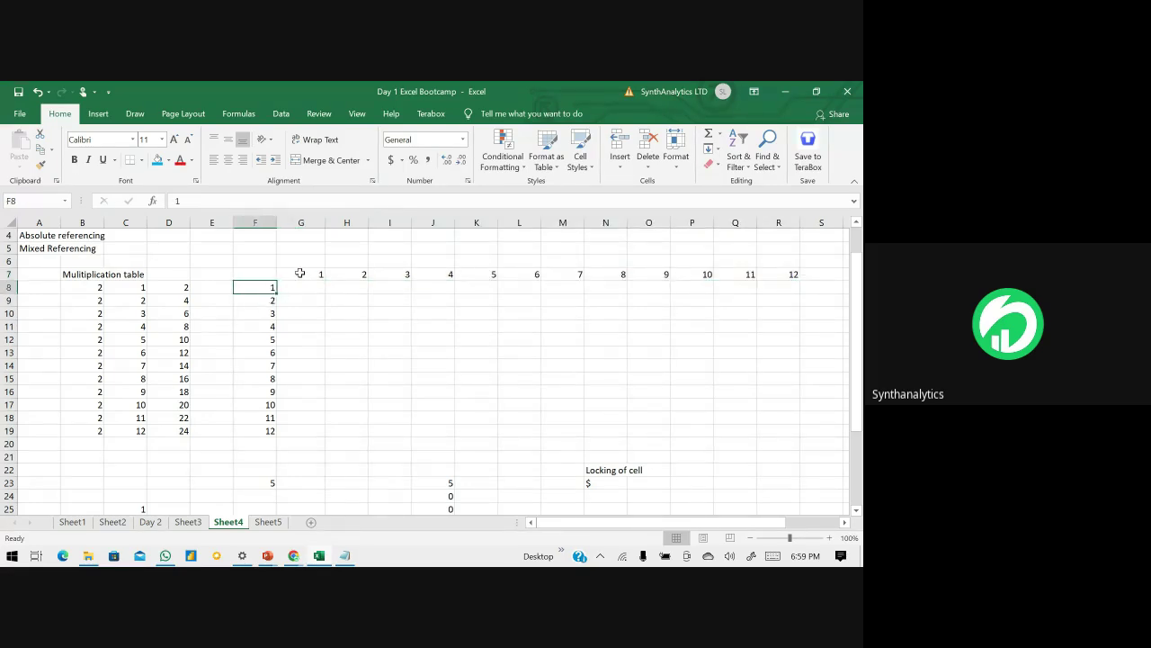
left_click(302, 274)
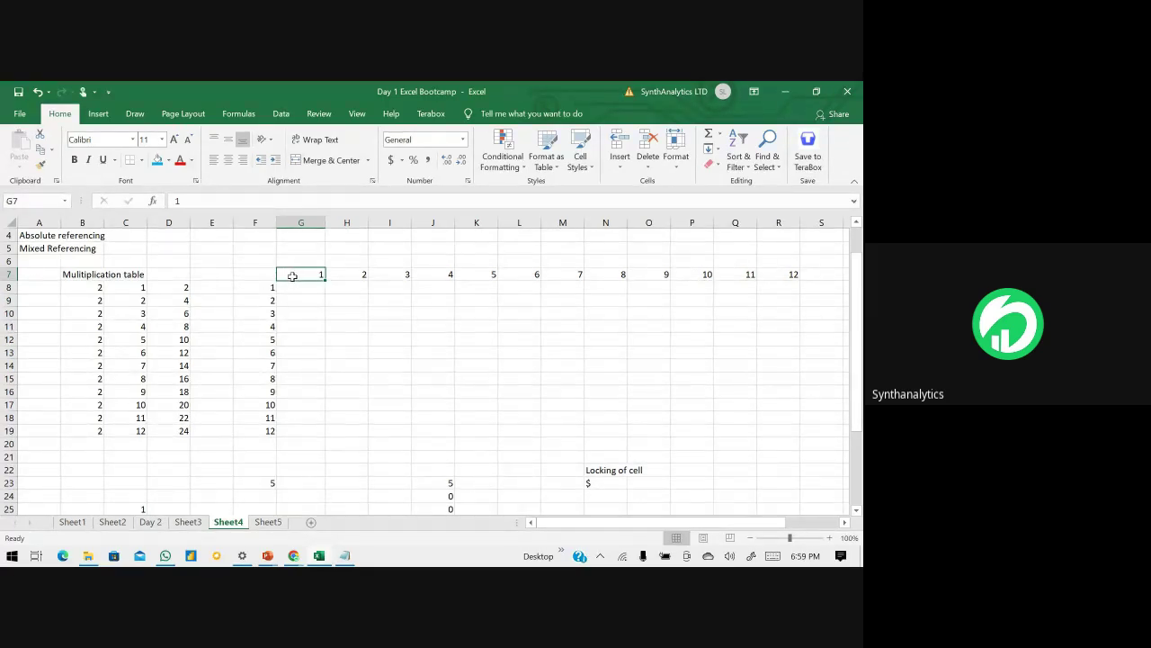
left_click_drag(315, 286, 314, 431)
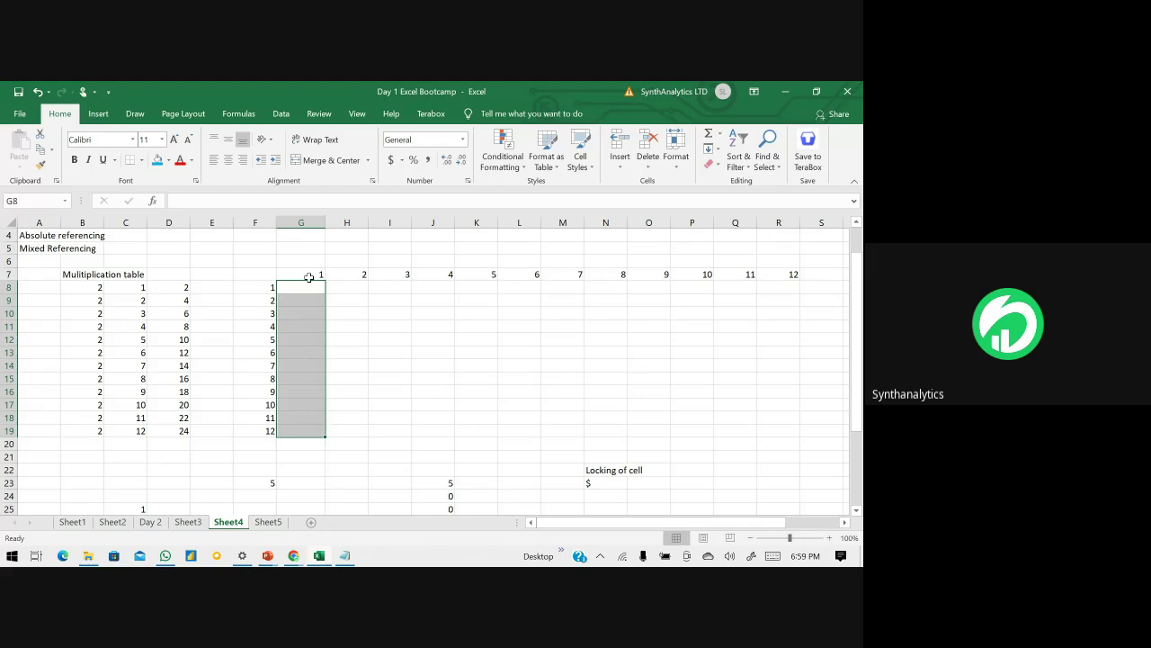
left_click(302, 272)
left_click(266, 288)
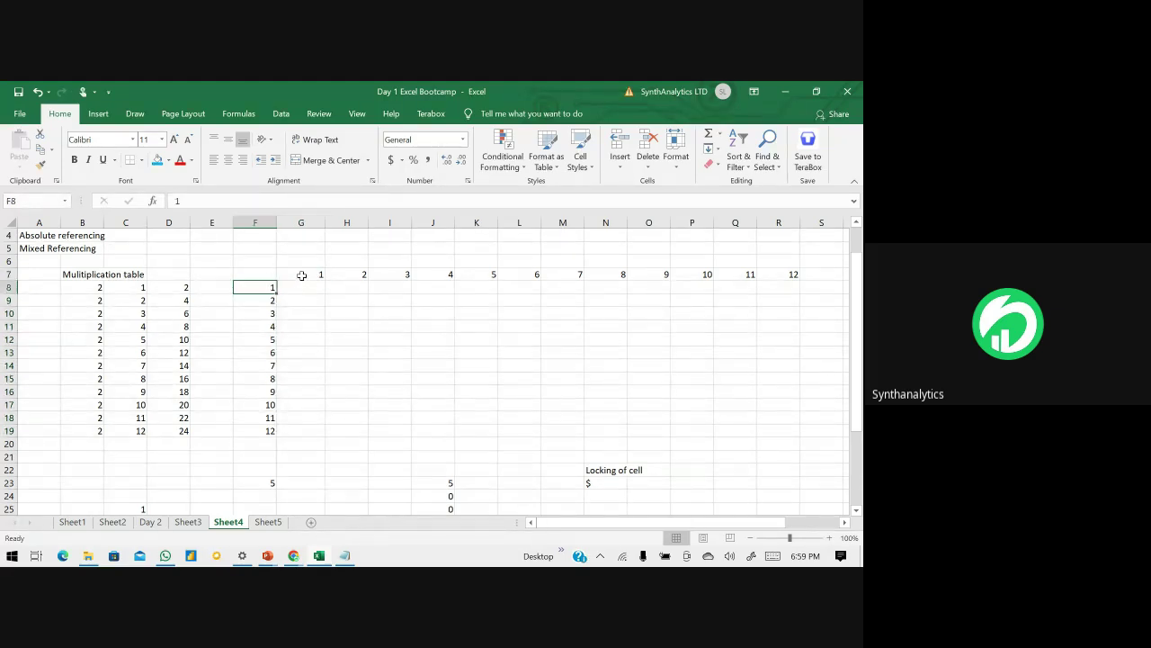
key("Down")
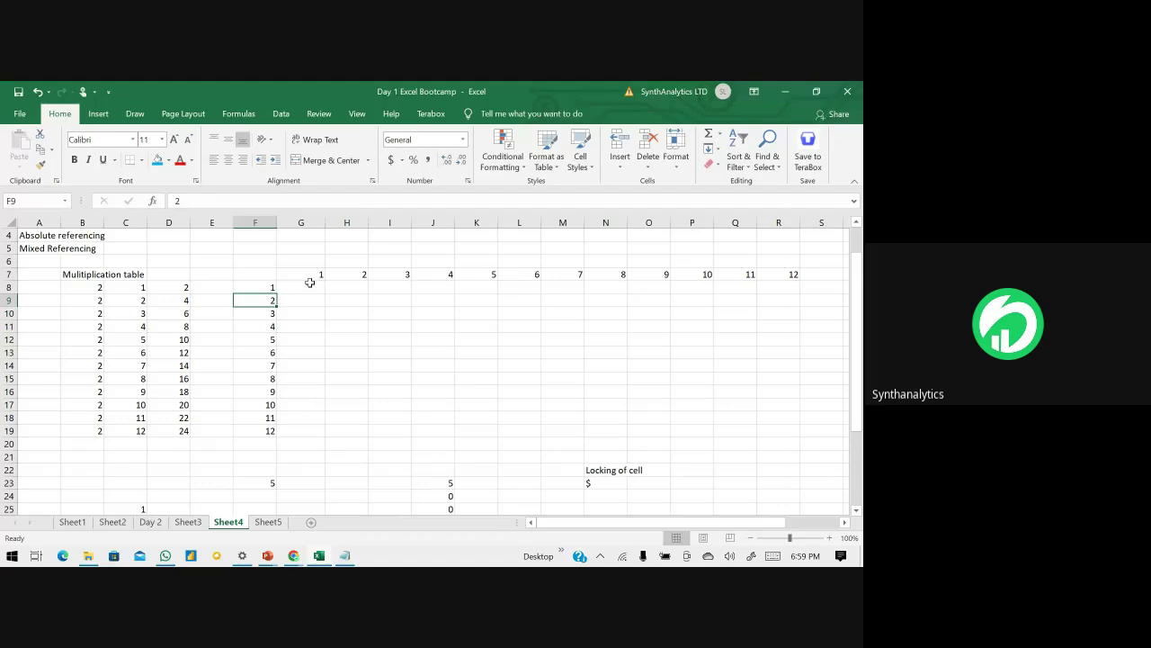
left_click(309, 280)
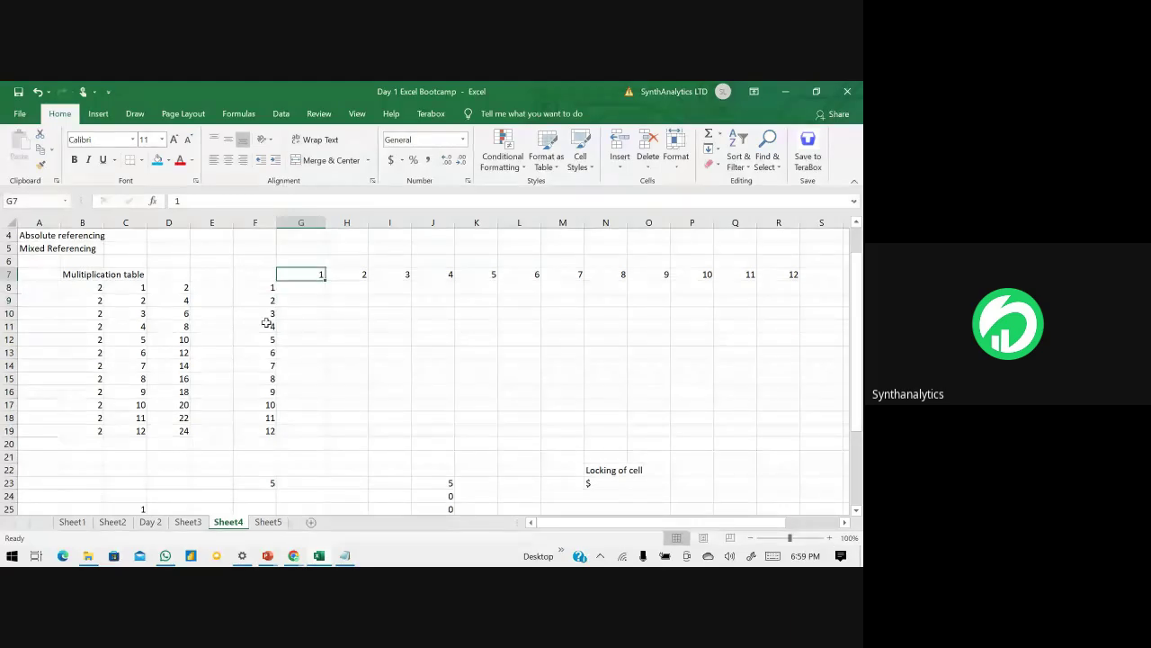
left_click(259, 352)
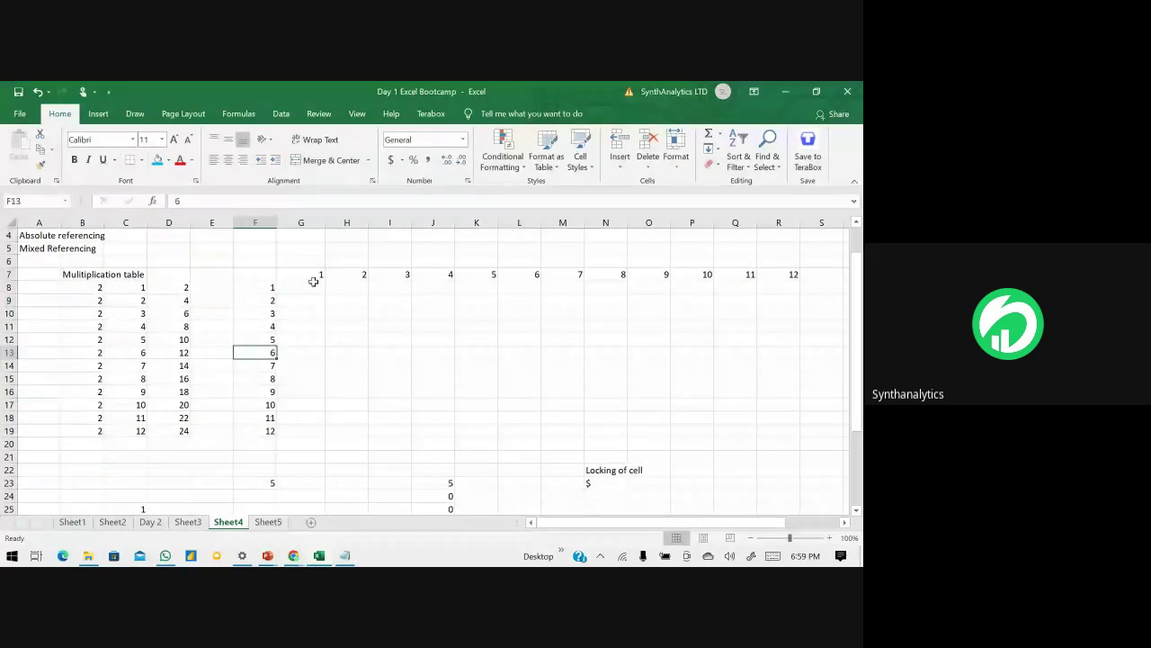
key("ctrl+Down")
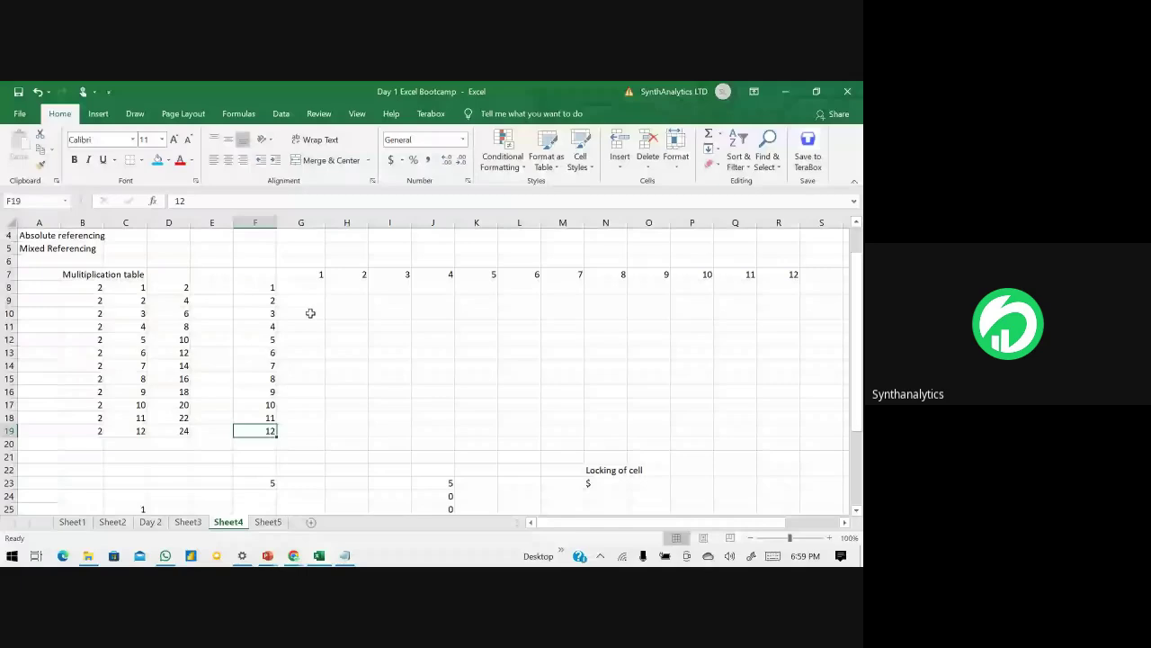
left_click_drag(301, 287, 301, 430)
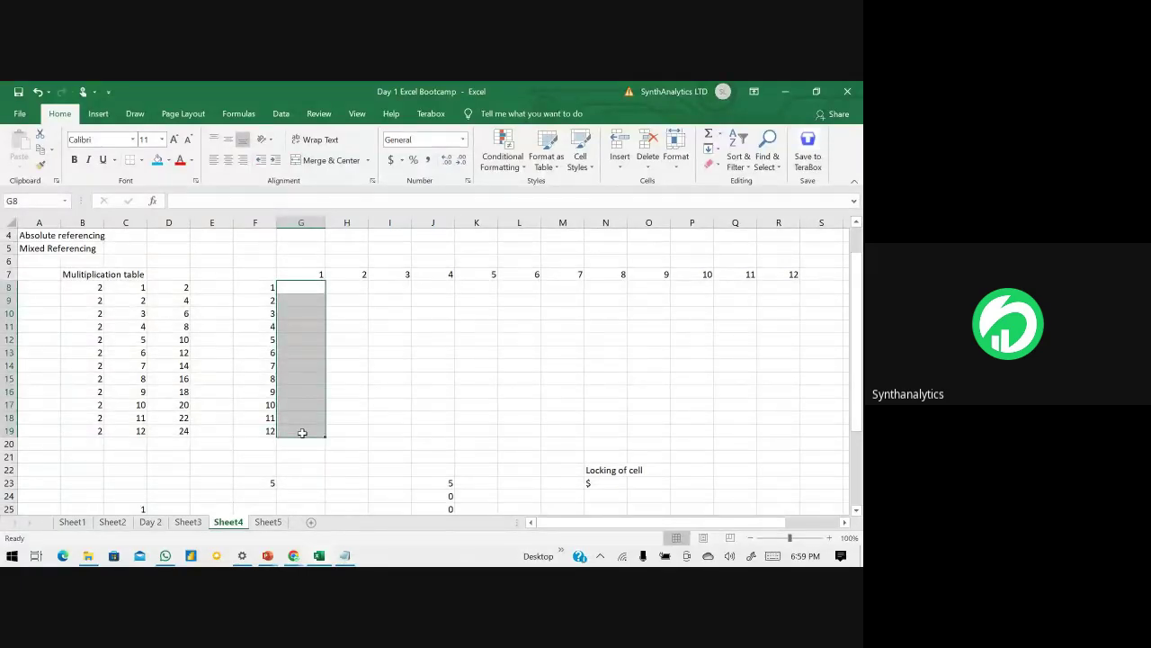
left_click(317, 272)
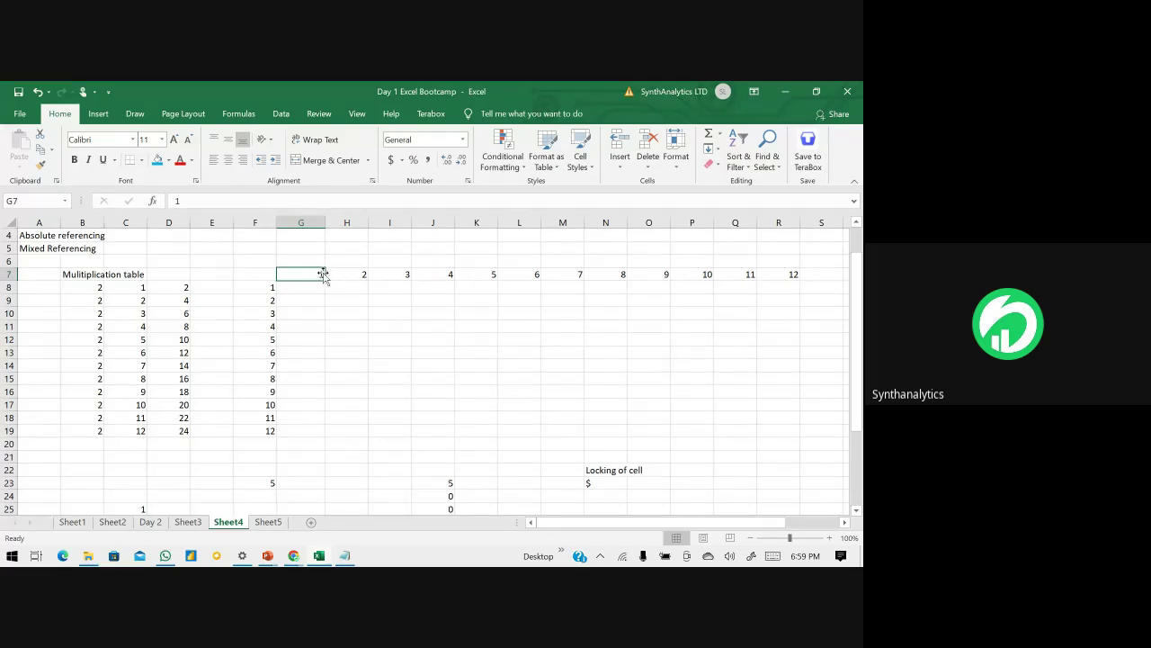
left_click_drag(308, 288, 300, 426)
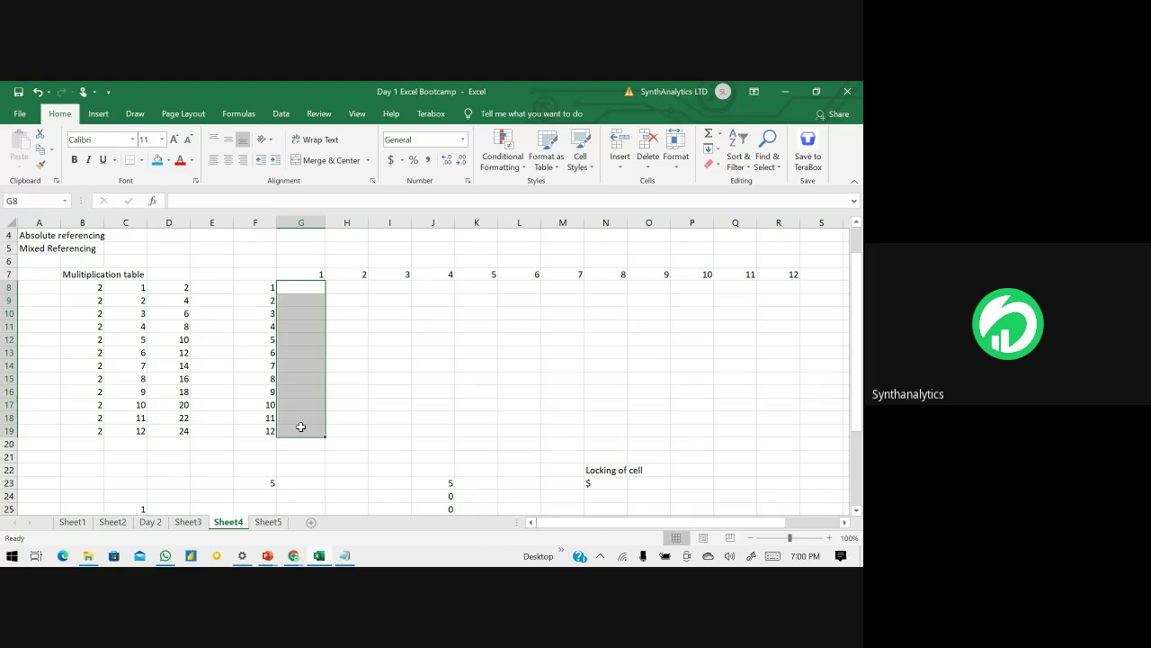
- Build a formula in G8 that multiplies the header cell G7 by the row factor F8
left_click(297, 287)
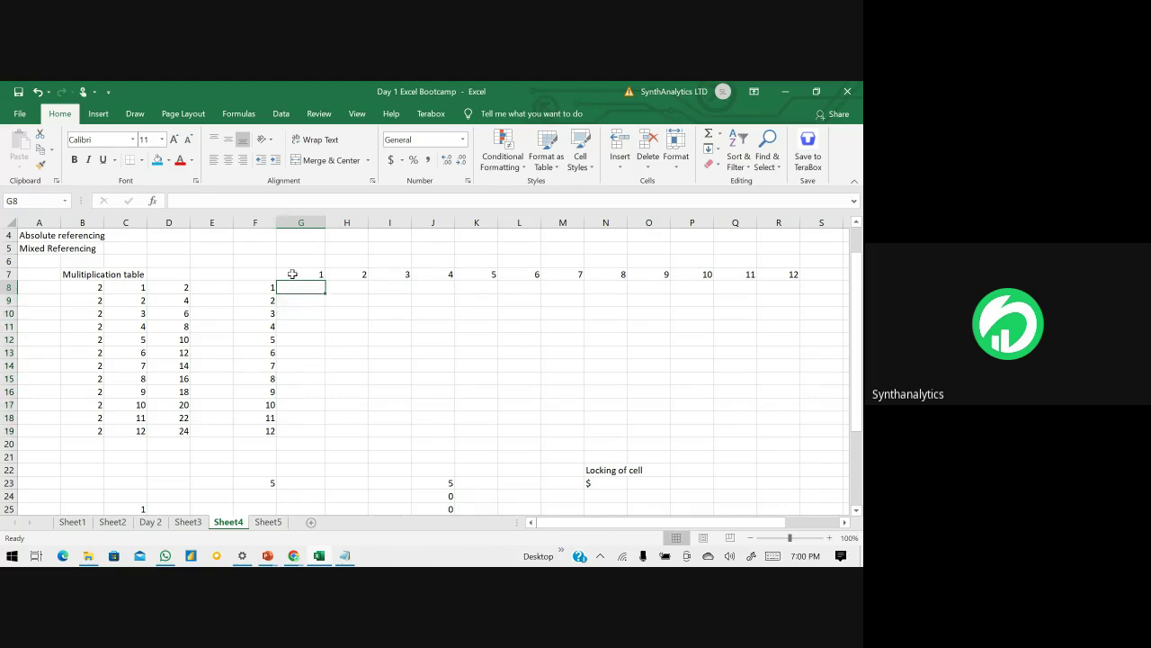
type("=")
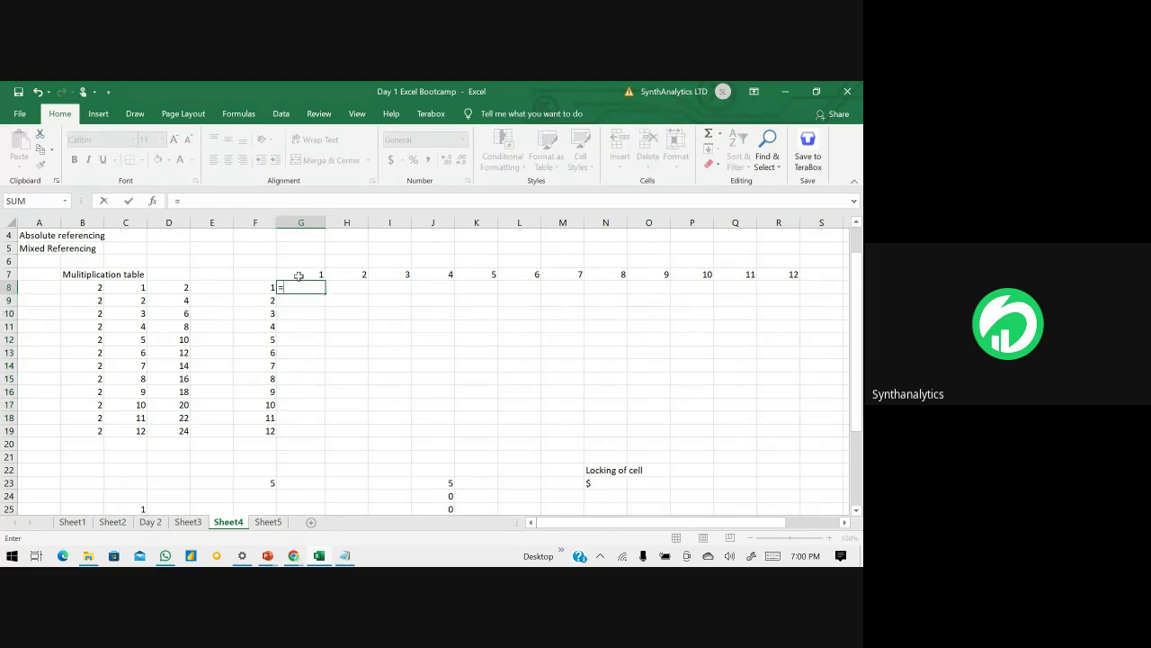
left_click(299, 275)
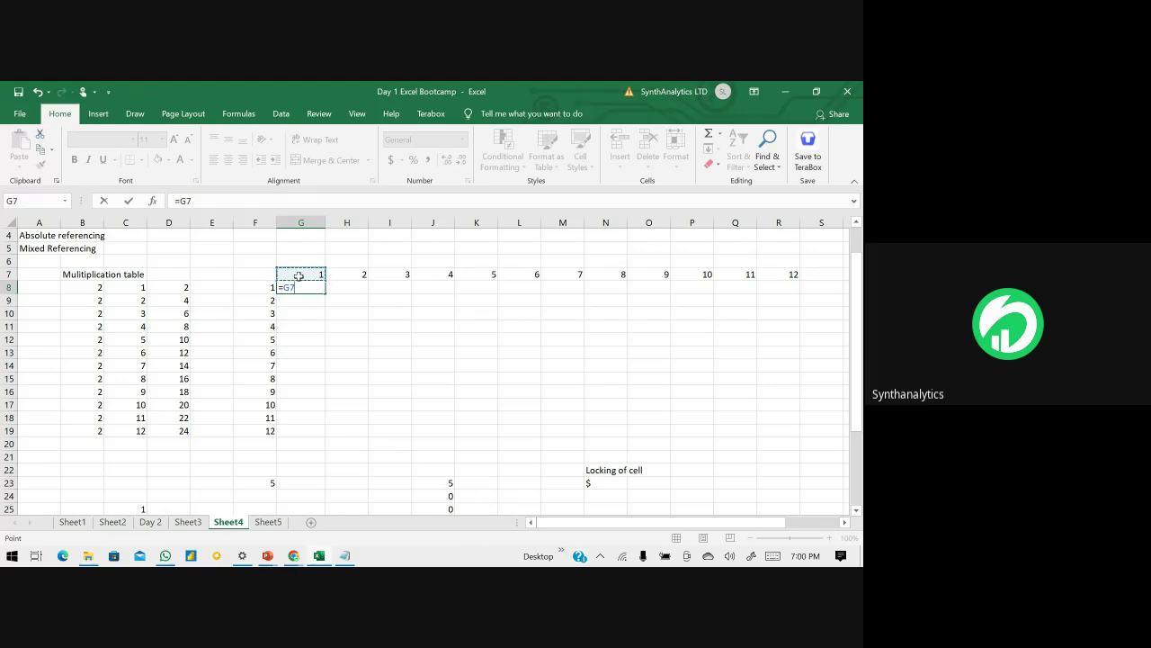
type("*")
left_click(253, 290)
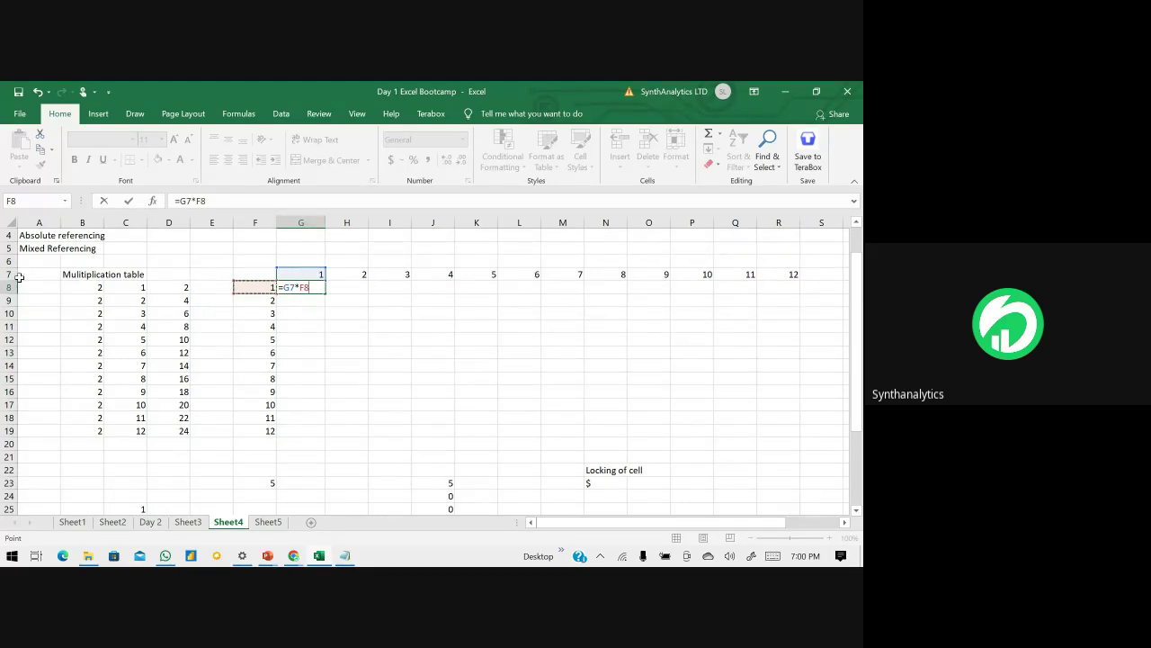
- Lock the header reference in G8's formula as $G$7 and fill the formula down to G19
double_click(288, 288)
key("Left")
type("$G")
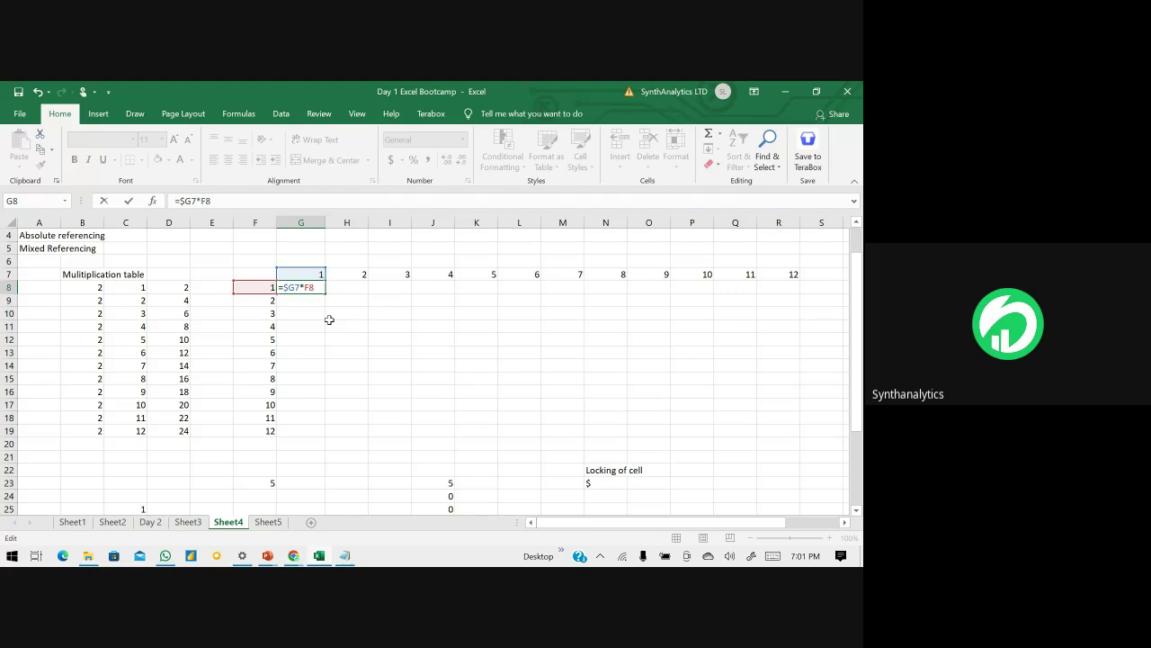
type("$")
left_click_drag(284, 290, 306, 292)
left_click(284, 287)
mouse_move(284, 287)
left_mouse_down()
mouse_move(298, 287)
mouse_move(311, 225)
mouse_move(296, 297)
mouse_move(293, 274)
left_mouse_up()
key("Return")
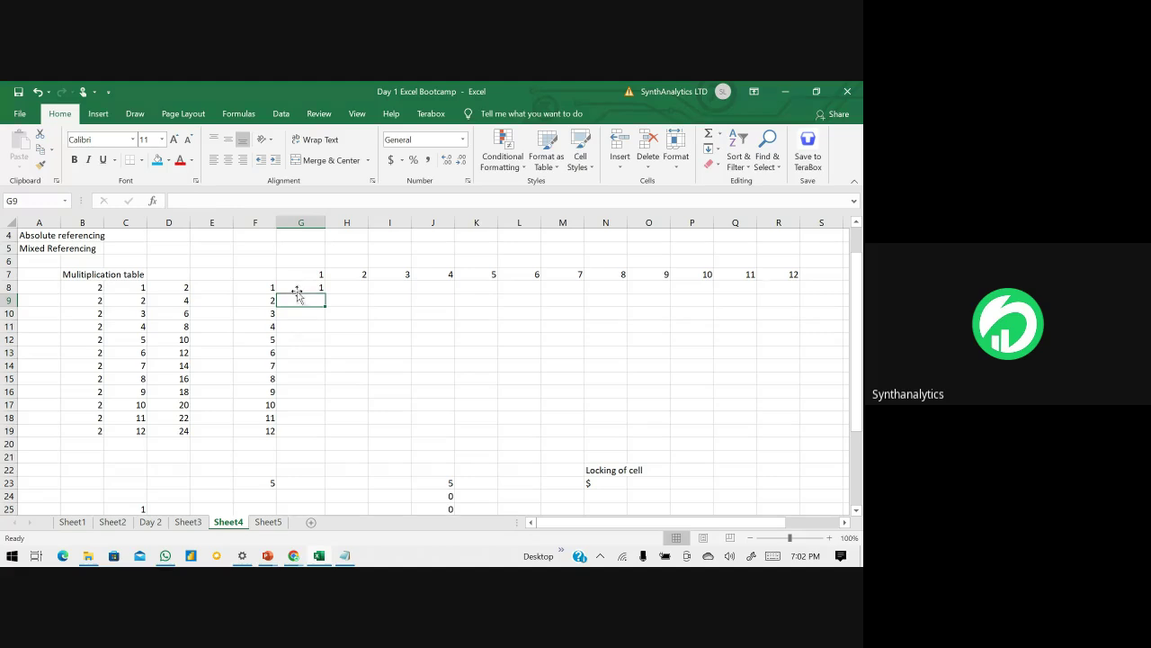
left_click(302, 286)
left_click_drag(326, 291, 328, 435)
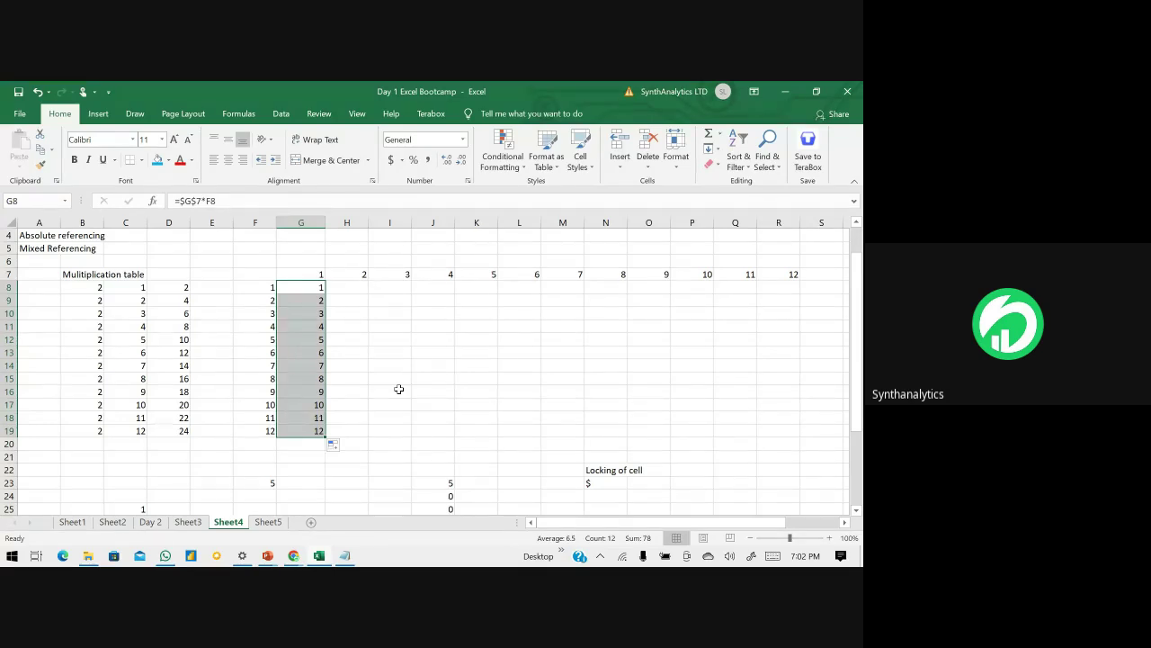
- Check which cells the filled formulas in G8, G9 and G19 refer to
left_click(314, 289)
left_click(309, 301)
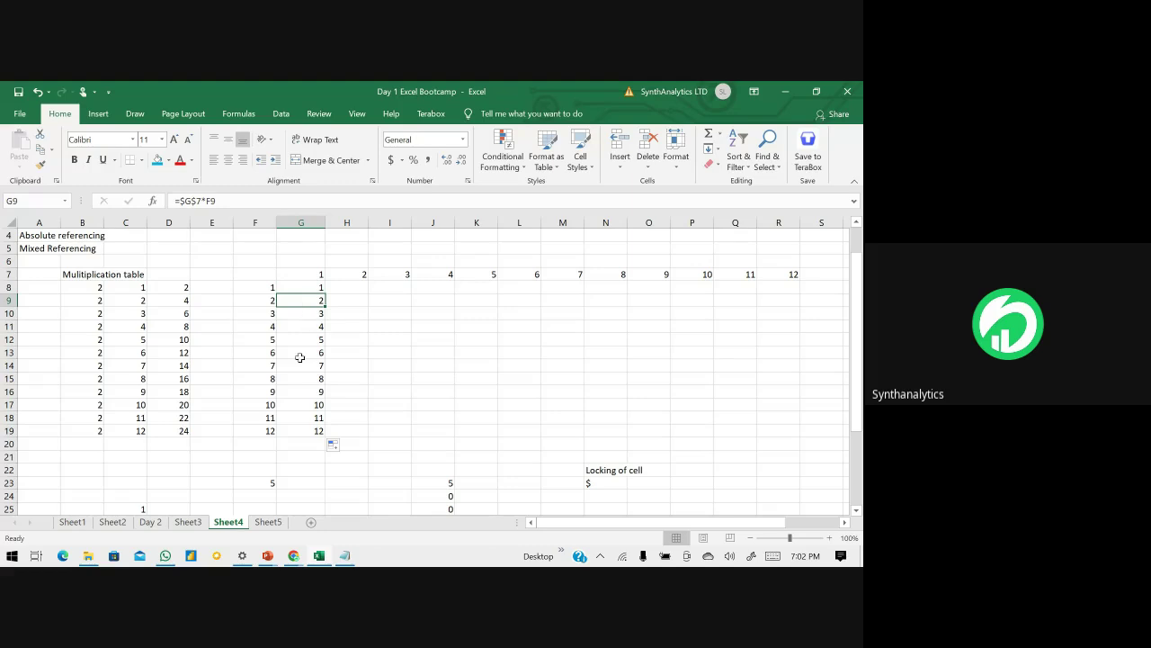
left_click(300, 432)
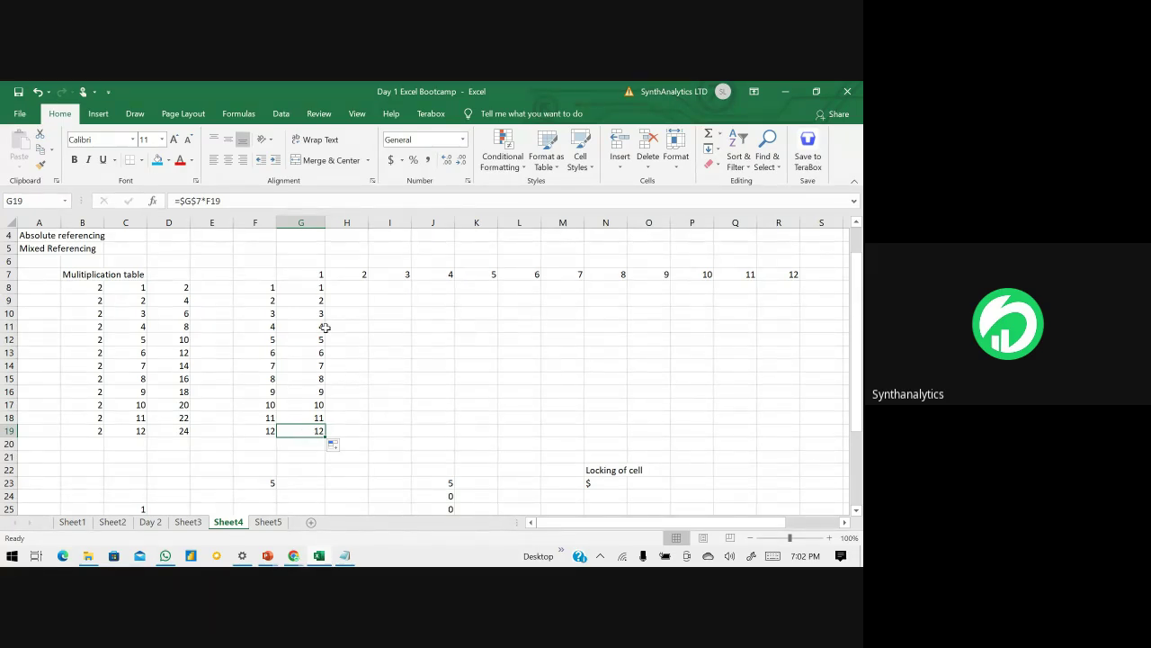
- Build a formula in H8 that multiplies the header cell H7 by the row factor F8
left_click(334, 273)
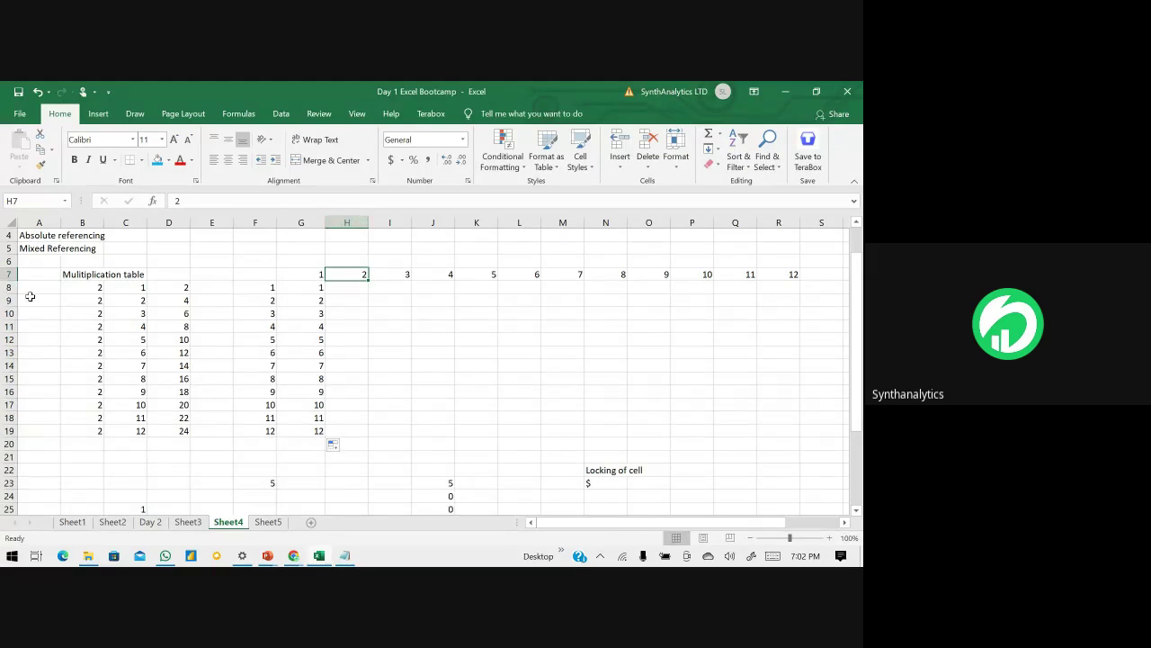
left_click(348, 287)
type("=")
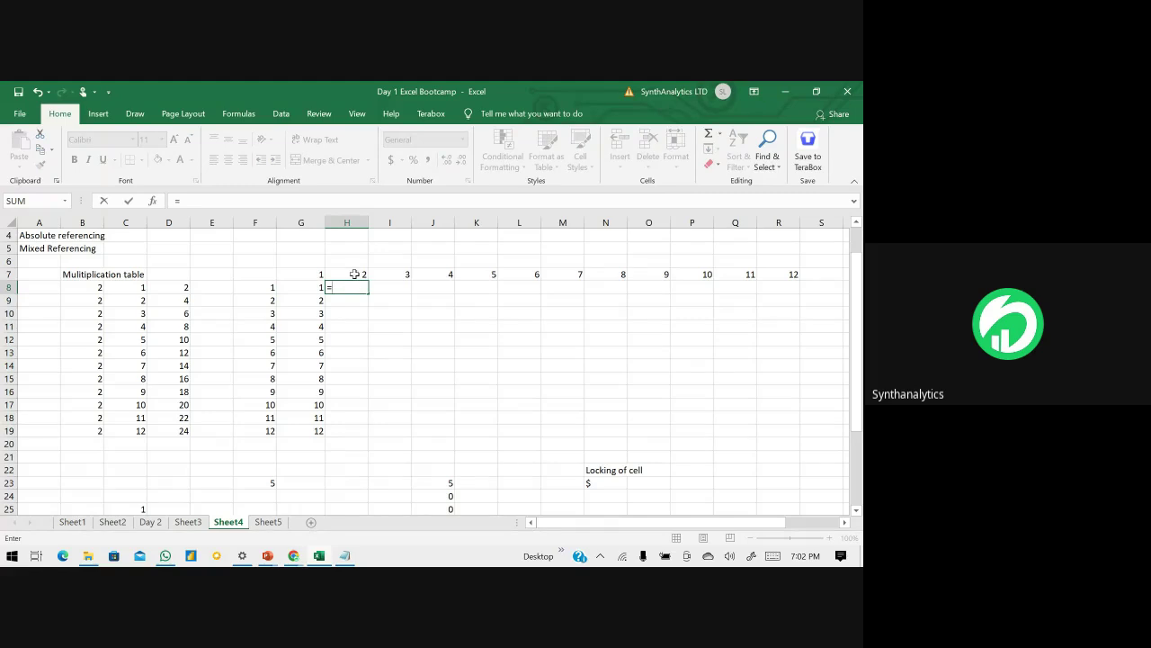
left_click(355, 274)
type("*")
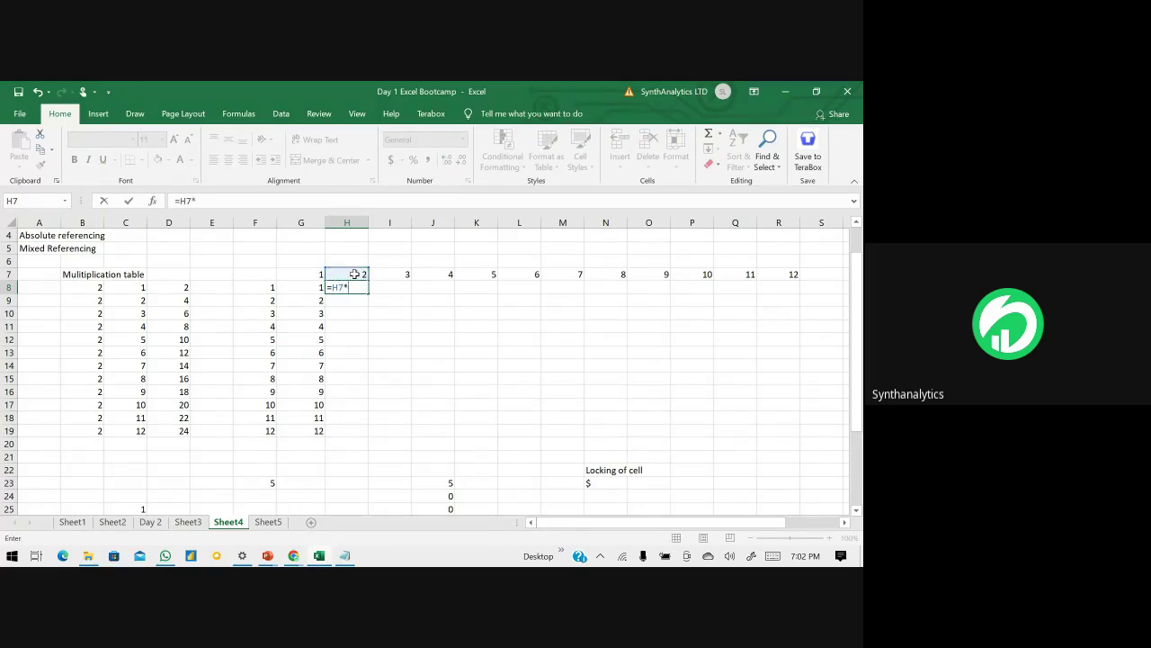
left_click(259, 288)
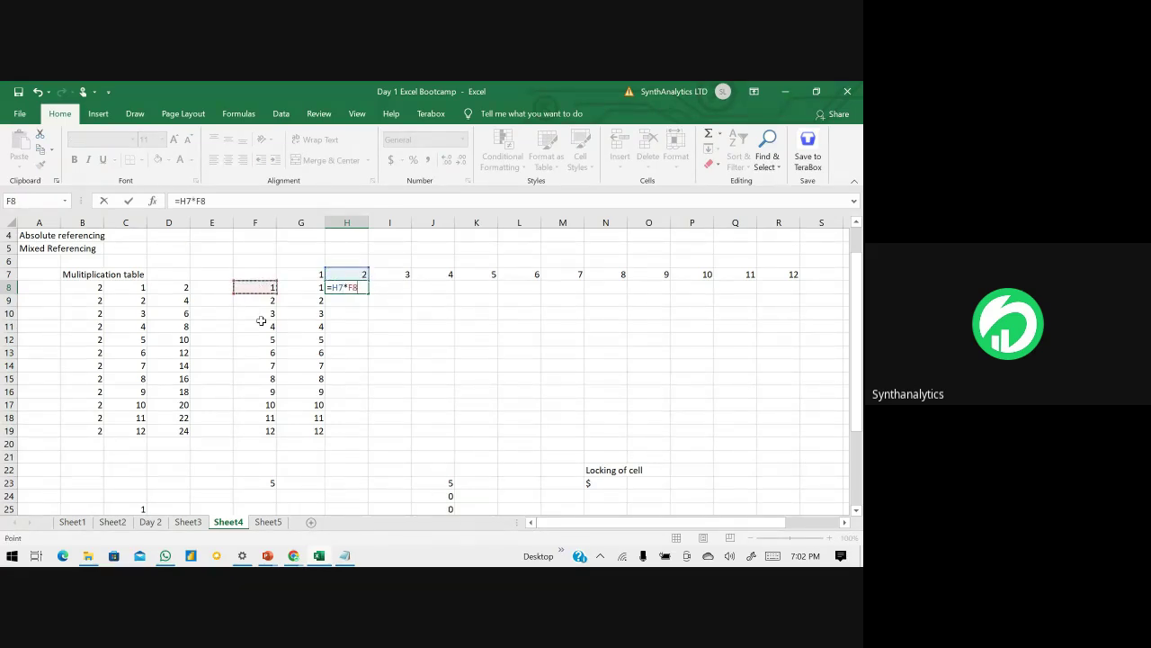
- Lock the header reference in H8's formula as $H$7, fill it down to H19 and check the formulas in H8 and H19
left_click(344, 290)
type("$H")
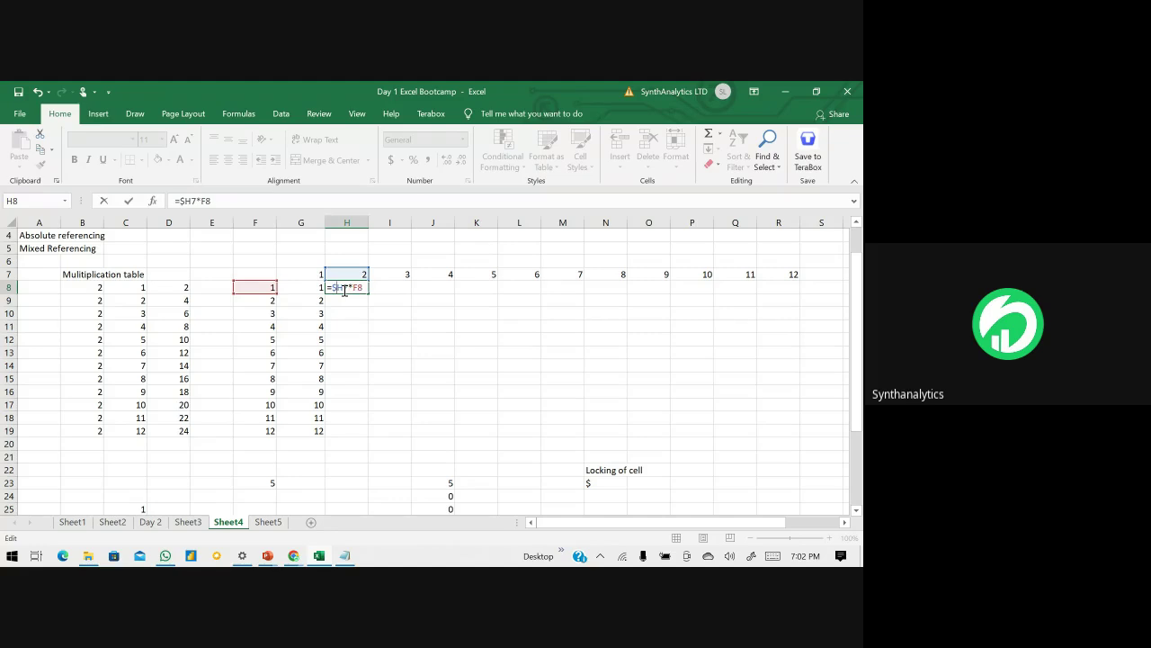
type("$")
key("ctrl+Return")
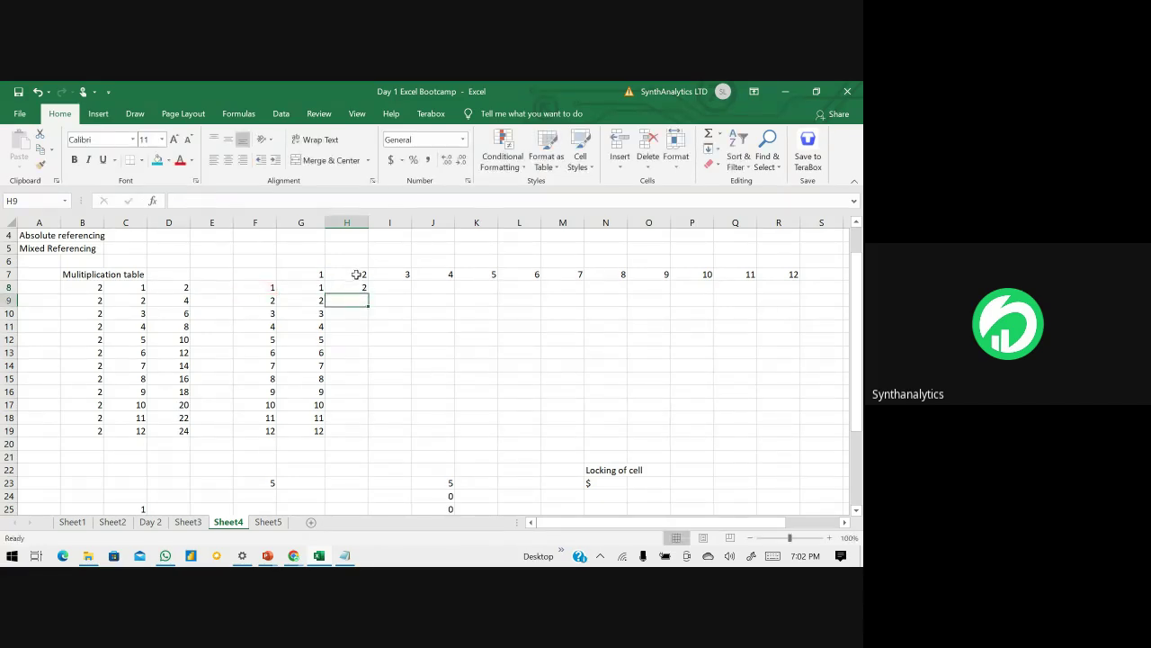
left_click_drag(368, 293, 361, 433)
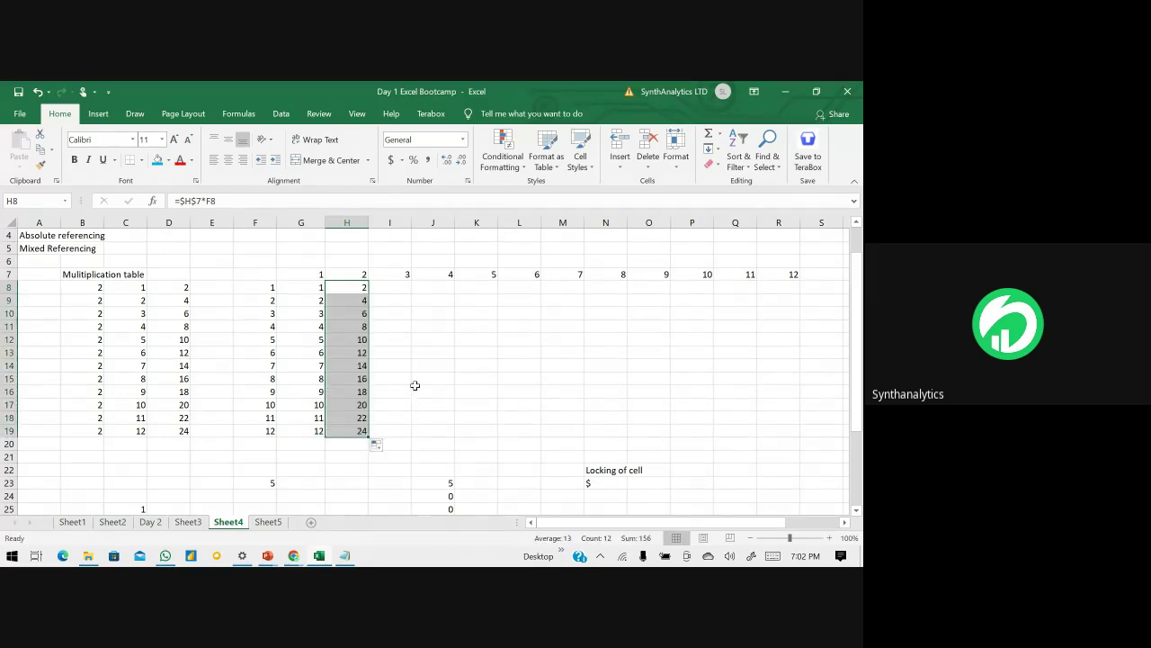
left_click(357, 284)
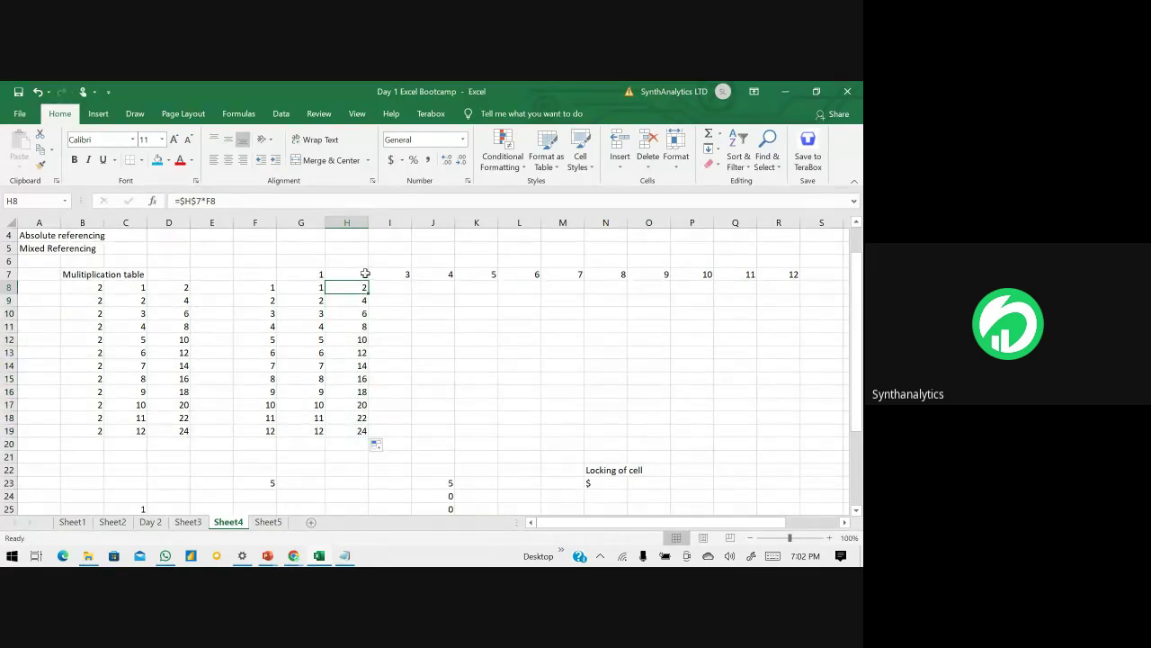
left_click(362, 433)
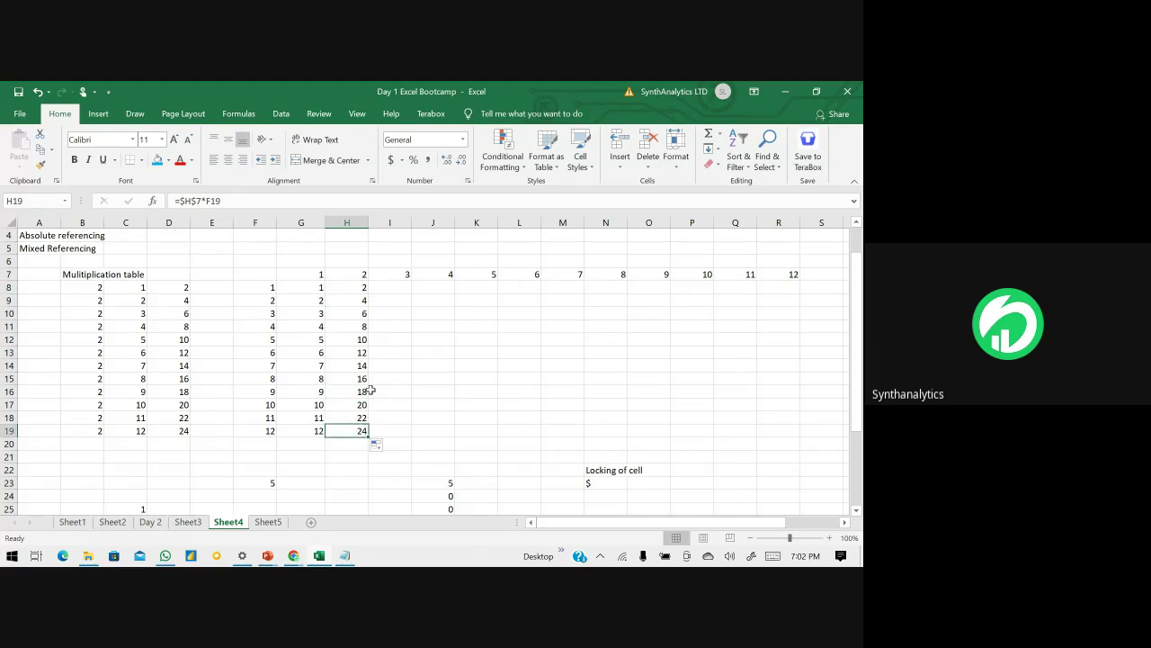
- Enter the unlocked formula =I7*F8 in I8
left_click(381, 286)
type("=")
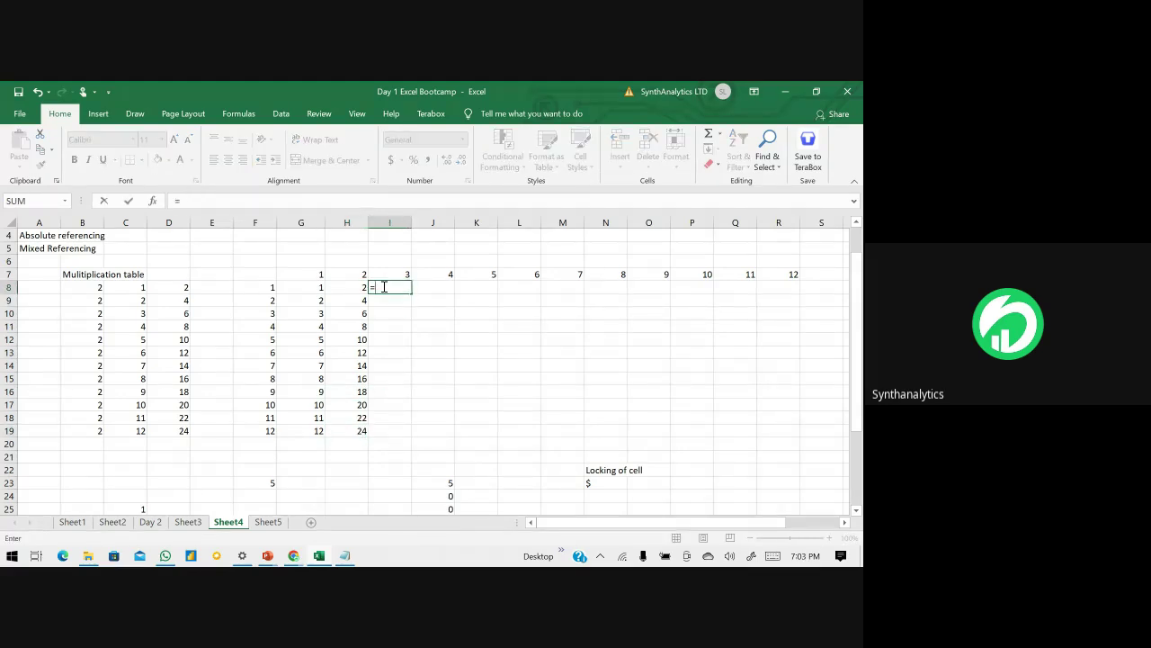
left_click(404, 273)
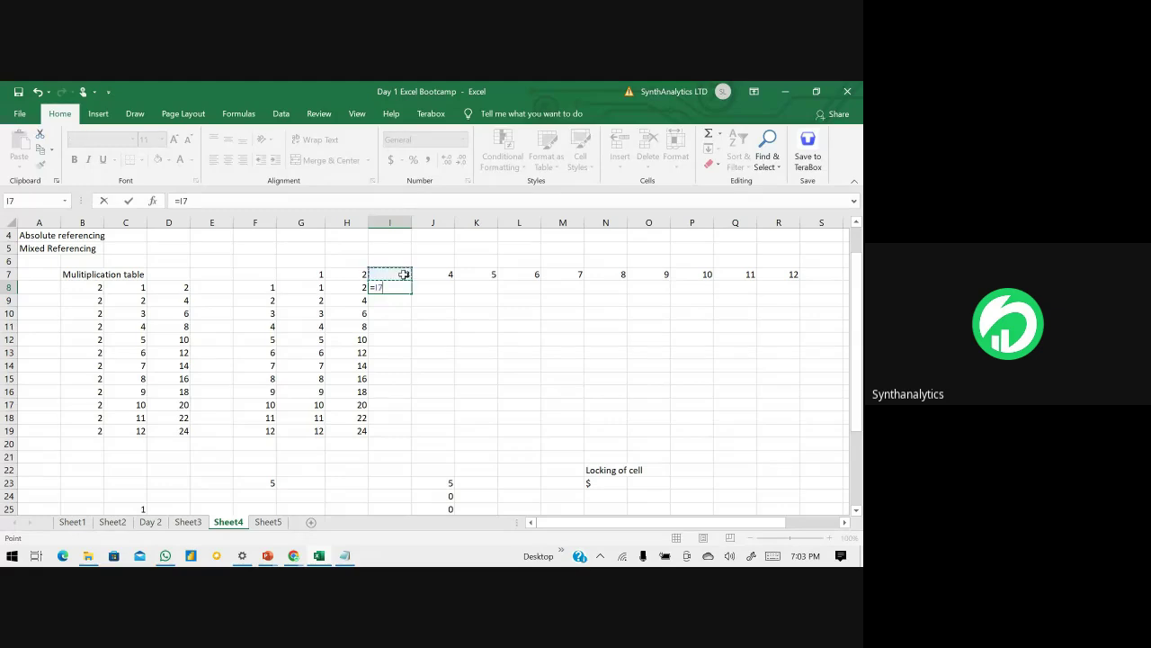
type("*")
left_click(255, 287)
key("Return")
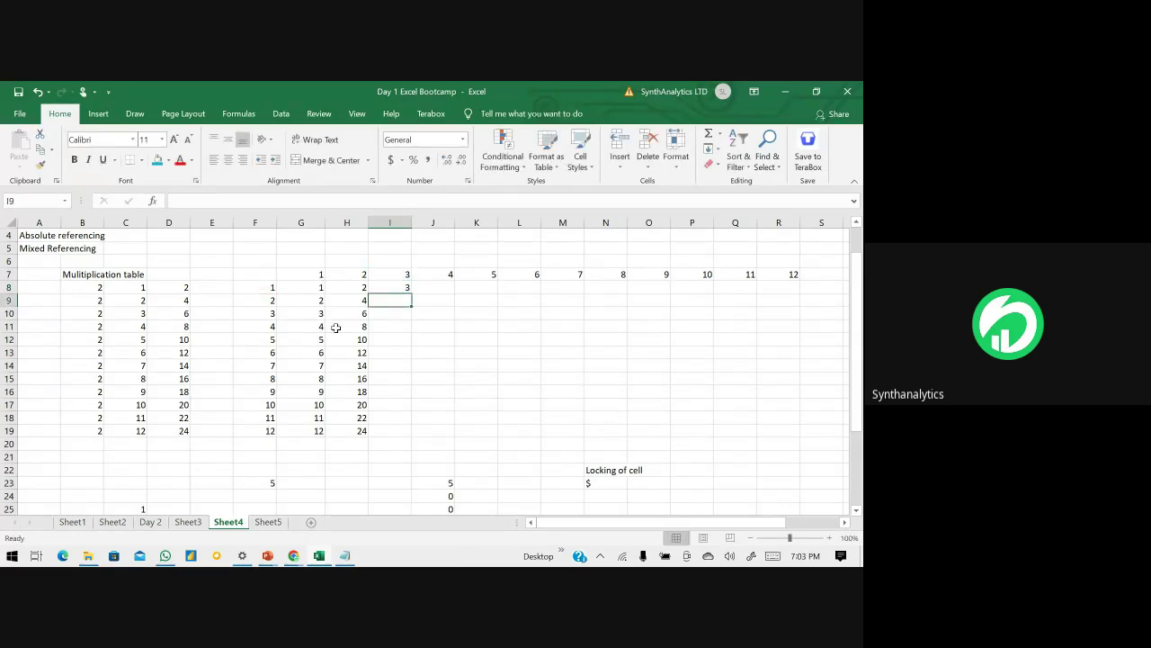
- Fill I8's unlocked formula down to I19 and check the references in I16
left_click(403, 290)
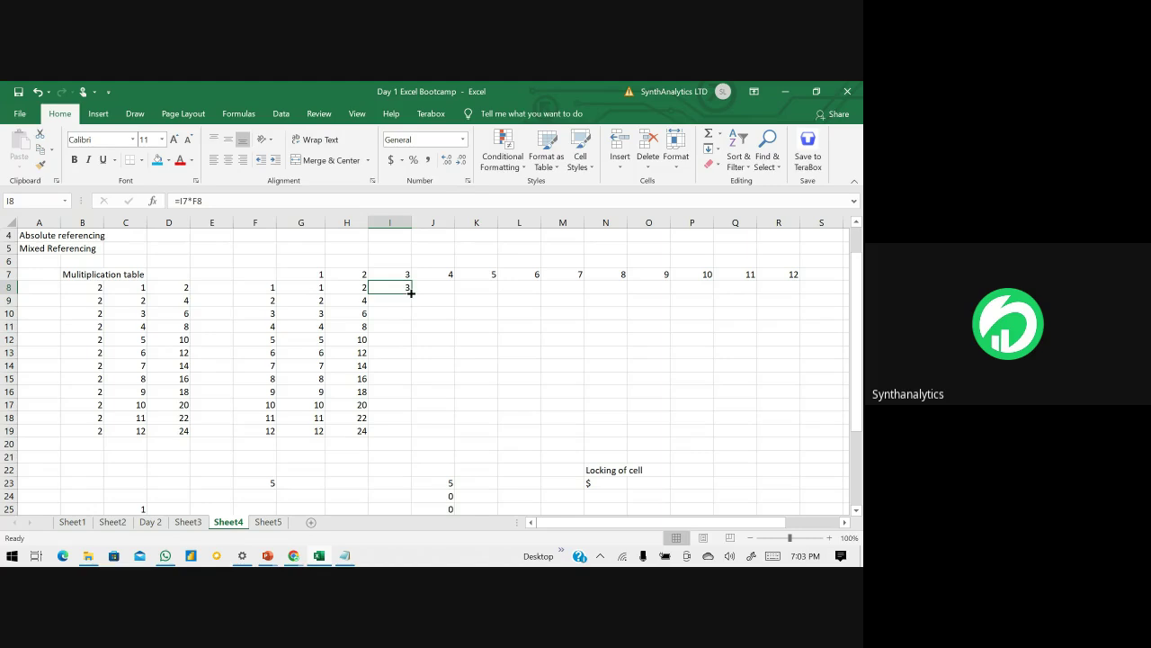
left_click_drag(410, 293, 409, 433)
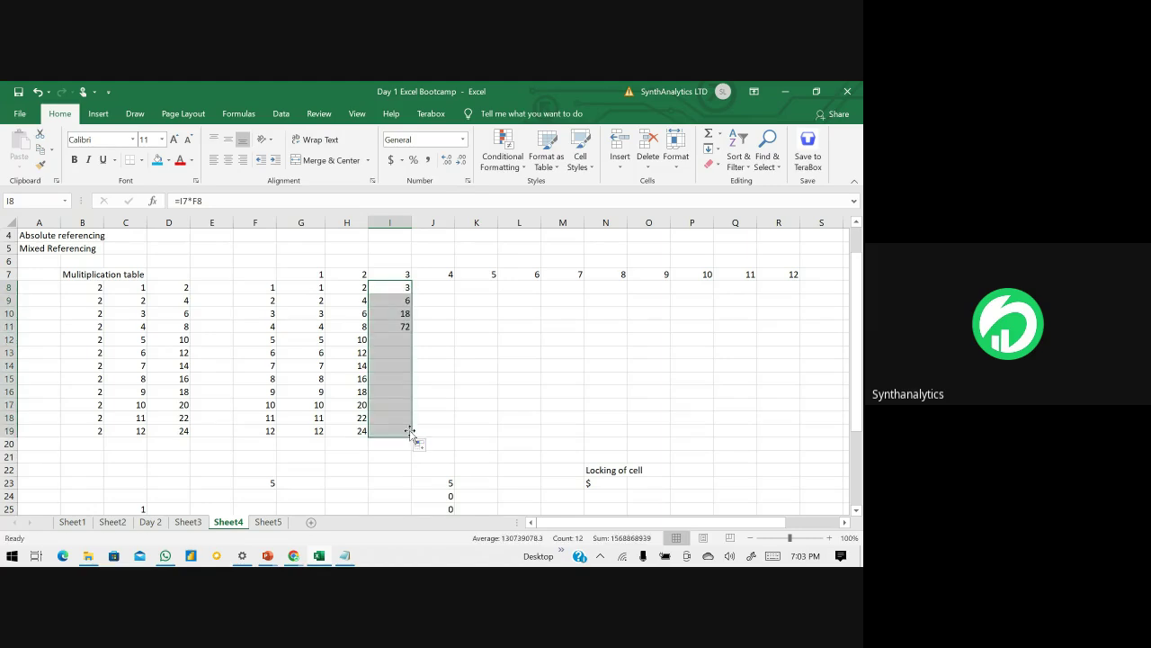
left_click(392, 392)
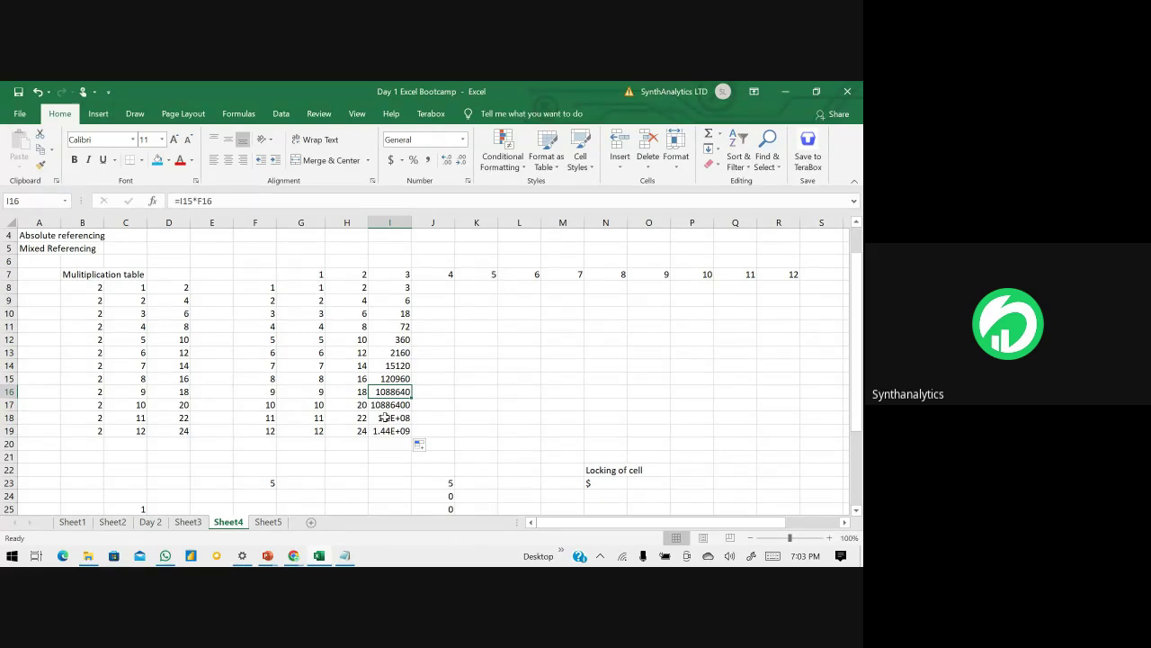
- Shade the first multiplication table, A7:E20, light blue and the 12-by-12 grid, F7:R20, yellow
left_click_drag(41, 275, 232, 448)
left_click(157, 161)
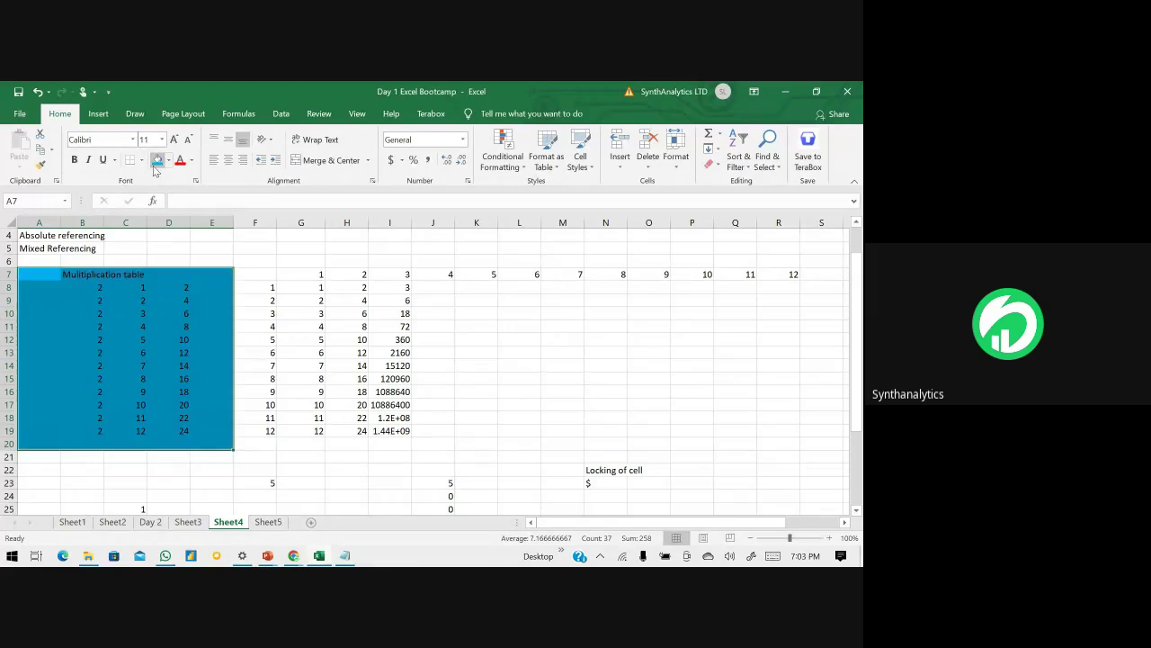
left_click_drag(265, 278, 791, 447)
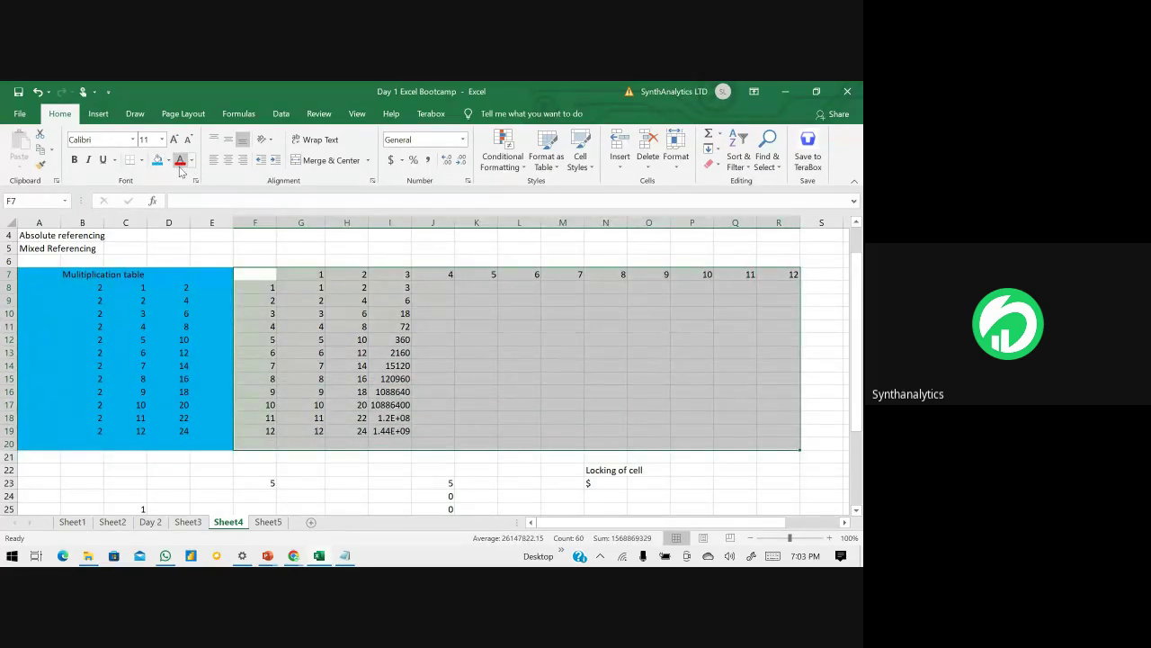
left_click(169, 160)
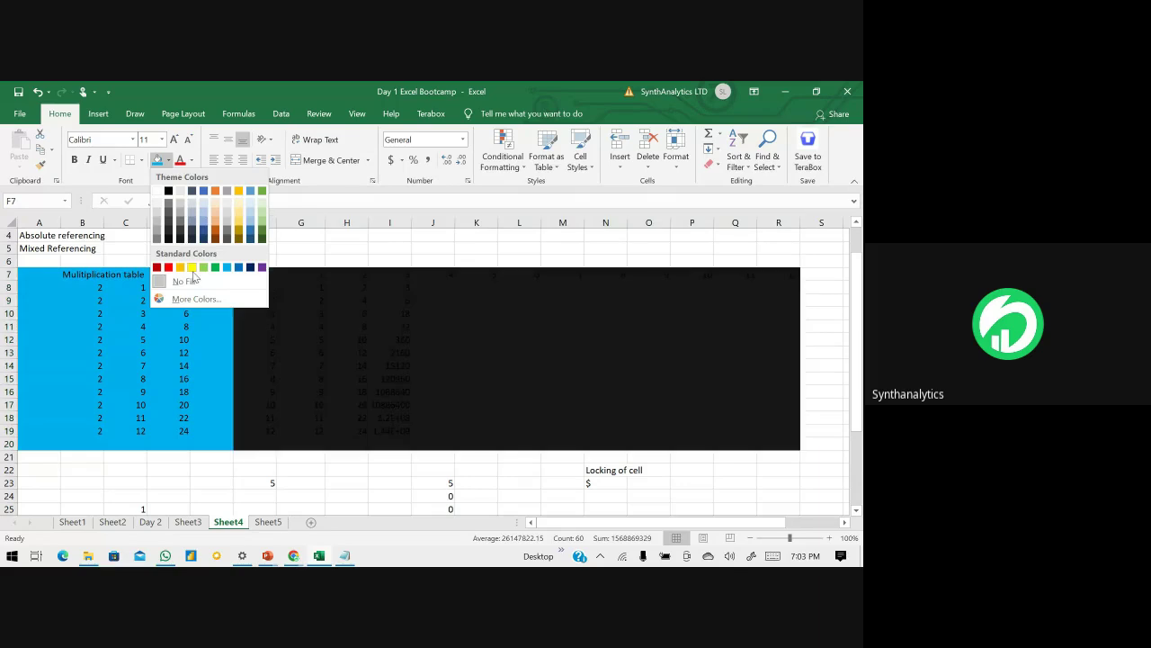
left_click(192, 268)
- Clear the contents of I8:J19 in the yellow grid
left_click(395, 327)
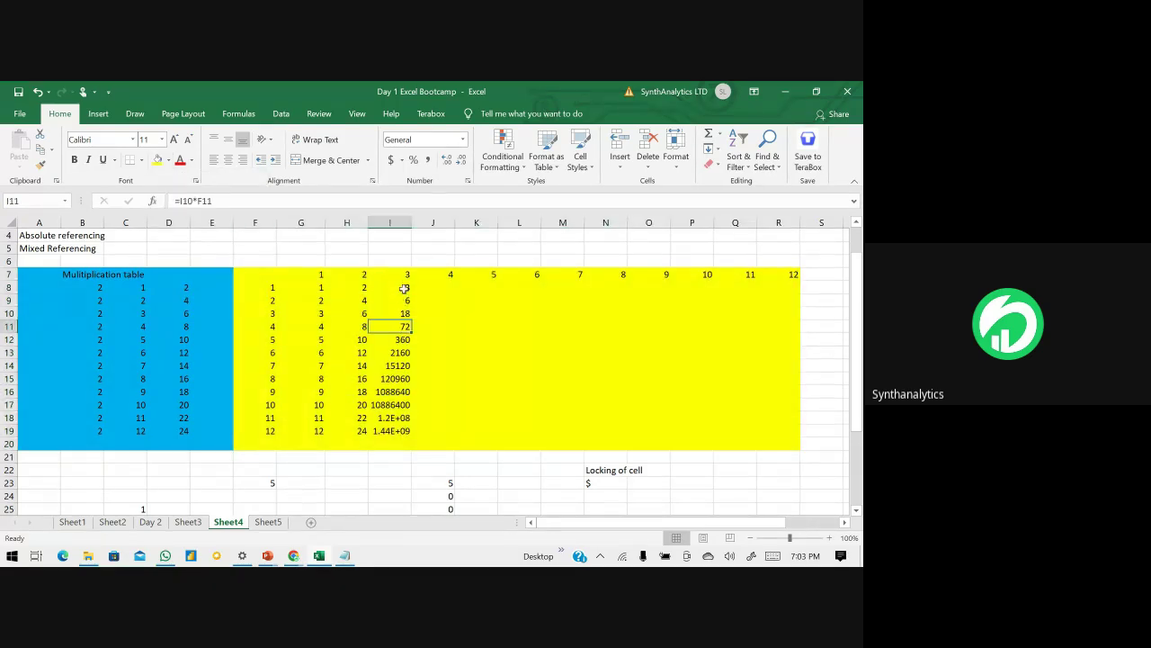
left_click_drag(404, 288, 420, 438)
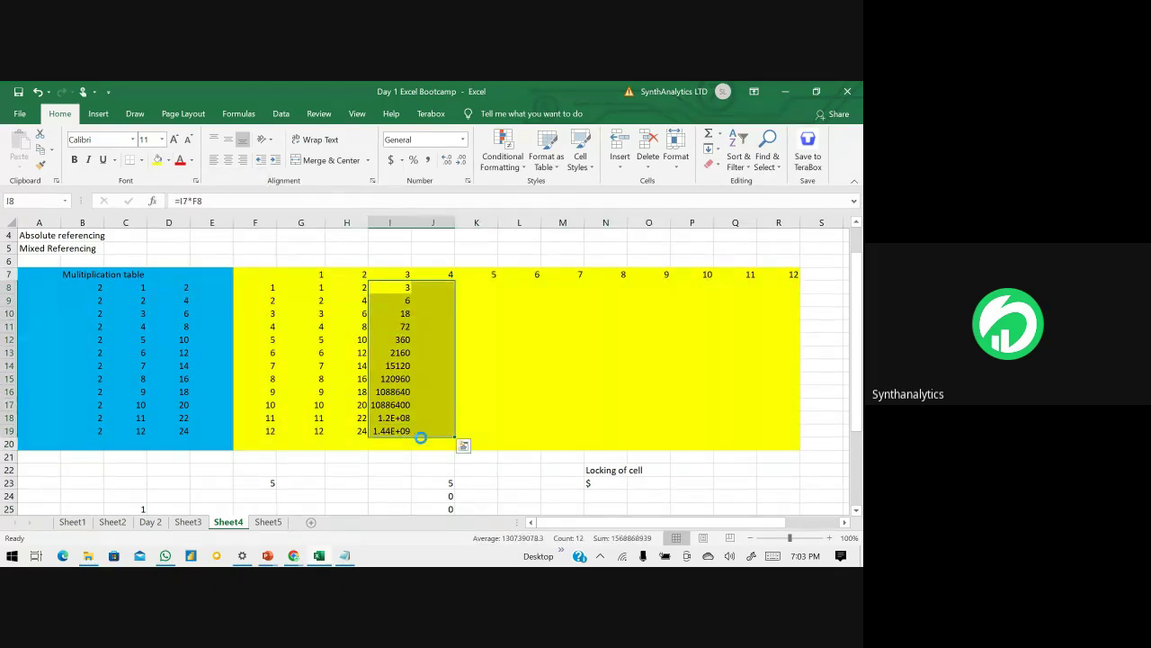
key("Delete")
left_click(376, 366)
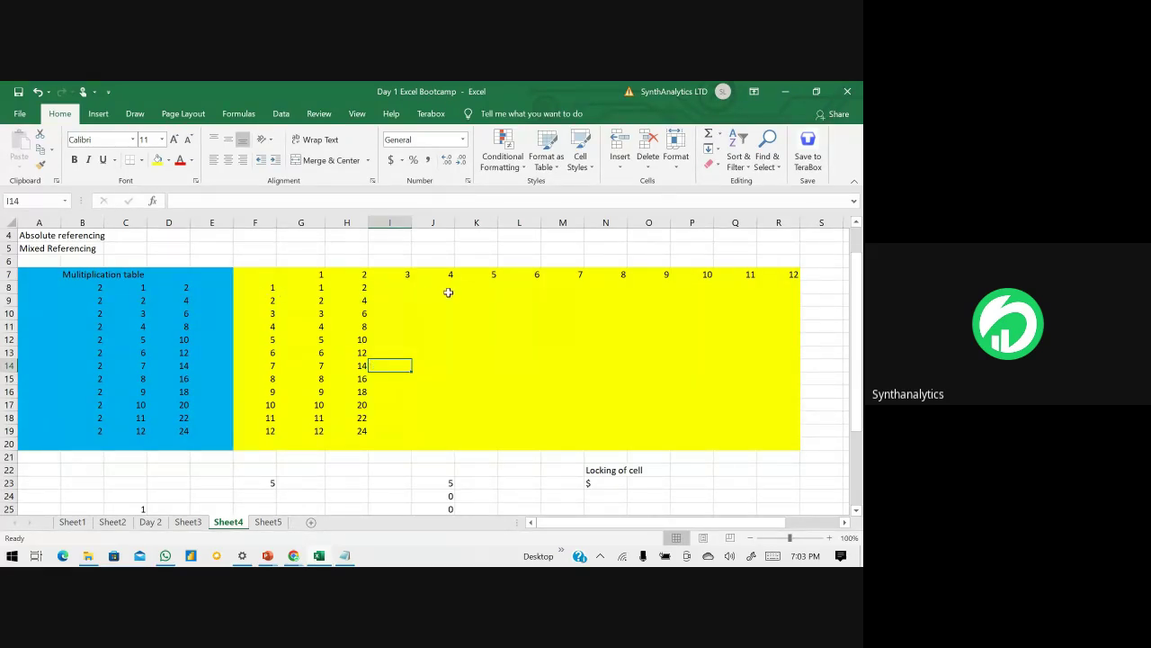
left_click(407, 292)
key("Up")
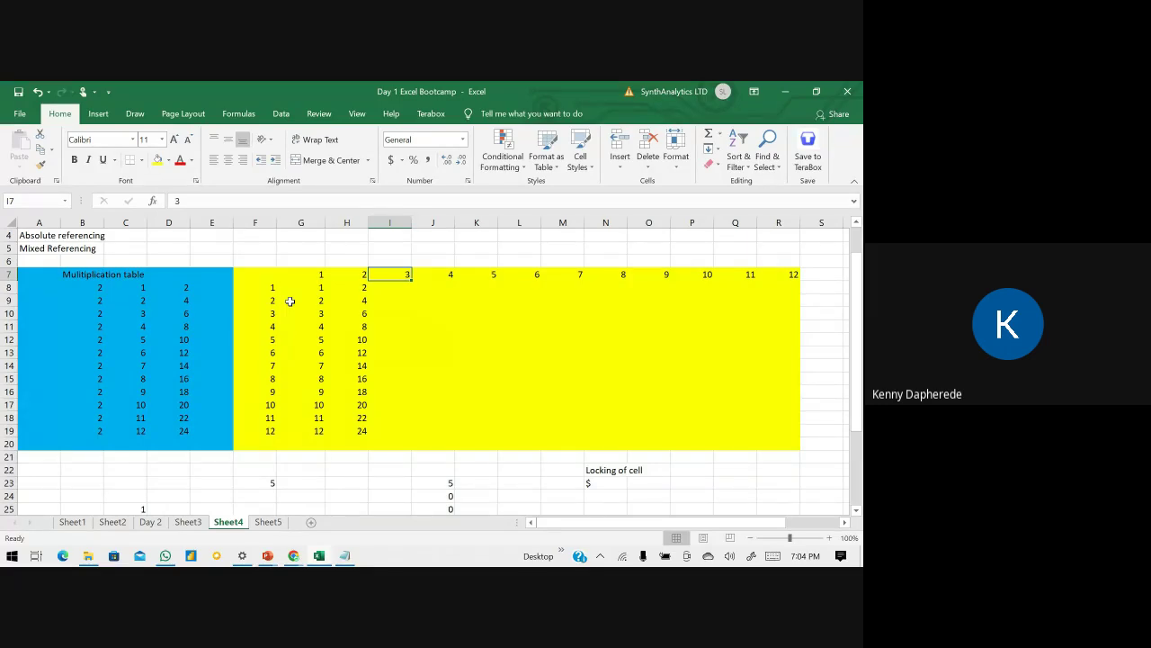
- Clear the products from H8:H19, keeping the header numbers in row 7
left_click(356, 289)
left_click_drag(357, 288, 358, 430)
key("Delete")
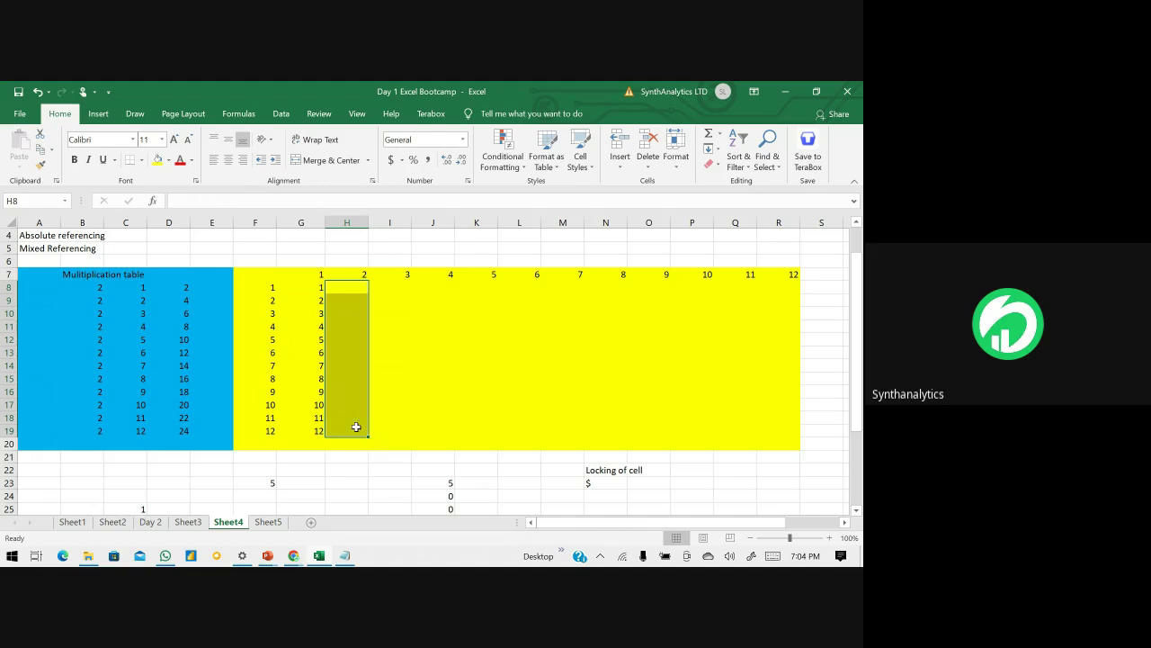
left_click_drag(407, 274, 802, 275)
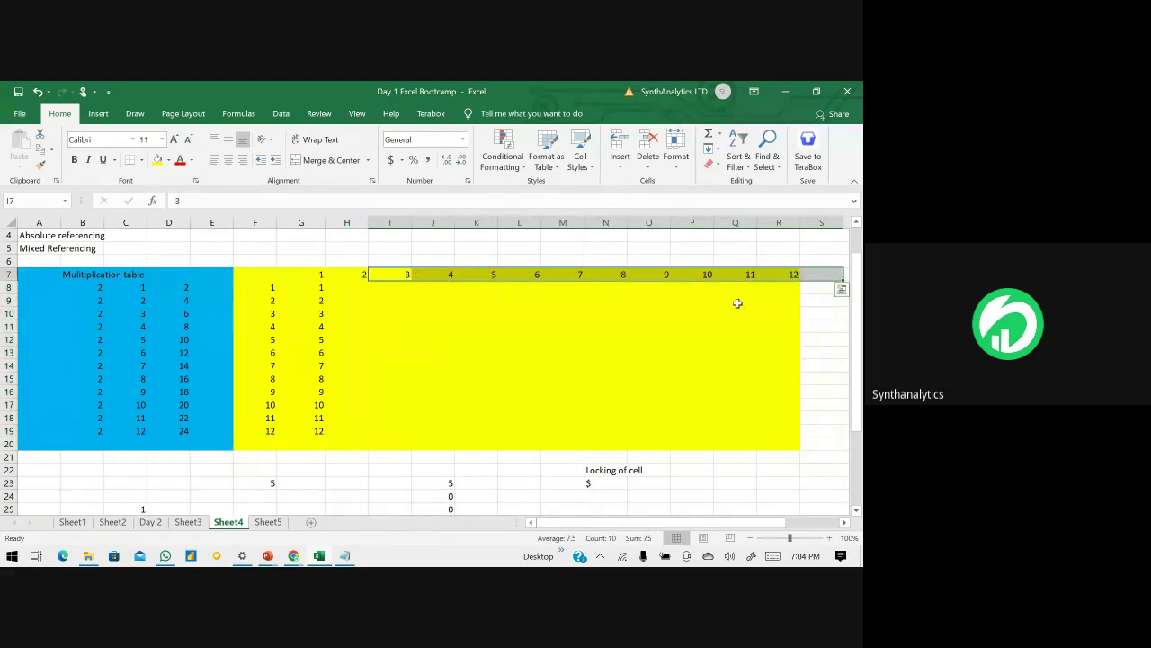
- Enter the unlocked formula =H7*F8 in the emptied cell H8
left_click(341, 289)
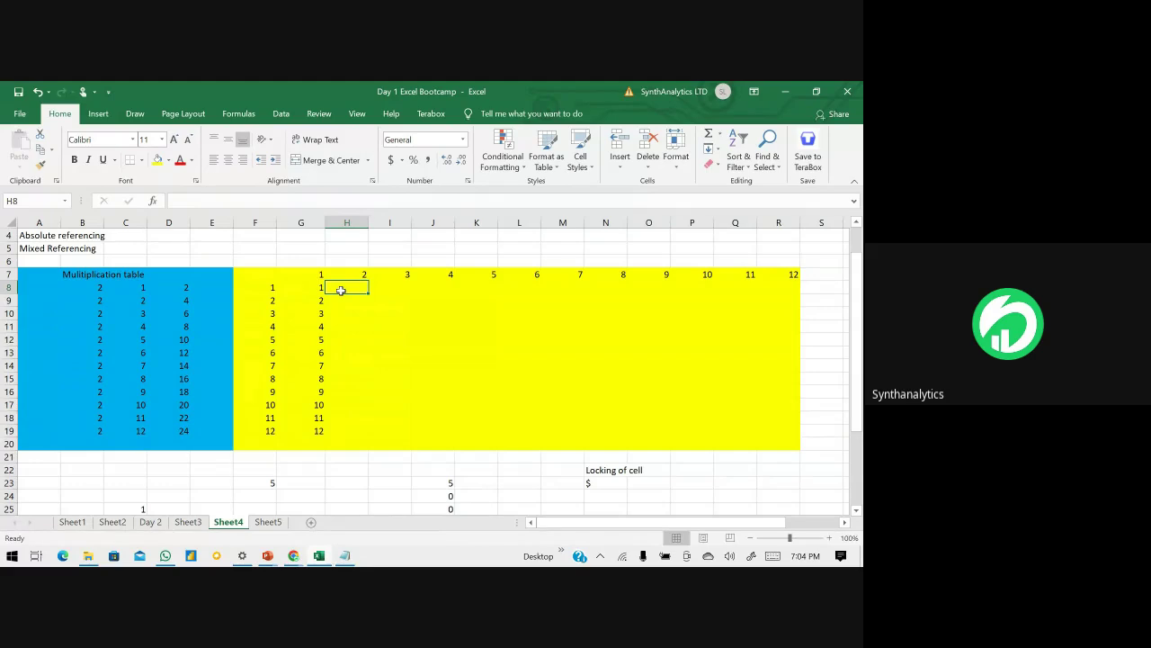
type("=")
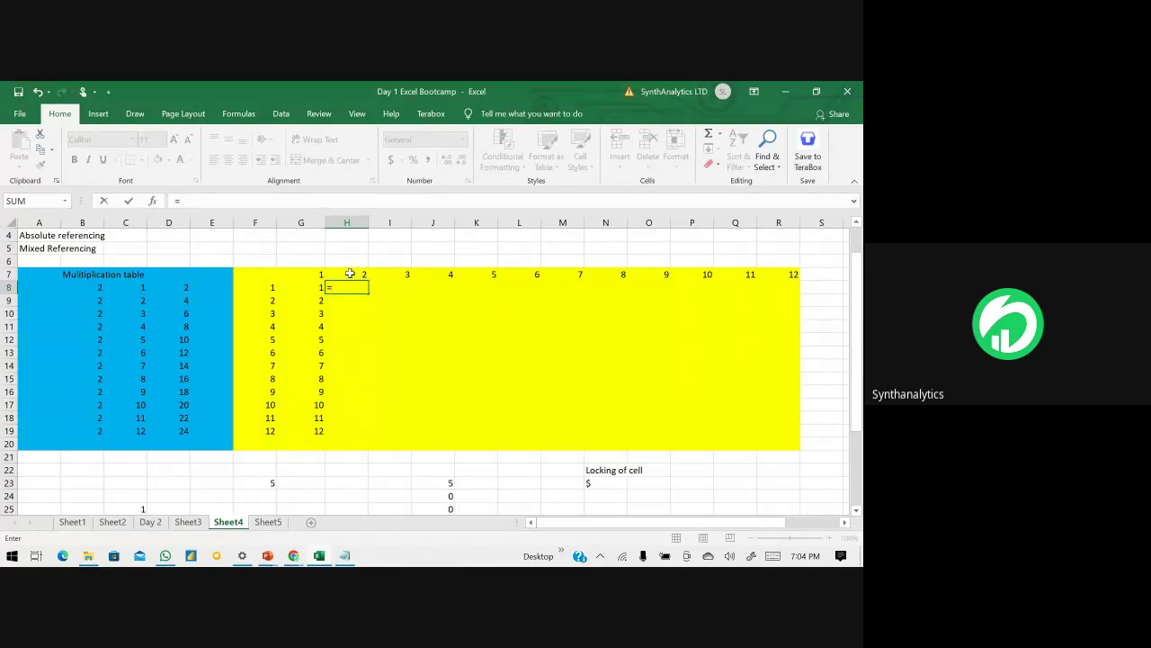
left_click(351, 273)
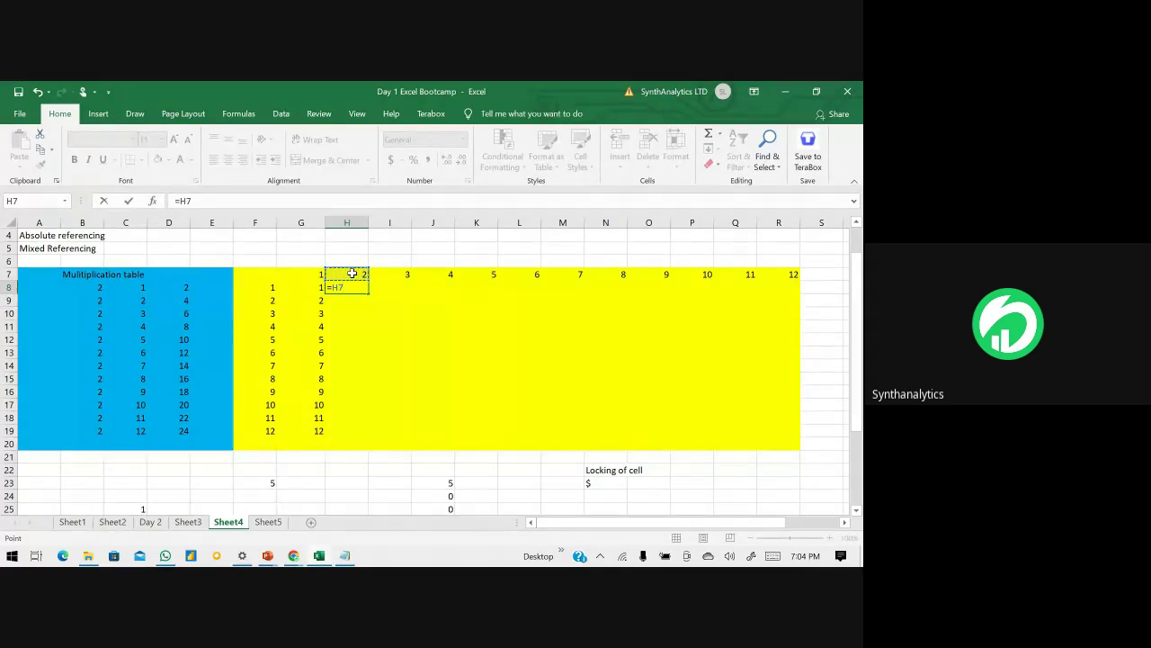
type("*")
left_click(269, 288)
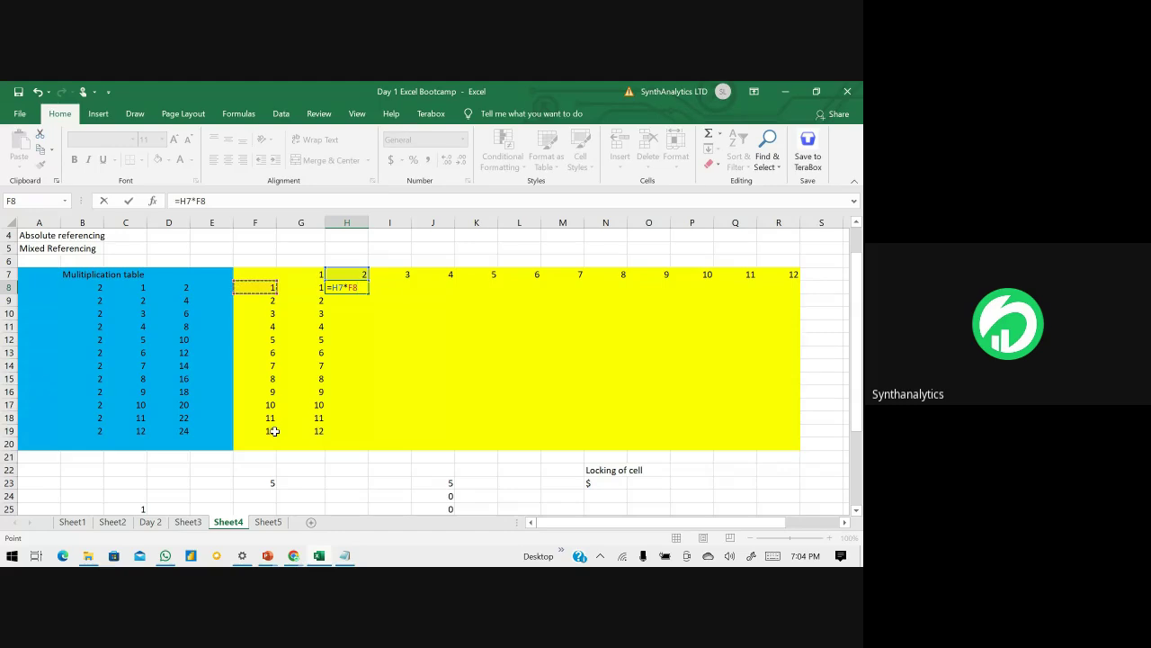
left_click(332, 288)
key("Return")
- Try filling H8's unlocked formula down to H18, and undo the fill
left_click(355, 288)
left_click_drag(368, 295, 371, 419)
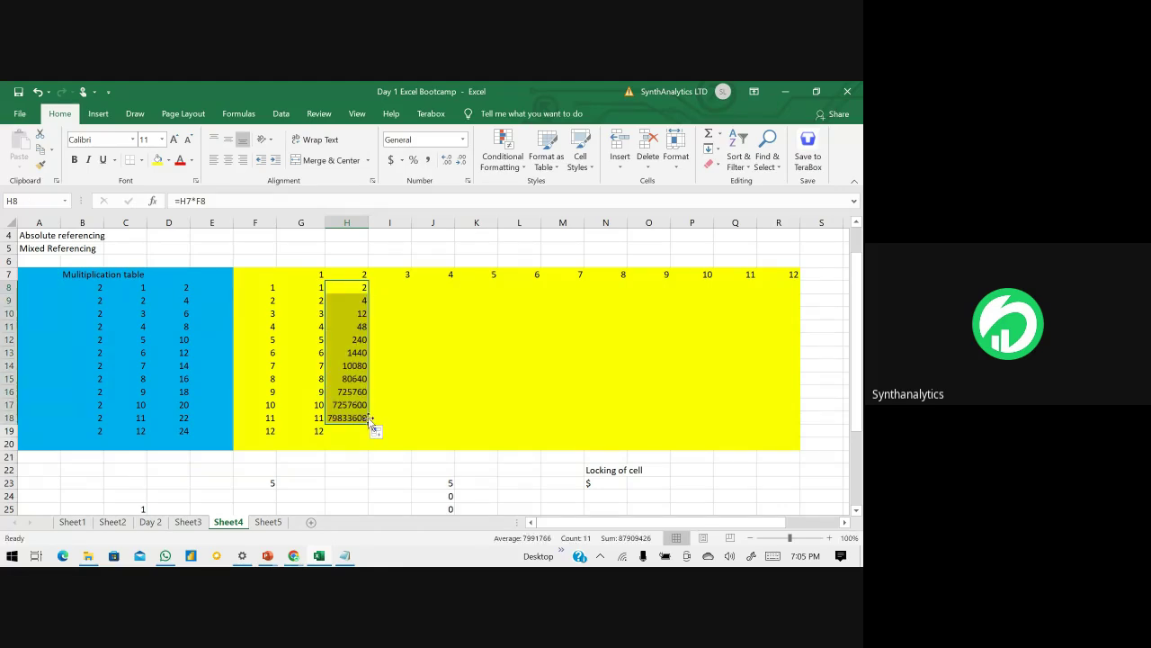
key("ctrl+z")
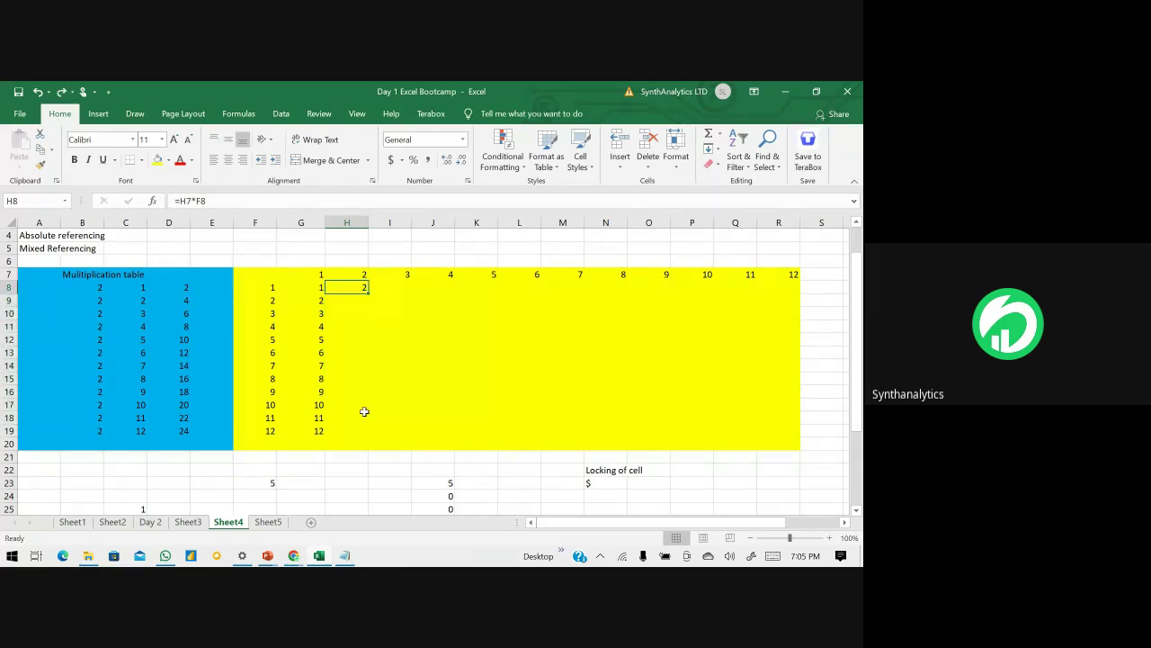
- Lock both the column and the row of the header reference in H8's formula as $H$7
double_click(351, 288)
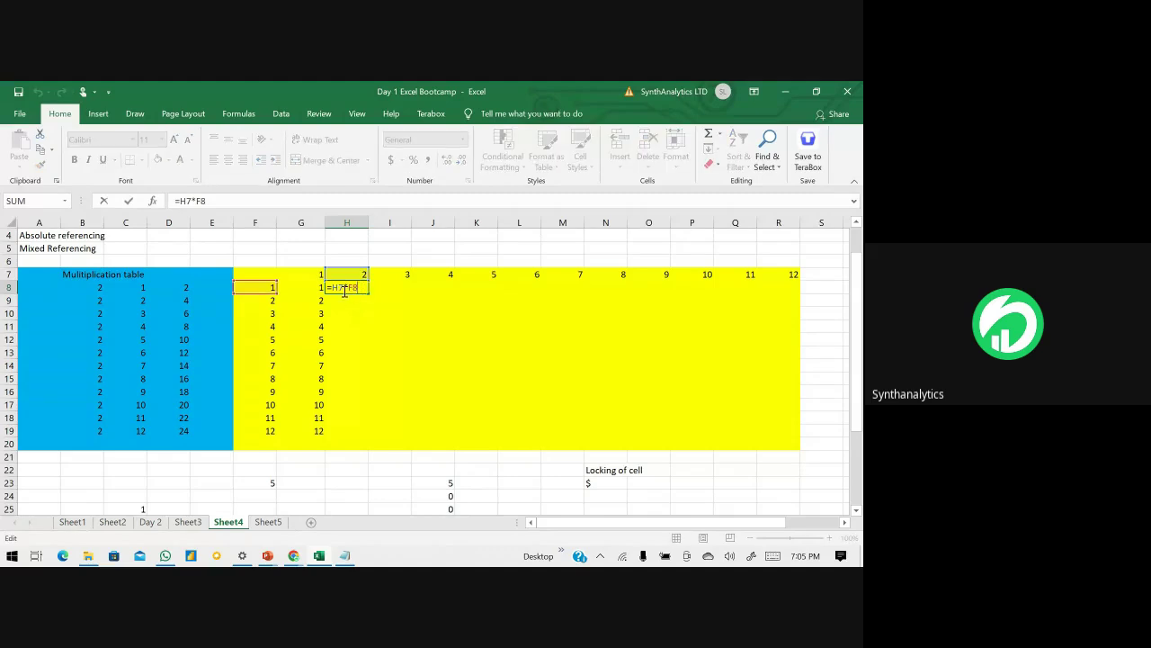
left_click(336, 287)
type("$H$")
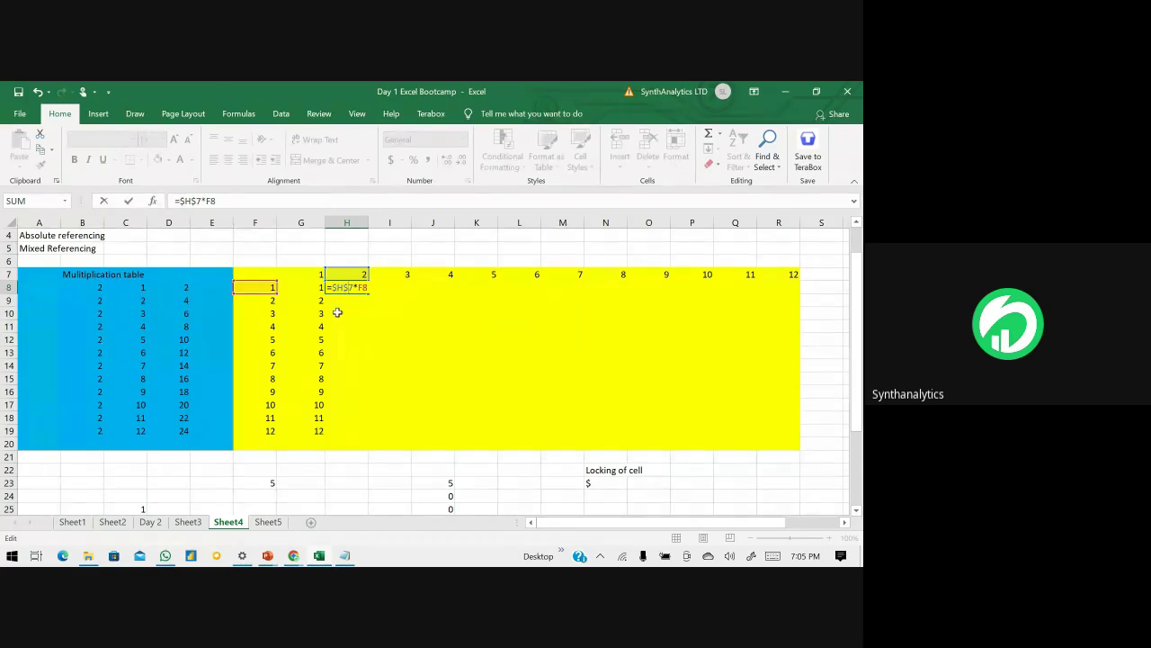
- Reduce the header reference in H8's formula to the column-only lock $H7, and restore the full lock $H$7
key("BackSpace")
left_click_drag(332, 288, 346, 290)
left_click(342, 287)
left_click_drag(331, 288, 343, 287)
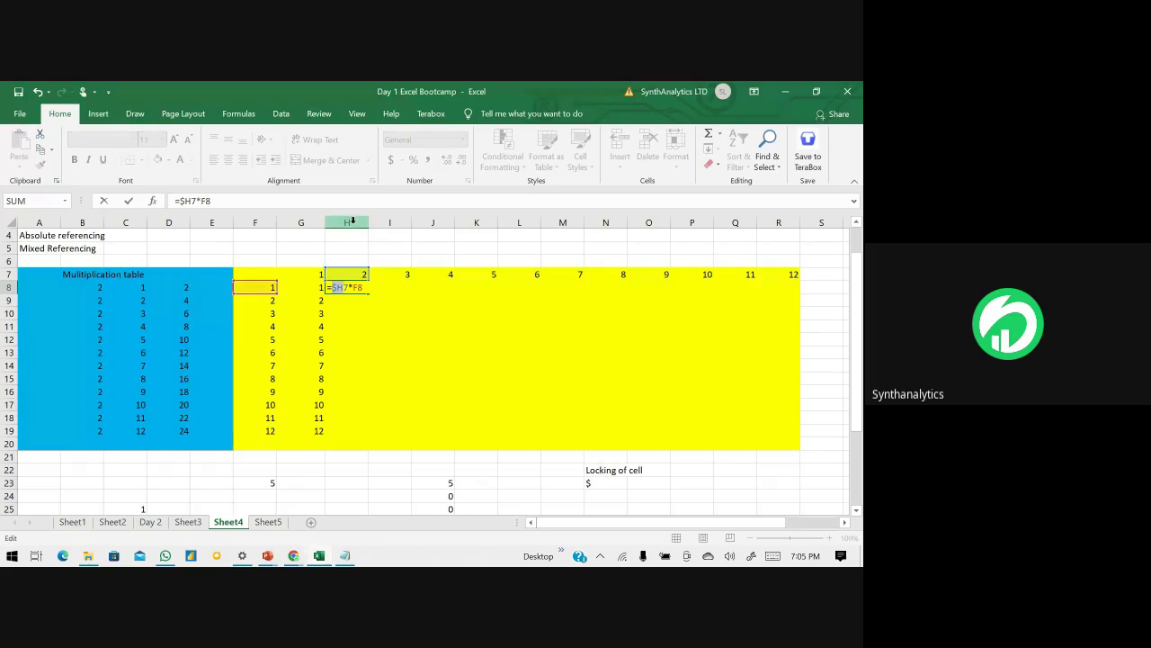
left_click(346, 288)
type("$")
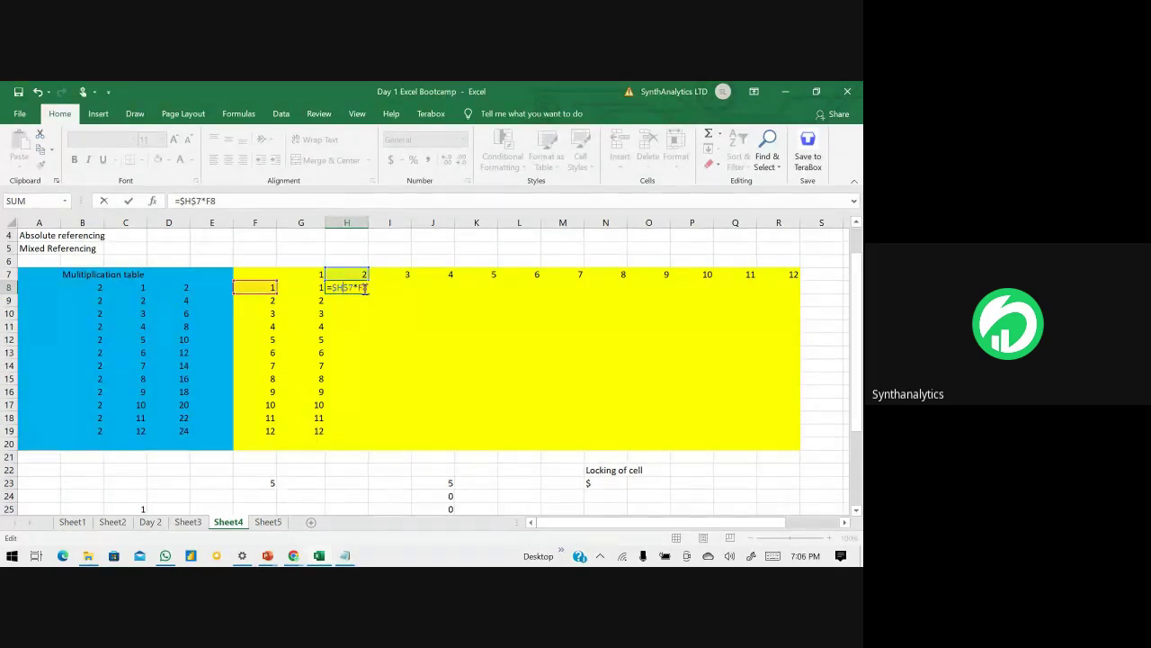
- Reduce the header reference in H8's formula to the row-only lock H$7, and commit it with the full lock $H$7 restored
key("Left")
key("Left")
key("BackSpace")
left_click_drag(331, 287, 349, 285)
left_click(335, 284)
type("$")
key("Return")
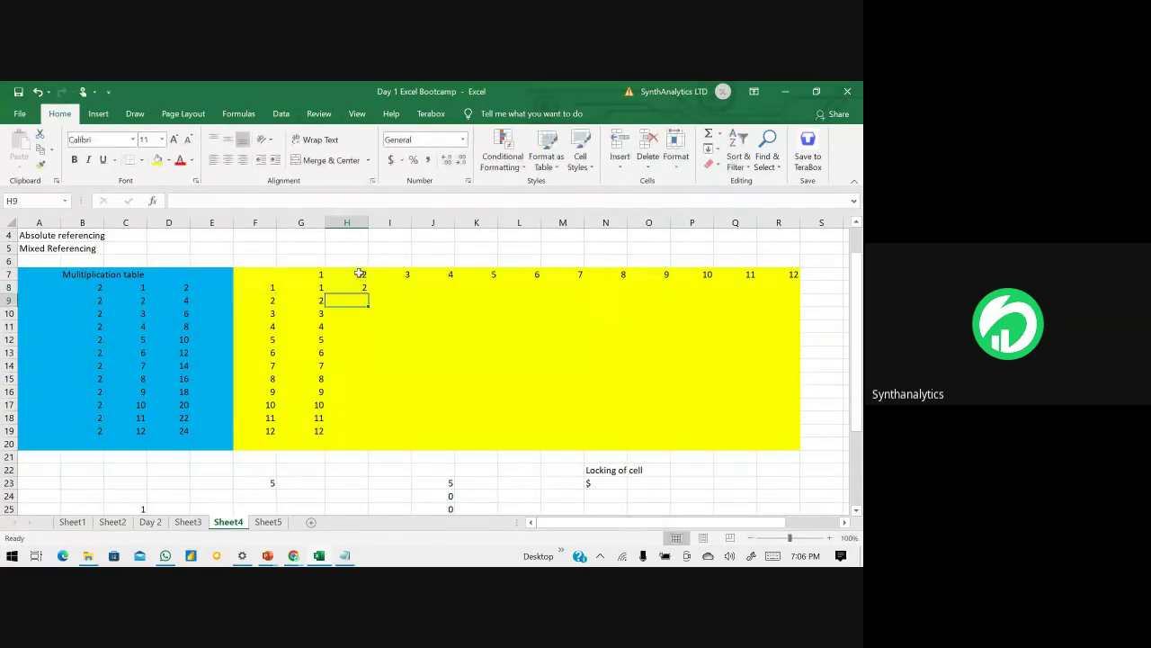
- Fill H8's formula with the fully locked $H$7 reference down to H19, and inspect the formulas in H8 and H19
left_click_drag(358, 288, 358, 427)
key("ctrl+d")
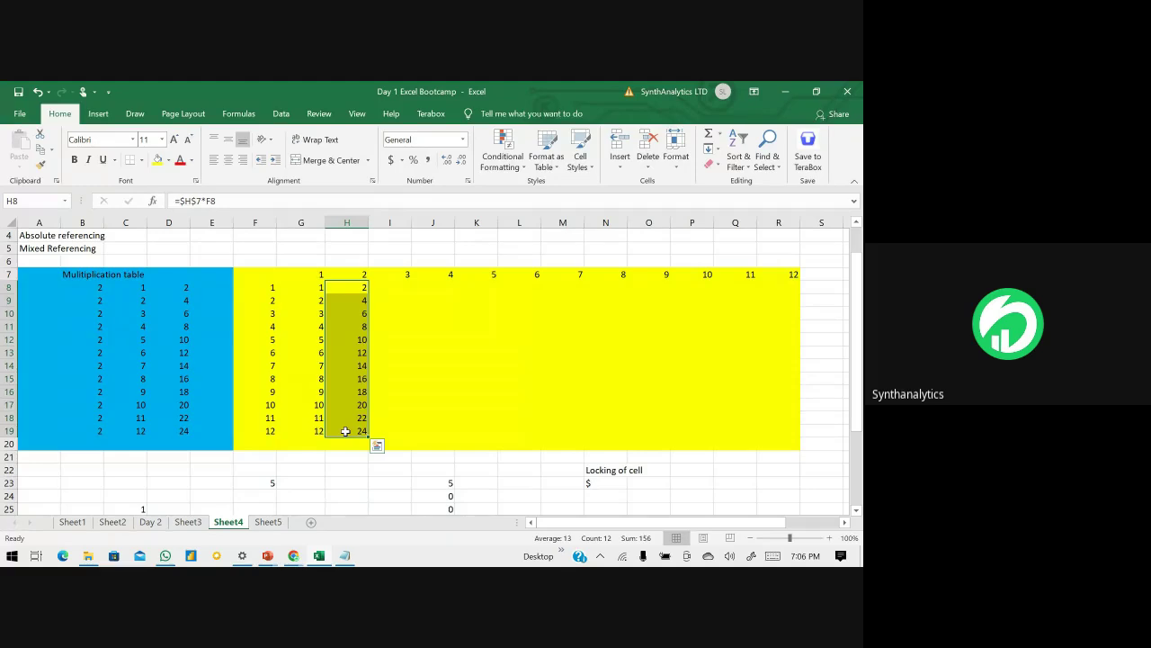
left_click(345, 291)
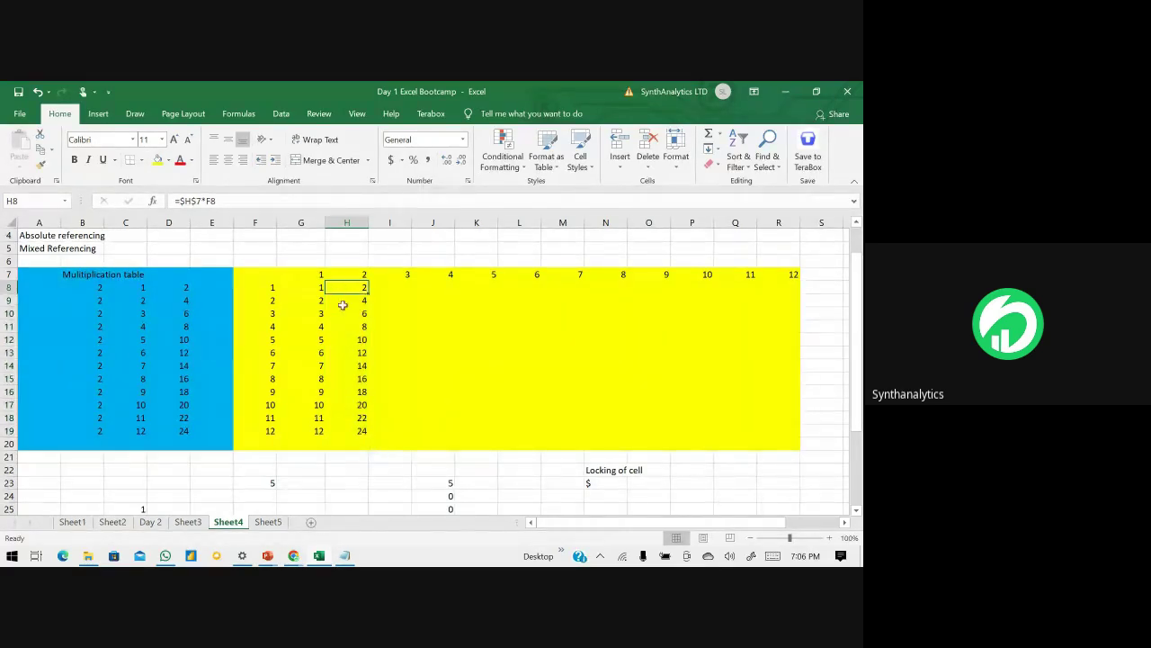
left_click(356, 430)
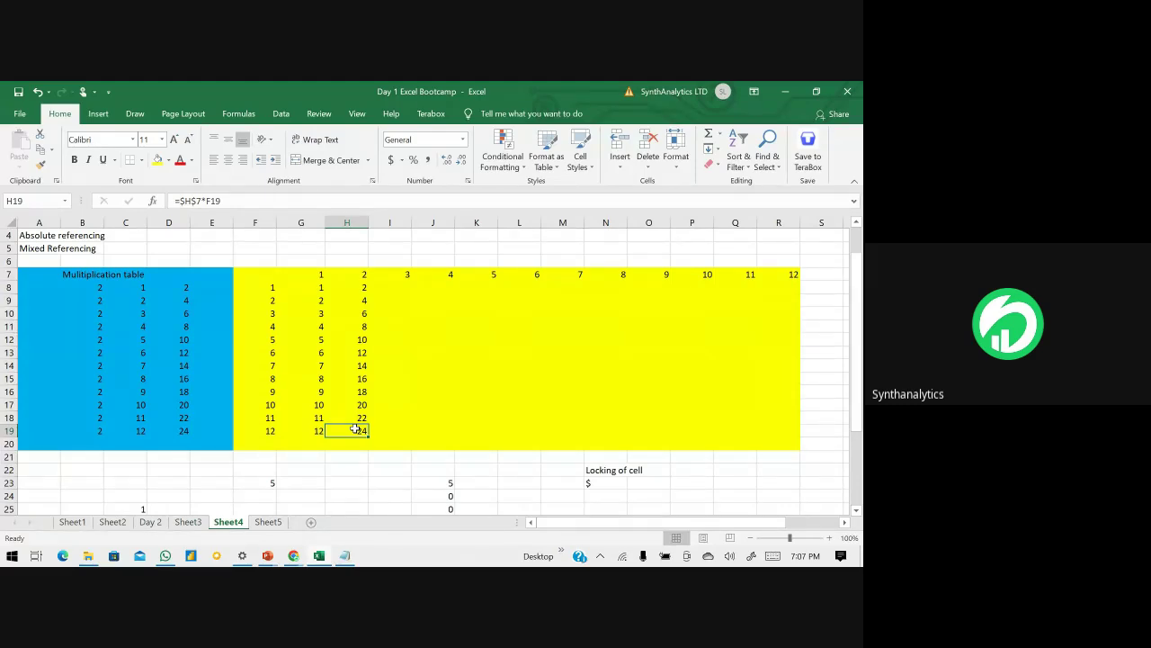
- Switch to the Google Meet call, open its recording management and request to stop recording the meeting
key("alt+Tab")
key("alt+Tab")
key("alt+Tab")
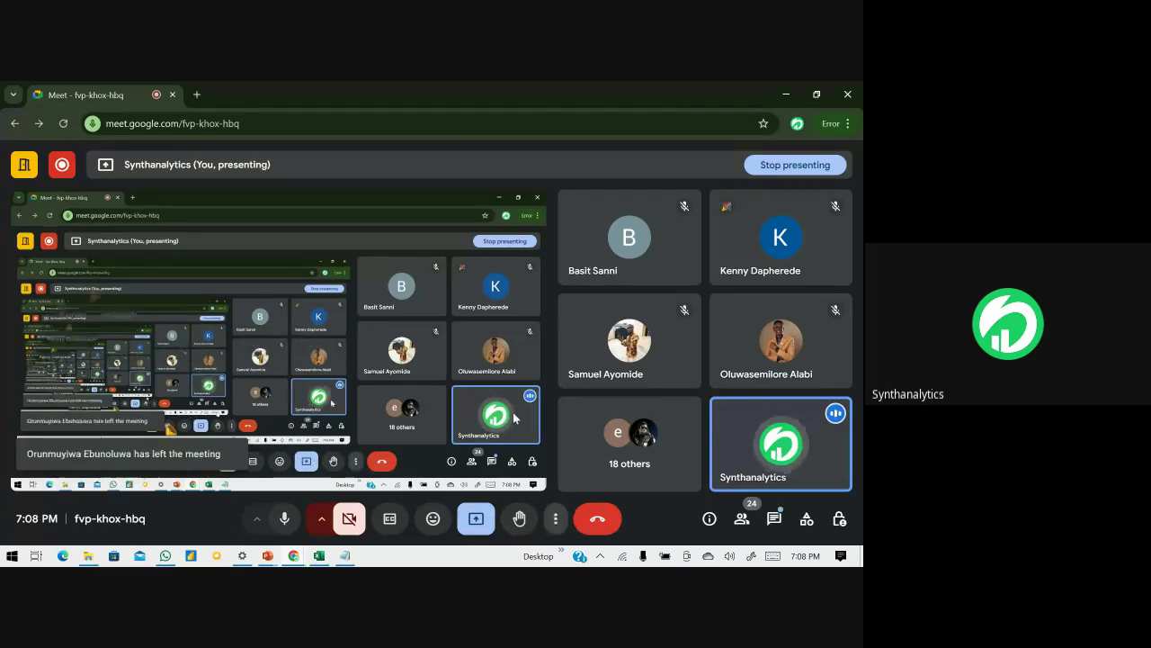
left_click(556, 518)
left_click(588, 267)
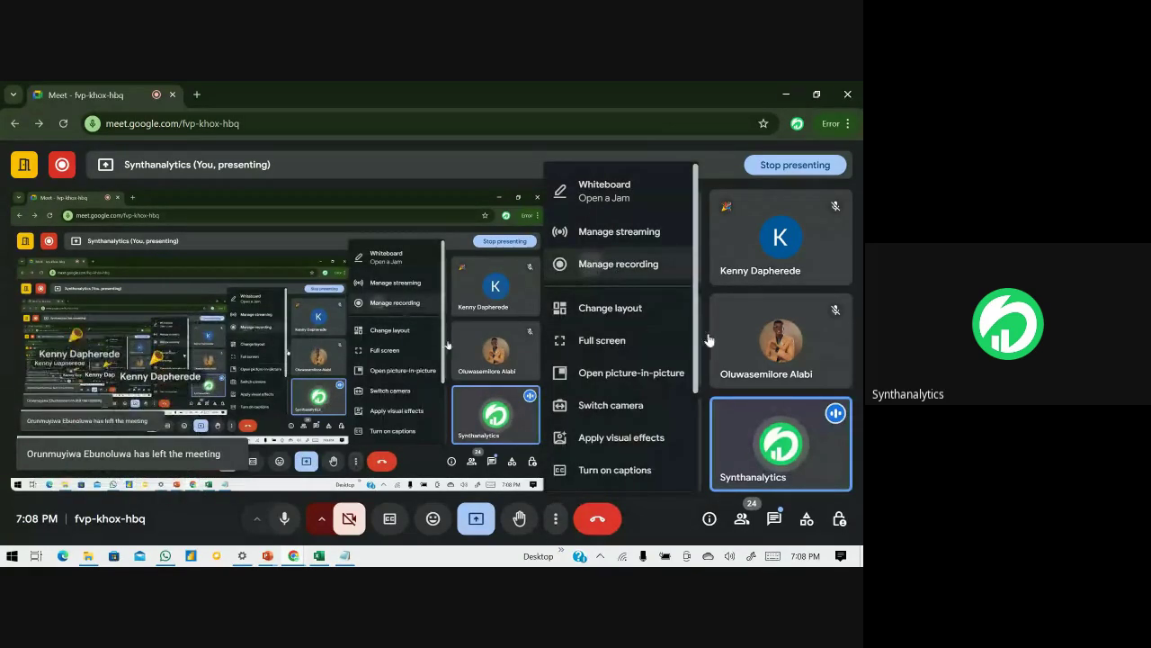
scroll(742, 429, "down", 3)
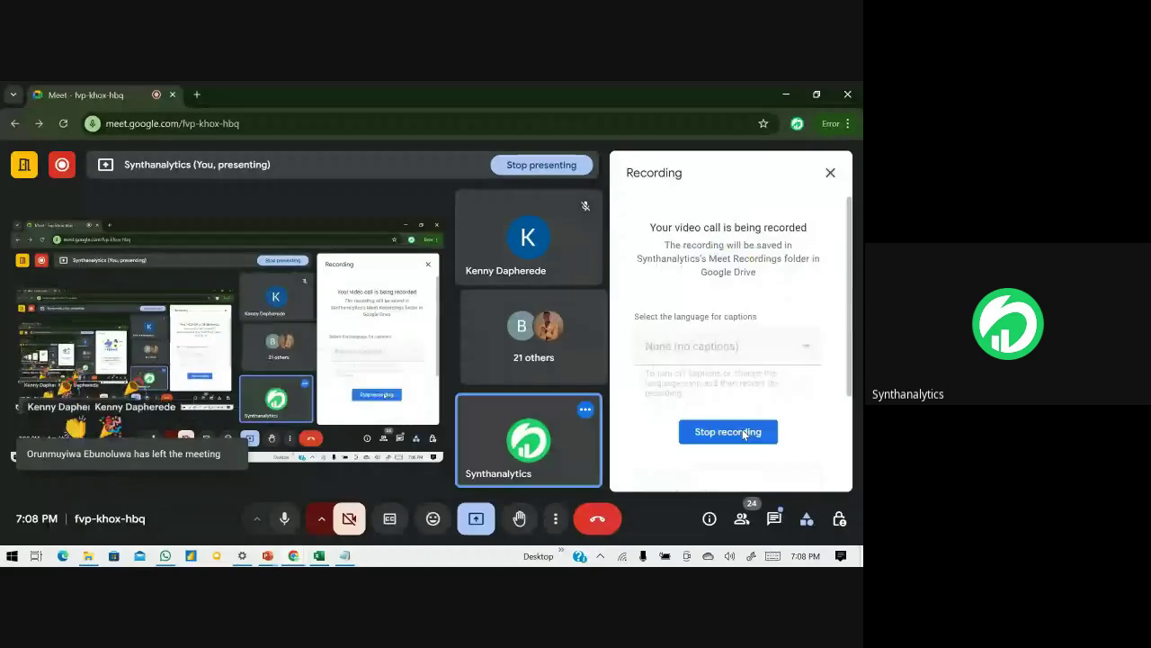
left_click(740, 432)
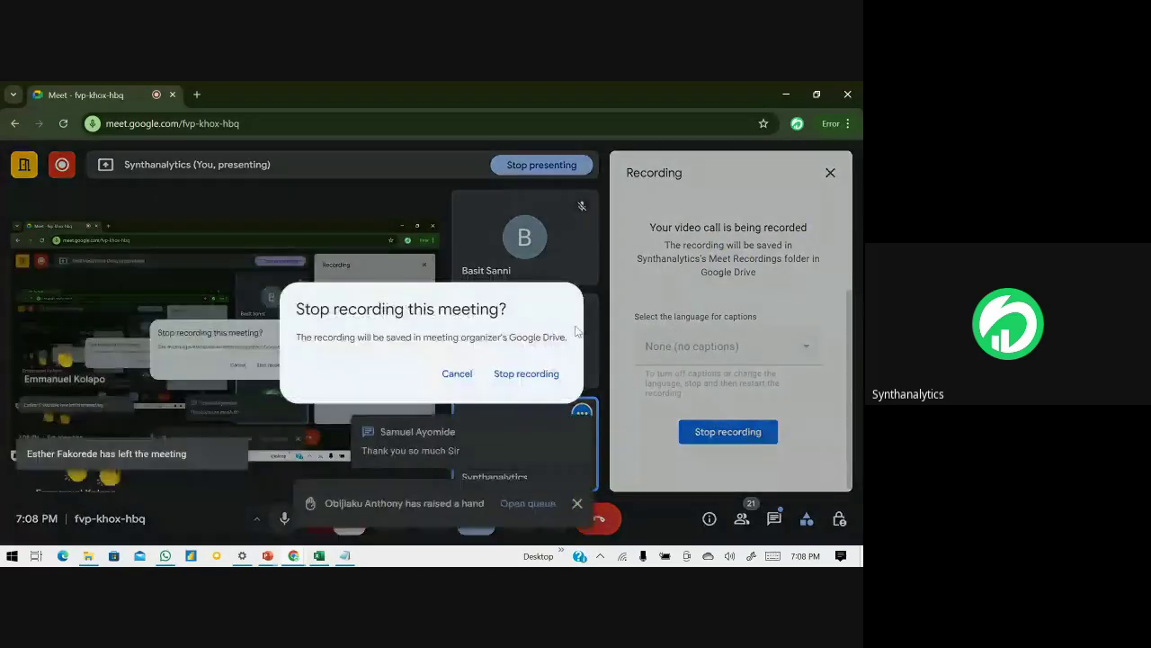